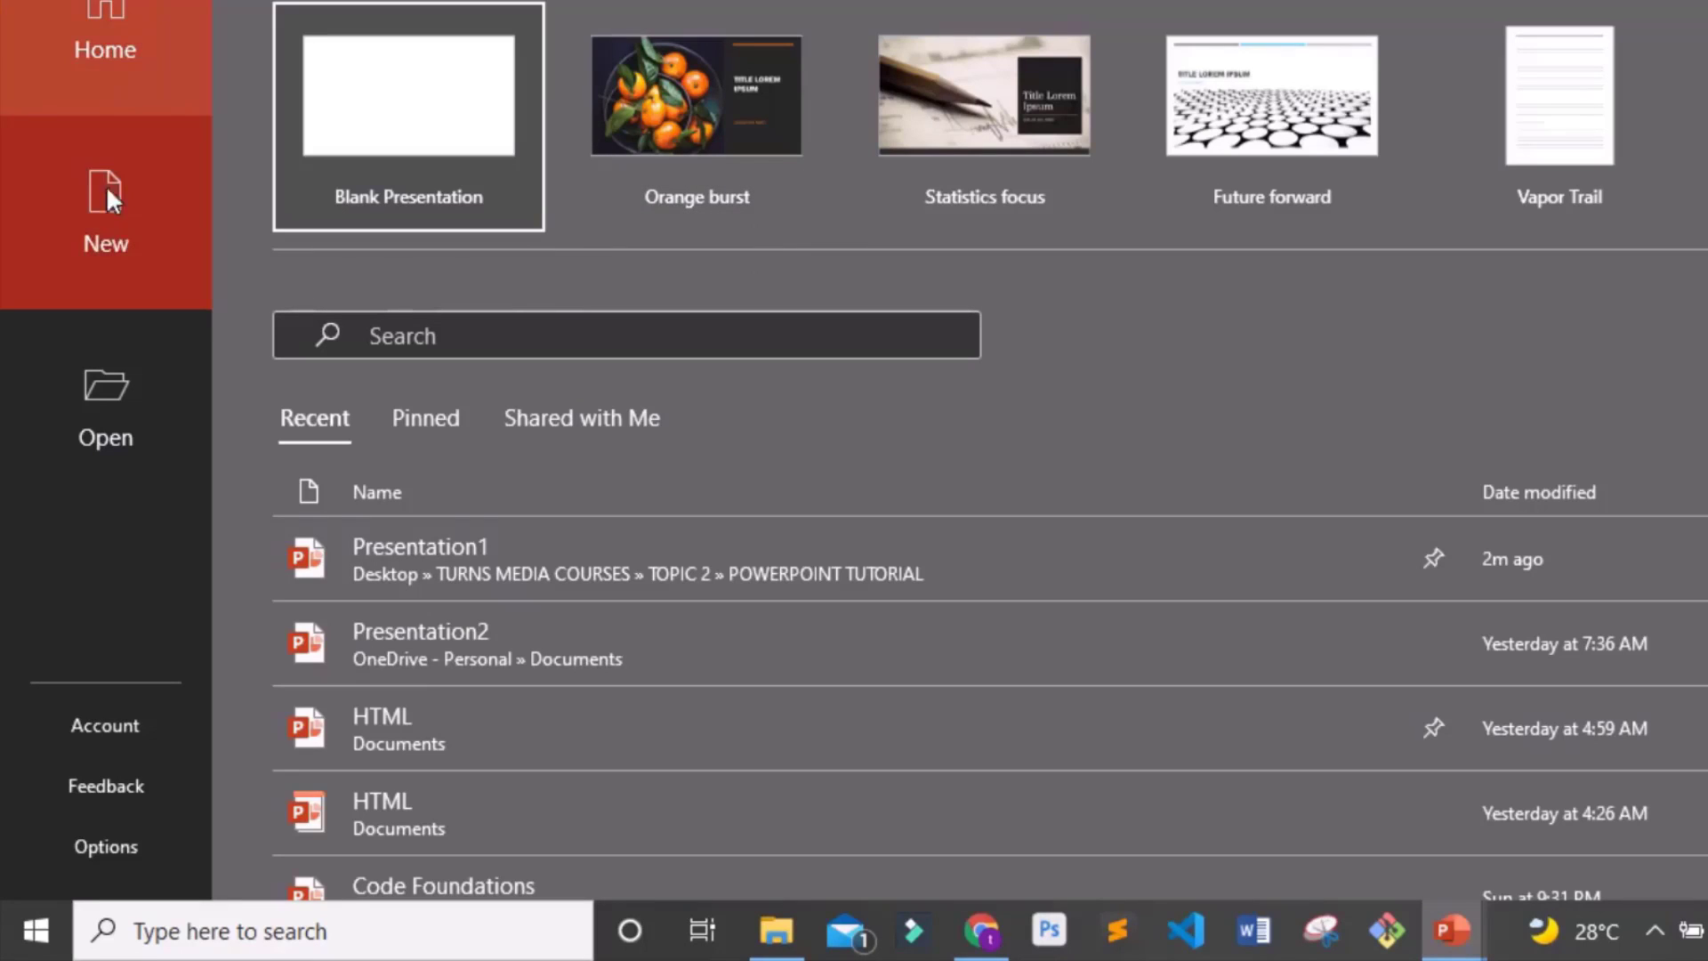
- View the New and Open pages, and create a new blank presentation
click(106, 213)
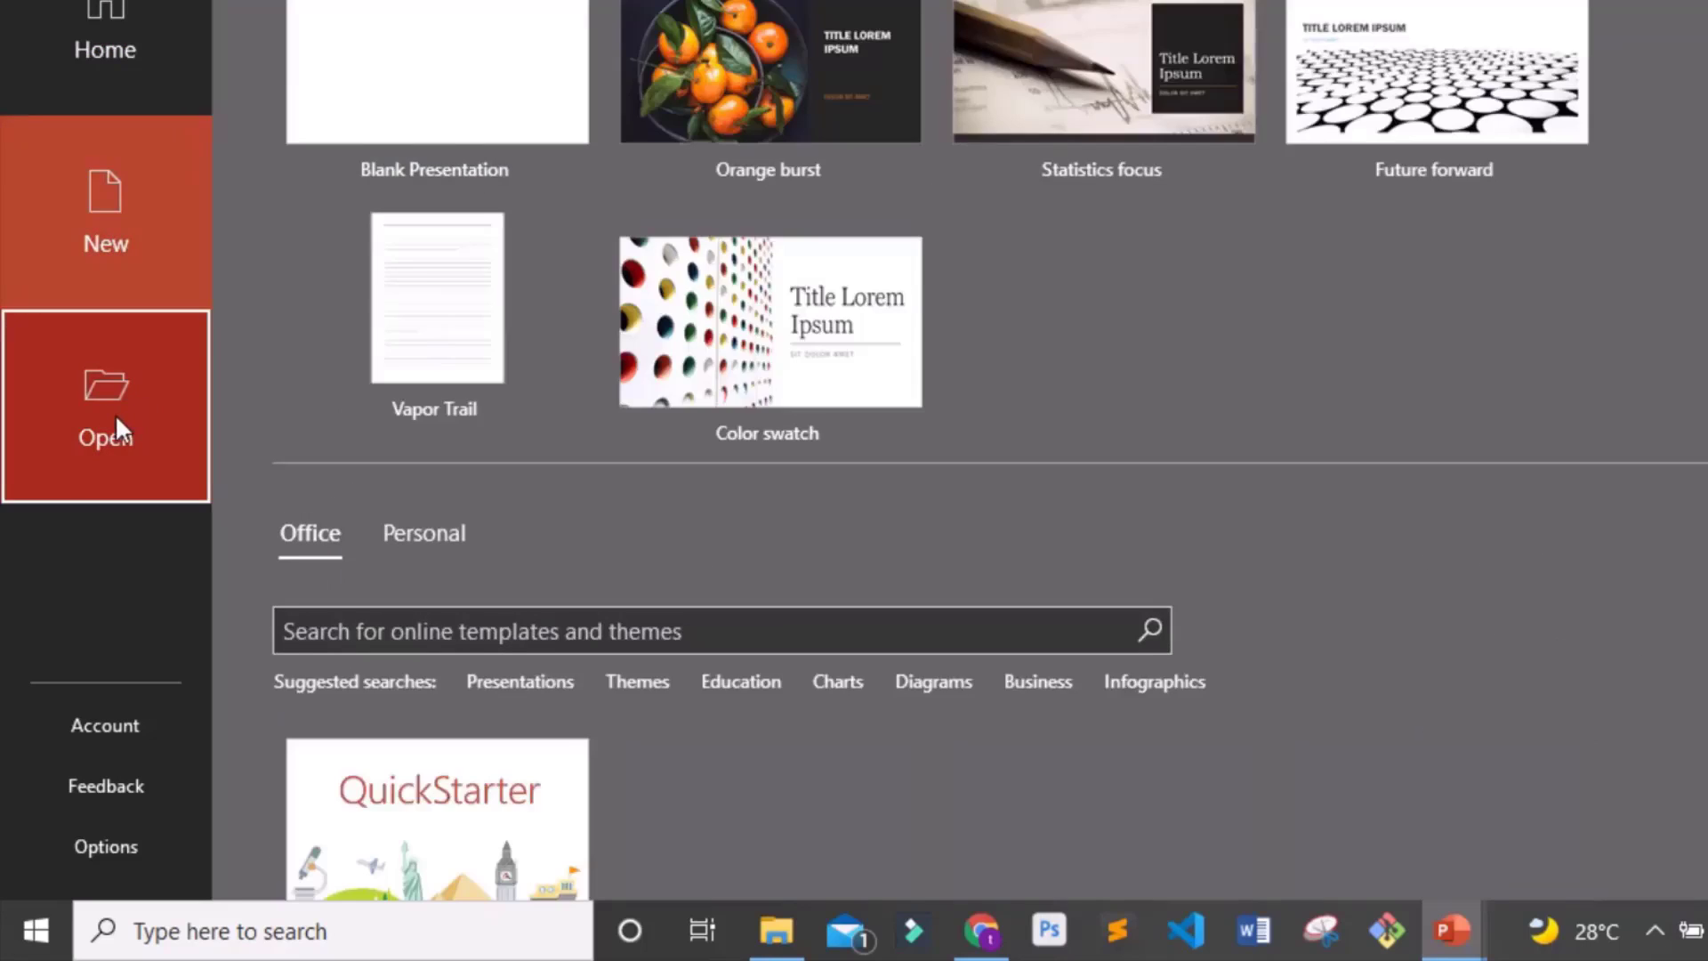
click(114, 414)
click(100, 205)
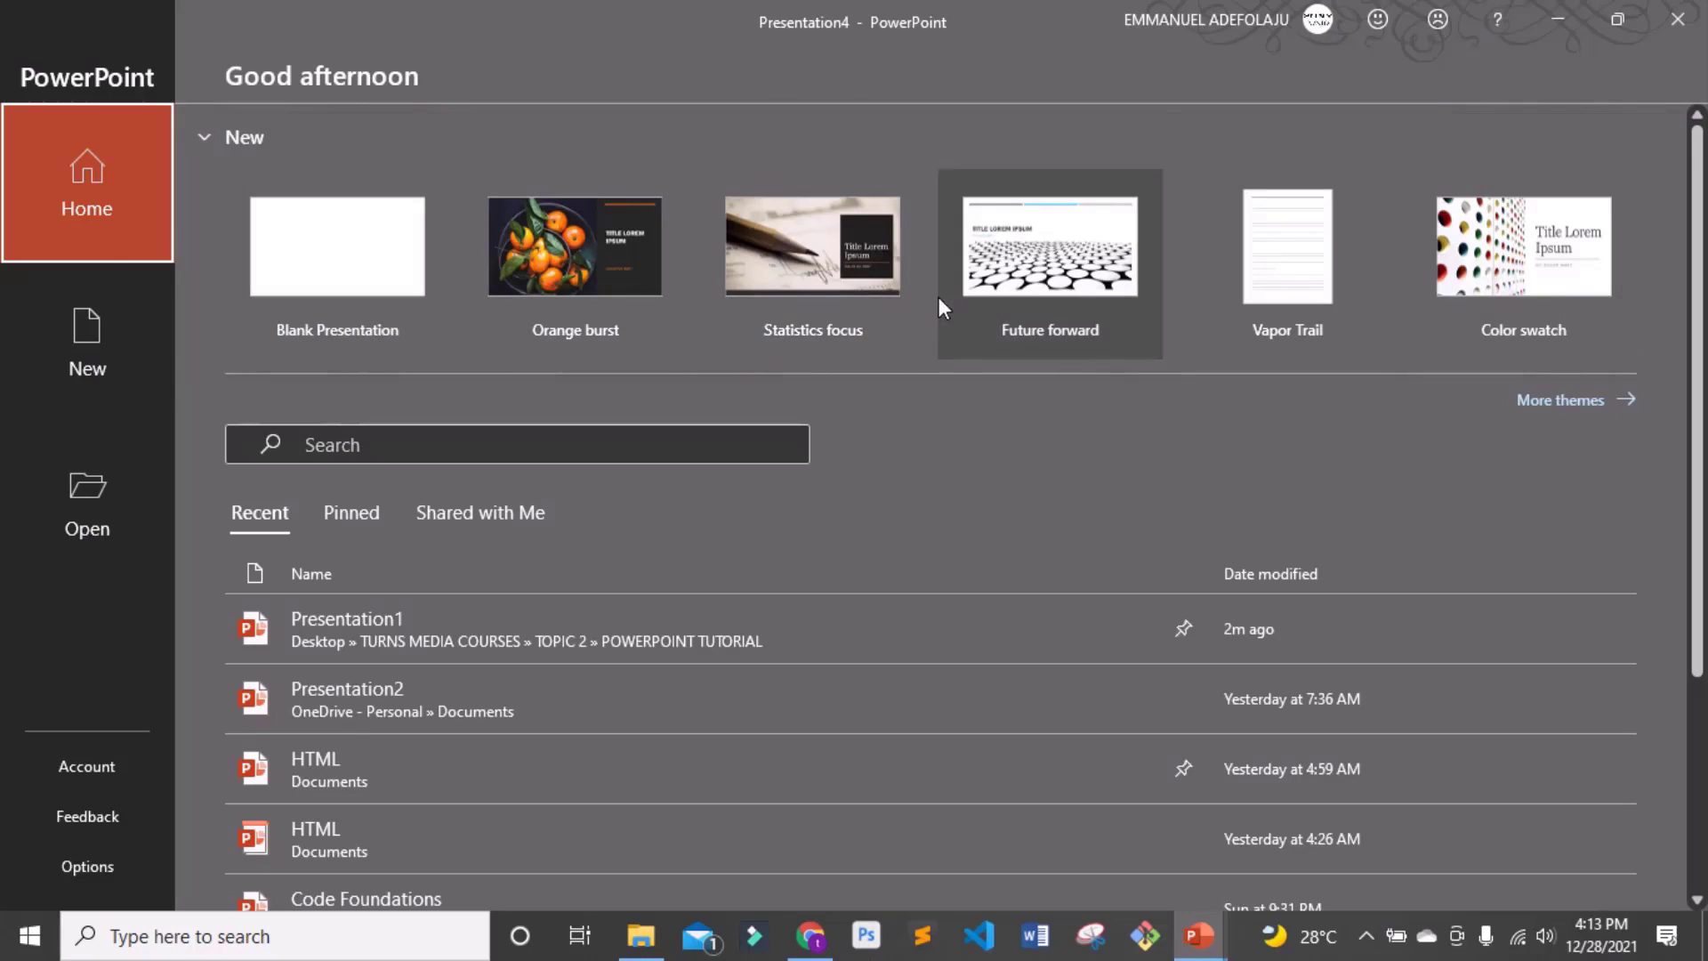
click(374, 271)
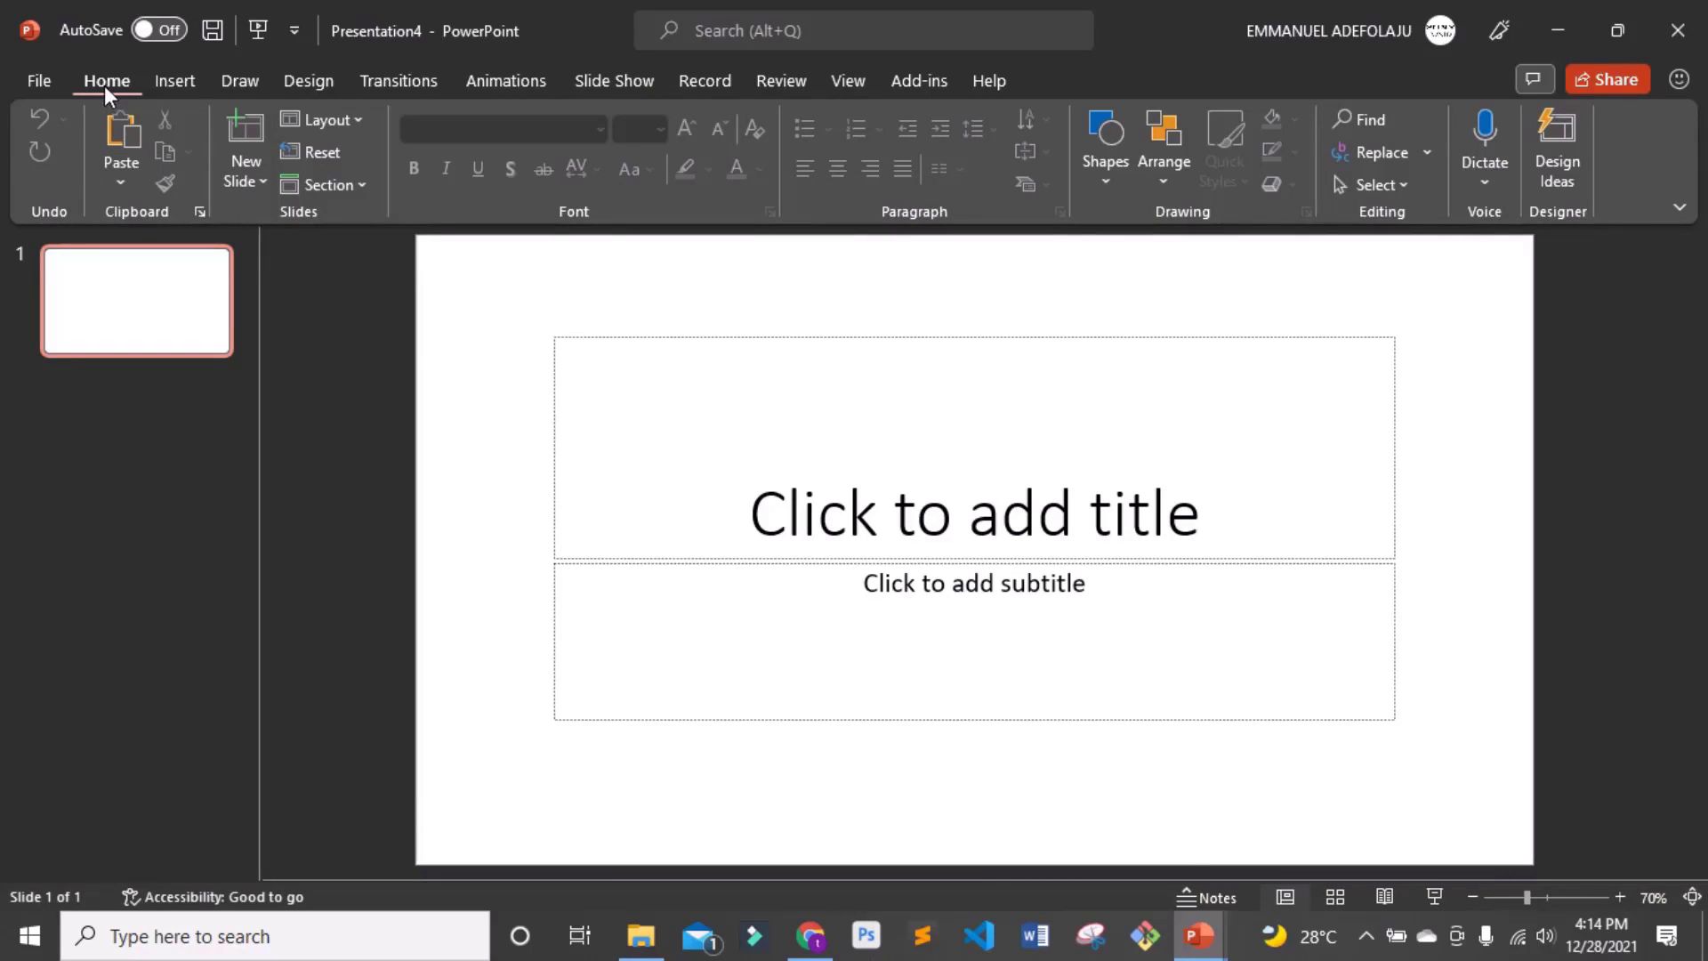
- Create a presentation from the Statistics focus template and place the text cursor in its first slide's title
click(40, 80)
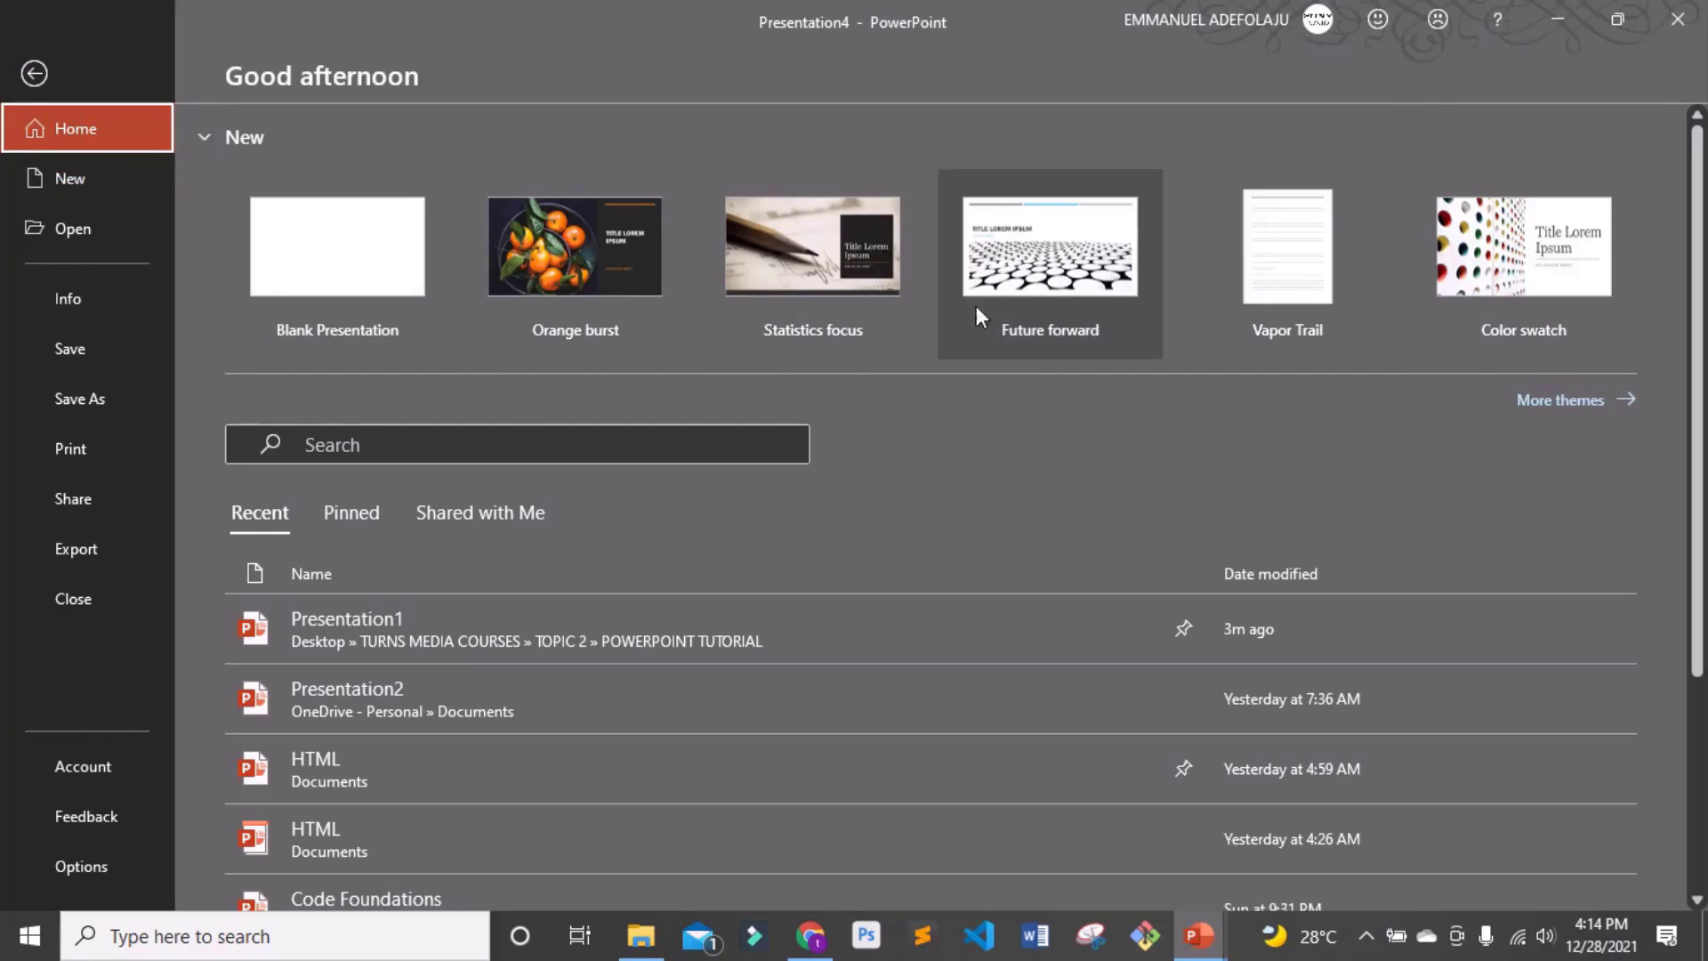
click(843, 290)
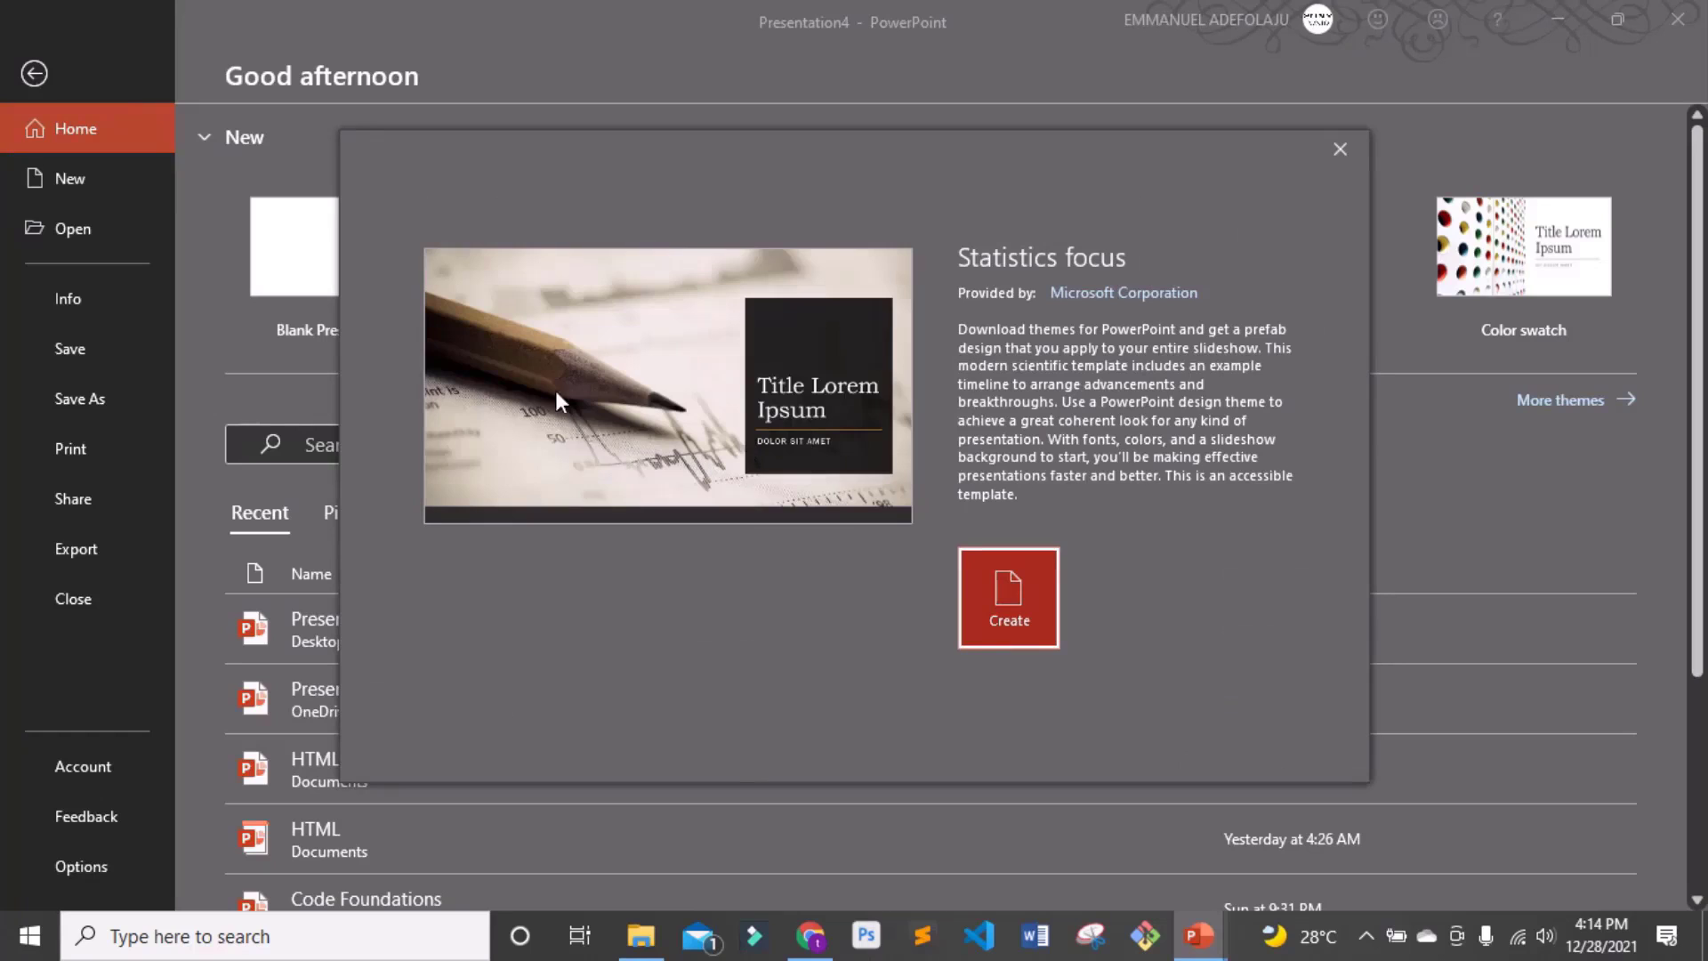
click(1005, 599)
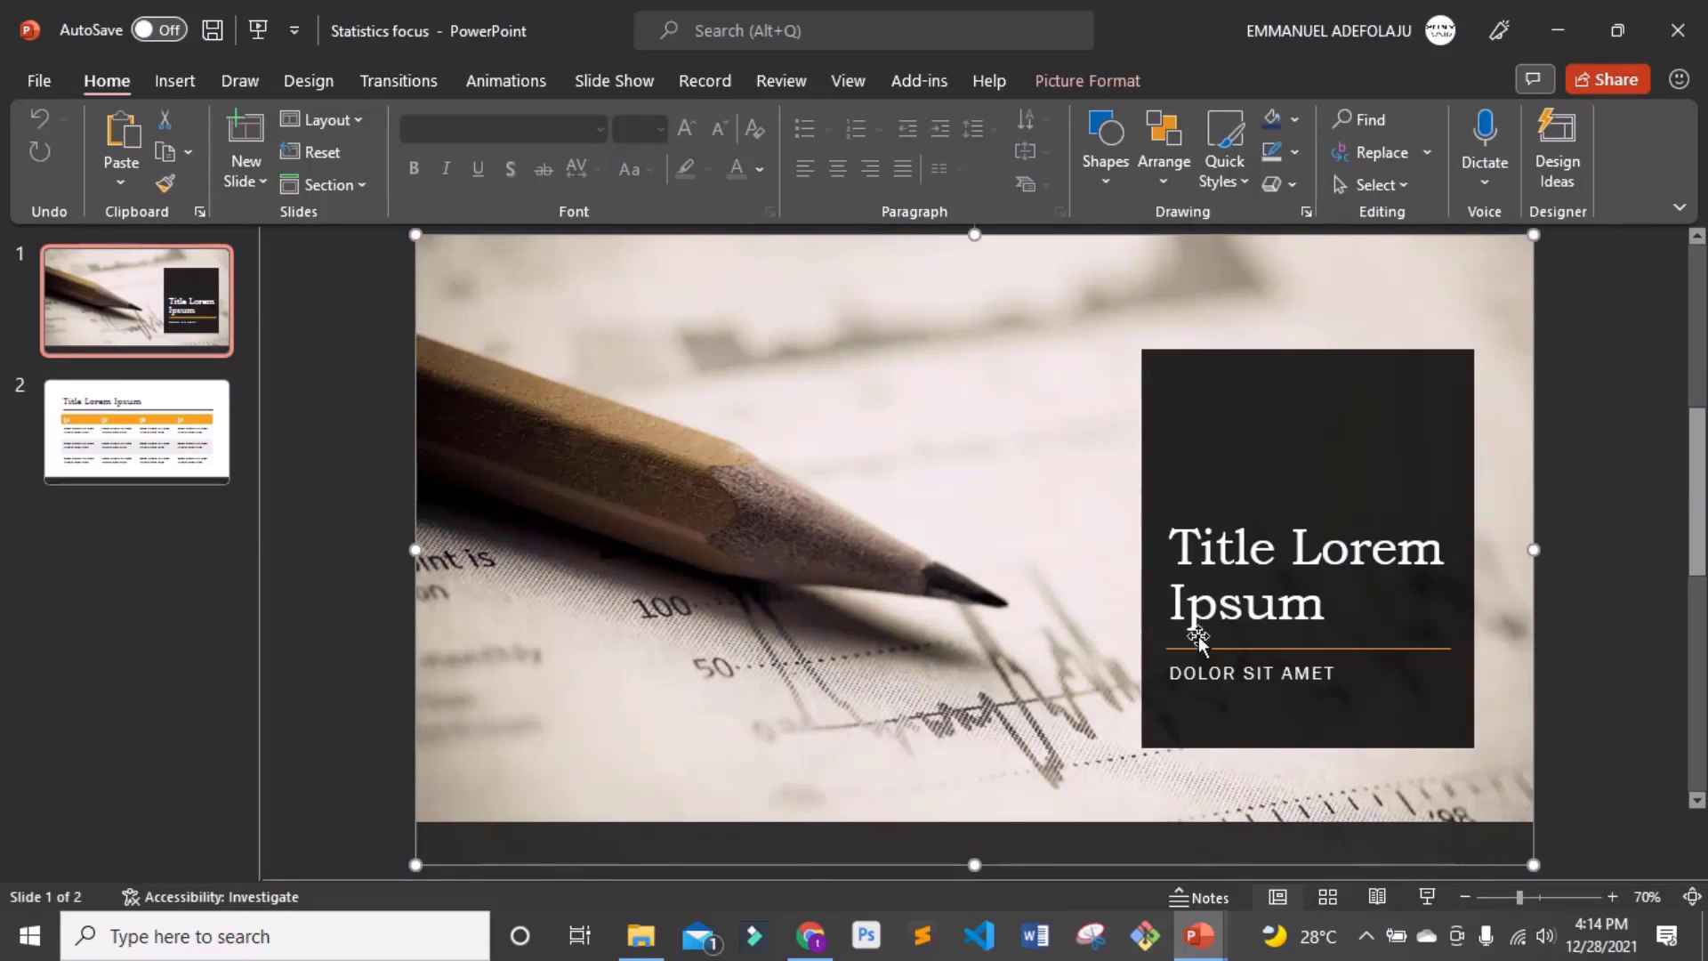
click(1236, 570)
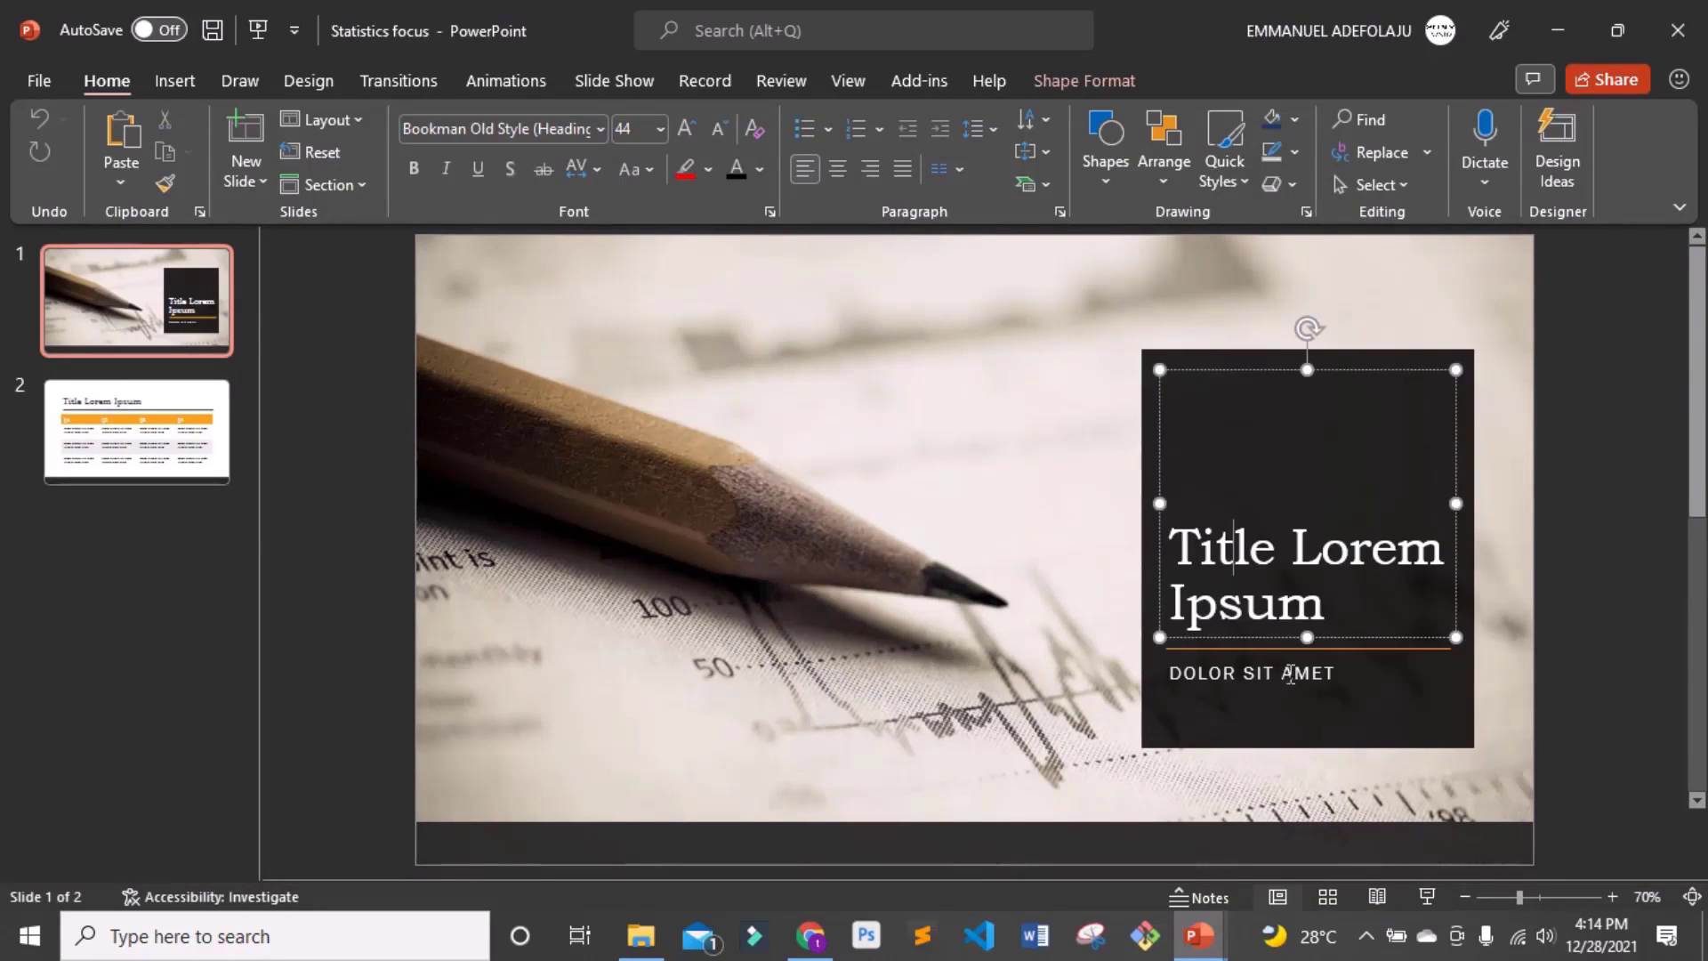
- Open the full theme gallery and browse the available templates
click(42, 85)
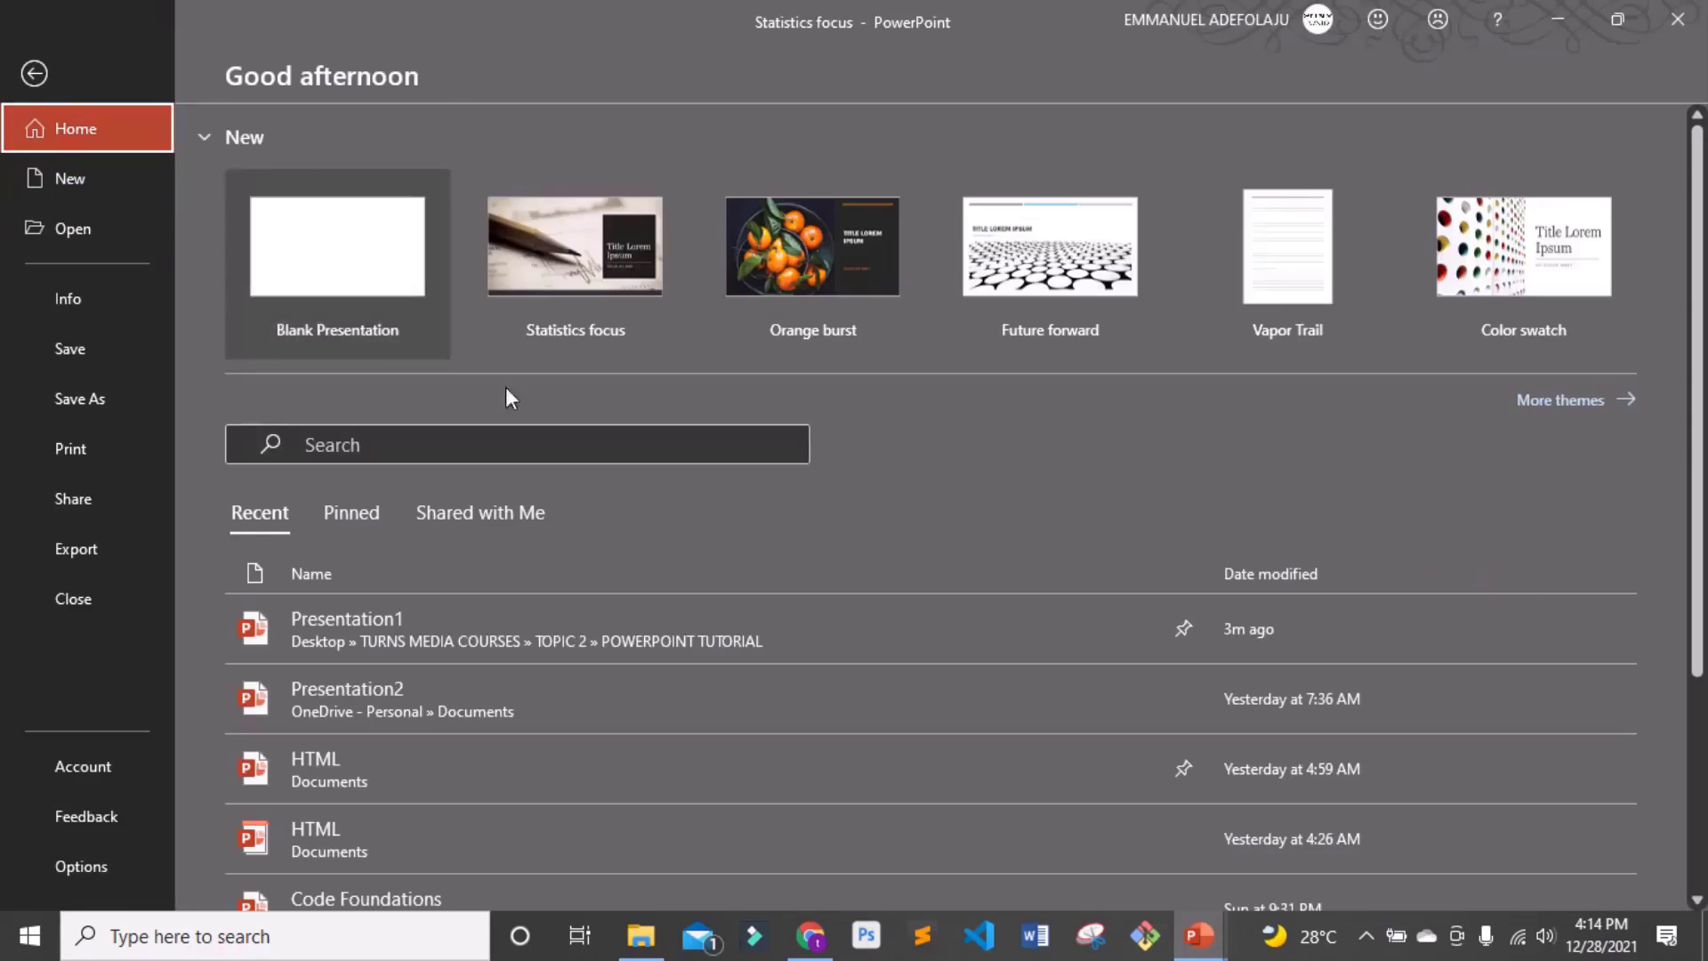
click(1560, 402)
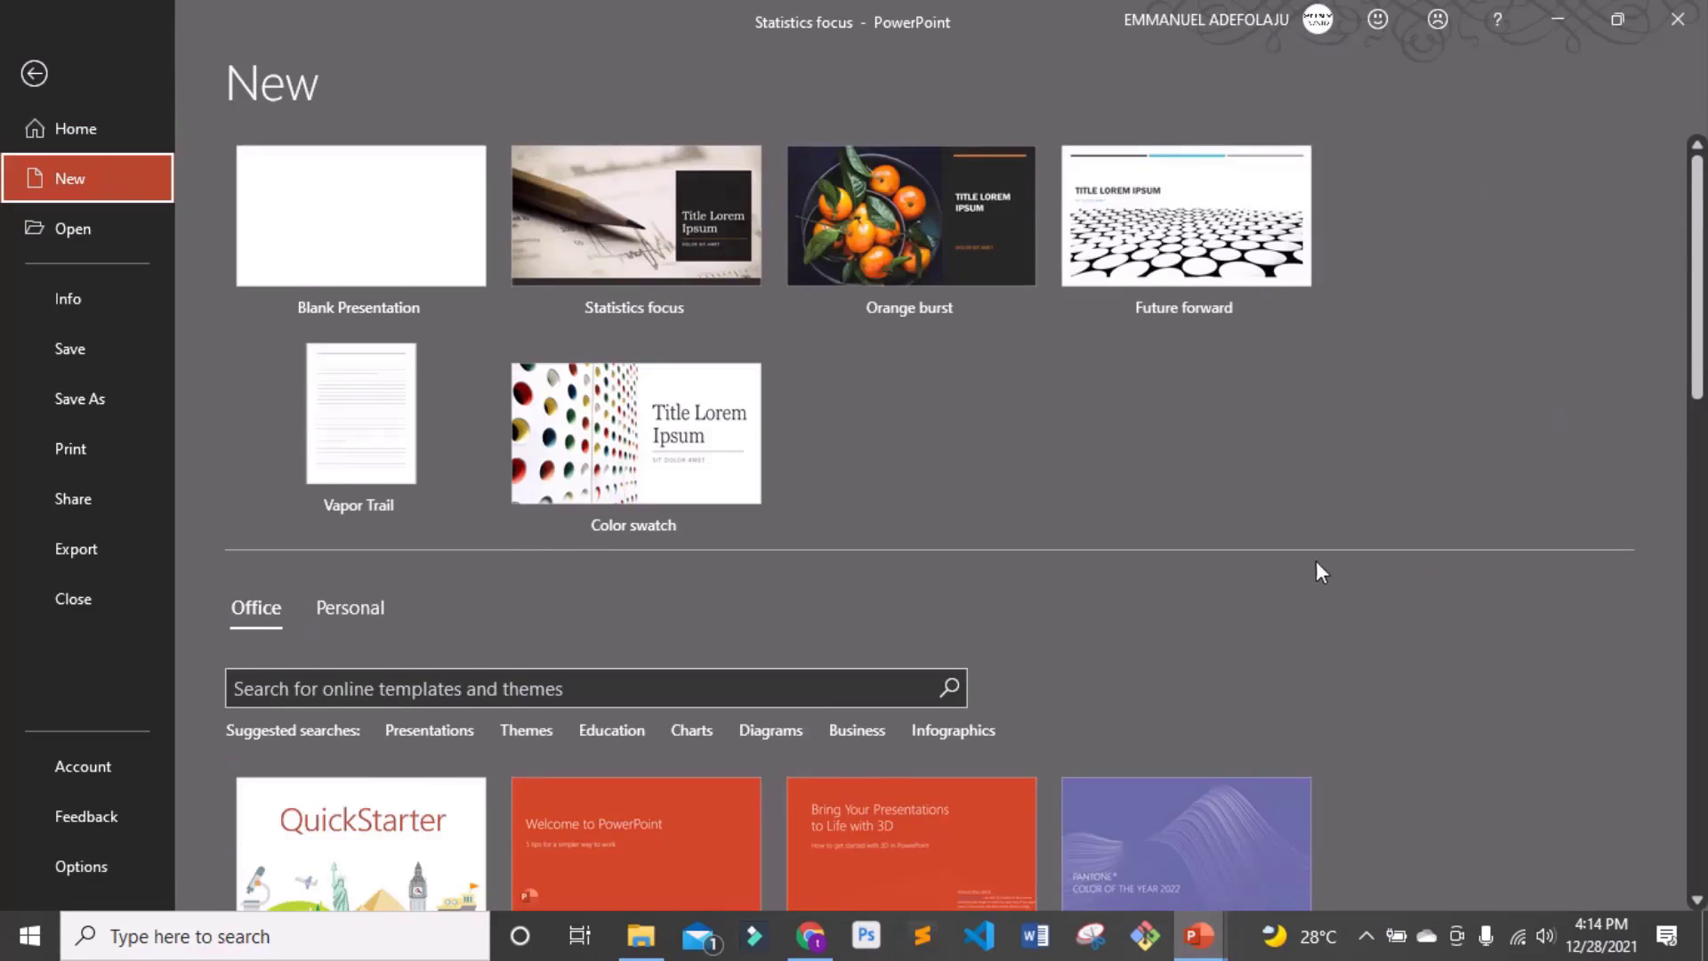
scroll(1320, 569, down, 10)
scroll(1246, 583, down, 4)
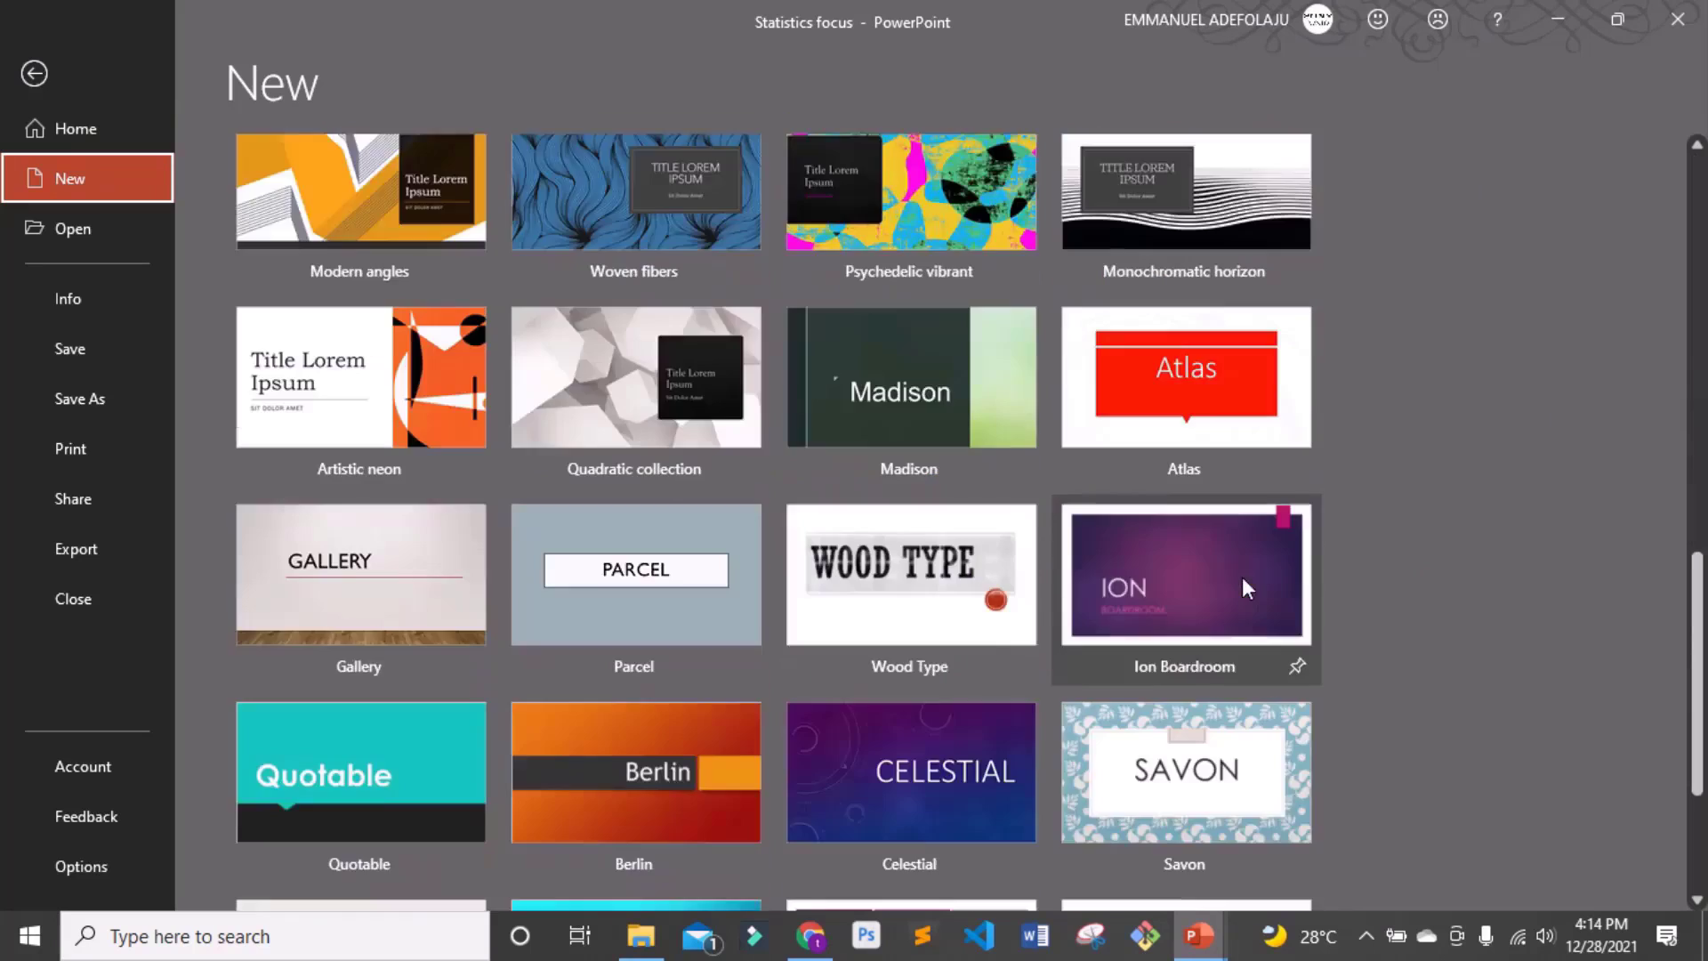
scroll(1245, 561, up, 13)
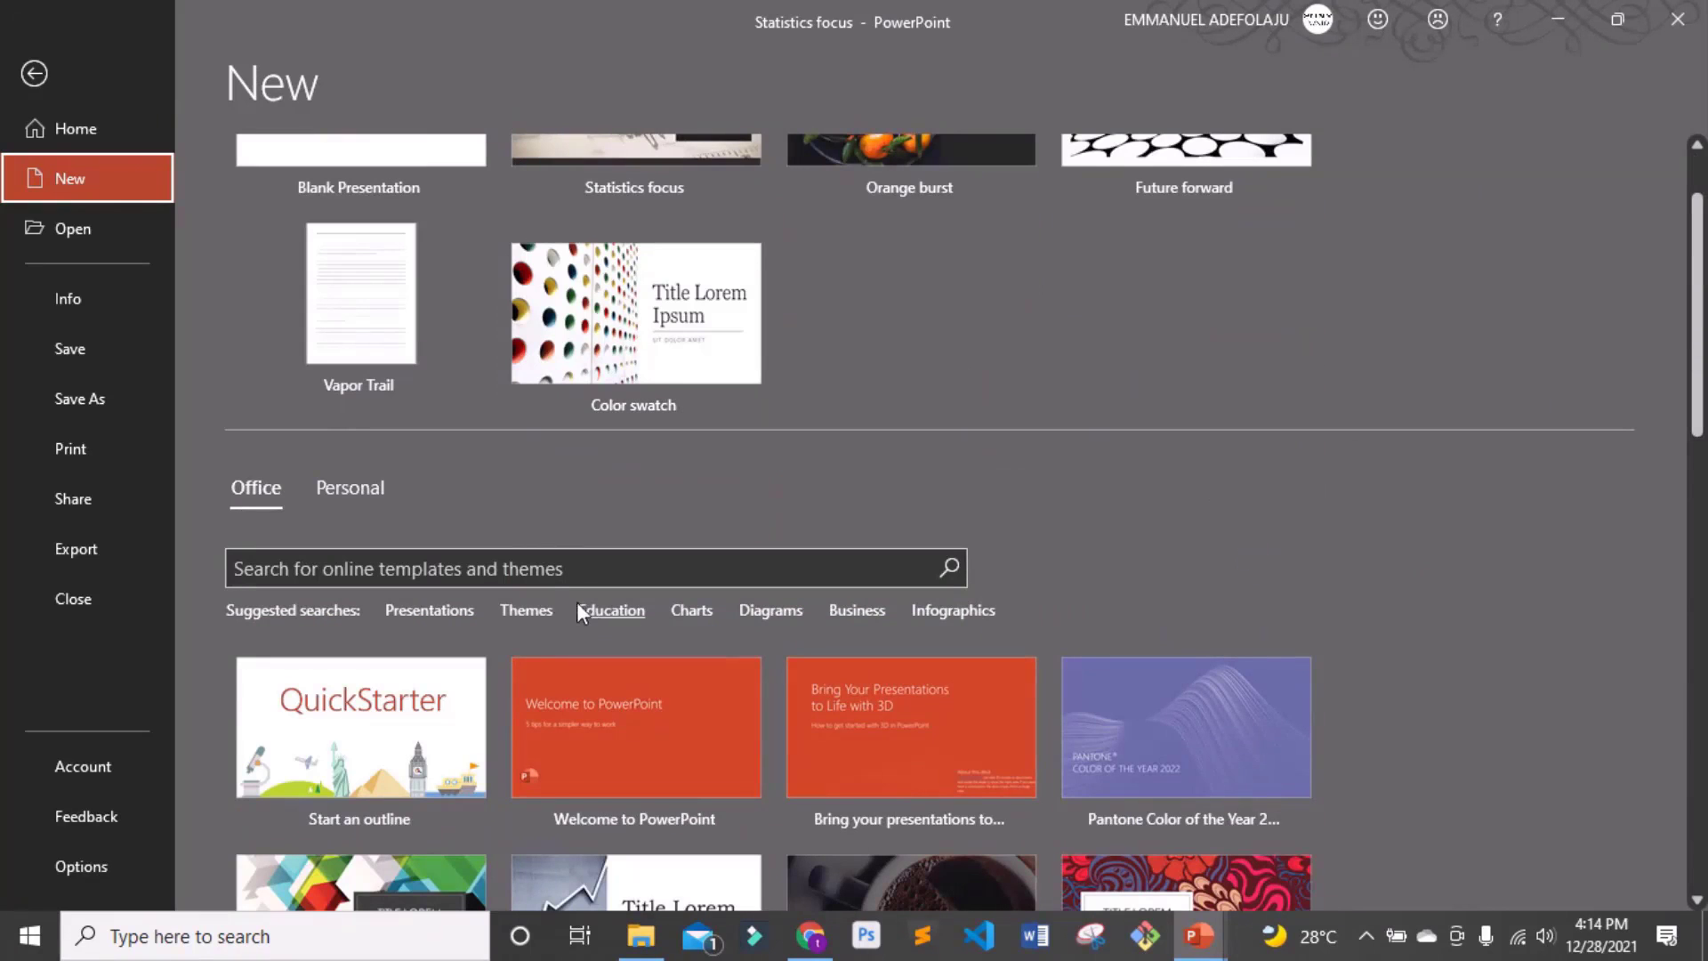
scroll(615, 577, up, 2)
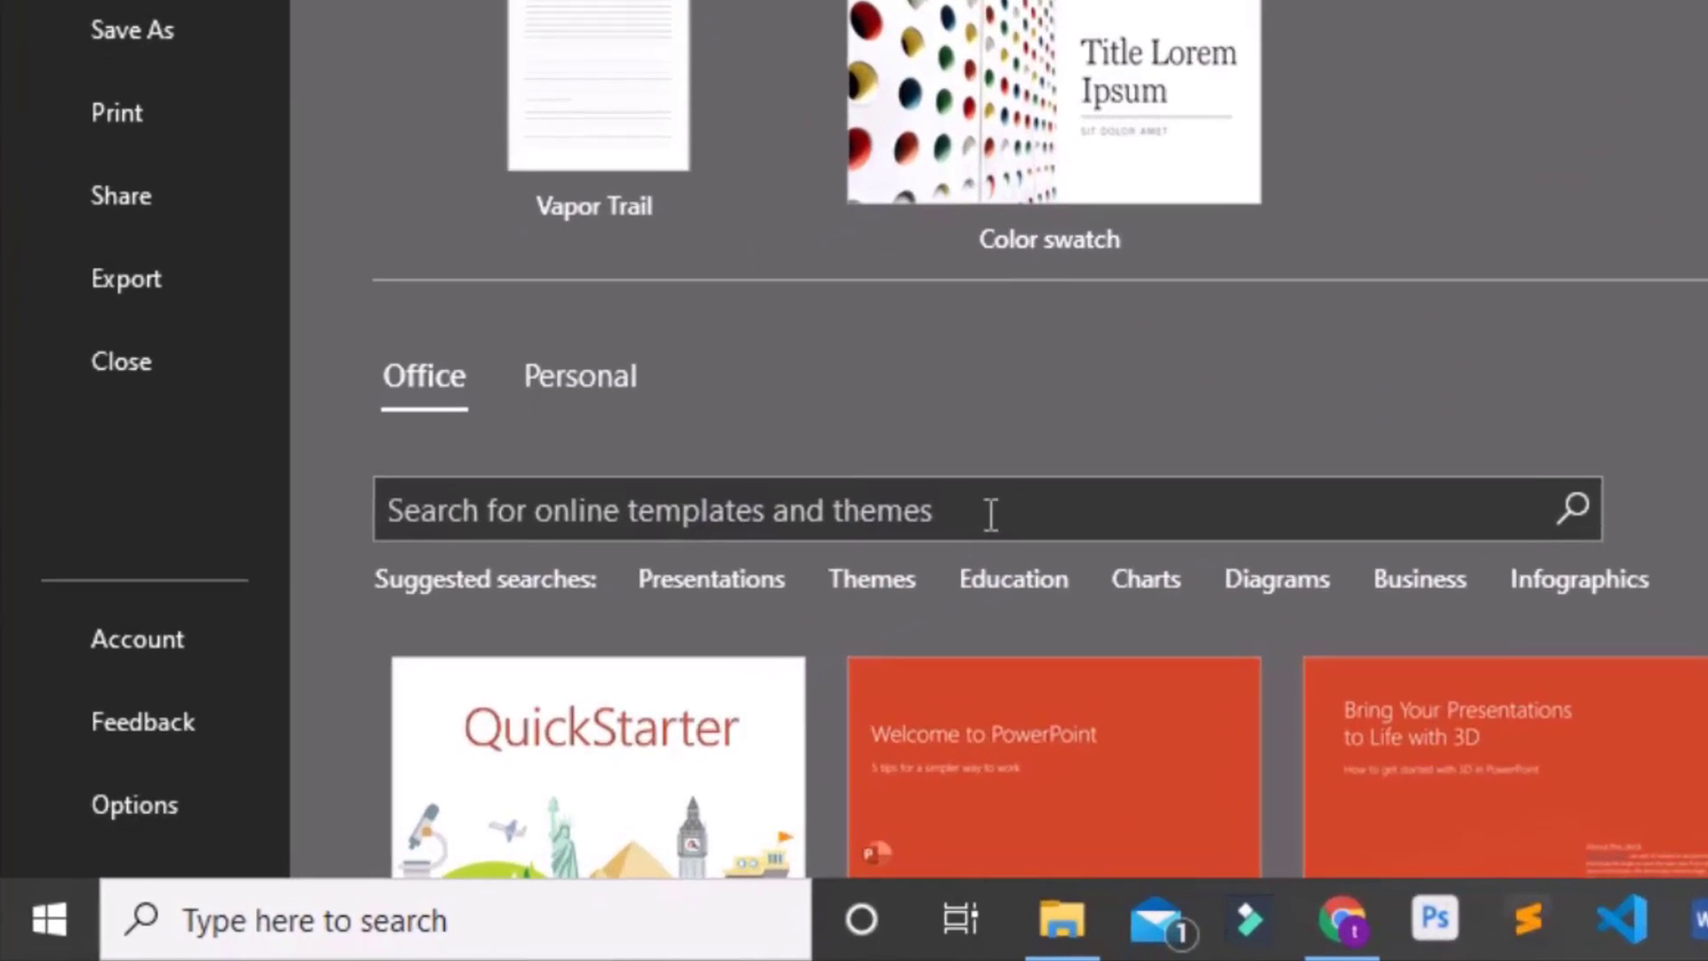
- Search the online templates for "business template" and create a presentation from the Light modernist presentation template
click(600, 685)
scroll(600, 687, down, 1)
scroll(990, 516, down, 1)
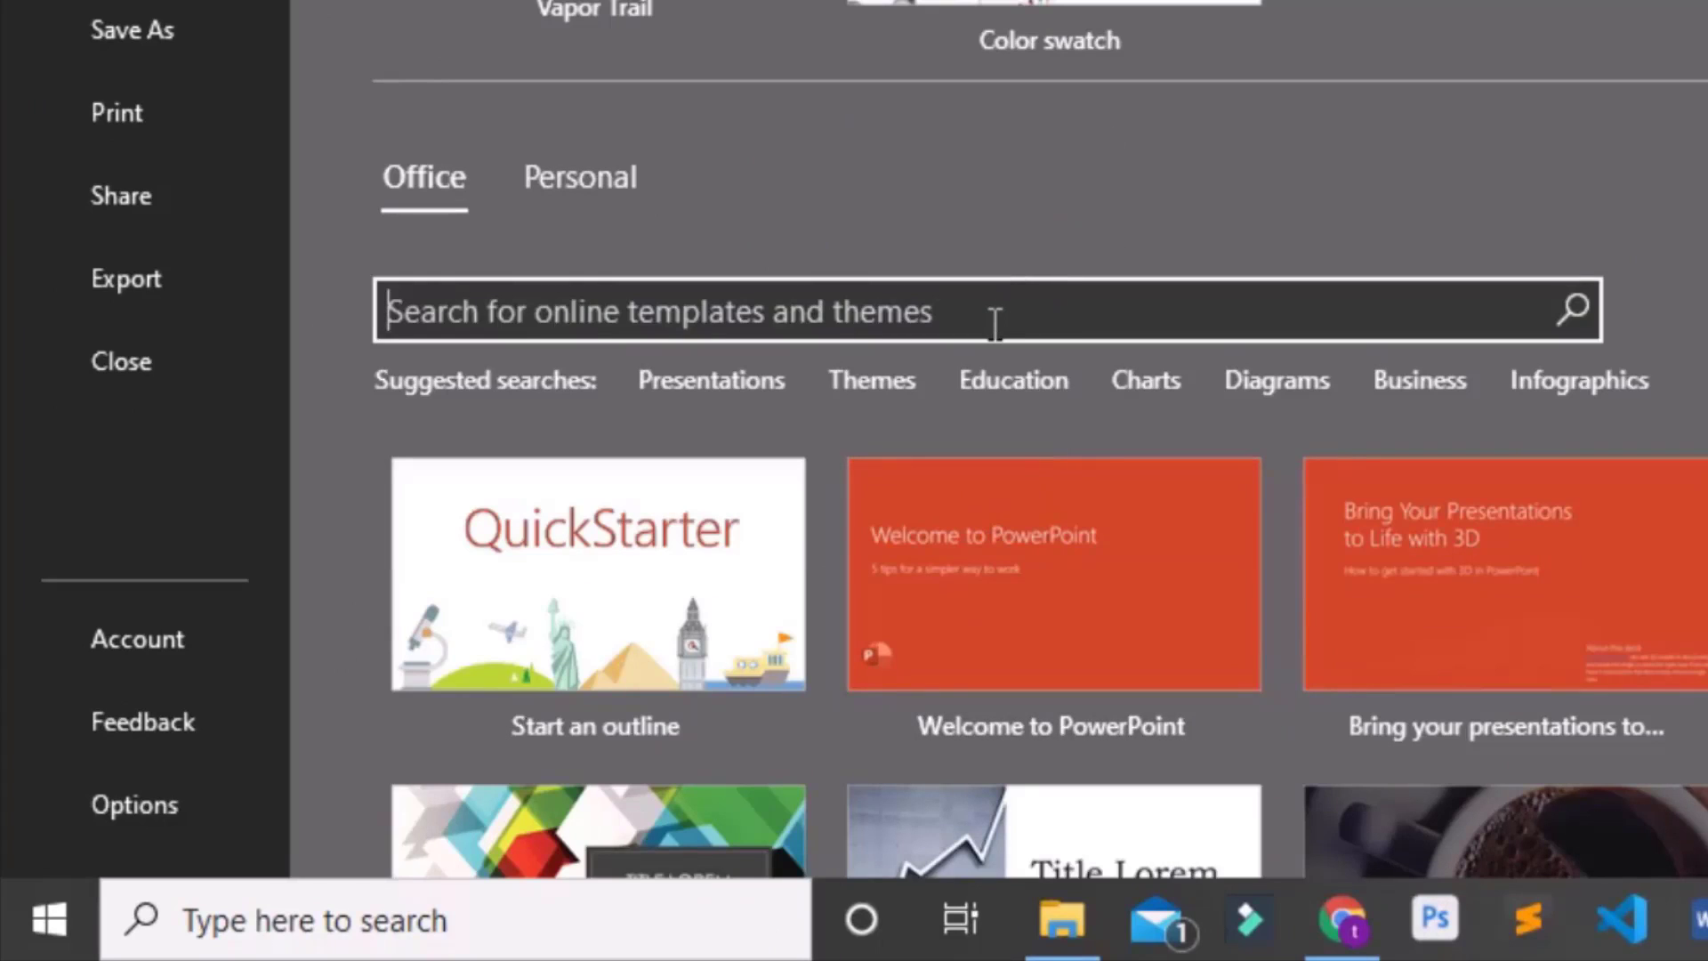
text(busi)
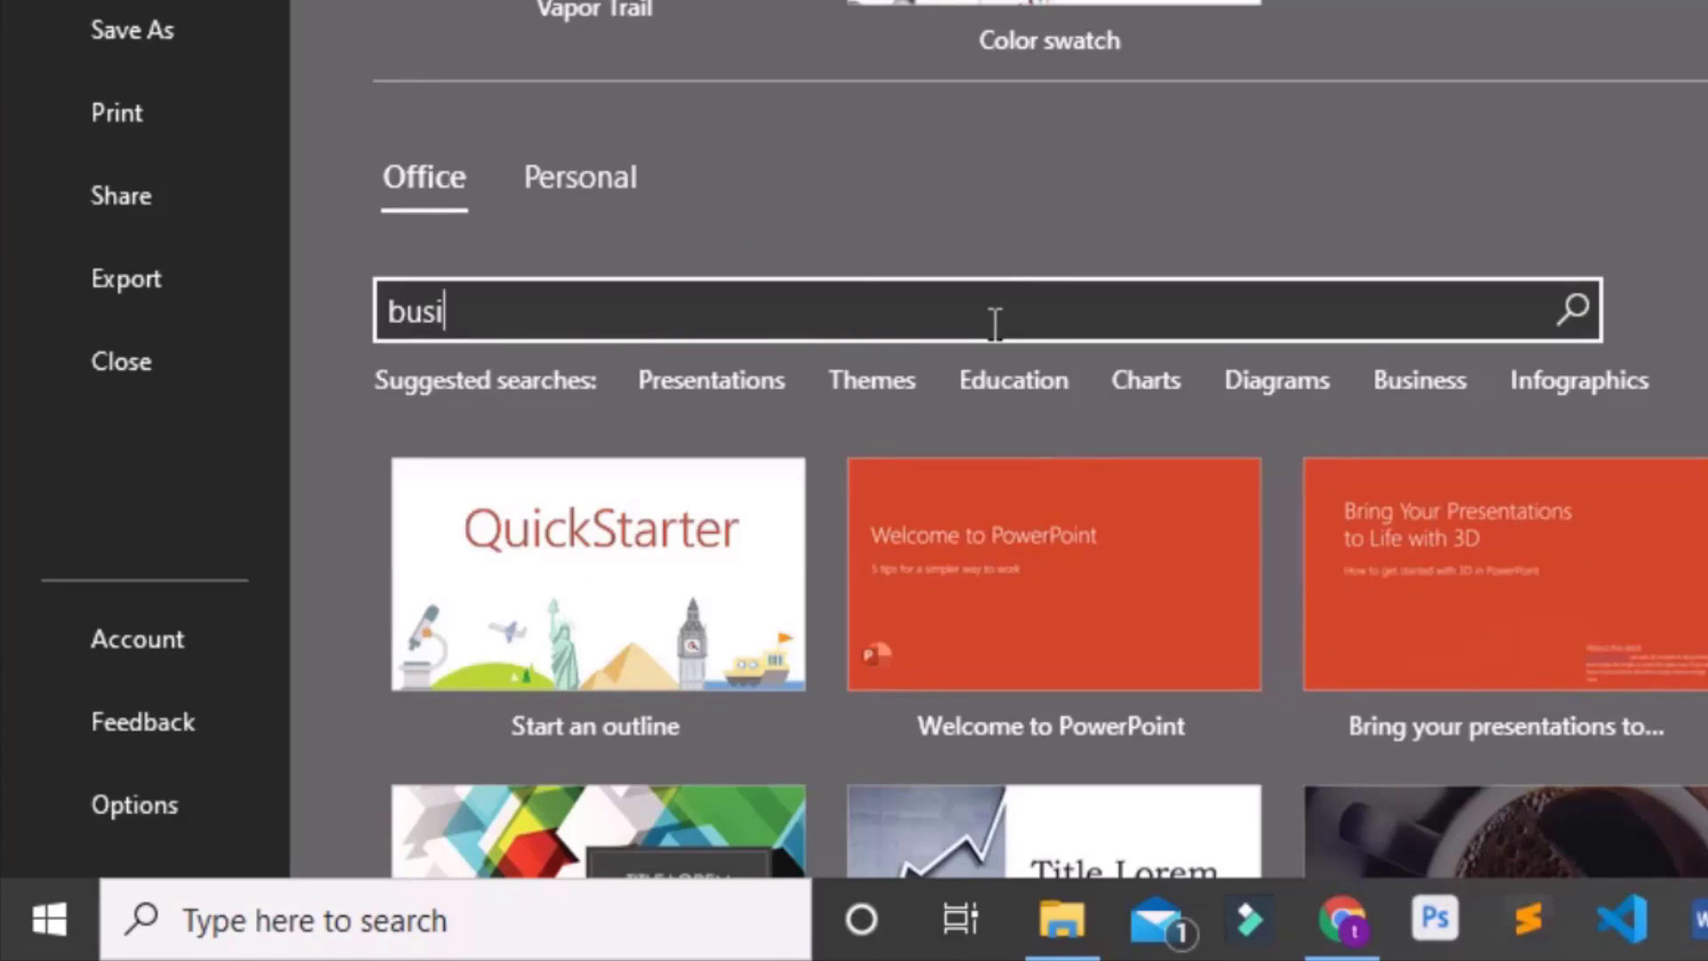
text(ness template)
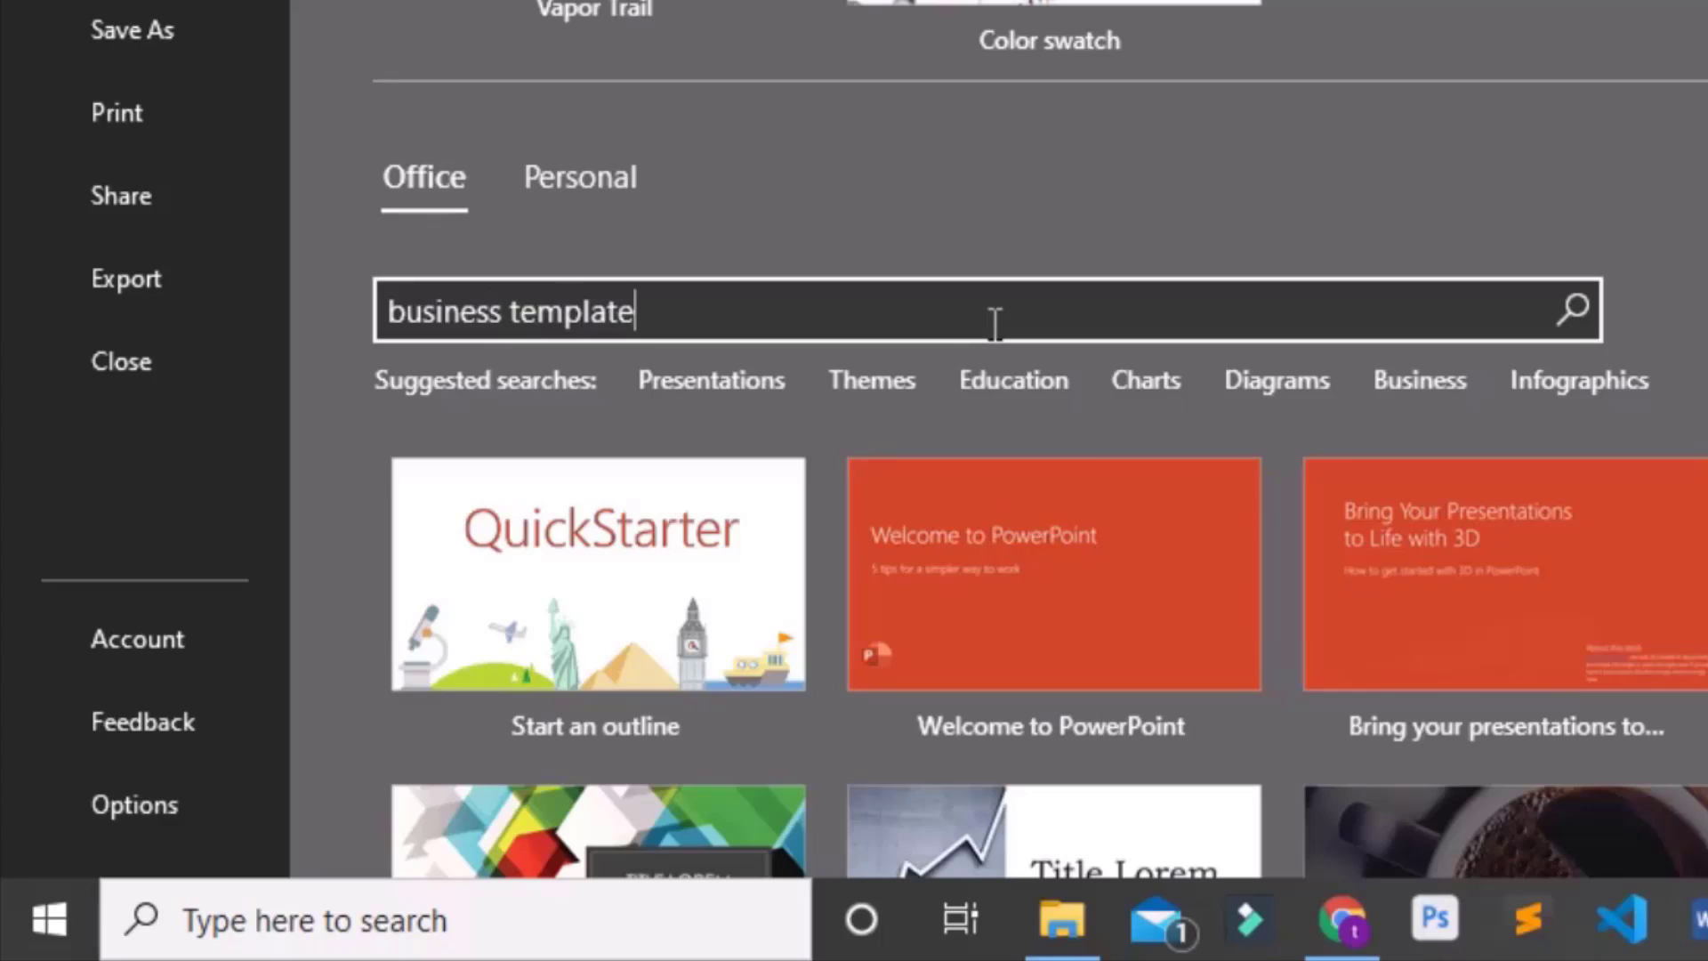
key(Return)
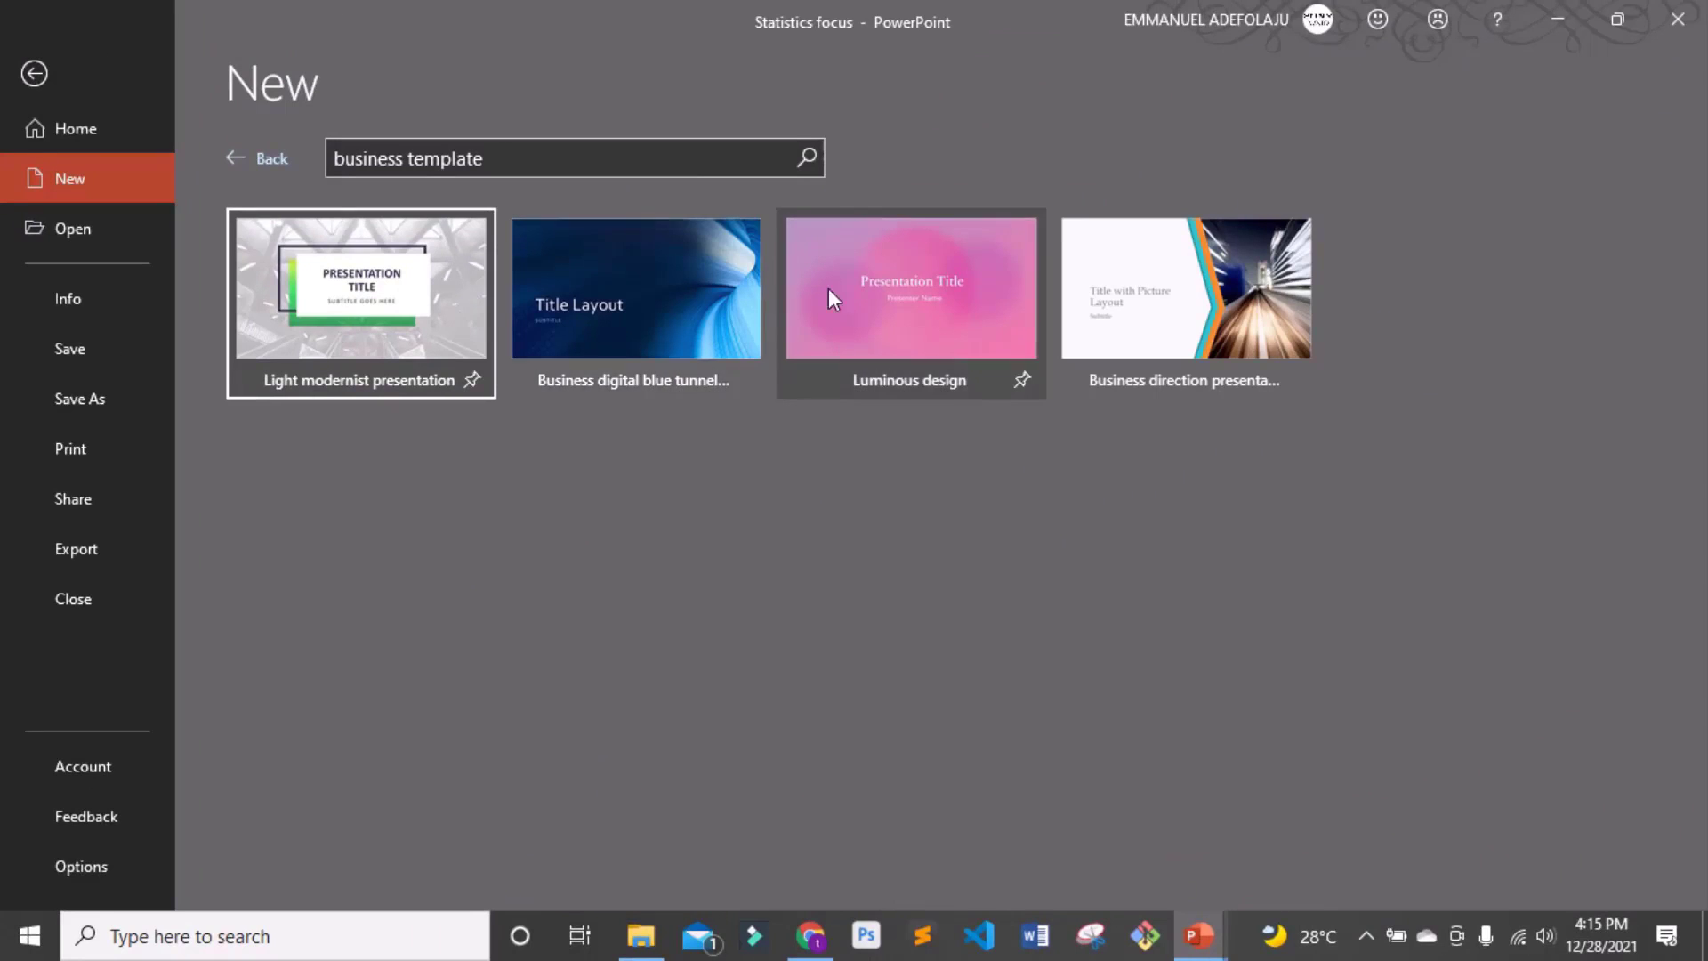
click(411, 313)
click(1020, 594)
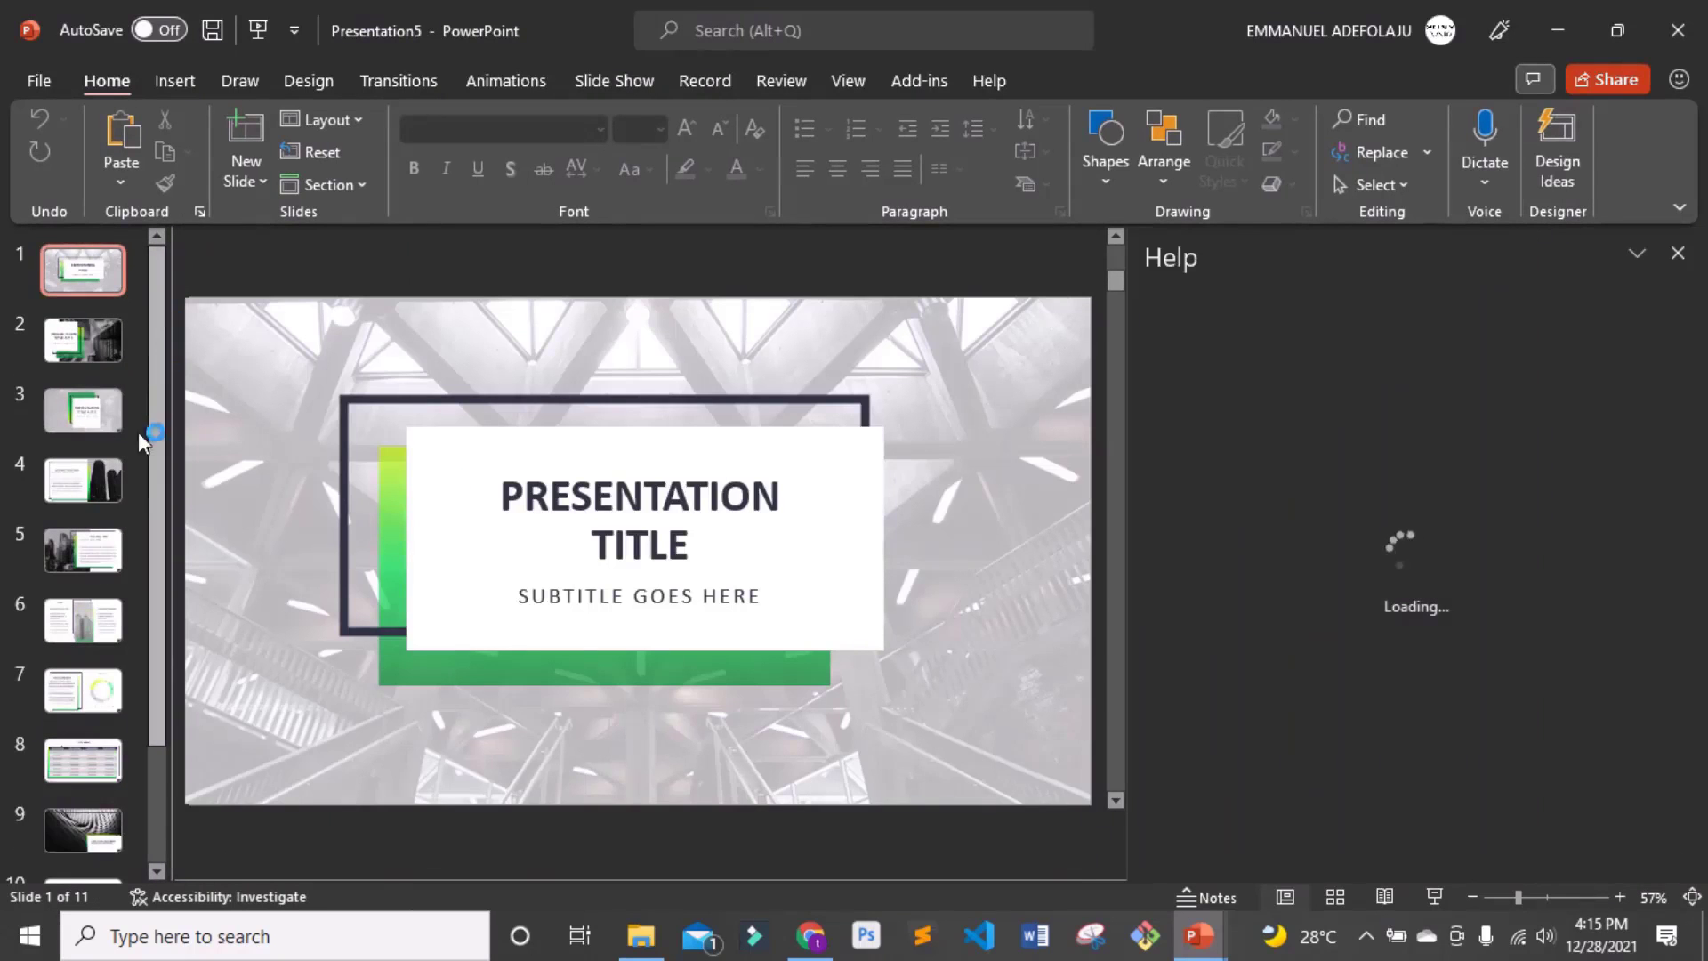
- Look through the template's slides and select the title text on slides 1 and 2 and the body text on slide 5
scroll(141, 559, down, 2)
scroll(141, 559, down, 1)
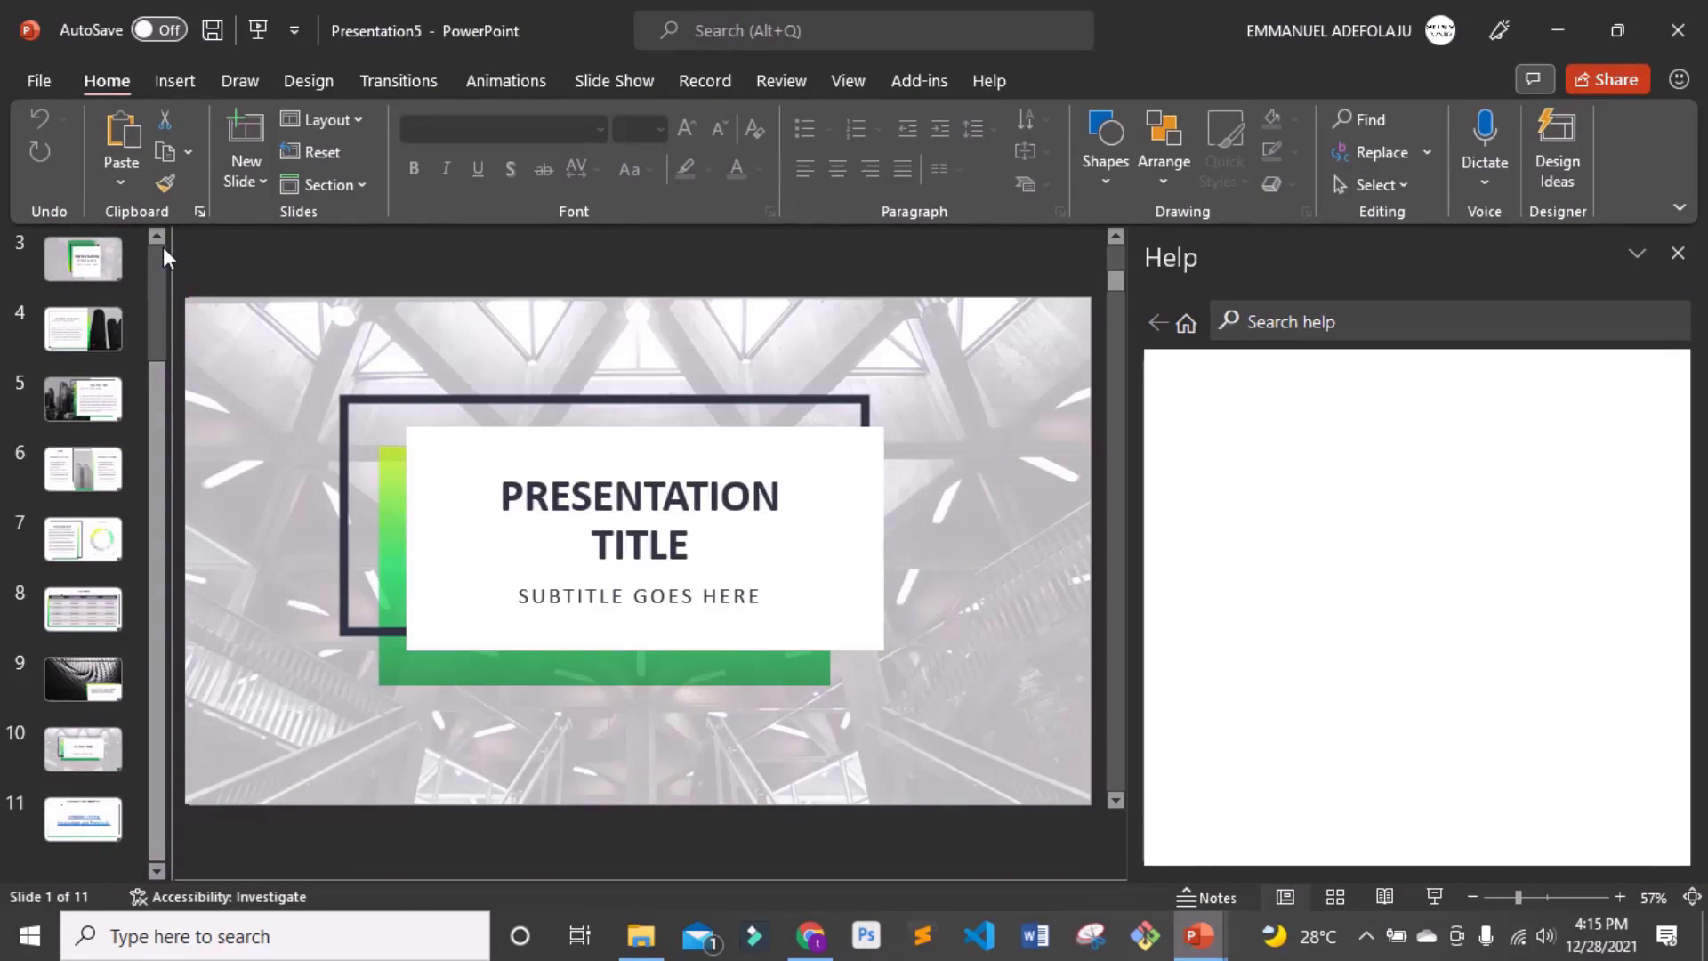
click(86, 267)
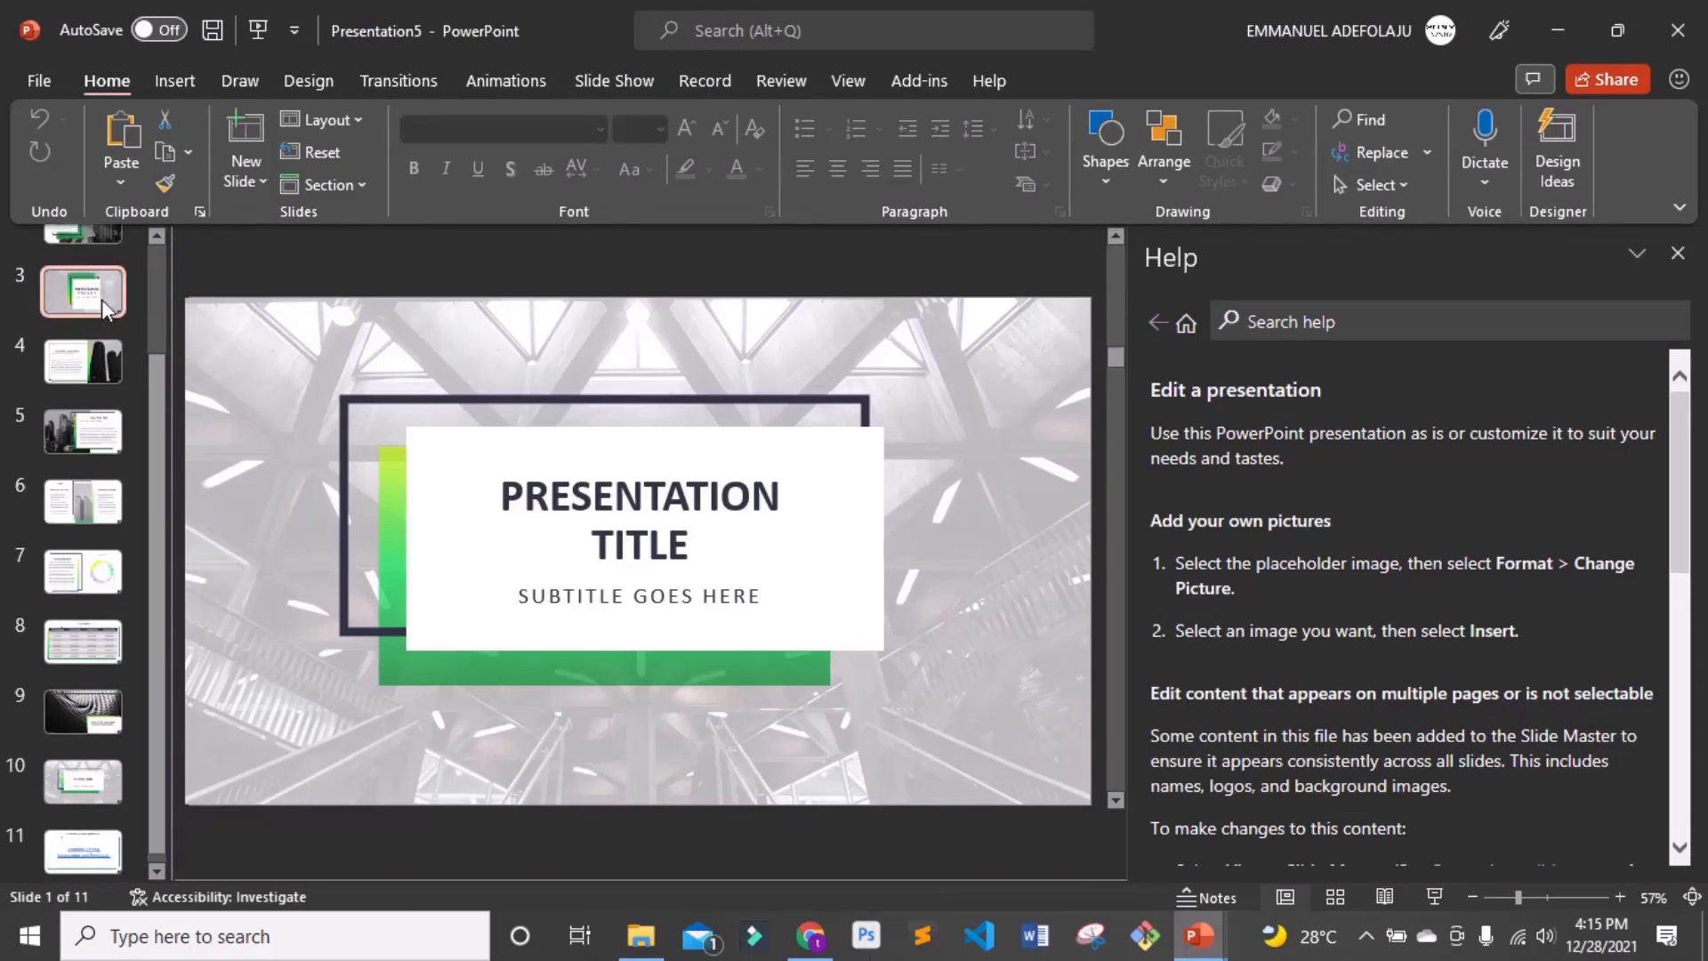
scroll(153, 267, up, 3)
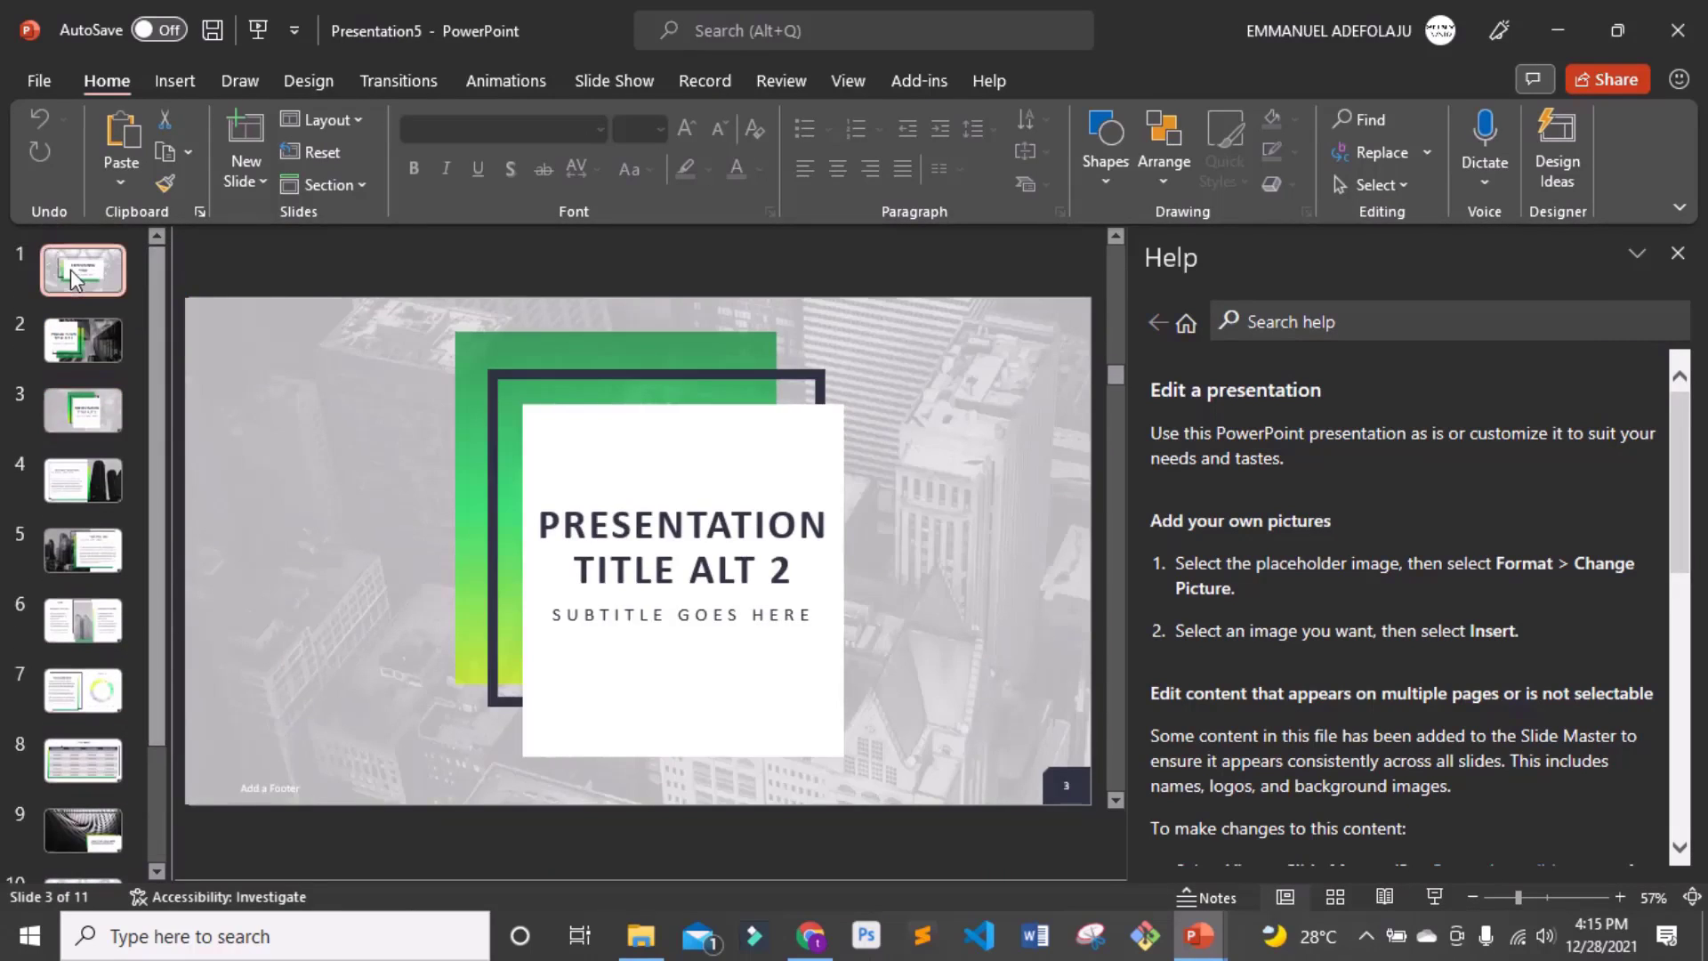
click(84, 268)
click(580, 517)
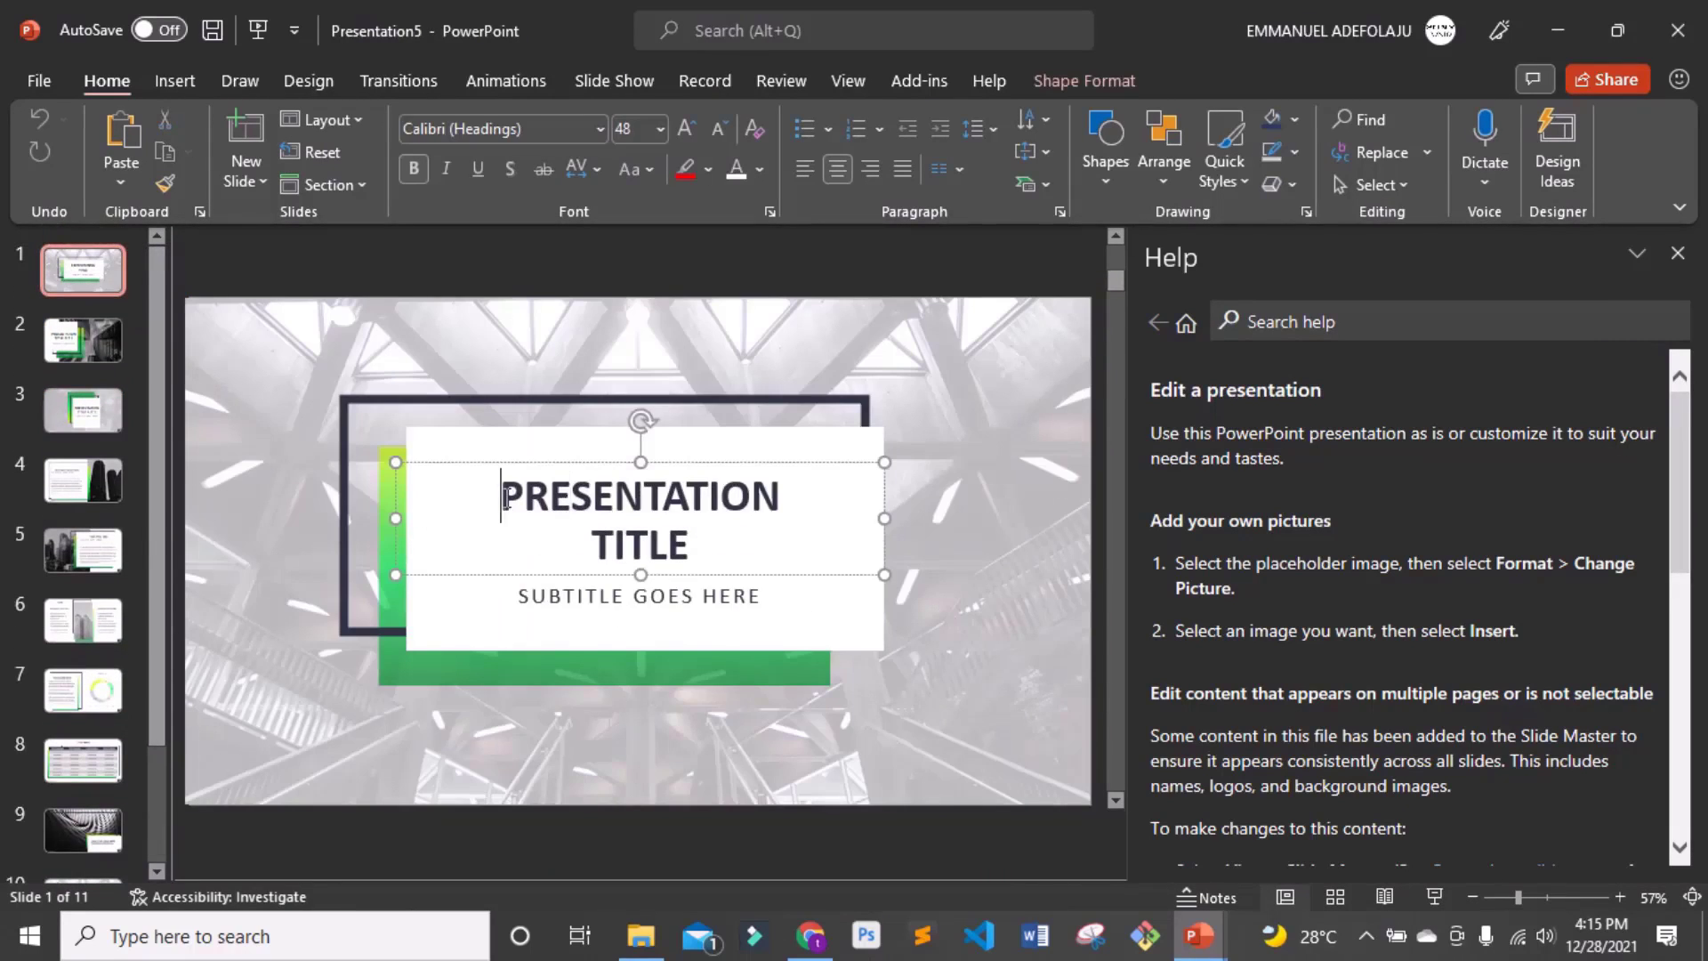
drag(506, 498, 743, 552)
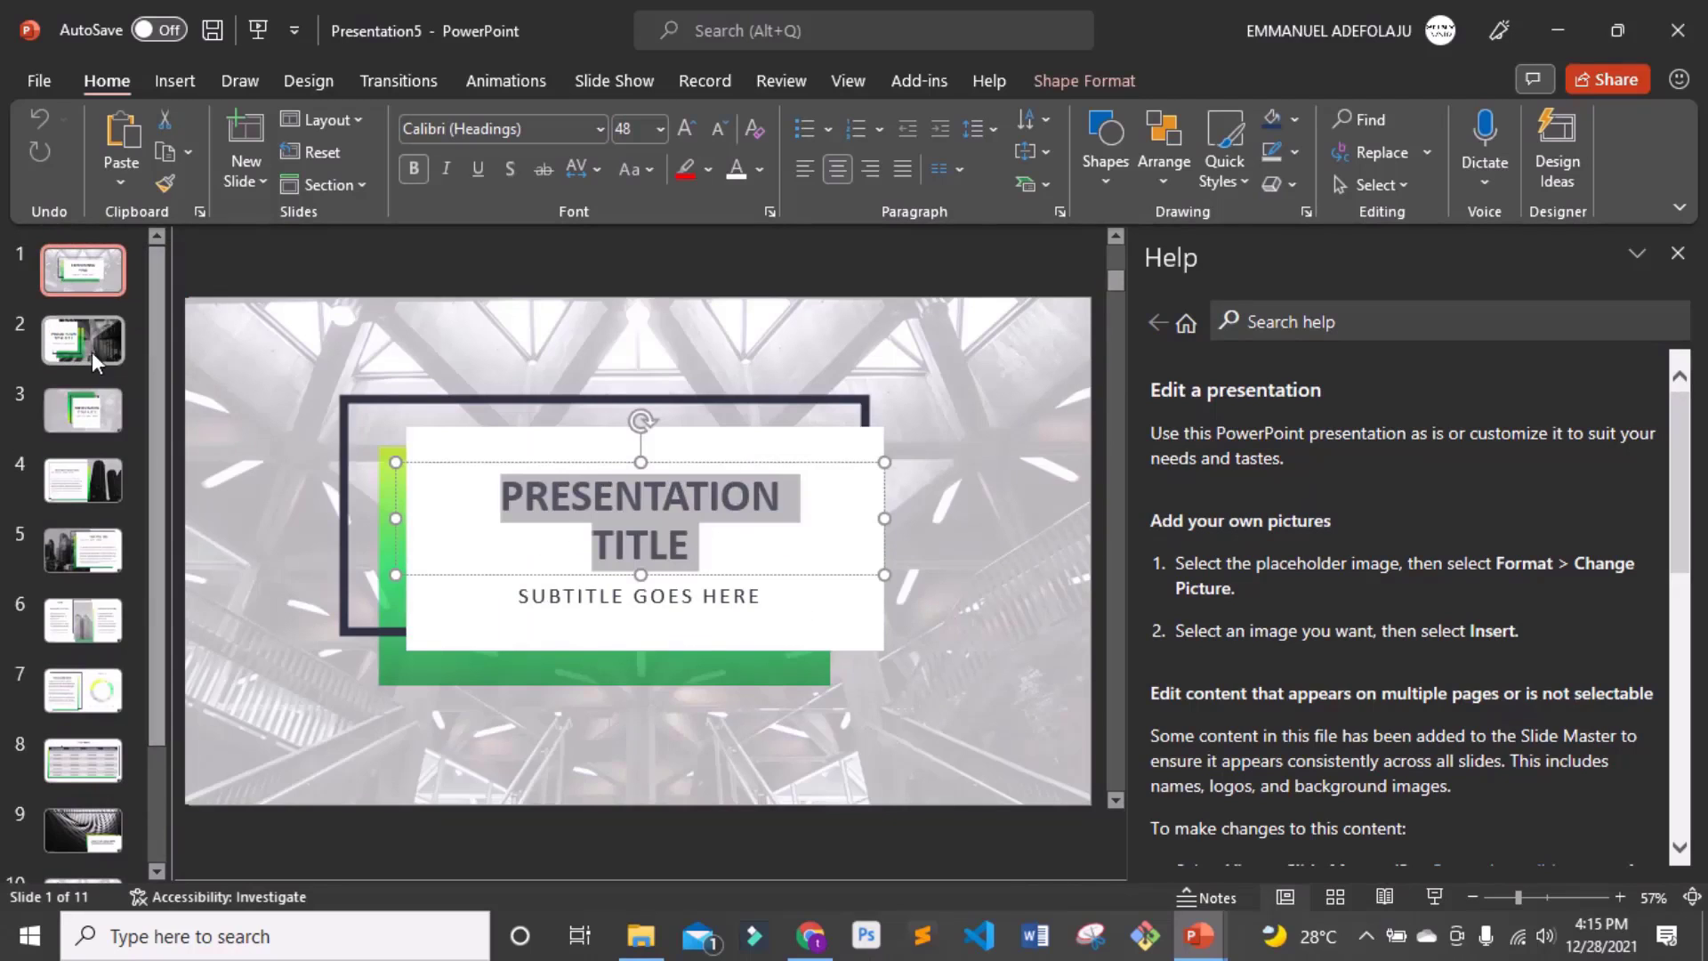
click(96, 359)
drag(269, 472, 444, 542)
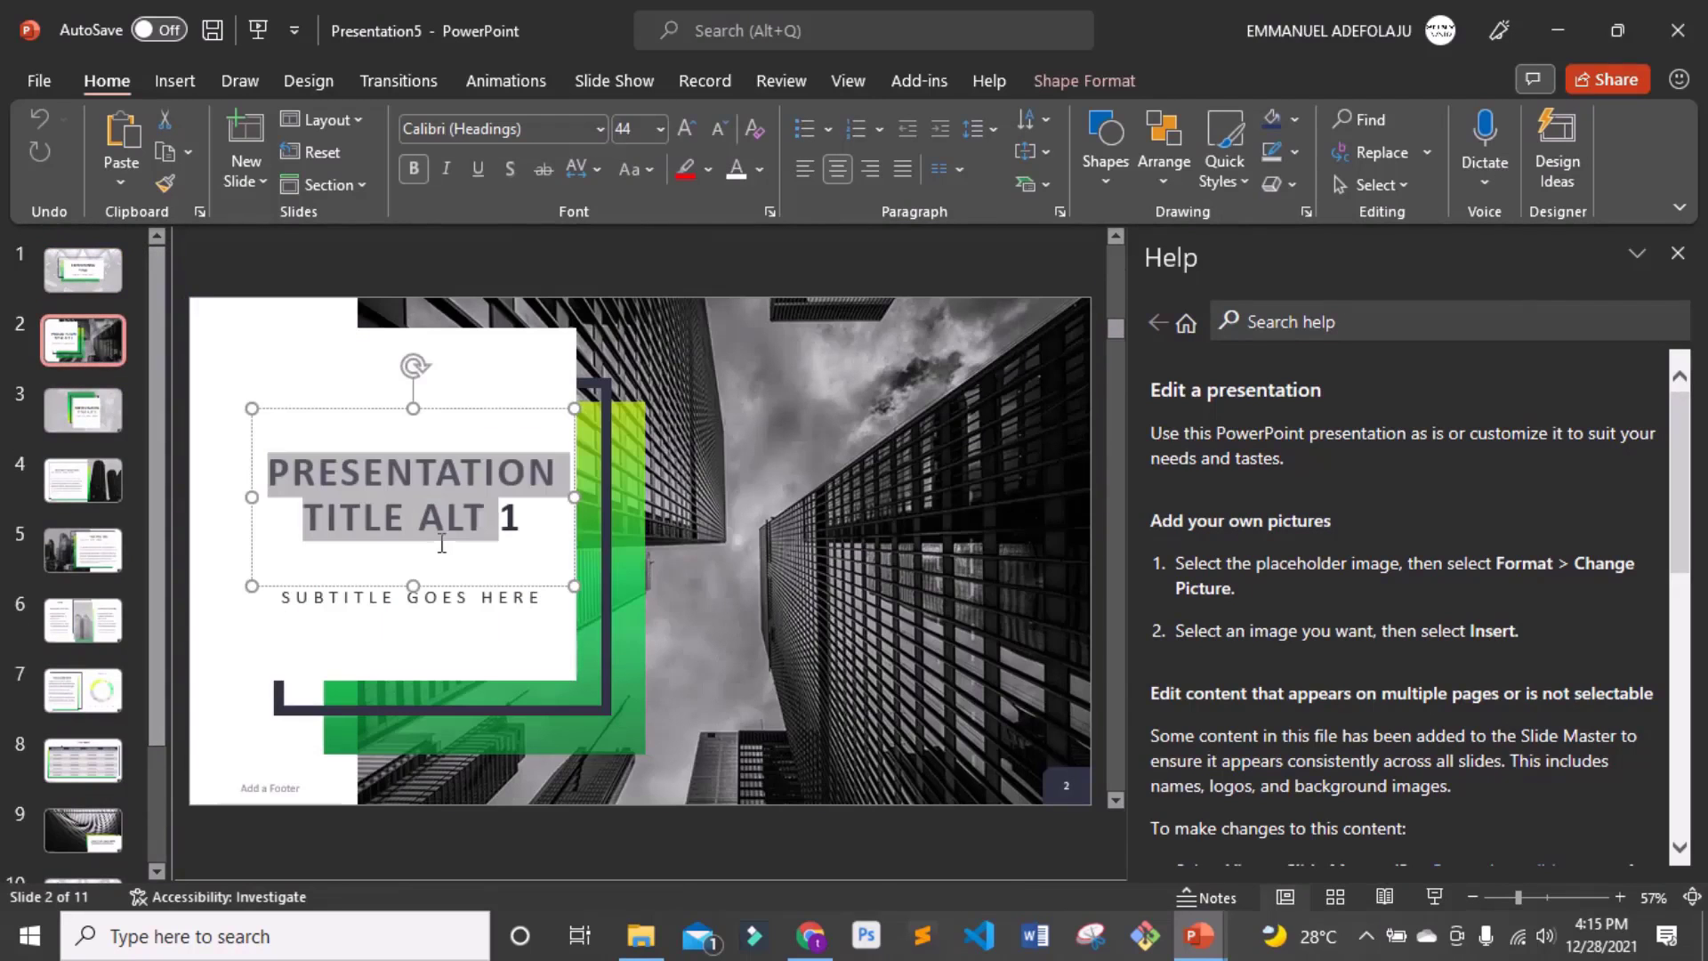
click(64, 571)
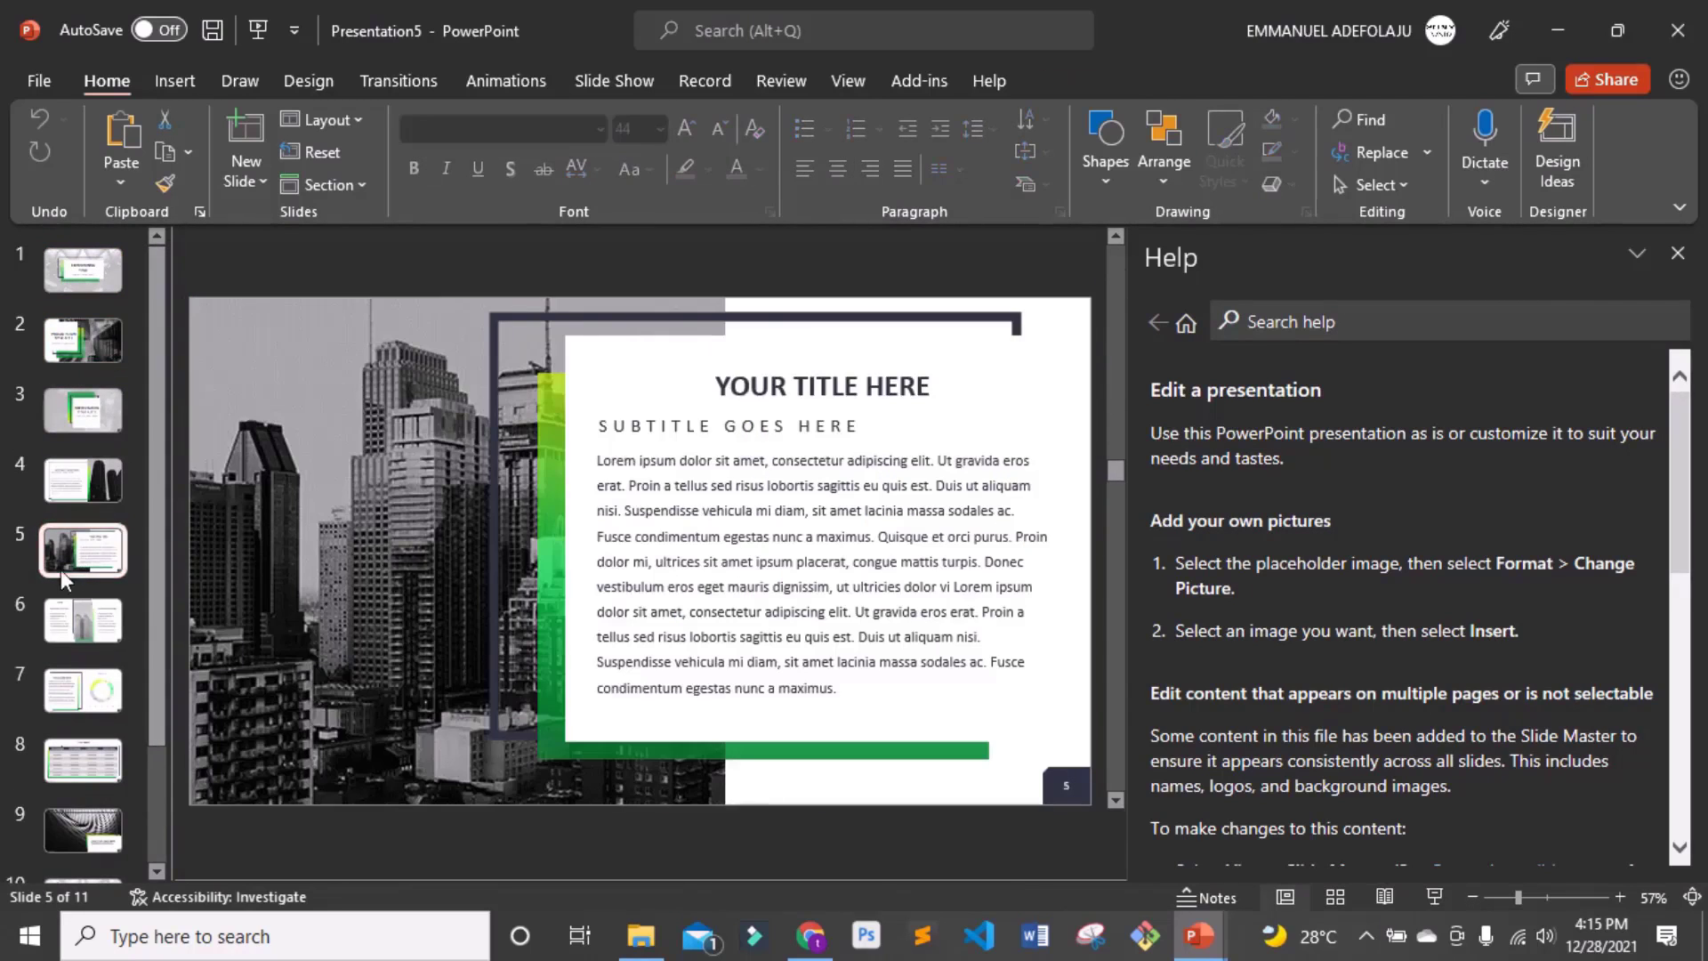
click(699, 561)
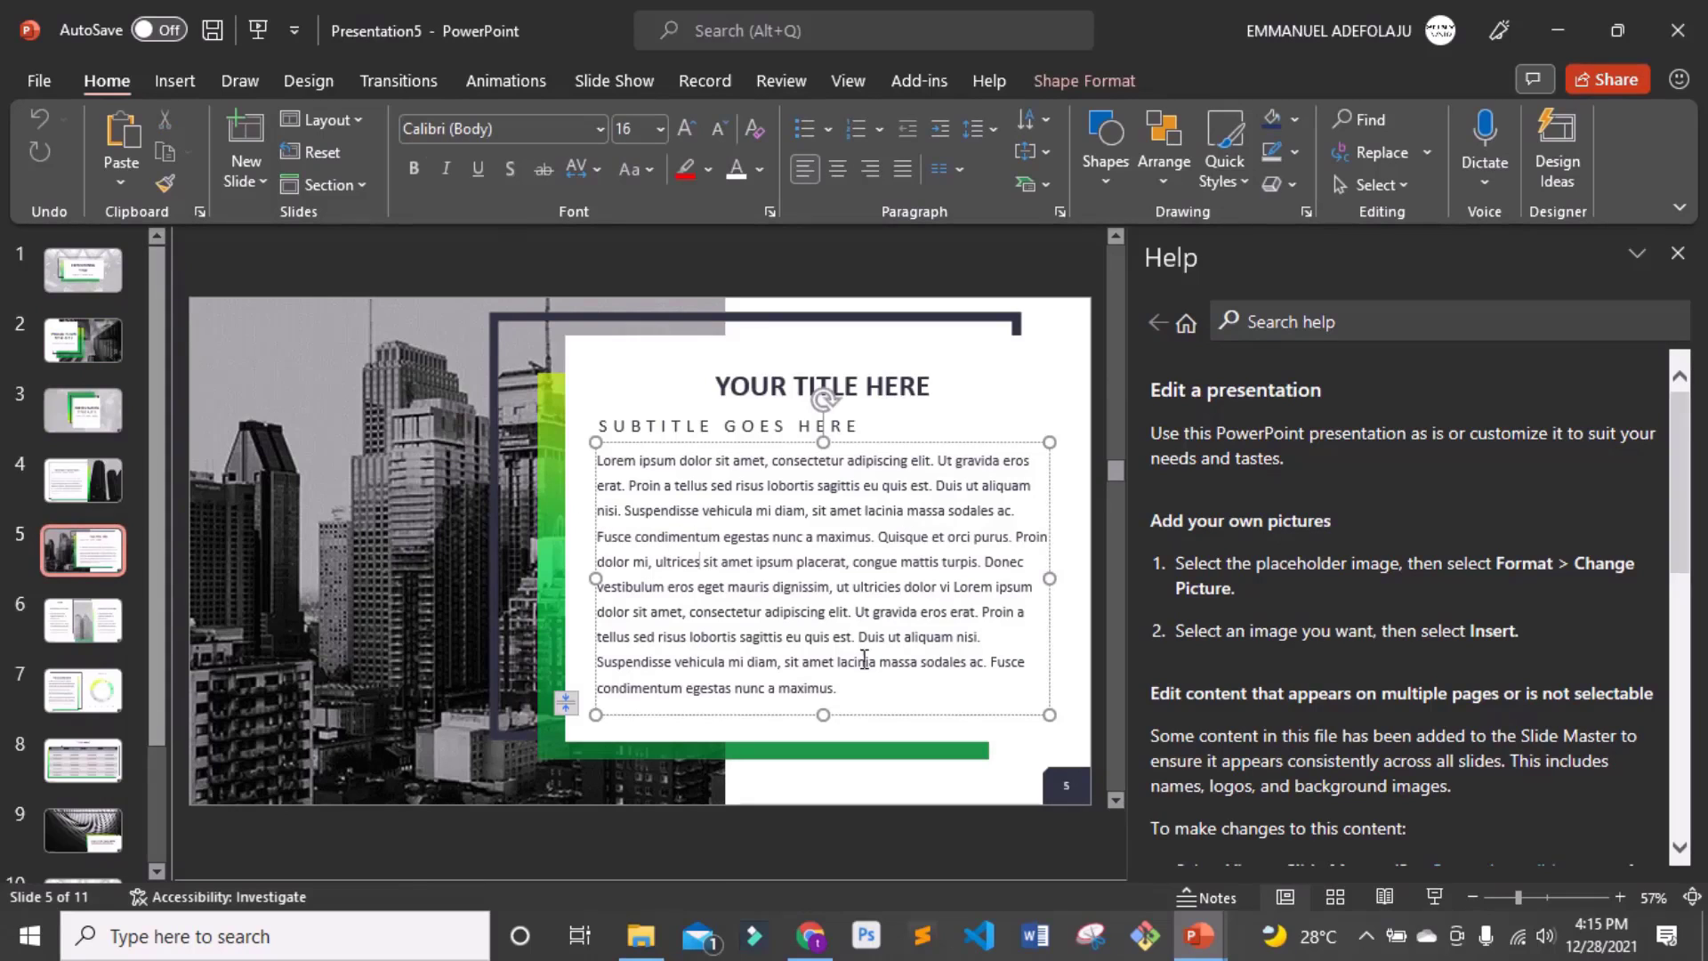
- Return to the full theme gallery and review the featured templates and the online template search
click(39, 83)
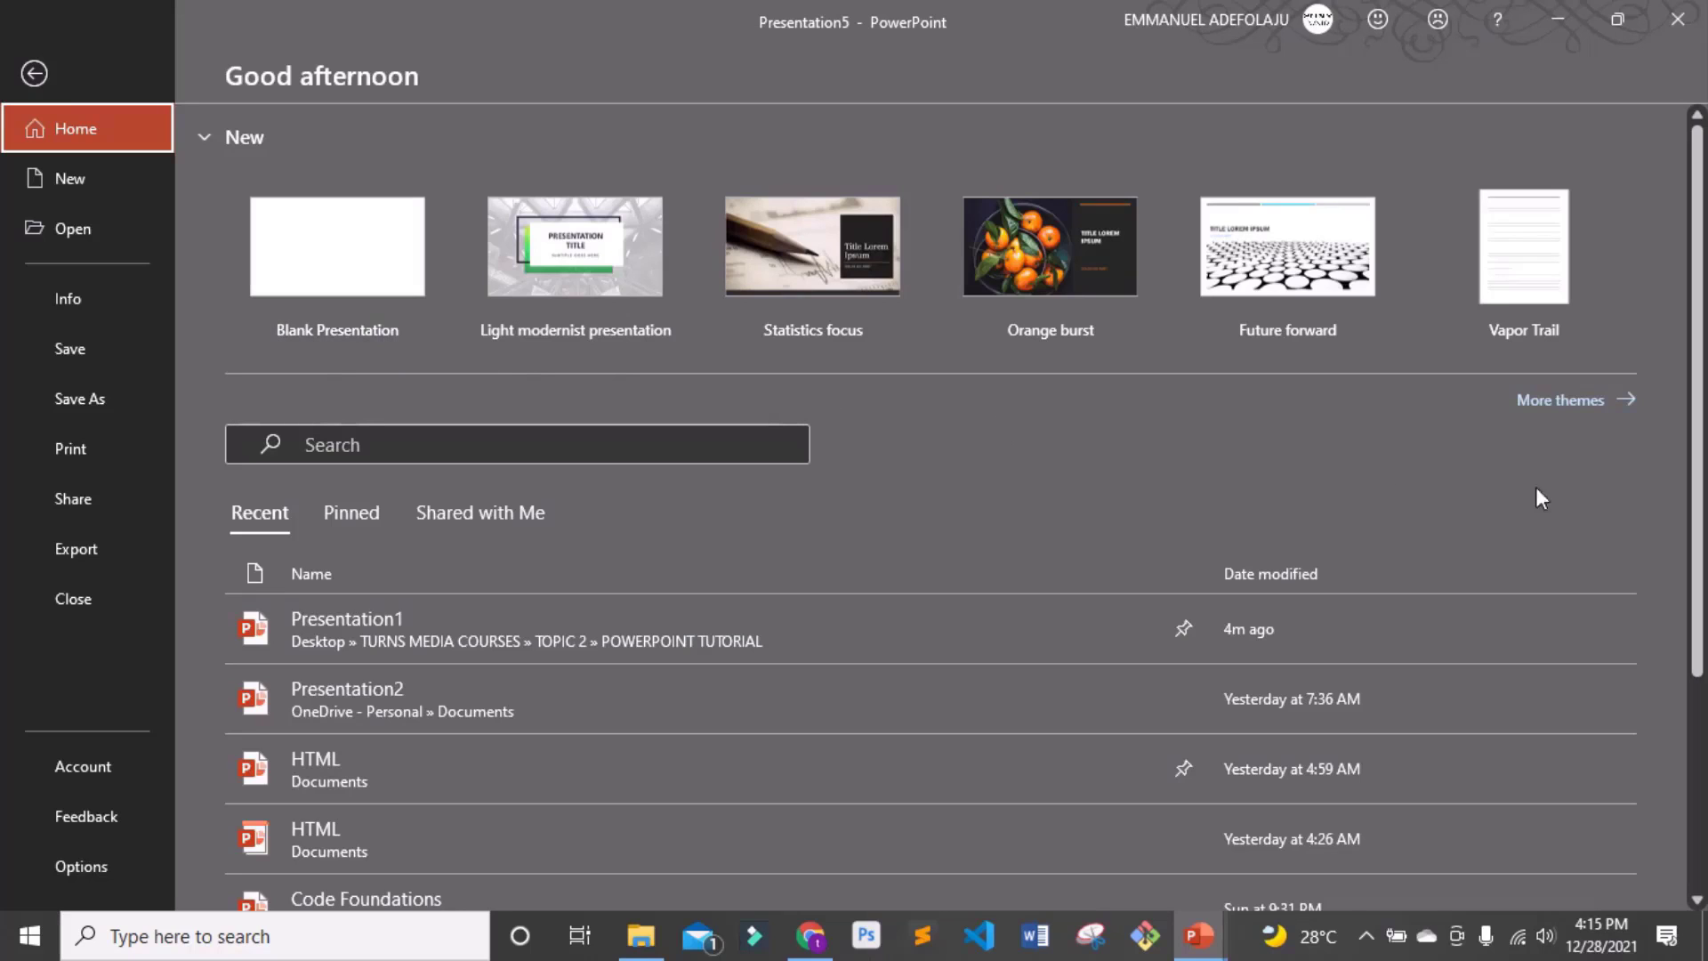
click(1561, 404)
scroll(819, 742, down, 2)
scroll(822, 725, up, 2)
scroll(793, 711, down, 1)
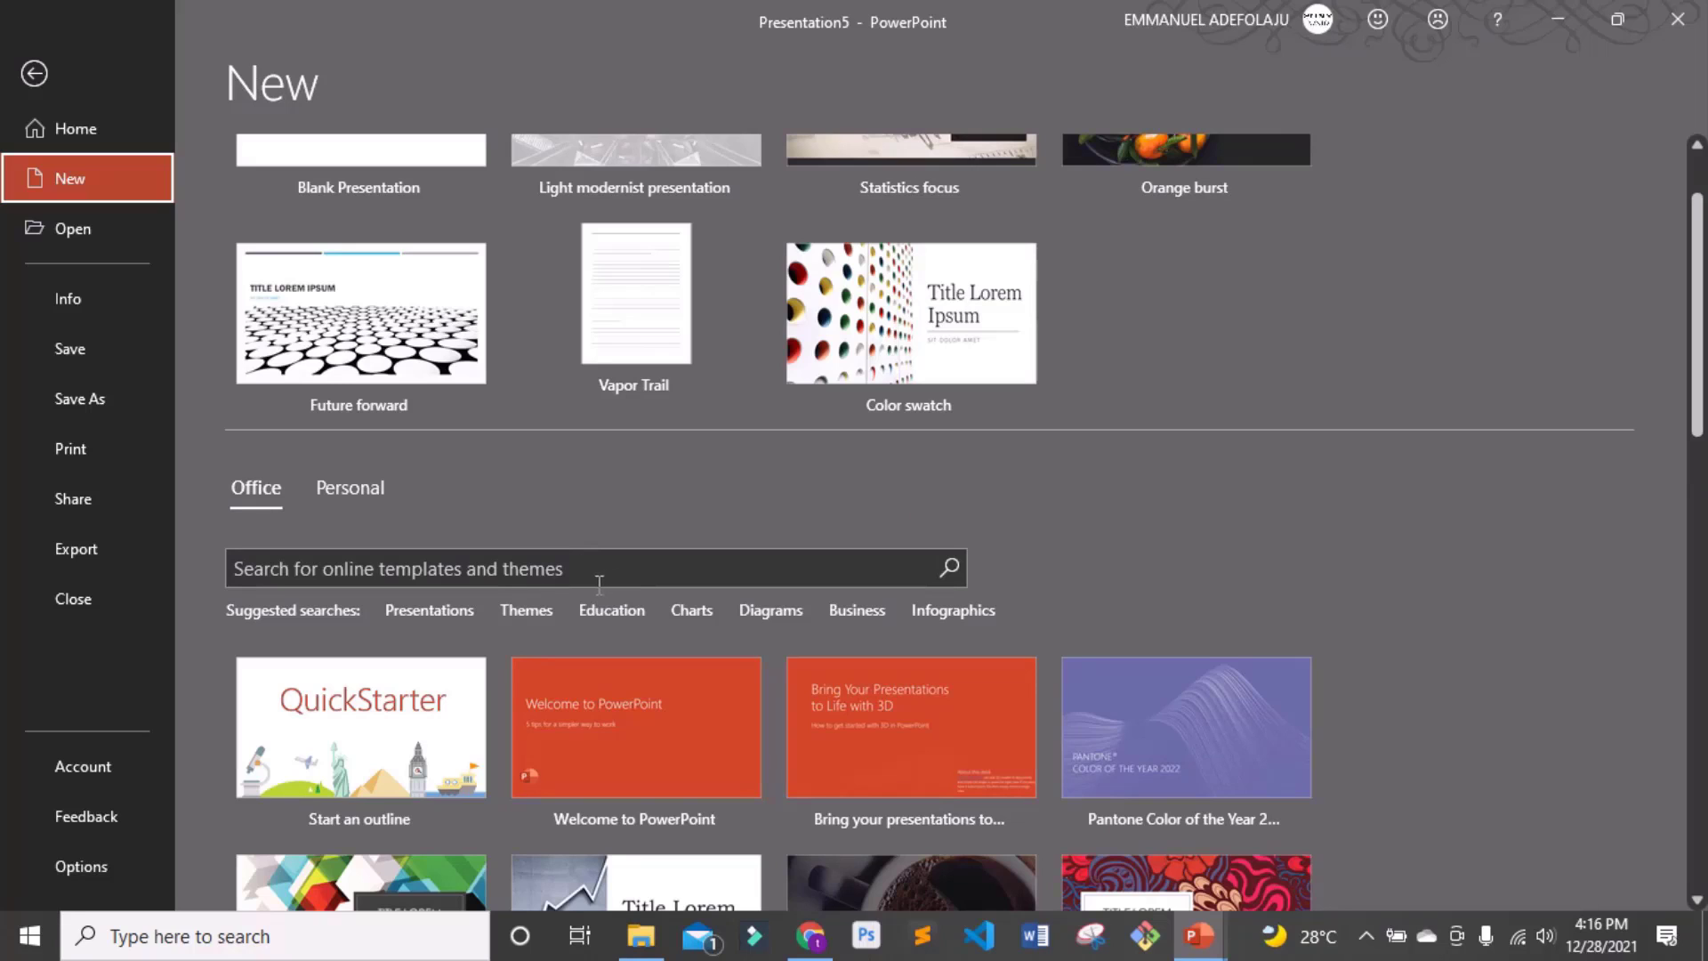
- Go back to the start page and review the lists of recent and pinned presentations
click(68, 140)
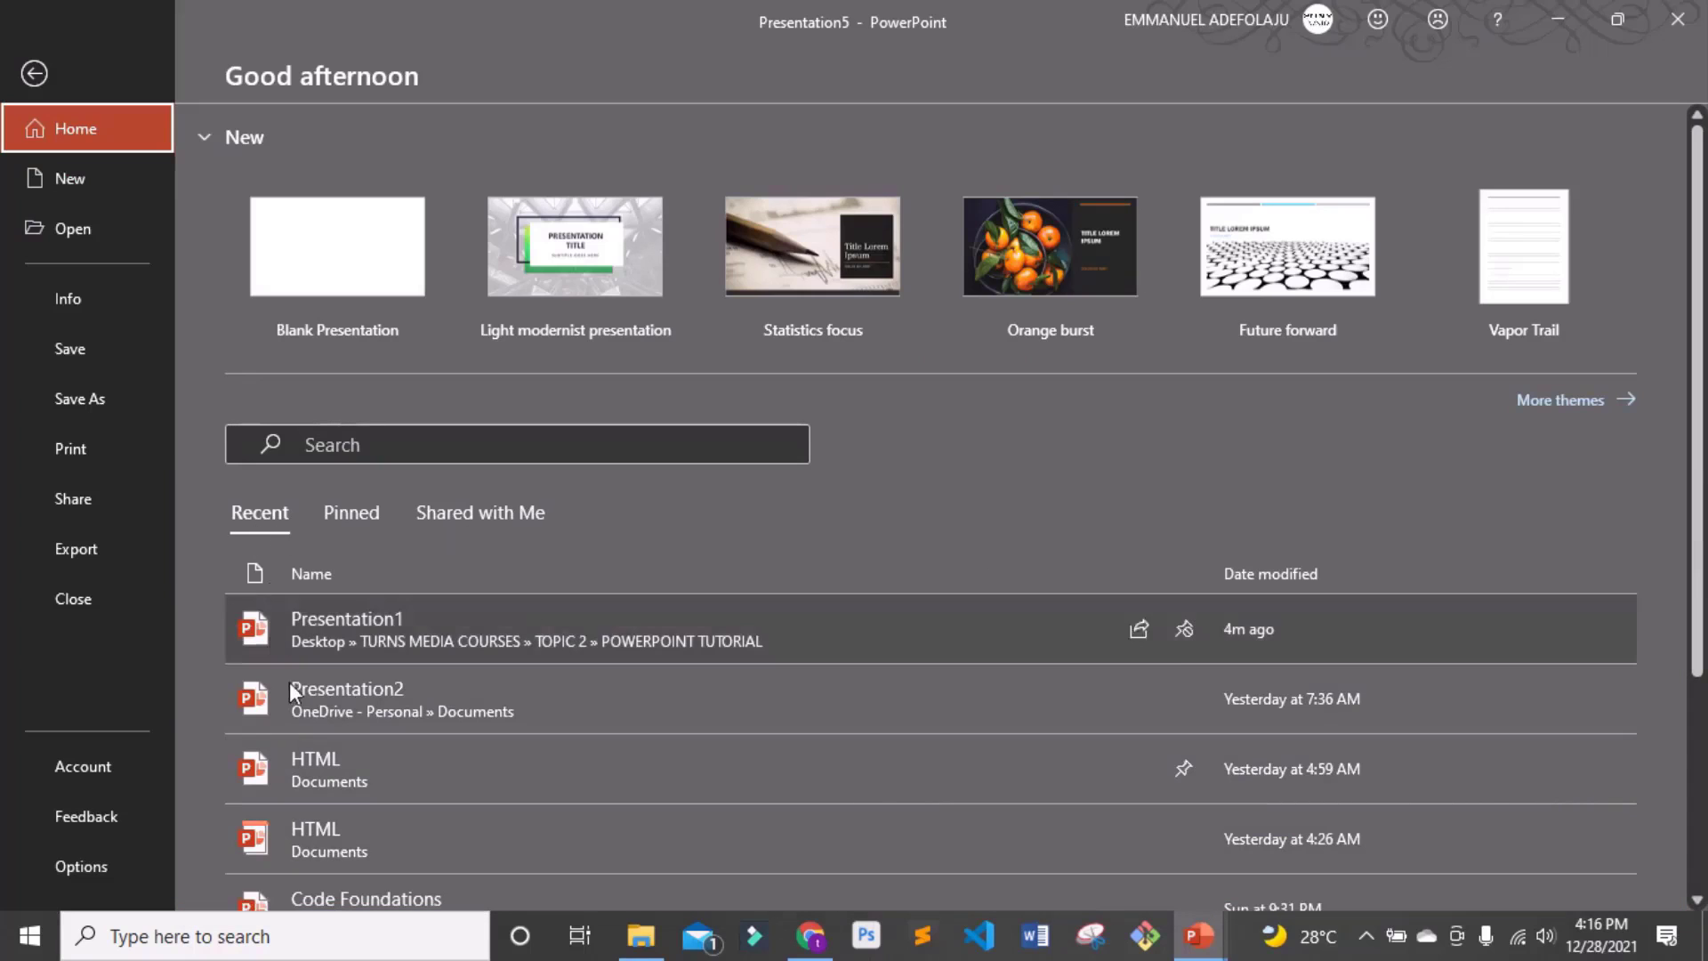
scroll(280, 663, down, 2)
scroll(290, 687, down, 1)
scroll(293, 677, up, 3)
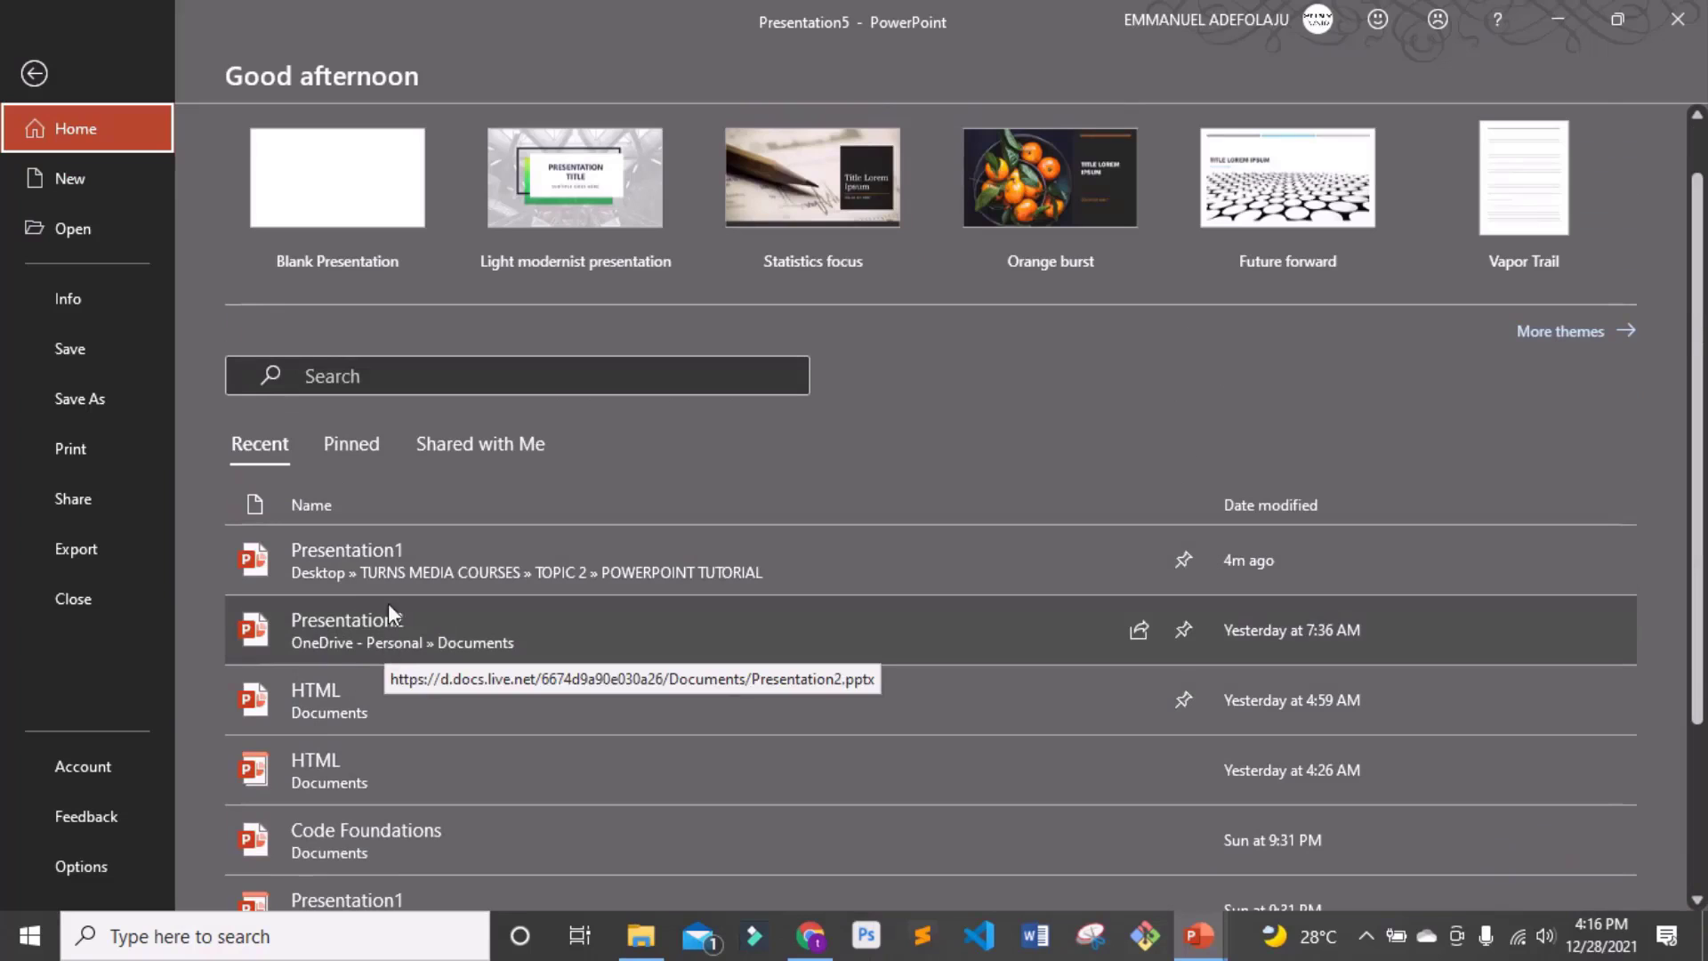
click(351, 445)
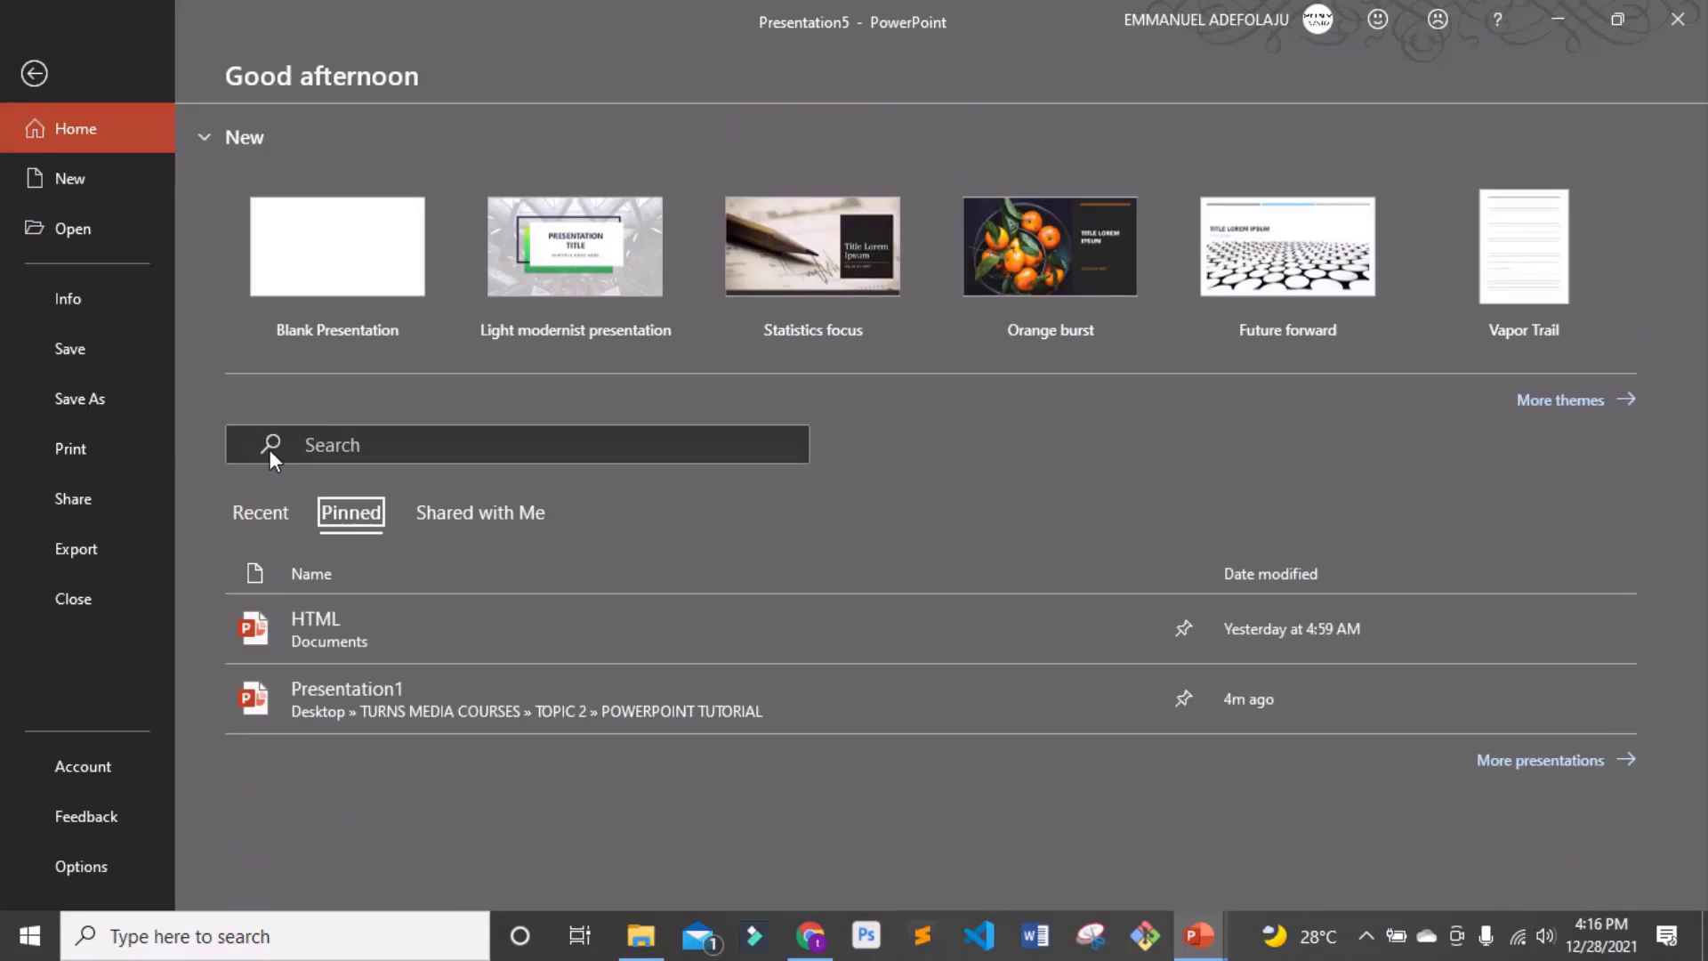
- Pin Presentation2, stored in the personal OneDrive Documents folder, from the recent presentations
click(256, 514)
scroll(373, 712, down, 1)
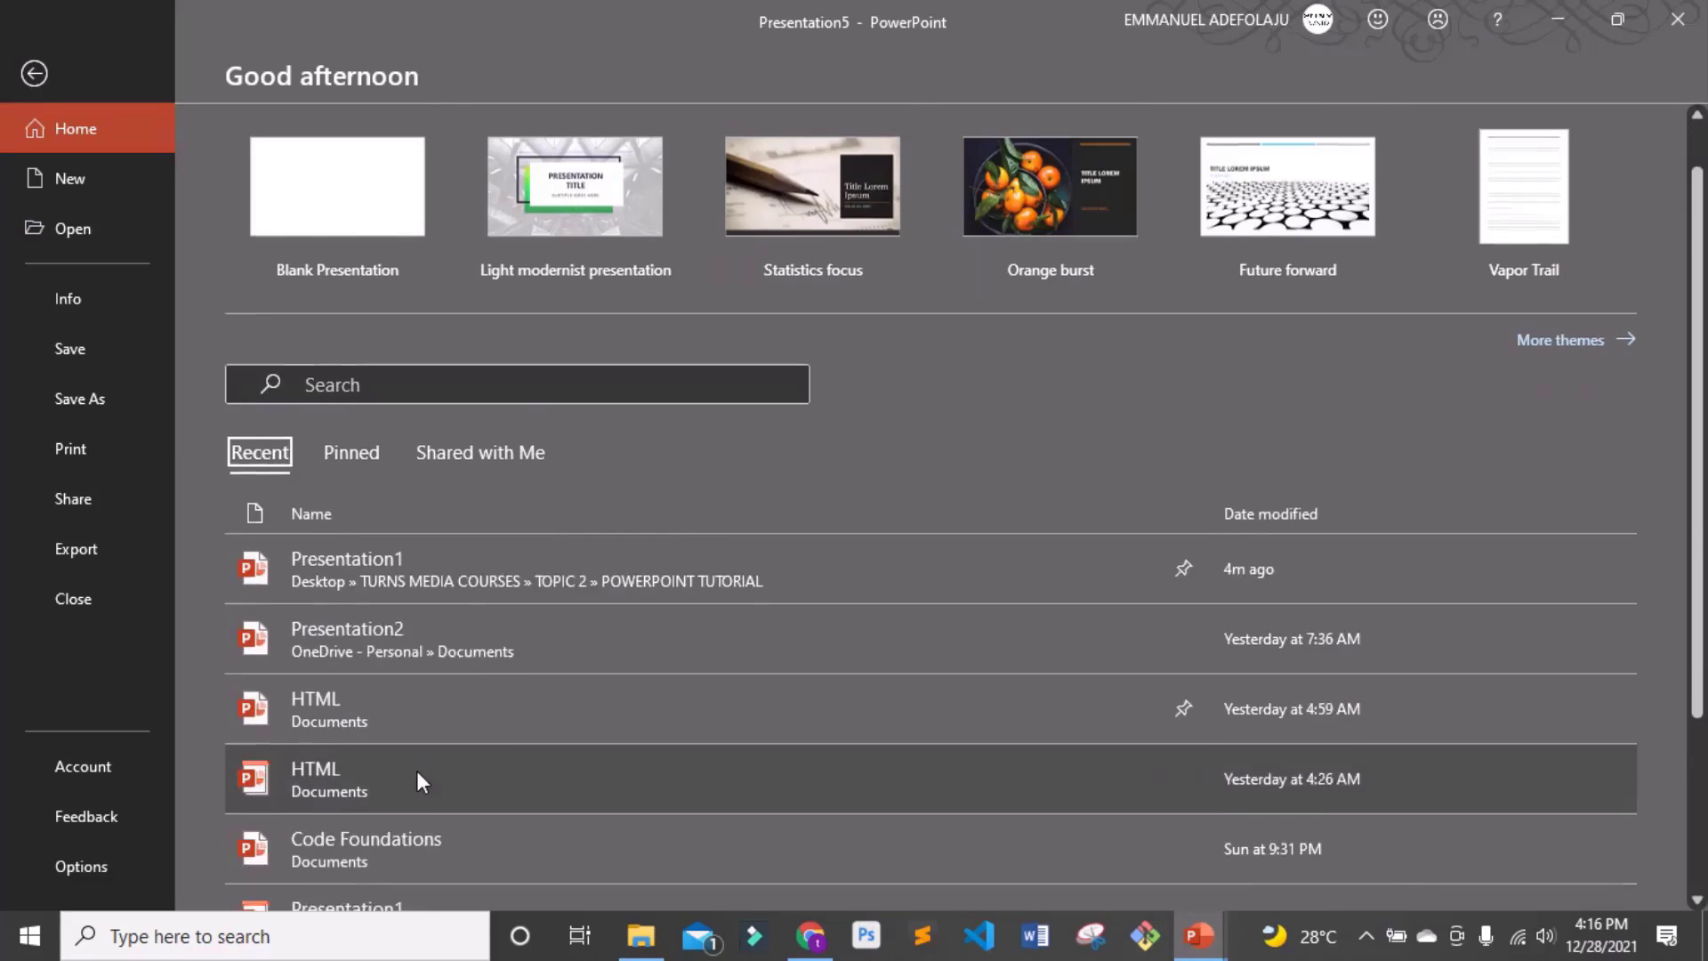
scroll(418, 780, down, 1)
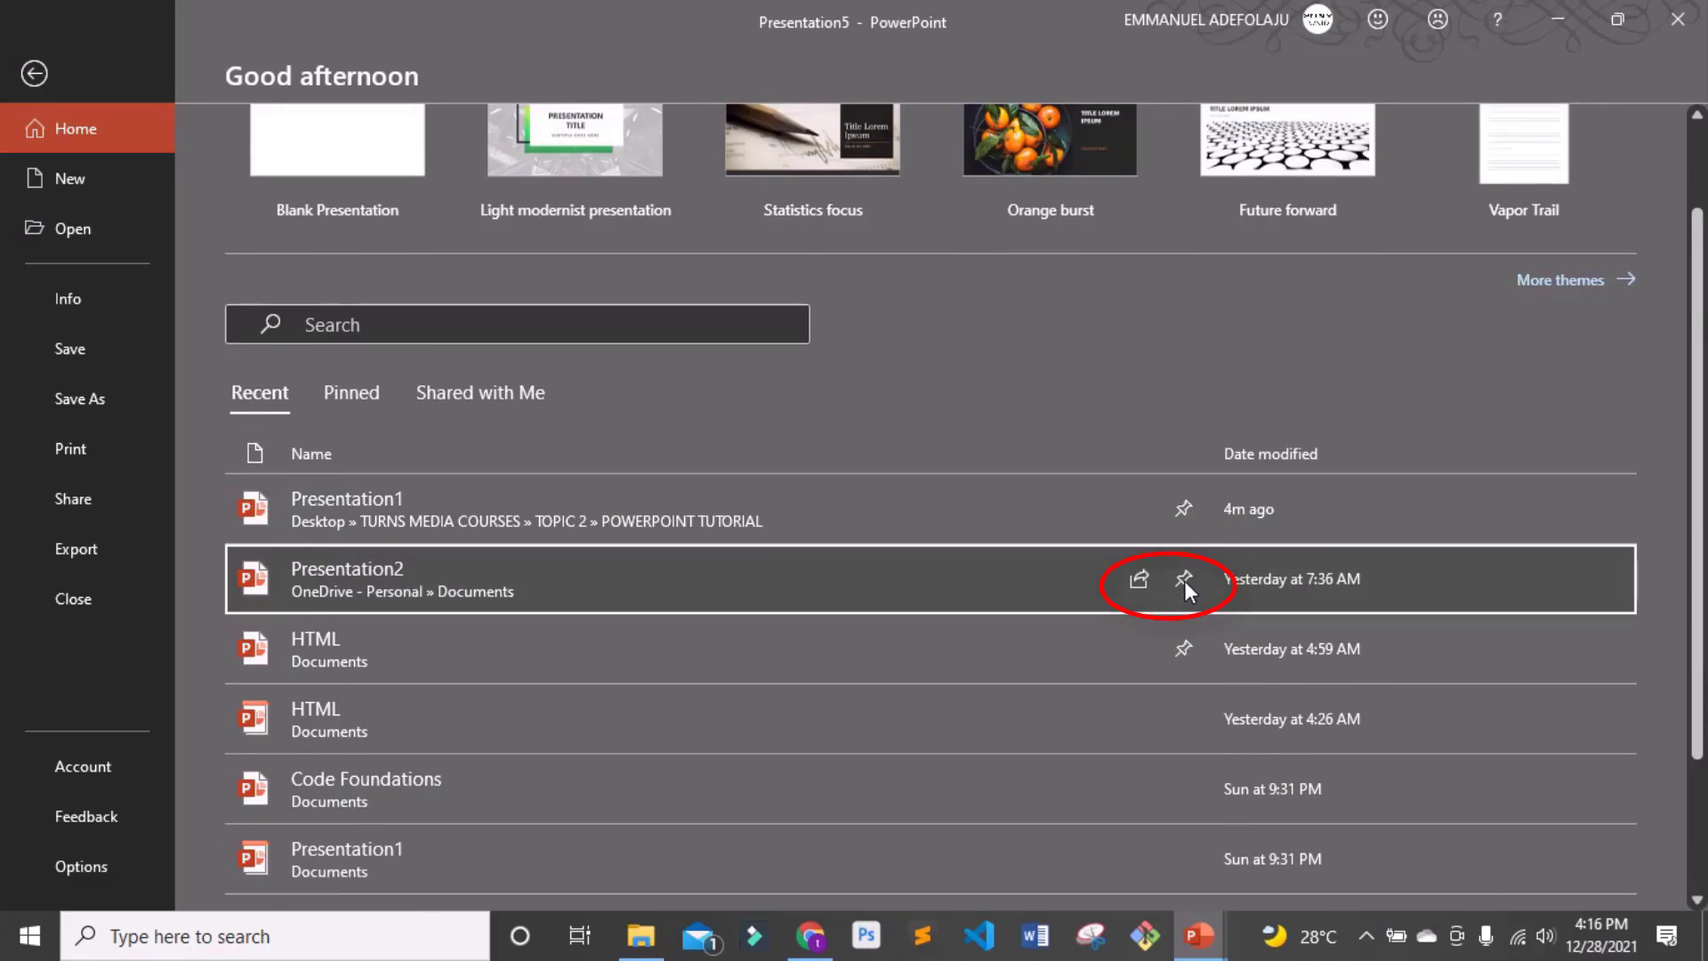
click(1183, 580)
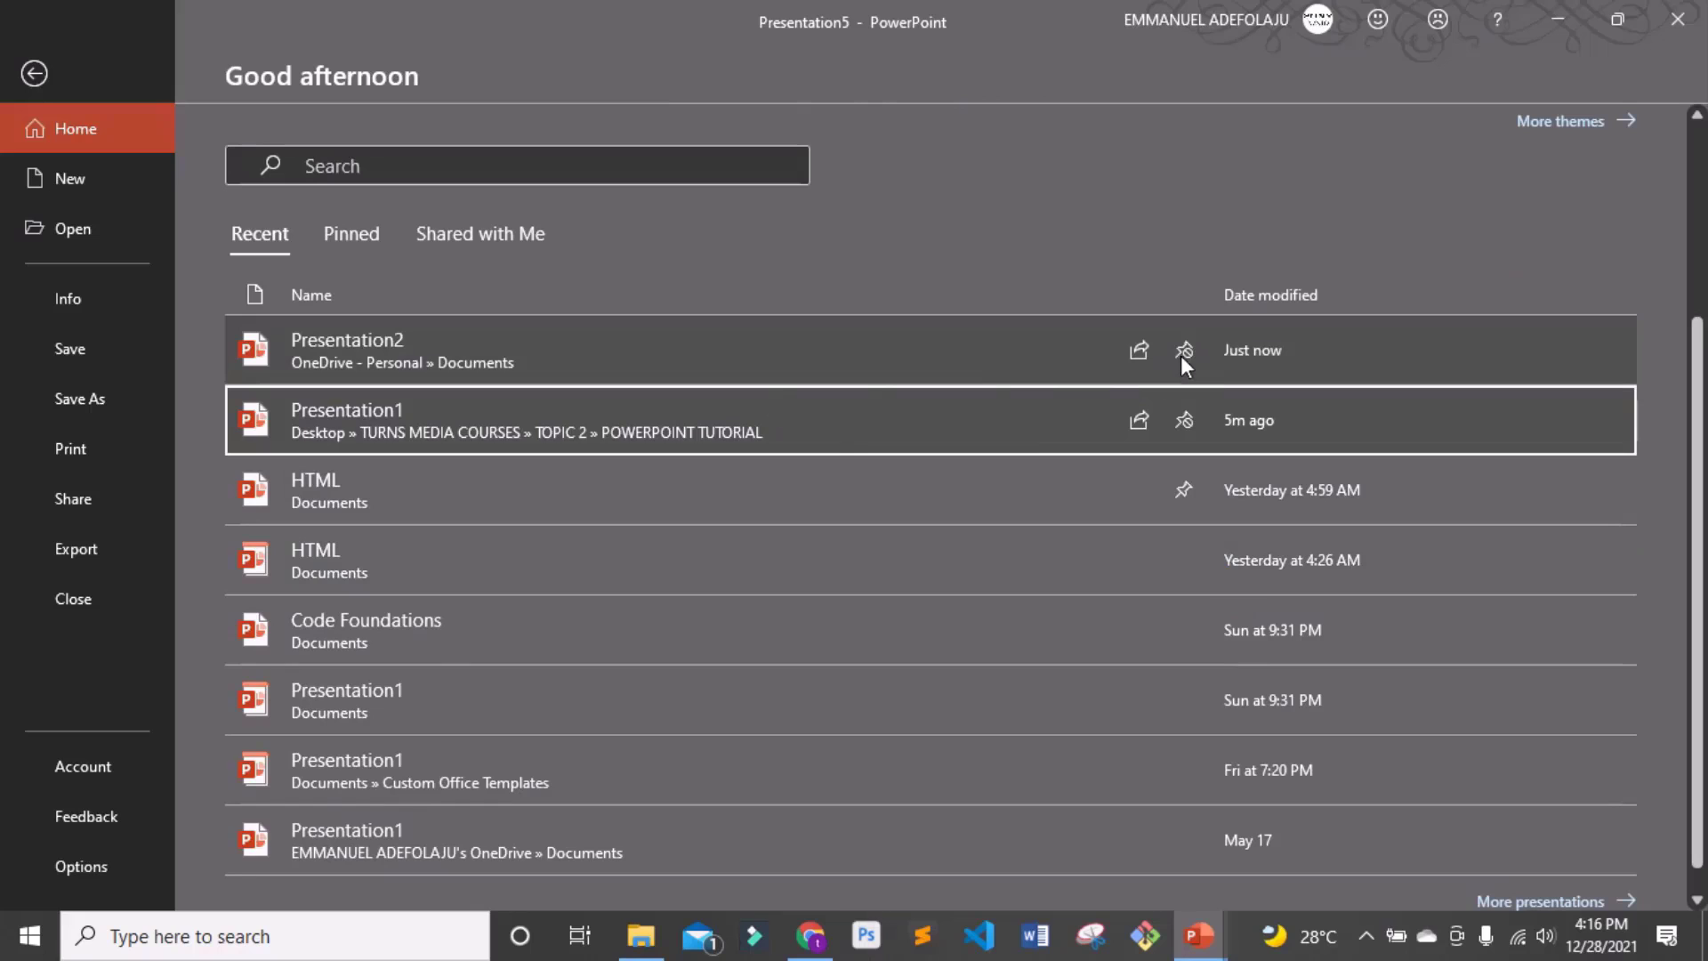
- Check the pinned presentations, and view the presentations shared with this account
scroll(792, 432, up, 1)
click(351, 352)
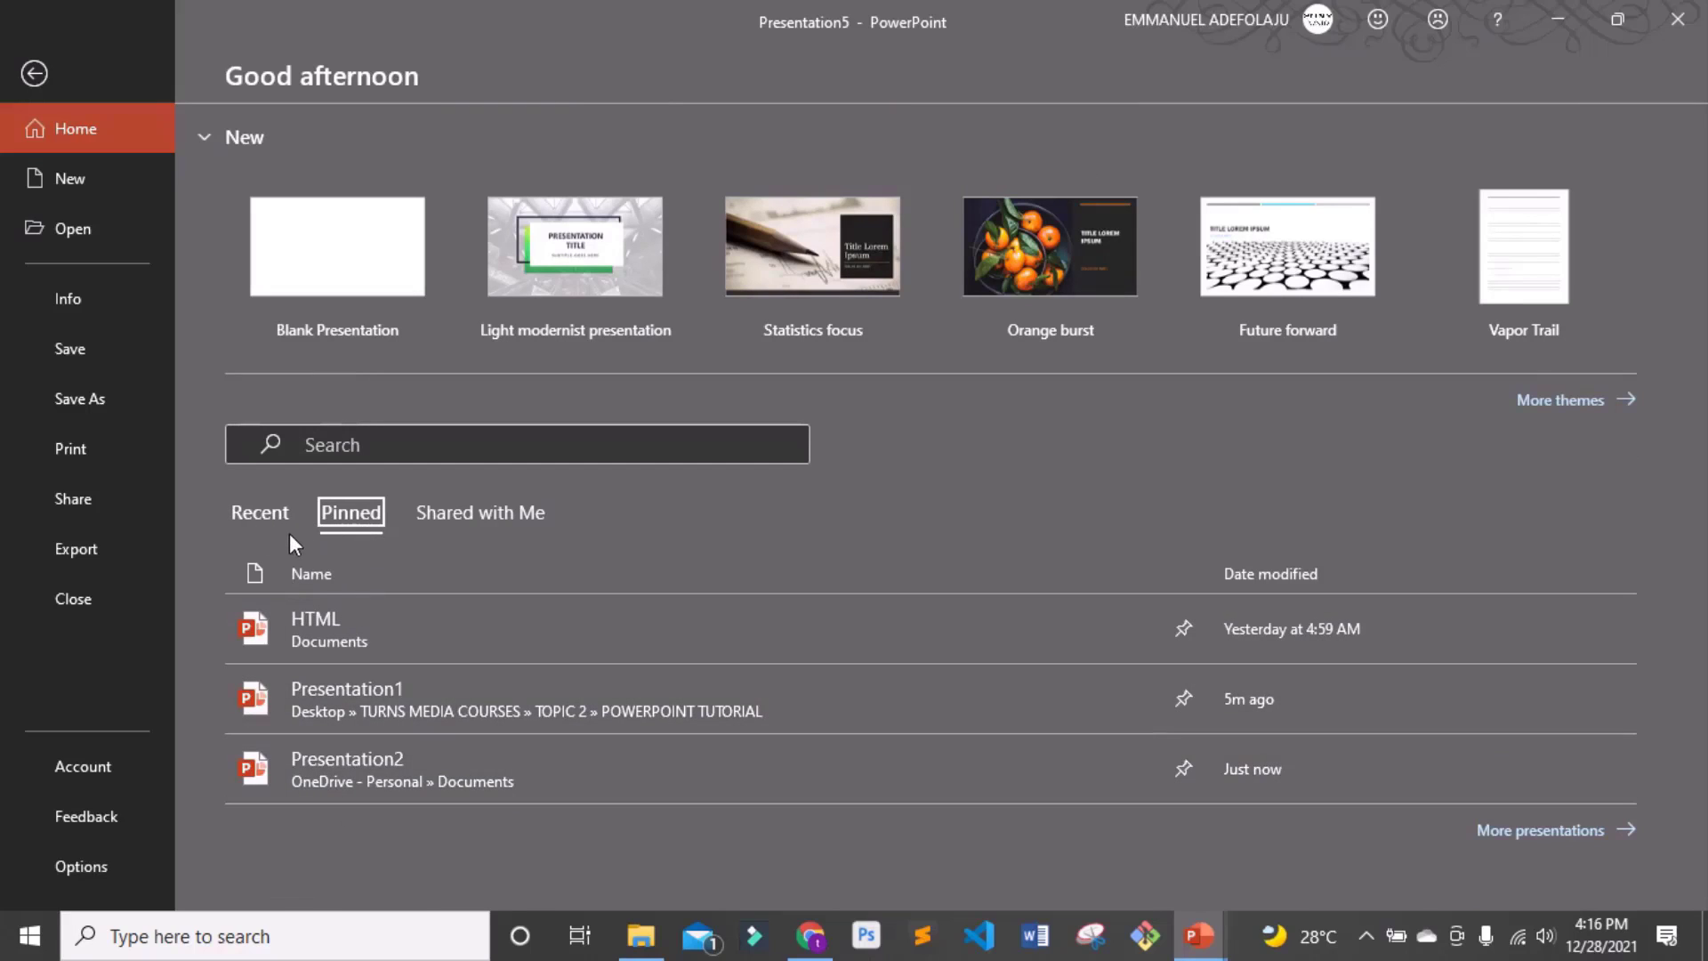
click(479, 523)
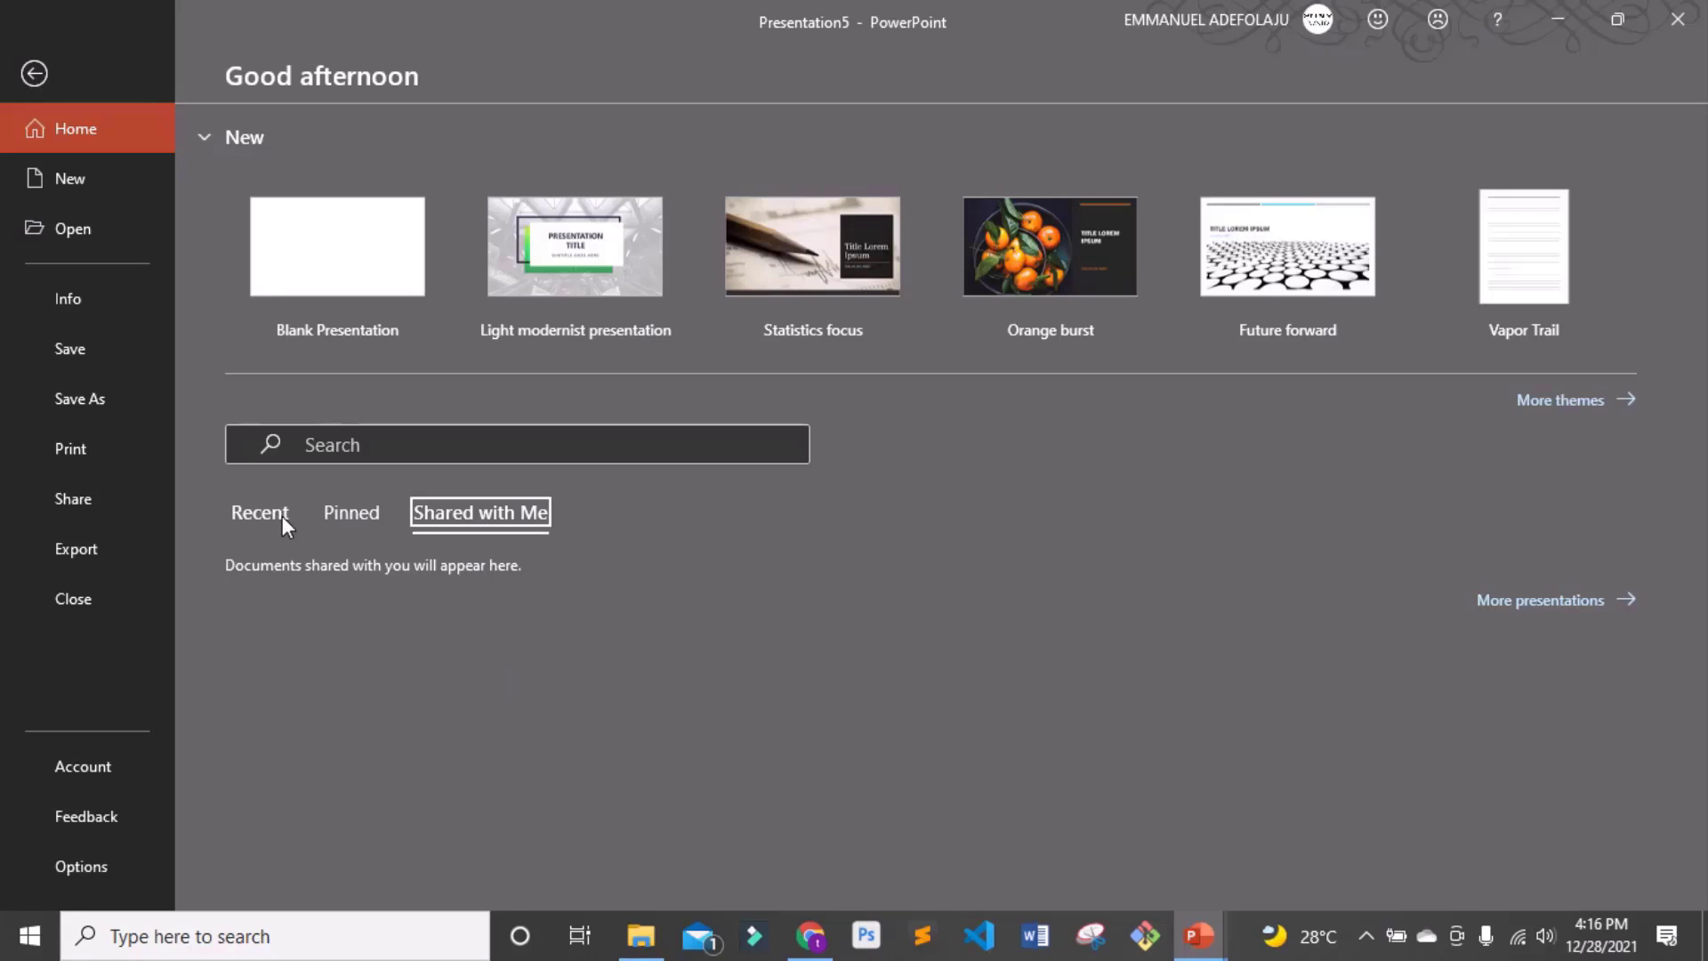
- Return to the recent presentations, search them for "html", and open the HTML presentation stored in Documents
click(257, 514)
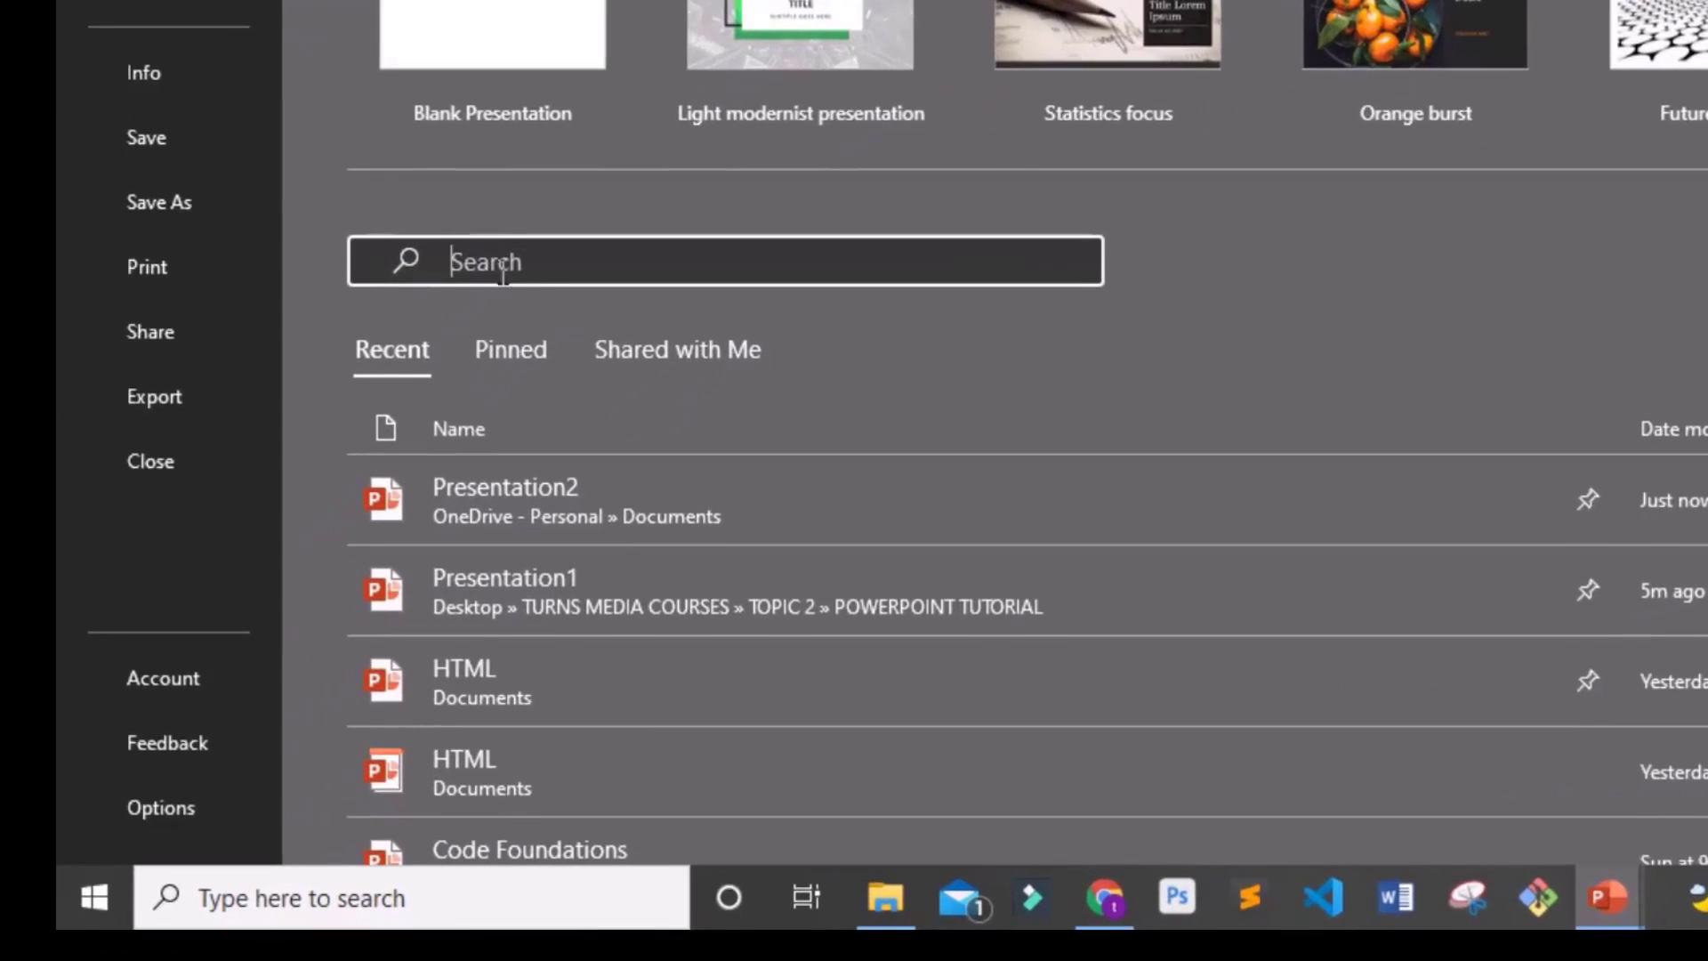
click(534, 259)
text(html)
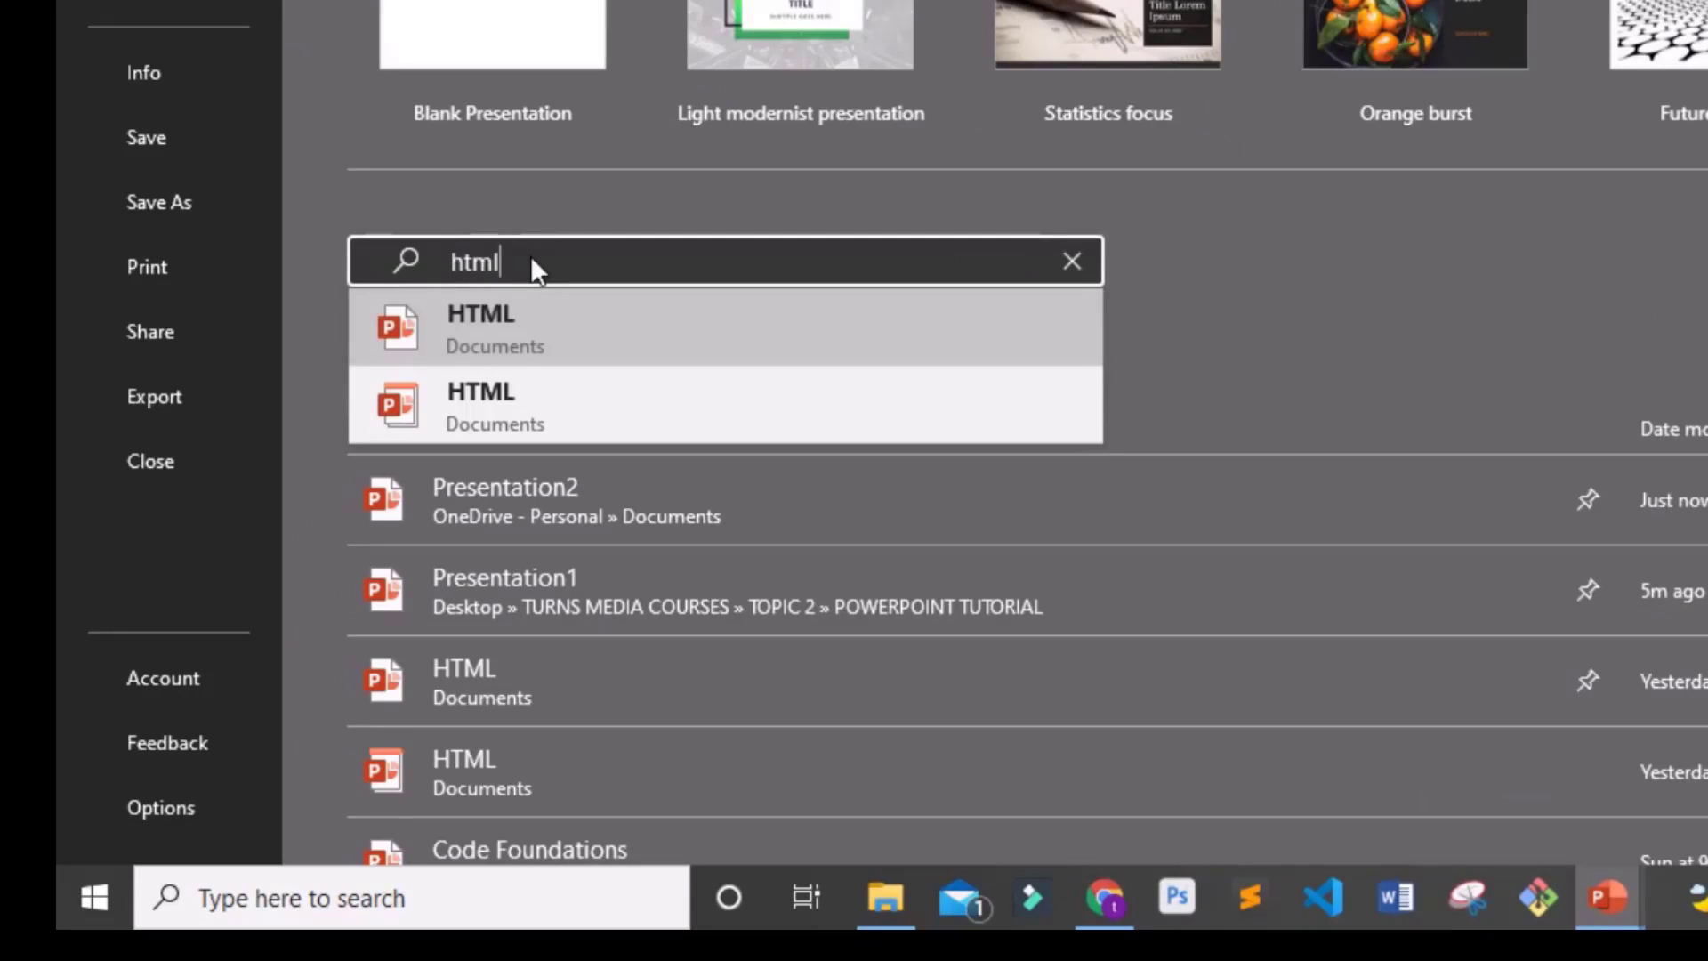
click(505, 320)
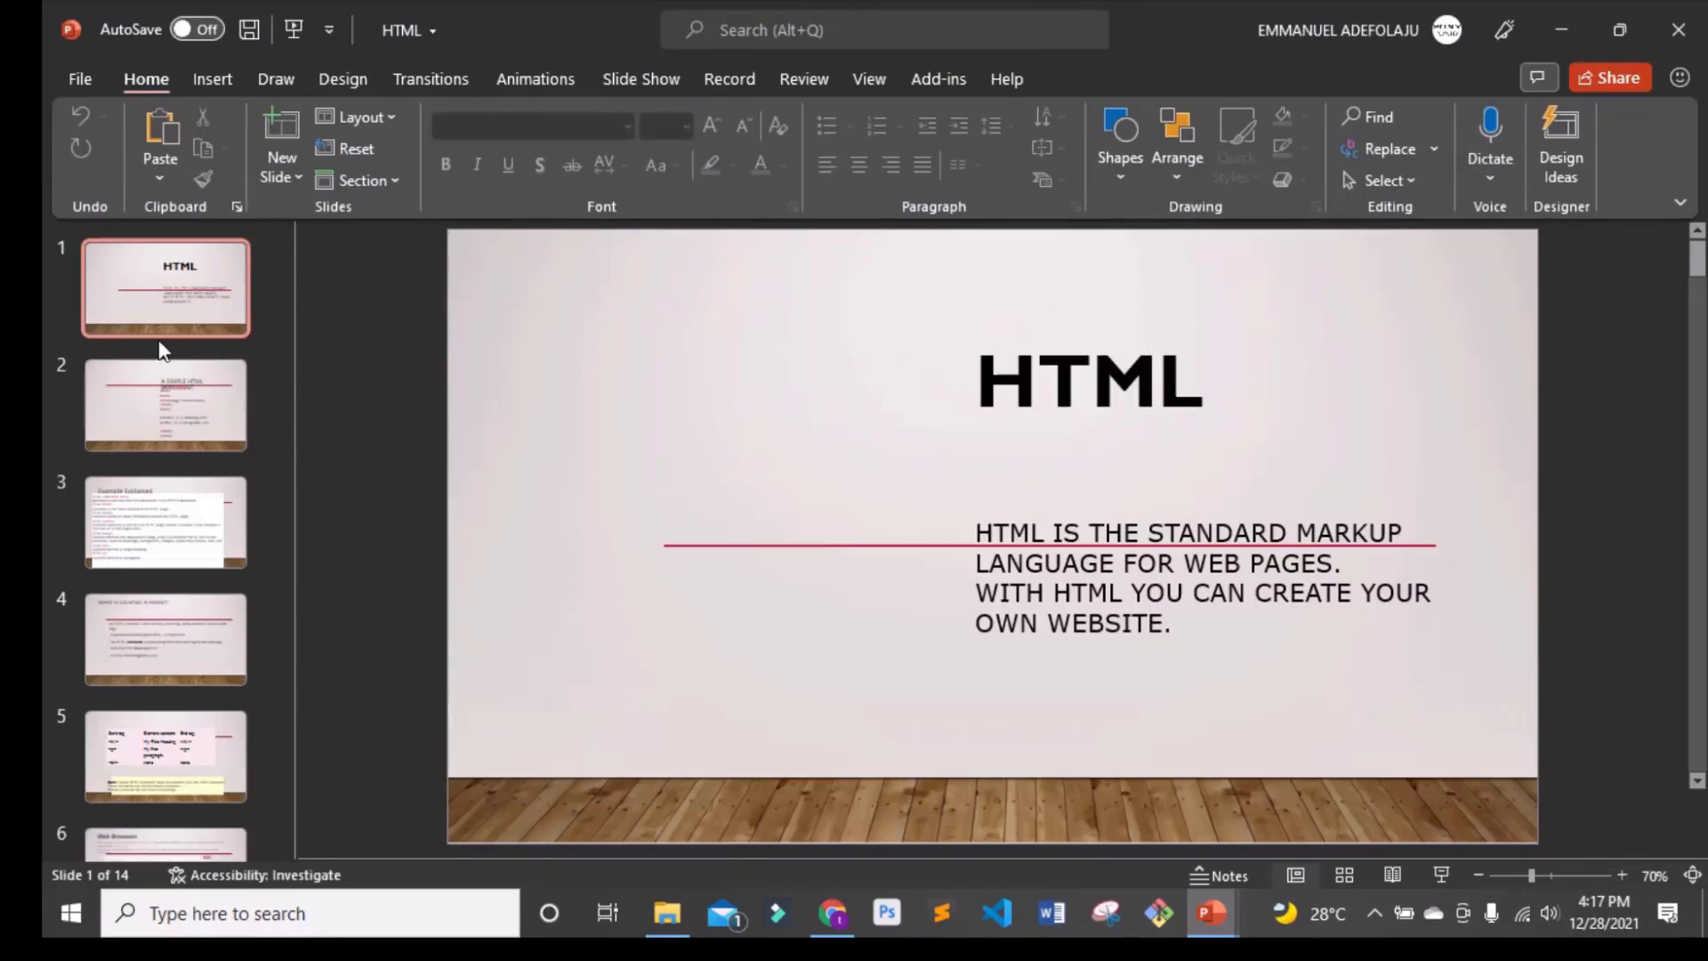
- Go back to the start page and review the templates offered for a new presentation
click(80, 83)
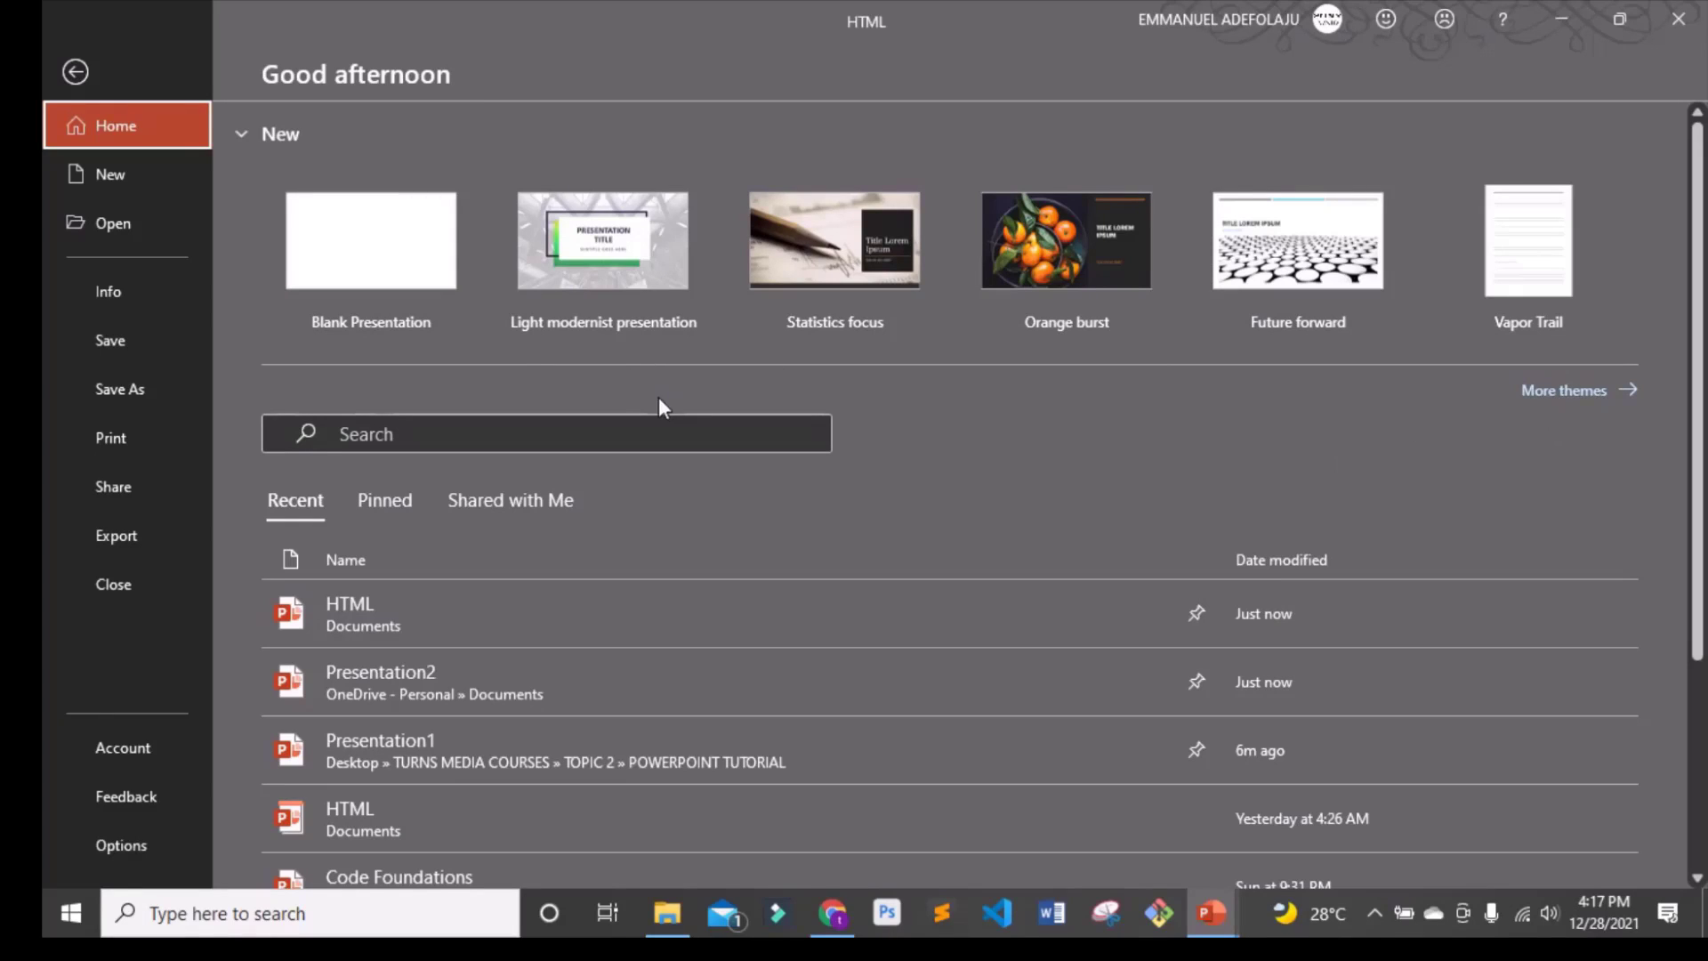
click(107, 179)
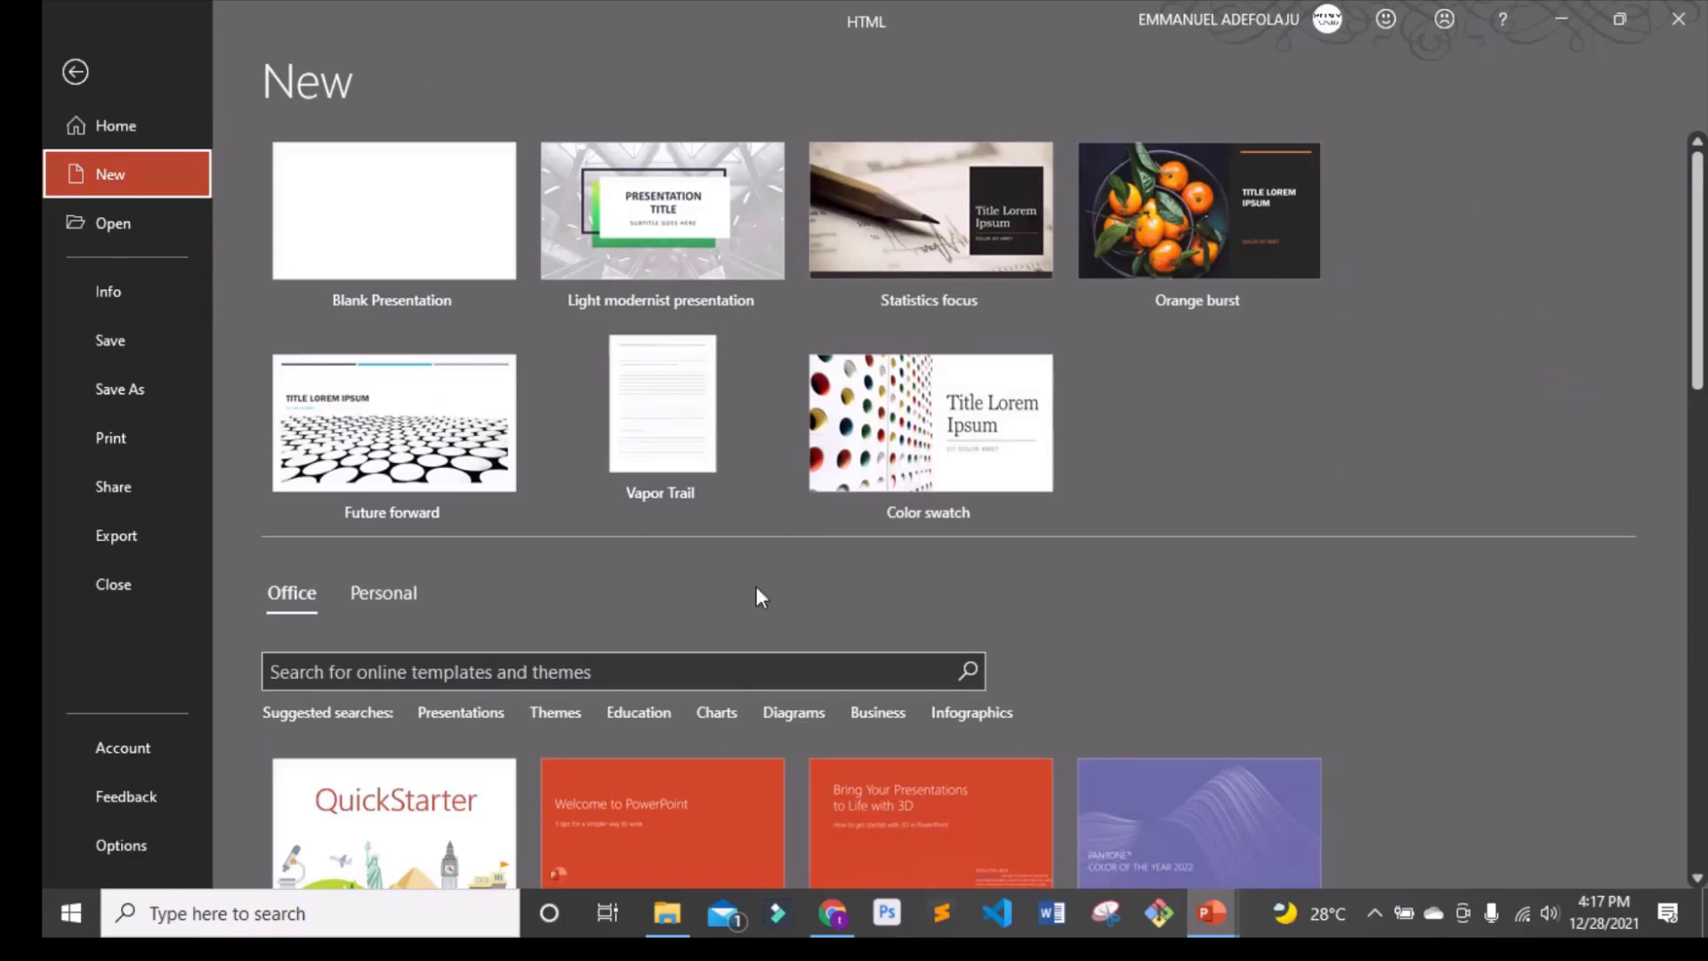
scroll(781, 588, down, 1)
scroll(781, 589, up, 1)
scroll(534, 498, down, 2)
scroll(454, 459, up, 2)
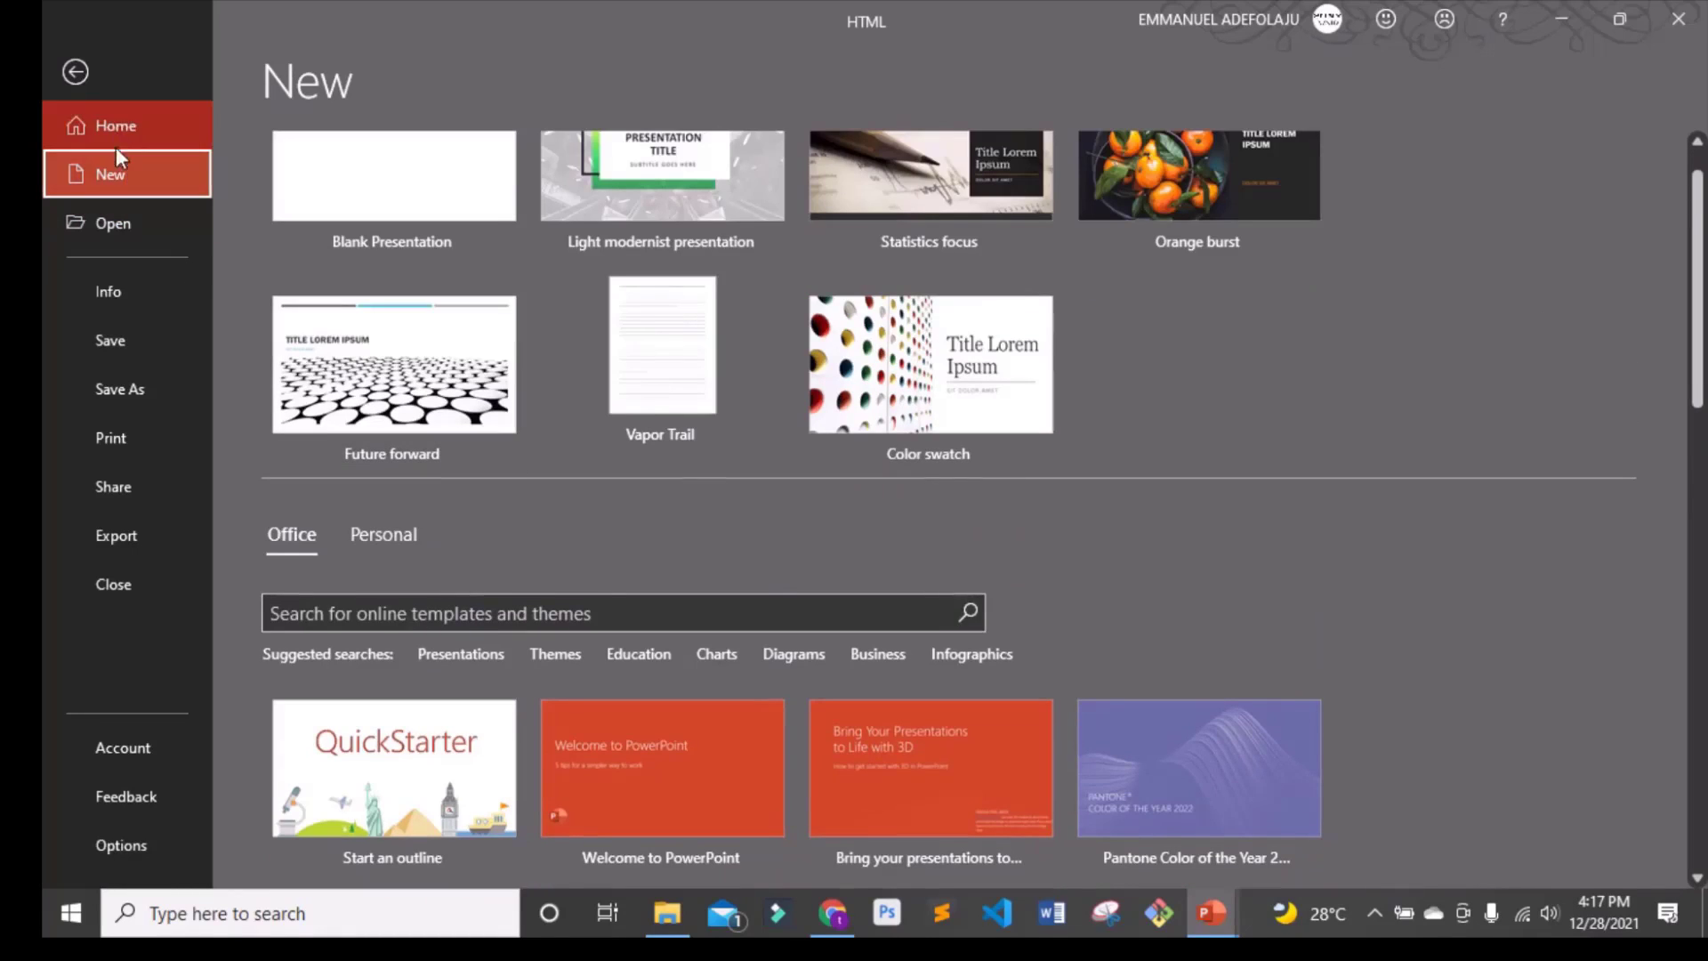
- Go to the page for opening files and review the pinned and recent presentations grouped by date
click(119, 227)
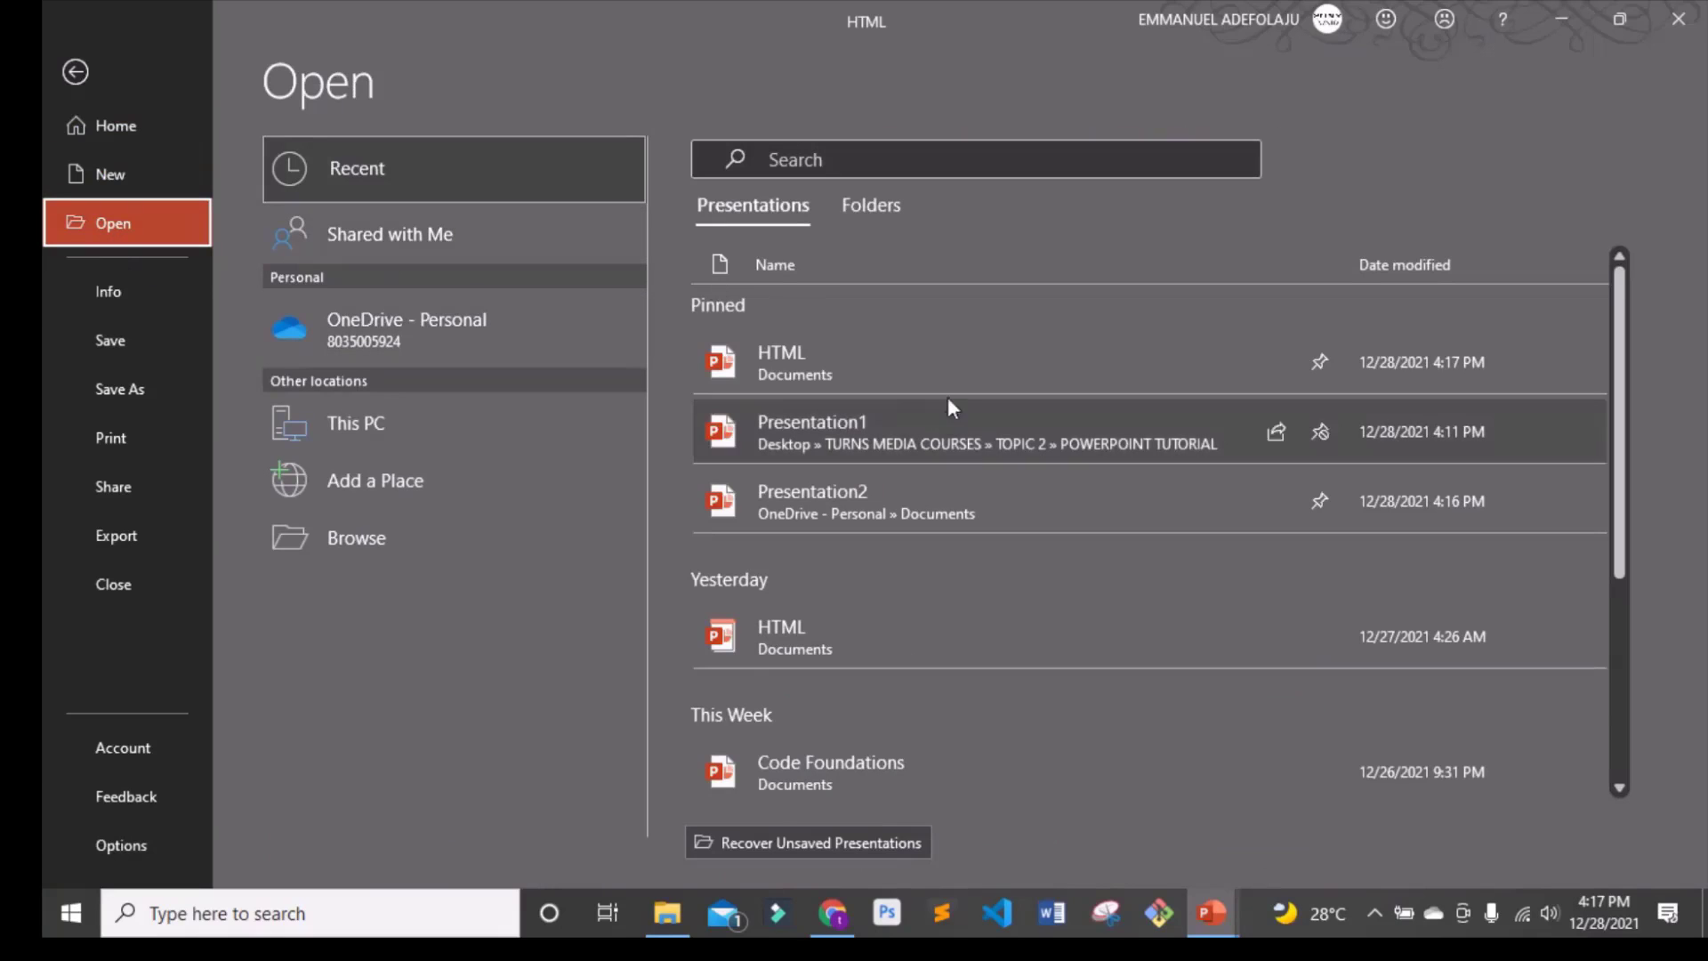
scroll(716, 392, down, 3)
scroll(725, 404, down, 2)
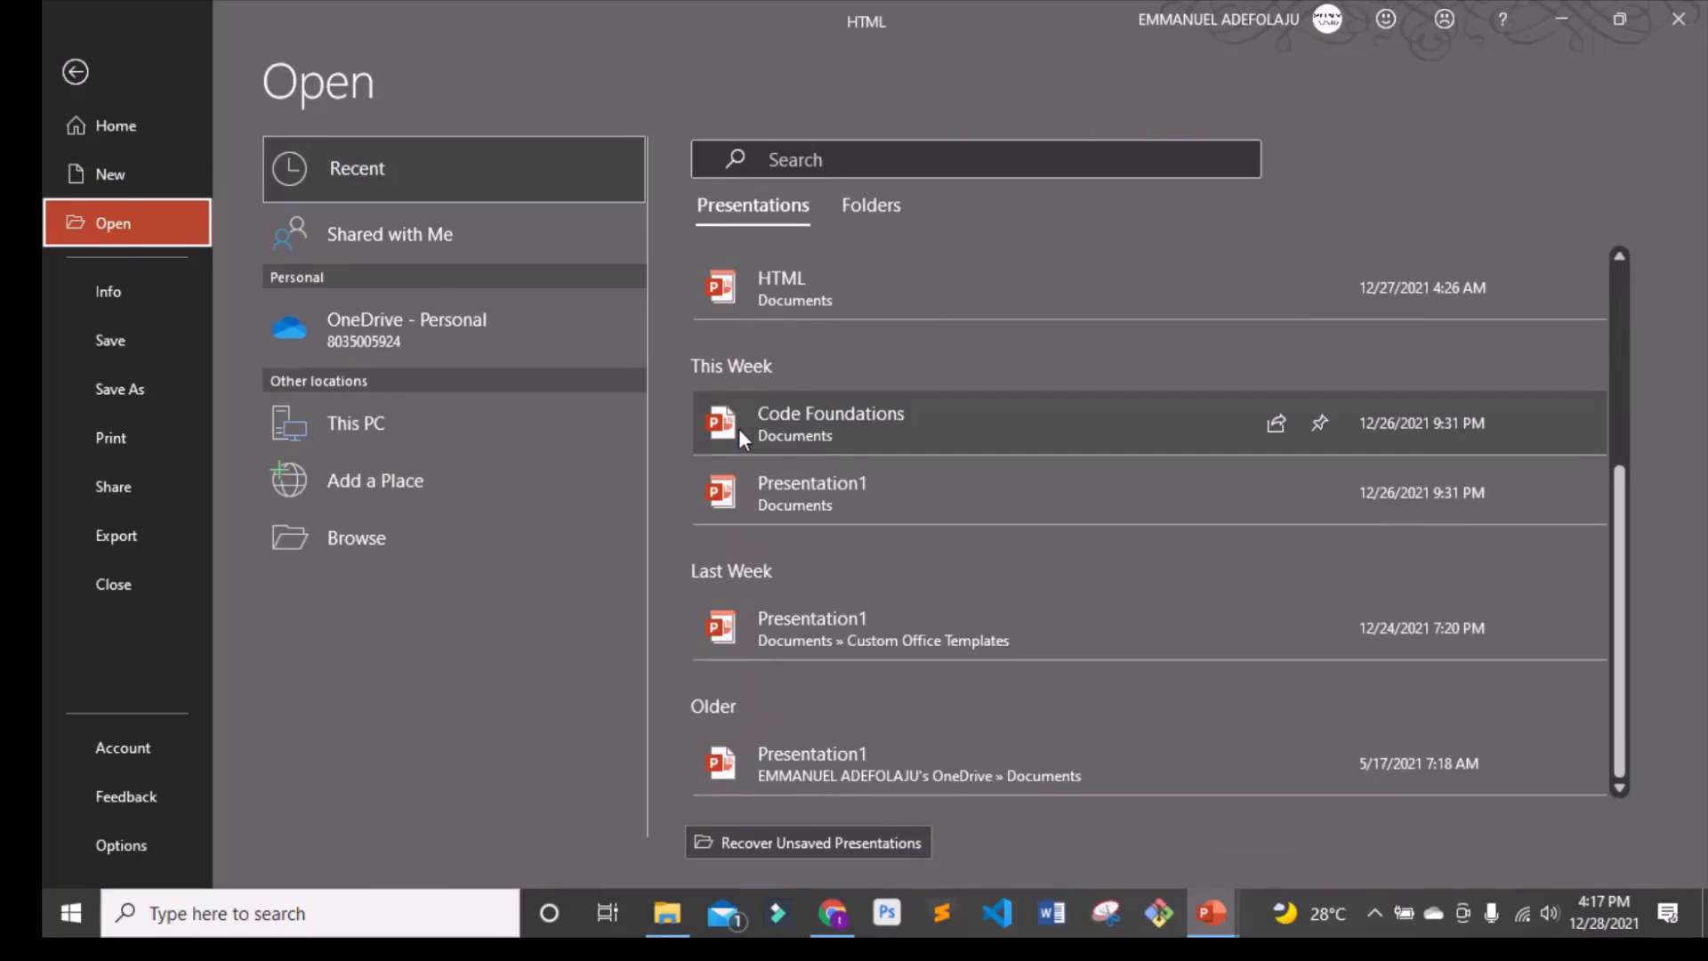
scroll(752, 445, up, 5)
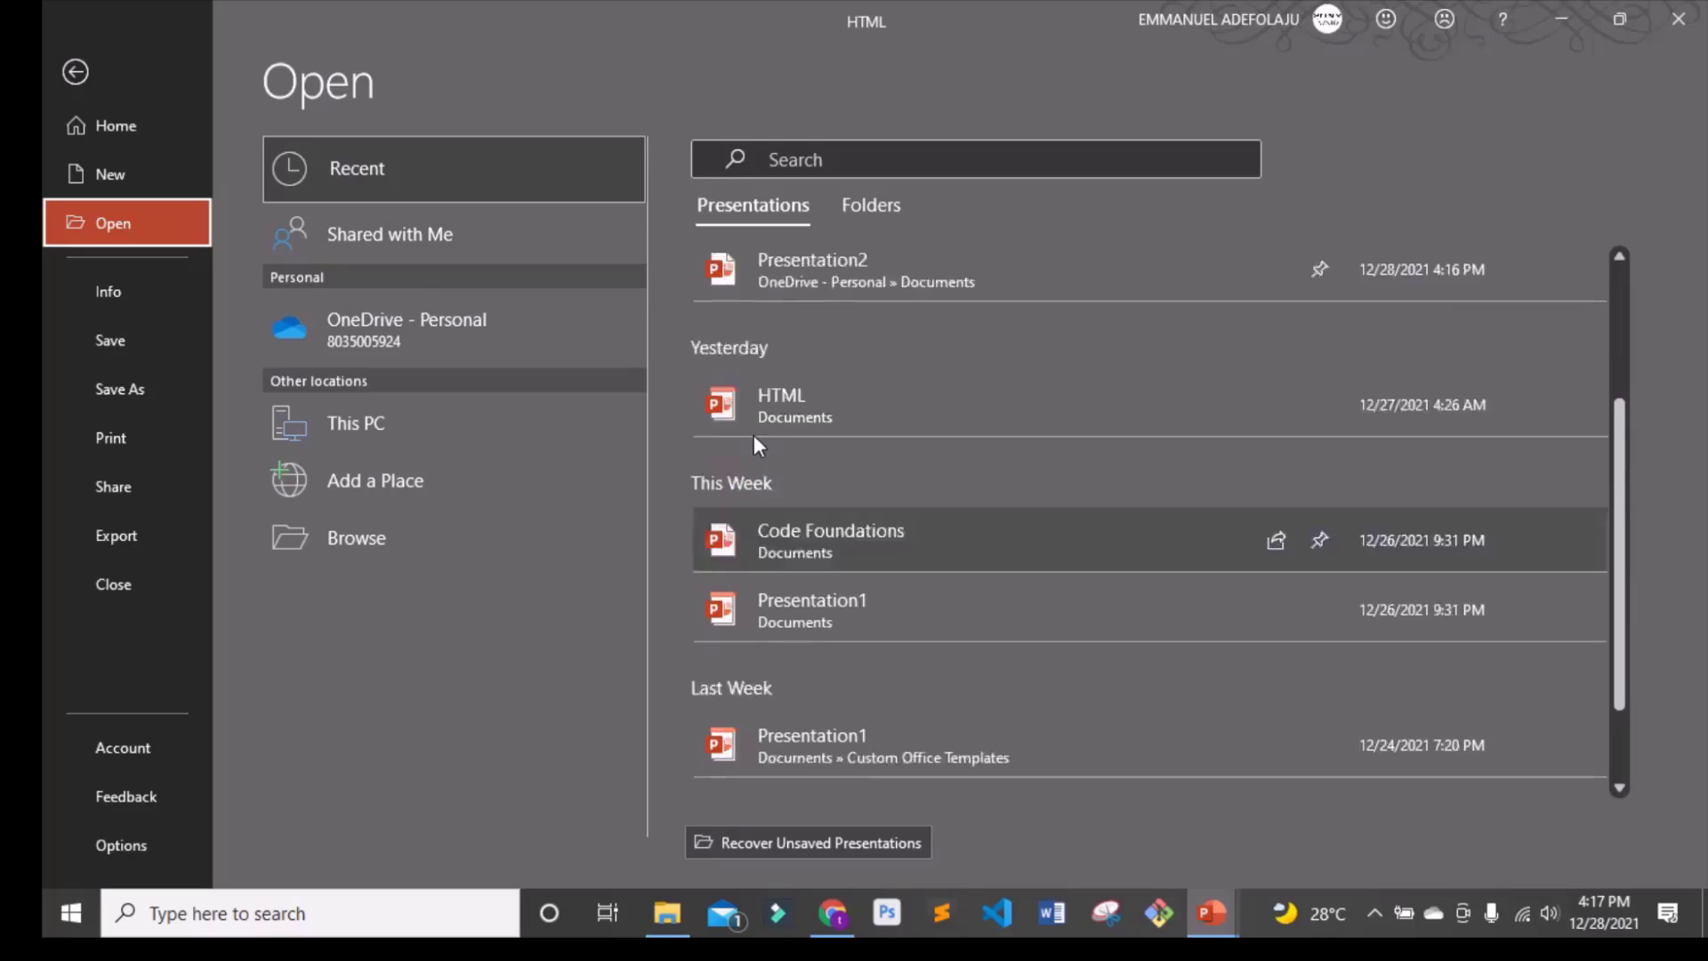
- Show the folders instead of the presentations and review the recently used ones
click(868, 204)
scroll(785, 481, down, 1)
scroll(787, 475, up, 1)
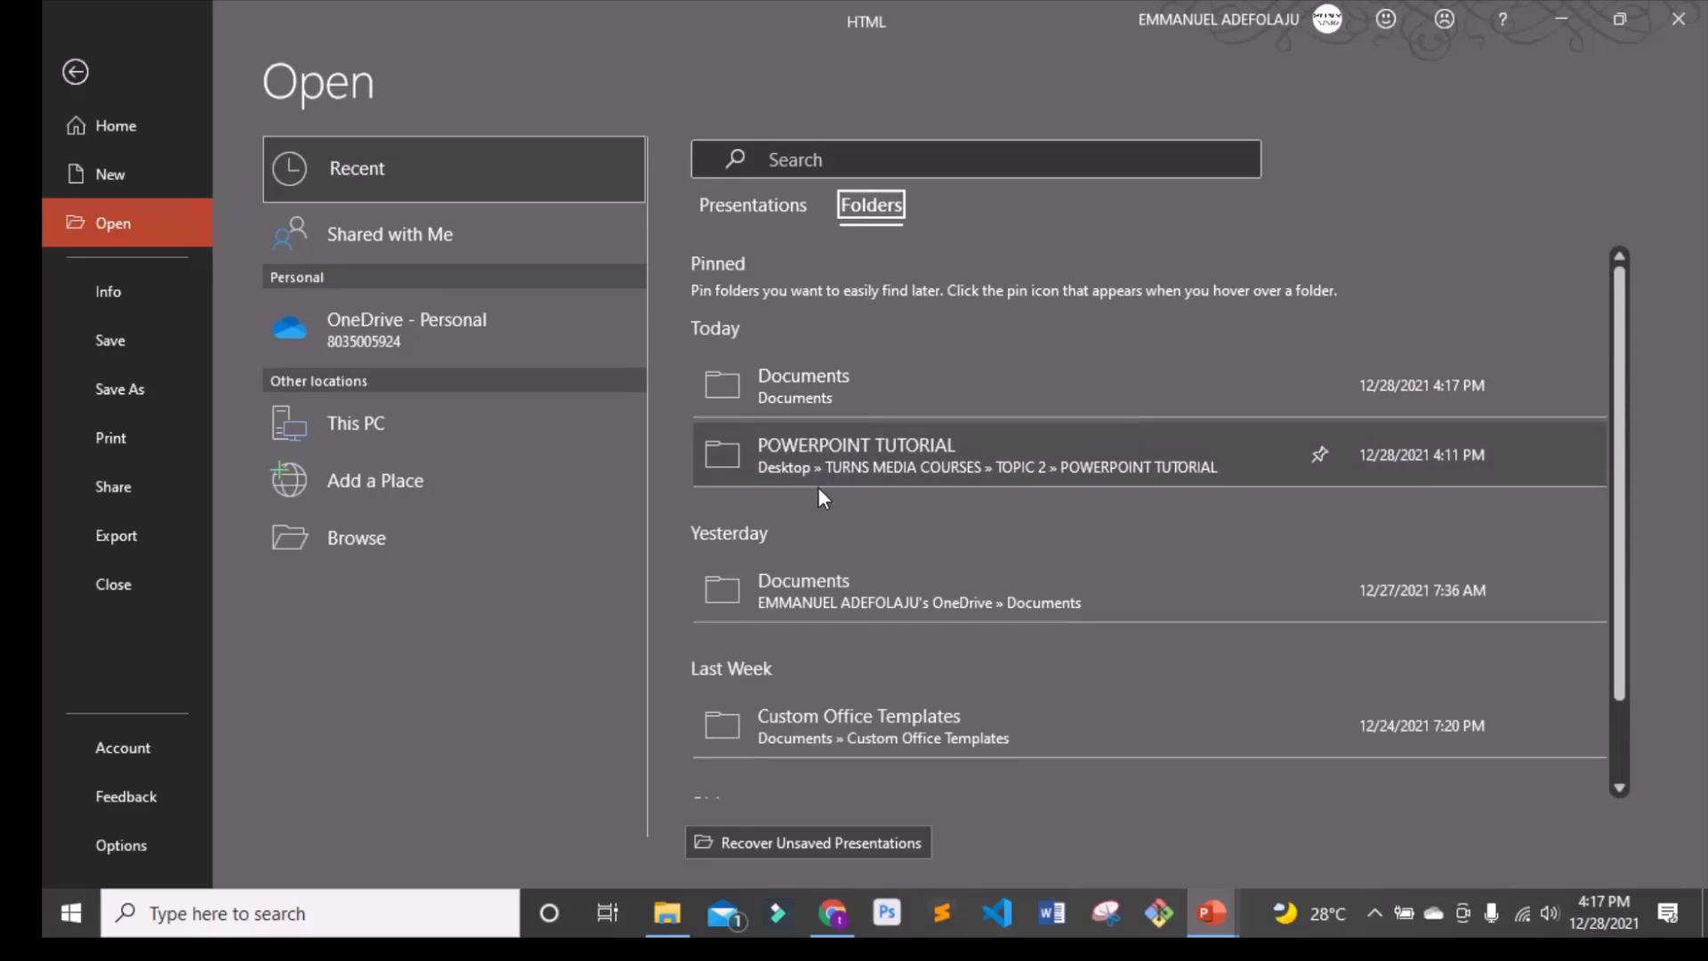
scroll(819, 485, down, 1)
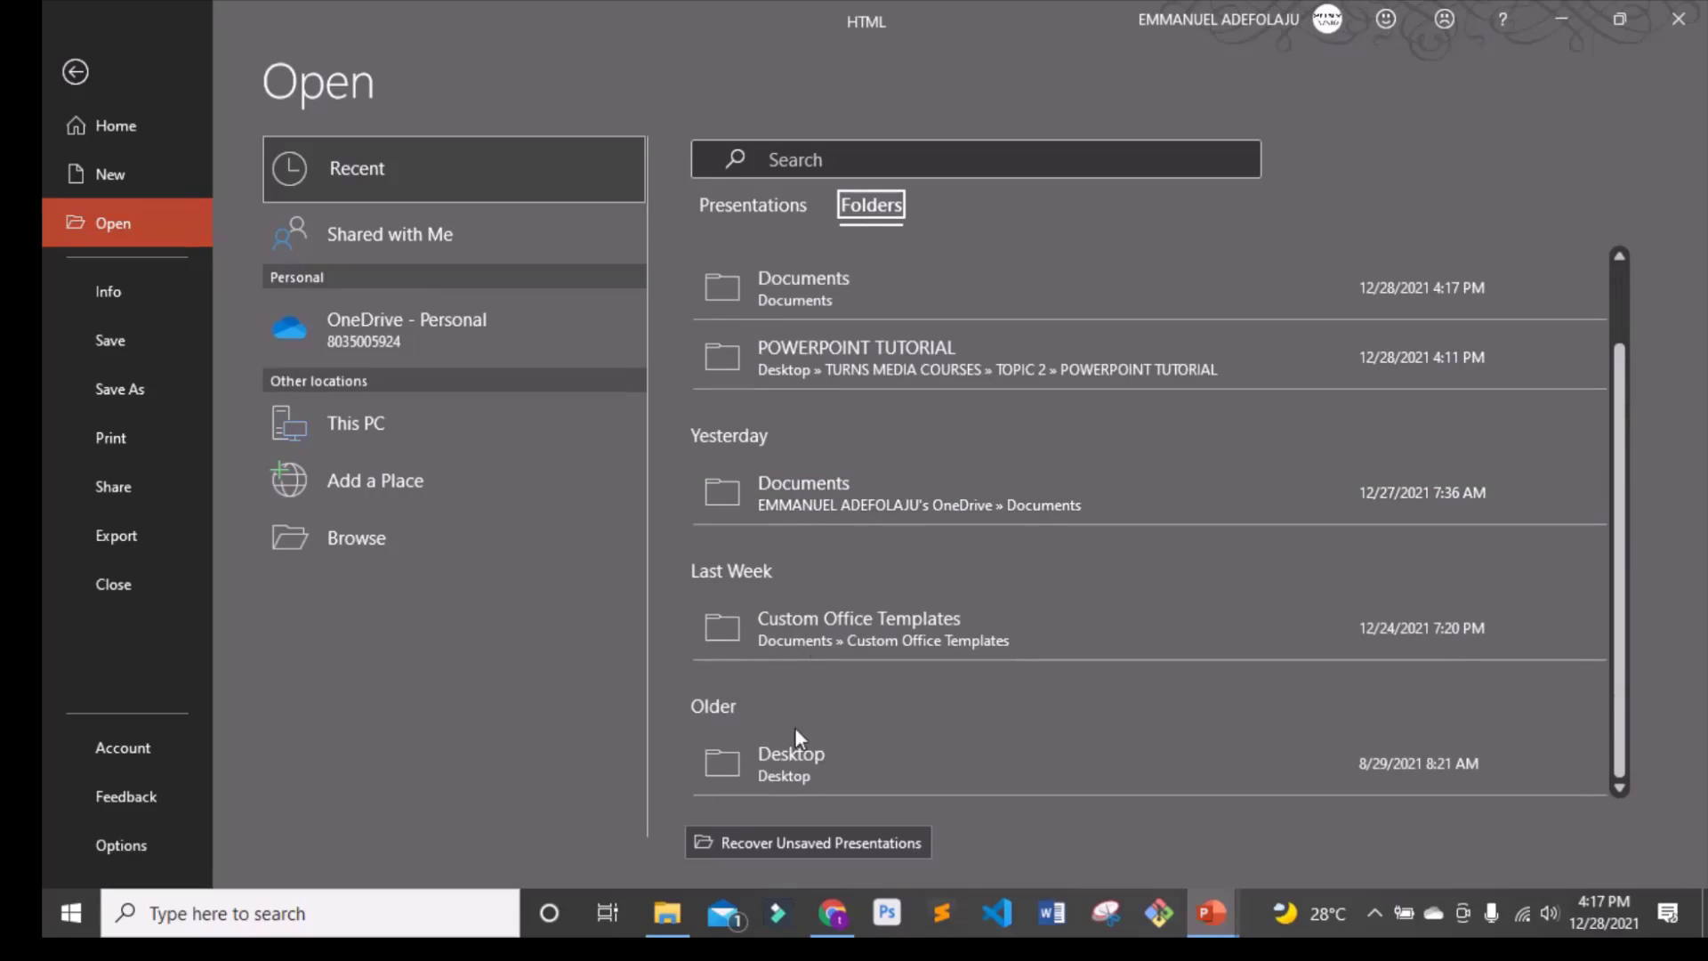
scroll(802, 734, up, 1)
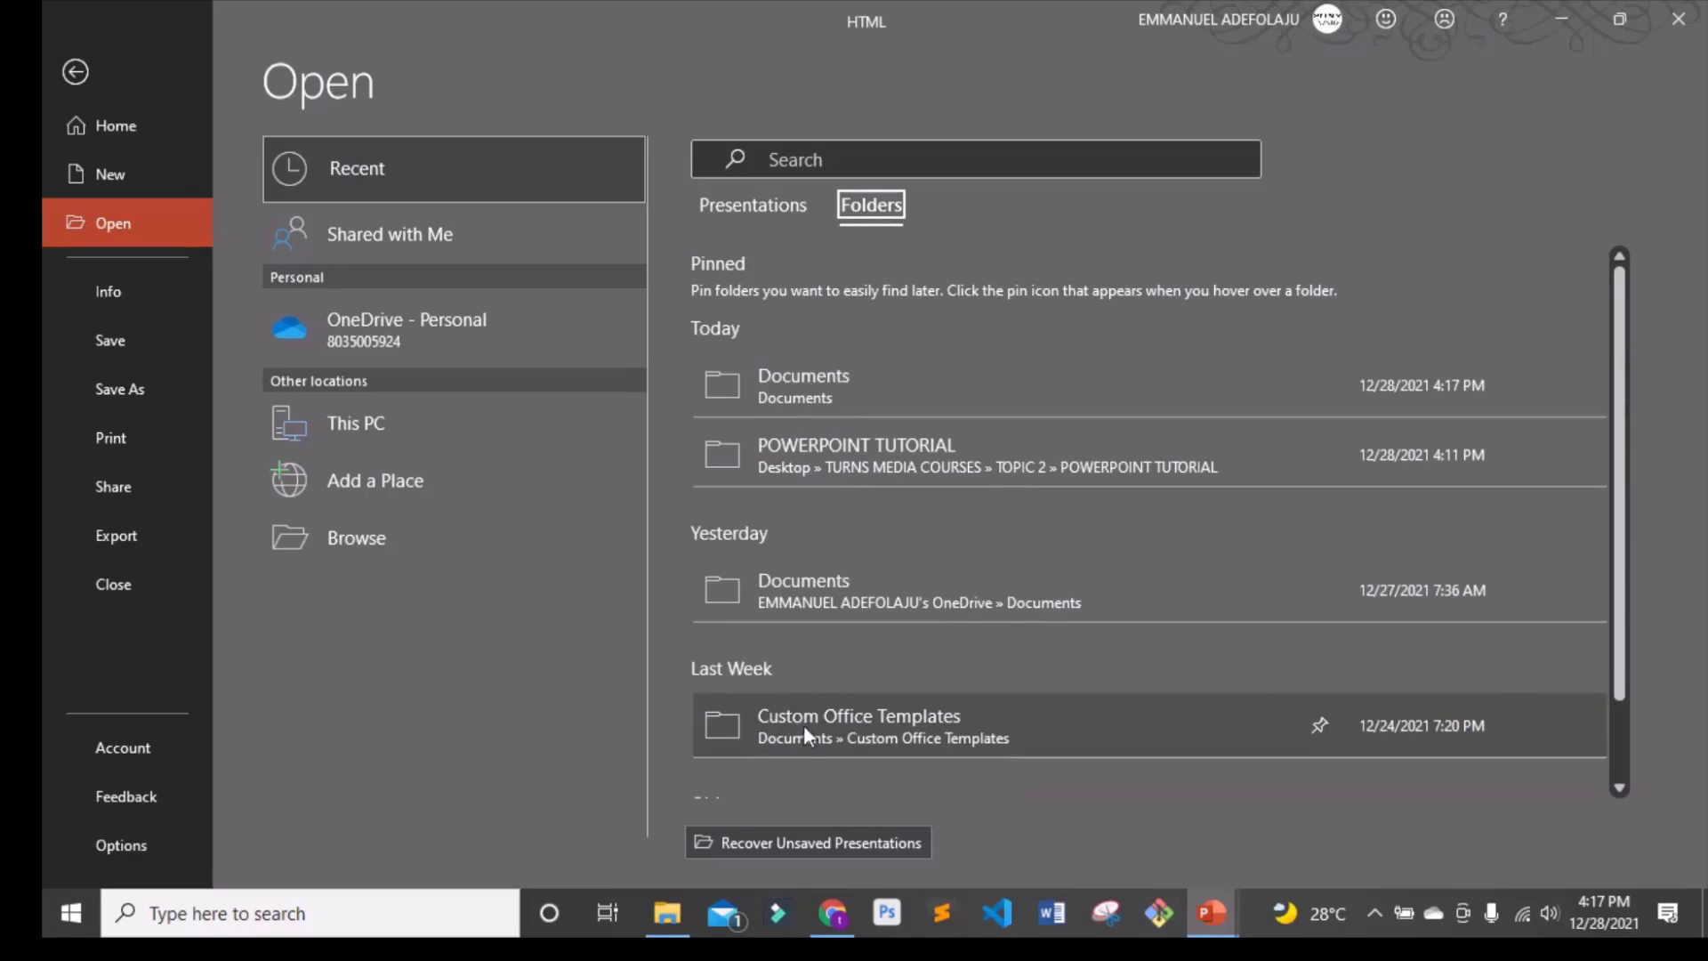
- Browse the computer's Desktop, Downloads, Music, Pictures and Videos folders without opening a file, and check the presentations shared with this account
click(353, 544)
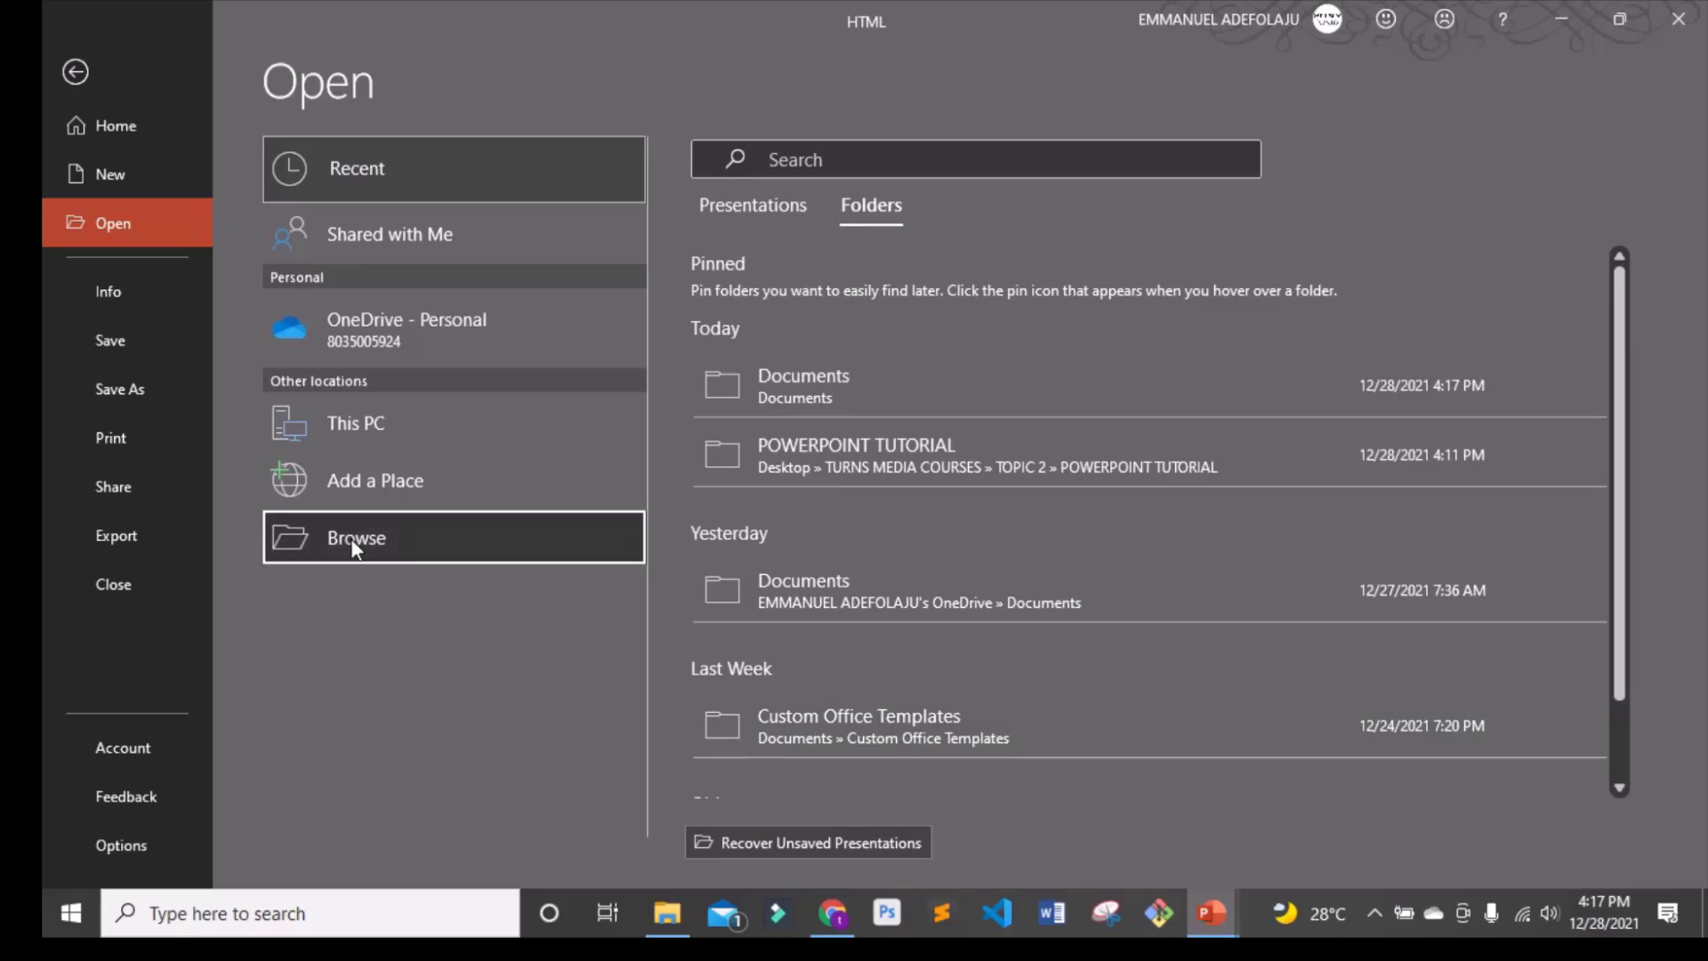
click(143, 249)
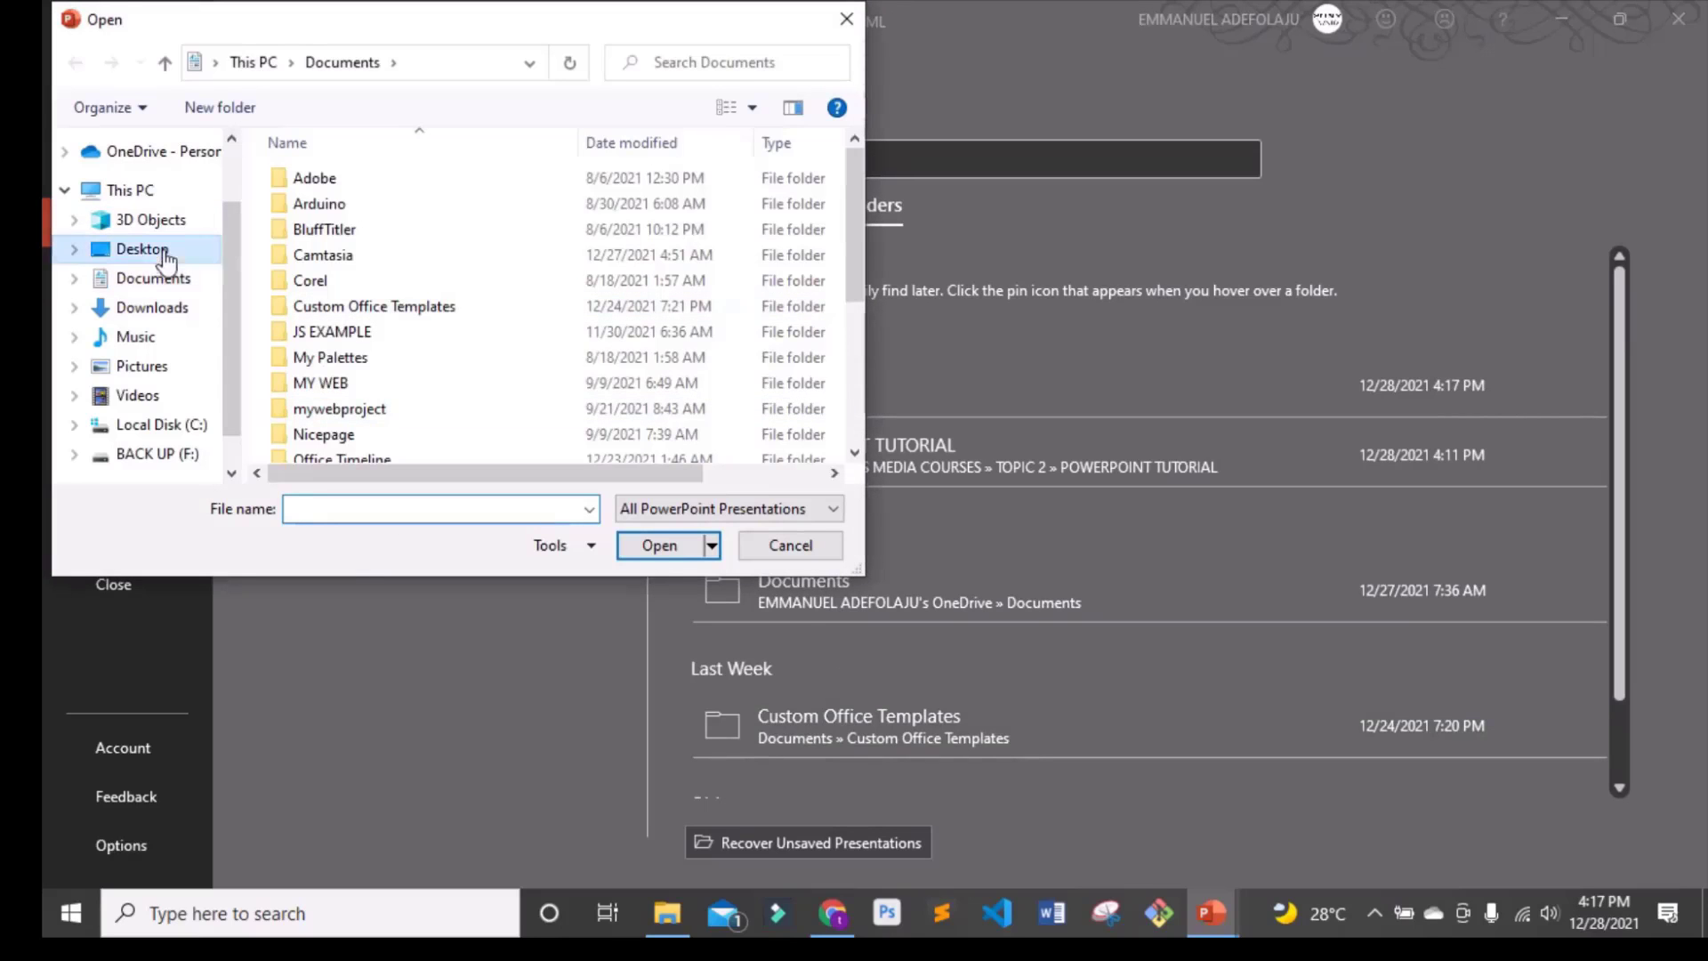
click(165, 307)
click(136, 343)
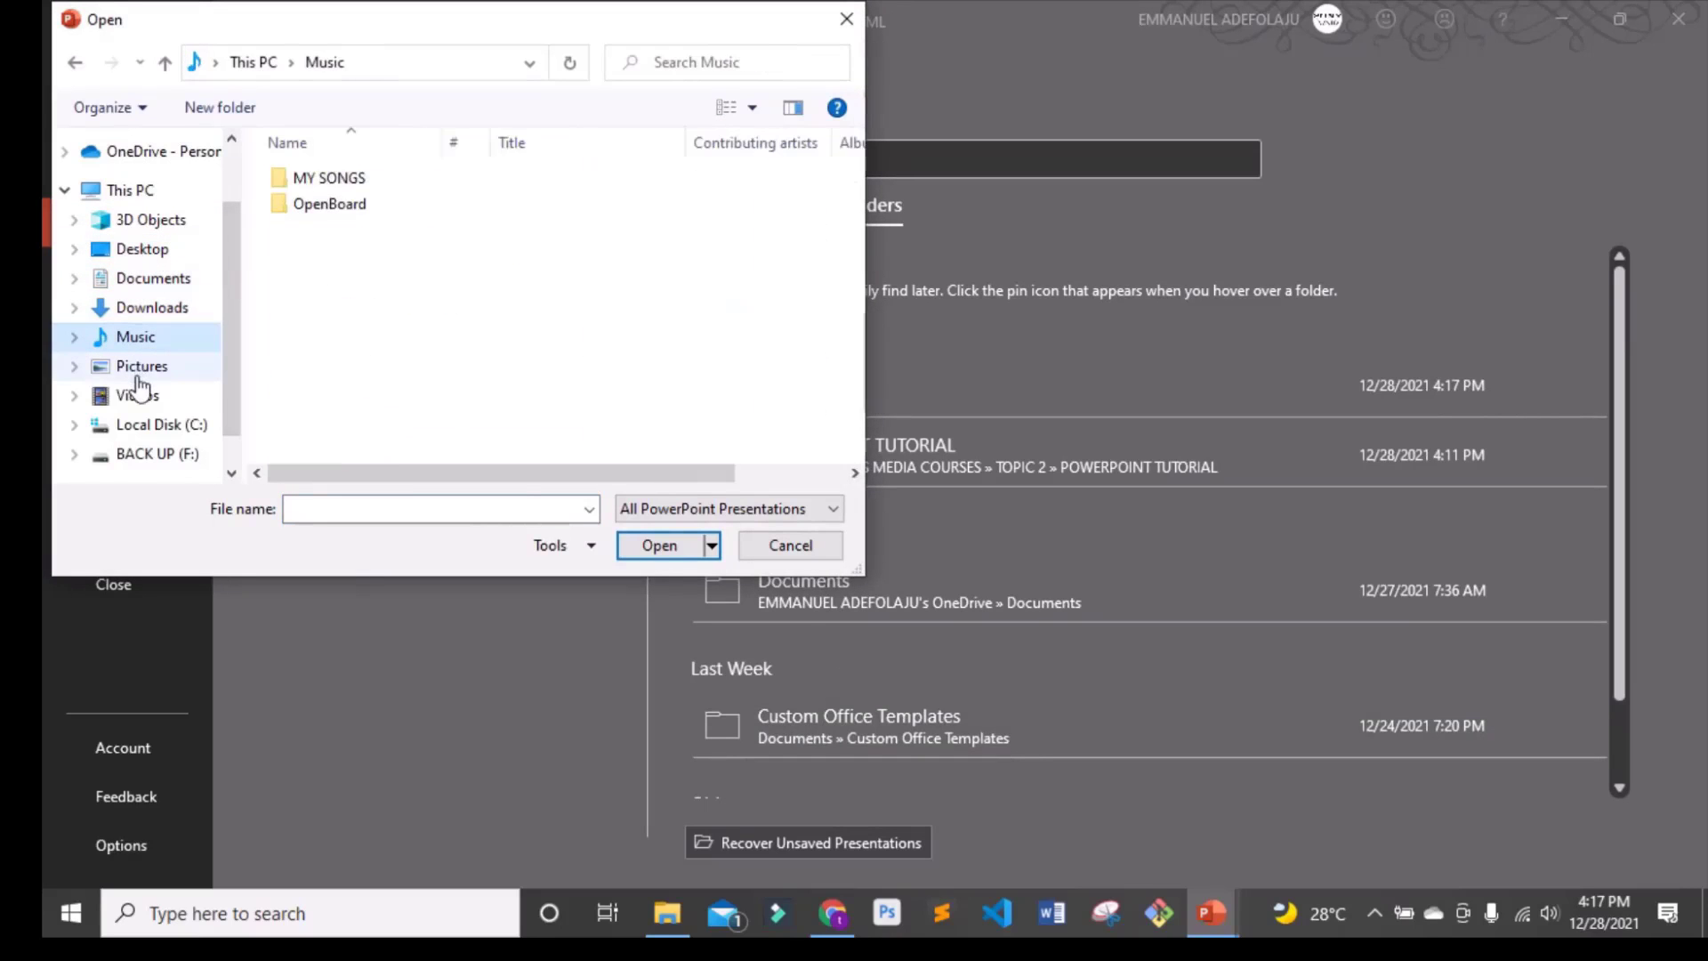
click(138, 366)
click(138, 395)
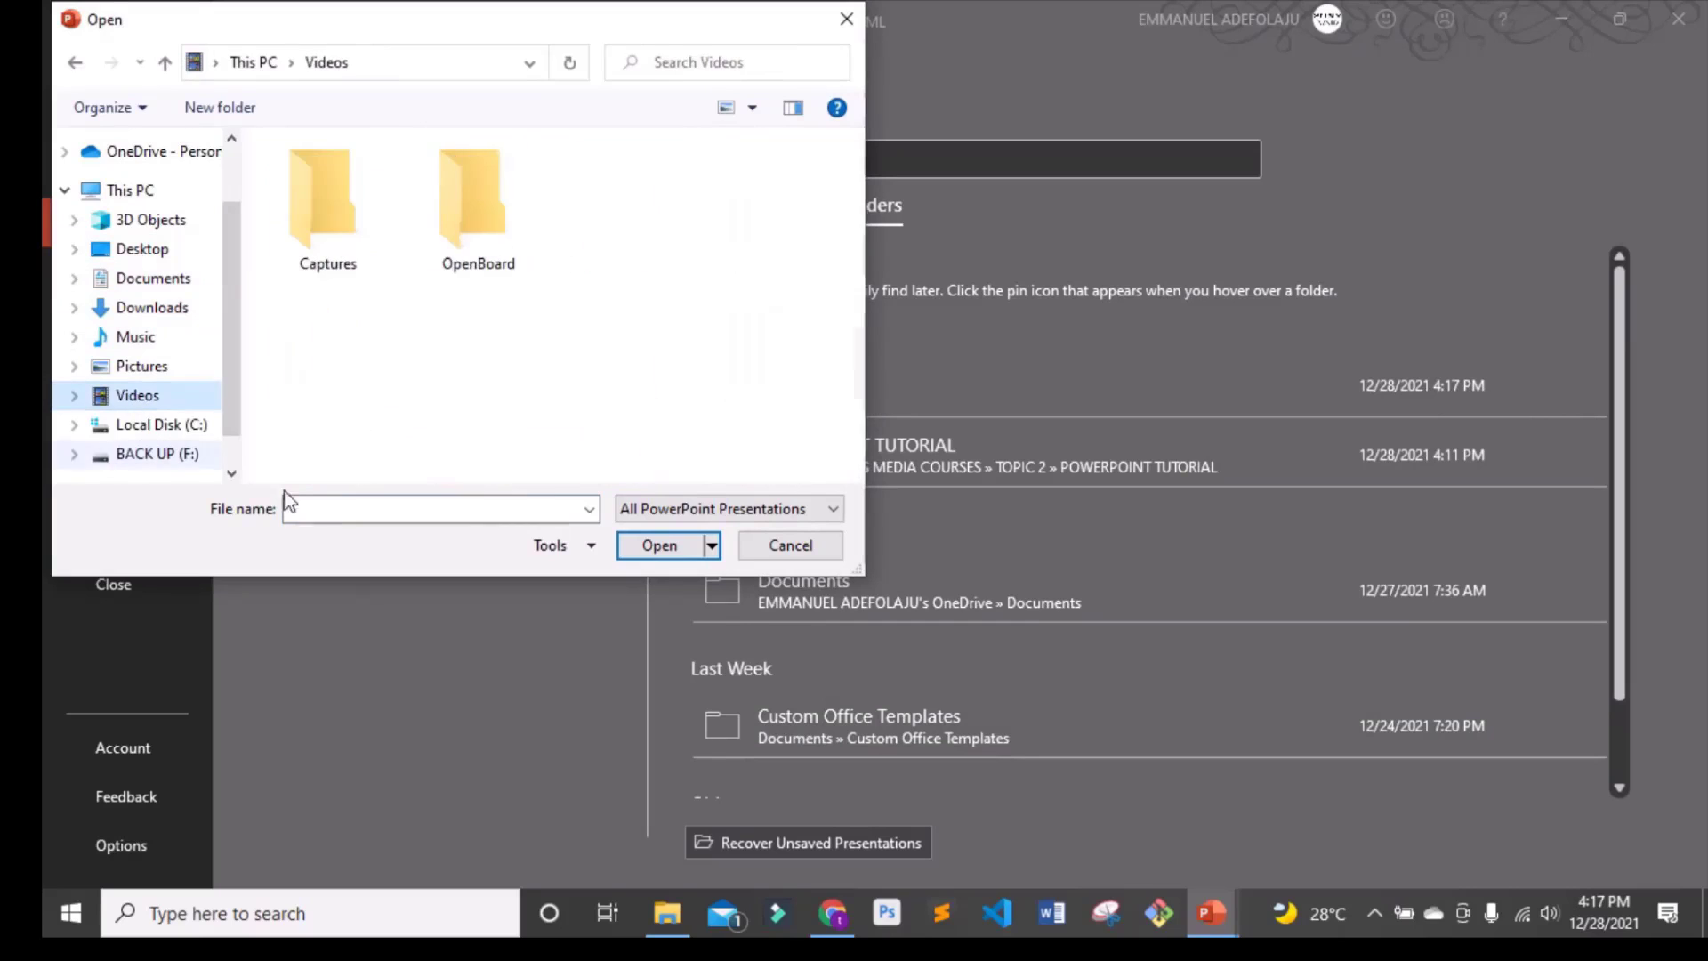
click(813, 552)
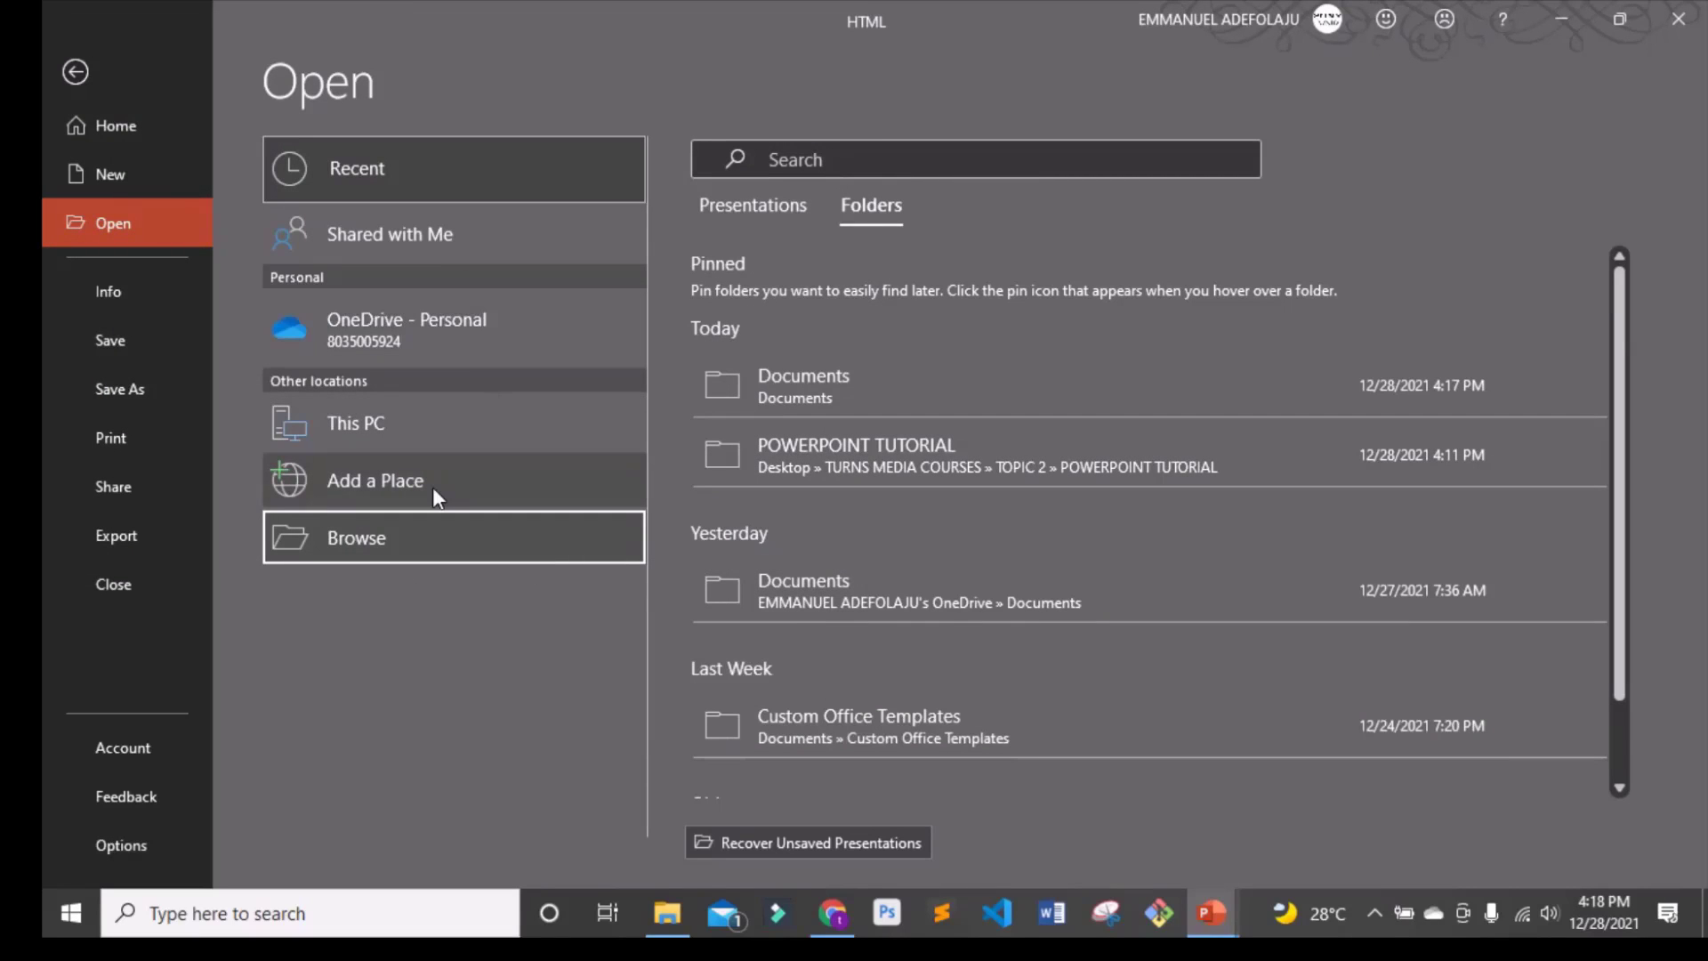
click(356, 235)
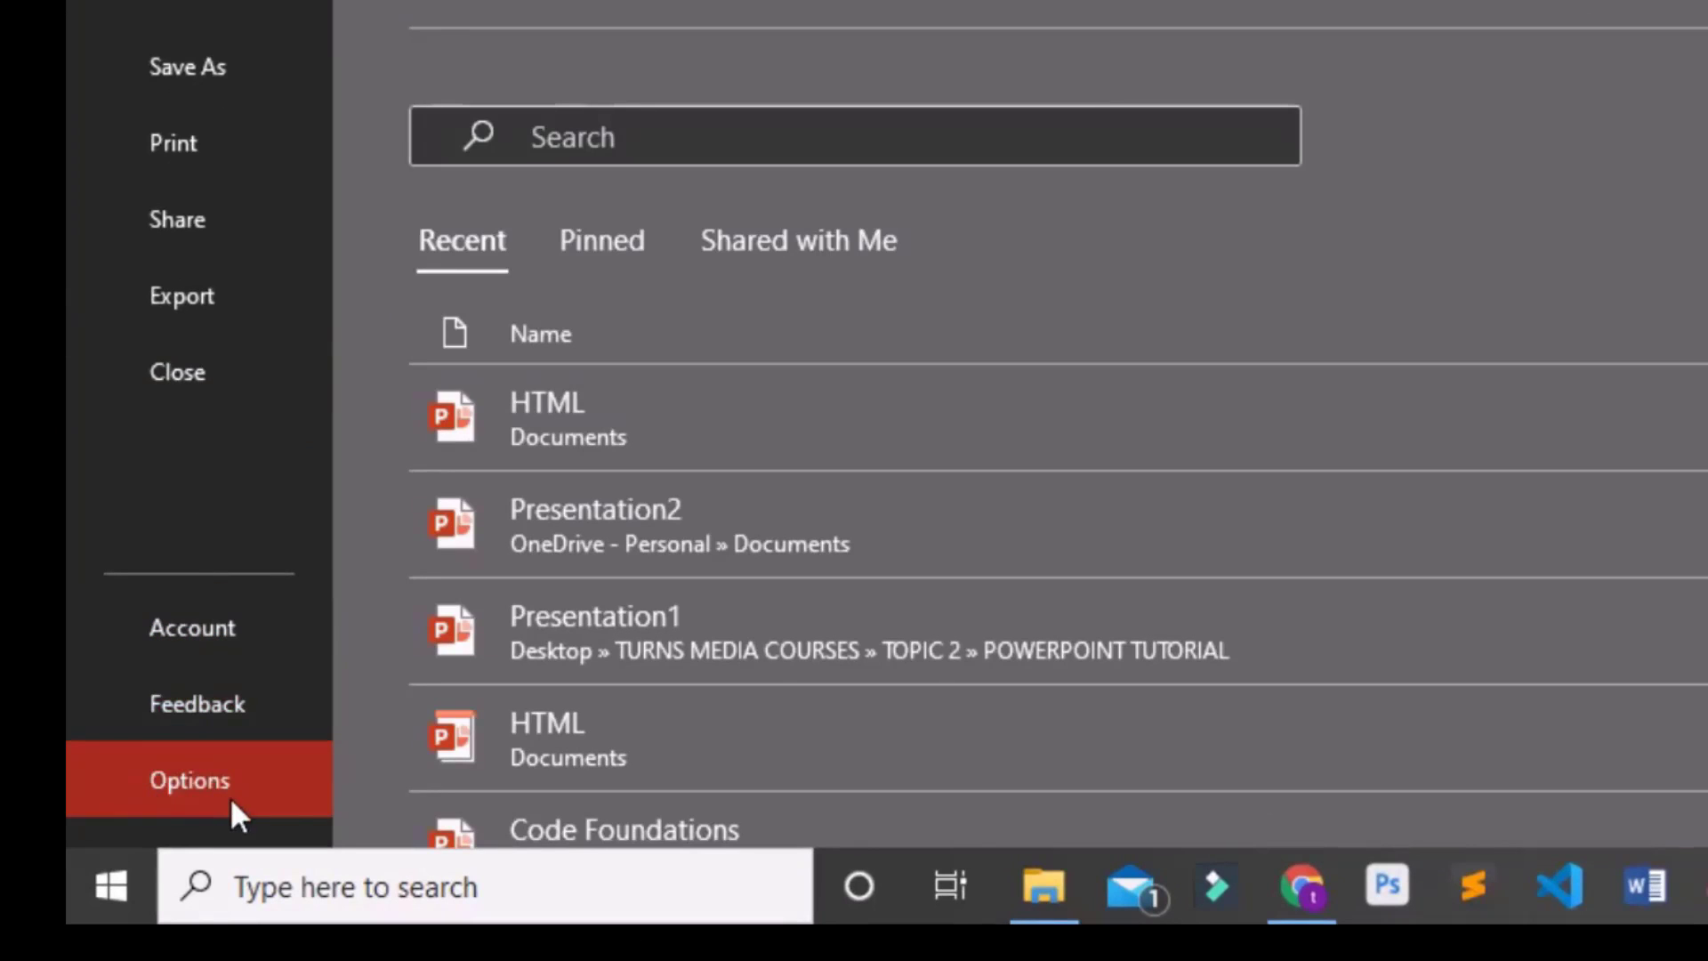
- Go to the account settings and select Calligraphy as the Office background
click(192, 637)
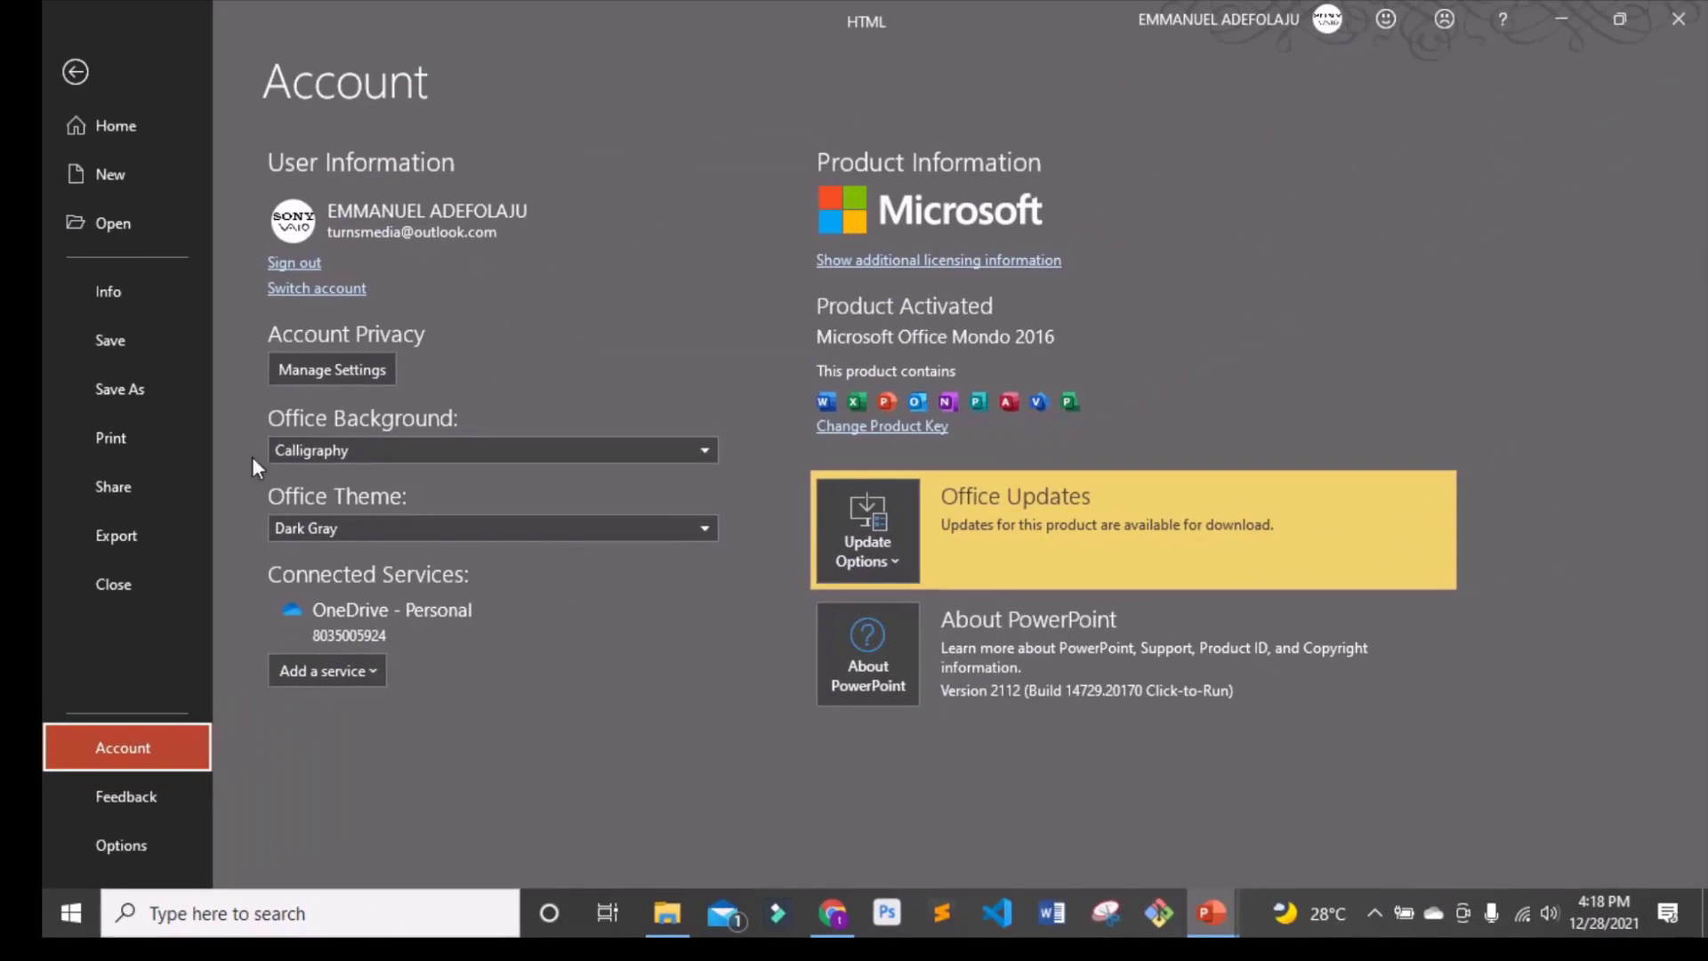
click(706, 452)
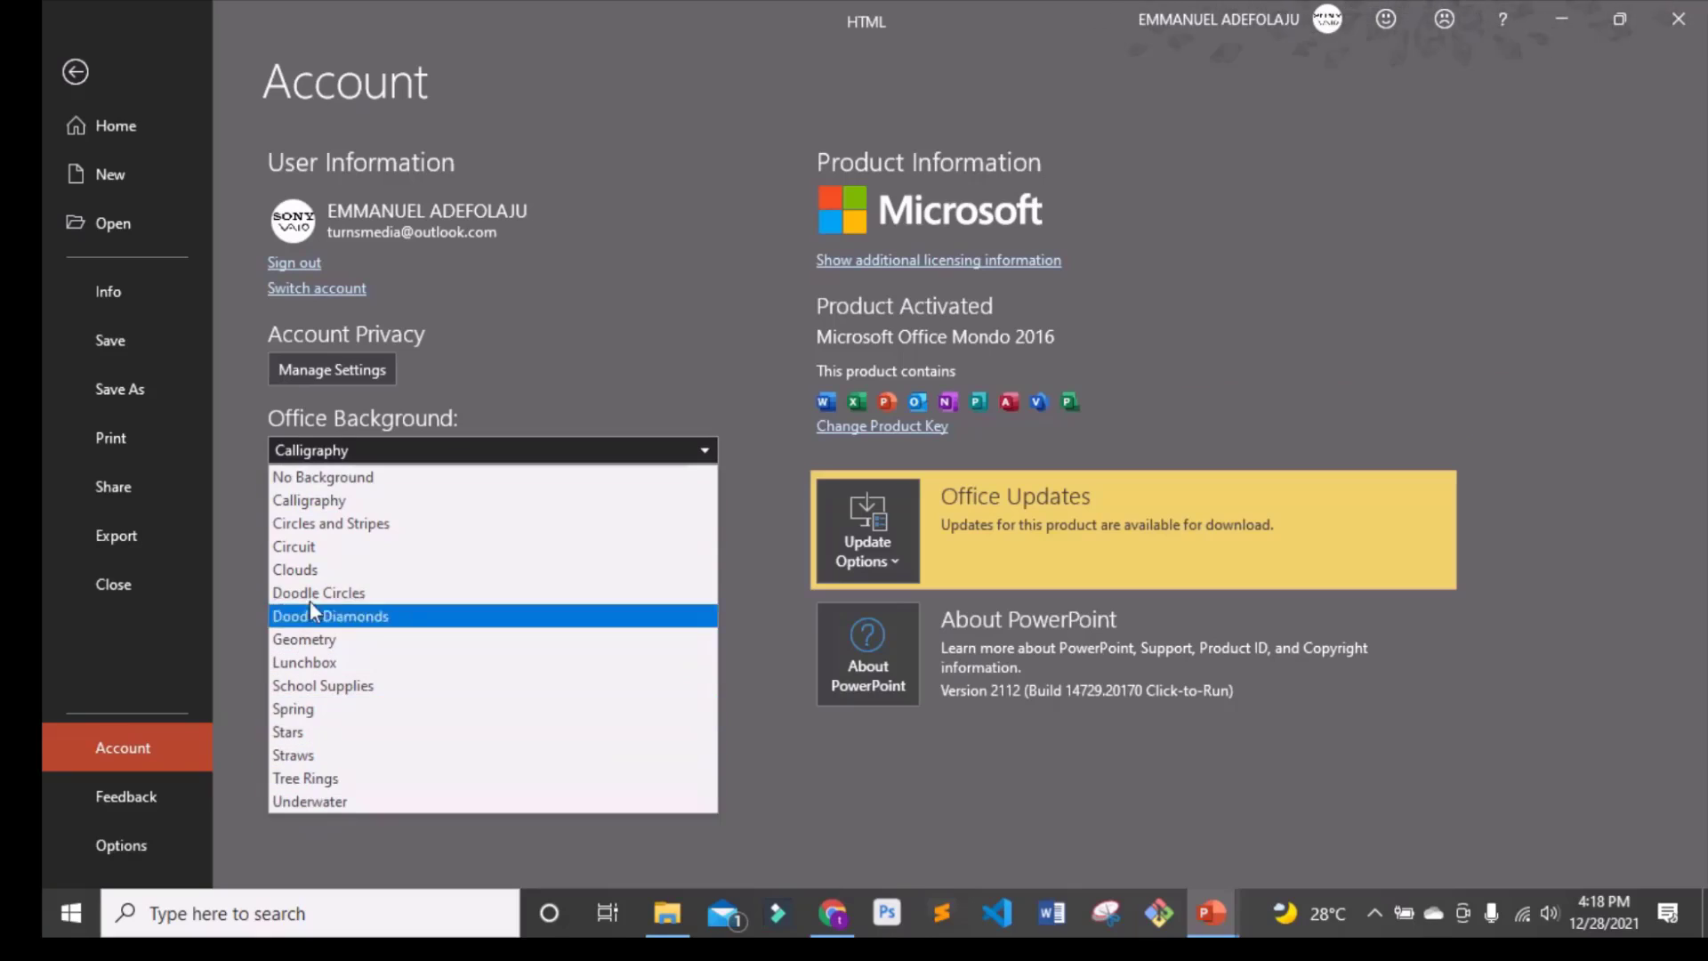
click(326, 503)
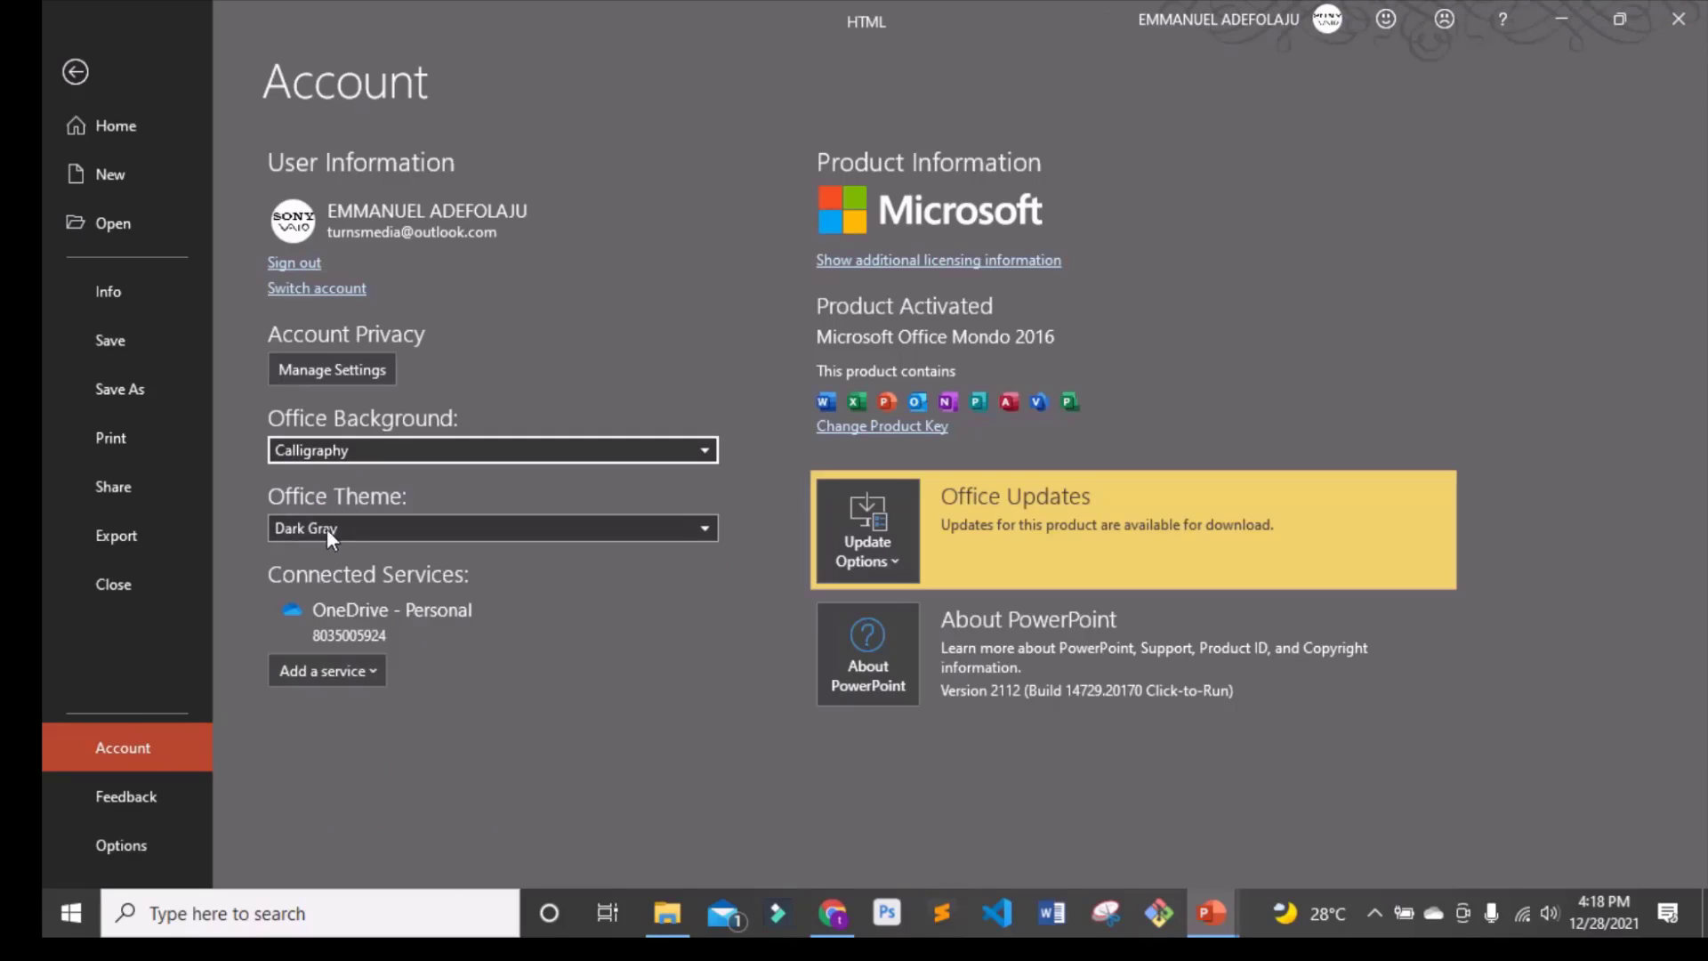
- Try the Colorful Office theme, and set the theme back to Dark Gray
click(702, 525)
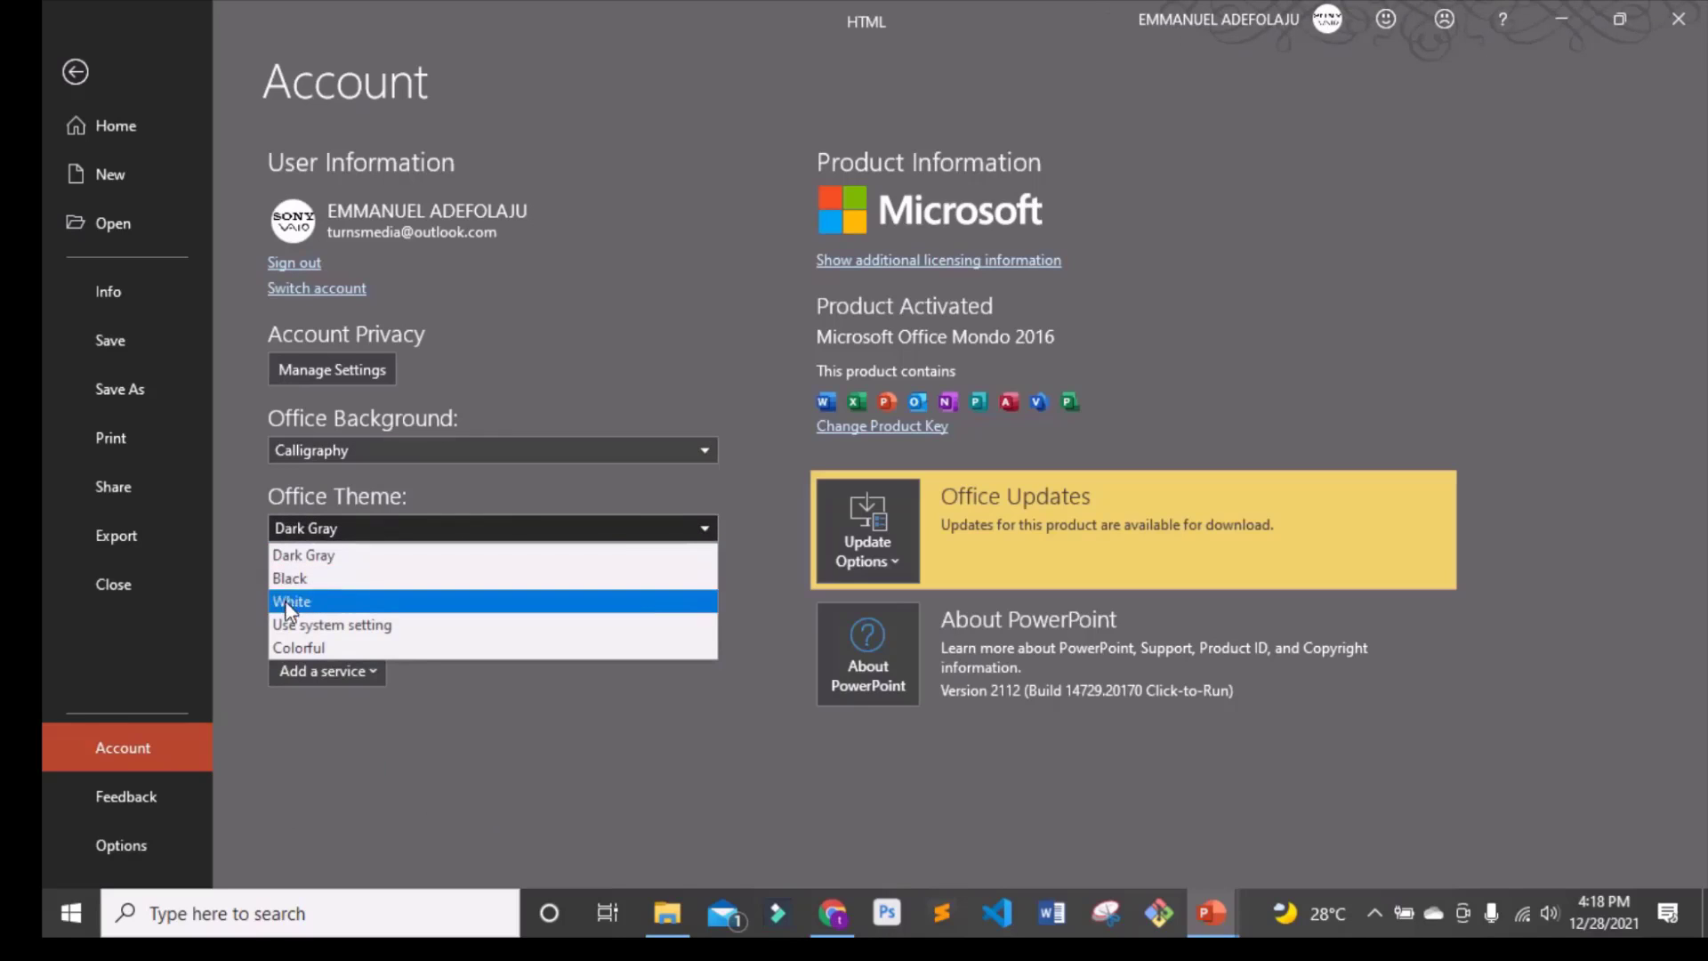
click(302, 649)
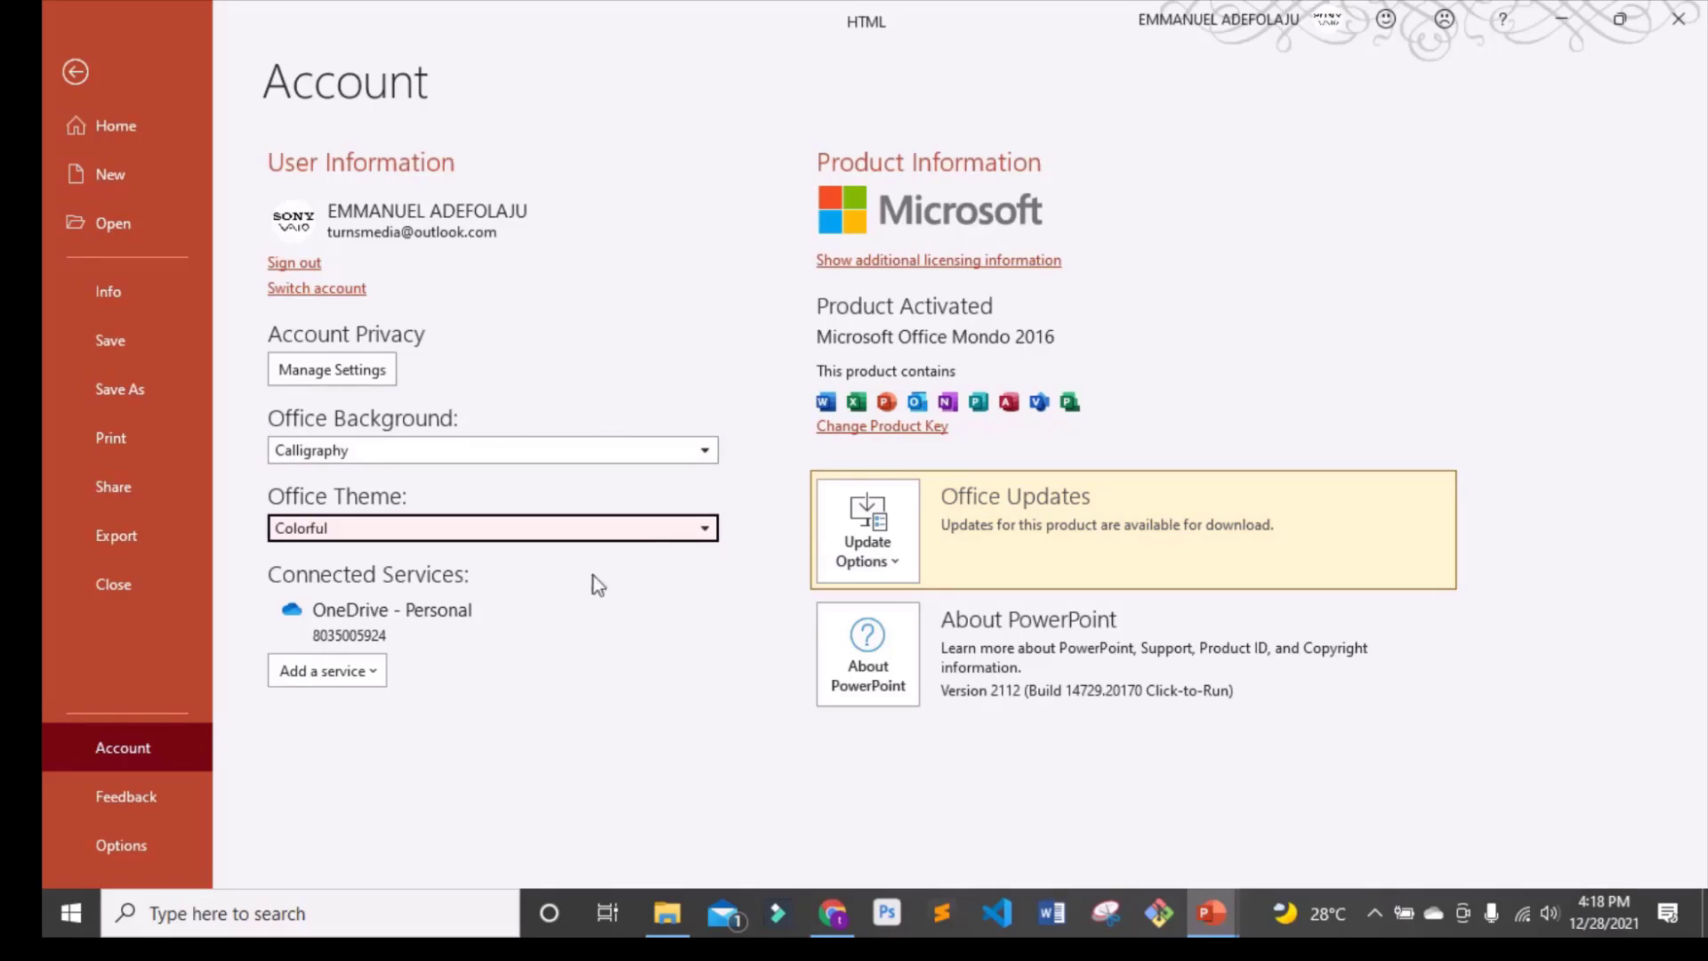
click(708, 532)
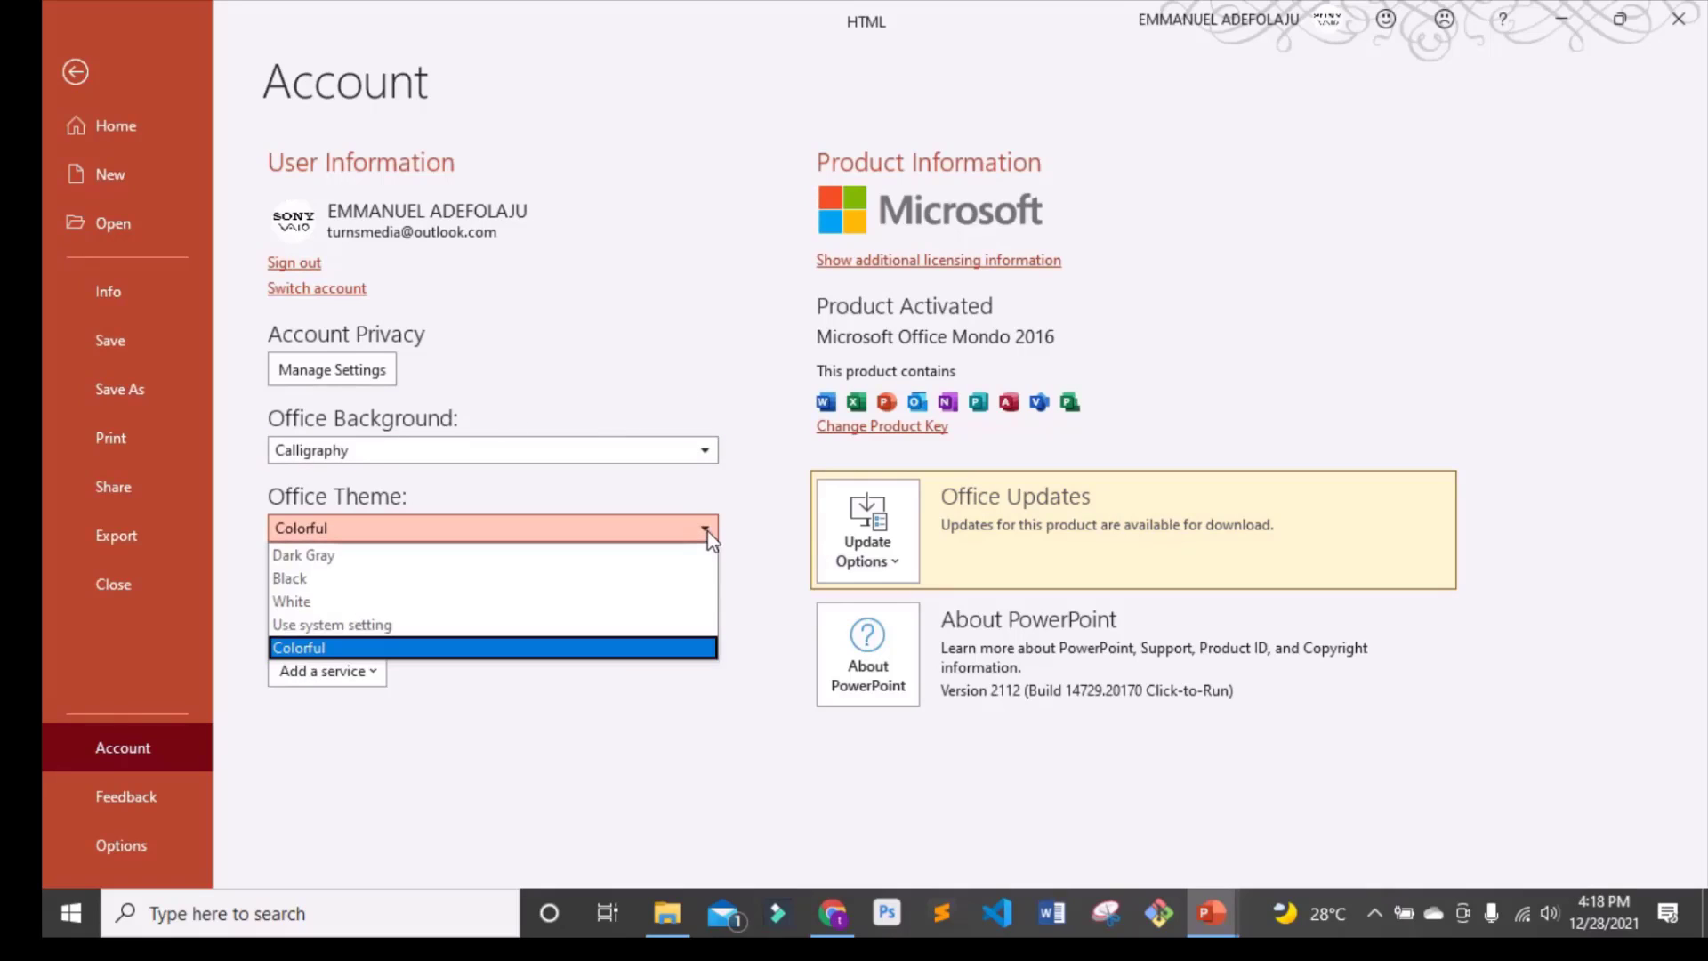
click(307, 558)
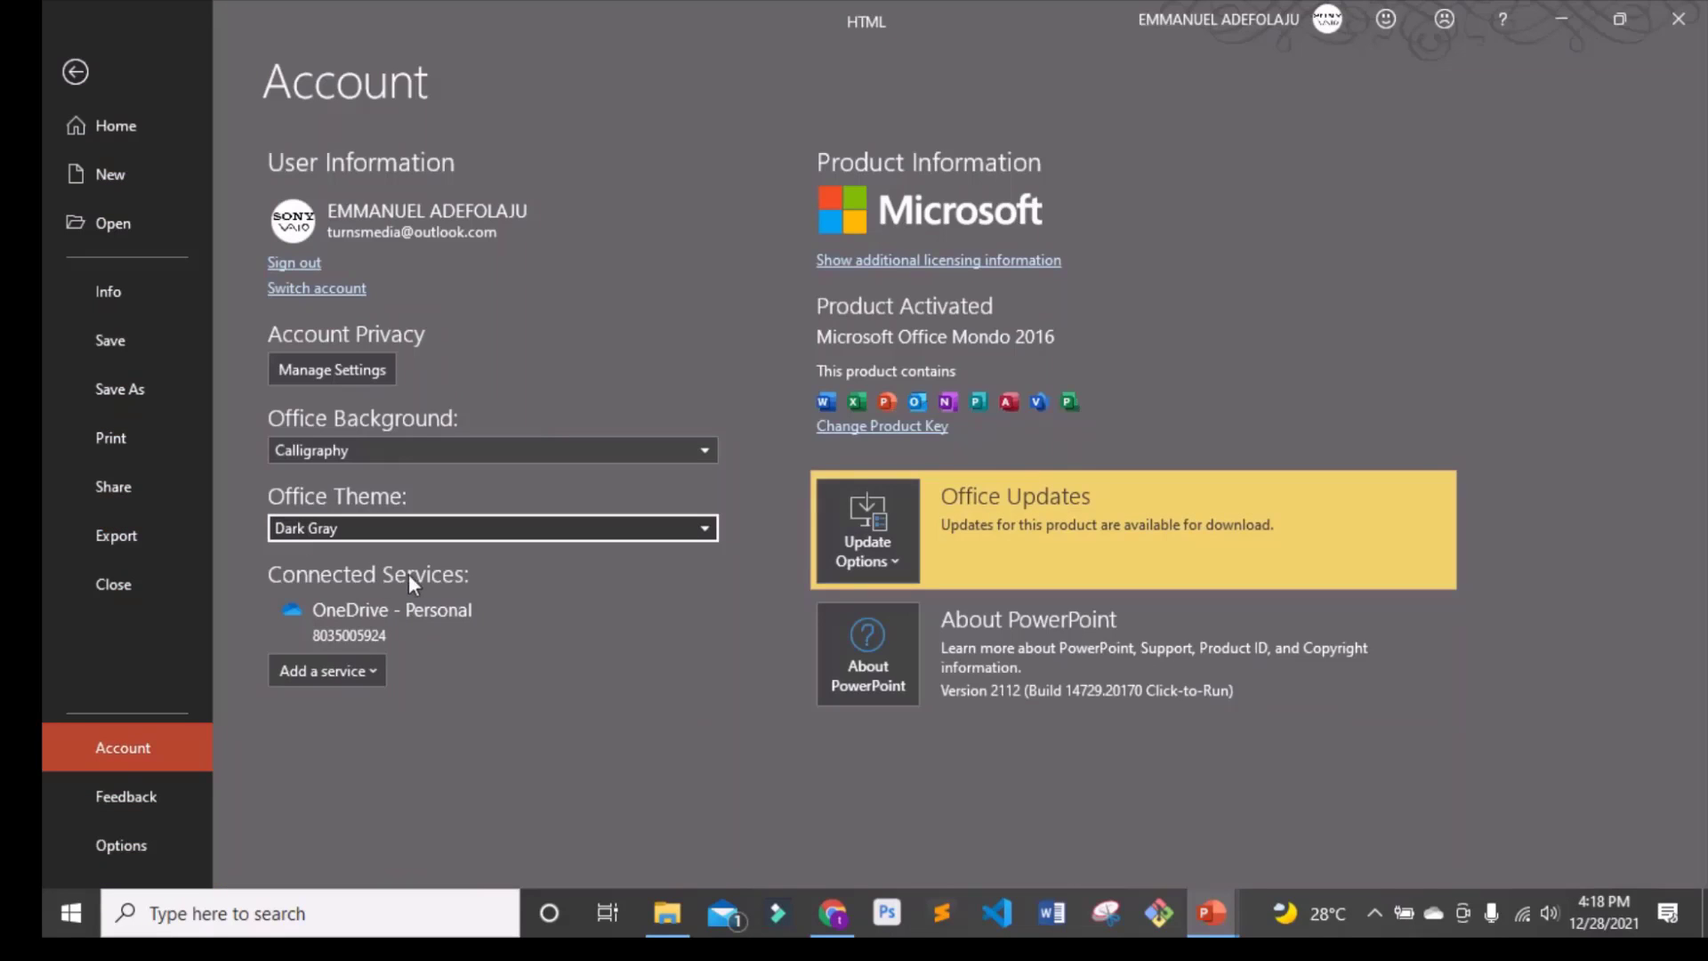
- View the feedback choices, and open the Customize Ribbon page of the program options, moving the dialog to check the ribbon behind it
click(130, 783)
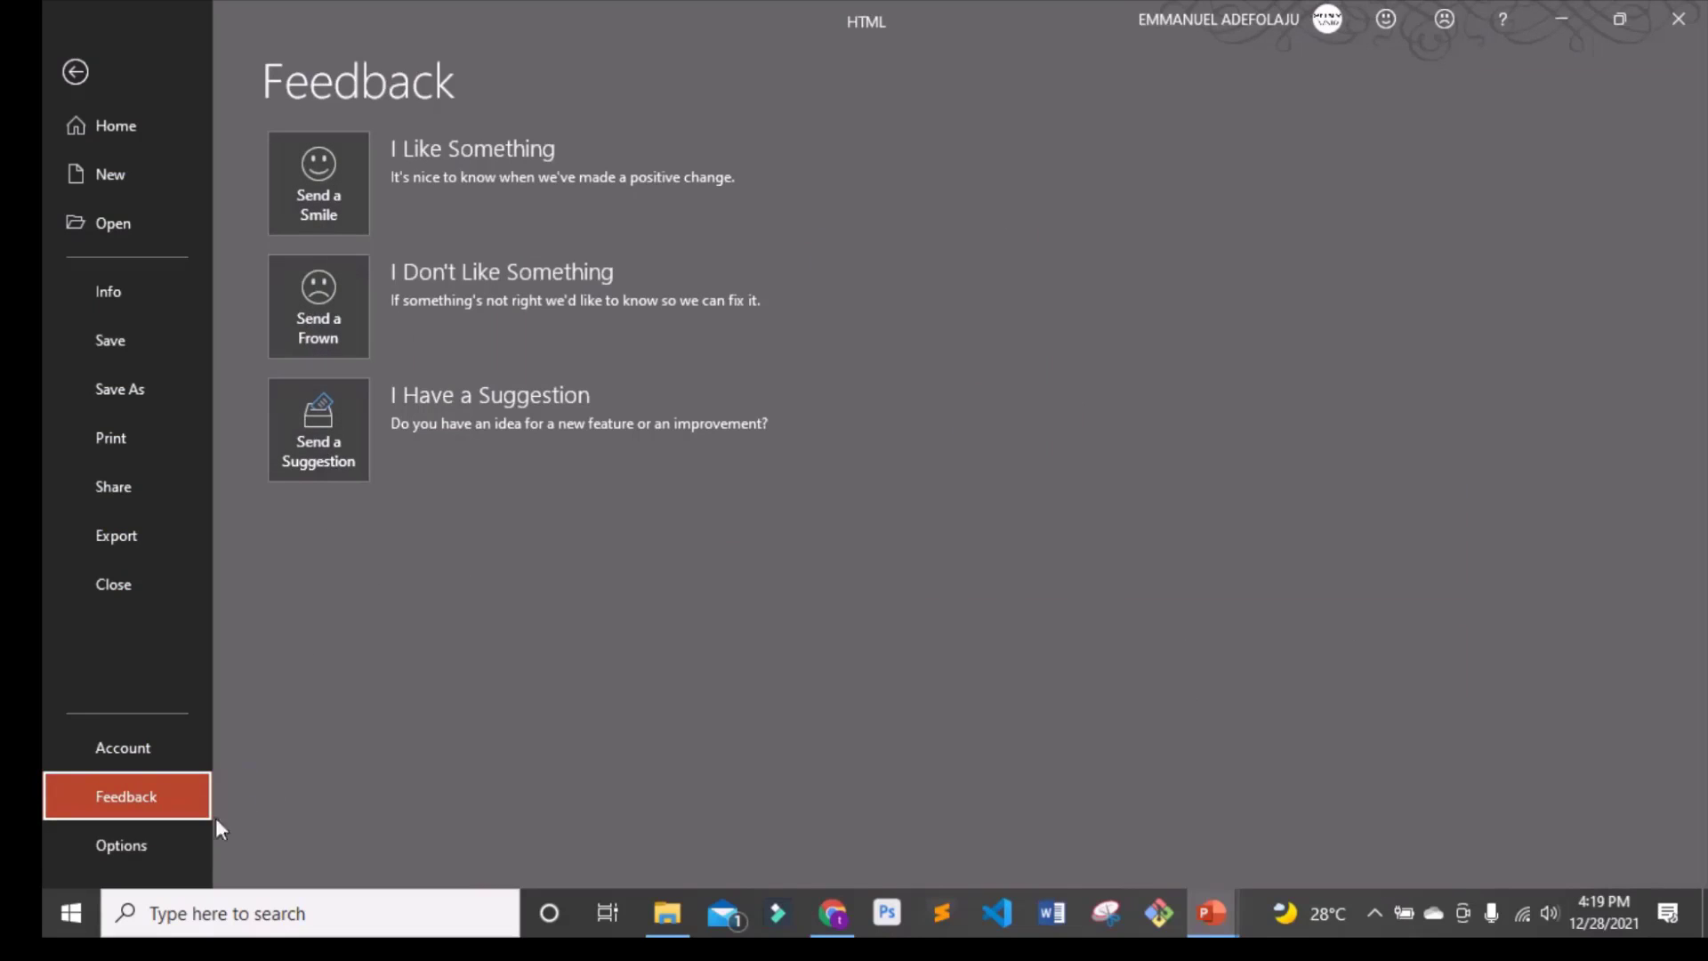
click(147, 843)
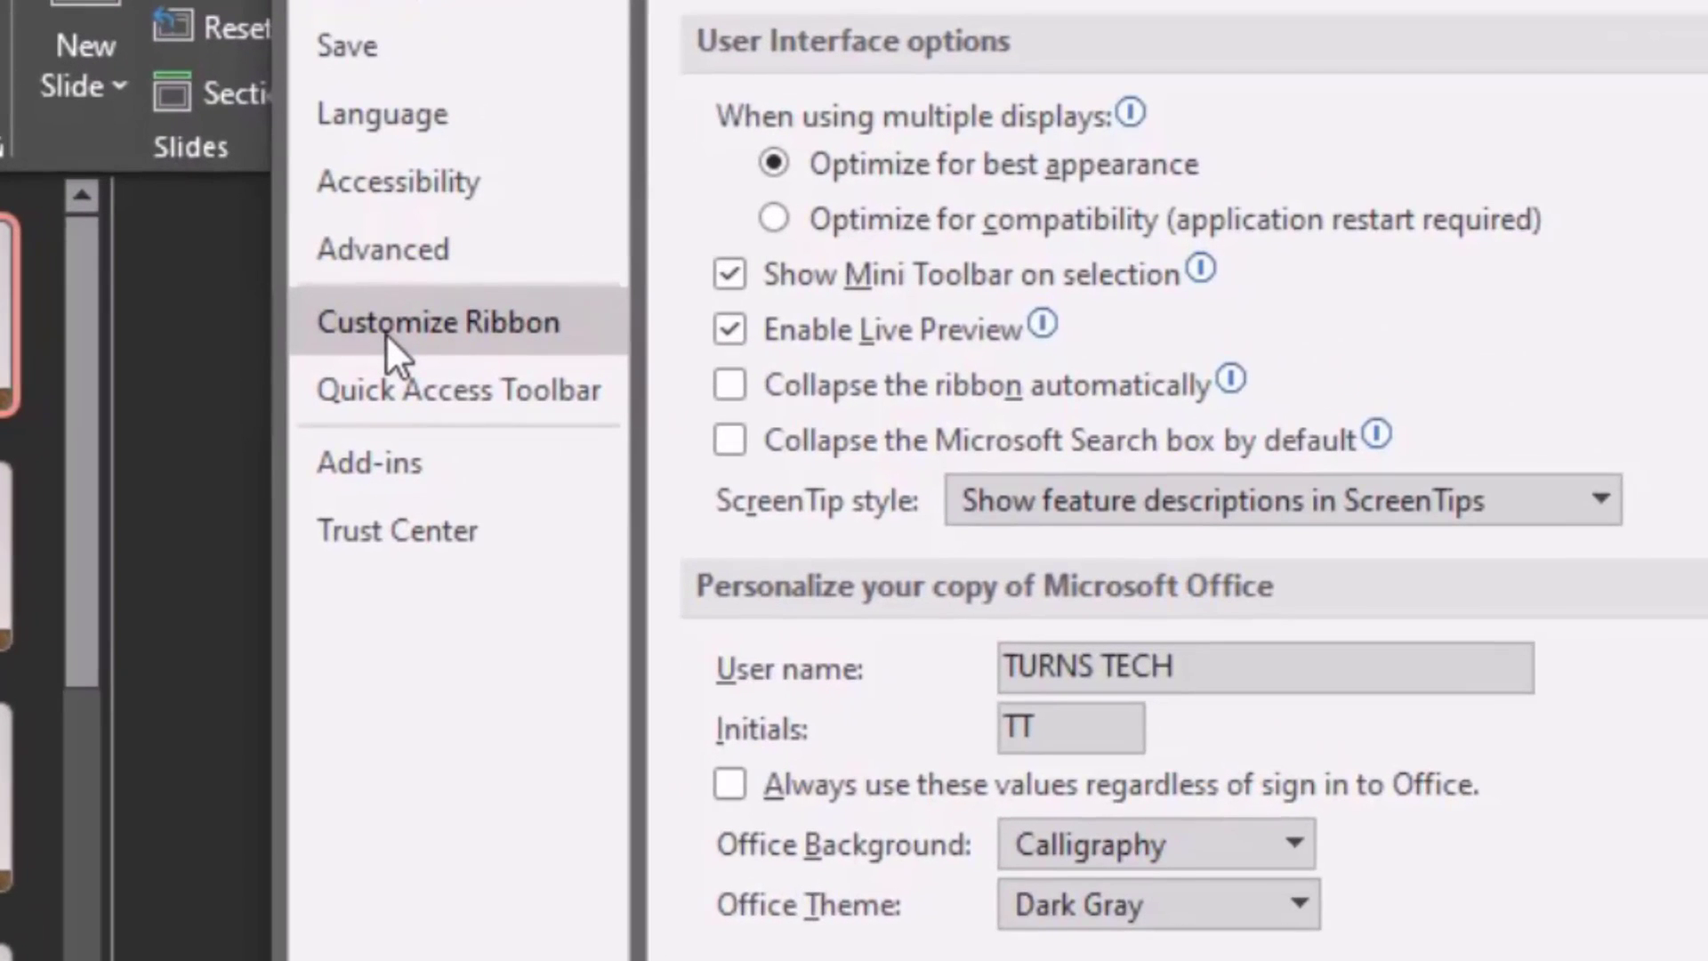
click(401, 328)
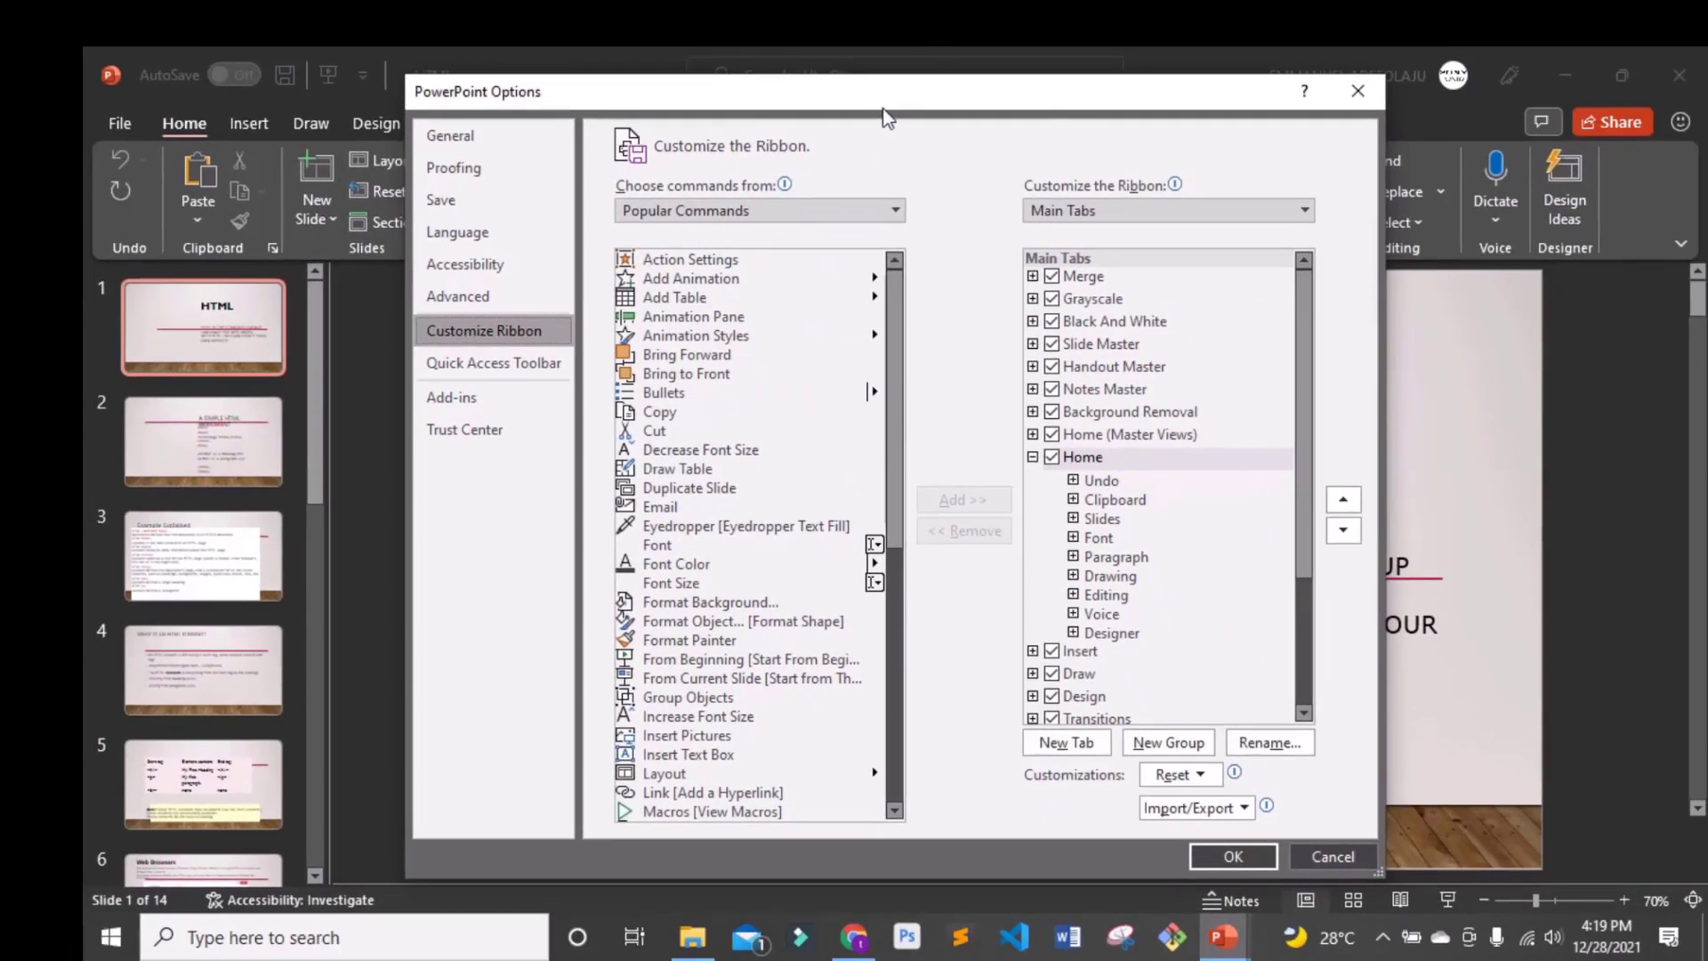
drag(886, 107, 871, 329)
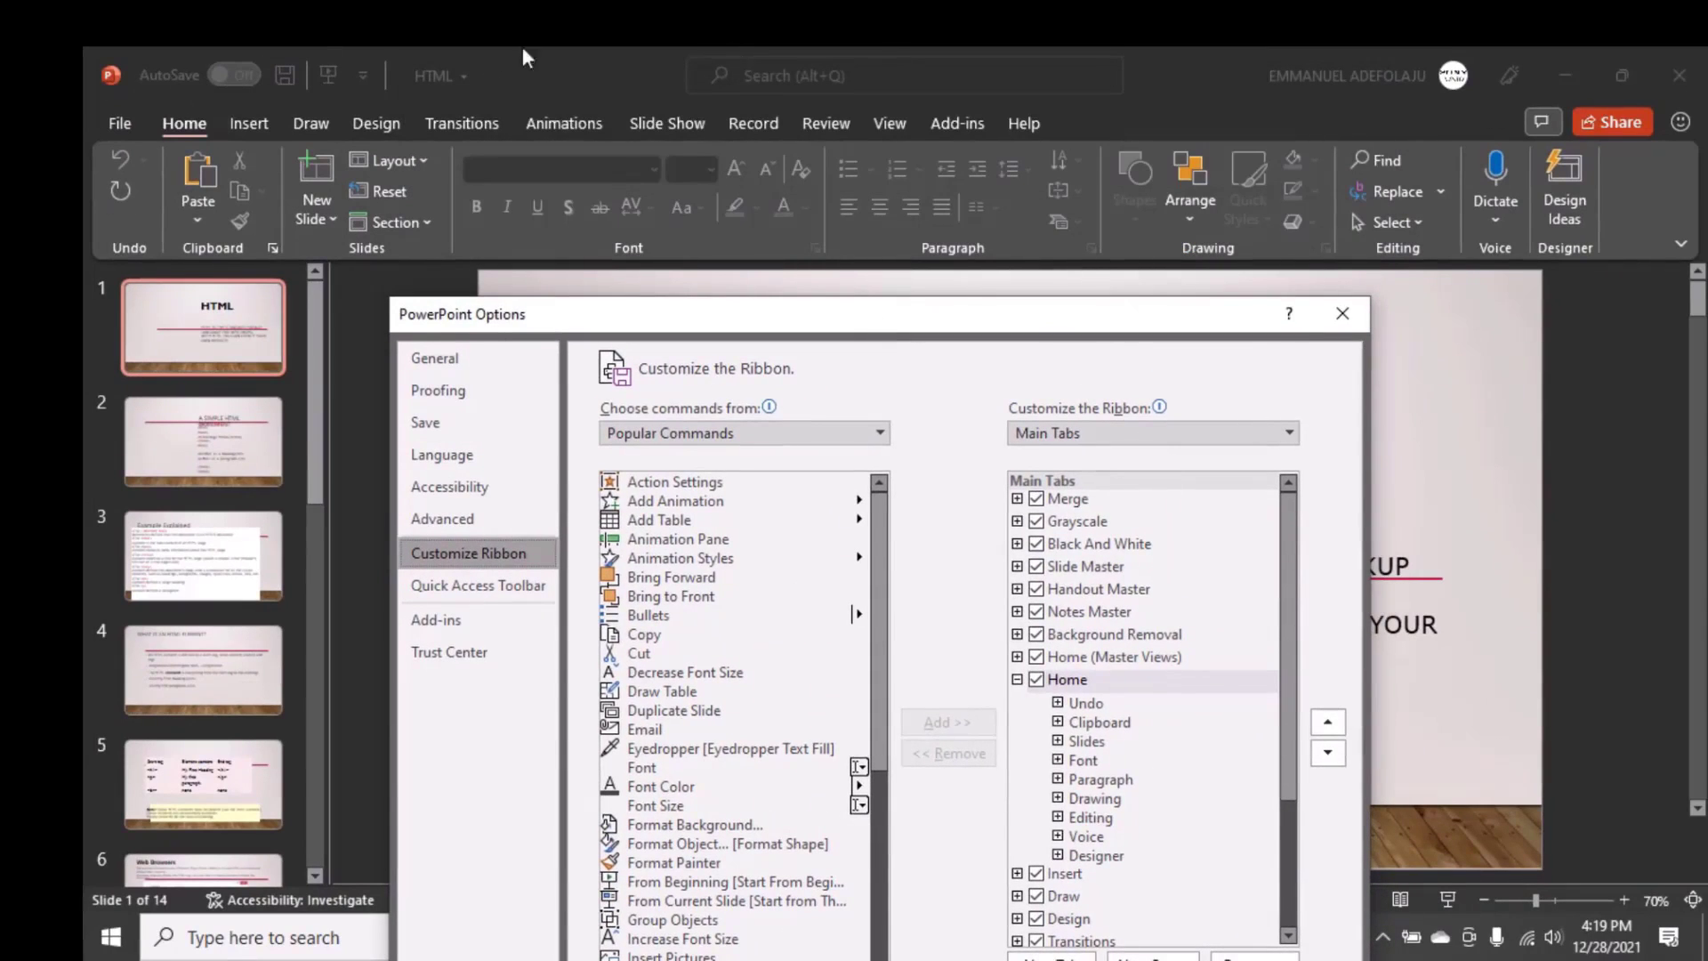
drag(780, 307, 753, 135)
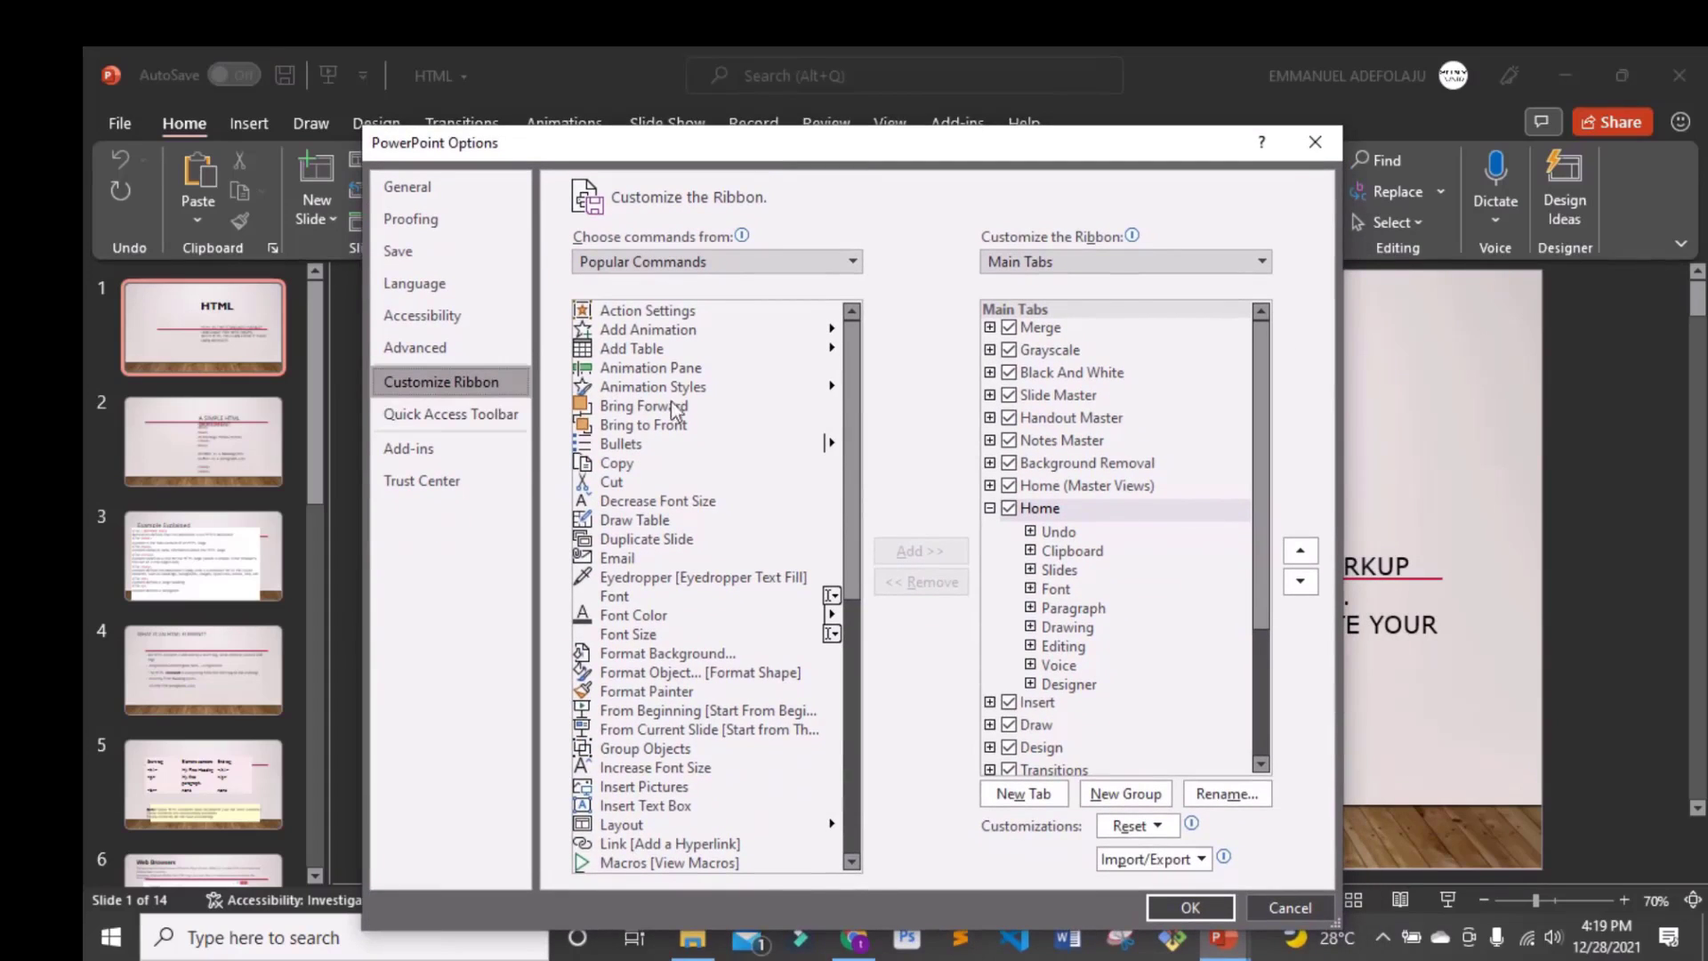
- Look through the popular commands, change the command source to Main Tabs, and expand its Draw tab
drag(857, 480, 843, 551)
drag(847, 456, 845, 338)
click(833, 264)
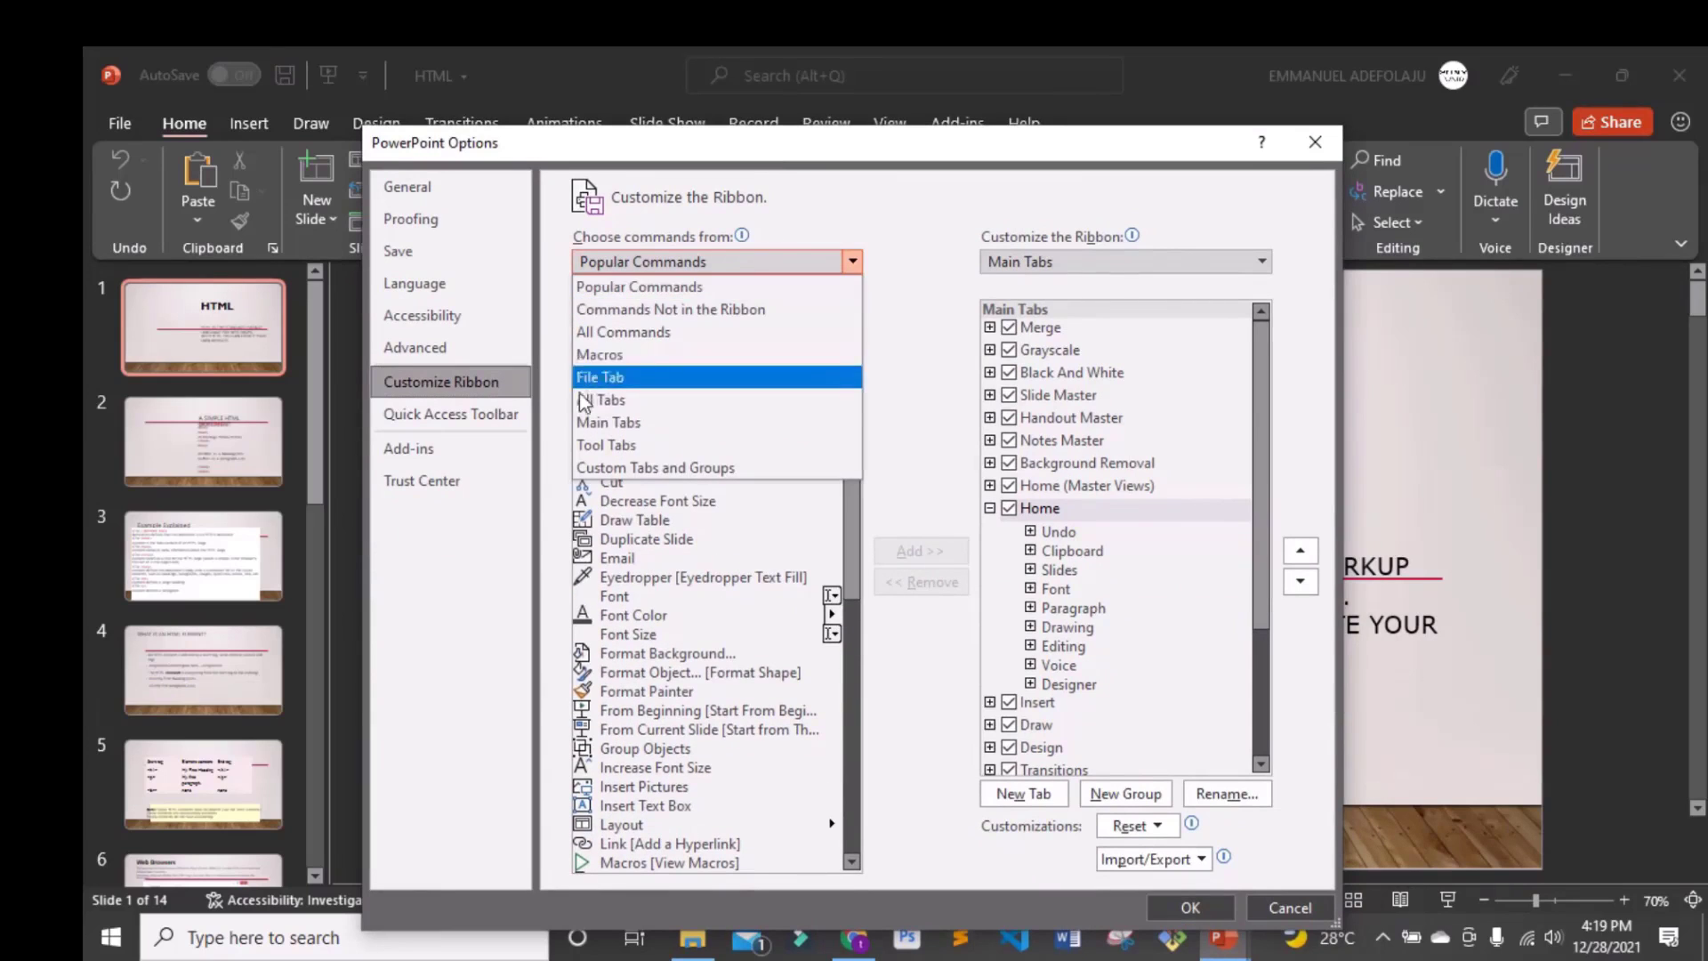
click(608, 424)
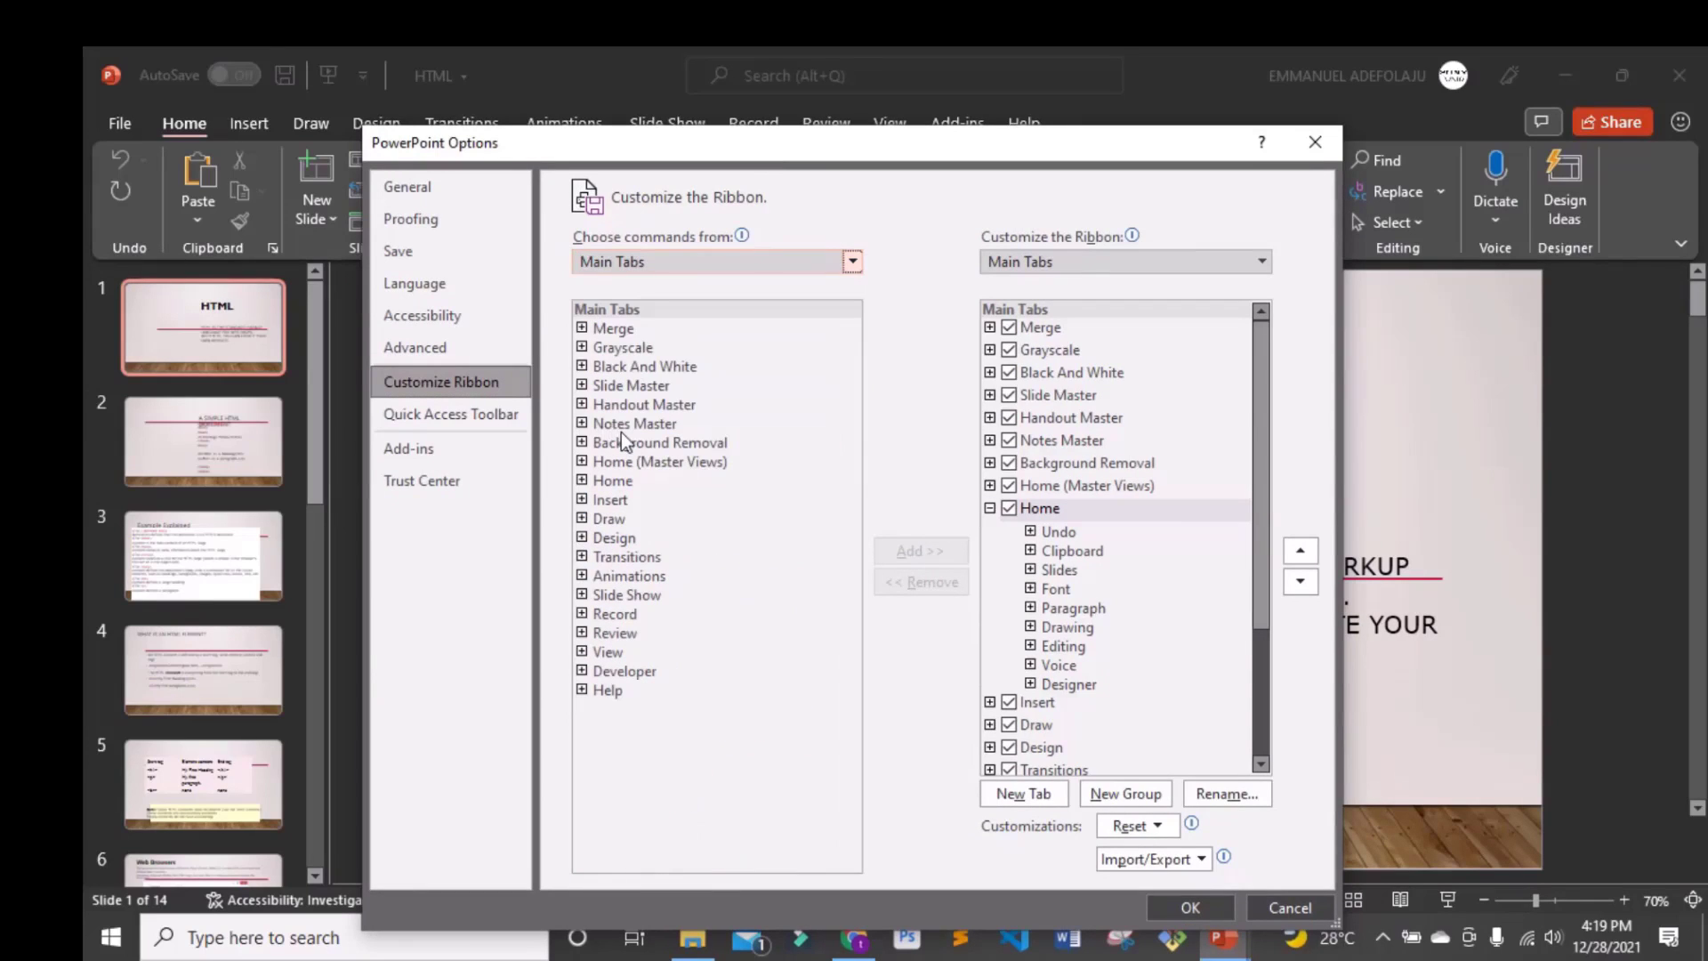
click(583, 520)
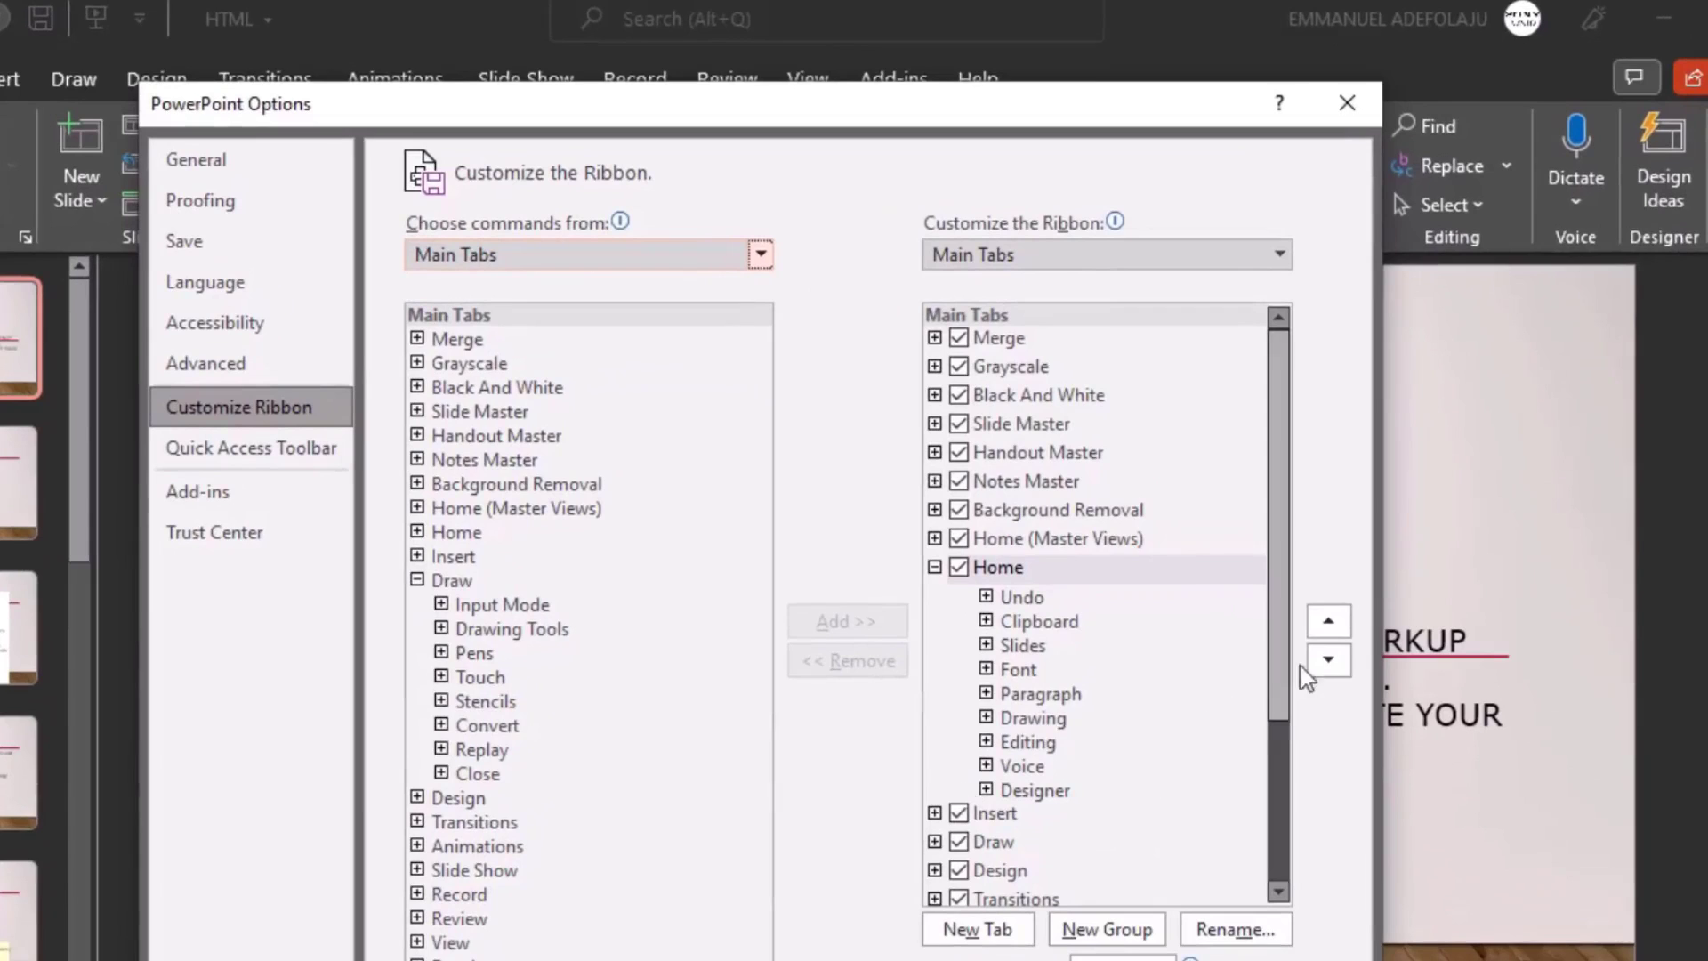
- Expand the Draw tab in the list of tabs being customized to compare its groups with the available ones
scroll(1235, 734, down, 3)
scroll(1239, 787, down, 1)
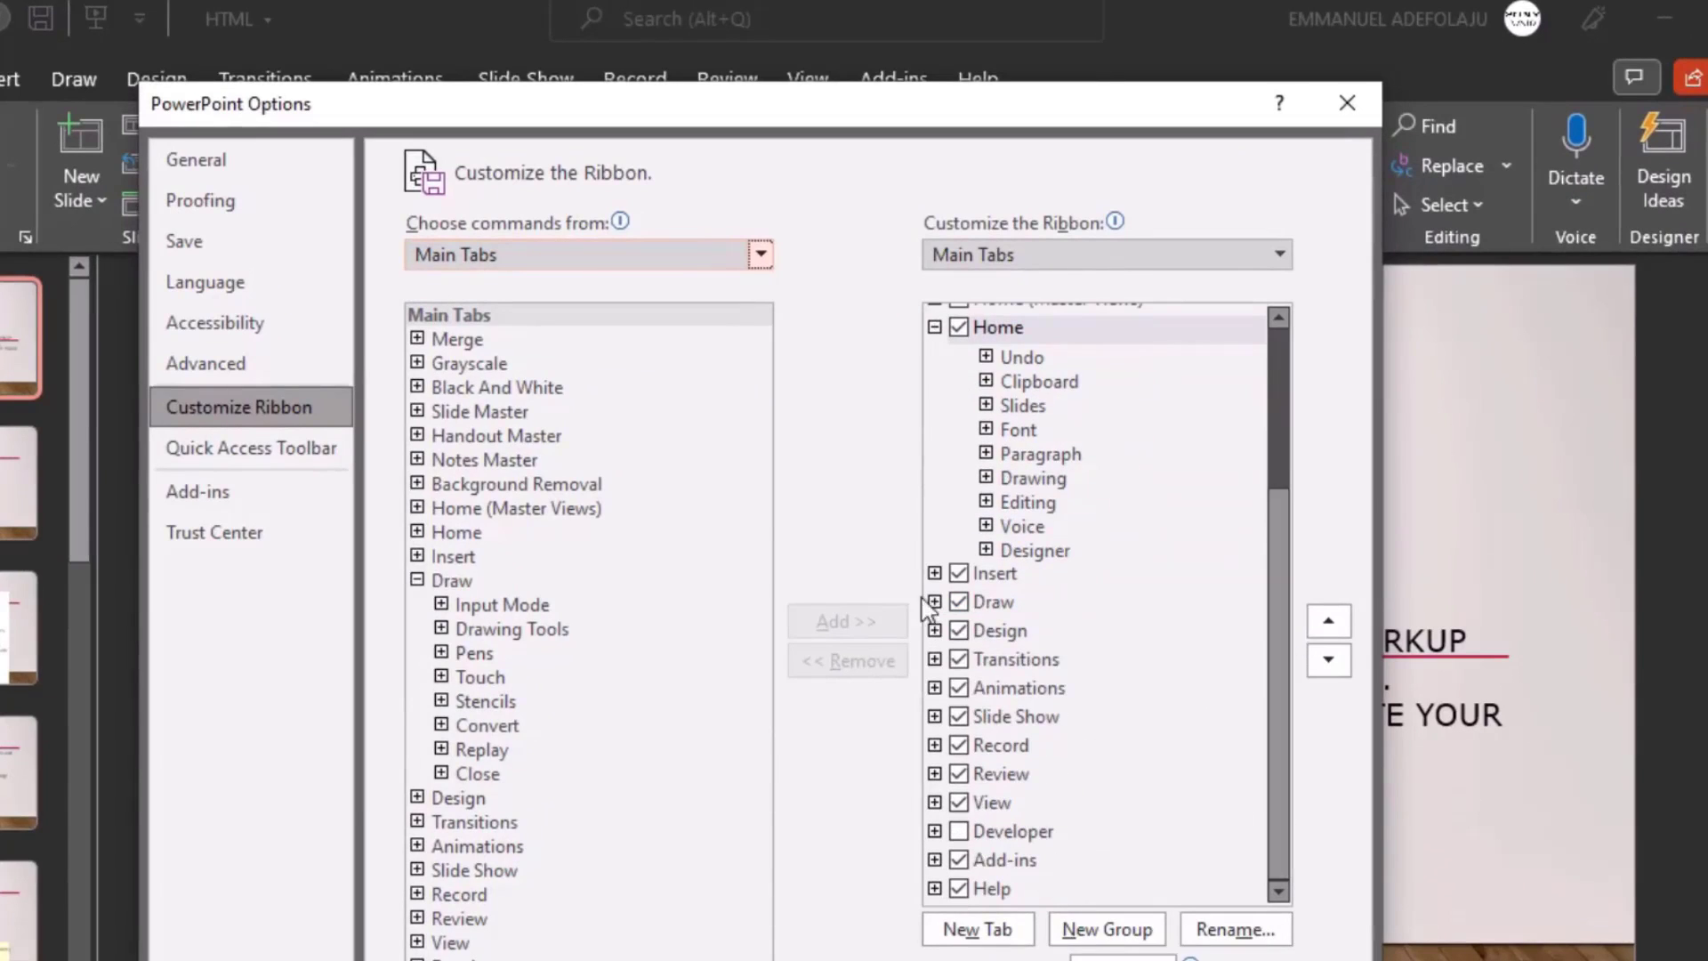
click(933, 604)
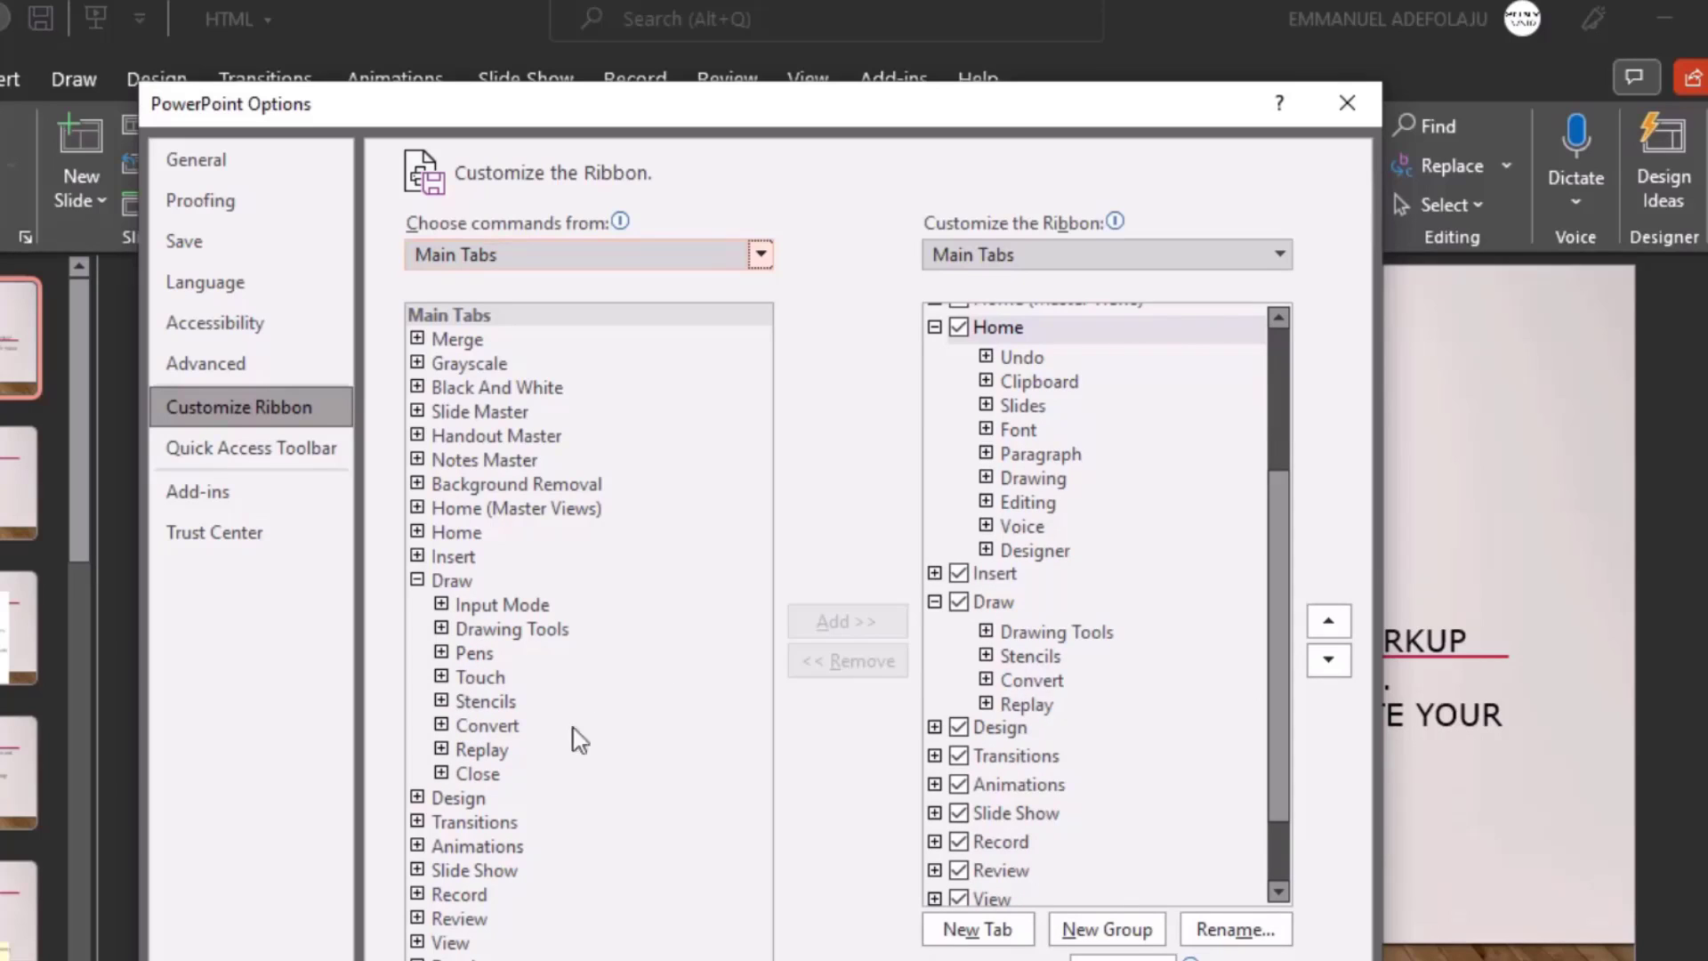
- Select the Convert group of the available Draw tab, move the options dialog to check the ribbon, and close it without adding the group
click(470, 728)
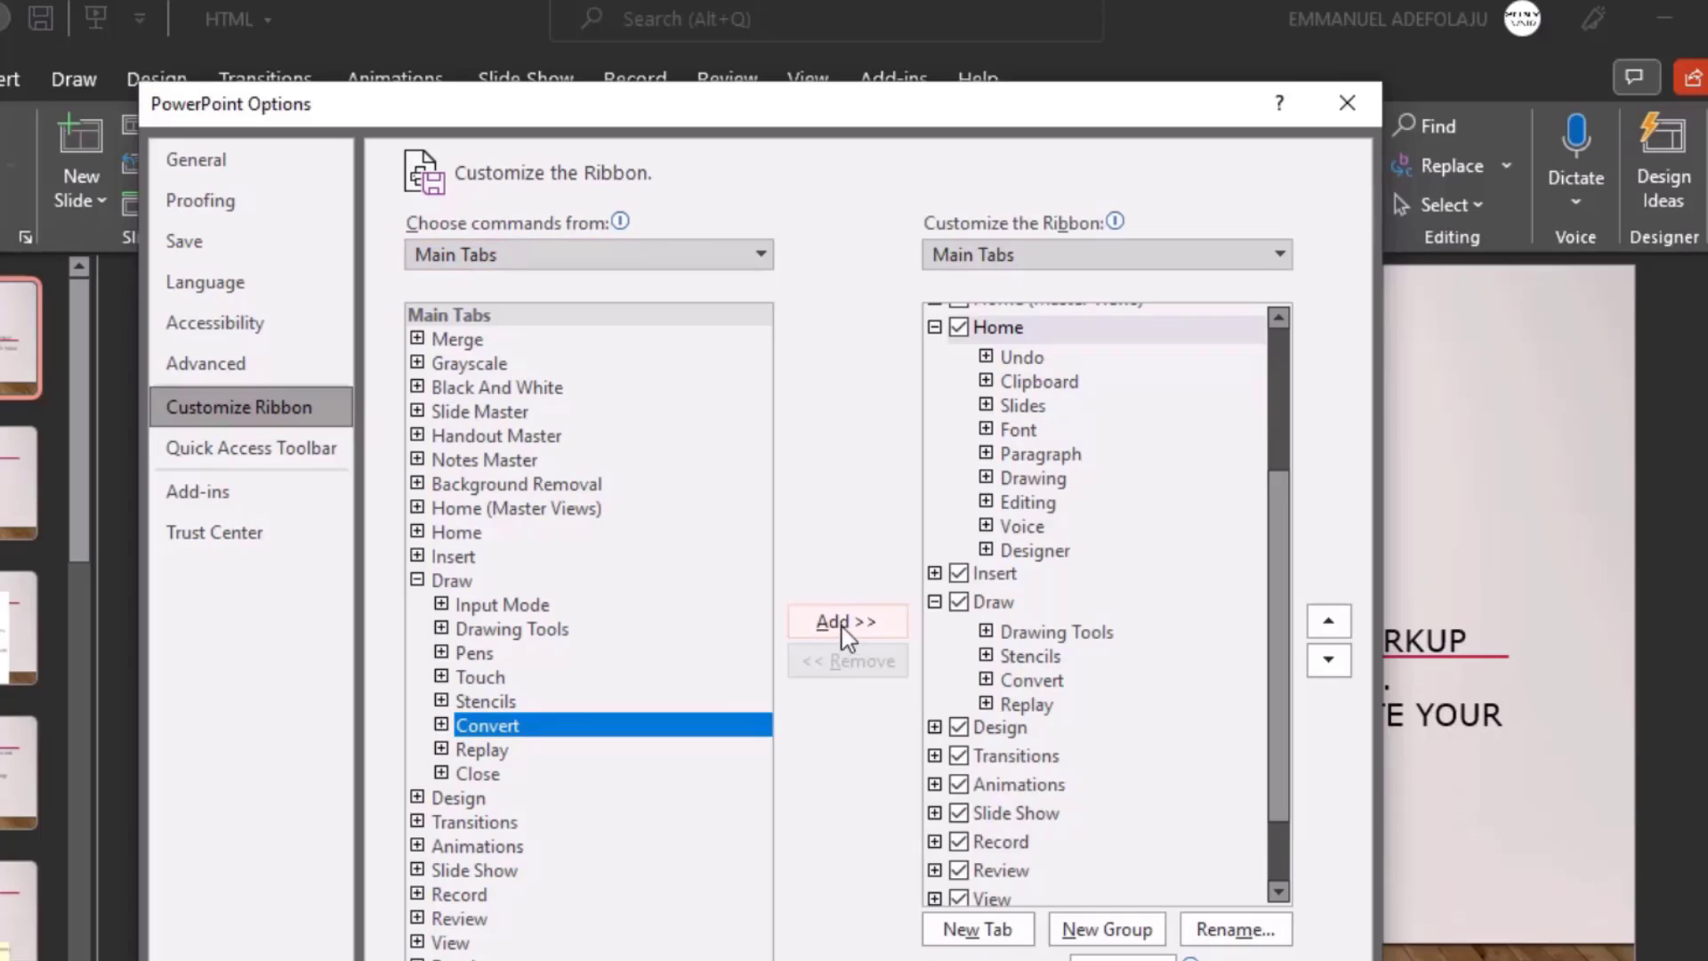
drag(824, 111, 817, 381)
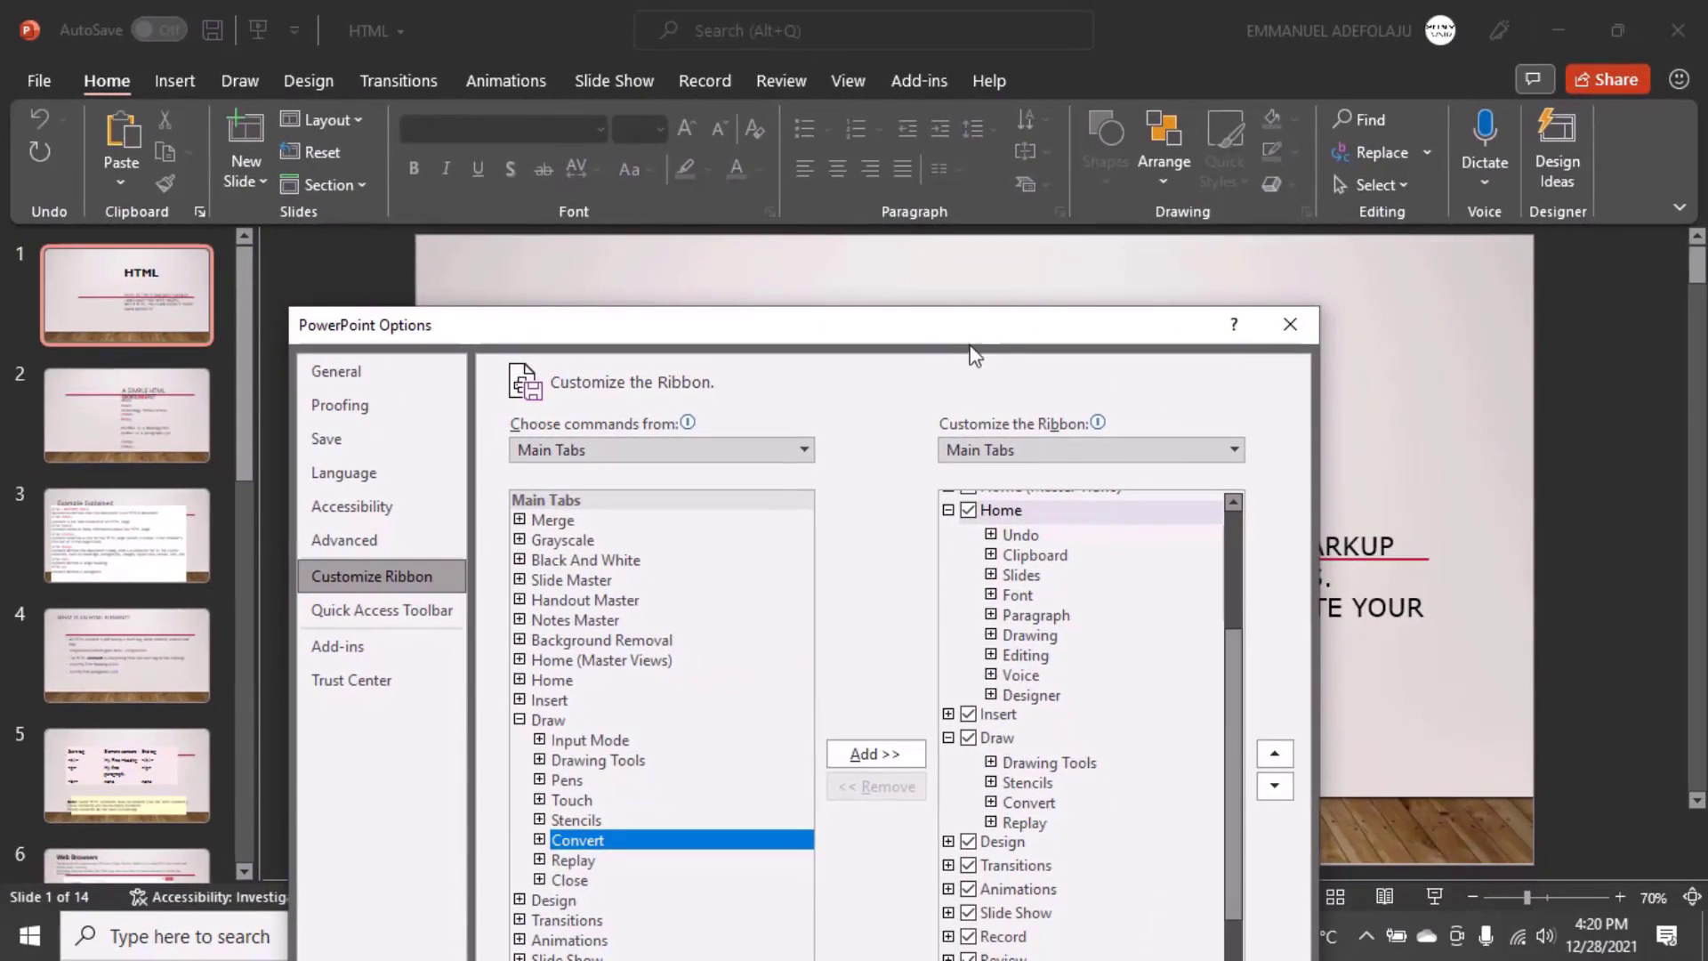
drag(945, 338, 986, 182)
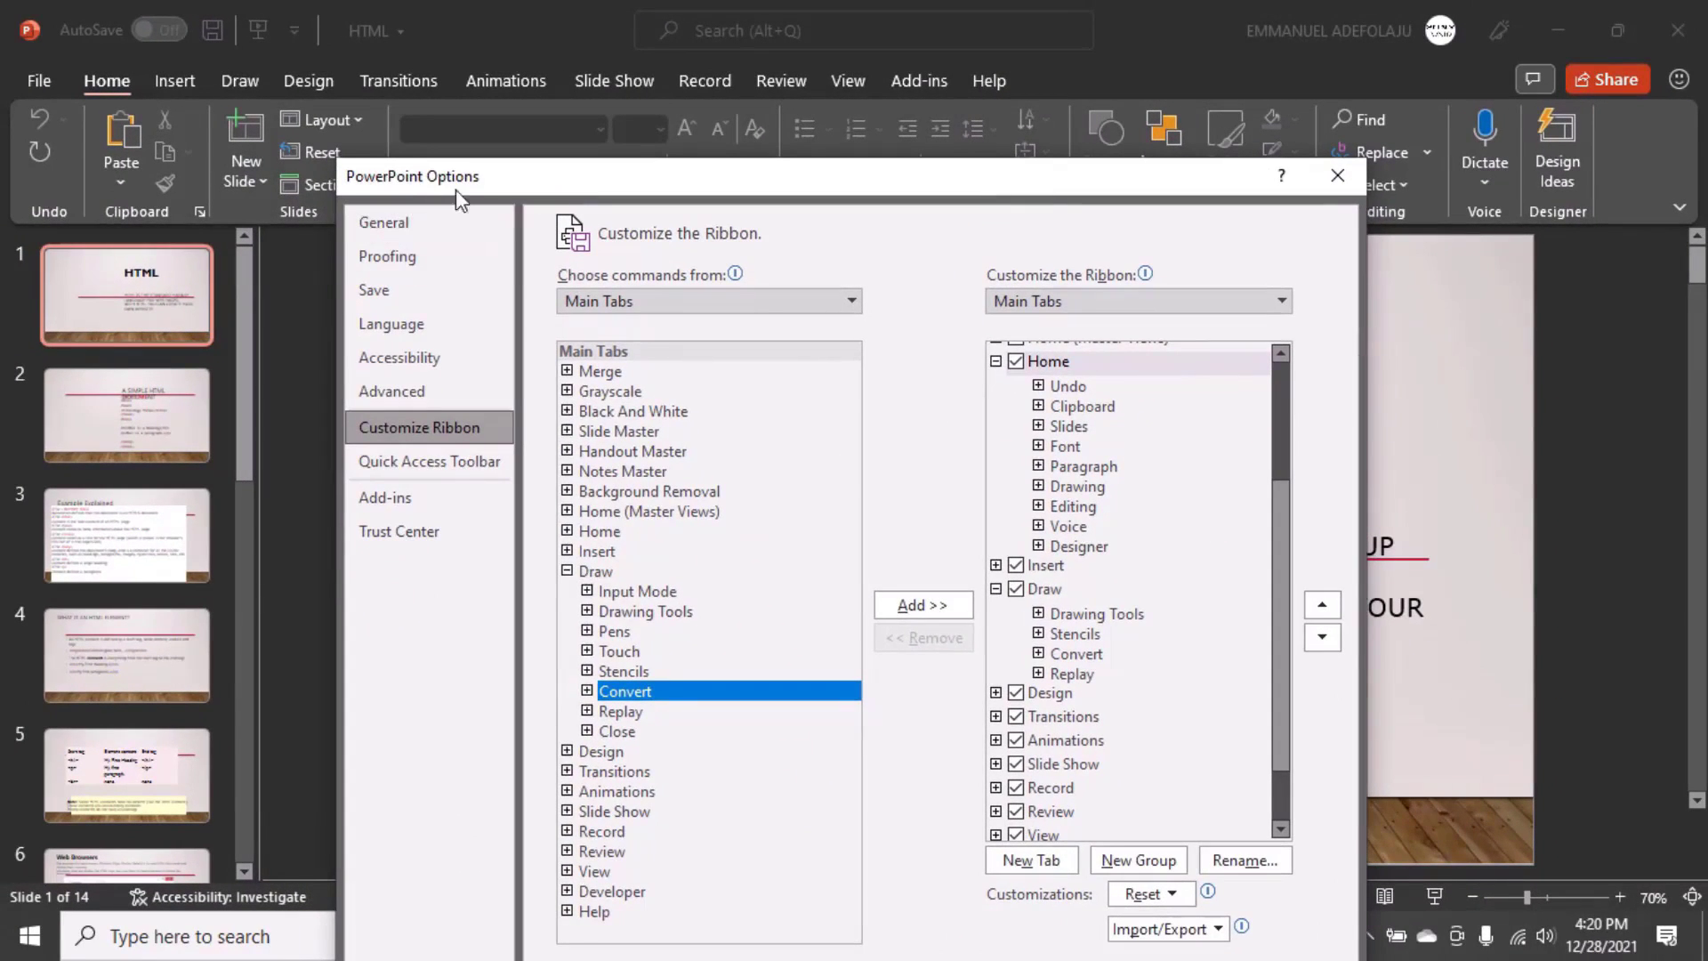
click(1337, 176)
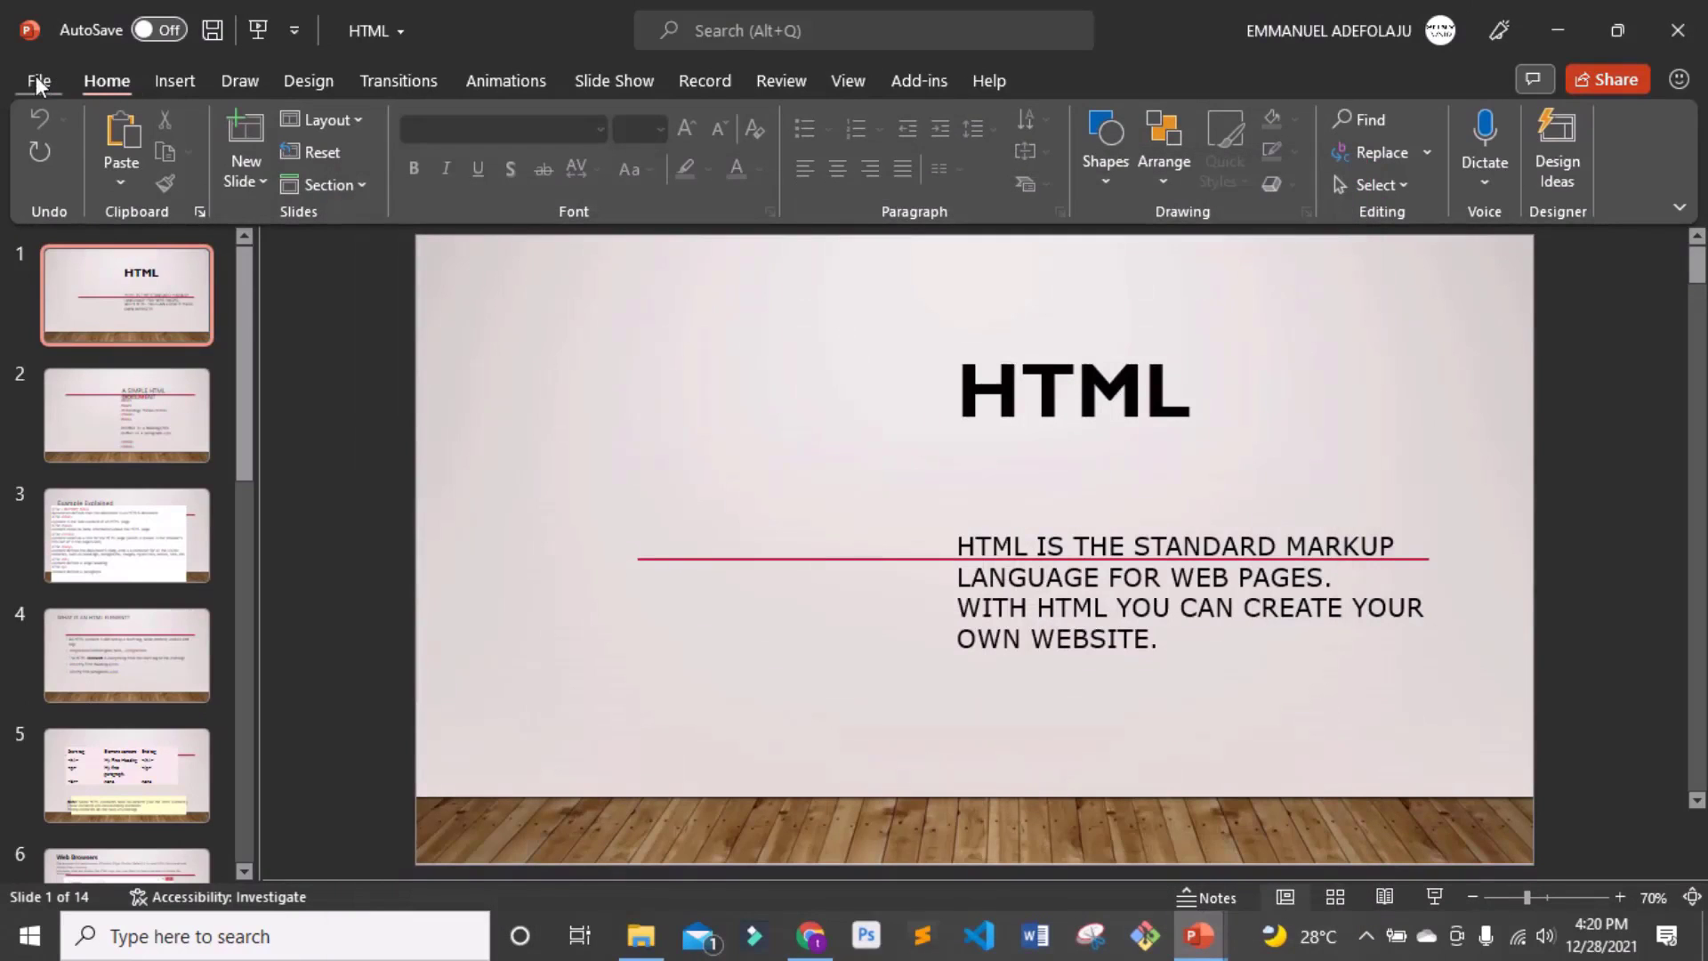
- Create a new blank presentation, and dismiss the Design Ideas suggestions and the design tip
click(38, 80)
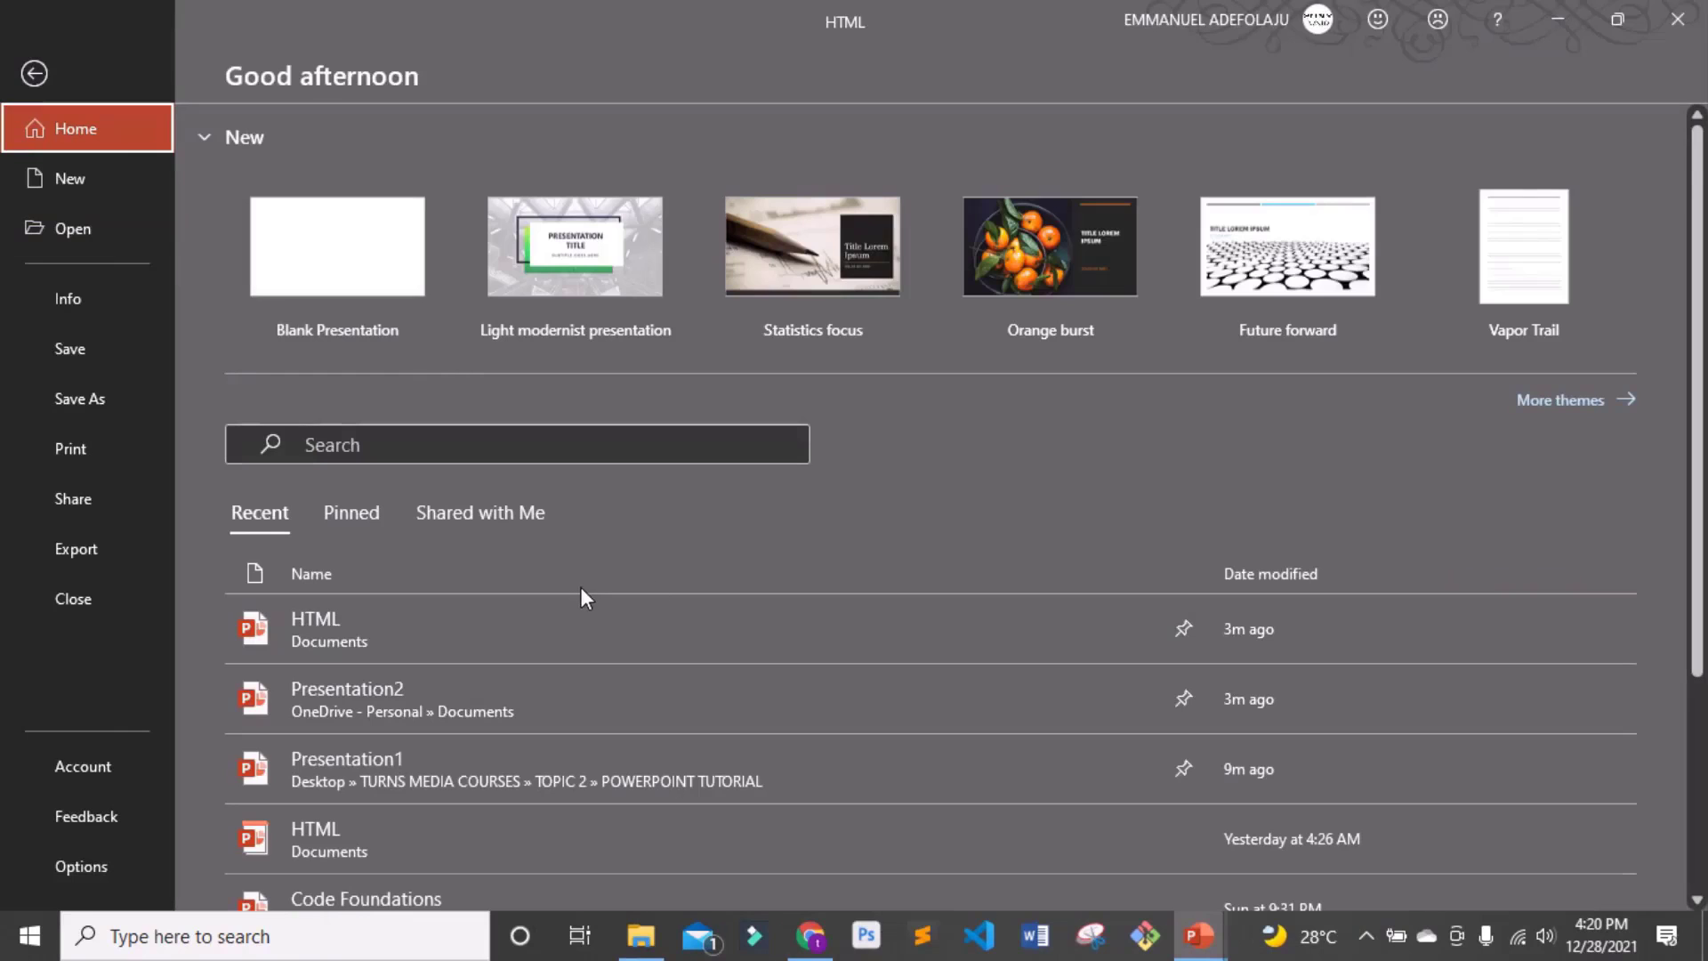
click(322, 292)
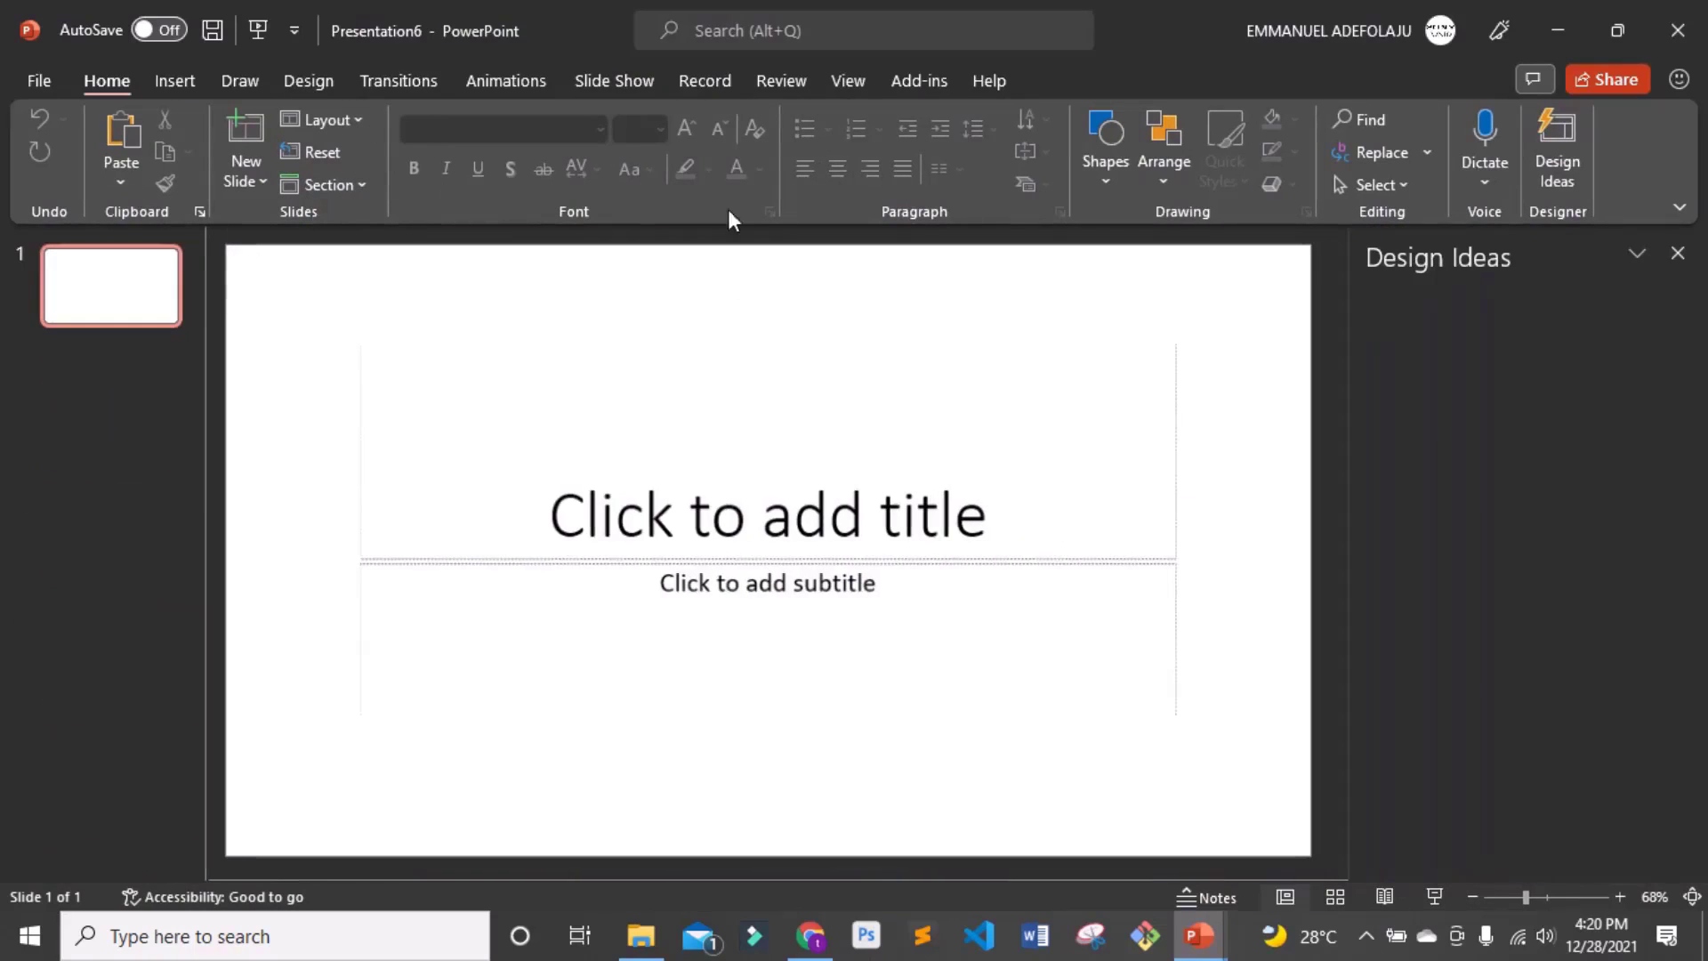
click(1678, 256)
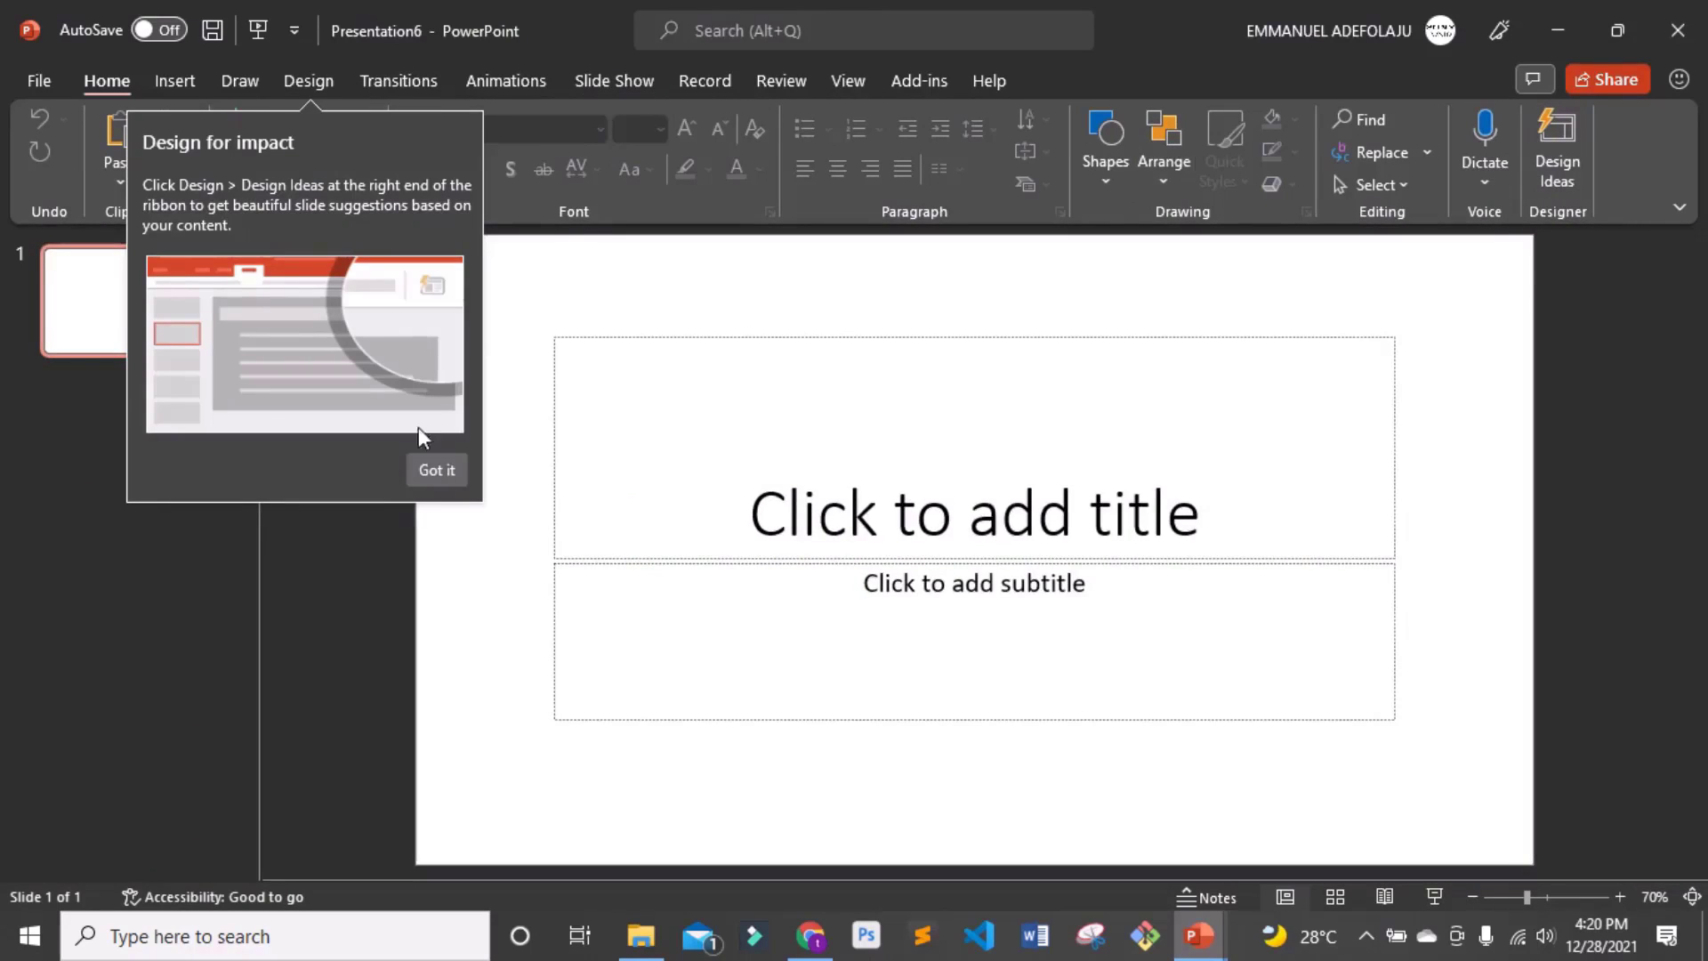
click(436, 472)
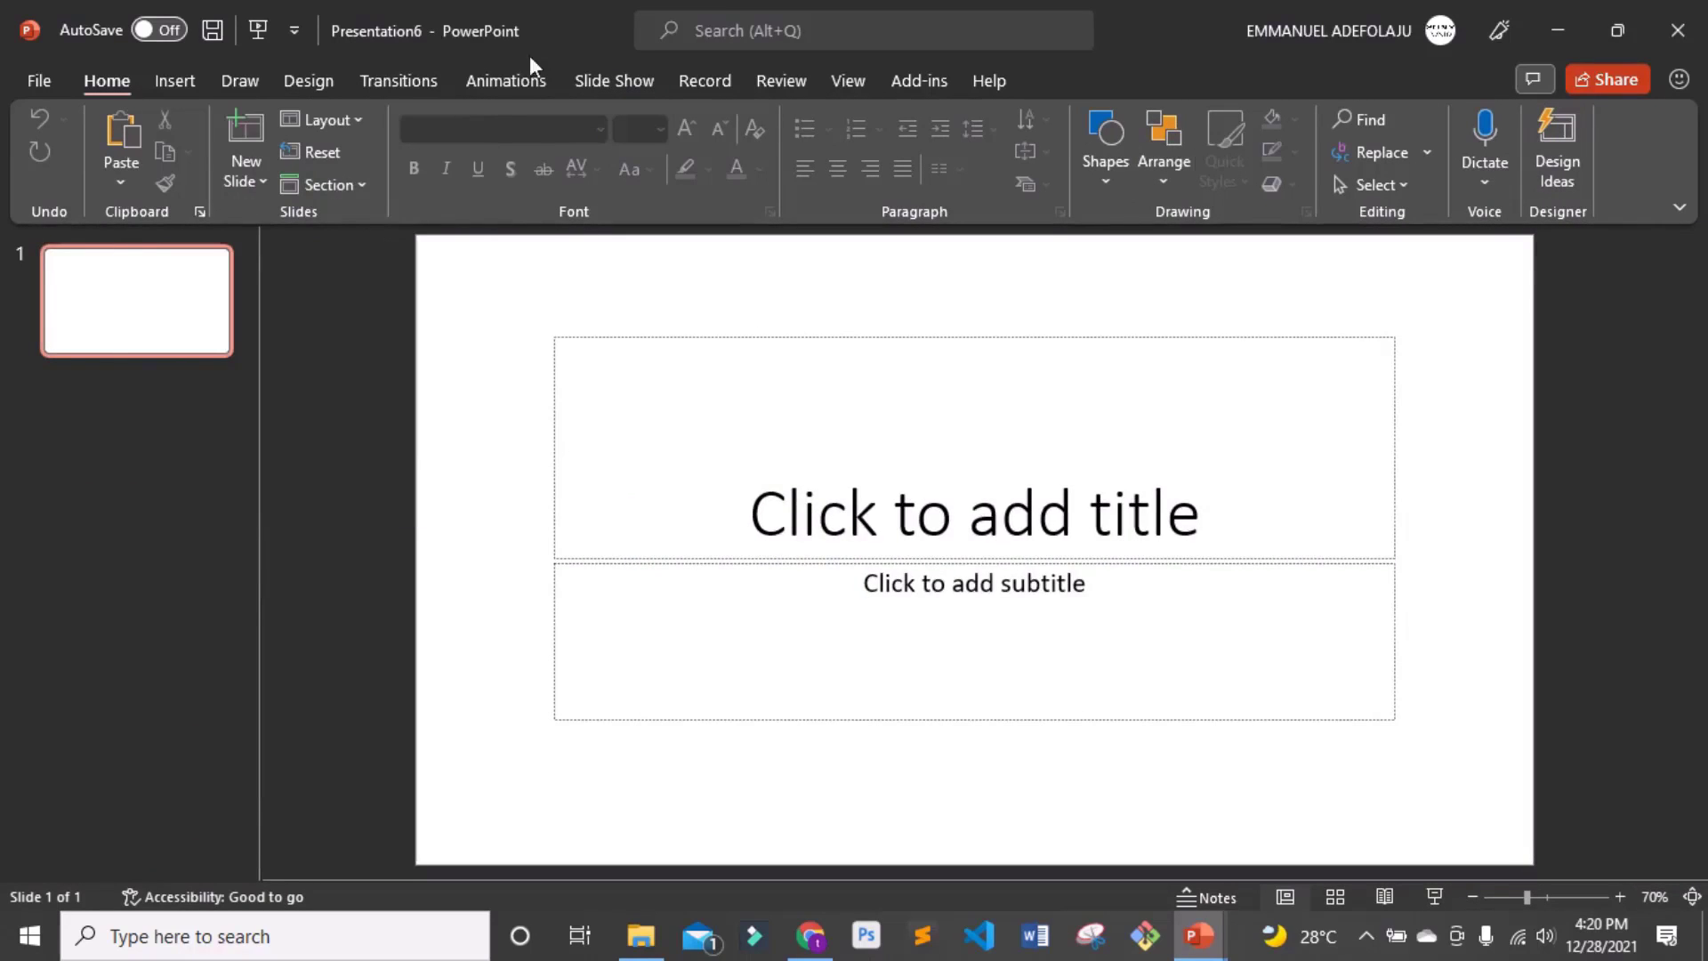
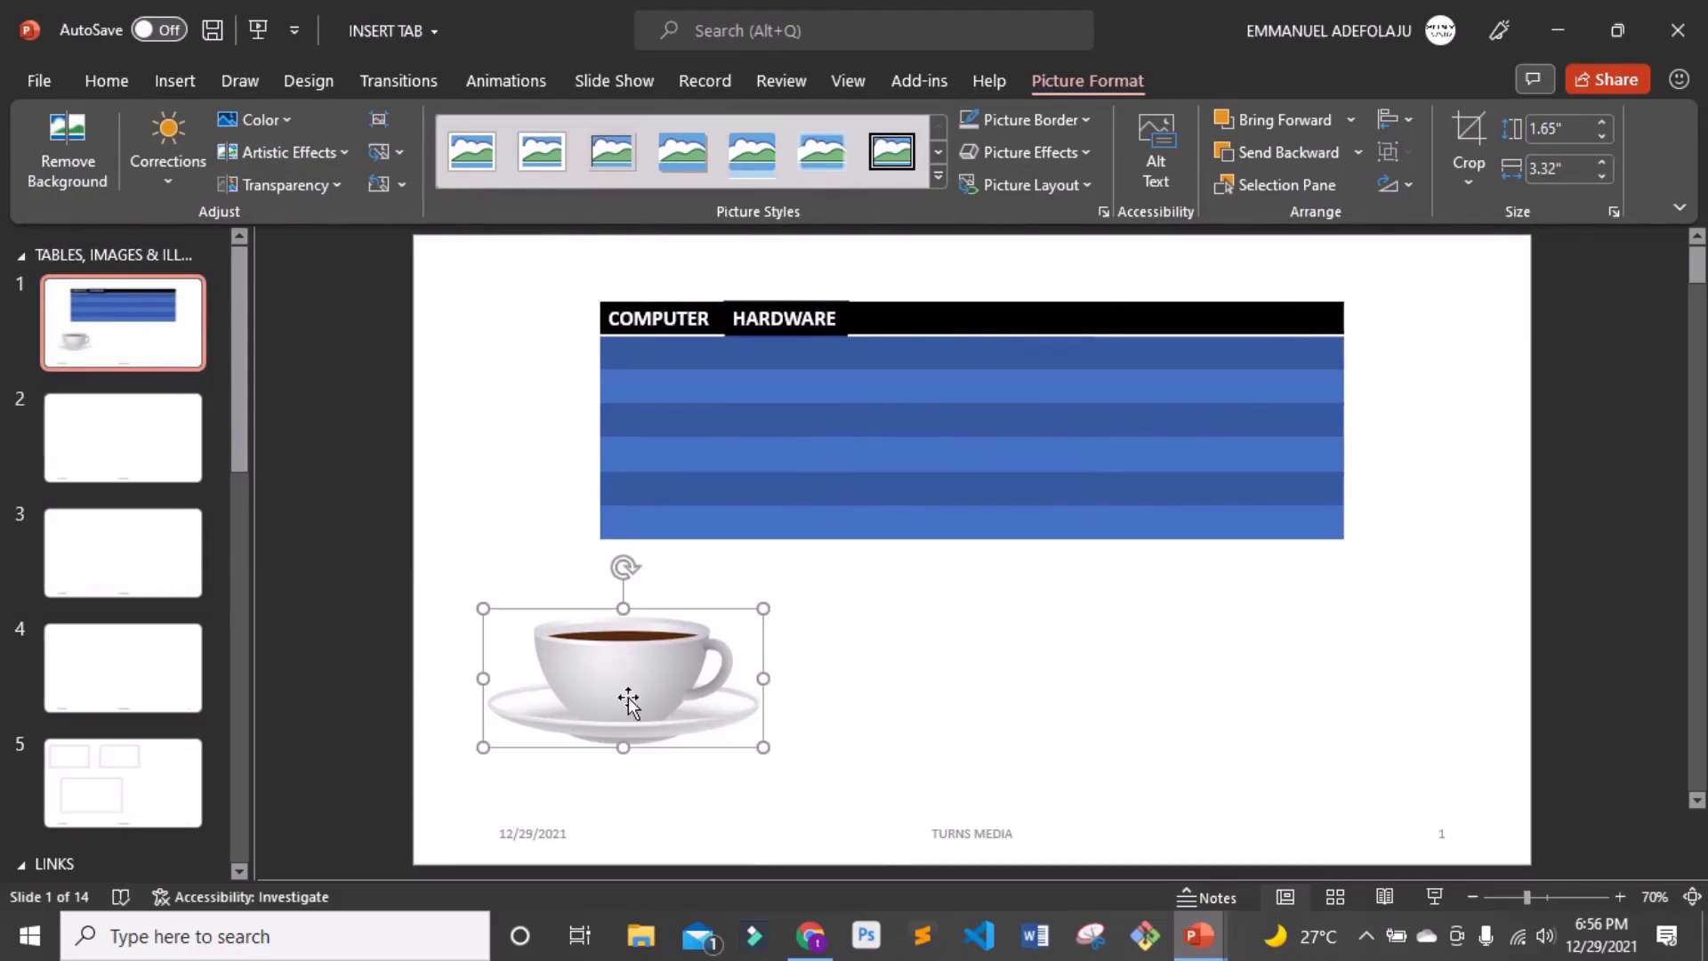
- Look through the available picture styles and picture layouts for the coffee cup picture without applying any
mouse_move(647, 700)
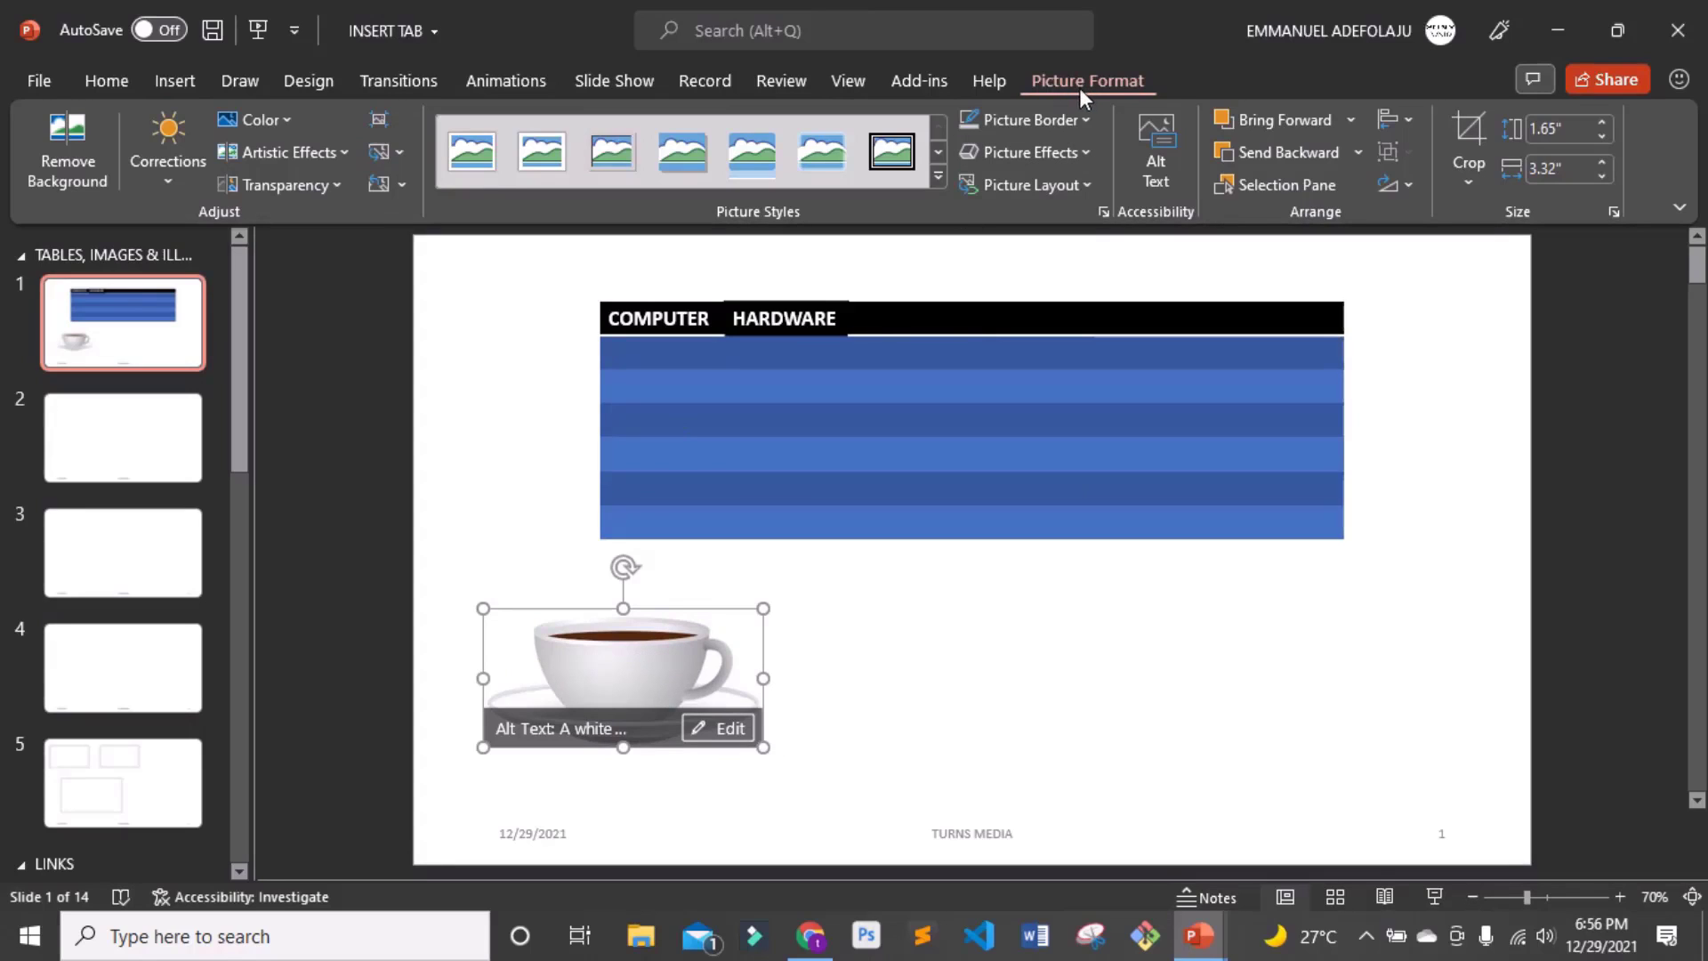
click(937, 175)
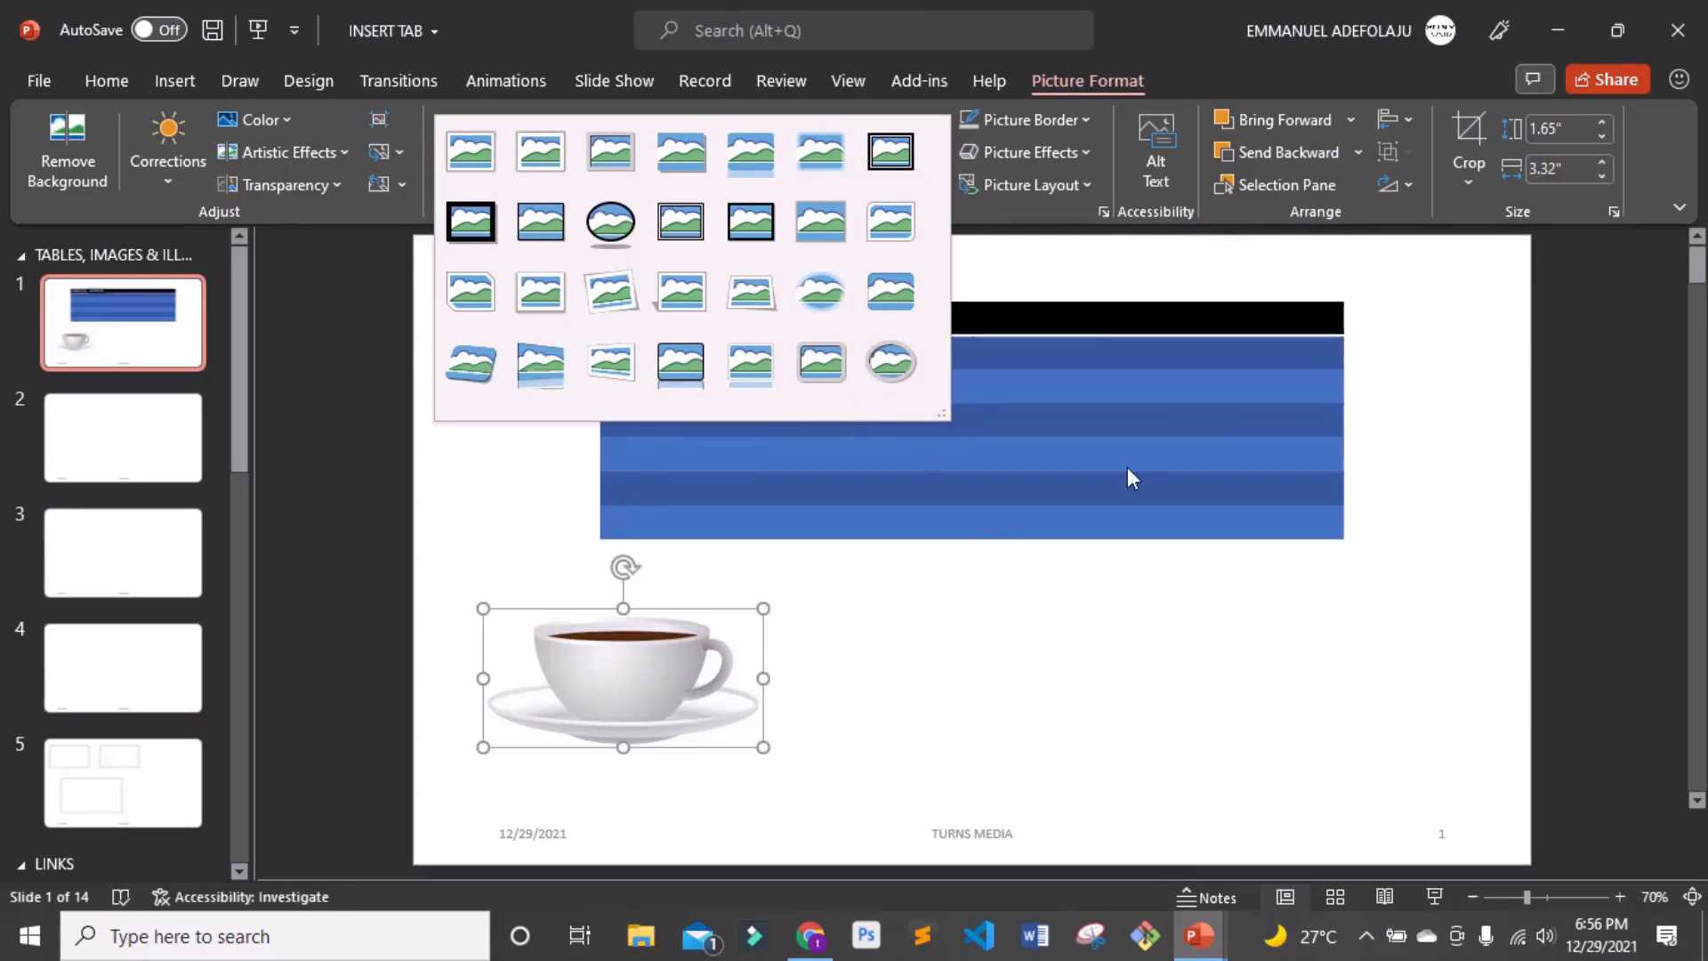
key(Escape)
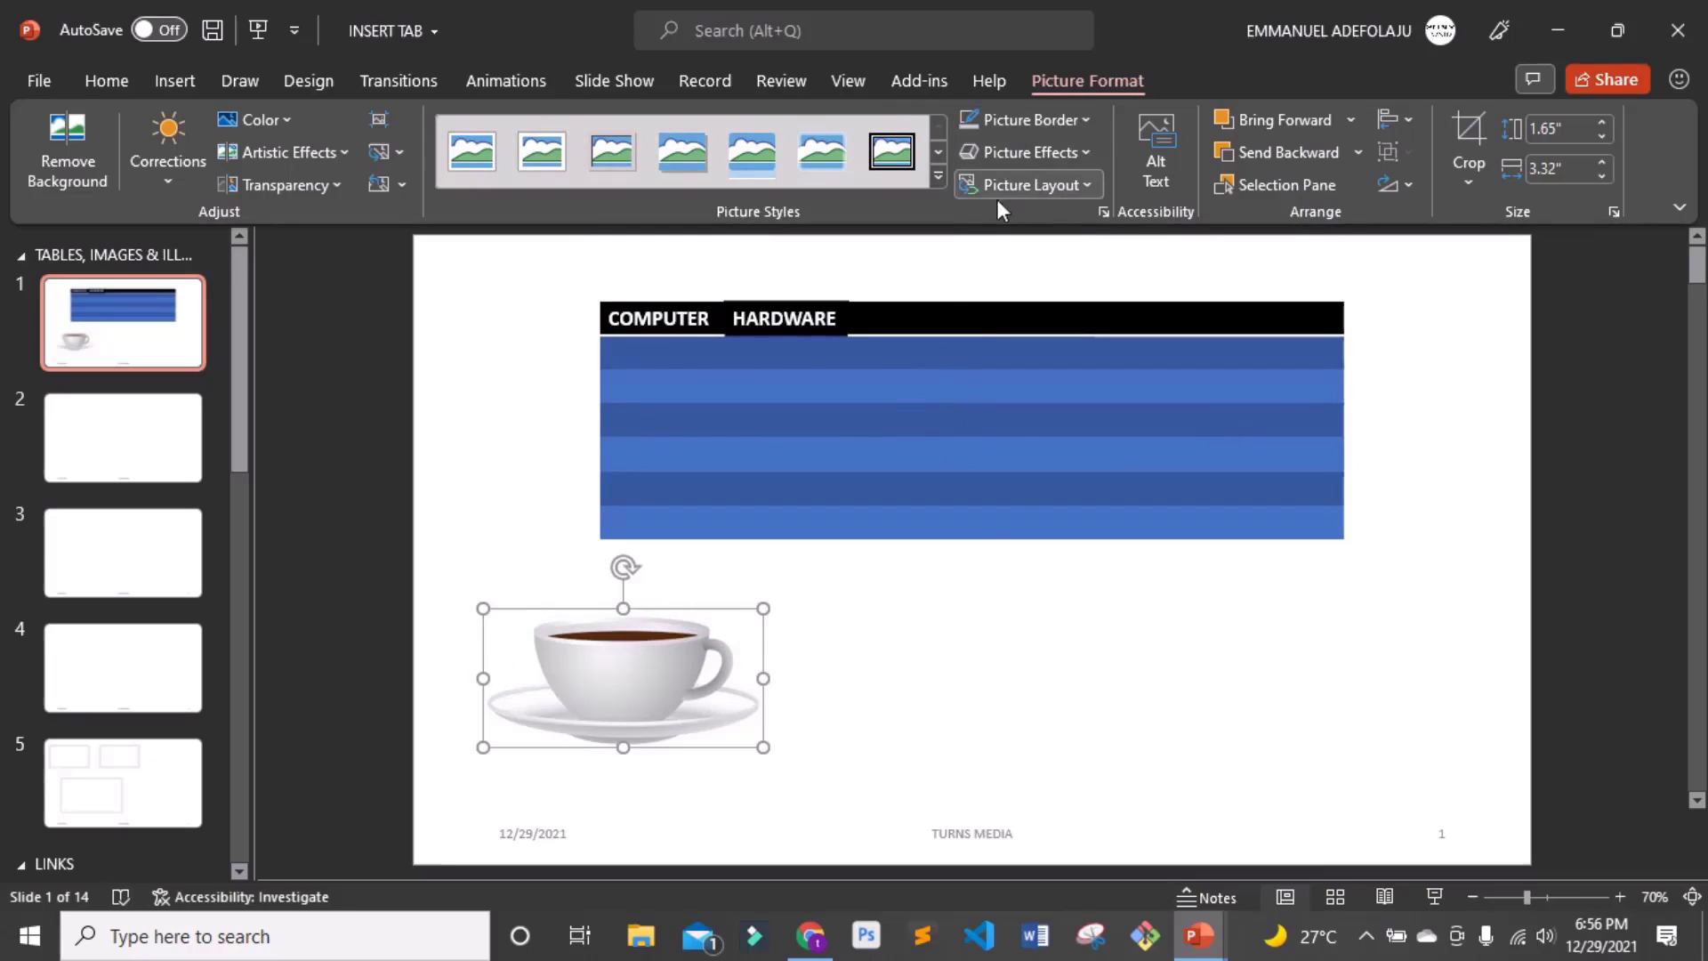
click(1075, 187)
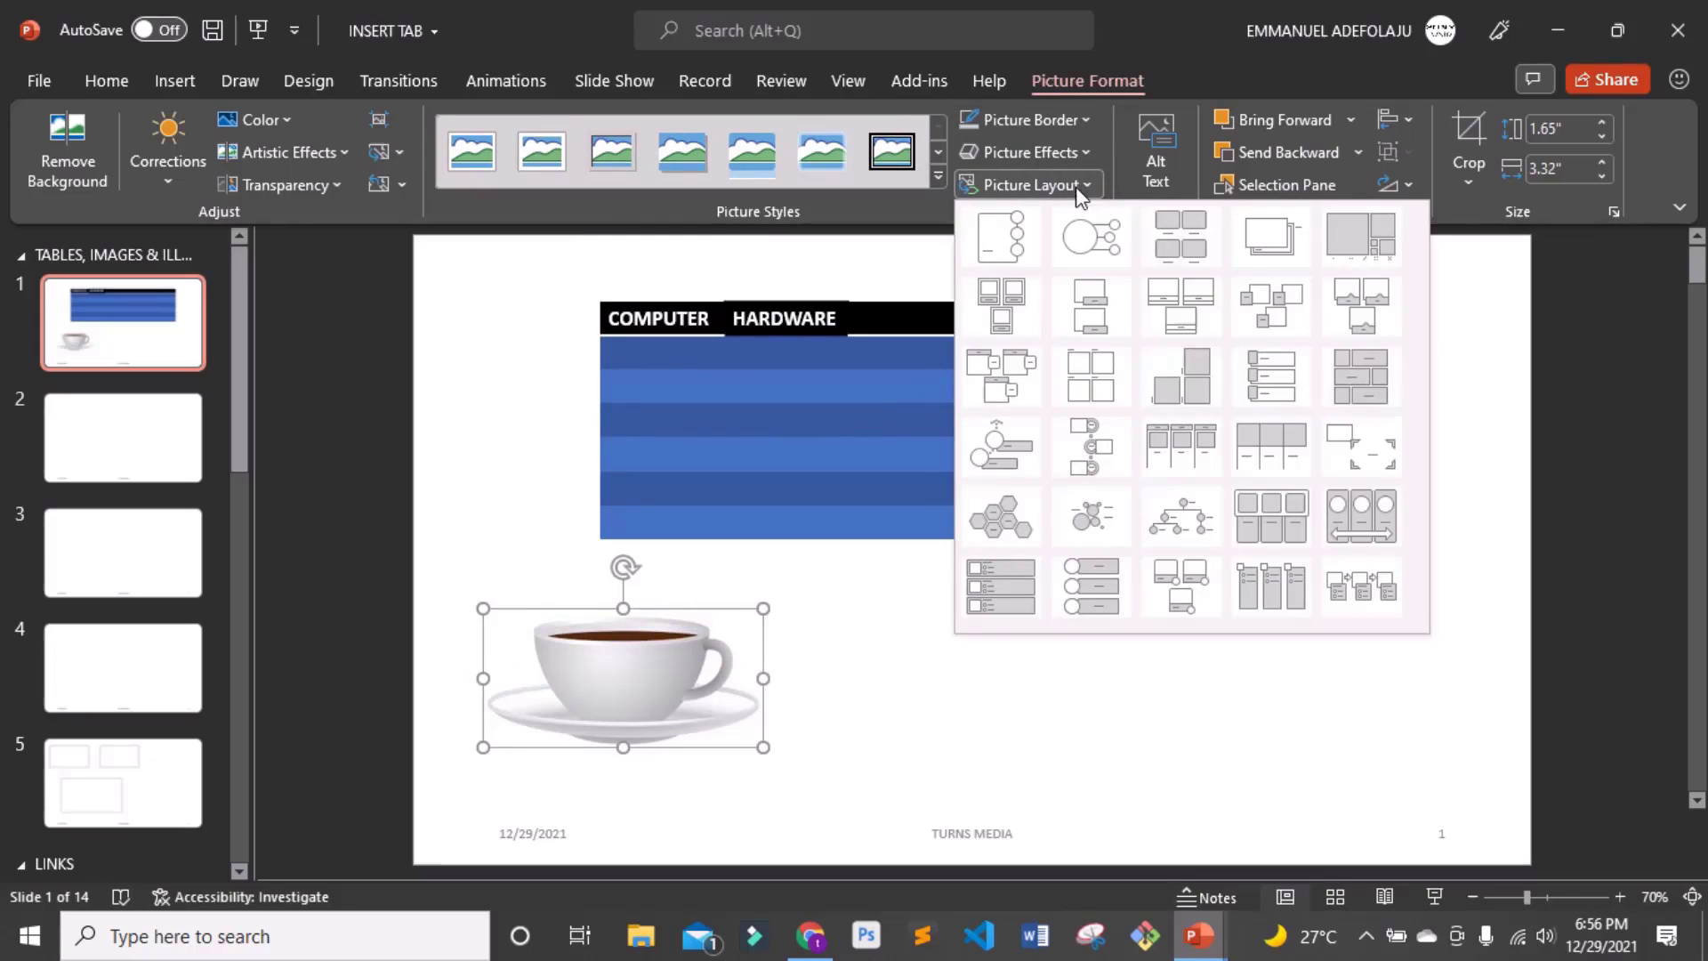
key(Escape)
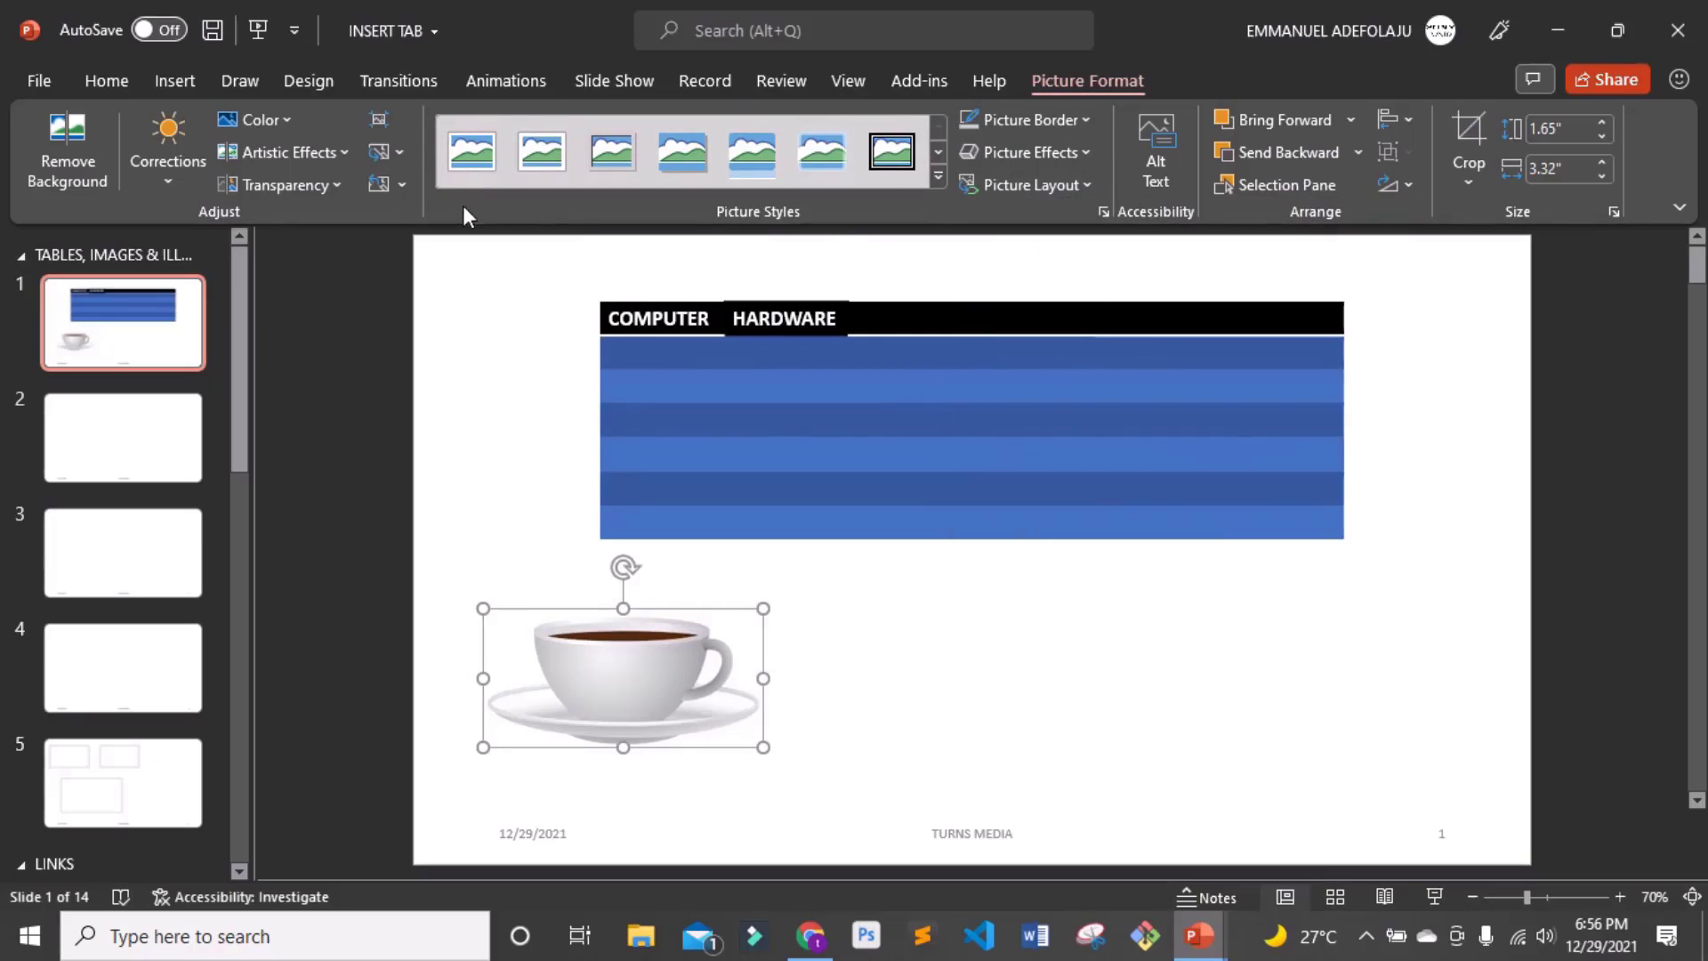
- Remove the background of the coffee cup picture, marking the saucer and the cup's rim as areas to keep, and keep the changes
click(82, 141)
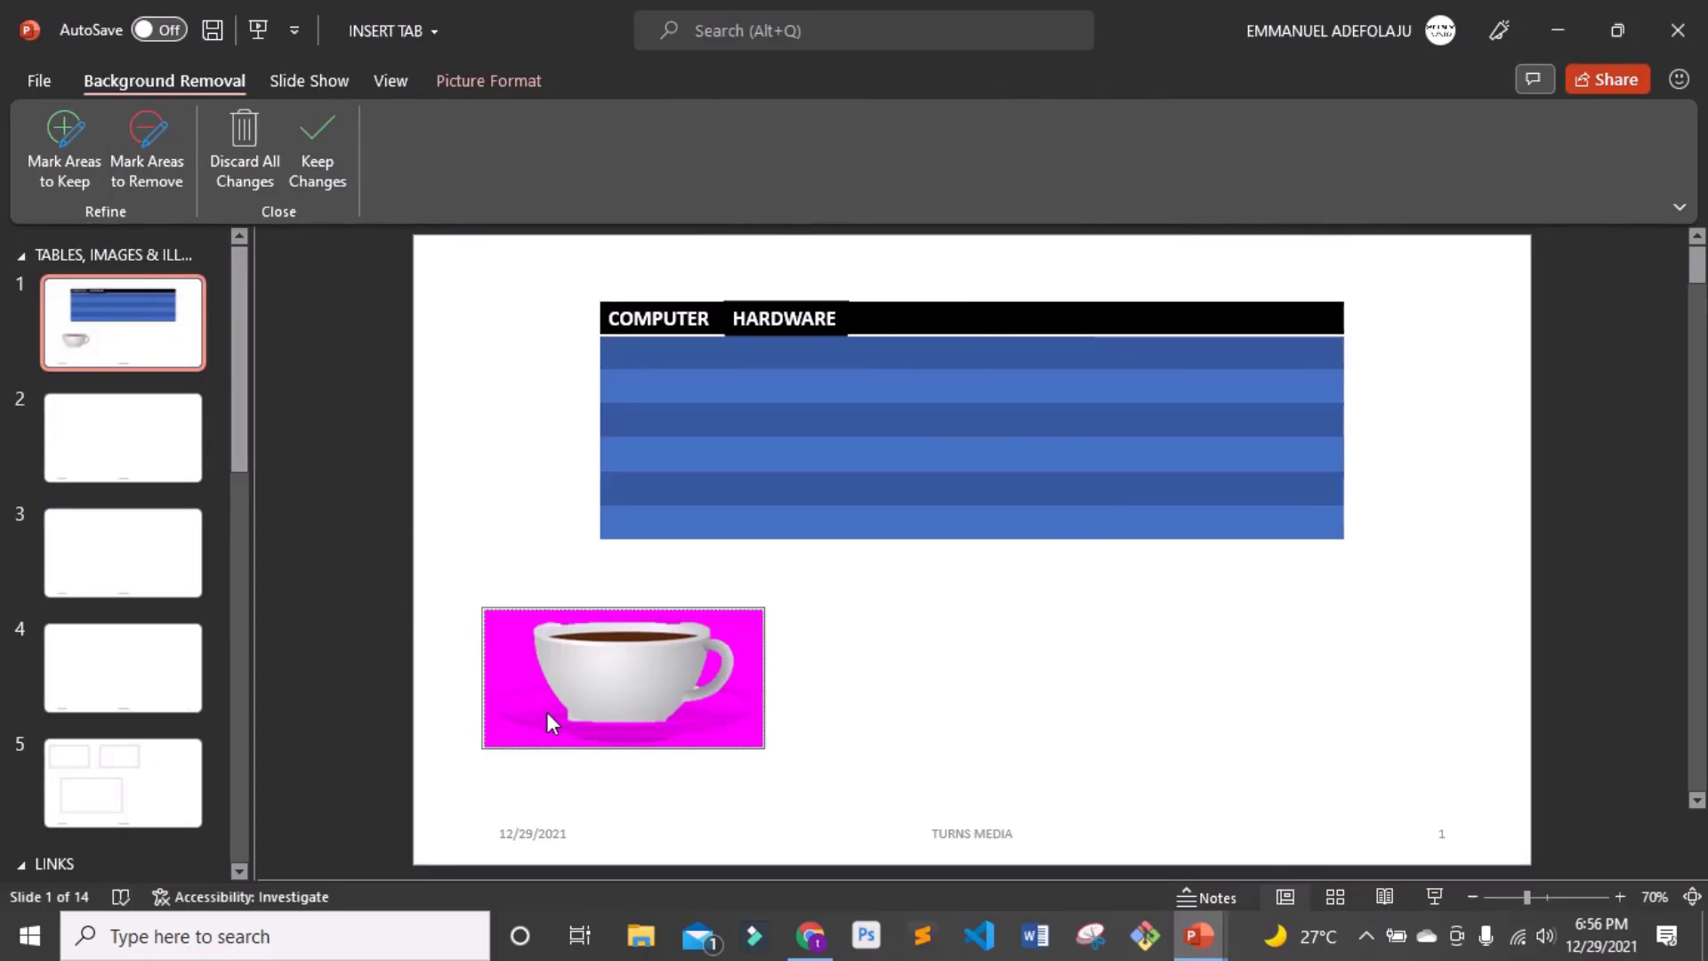
click(64, 152)
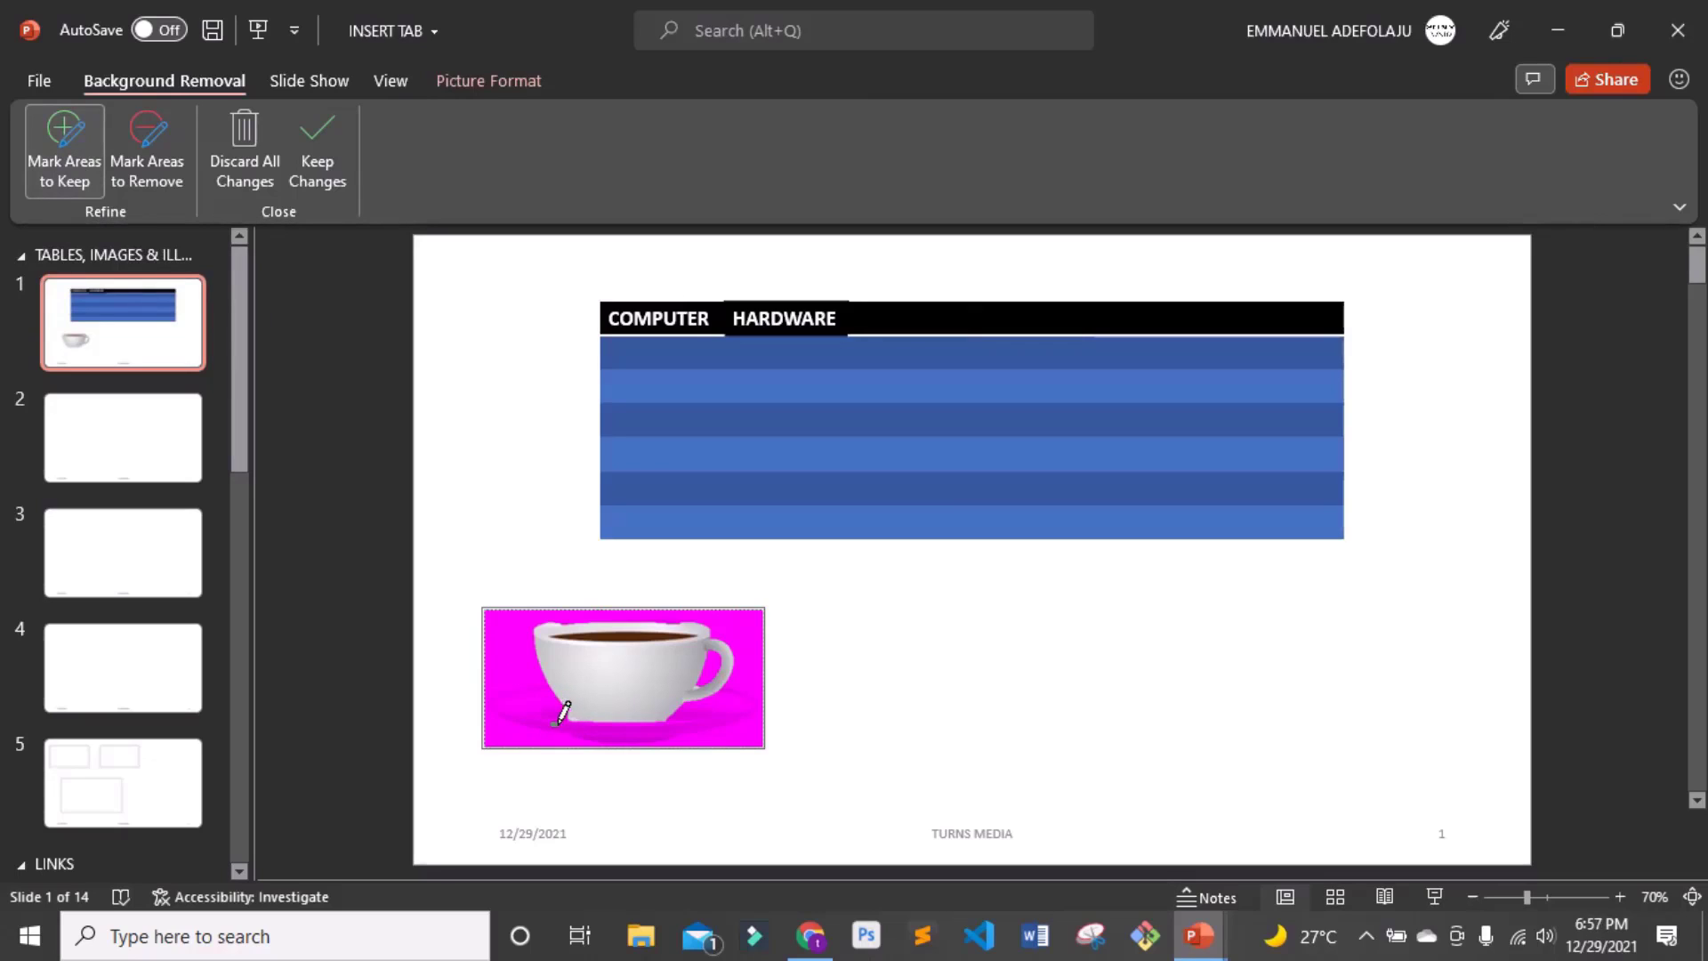
drag(556, 722, 635, 722)
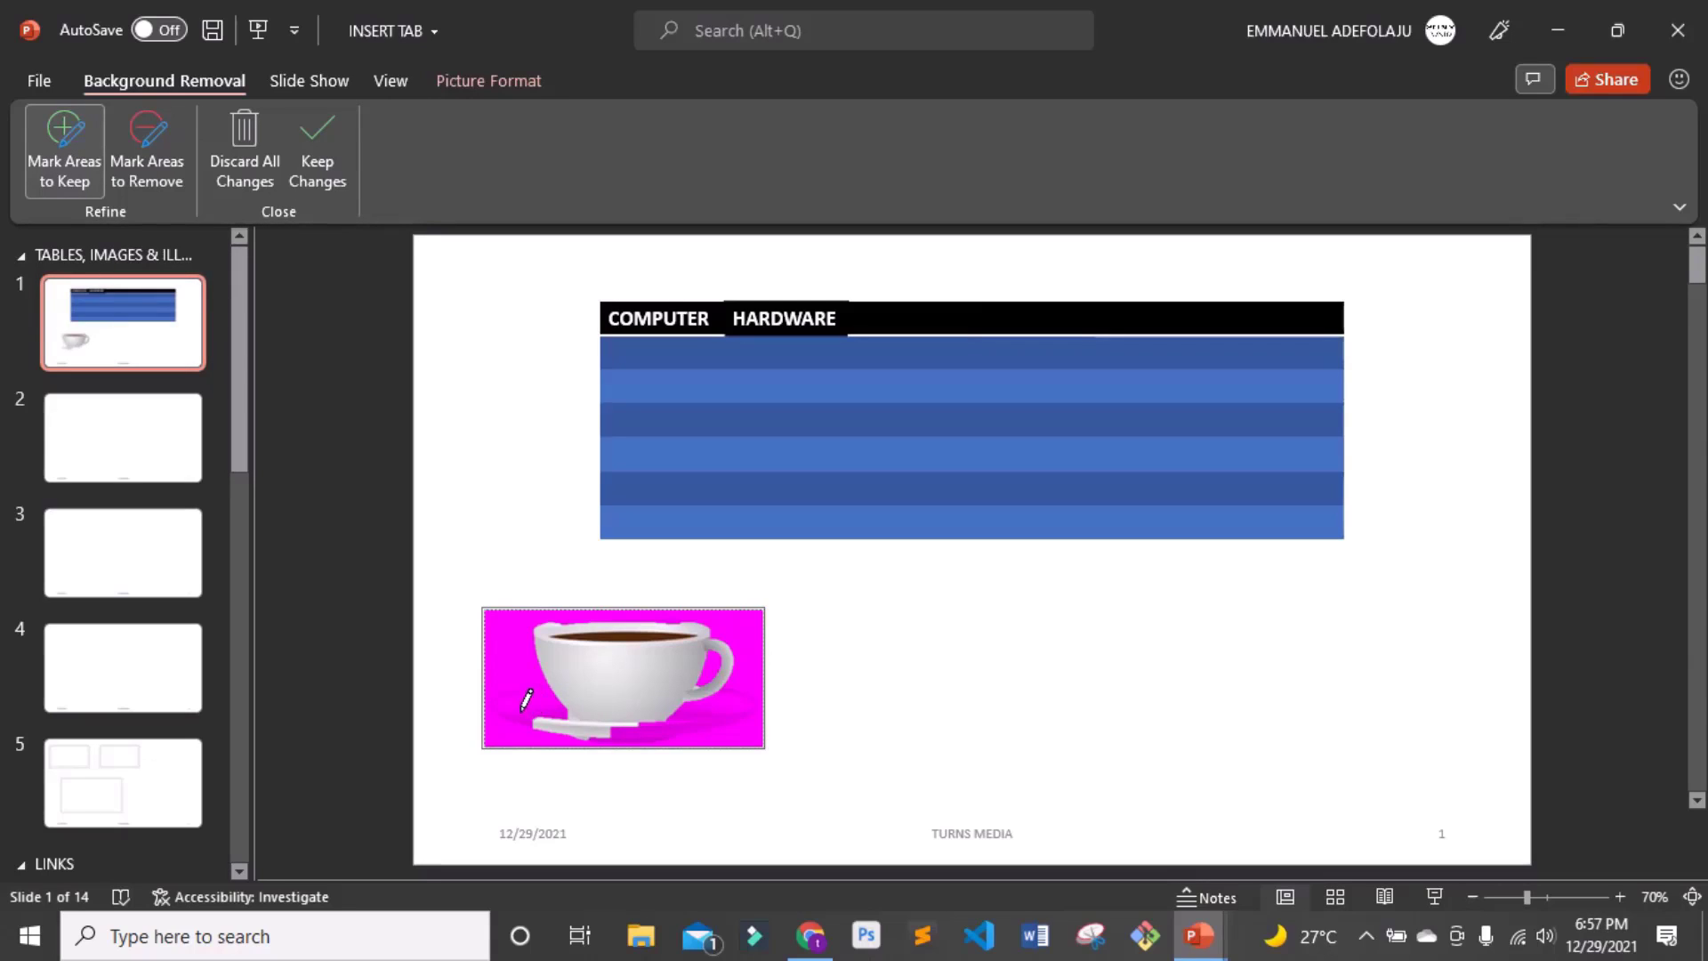
mouse_move(520, 700)
mouse_down()
mouse_move(545, 712)
mouse_move(518, 694)
mouse_up()
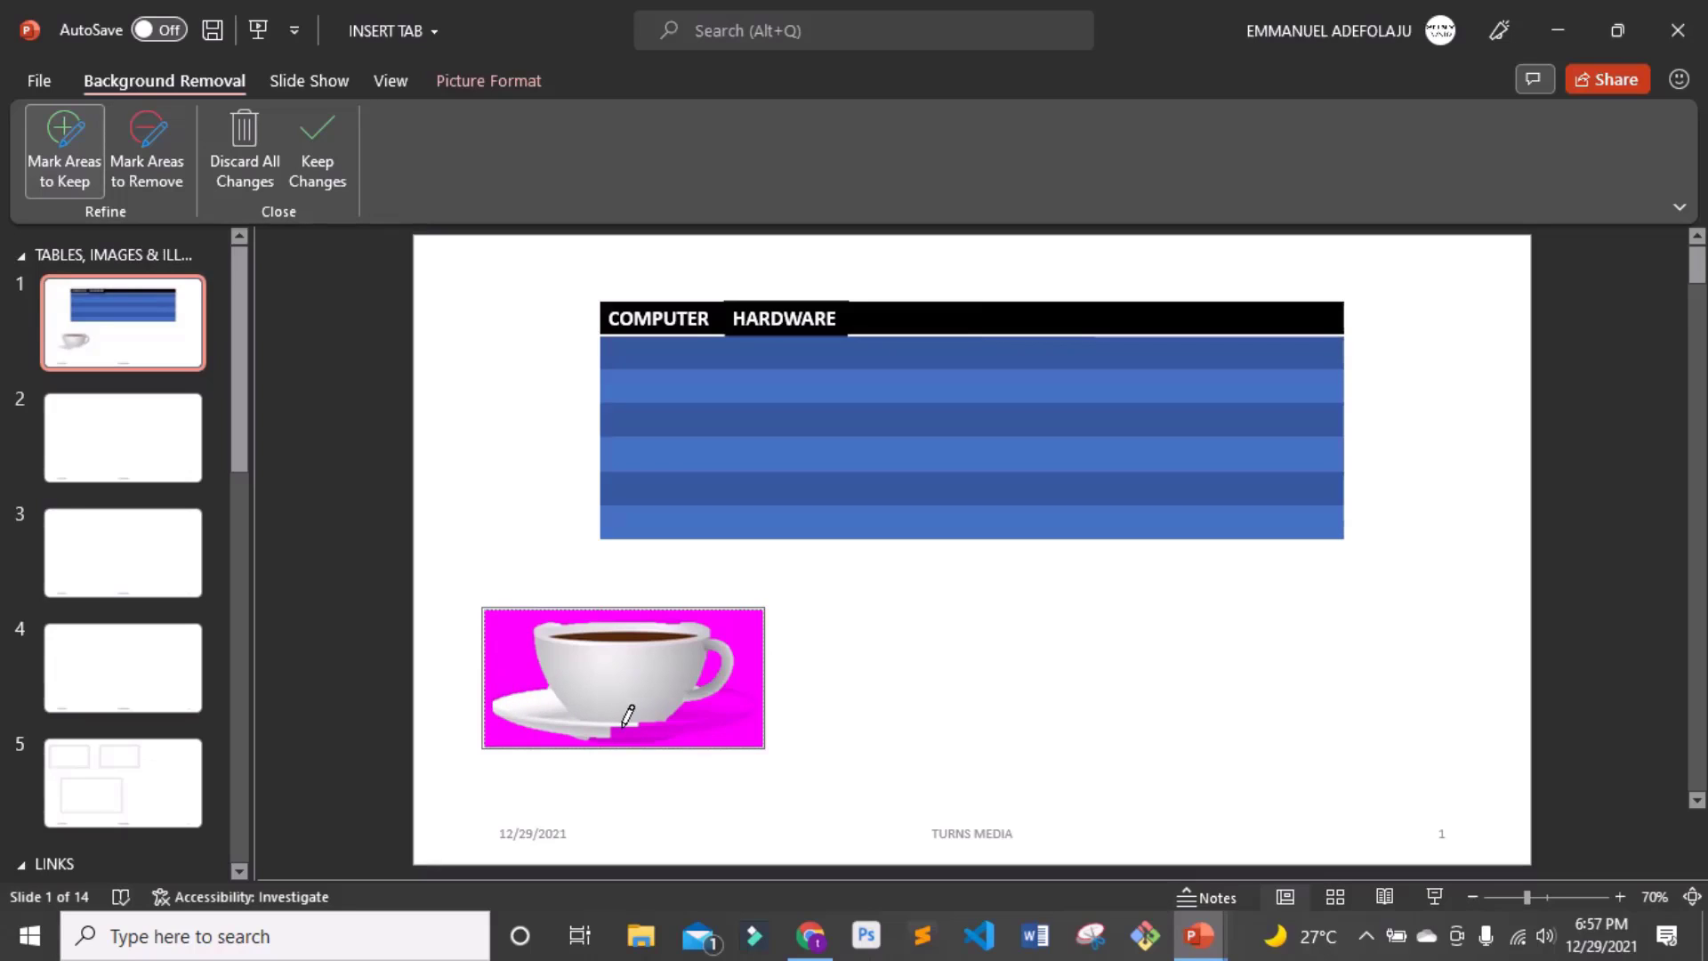
drag(629, 714, 752, 693)
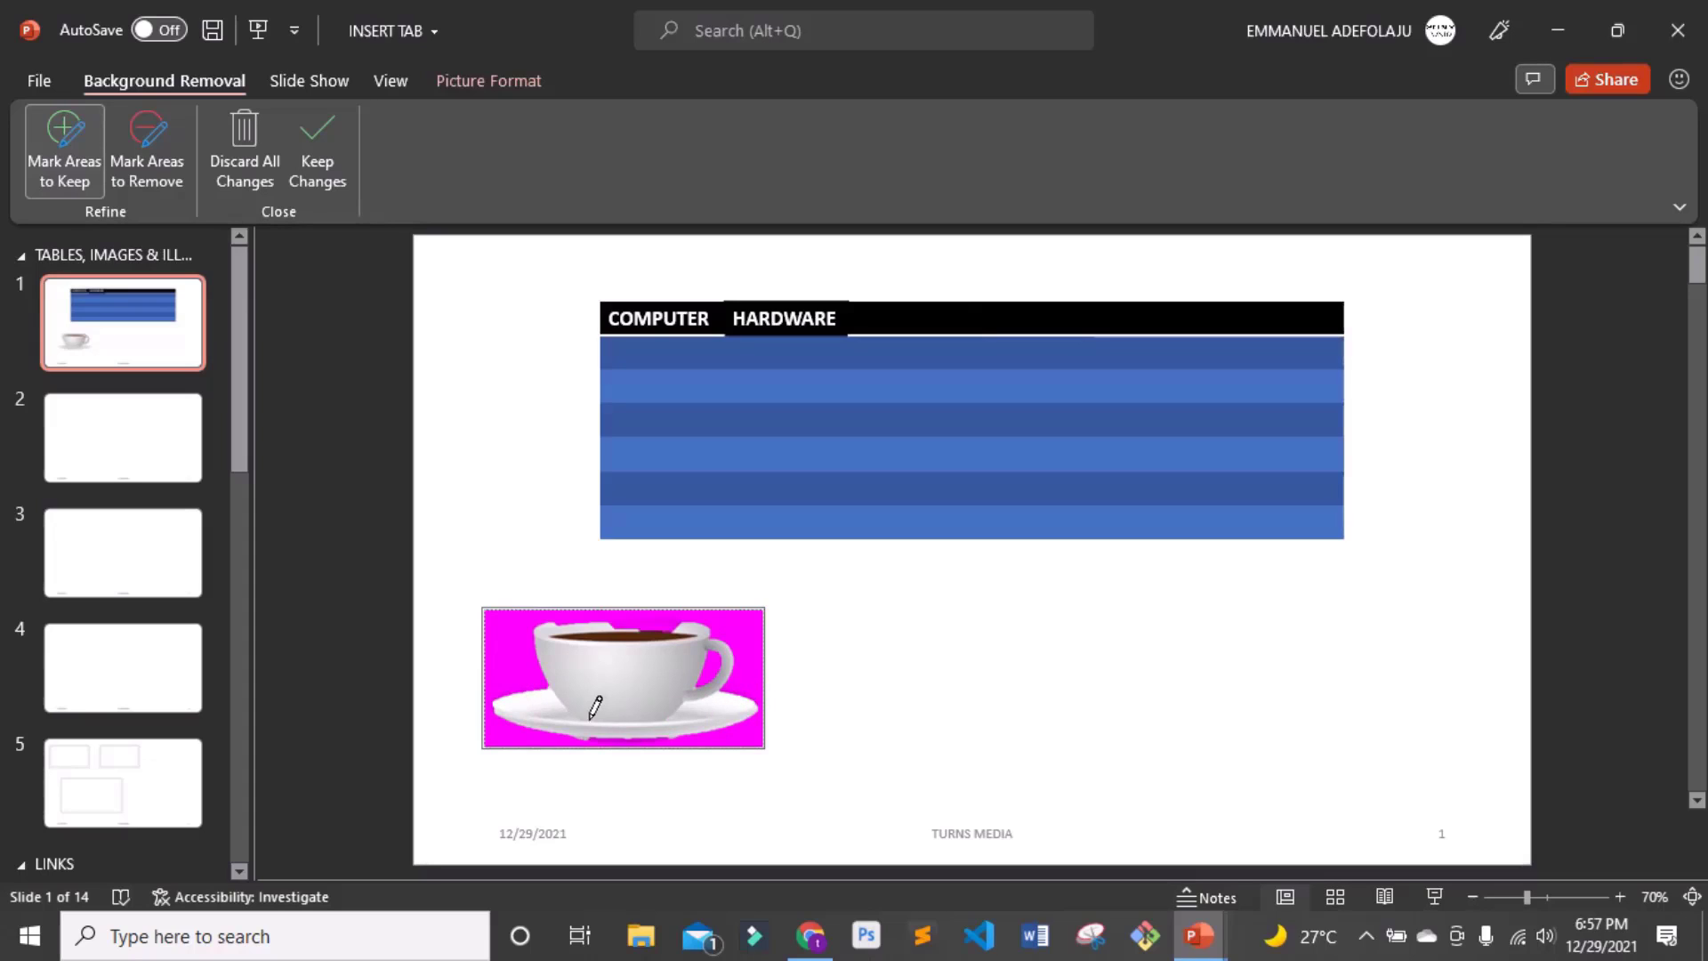
click(673, 624)
click(320, 176)
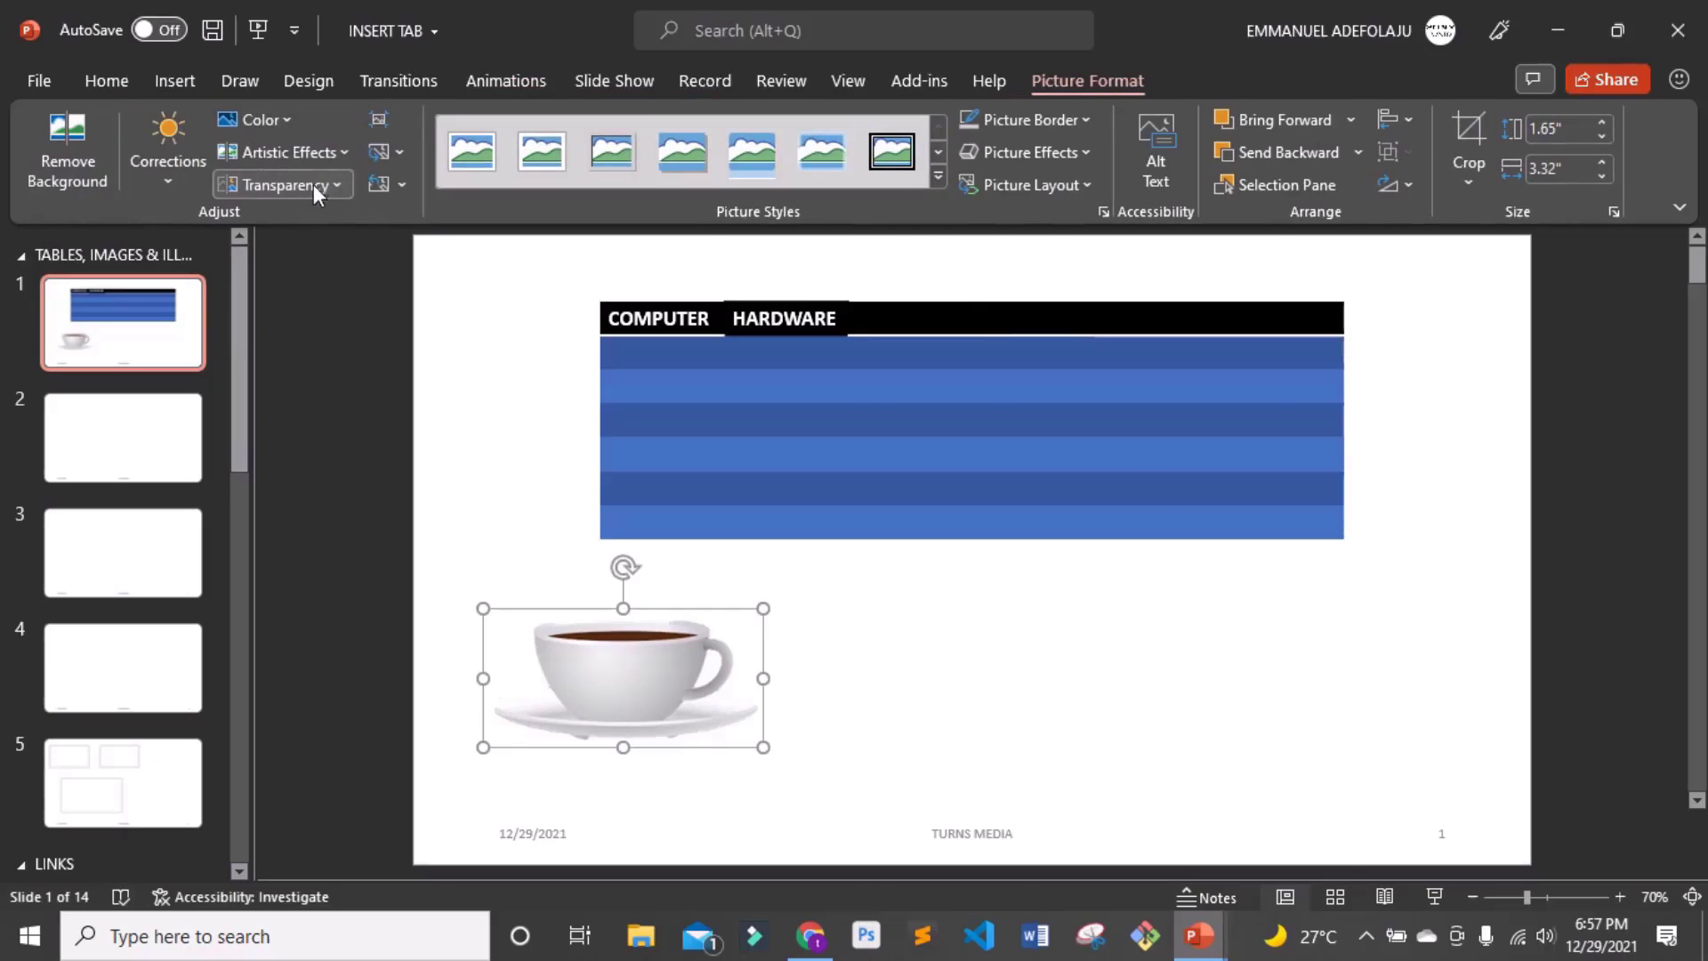
- Shift the cup picture slightly to the left on the slide, and recolor it with the dark yellow variation
drag(602, 703, 629, 677)
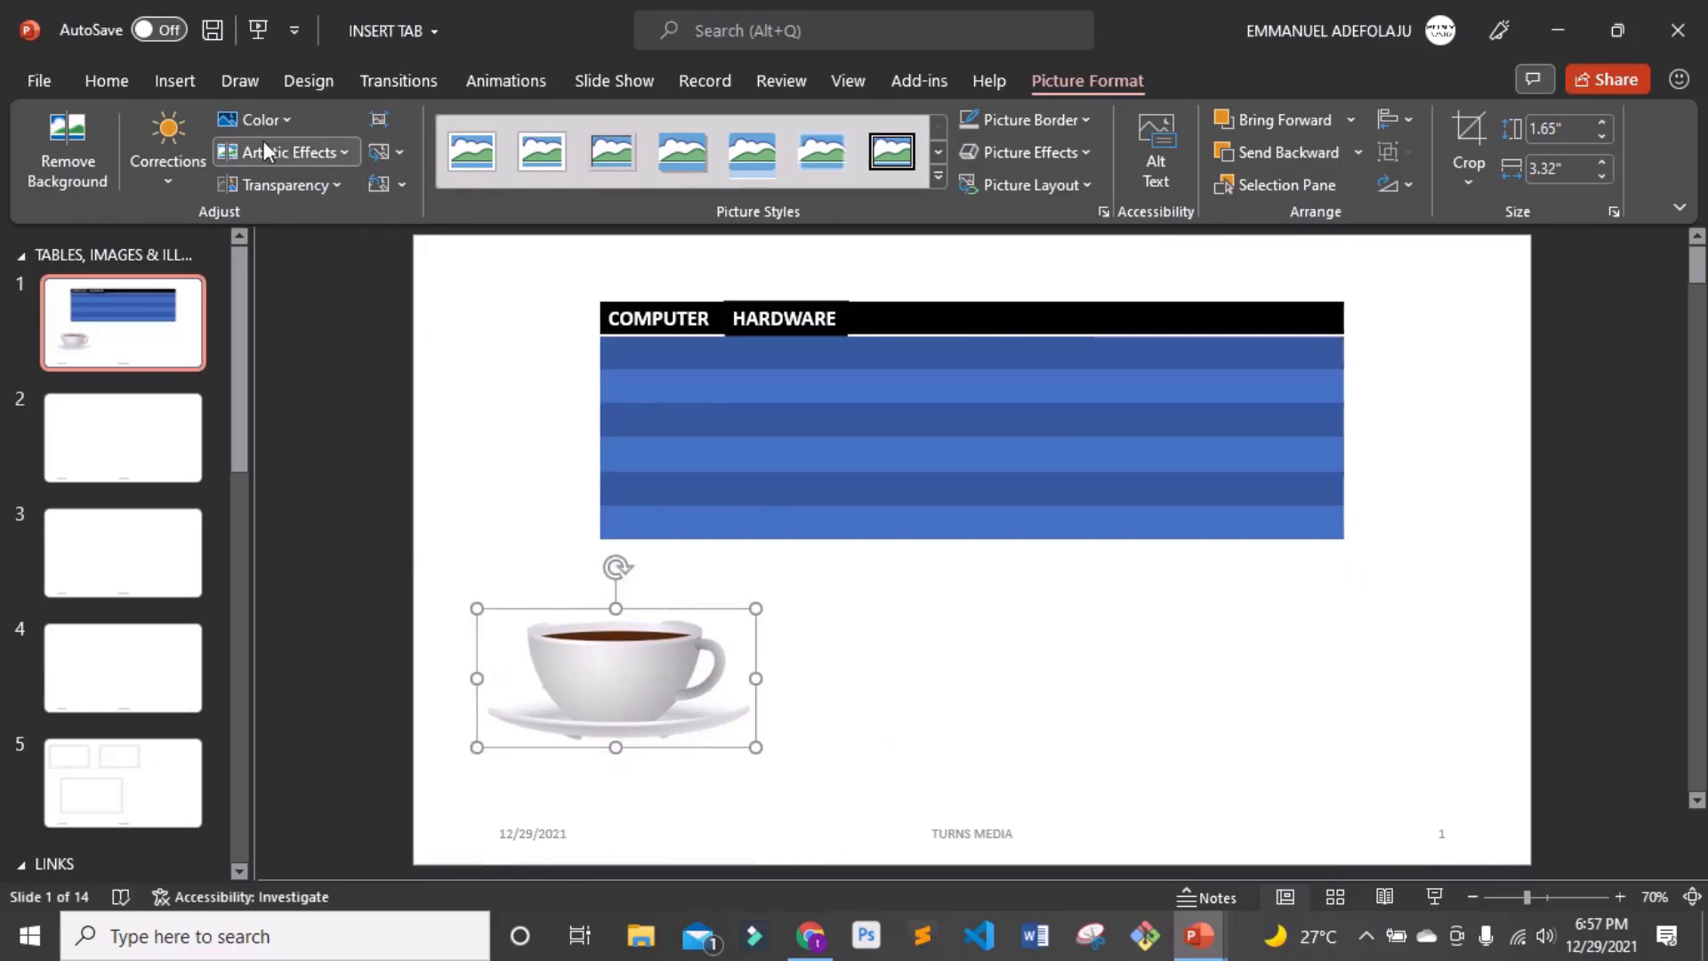
click(288, 128)
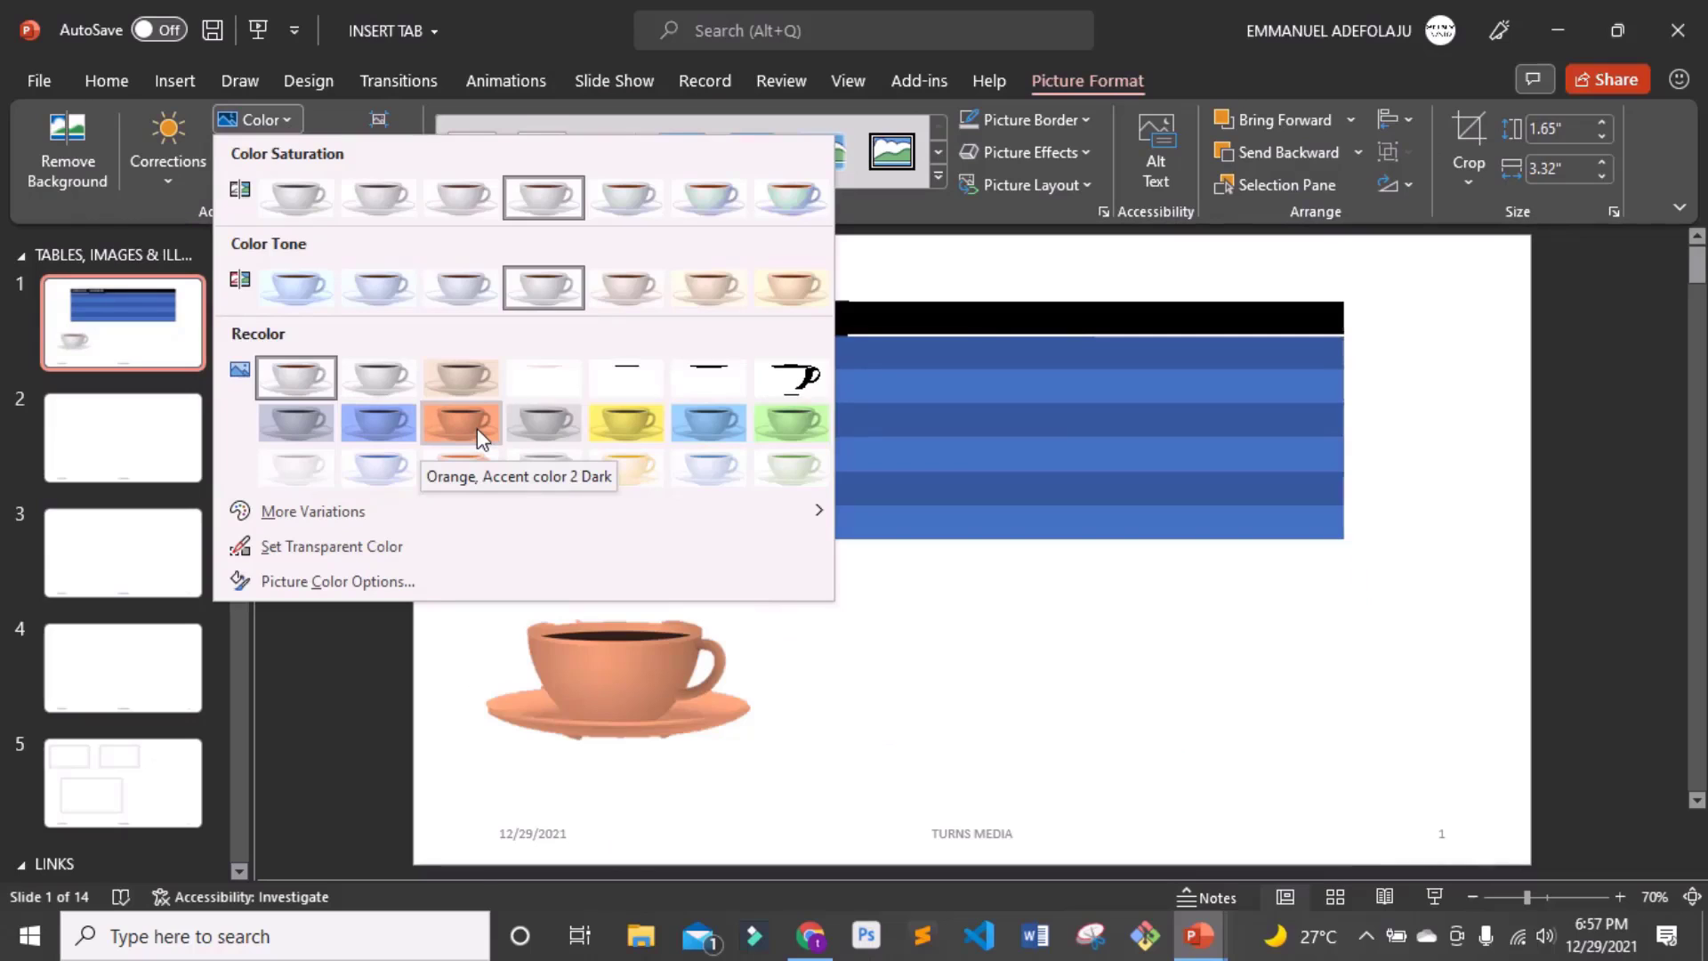
click(627, 422)
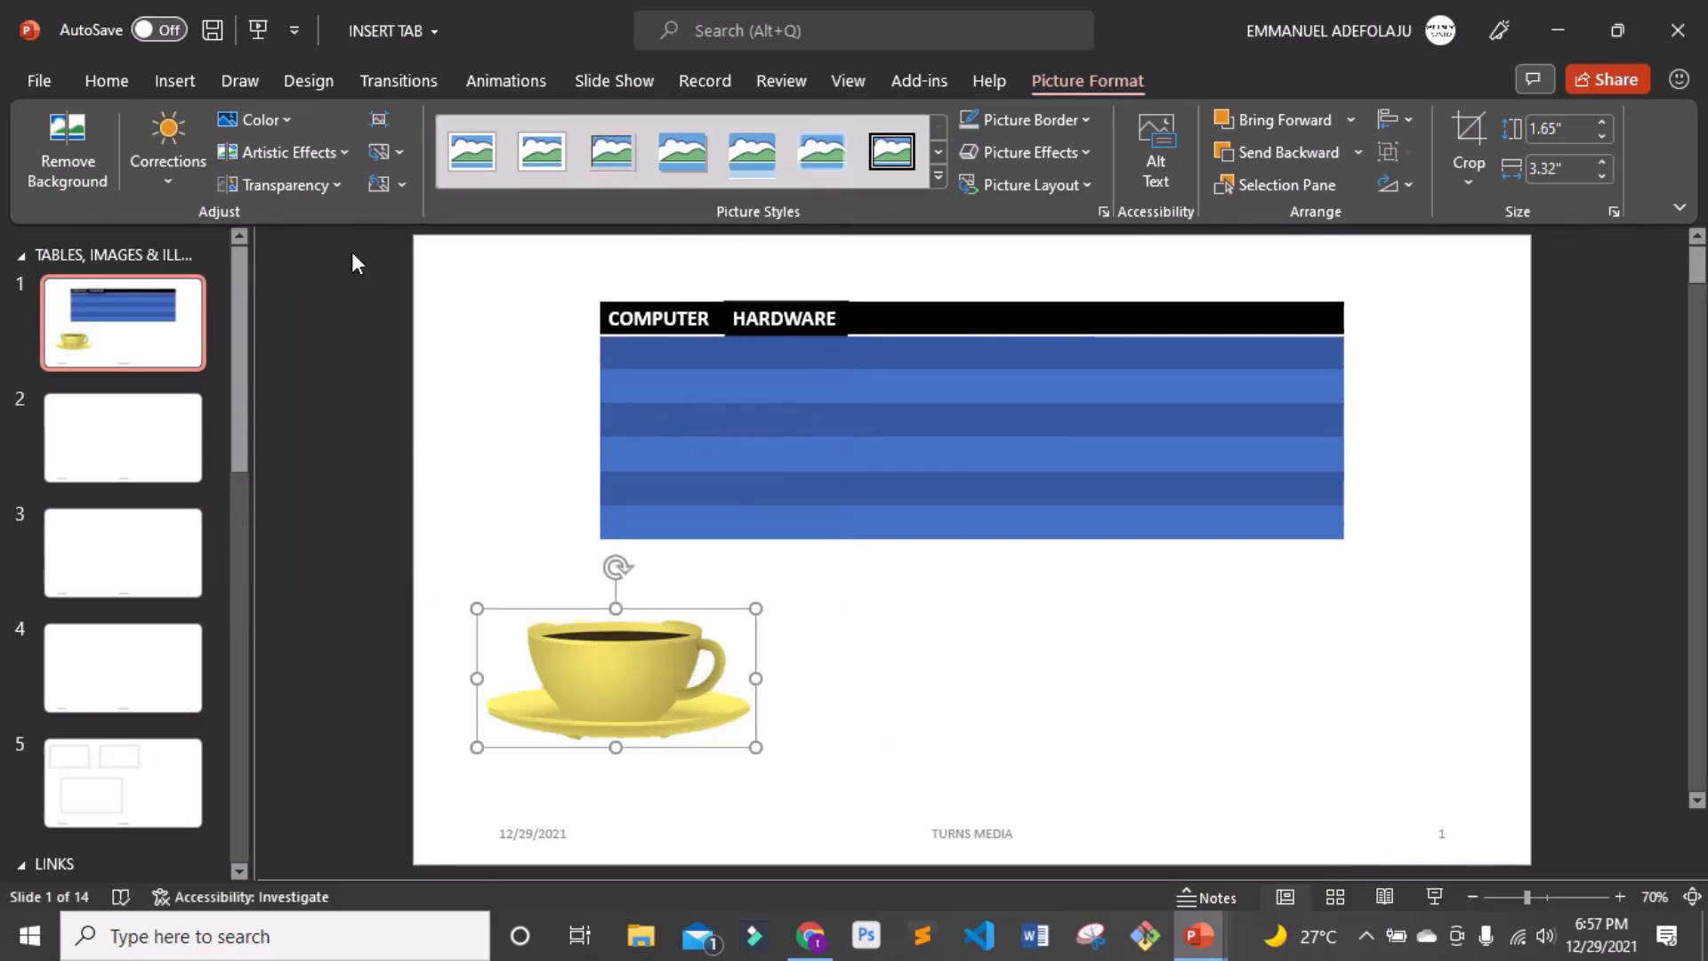
- Apply a low transparency preset to the yellow cup picture, and enlarge it to about 2.25" high and 4.54" wide
click(343, 159)
click(343, 156)
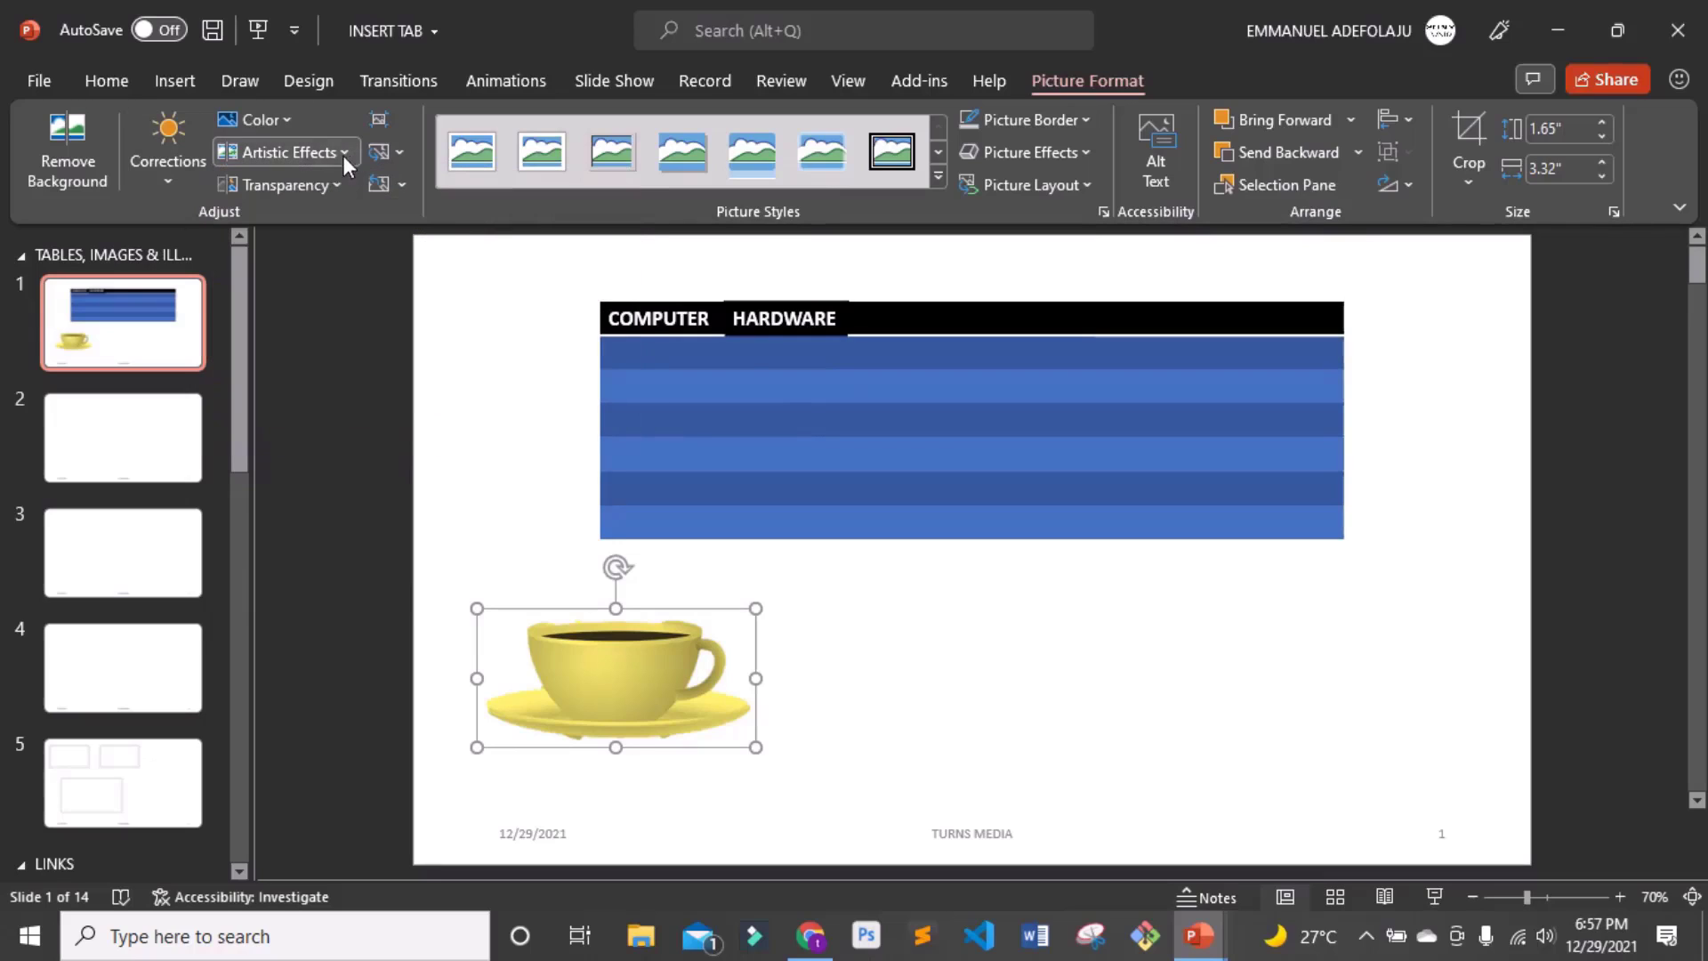
click(333, 196)
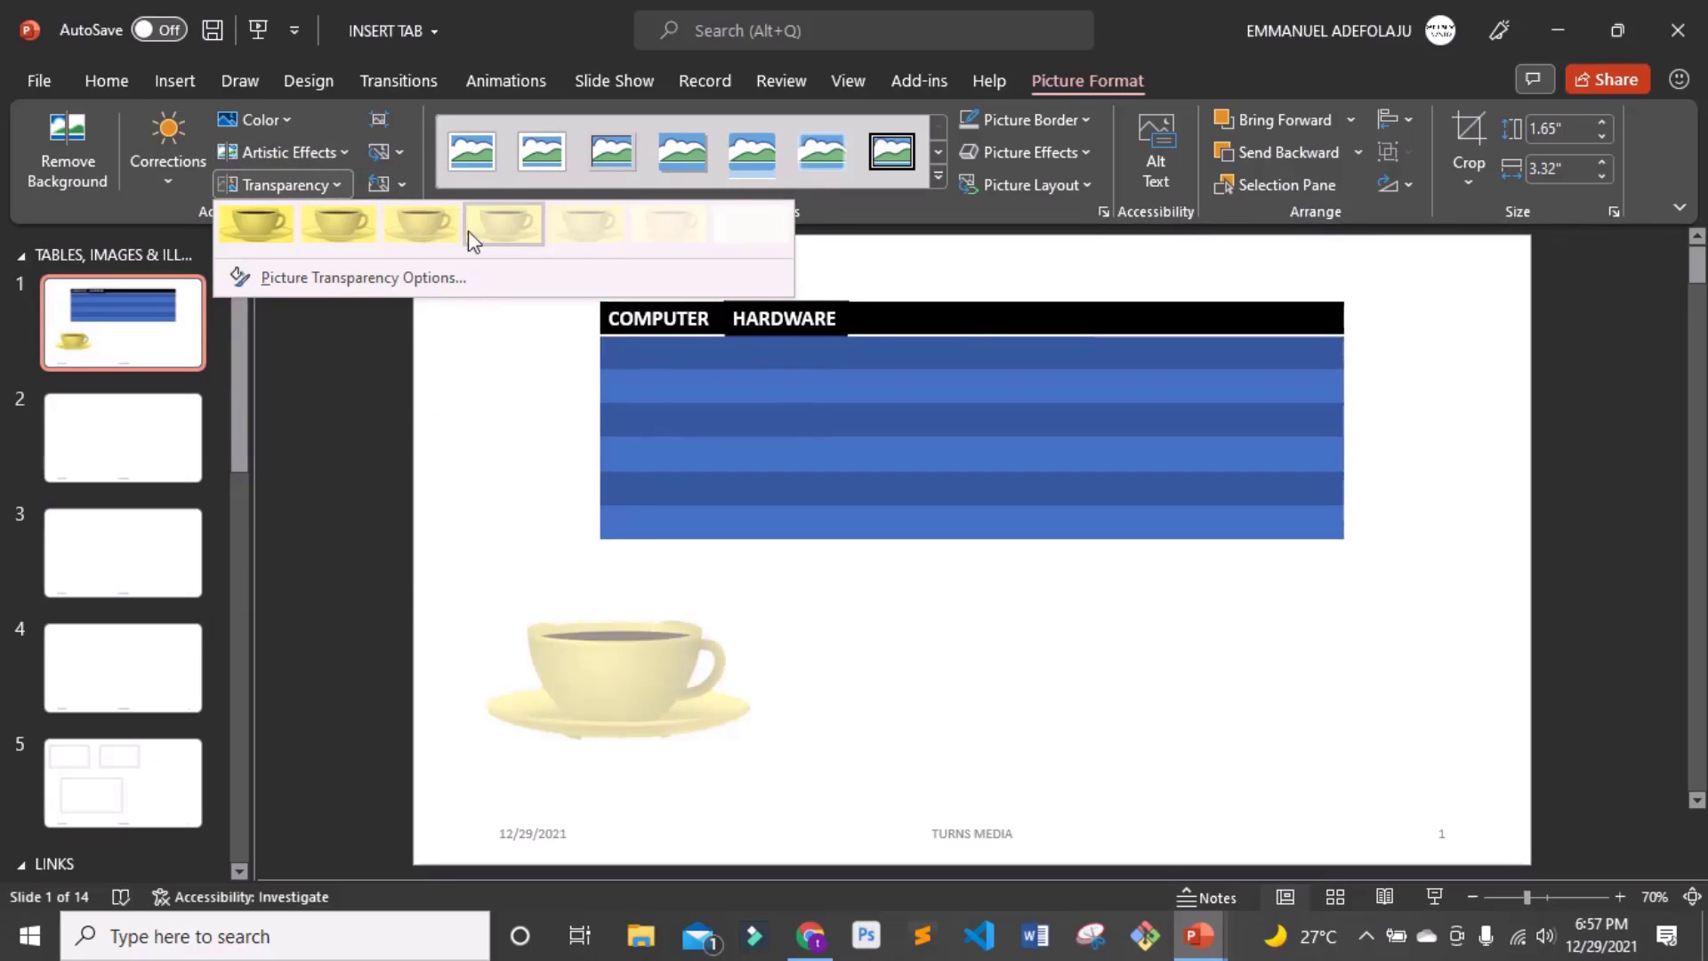
click(255, 227)
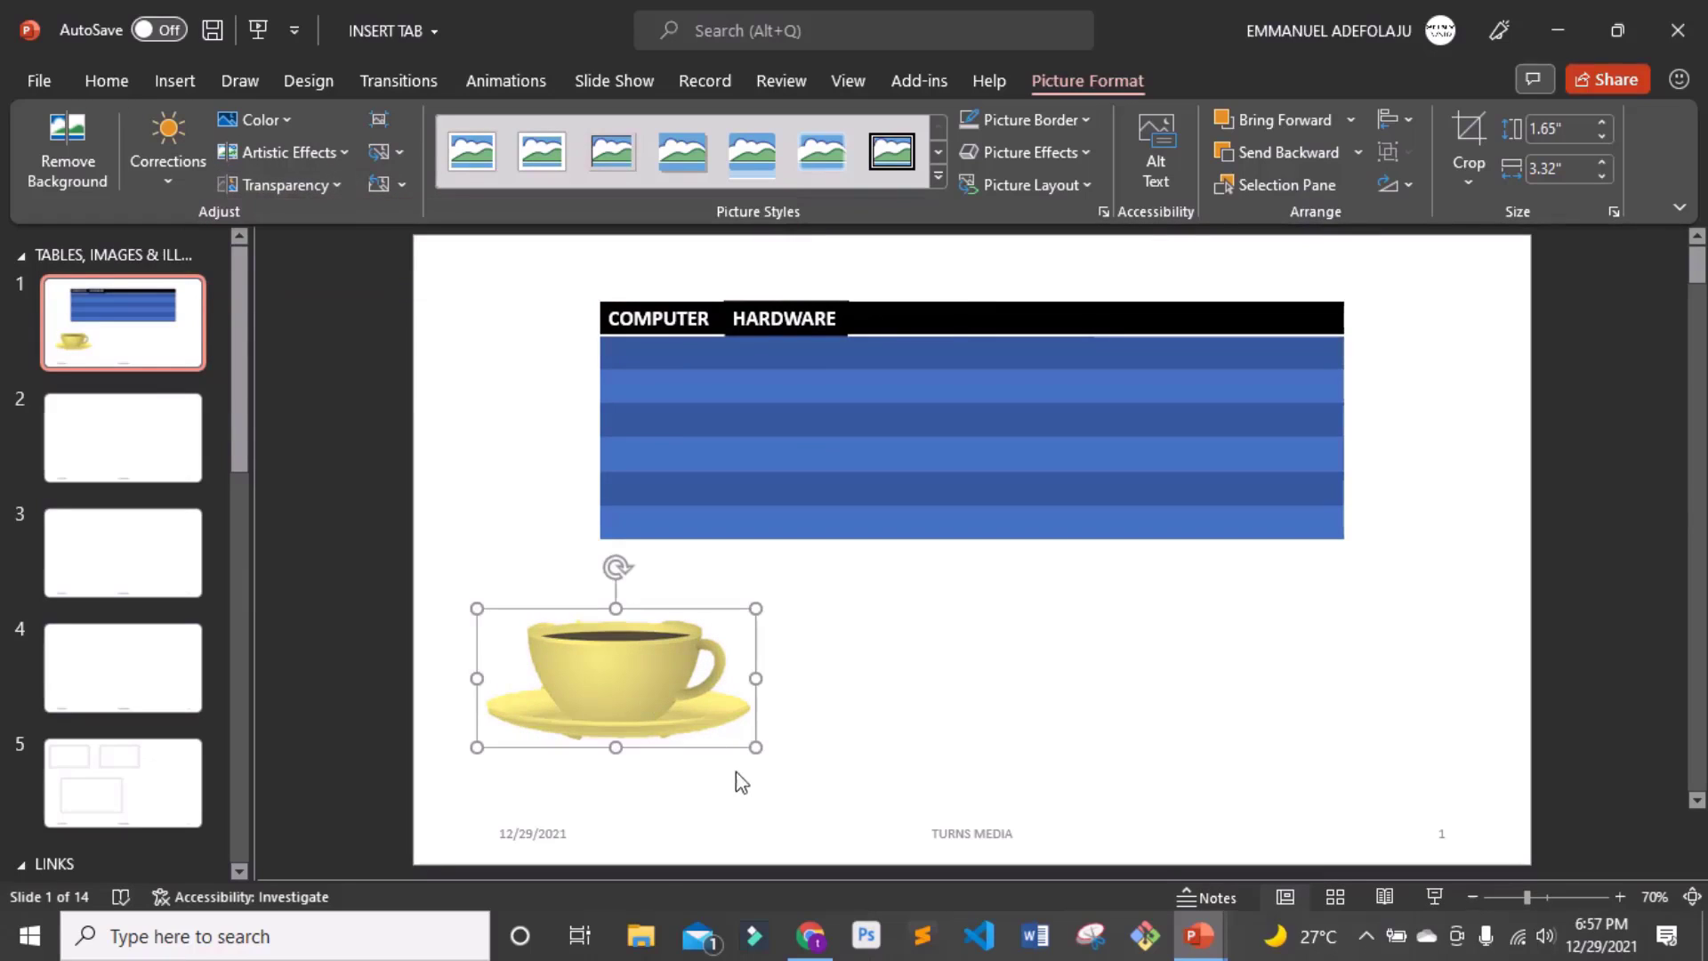
drag(755, 747, 790, 795)
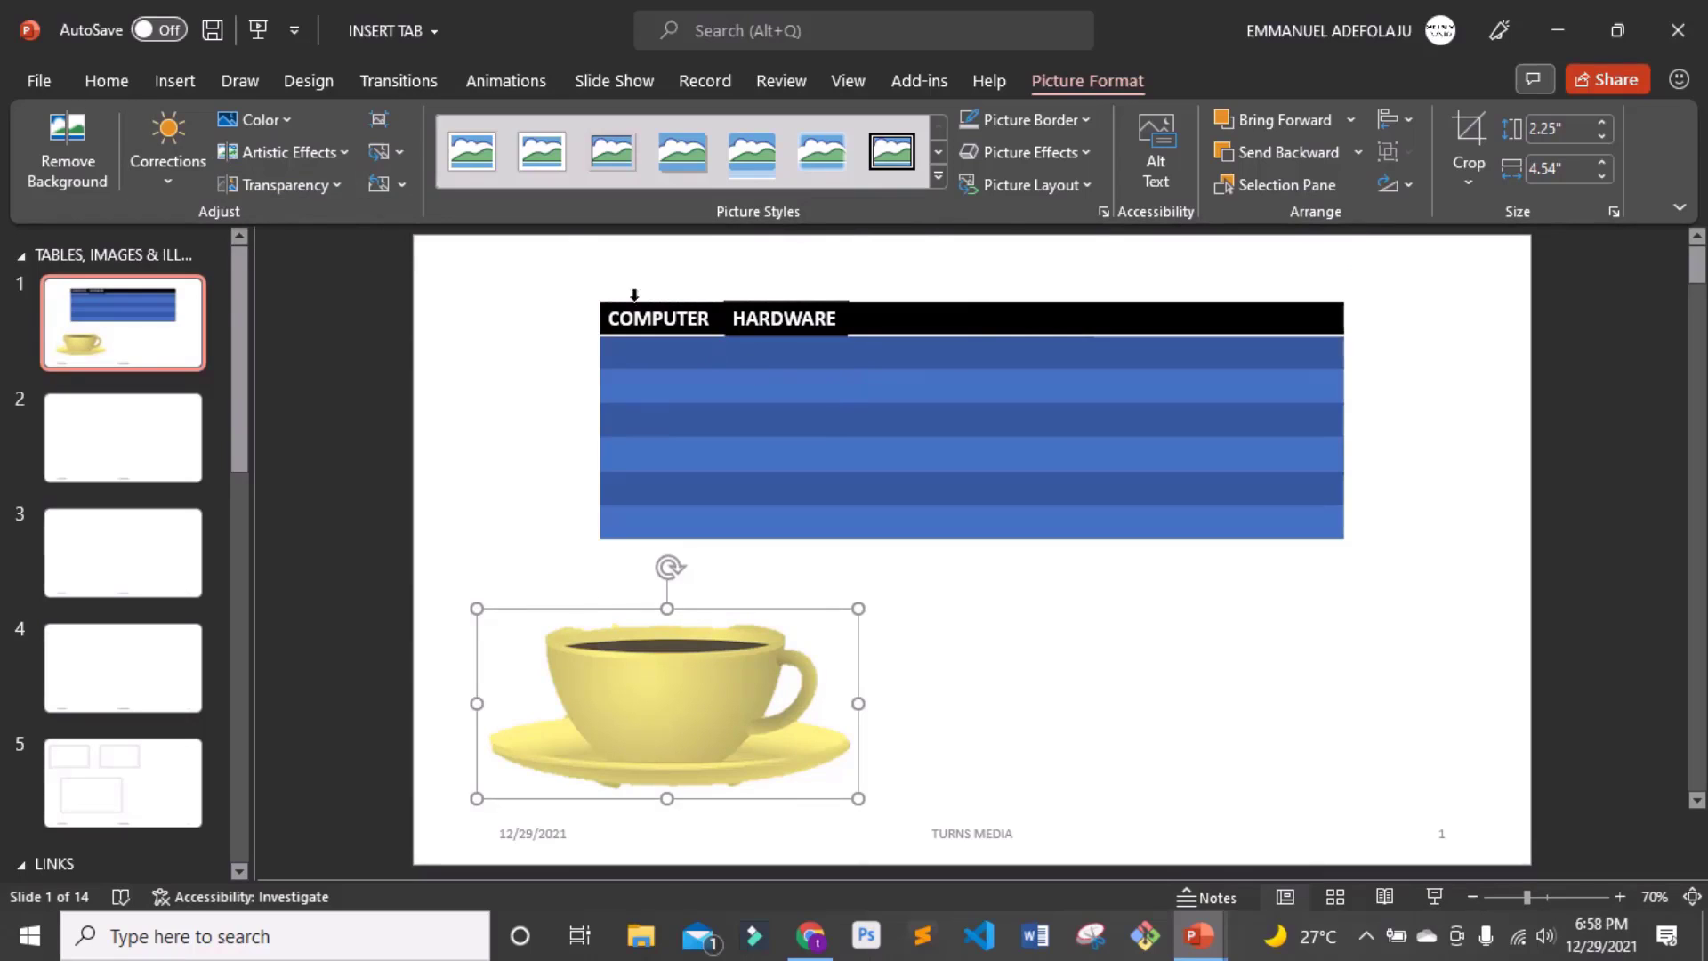
- Search the stock images for COMPUTER, look through the pictures, and close the library without inserting any
click(173, 82)
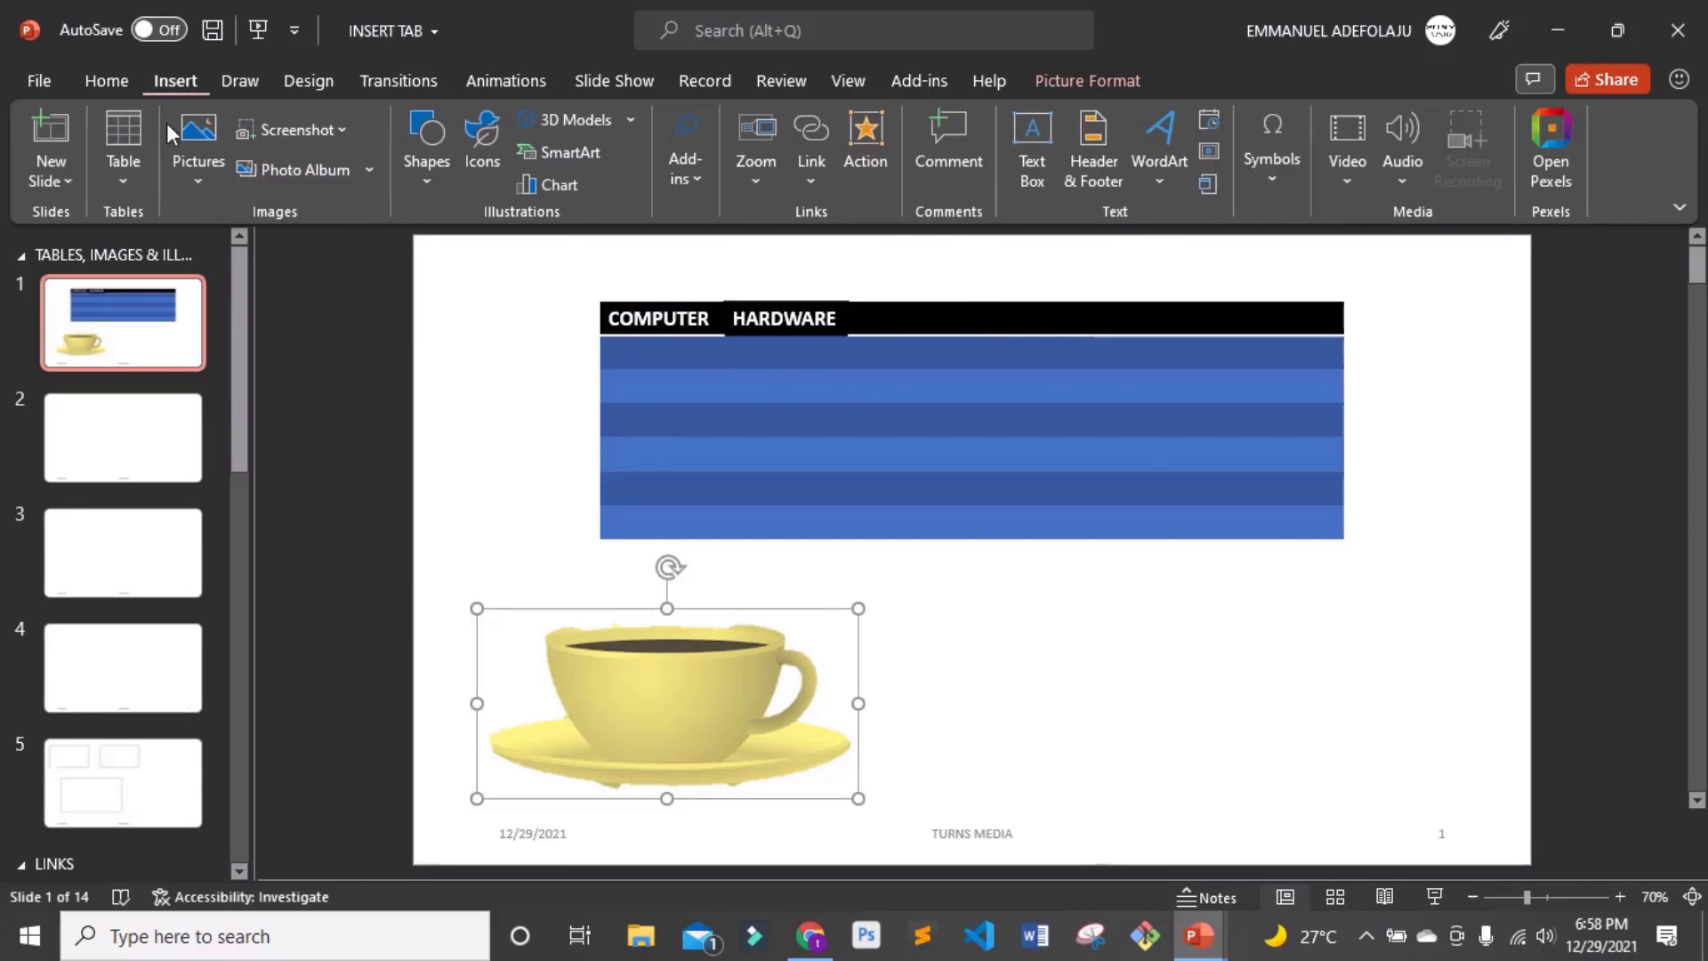
click(212, 178)
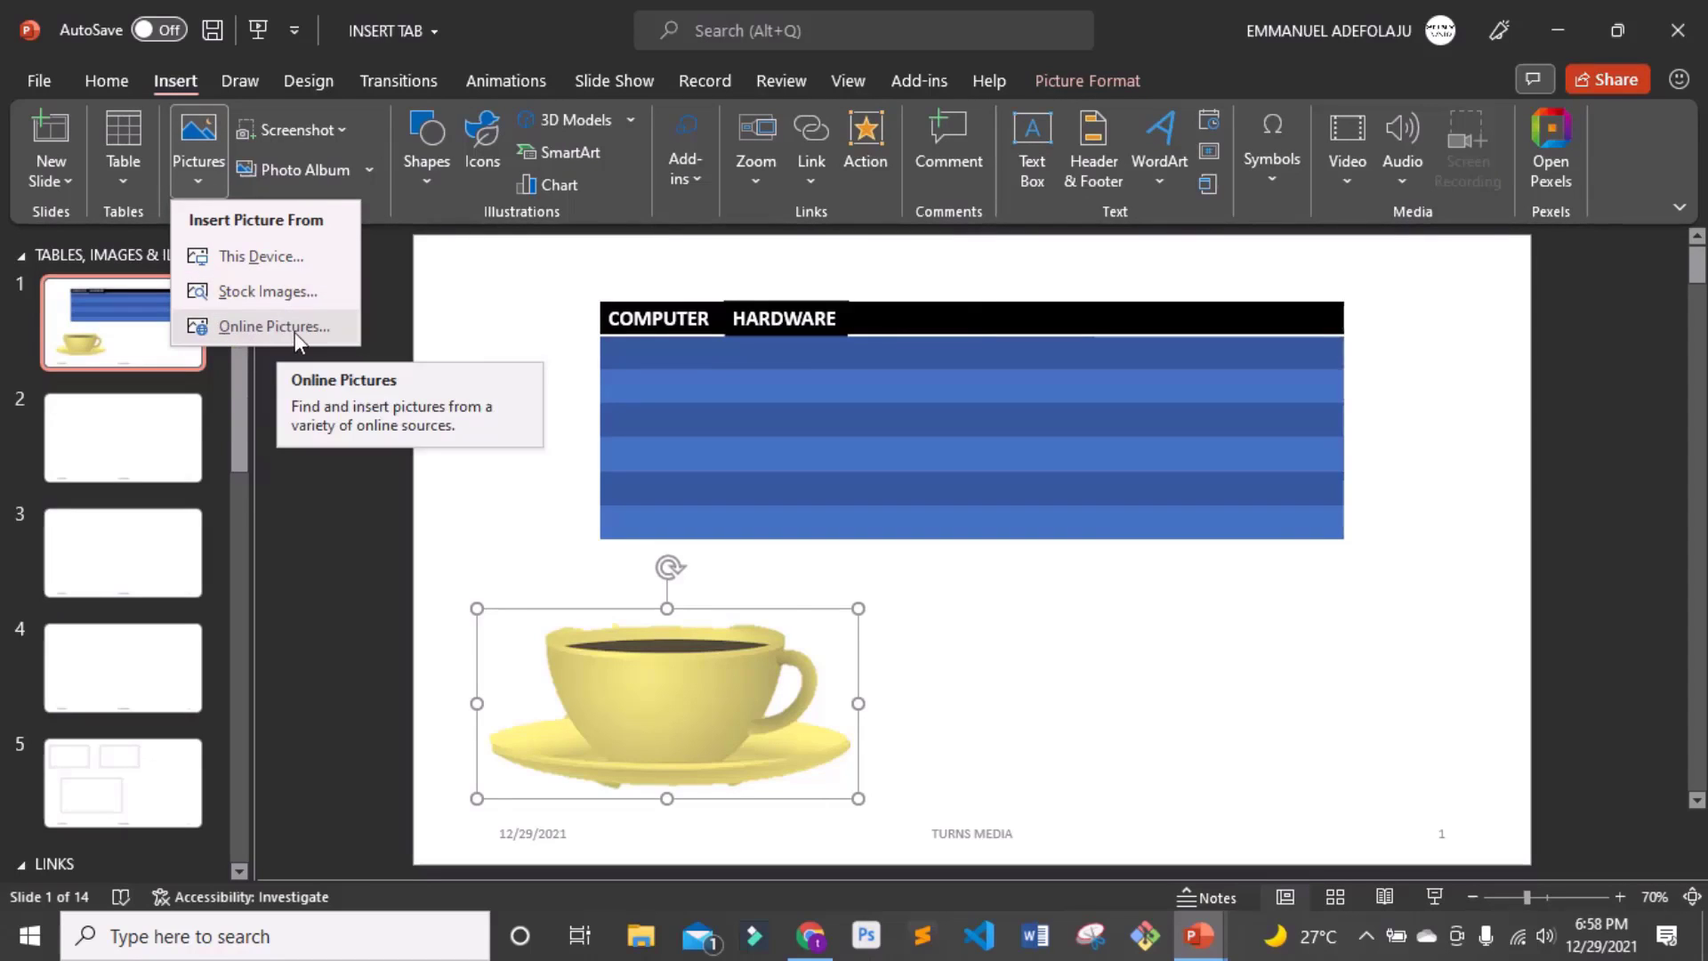
click(238, 294)
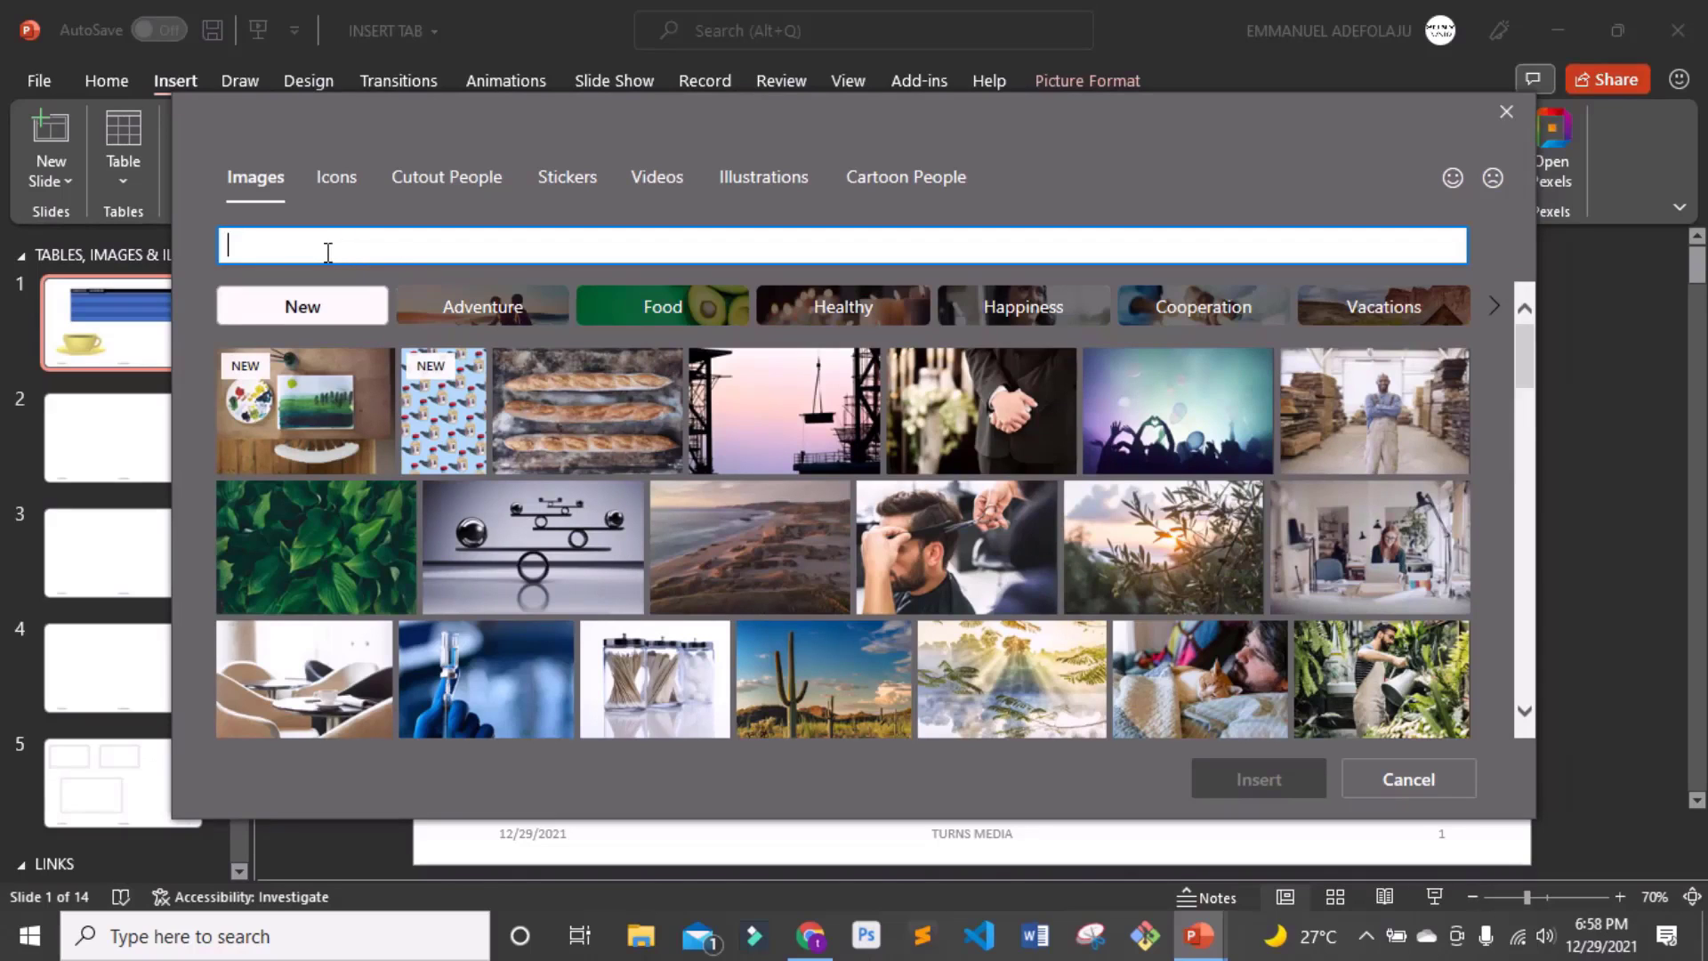
text(c)
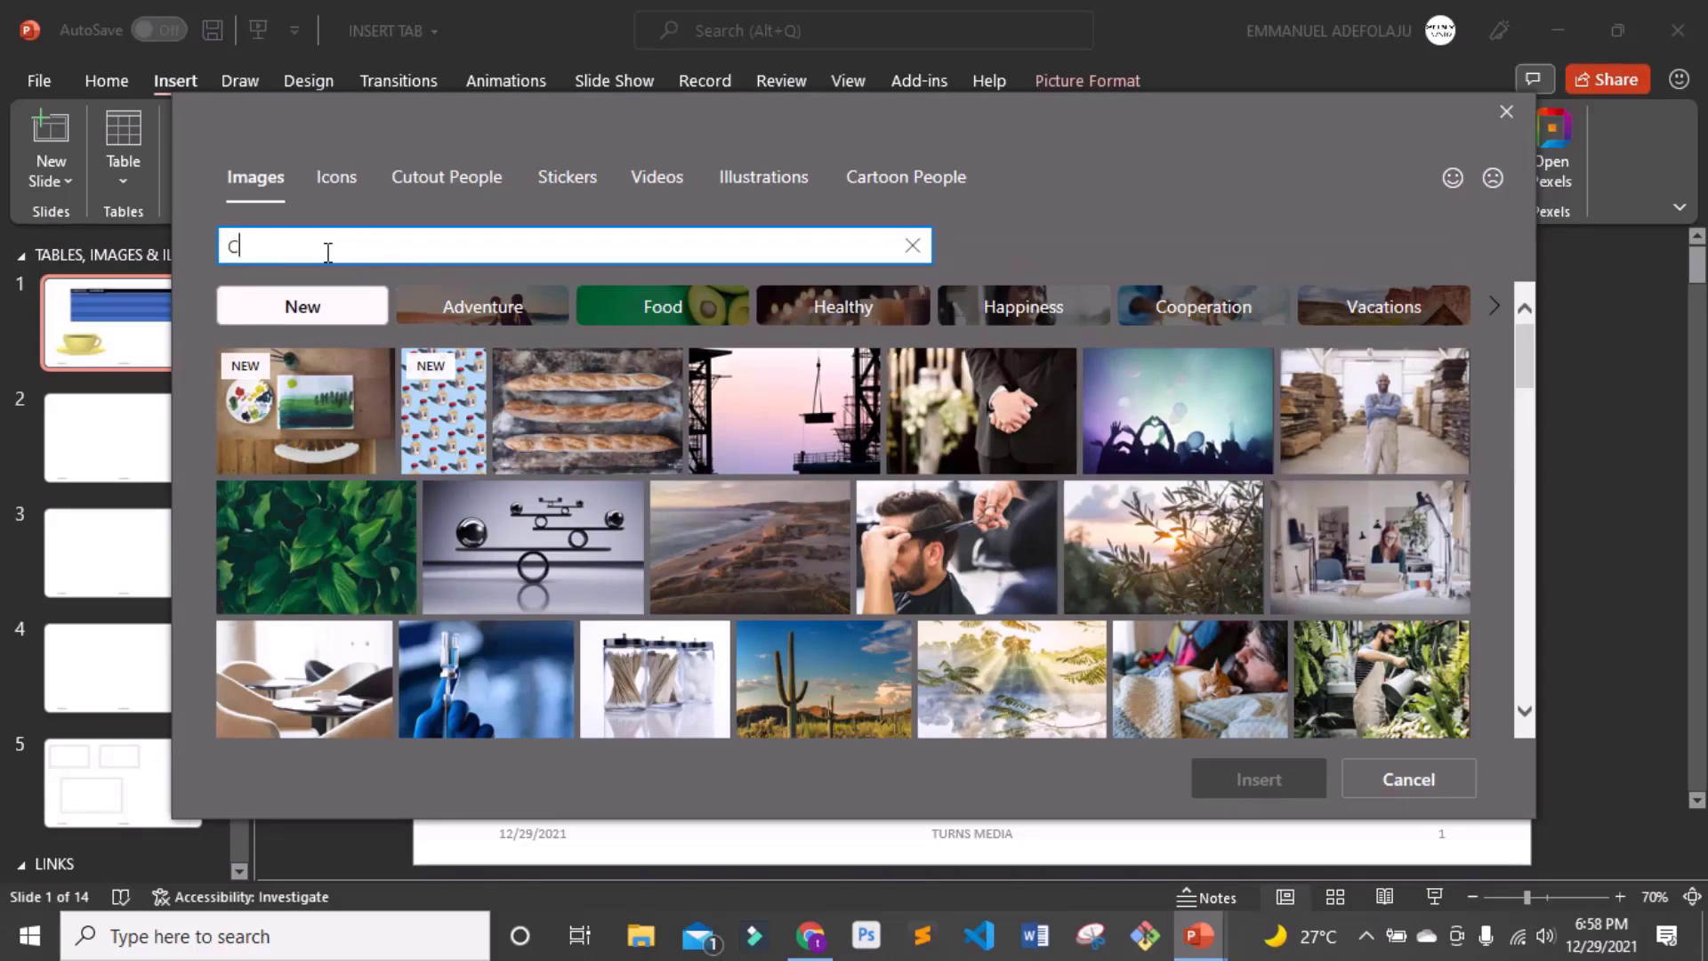
text(OMPUTER)
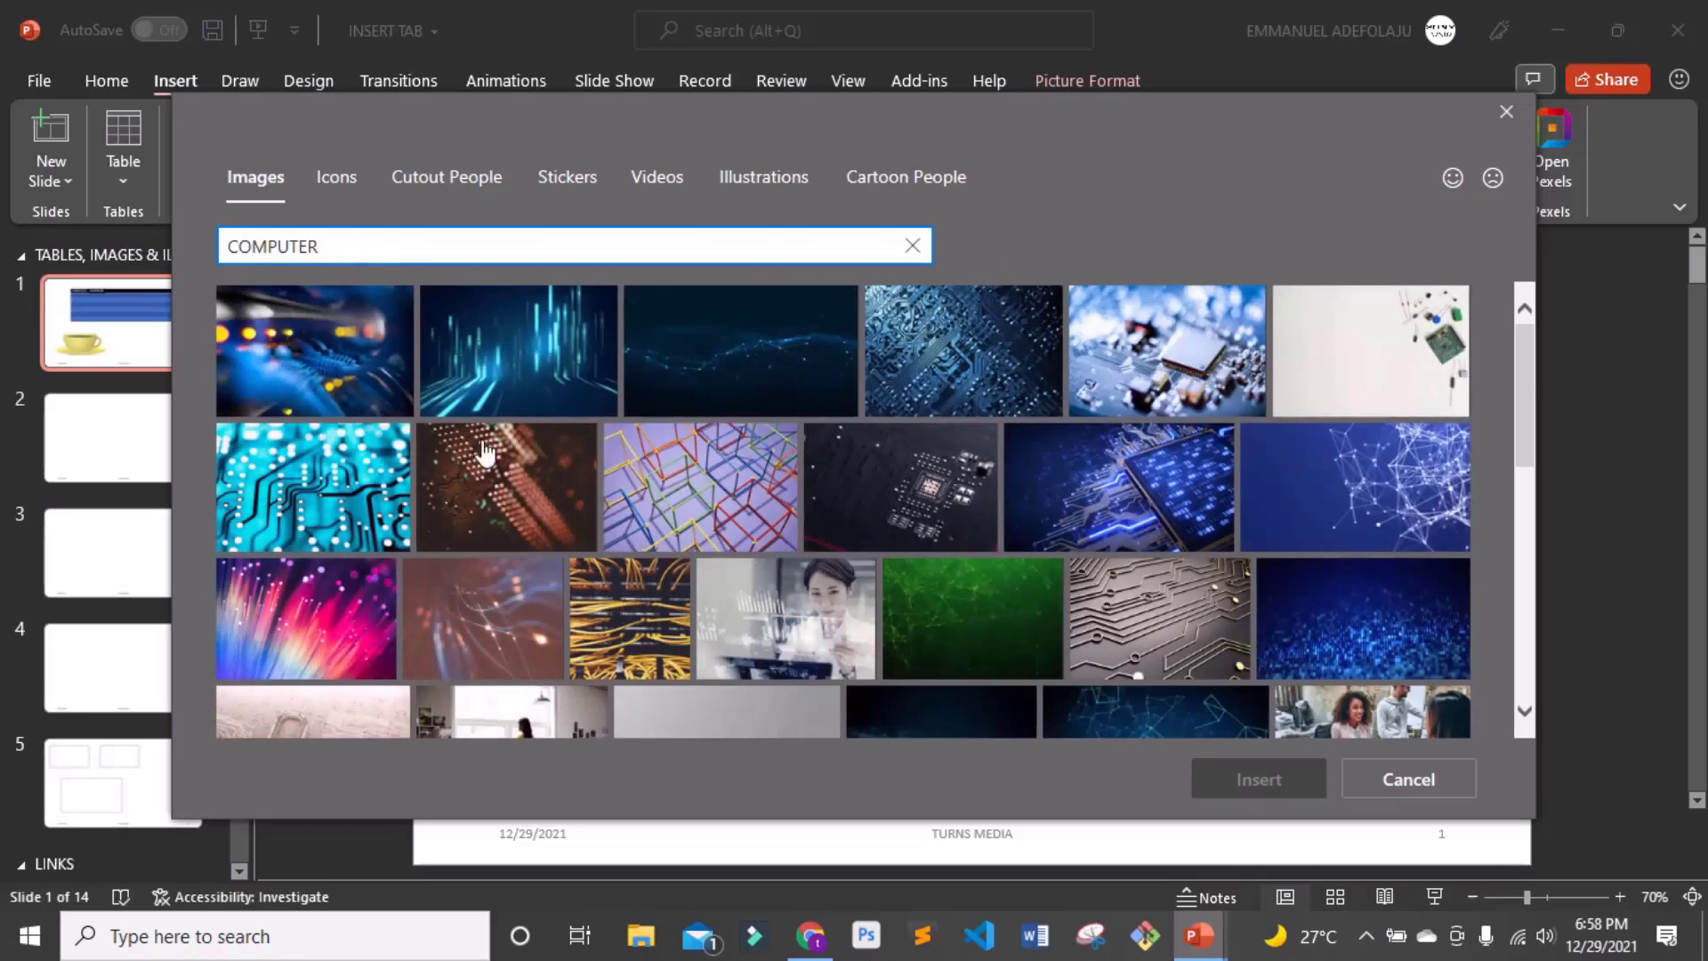
scroll(534, 463, down, 5)
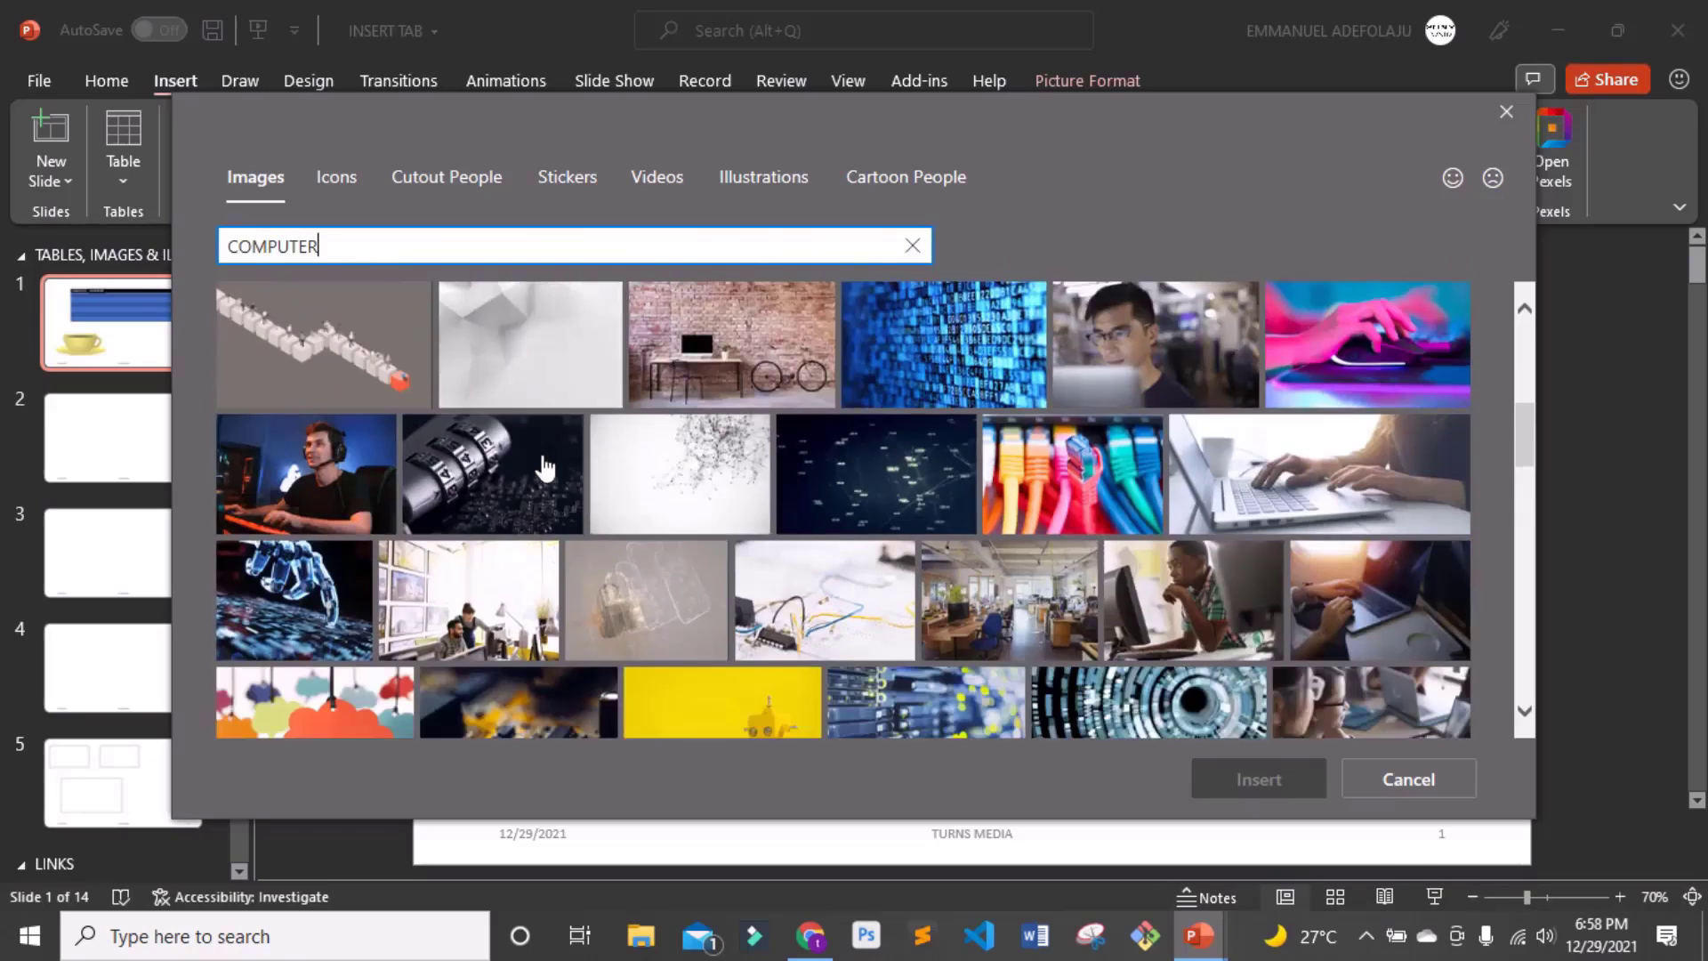
scroll(545, 467, down, 10)
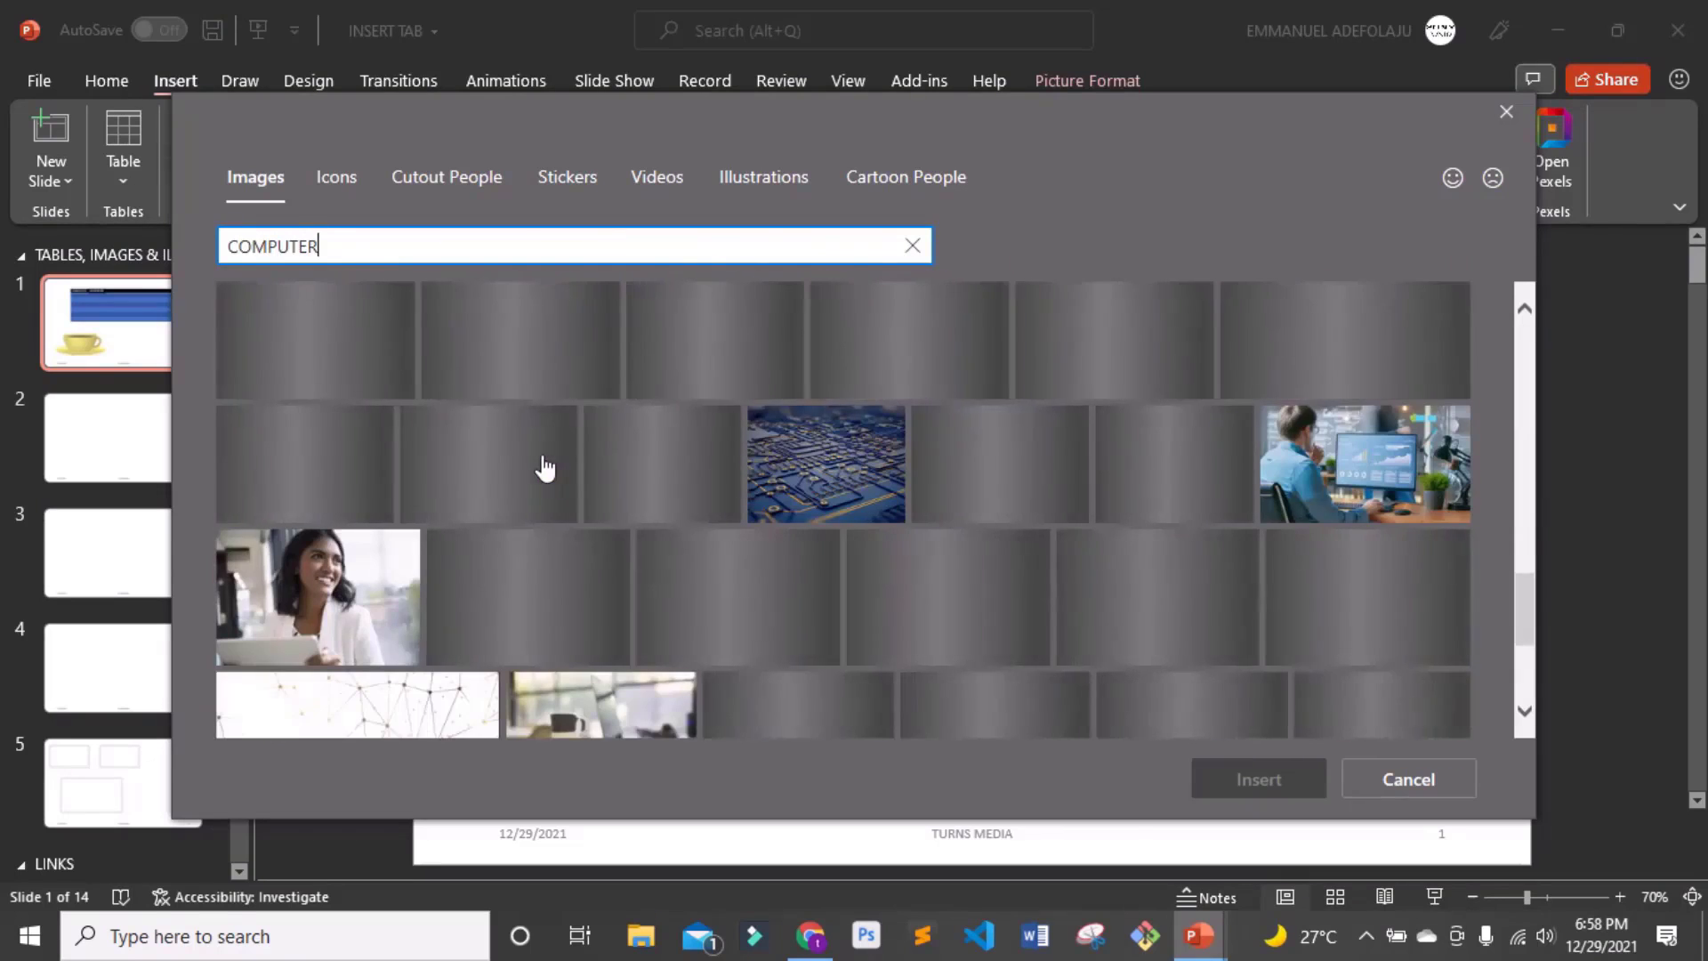
scroll(545, 467, down, 3)
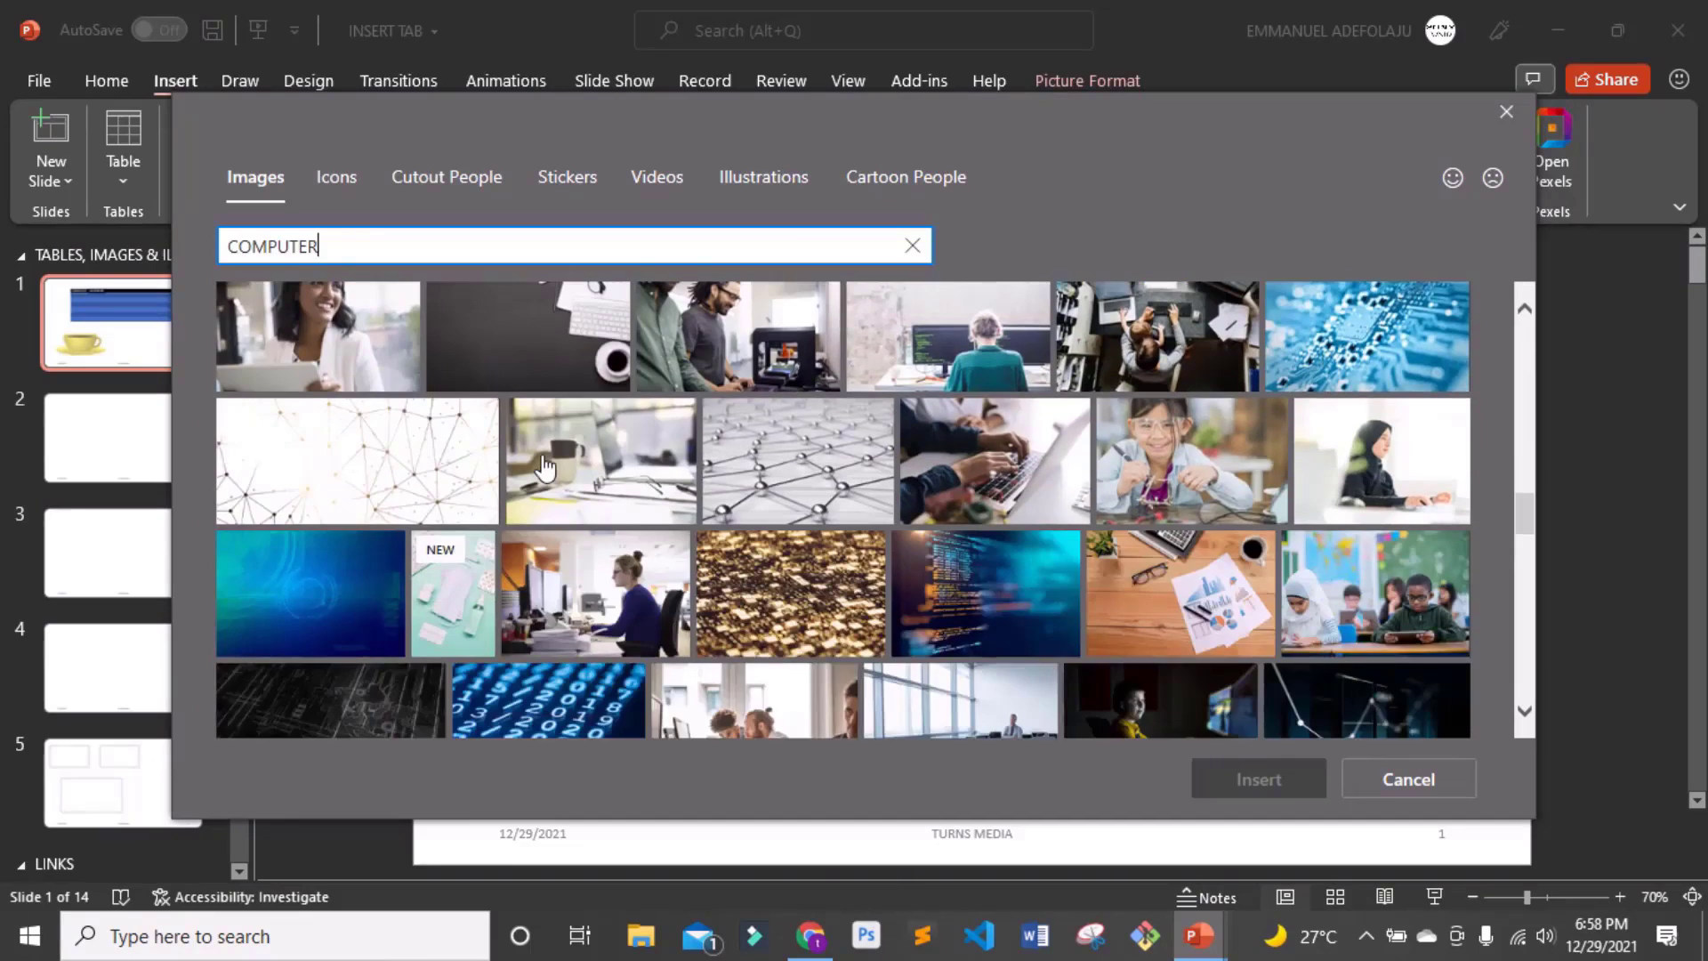
scroll(546, 467, up, 15)
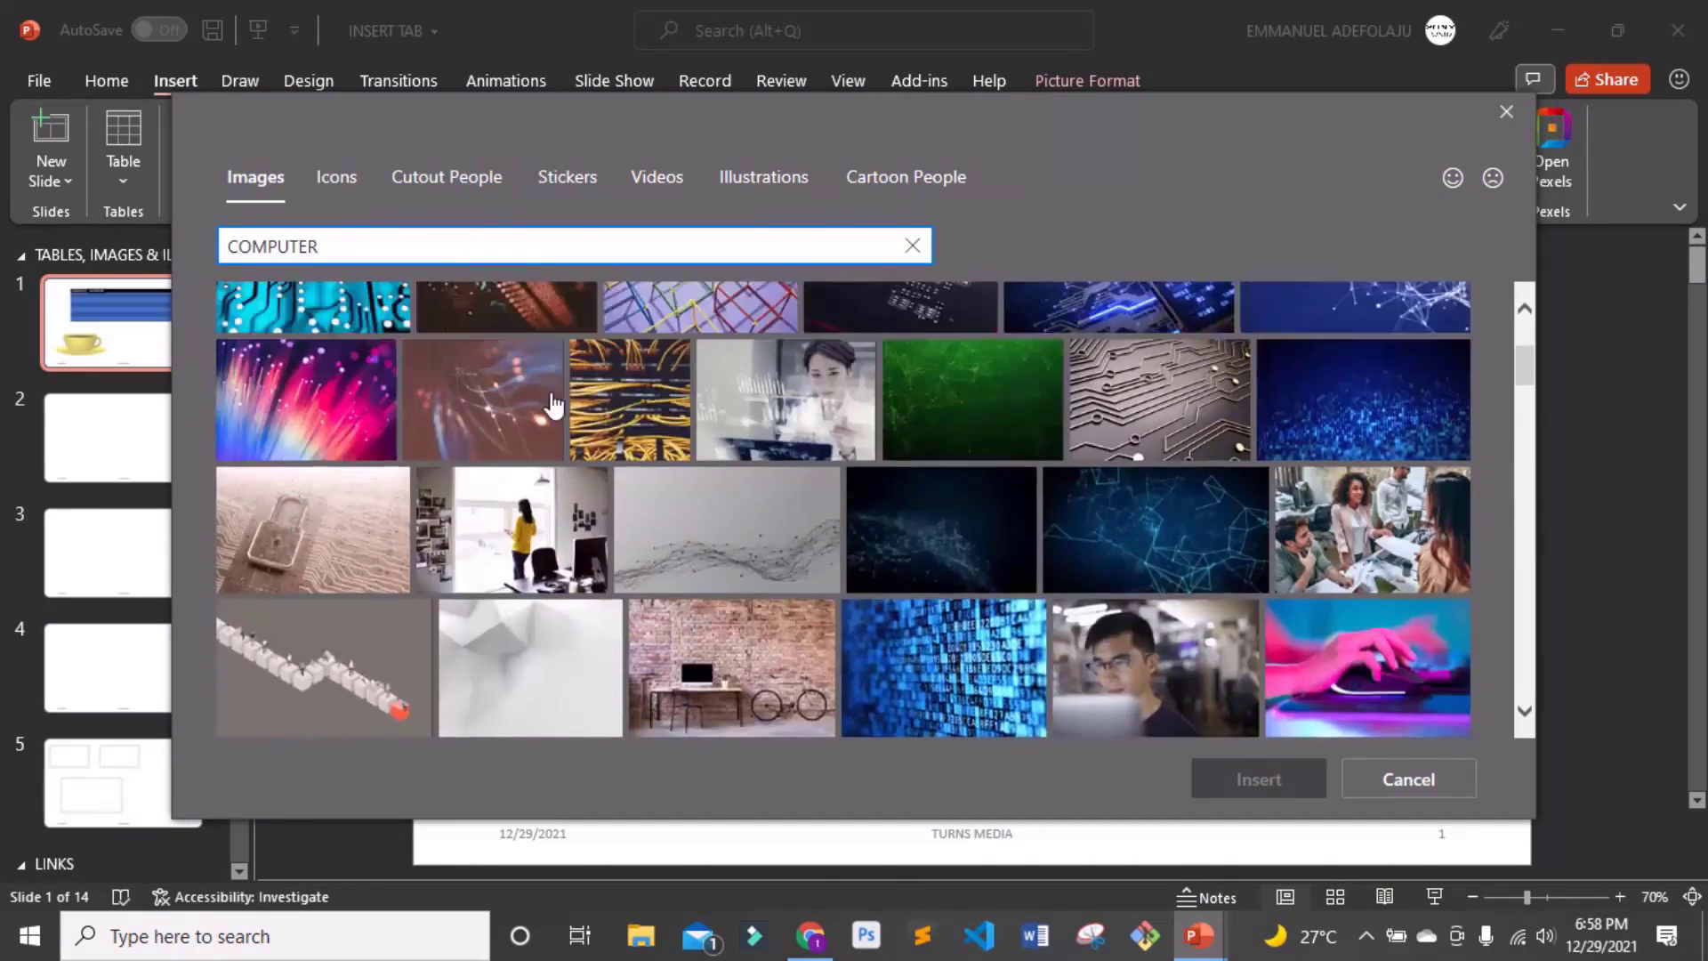
scroll(553, 405, up, 3)
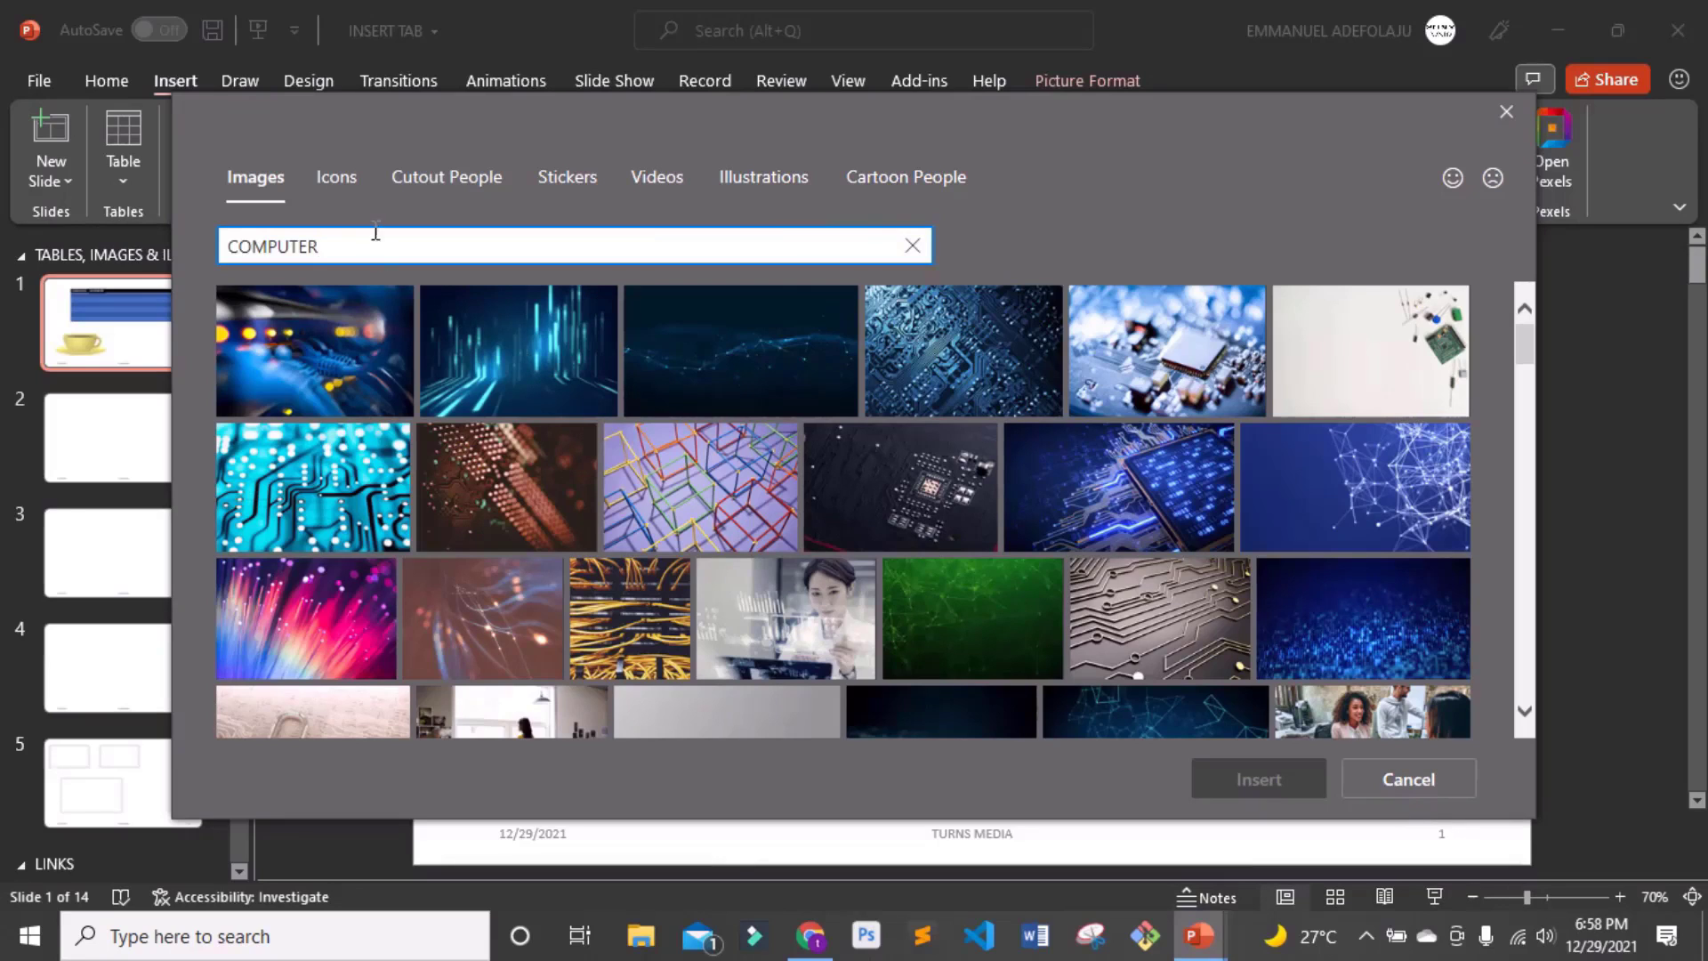
click(1406, 787)
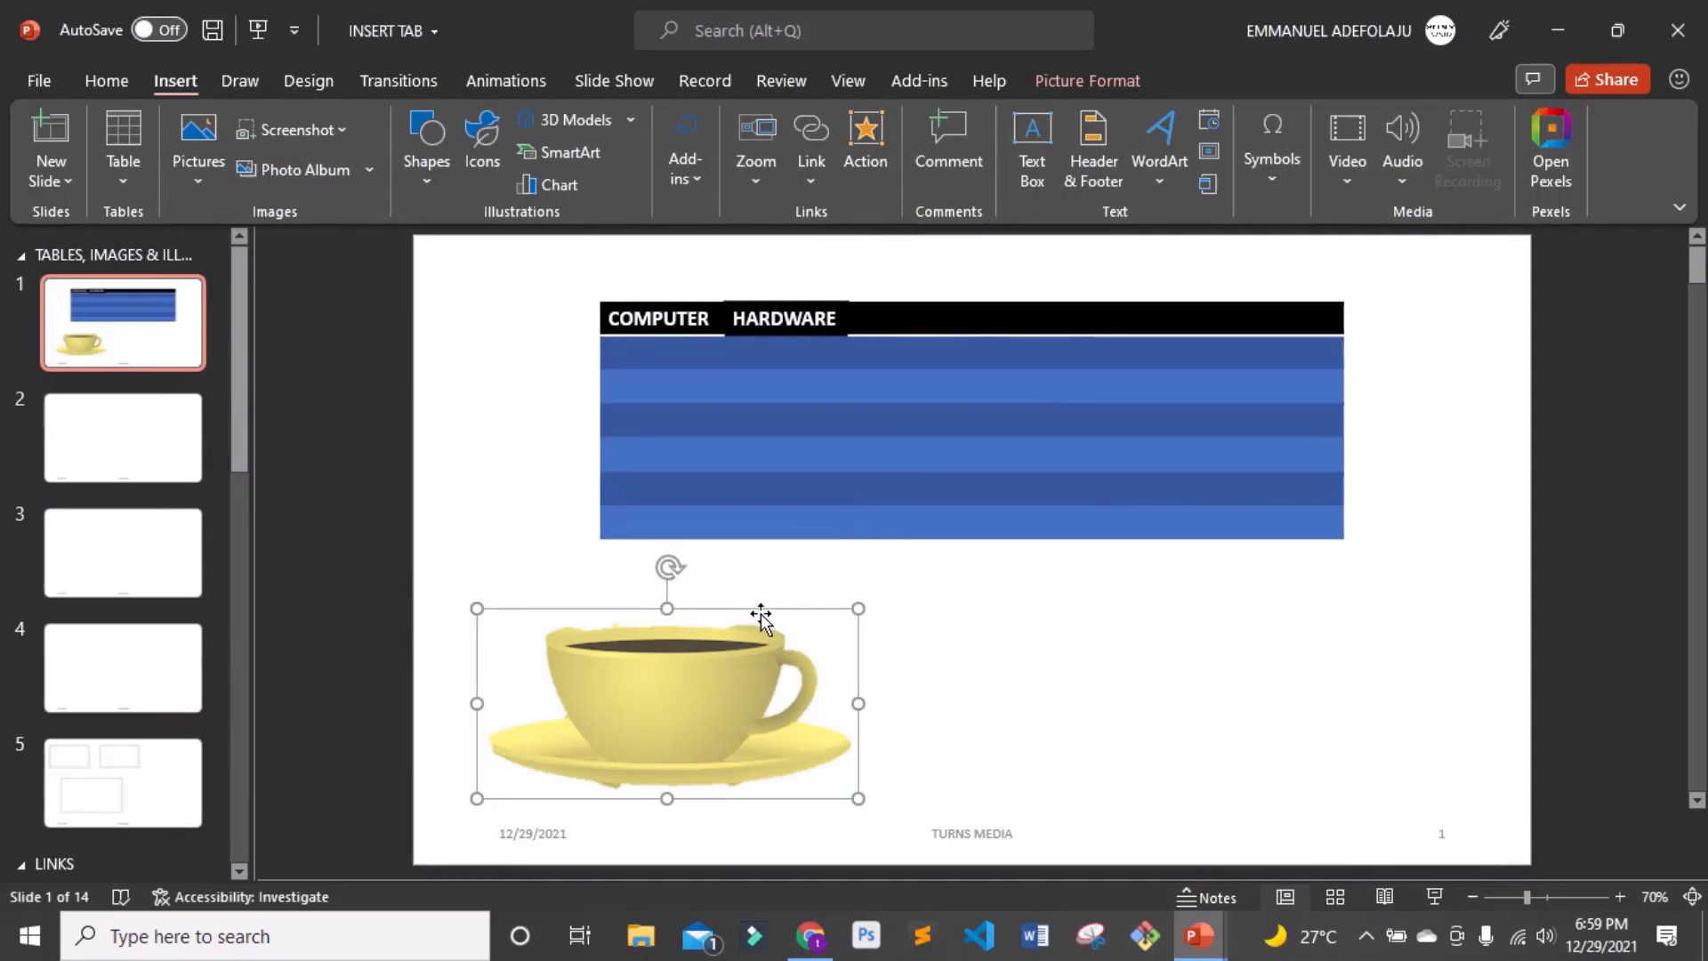
- Search the online pictures for ANIMATED BACKGROUND, look over the images, and leave without inserting one
click(196, 179)
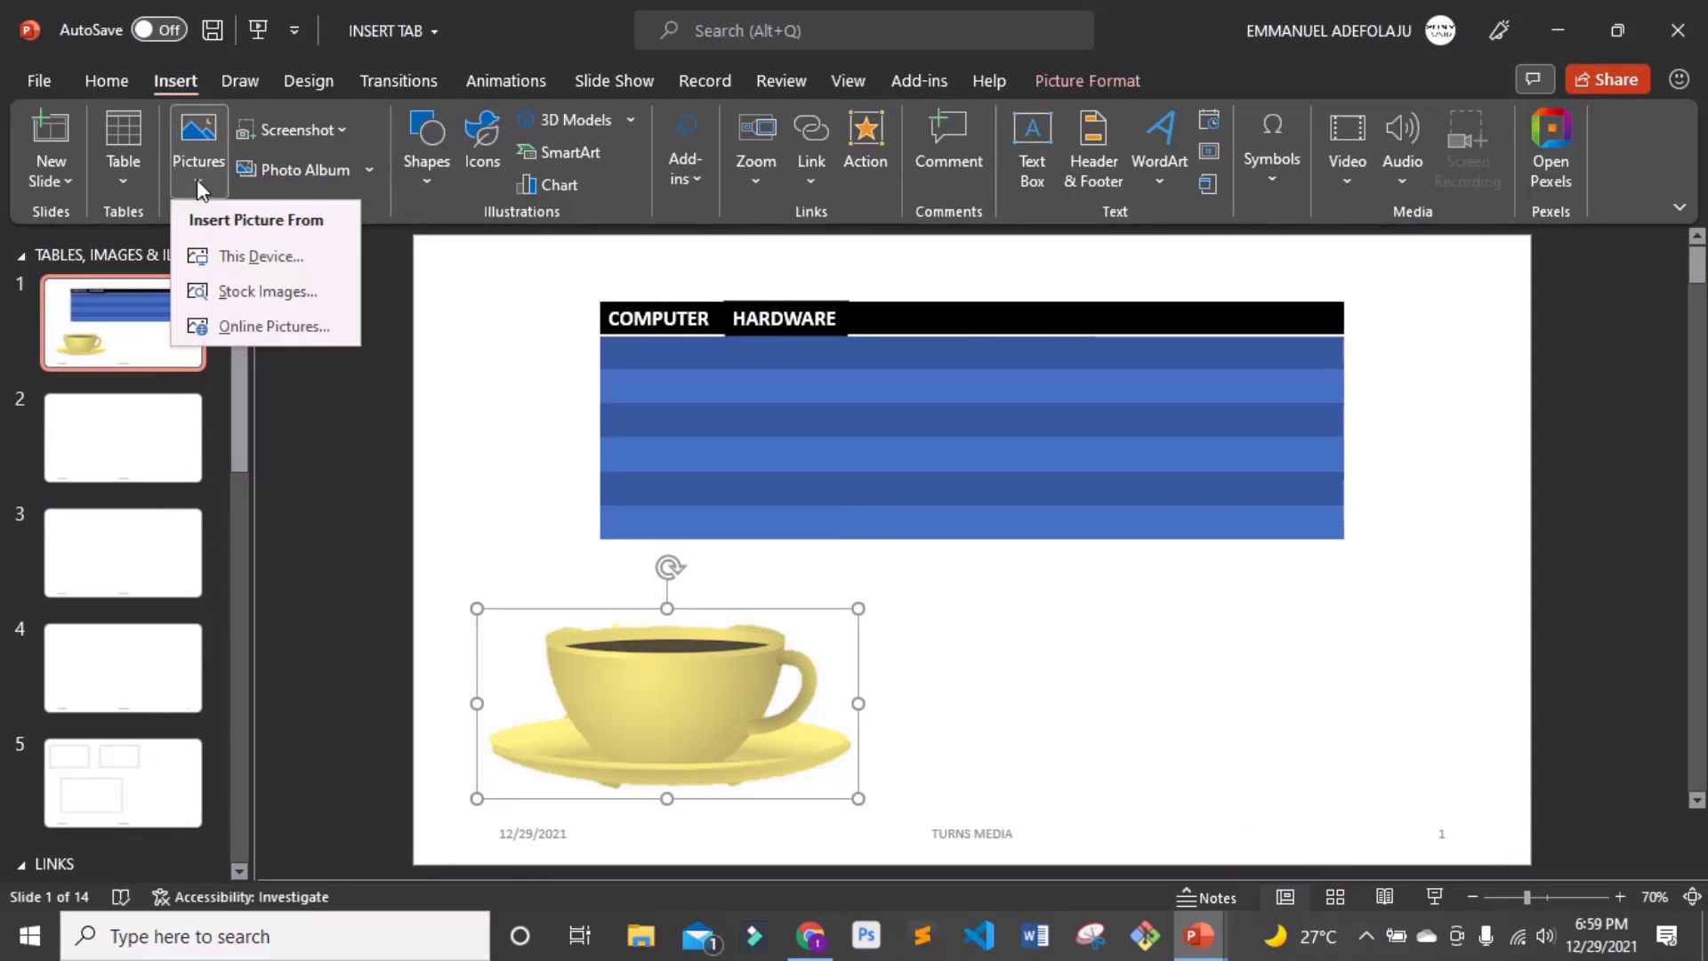
click(238, 329)
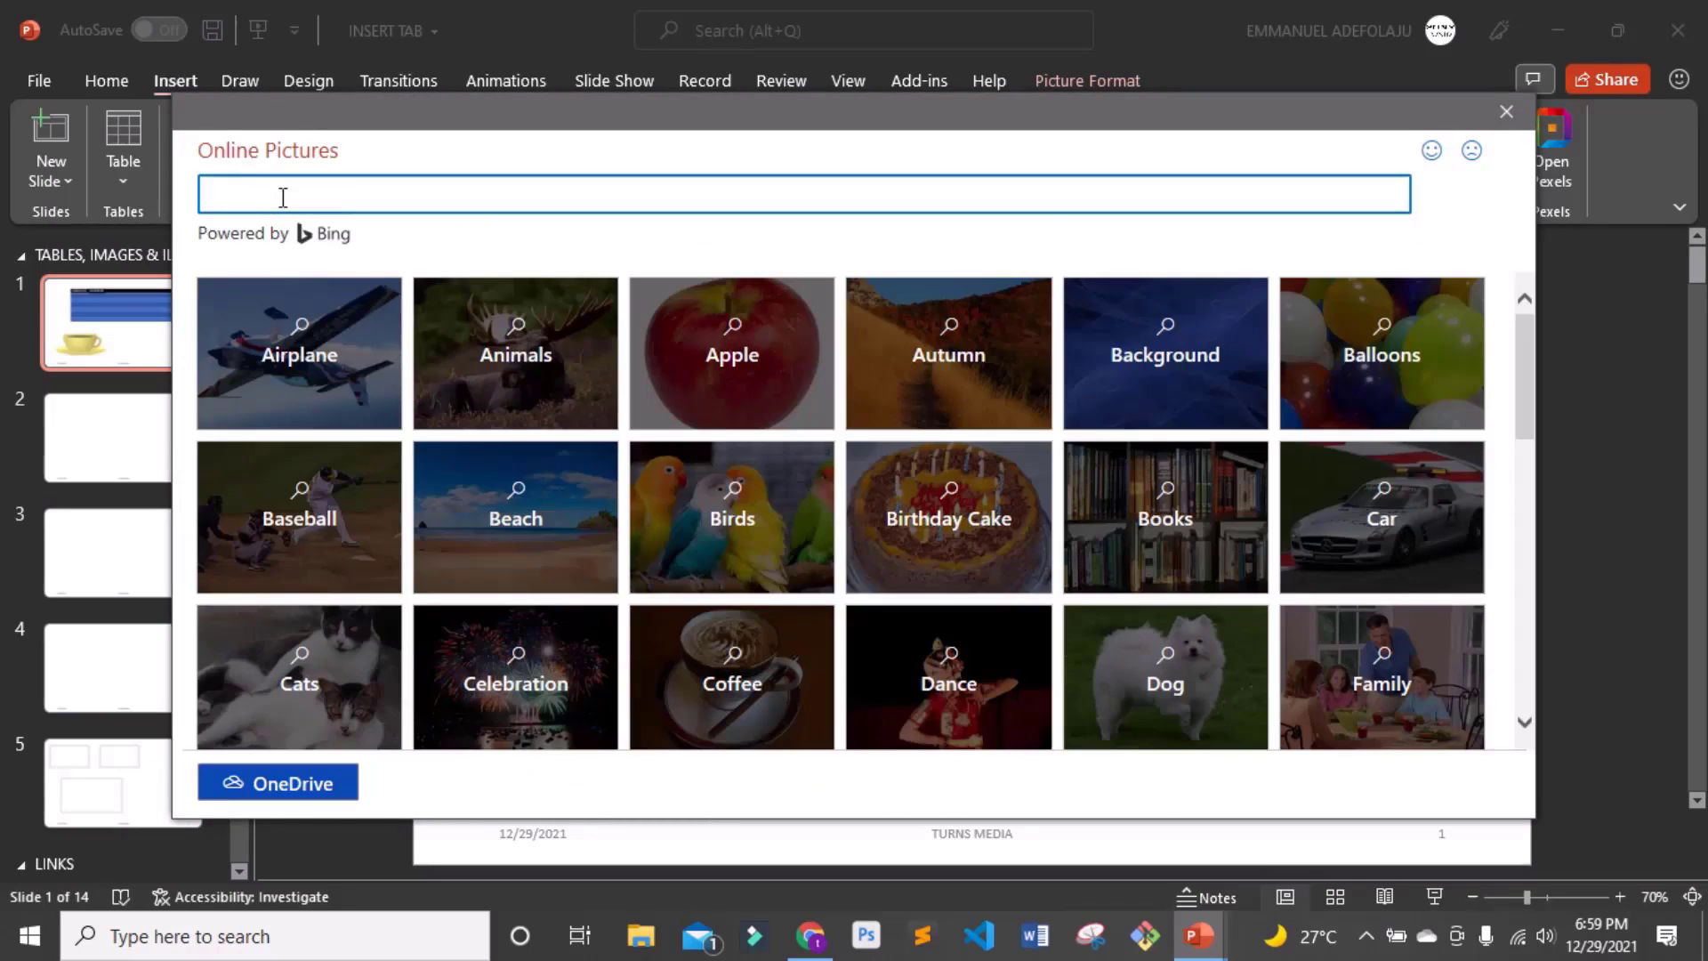
text(A)
text(NIMATED BACKGROUND)
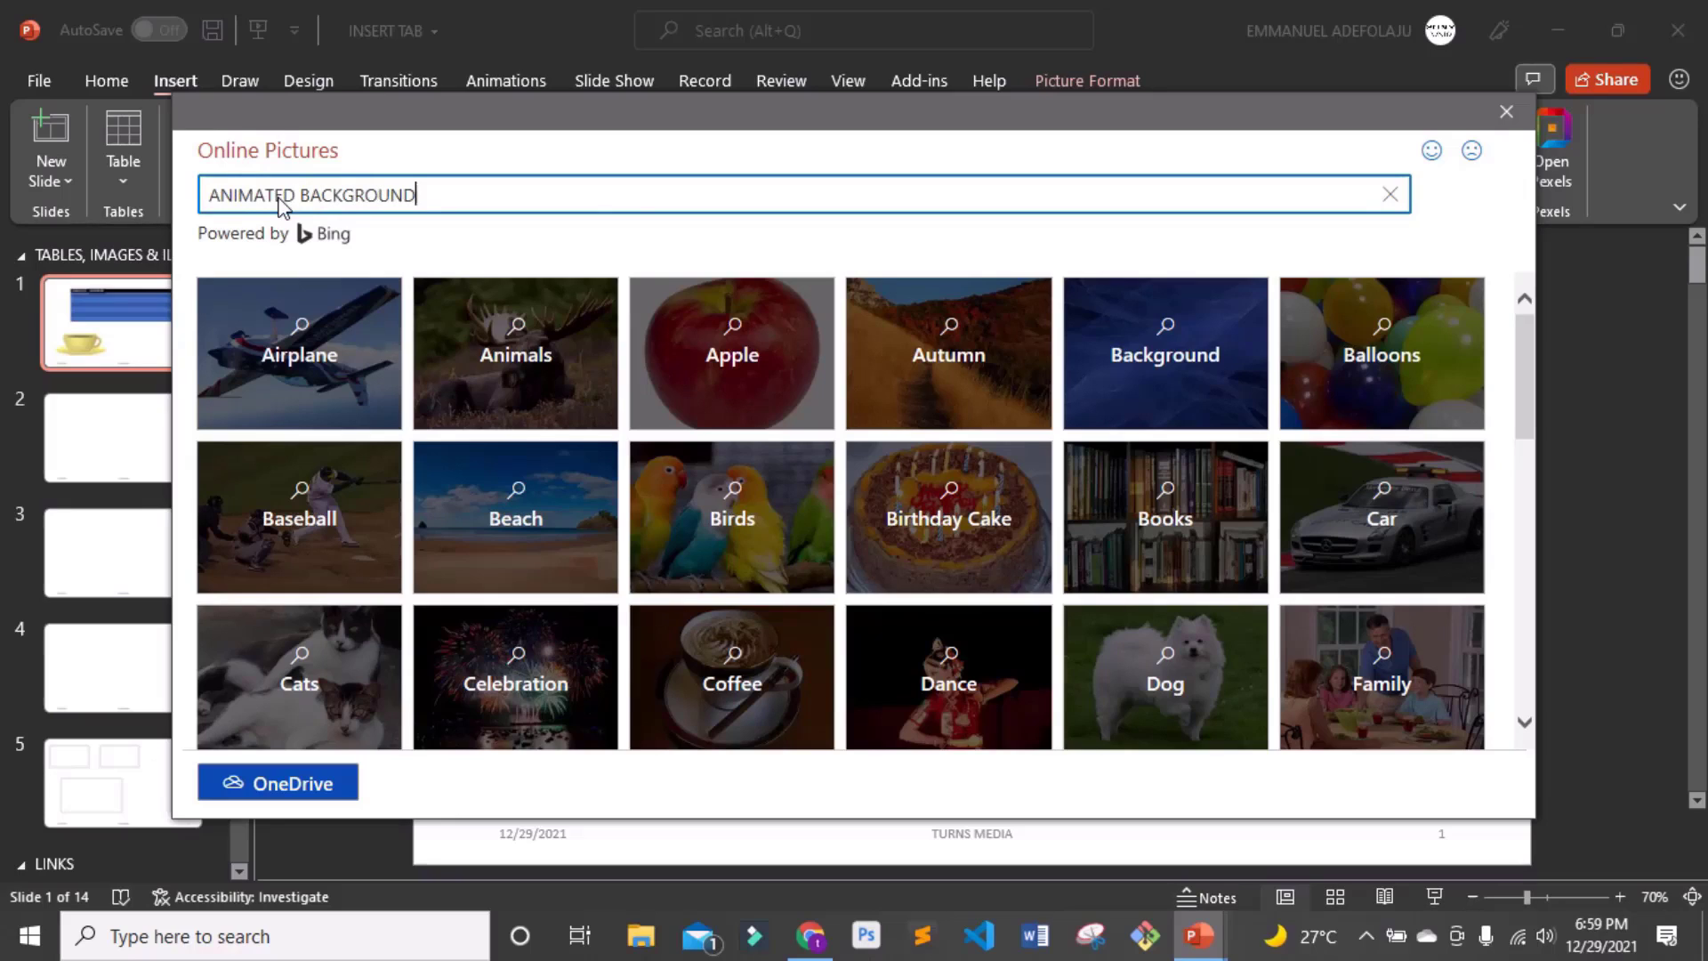
key(Return)
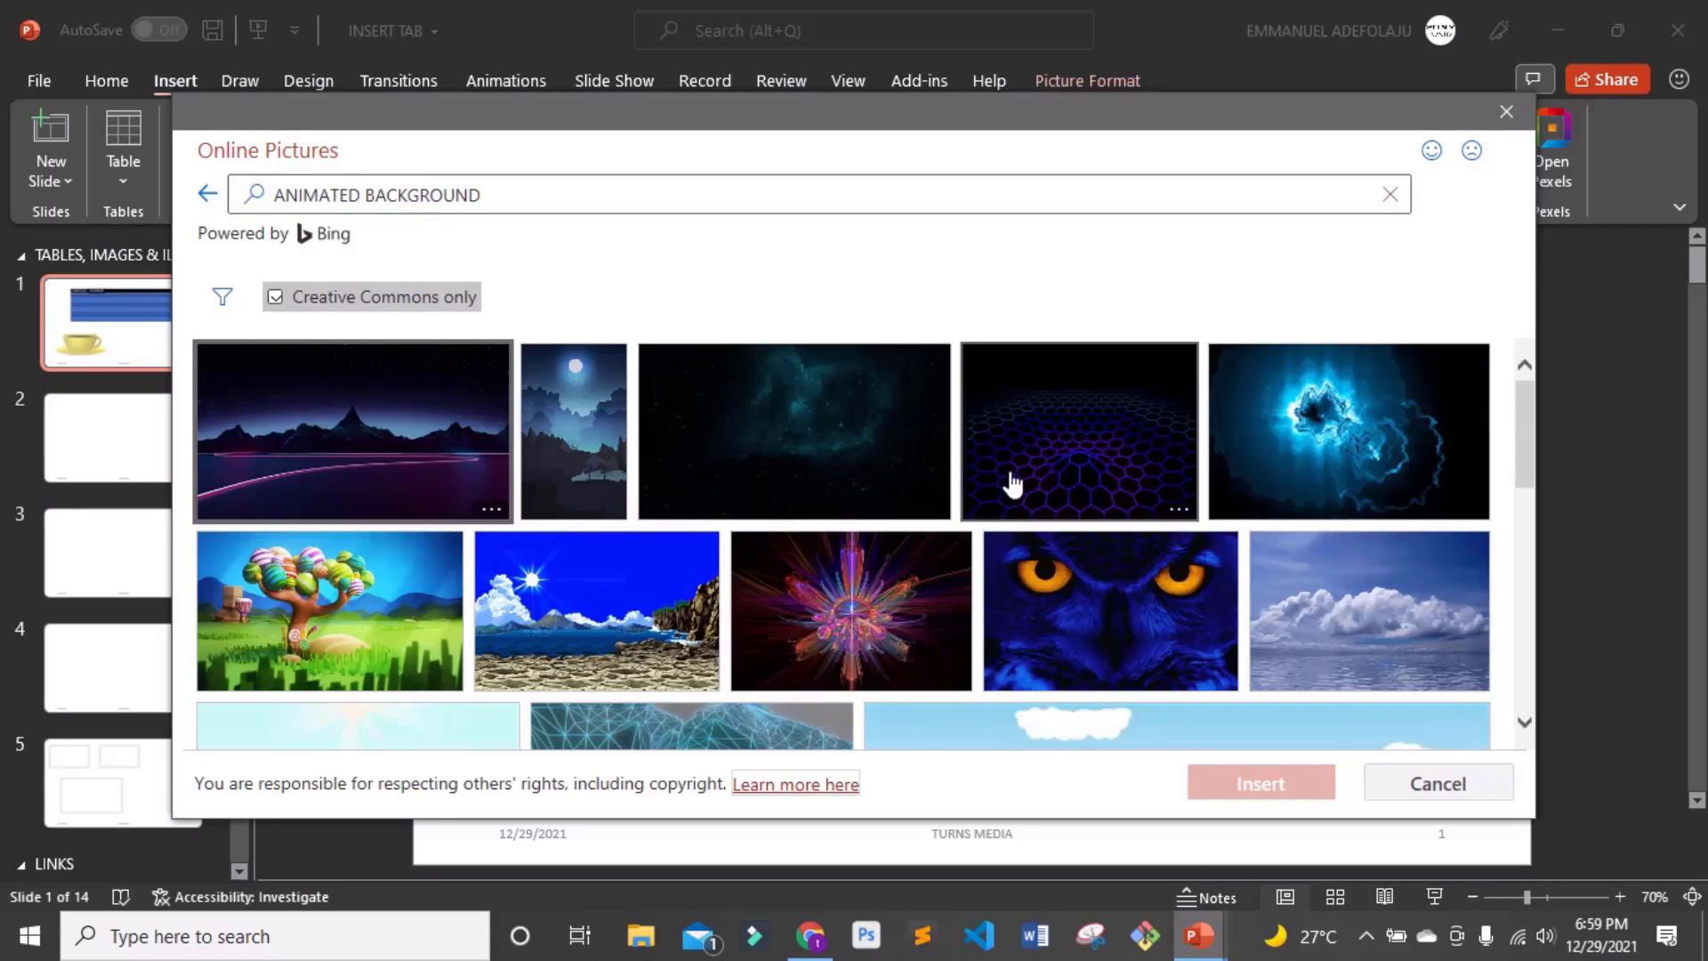
scroll(915, 545, down, 3)
scroll(1067, 587, up, 3)
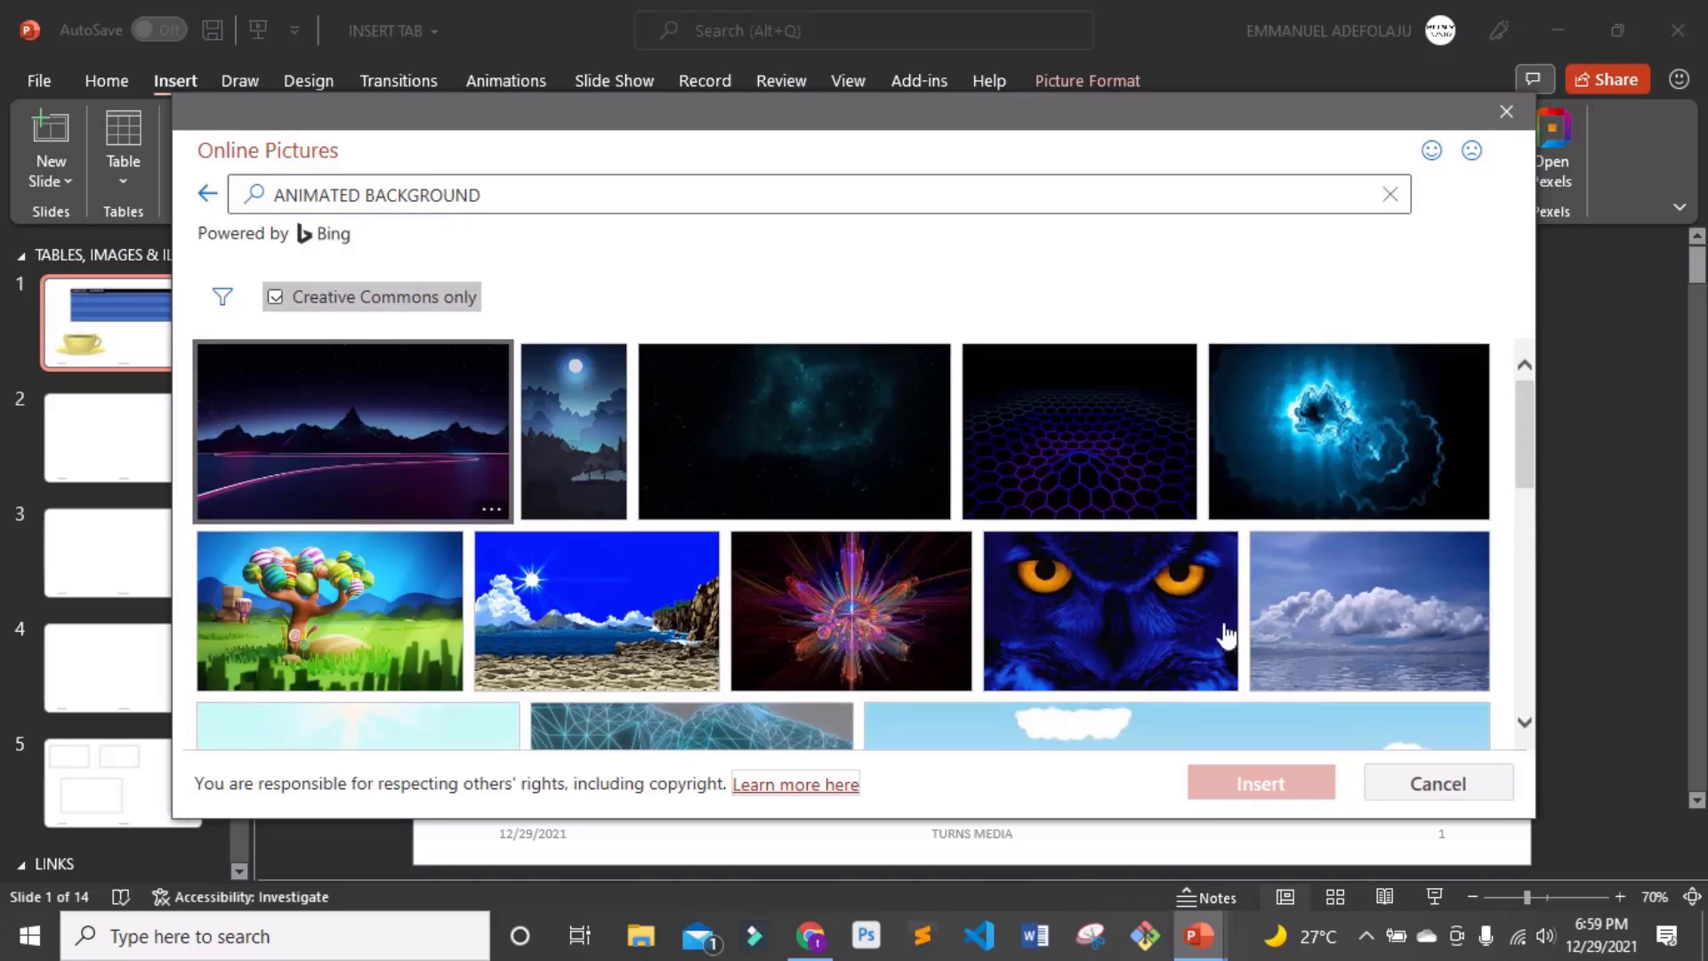
click(1441, 801)
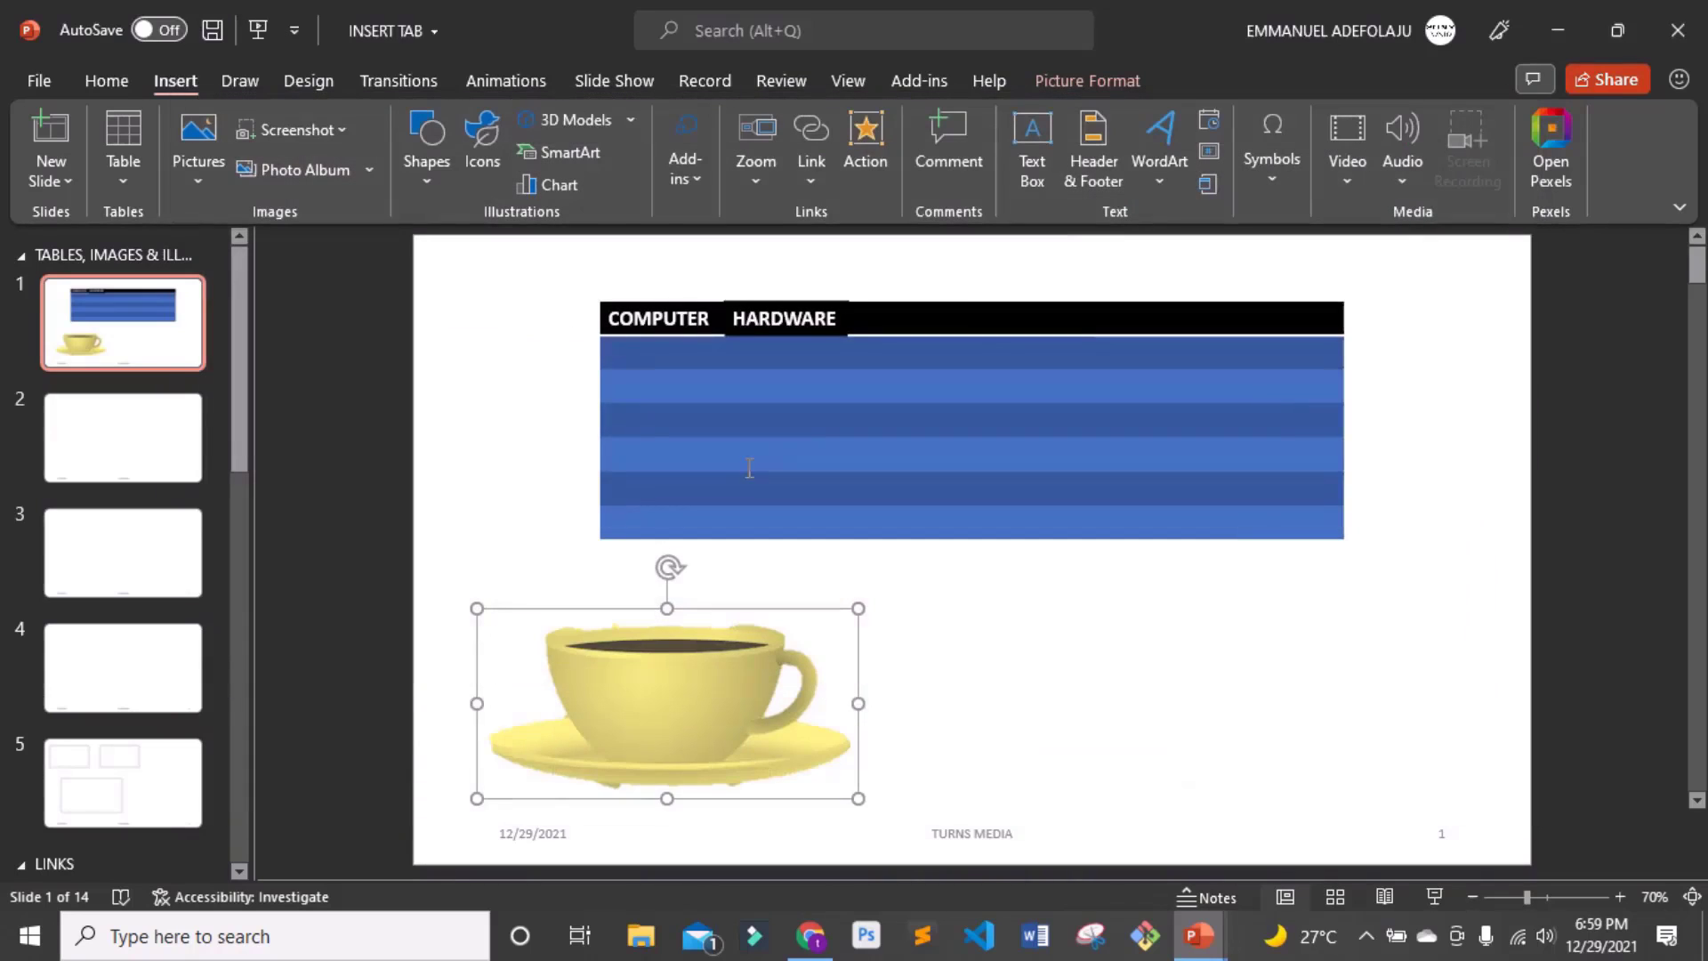
- Switch to Chrome and open pixabay.com in a new tab
click(203, 182)
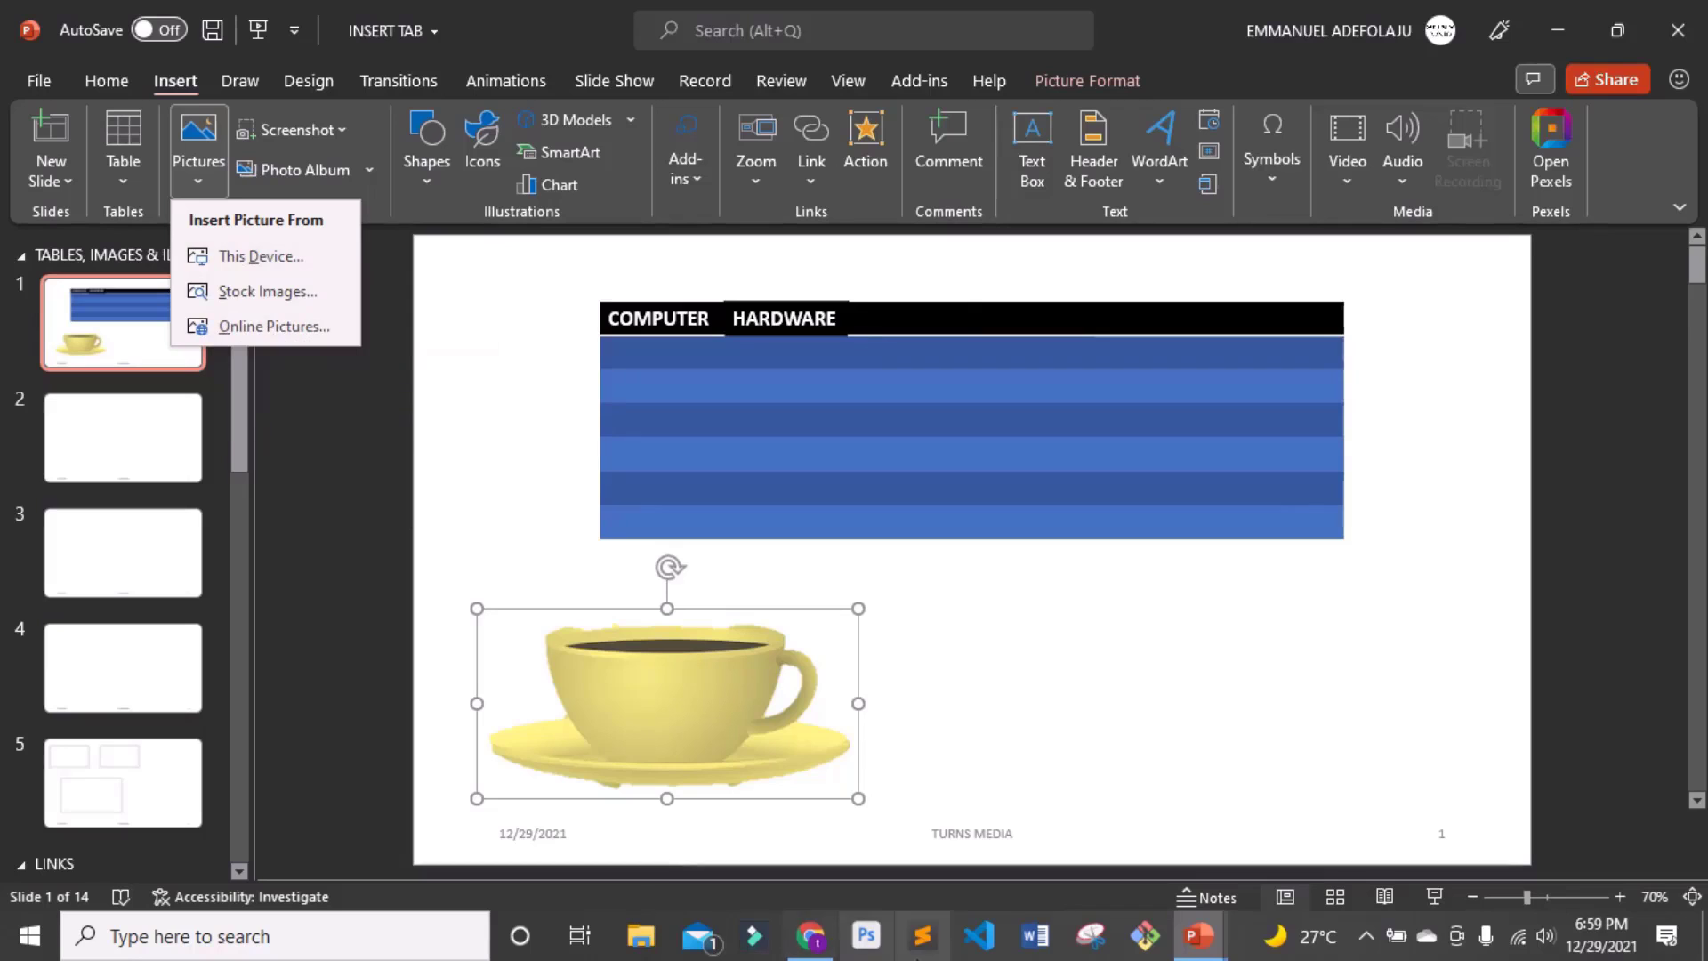
click(821, 950)
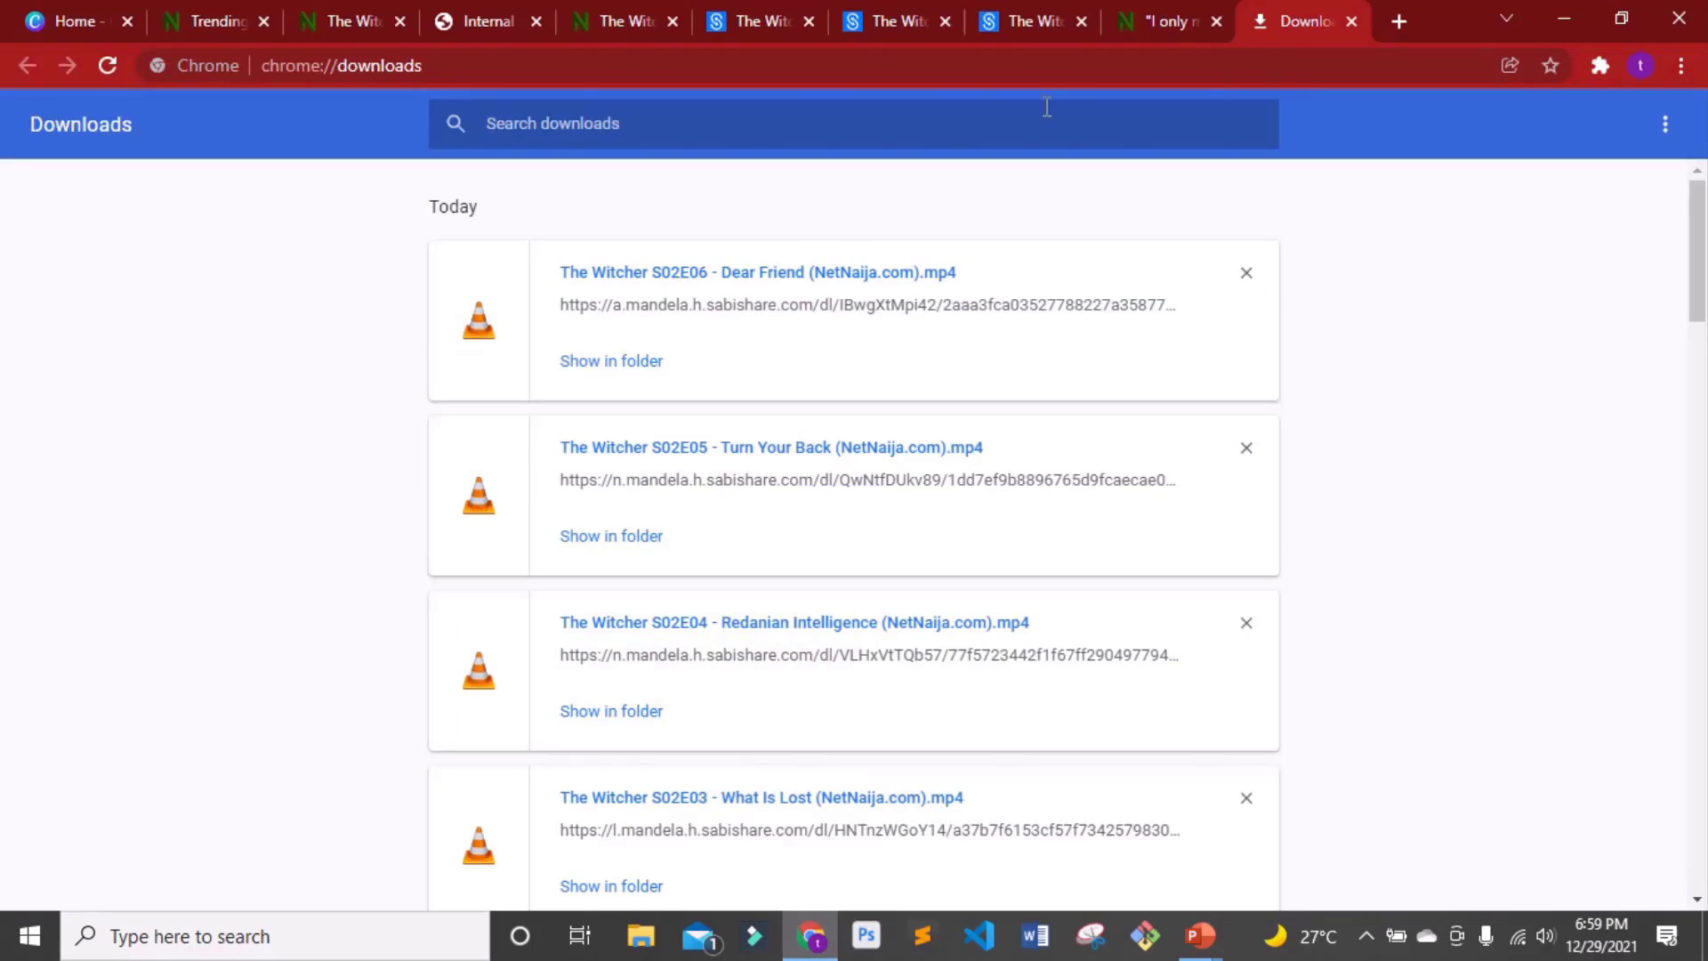
click(1396, 19)
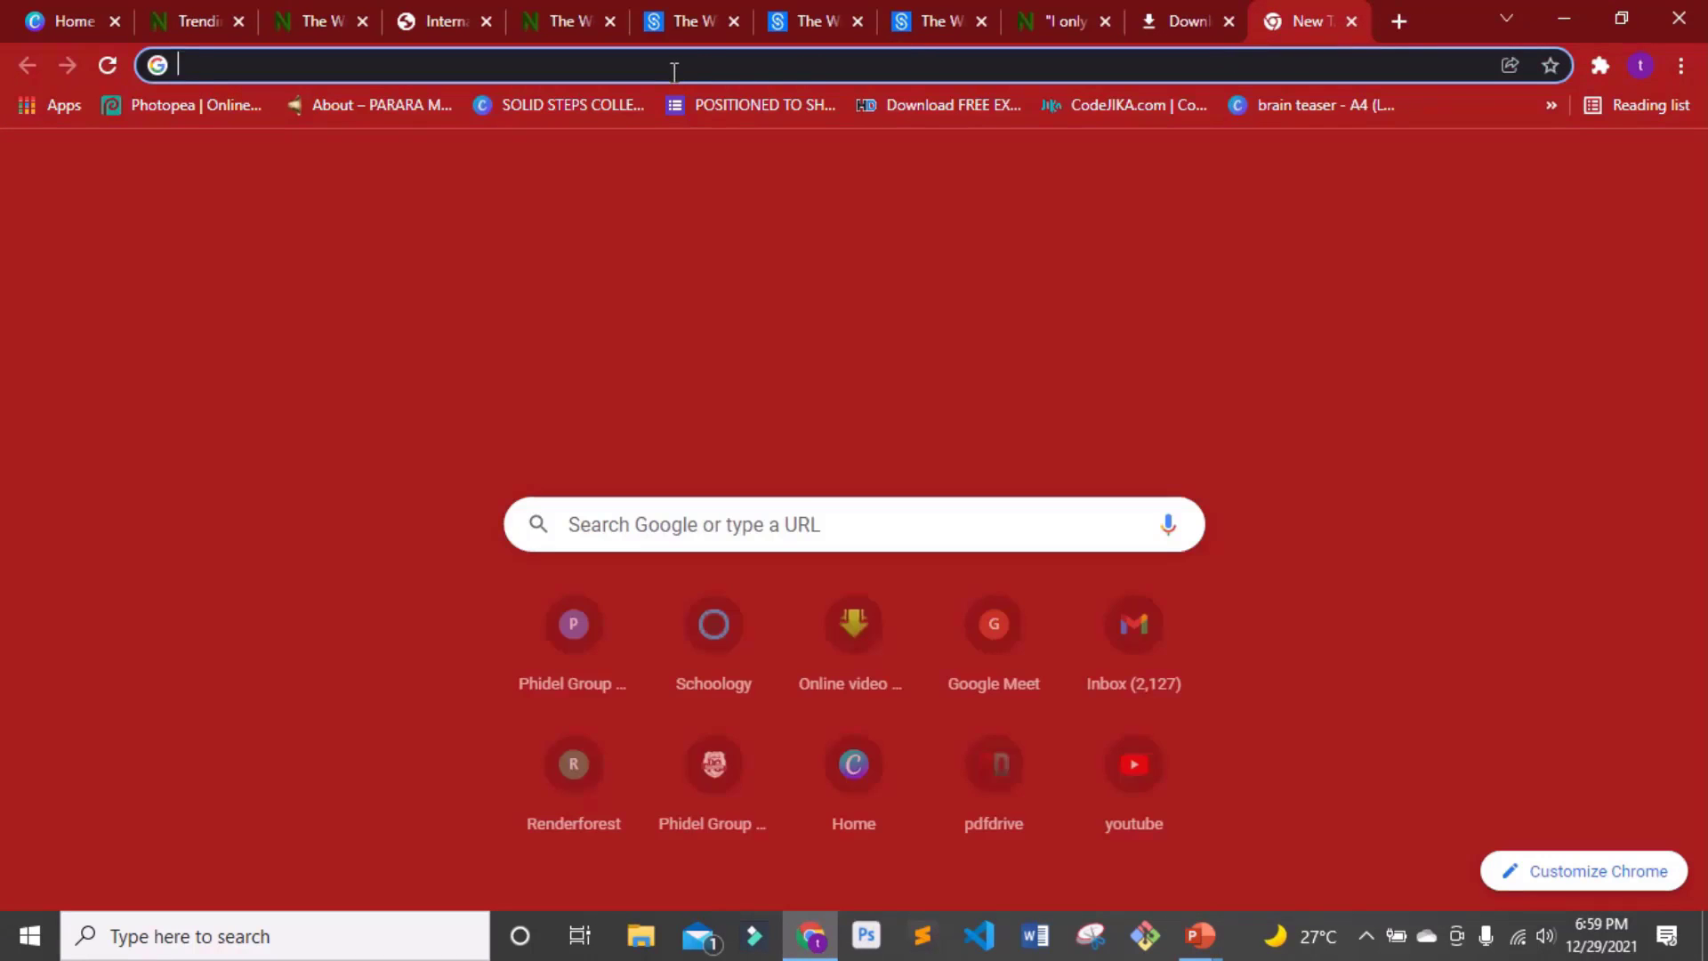
click(669, 66)
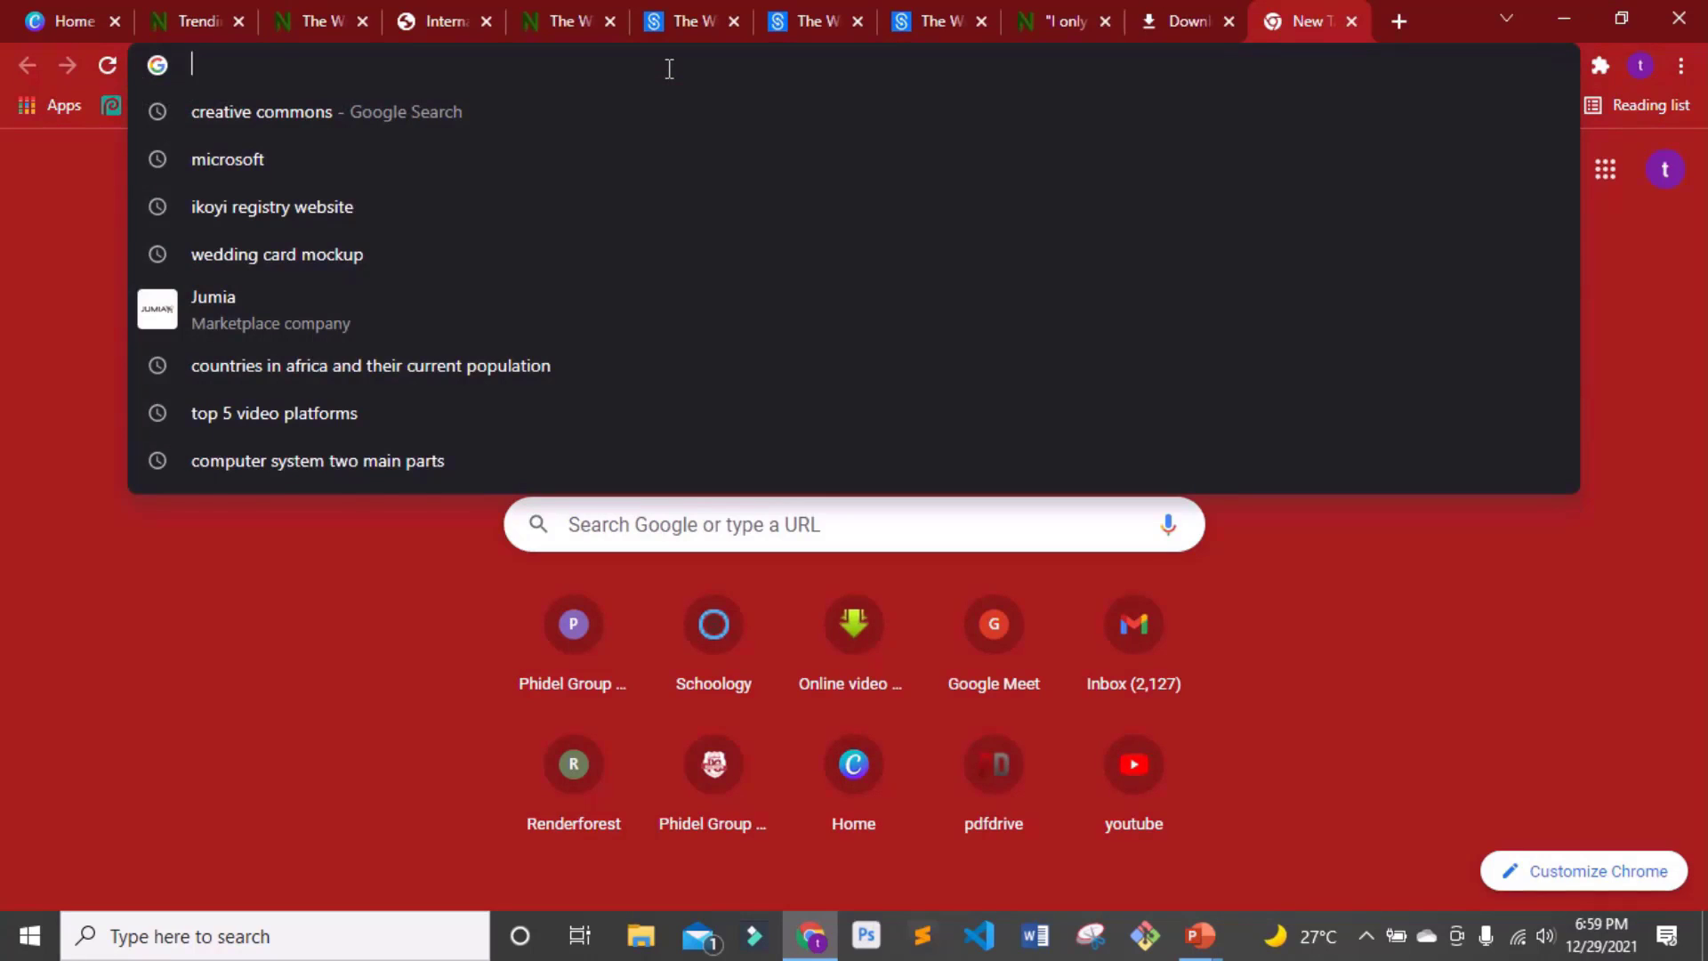
text(PIXabay.com)
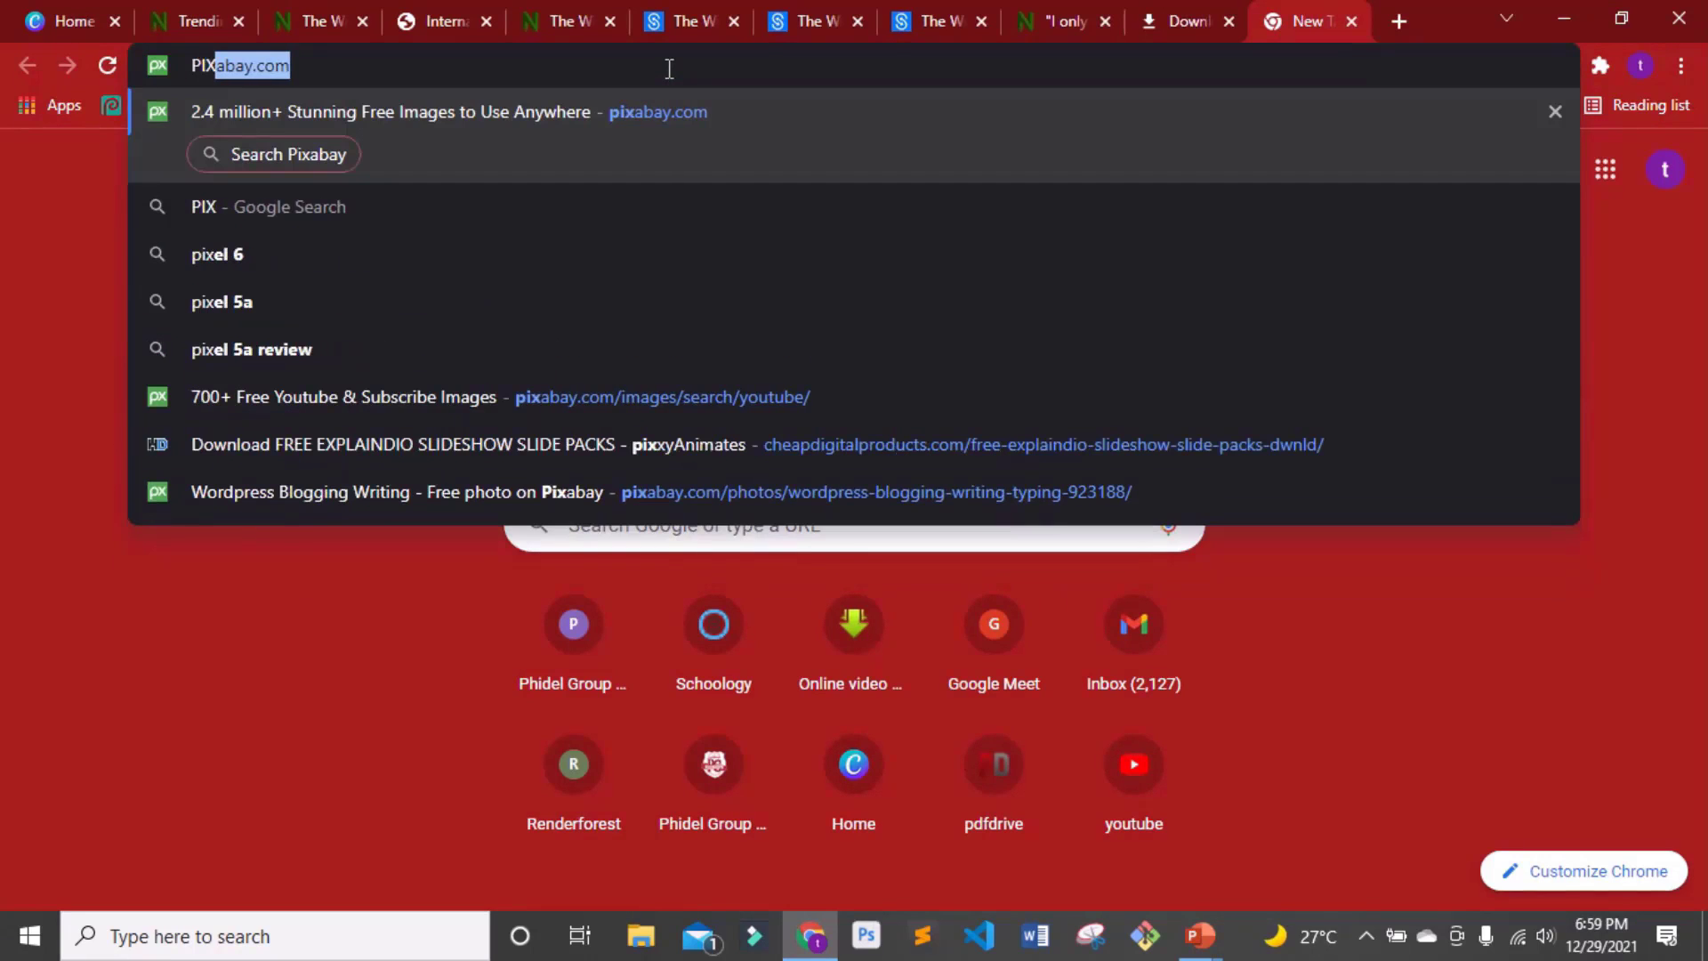
key(Return)
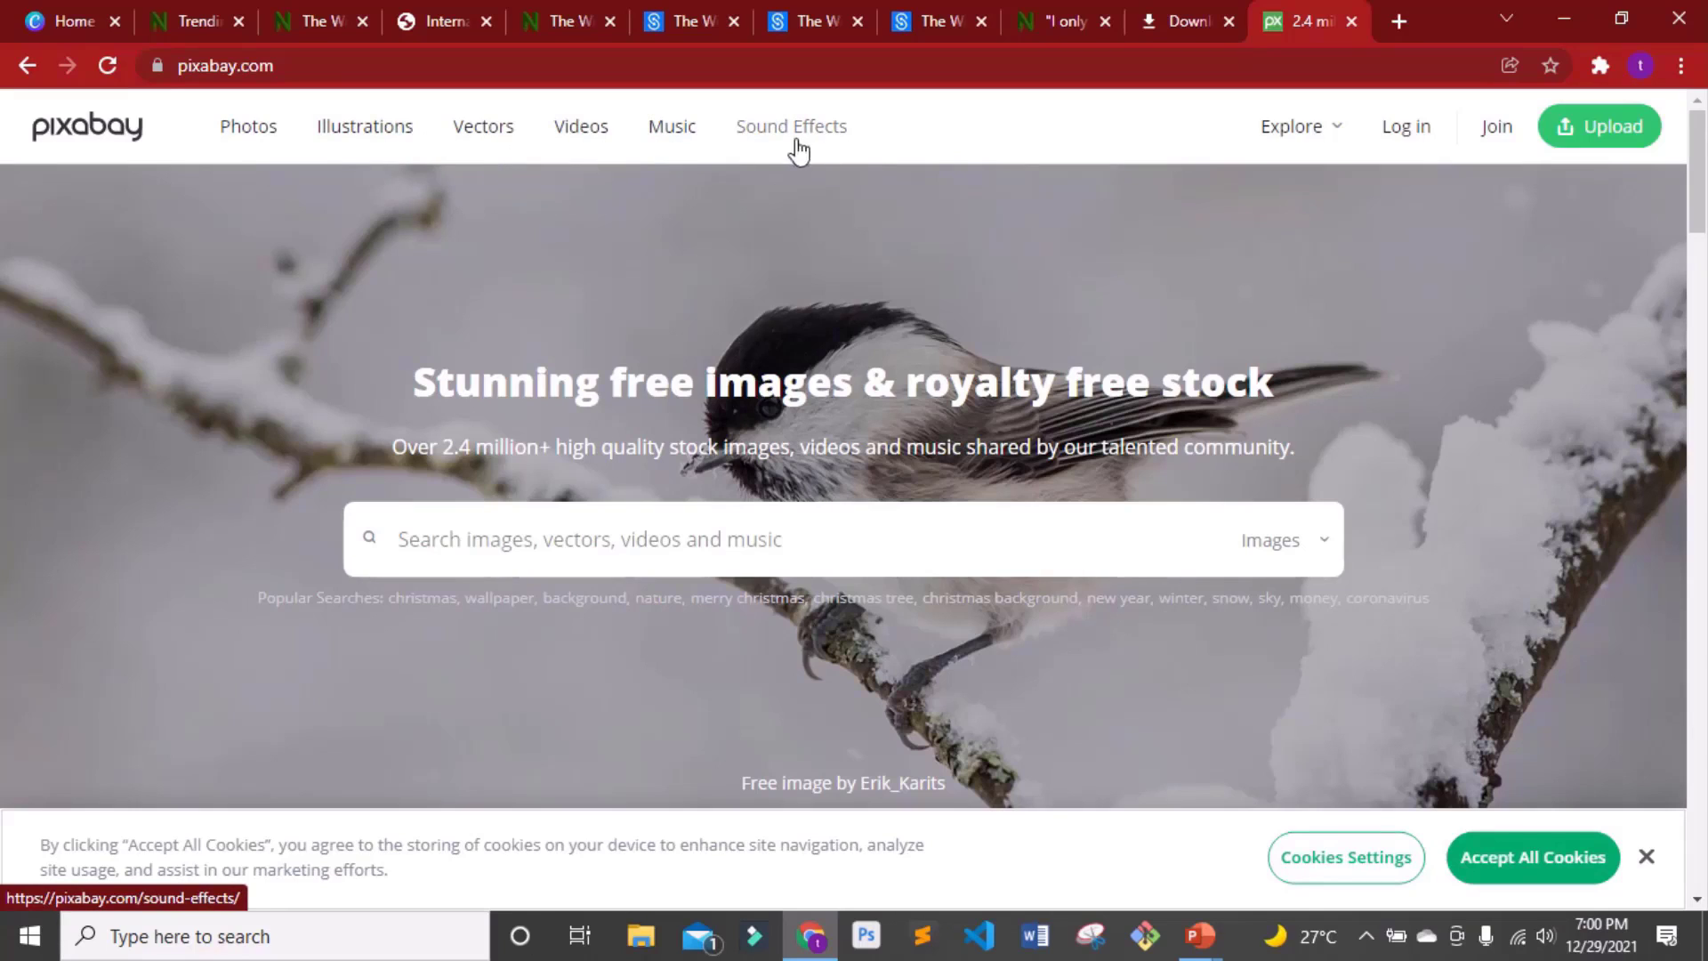
- Search Pixabay for computer images, view the photo of the blank-screened Apple desktop on a white desk, and return to PowerPoint
click(656, 539)
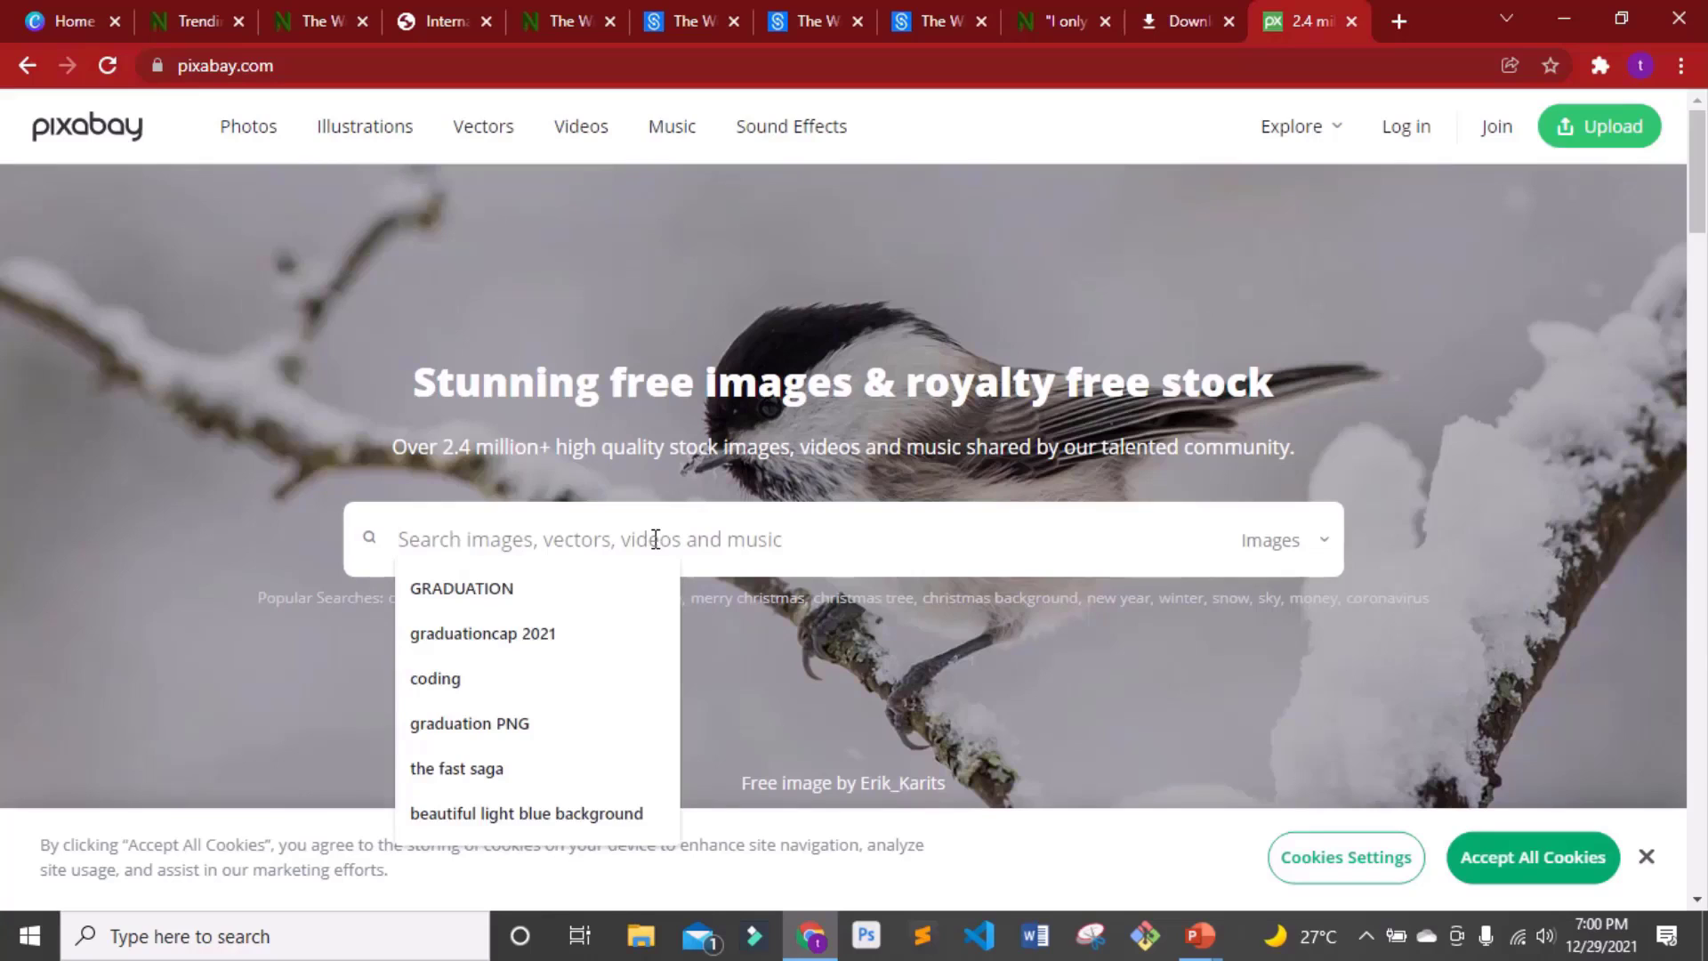
text(COMPU)
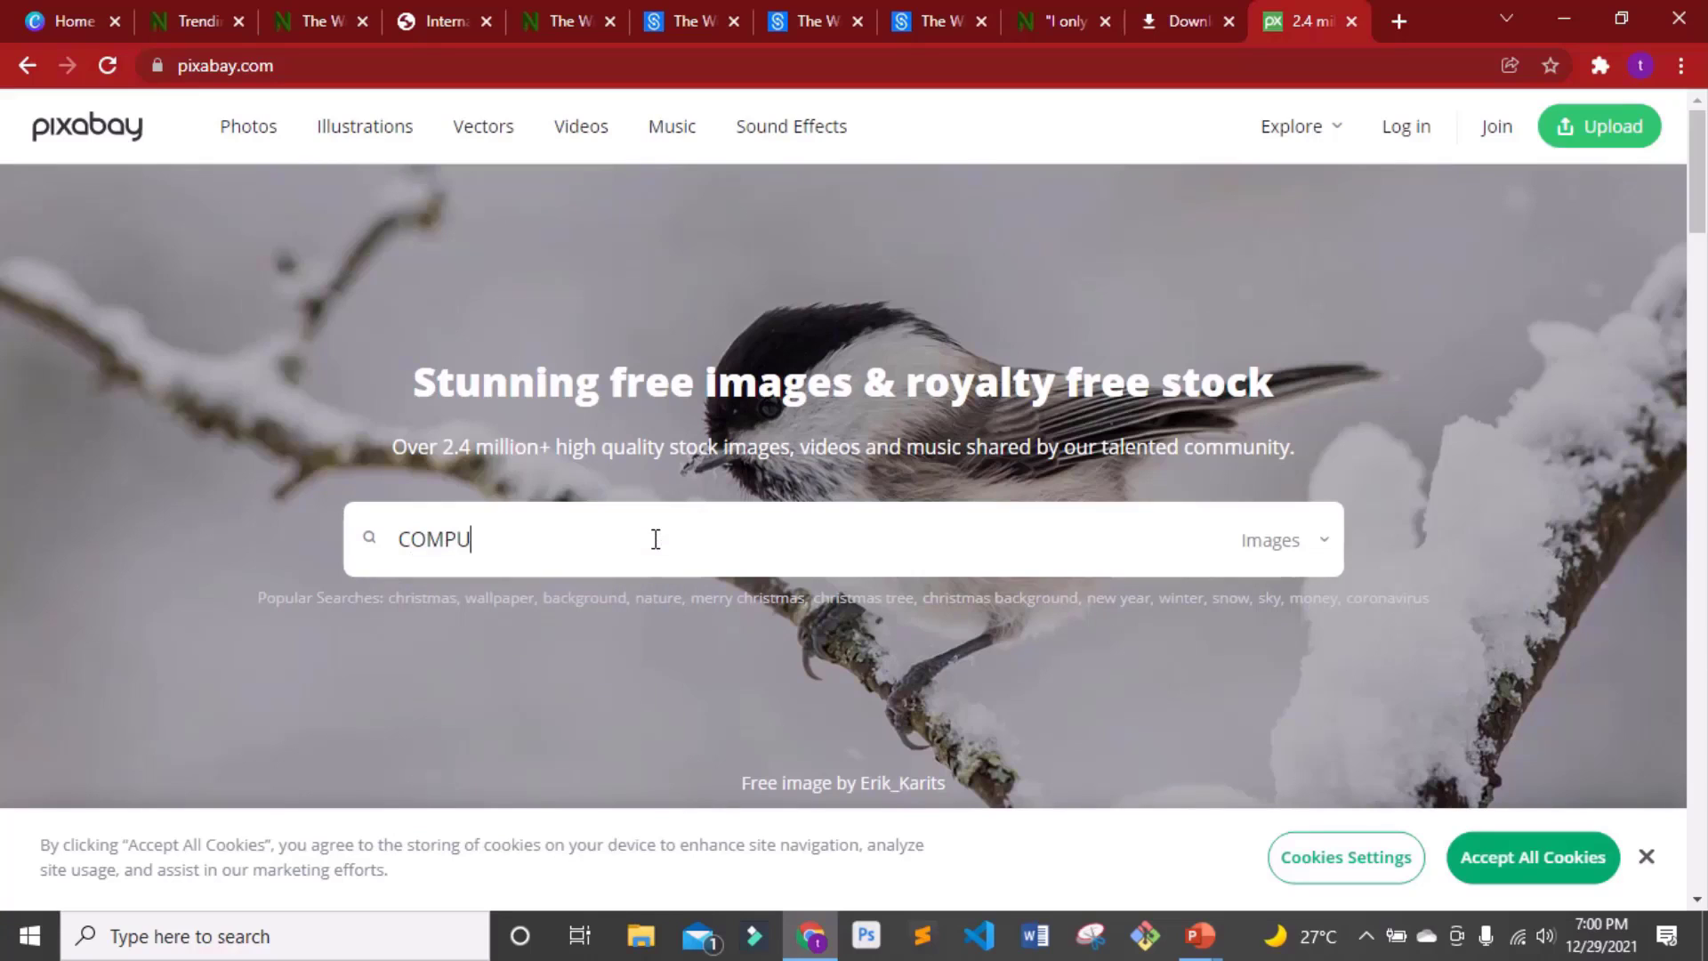
text(TER)
key(Return)
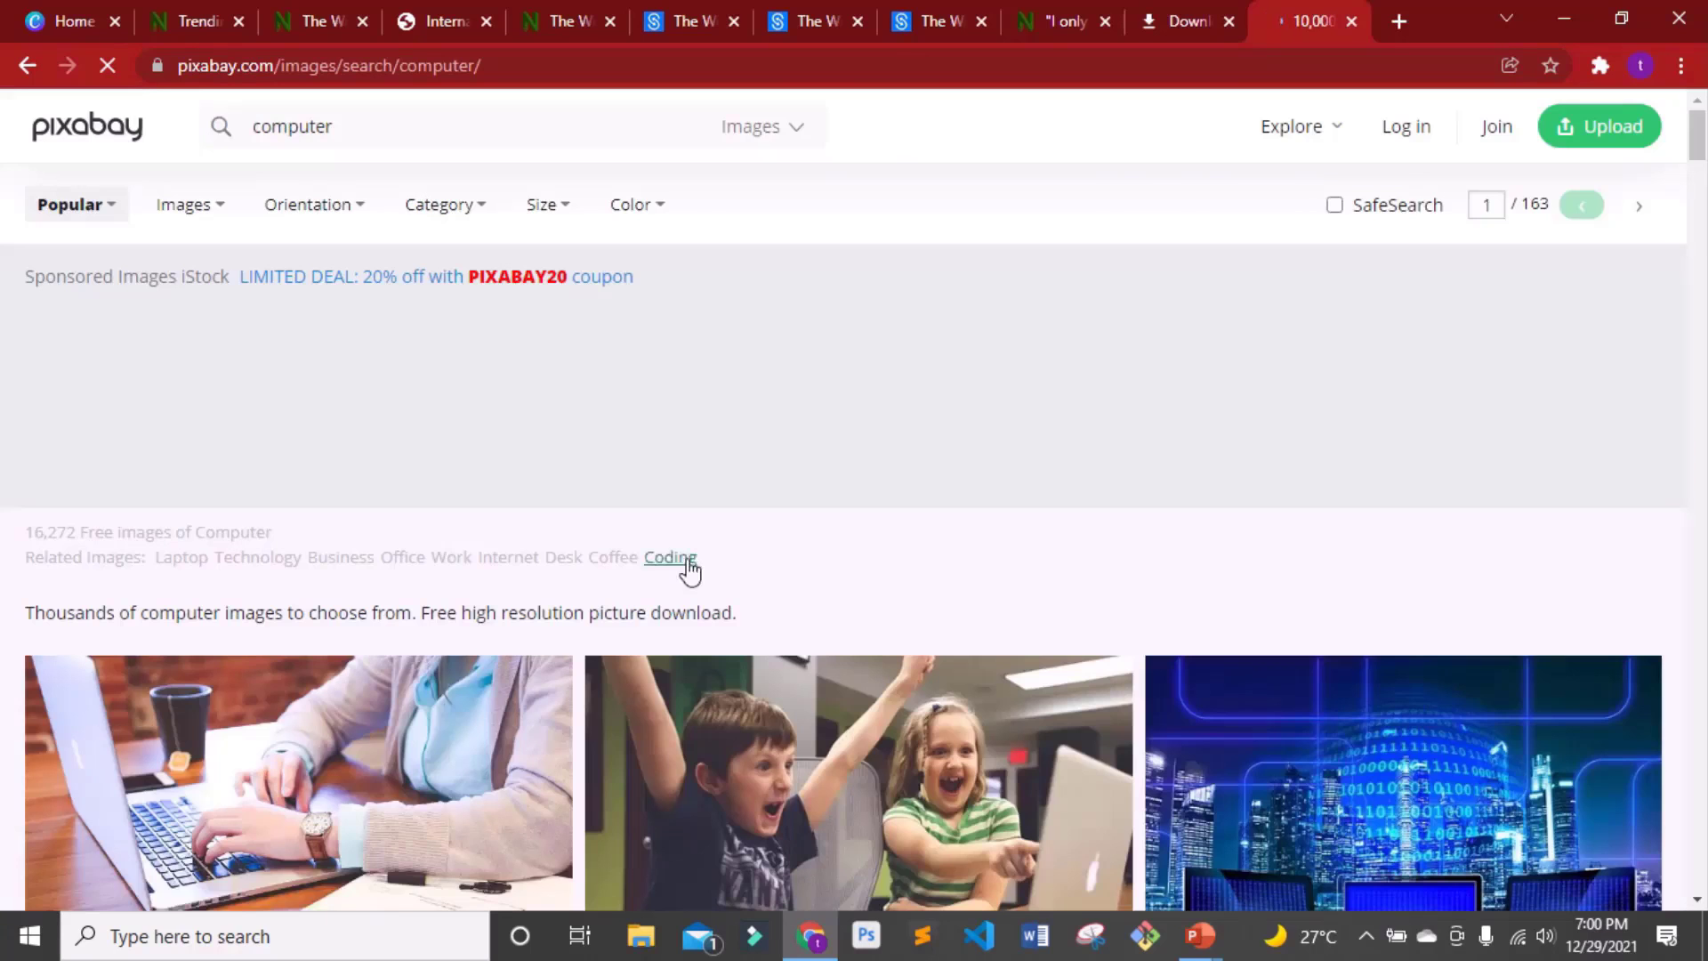
scroll(691, 639, down, 5)
scroll(691, 639, down, 5)
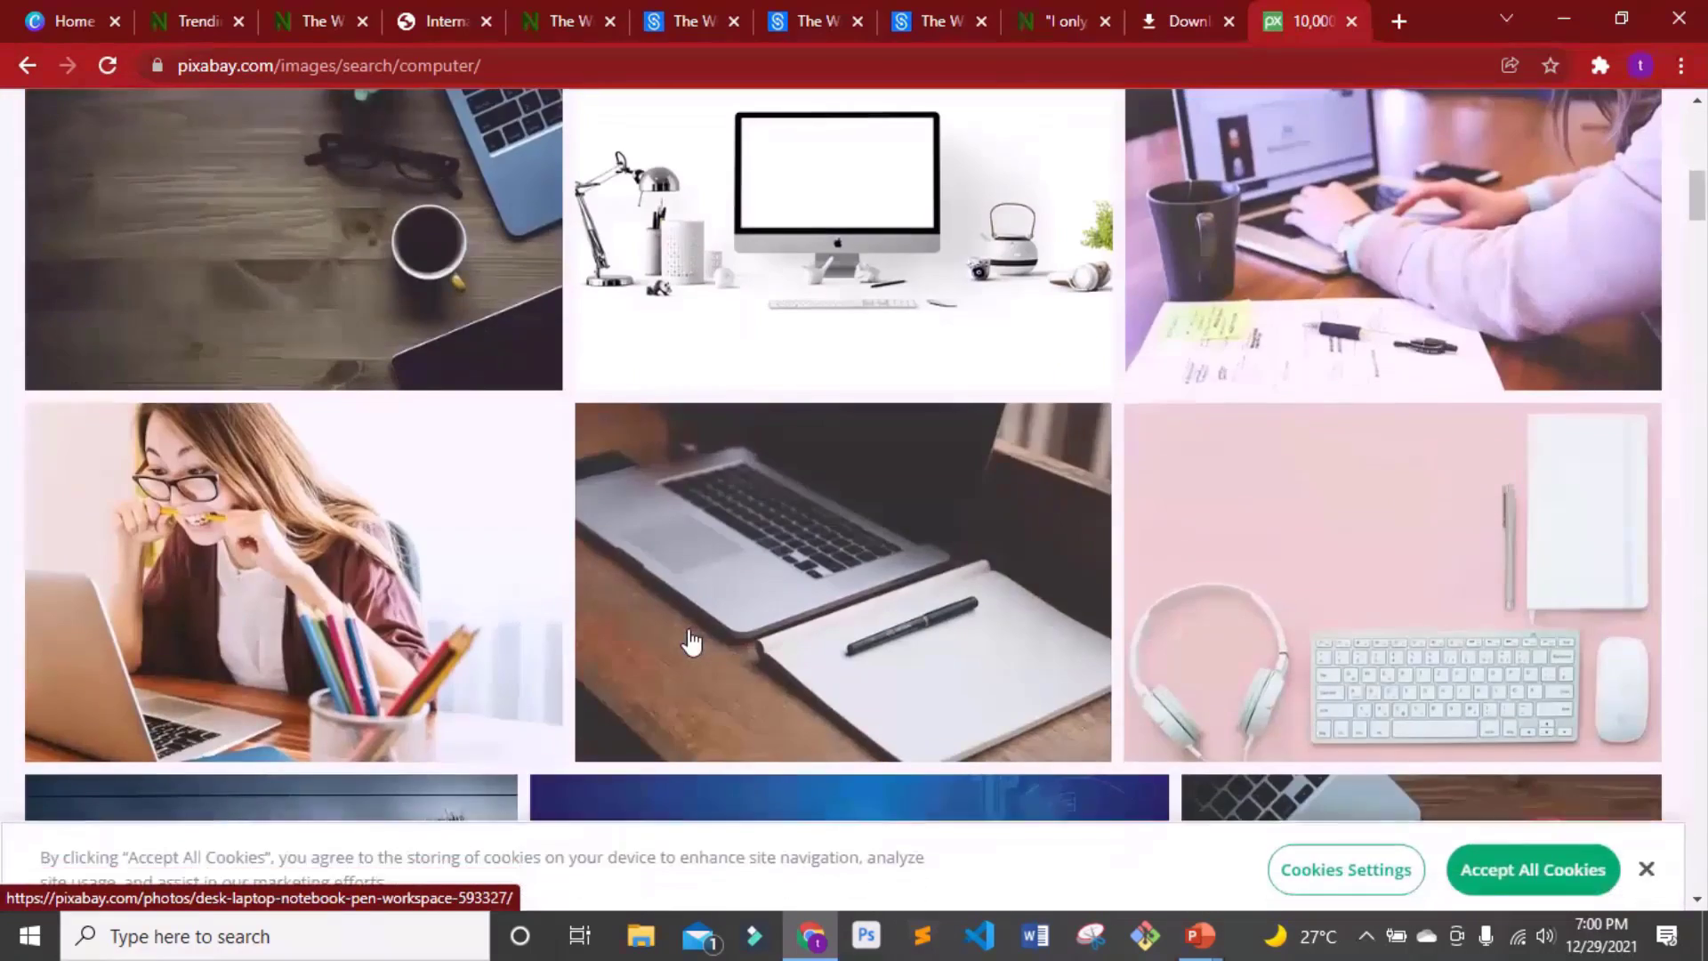
scroll(691, 639, up, 3)
scroll(694, 638, up, 3)
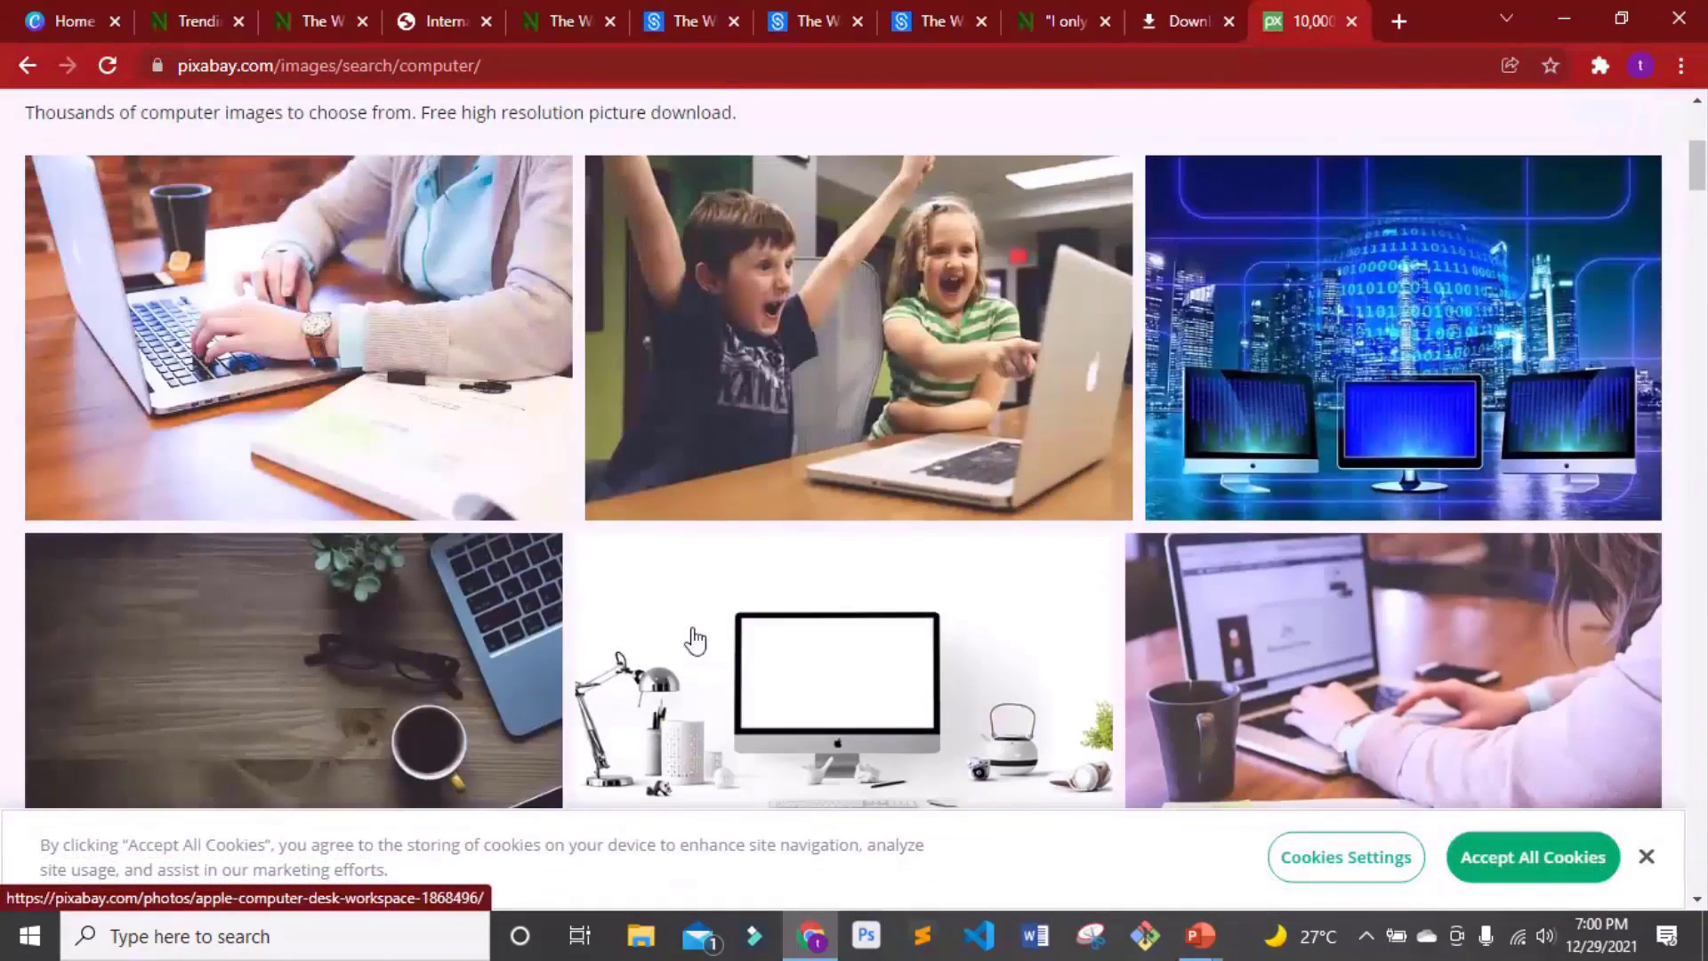
click(850, 656)
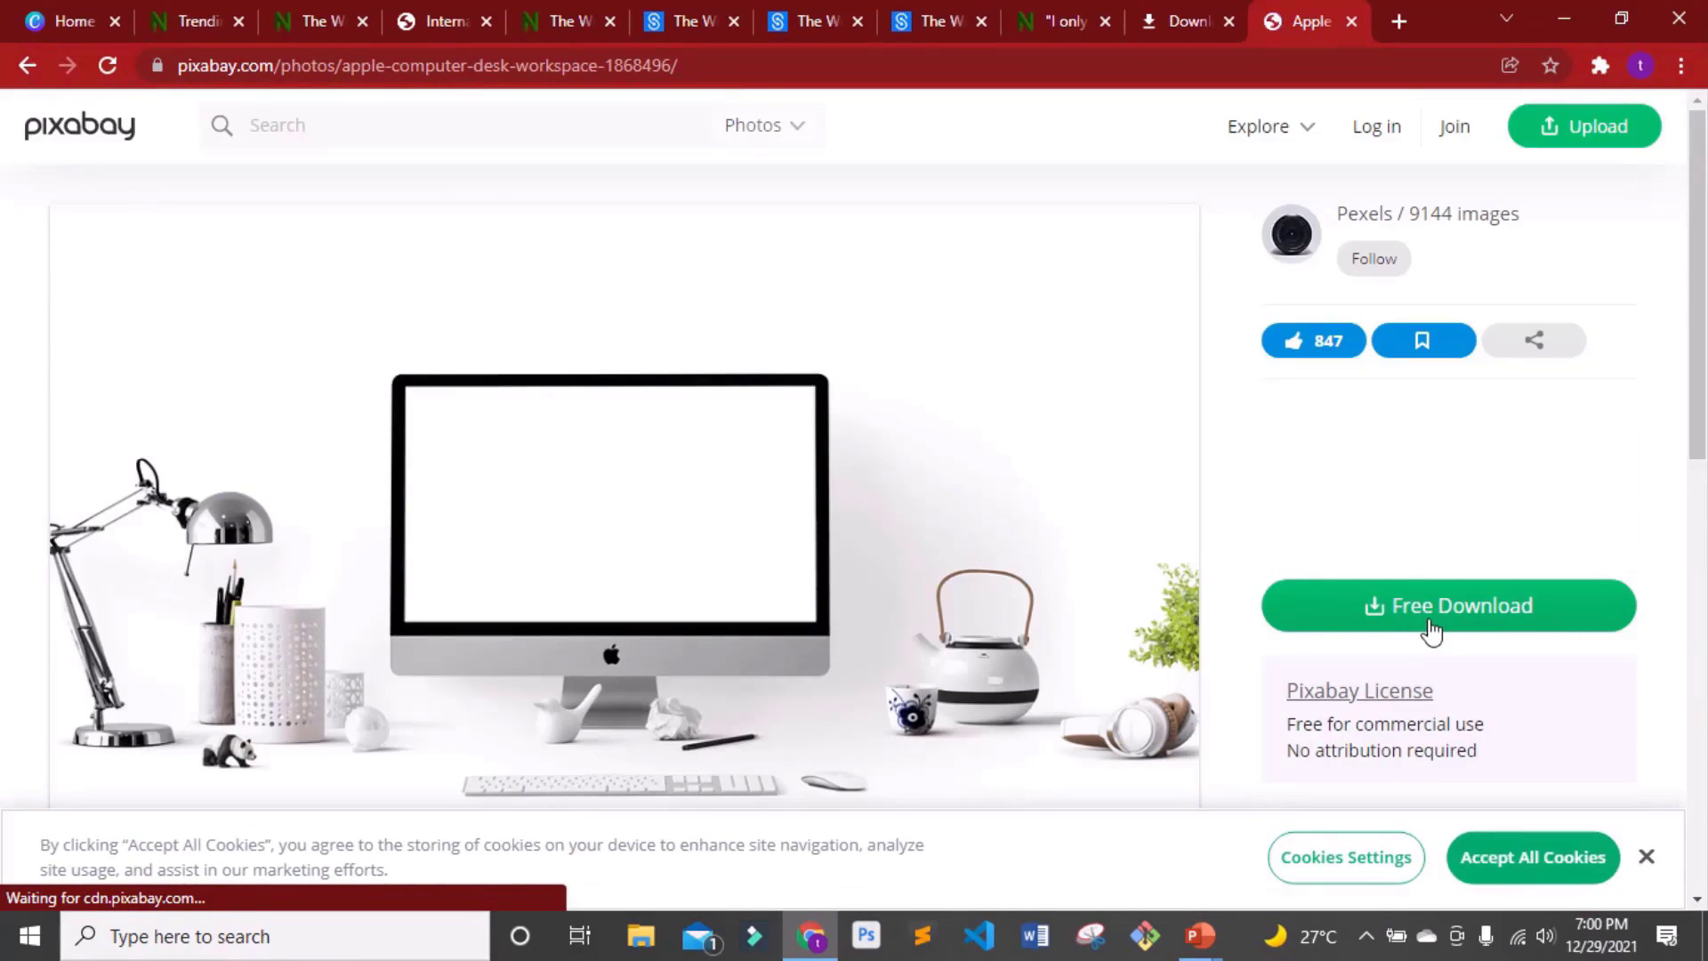
click(1564, 18)
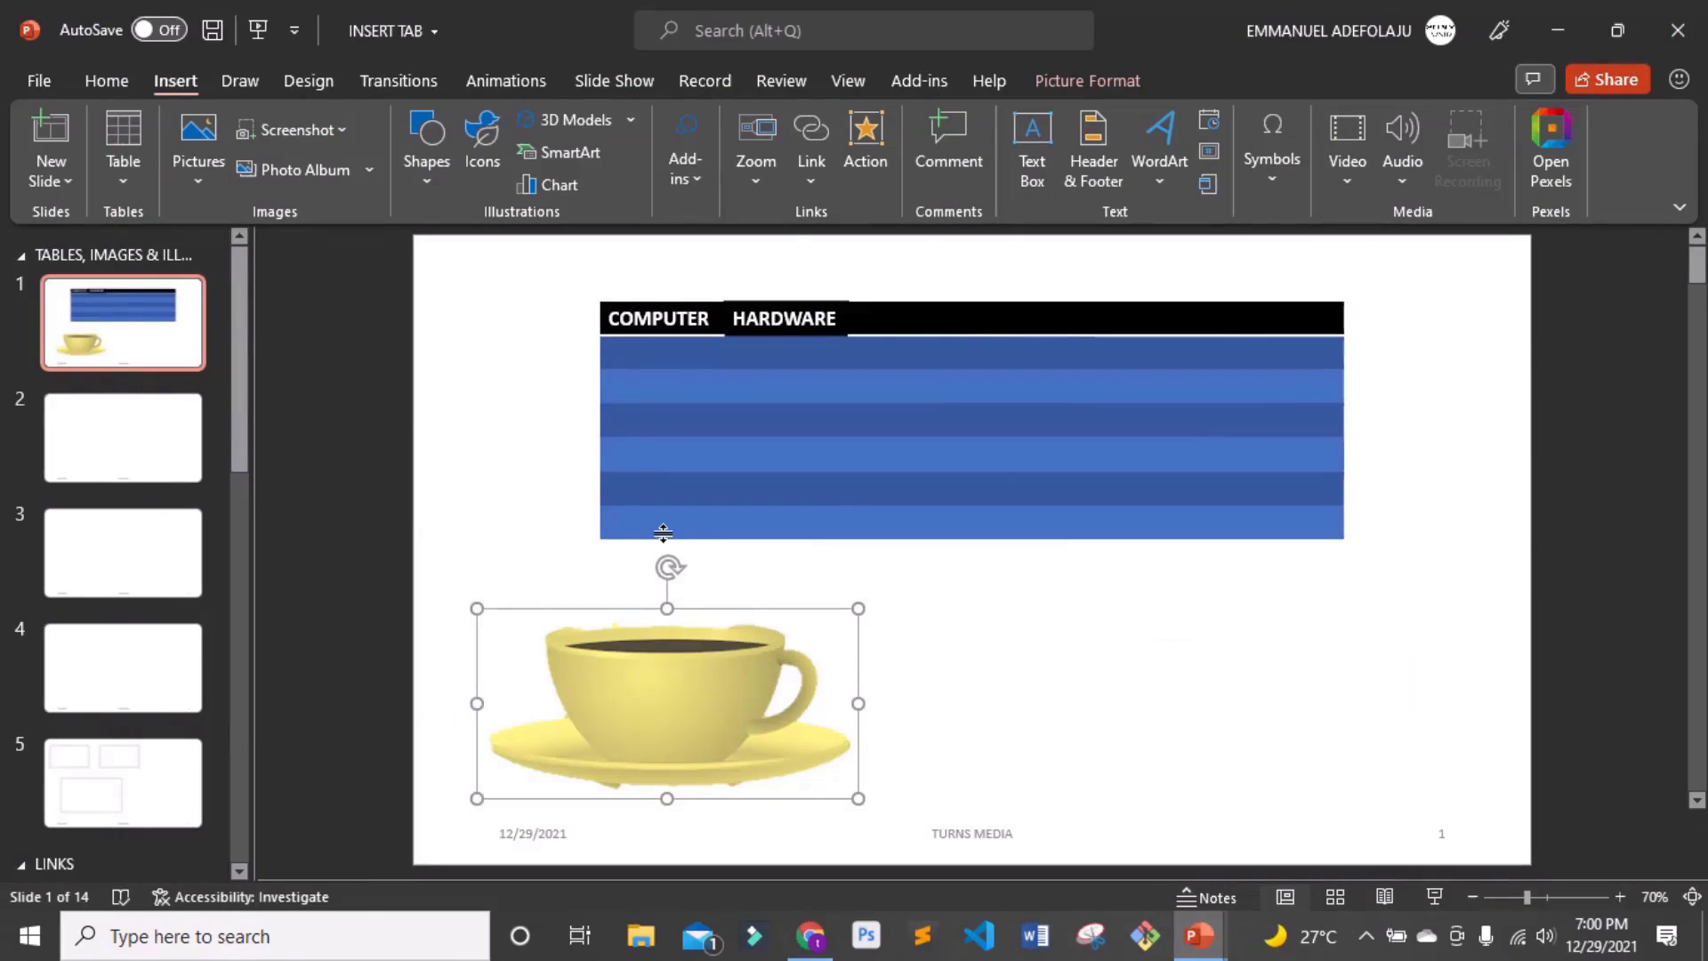
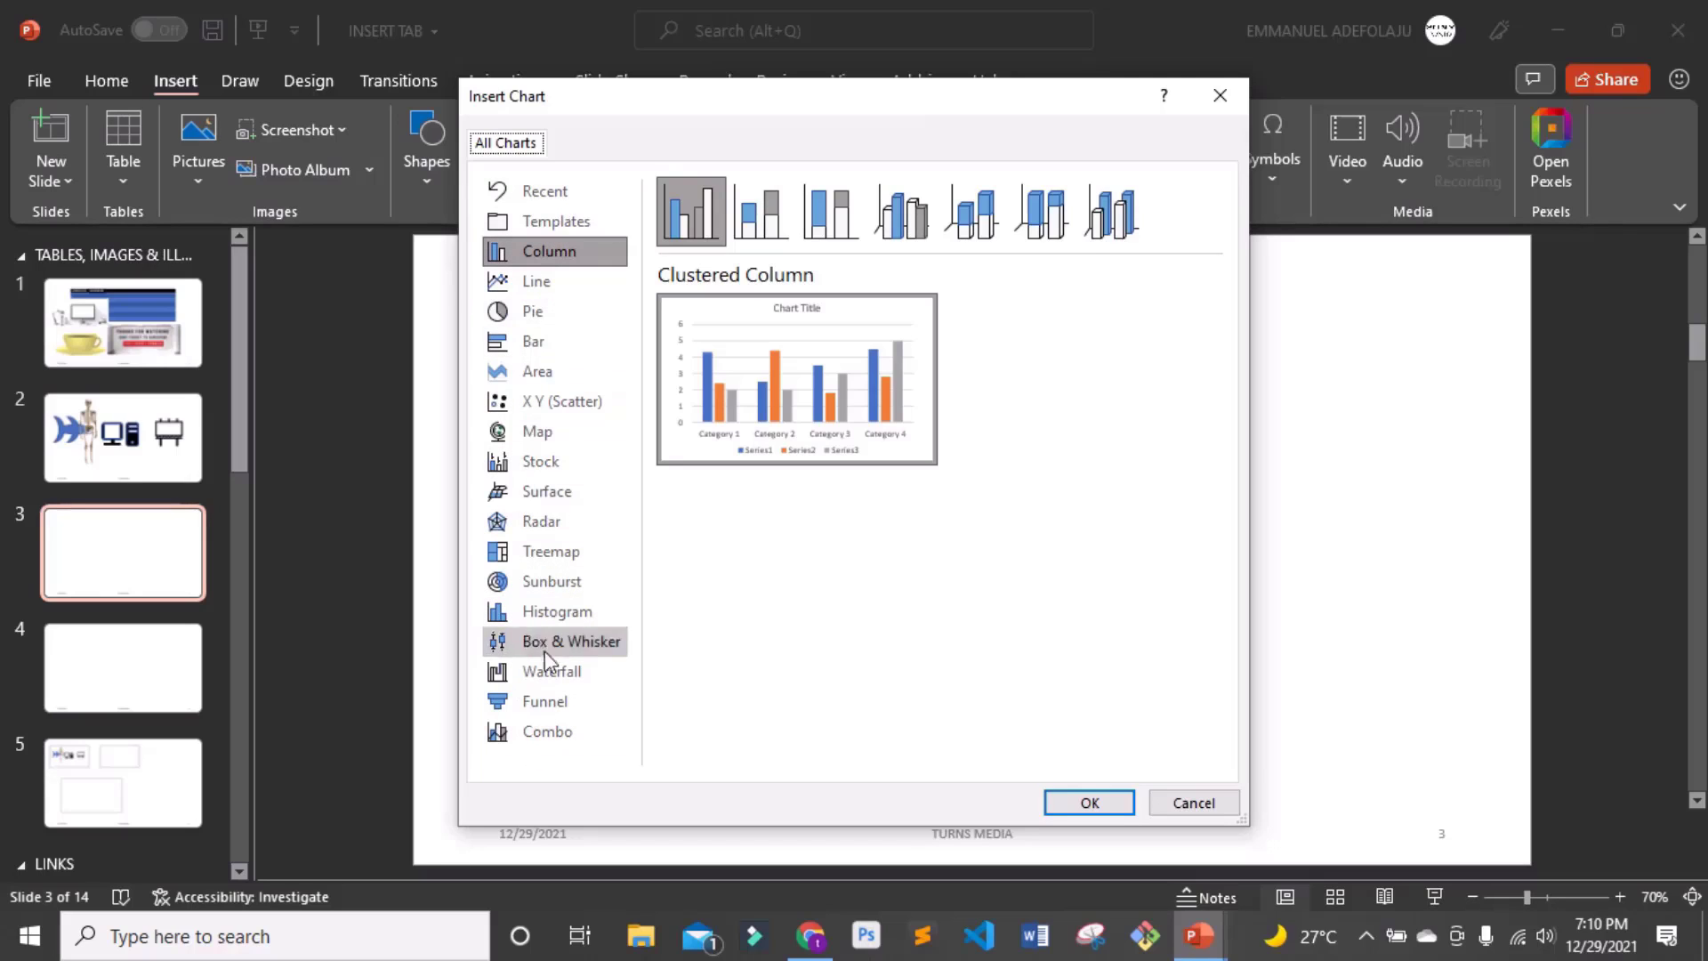
- Insert a standard pie chart on slide 3
click(539, 312)
mouse_move(763, 393)
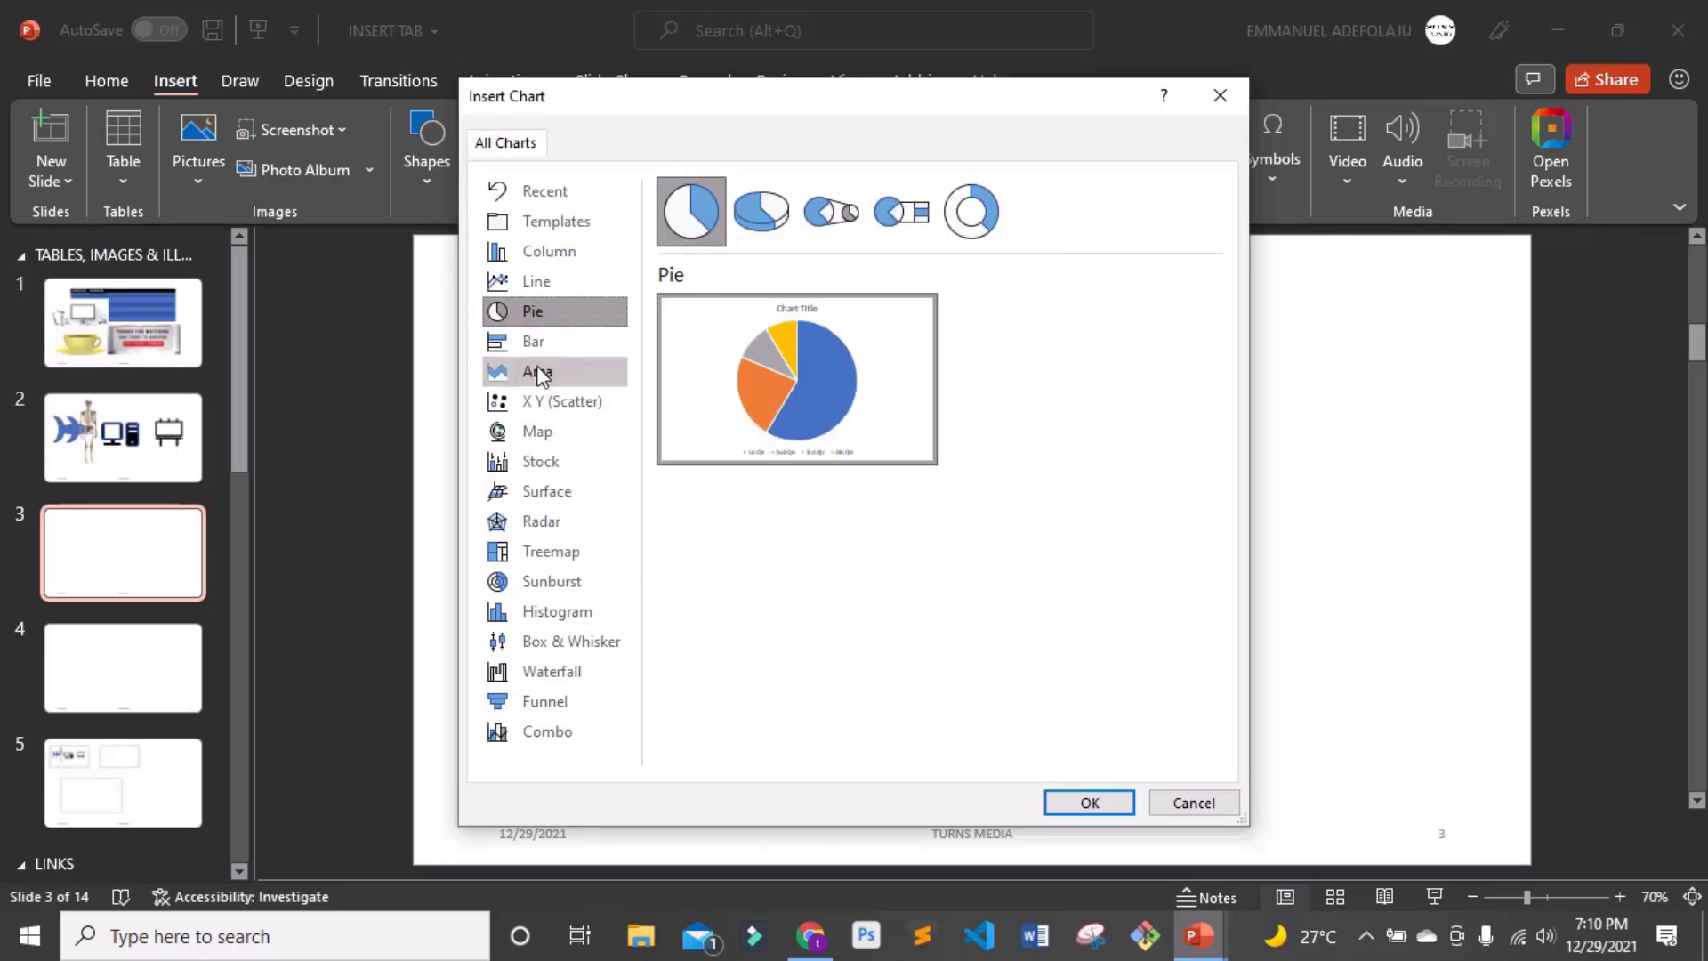
click(1076, 803)
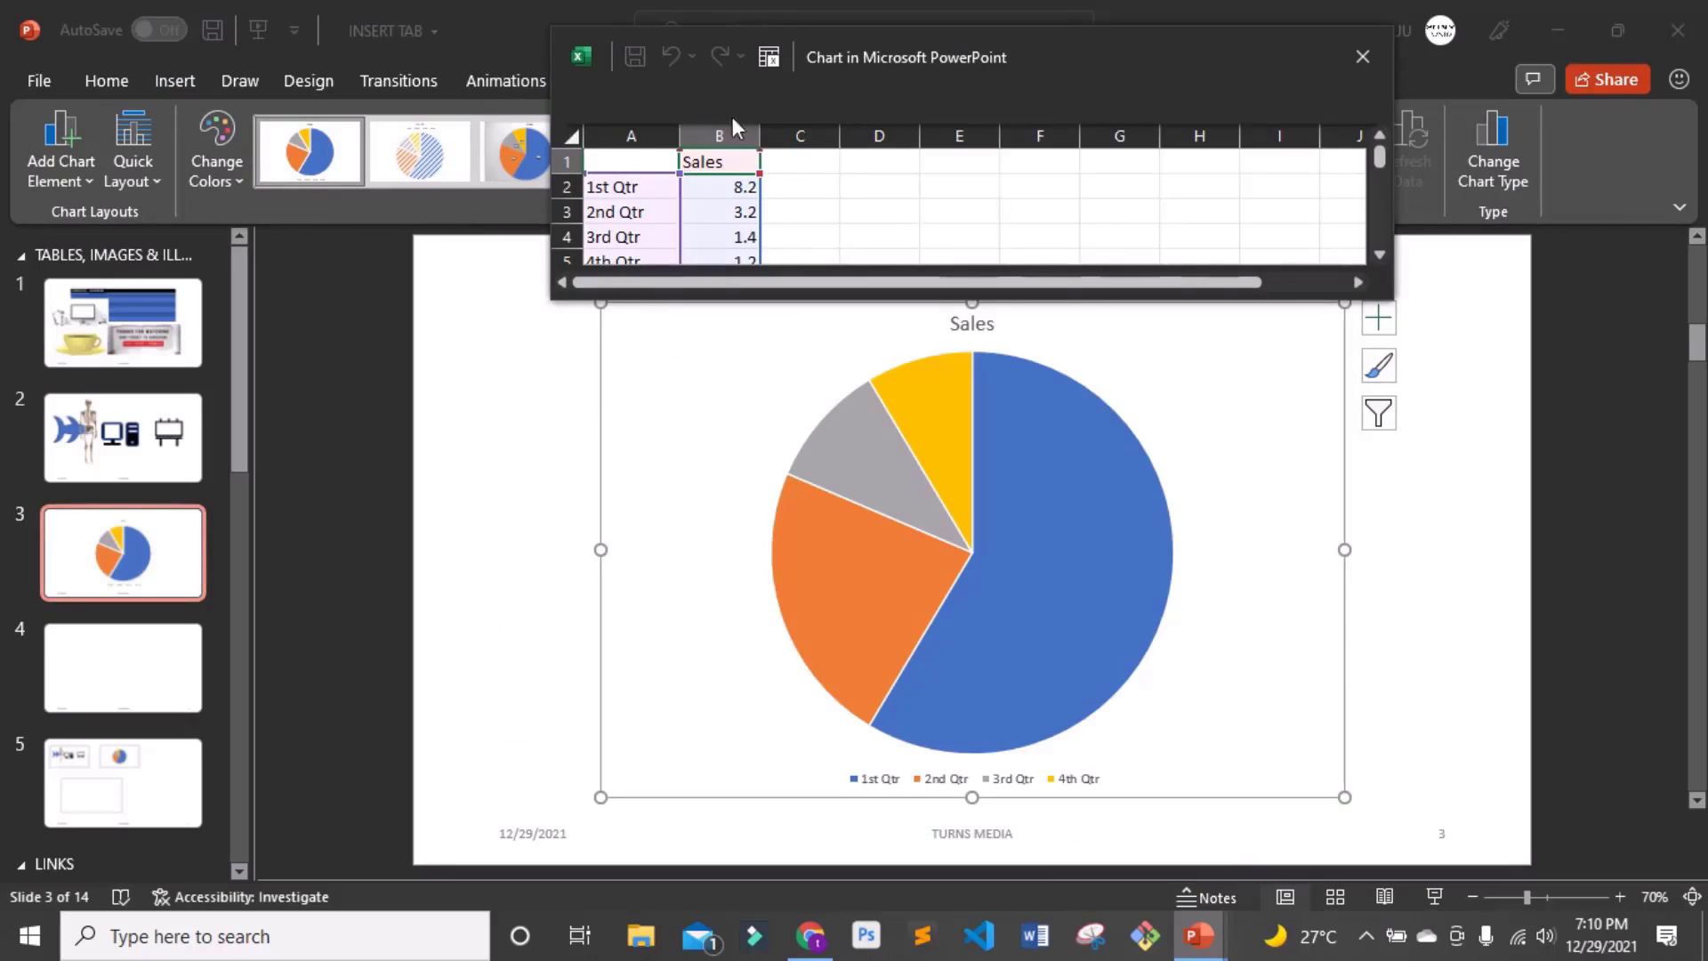
- Enter PRODUCTS as the header of column A in the chart data and rename the first category MOUSE
click(630, 161)
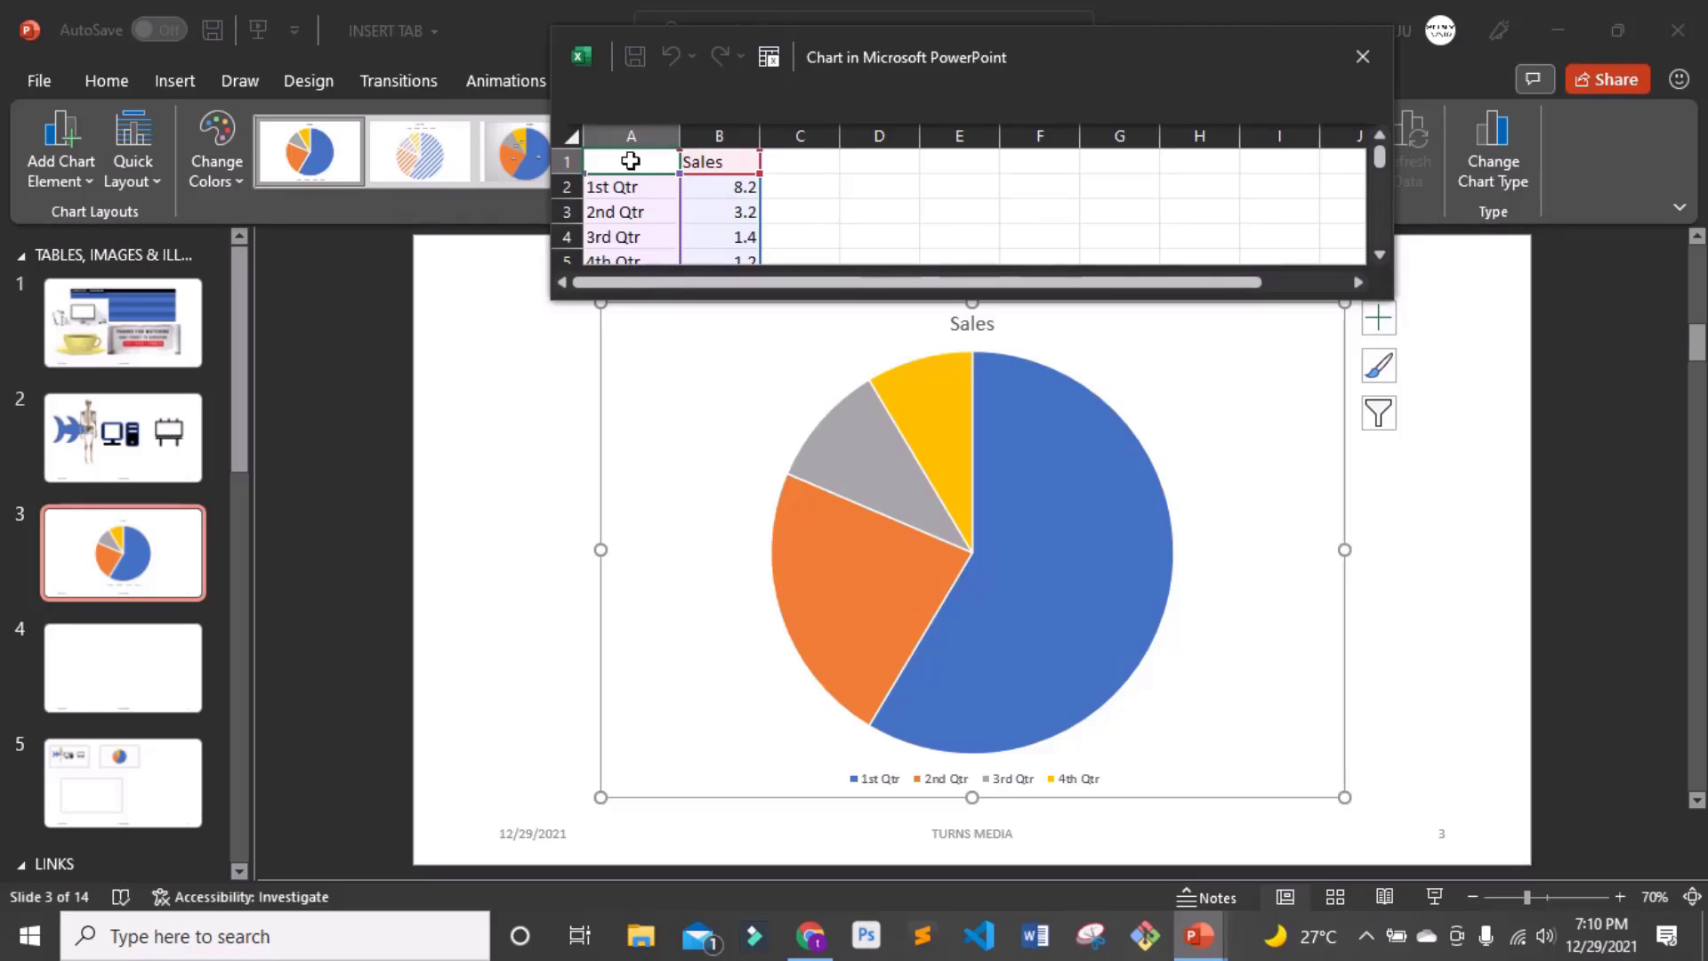
text(P)
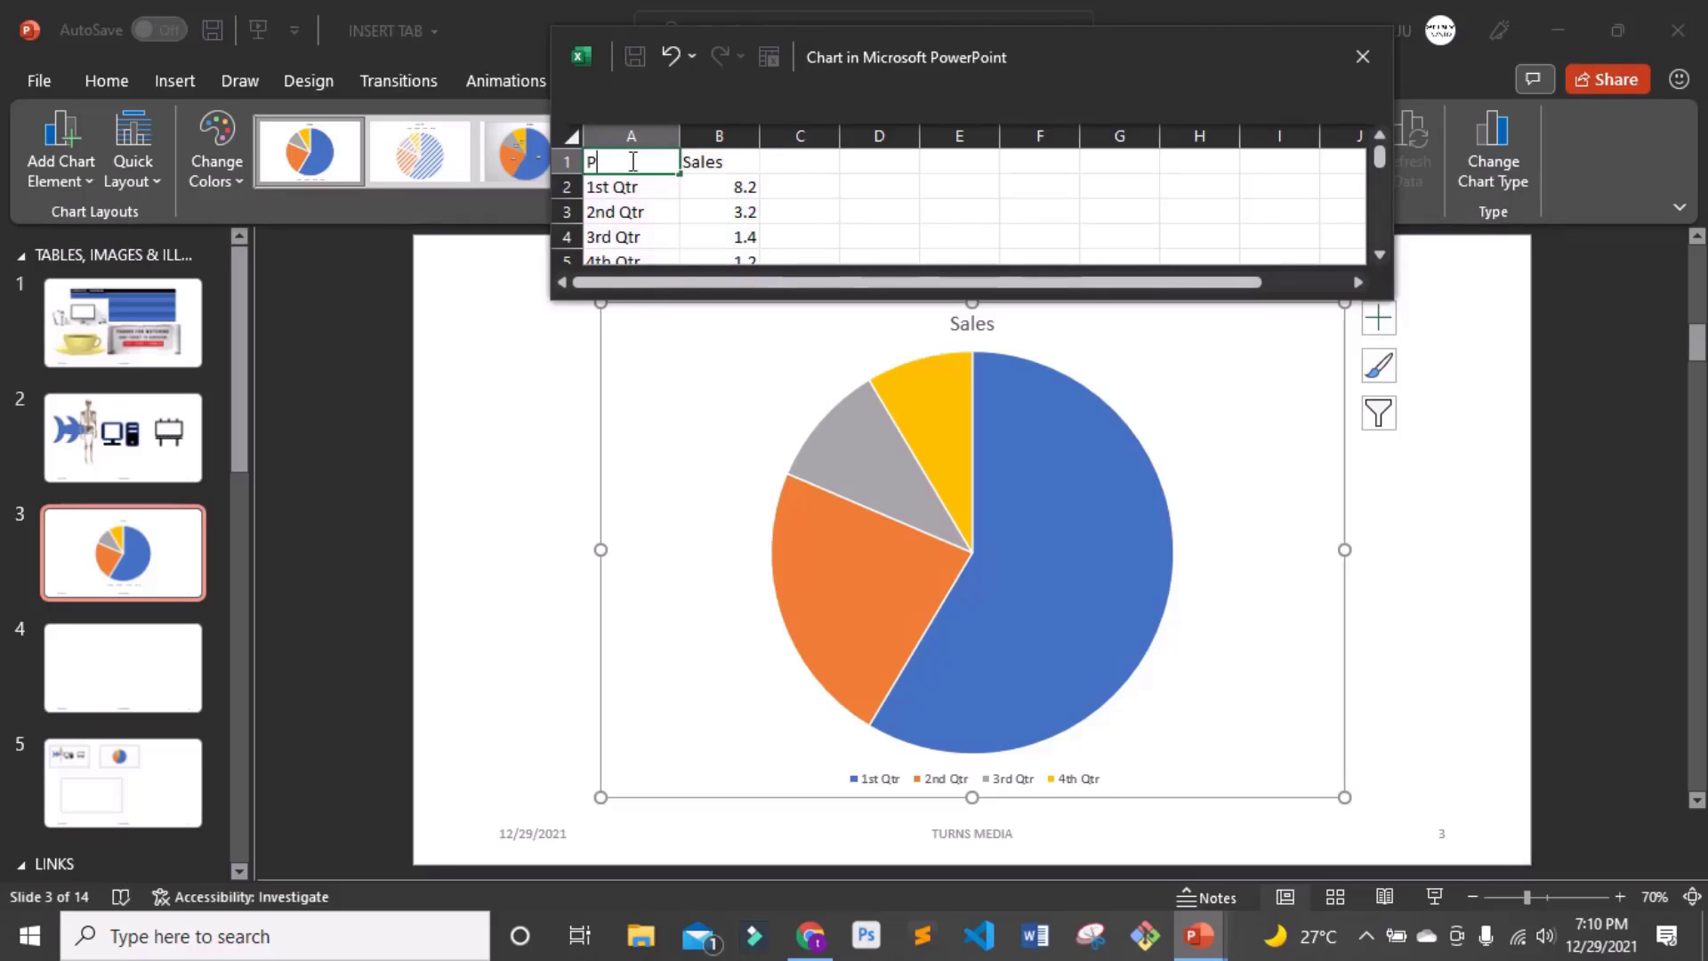
text(RODUCTS)
key(Return)
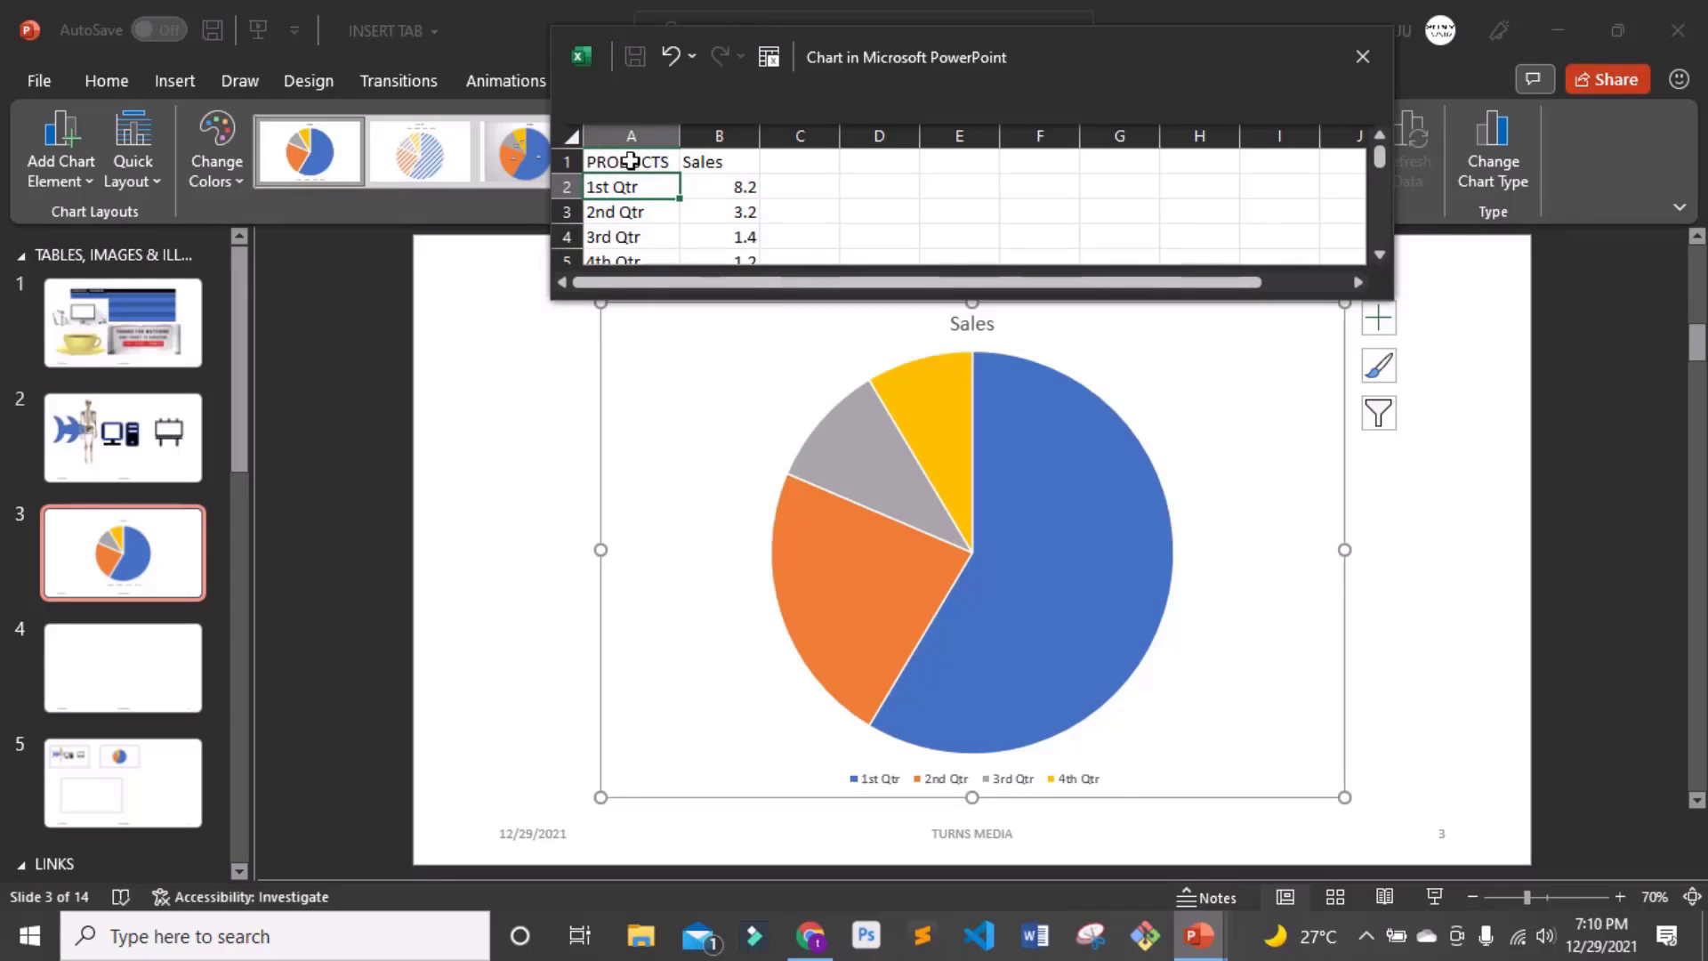
text(MOUSE)
key(Return)
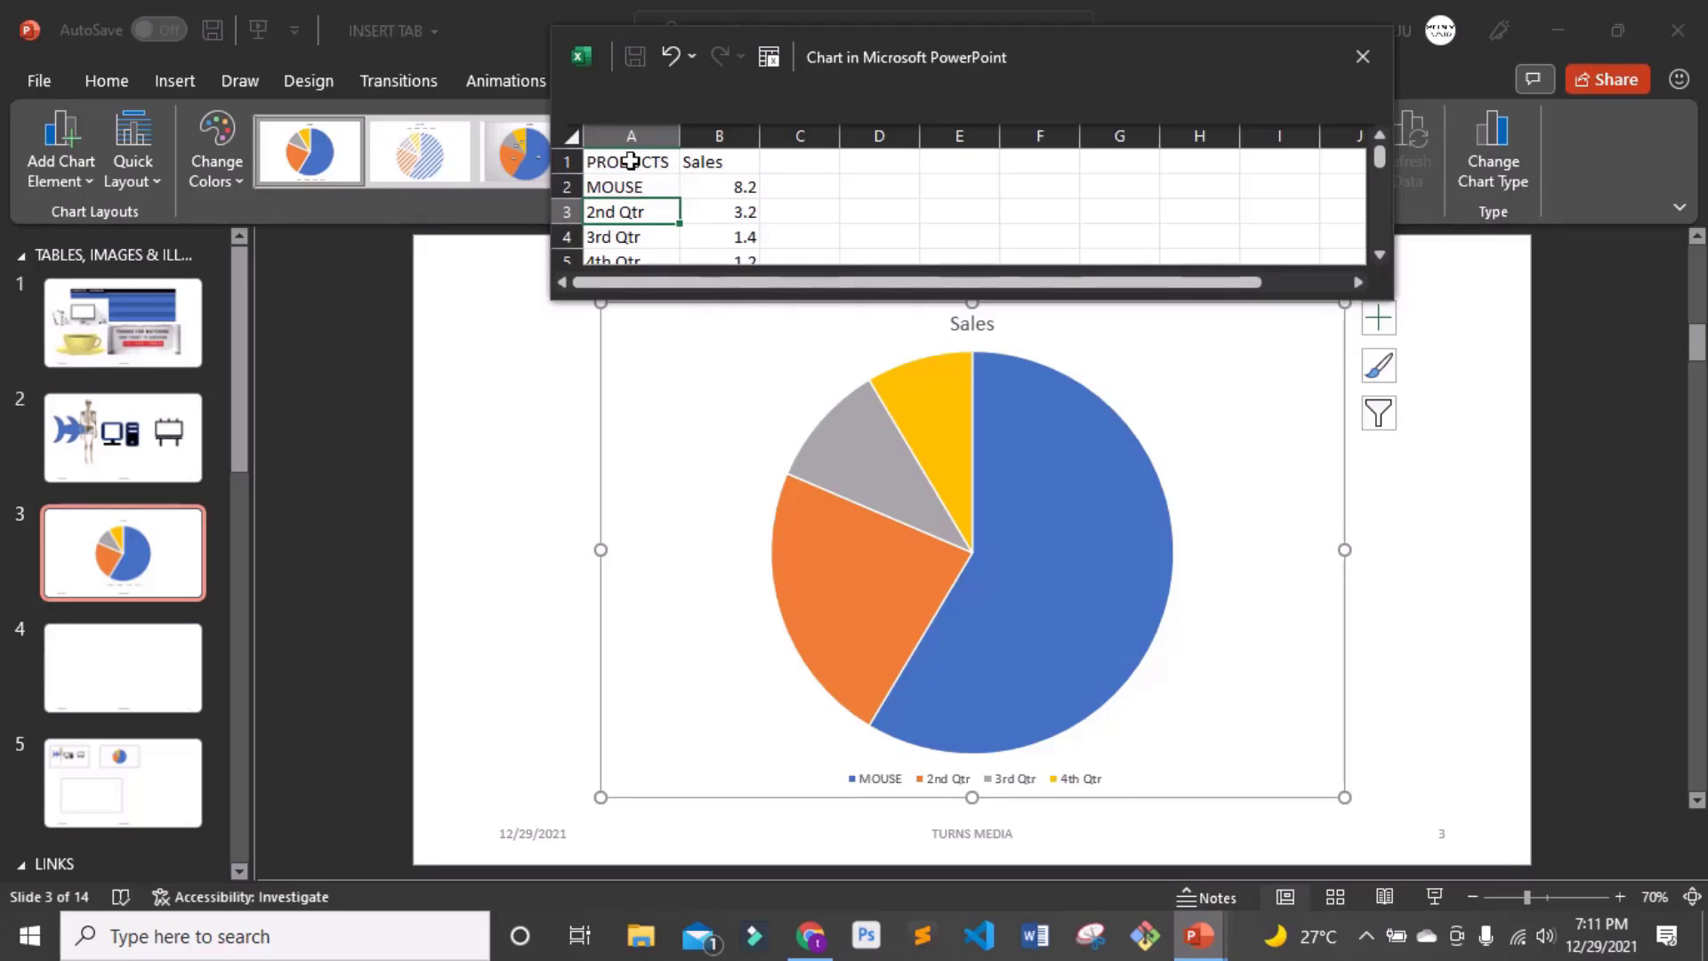
- Rename the remaining three chart categories KEYBOARD, MONITOR and PRINTER in the data sheet
text(KEYBOARD)
key(Return)
text(MONIT)
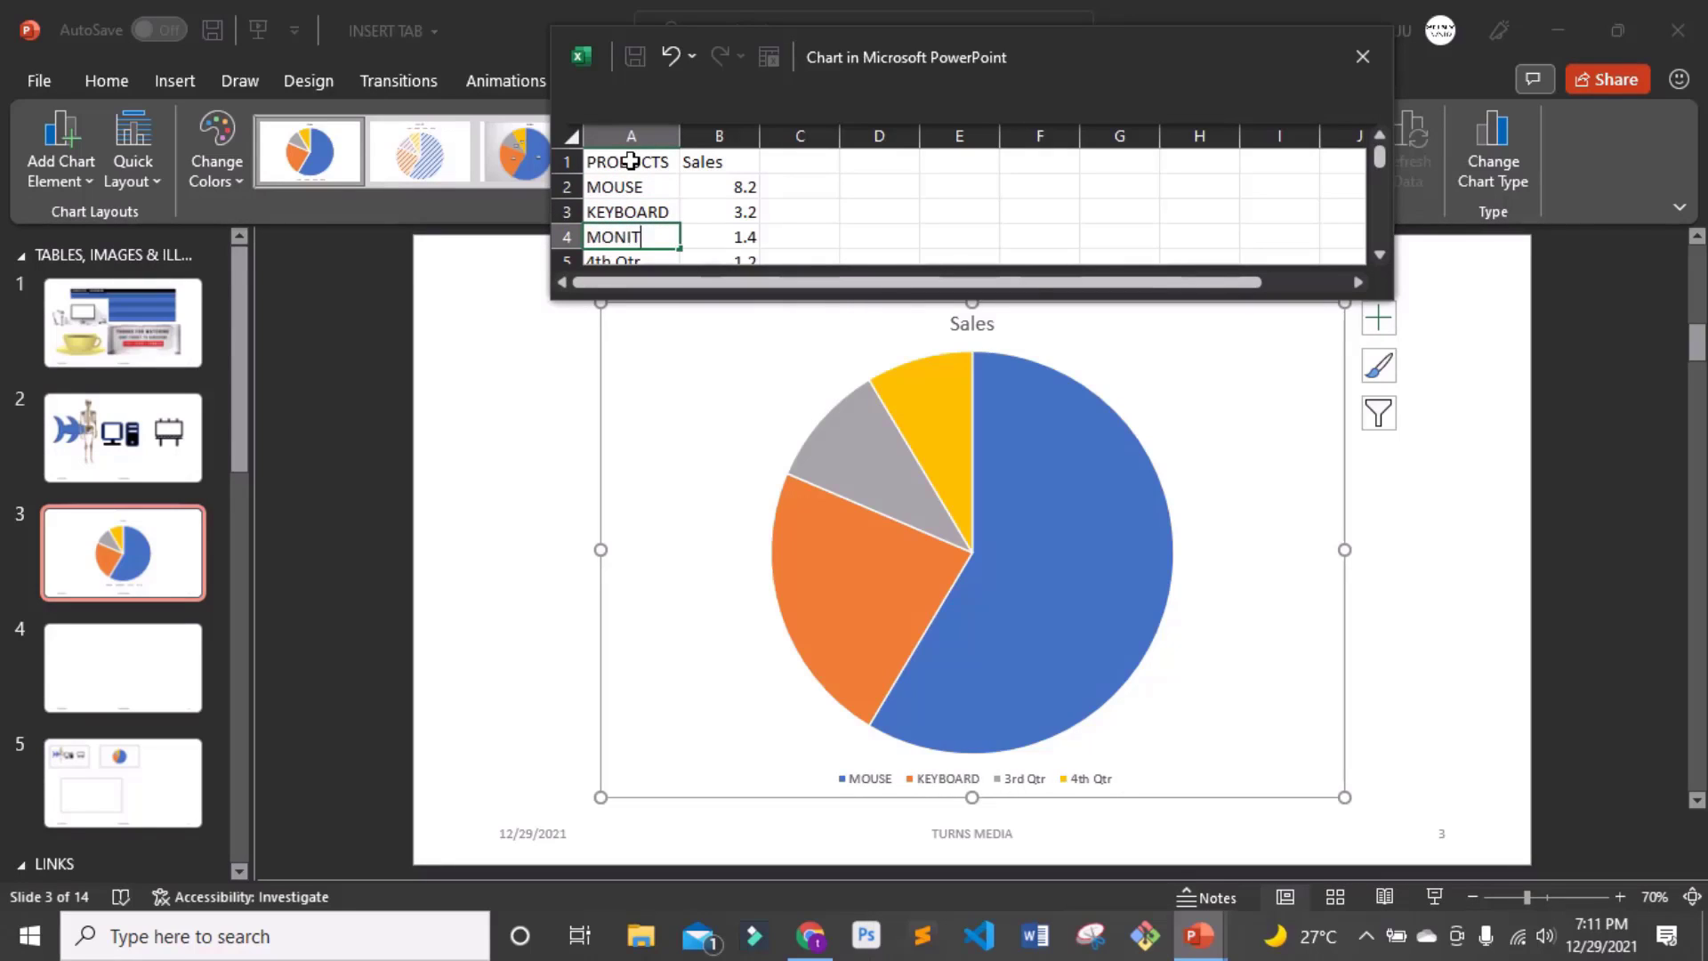
text(OR)
key(Return)
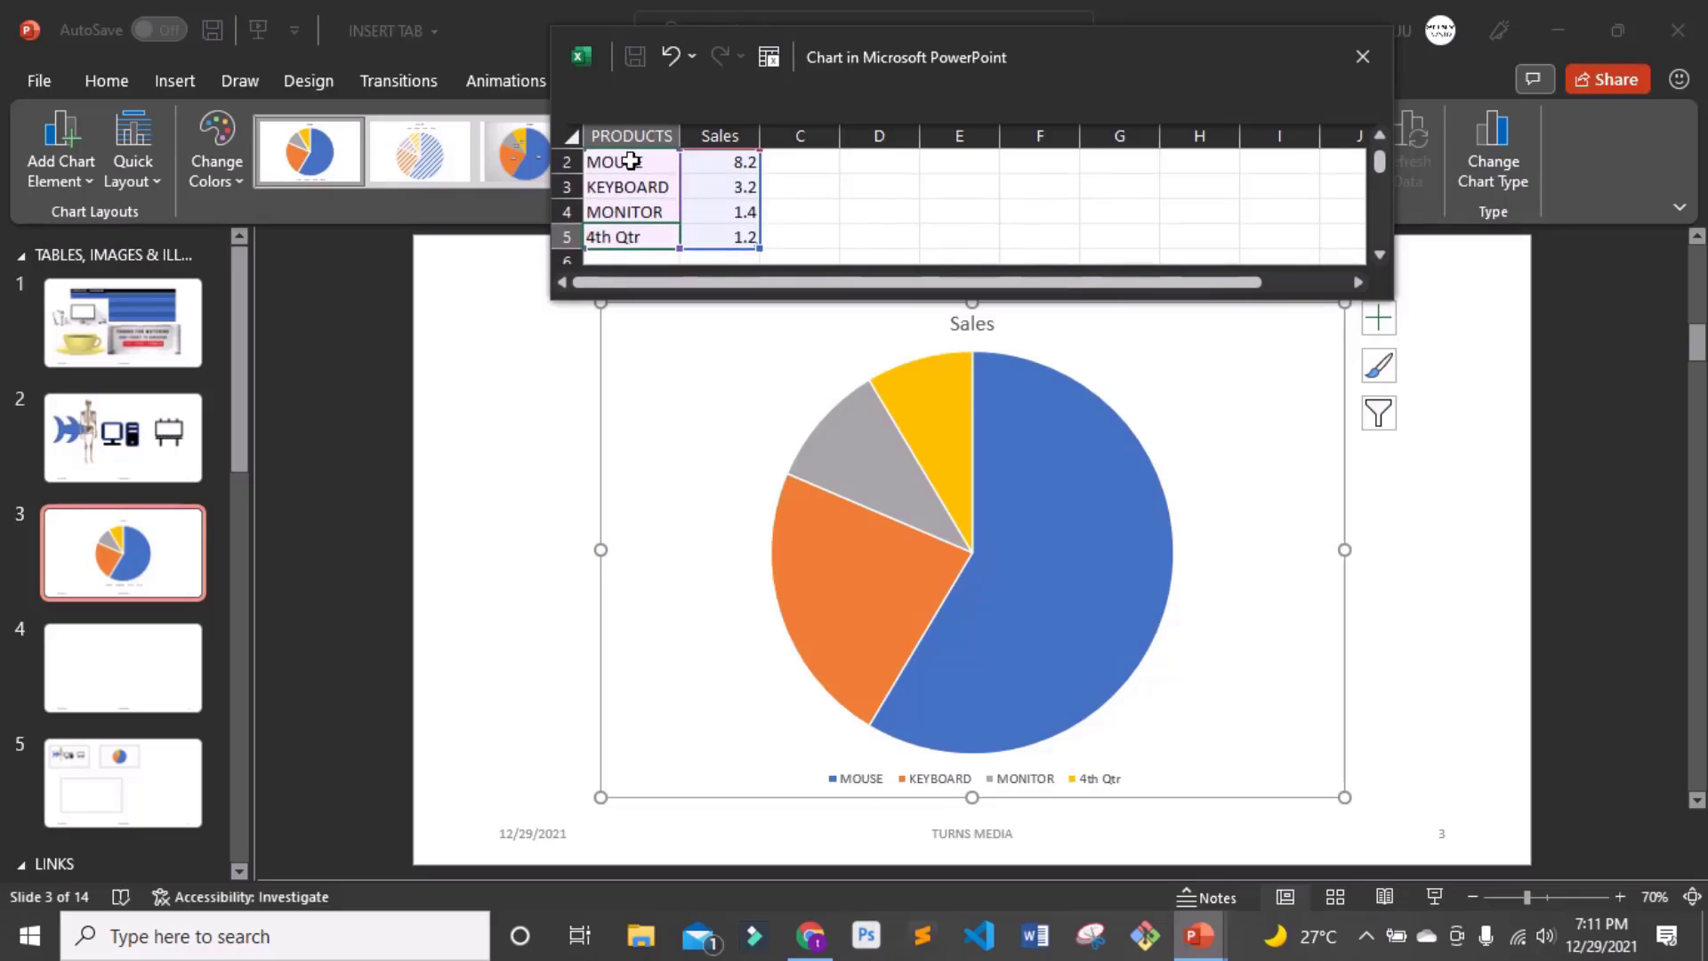
text(PT)
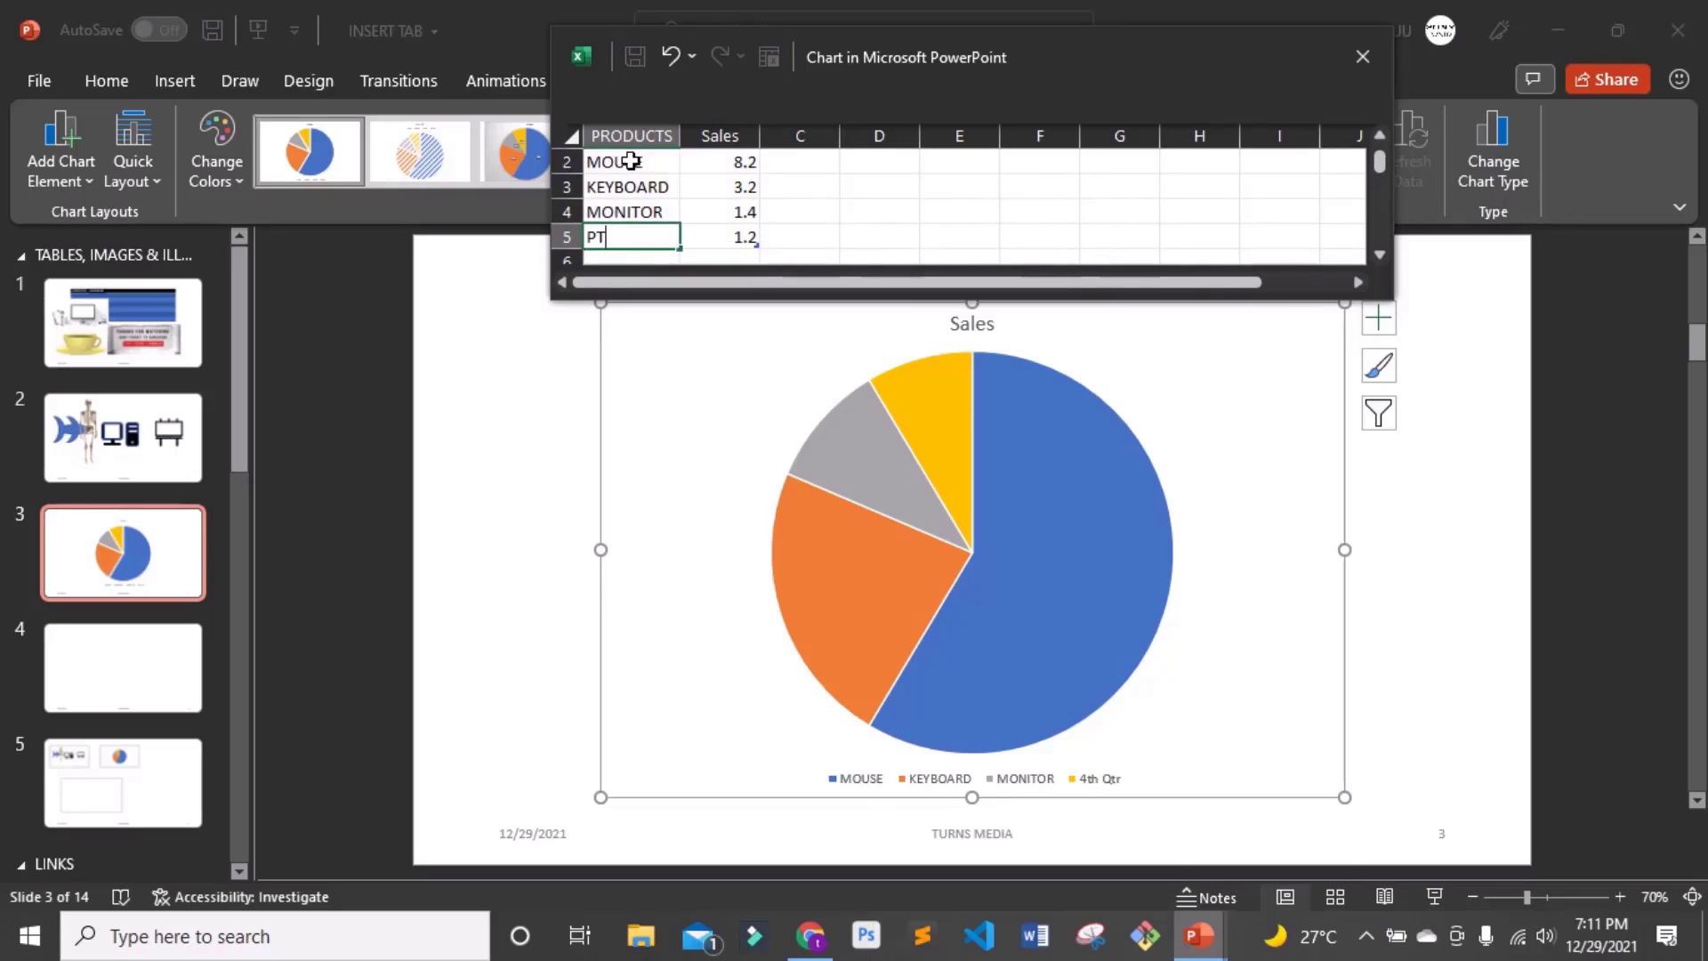
key(BackSpace)
text(RO)
key(BackSpace)
text(INTER)
- Set the Sales values to 560 for MOUSE, 446 for KEYBOARD, 378 for MONITOR and 589 for PRINTER
click(730, 165)
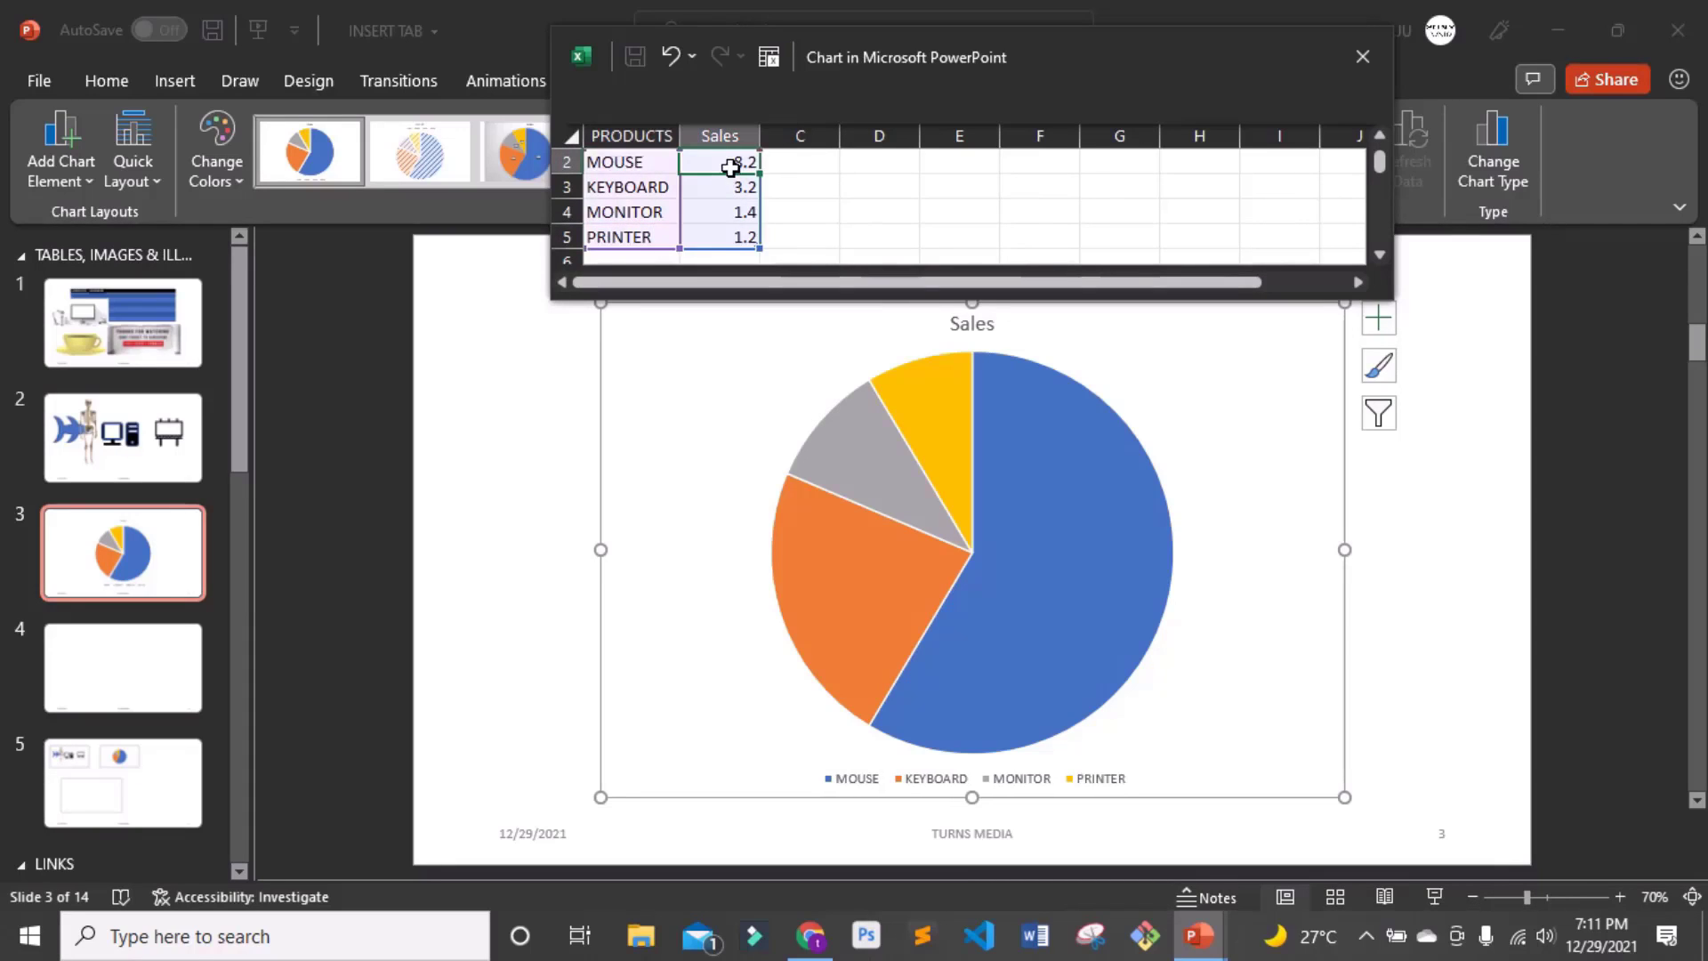
text(56)
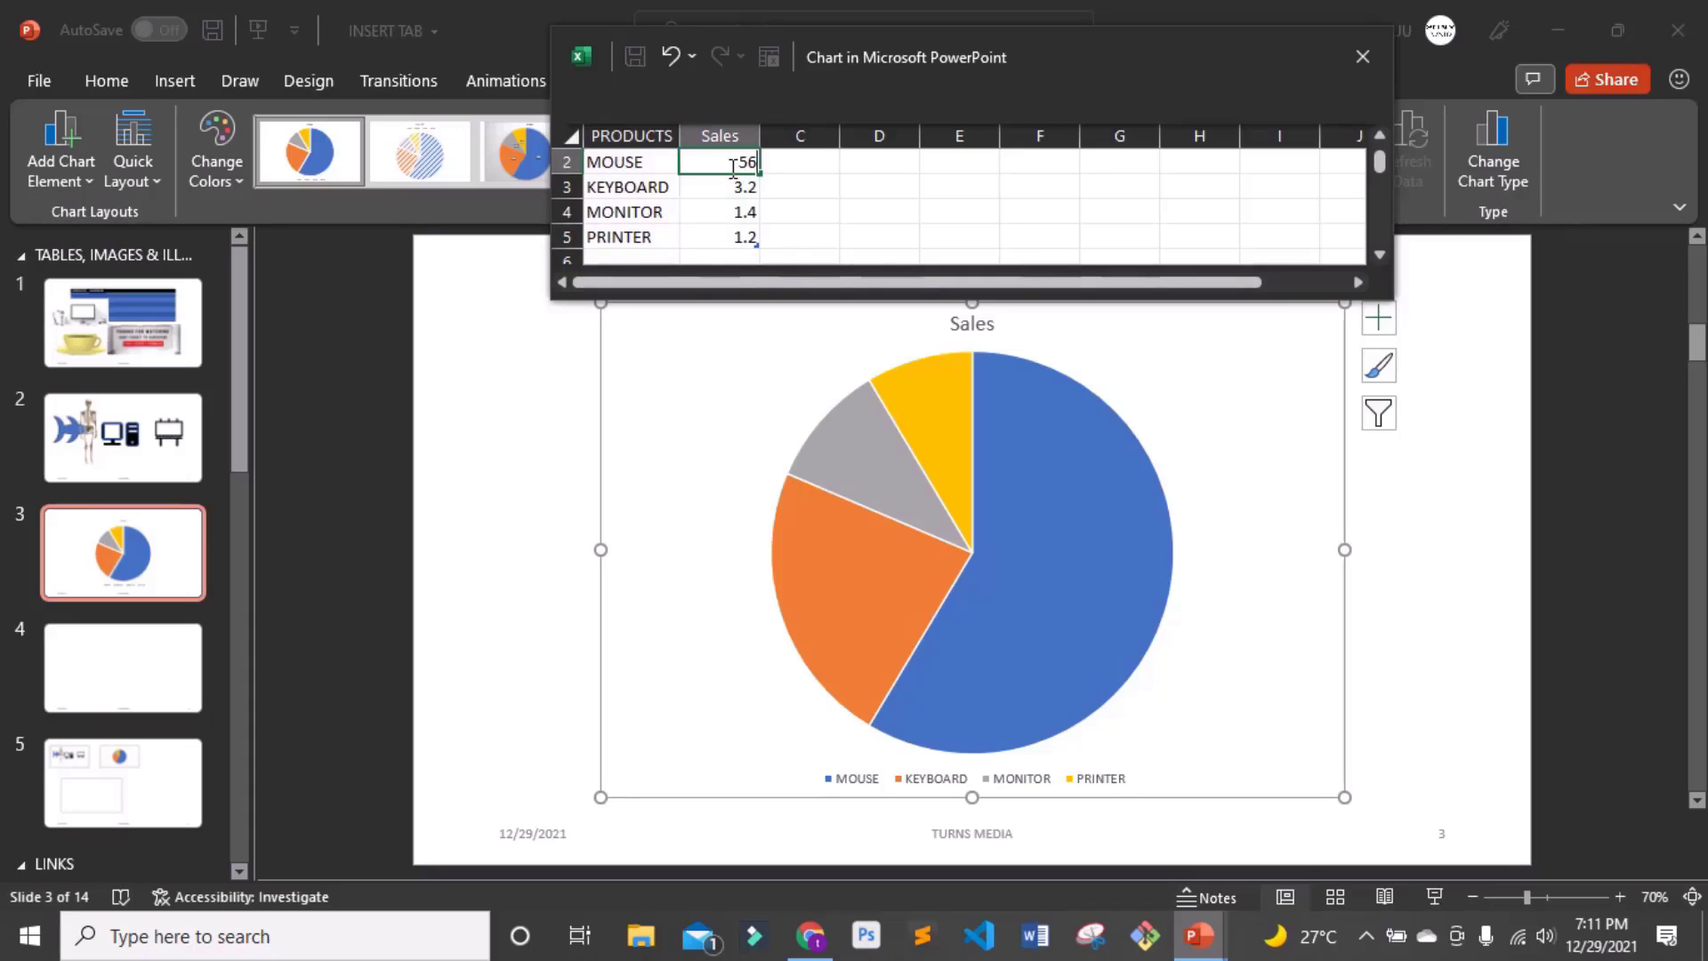
text(0)
key(Return)
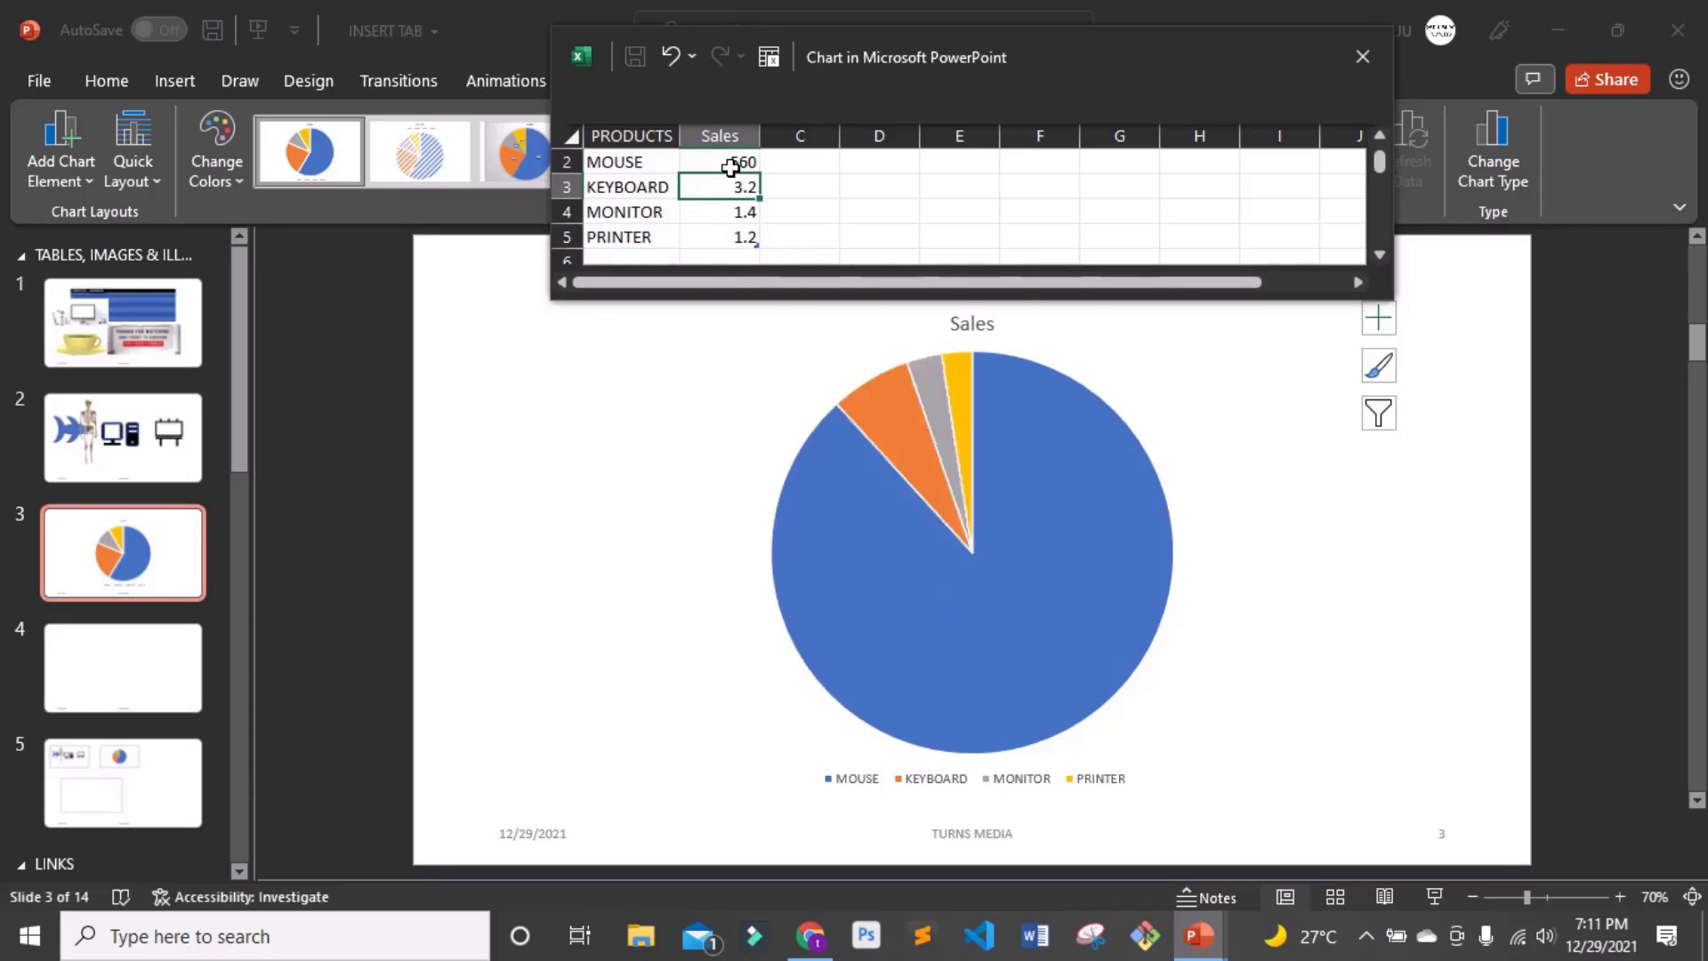
text(4)
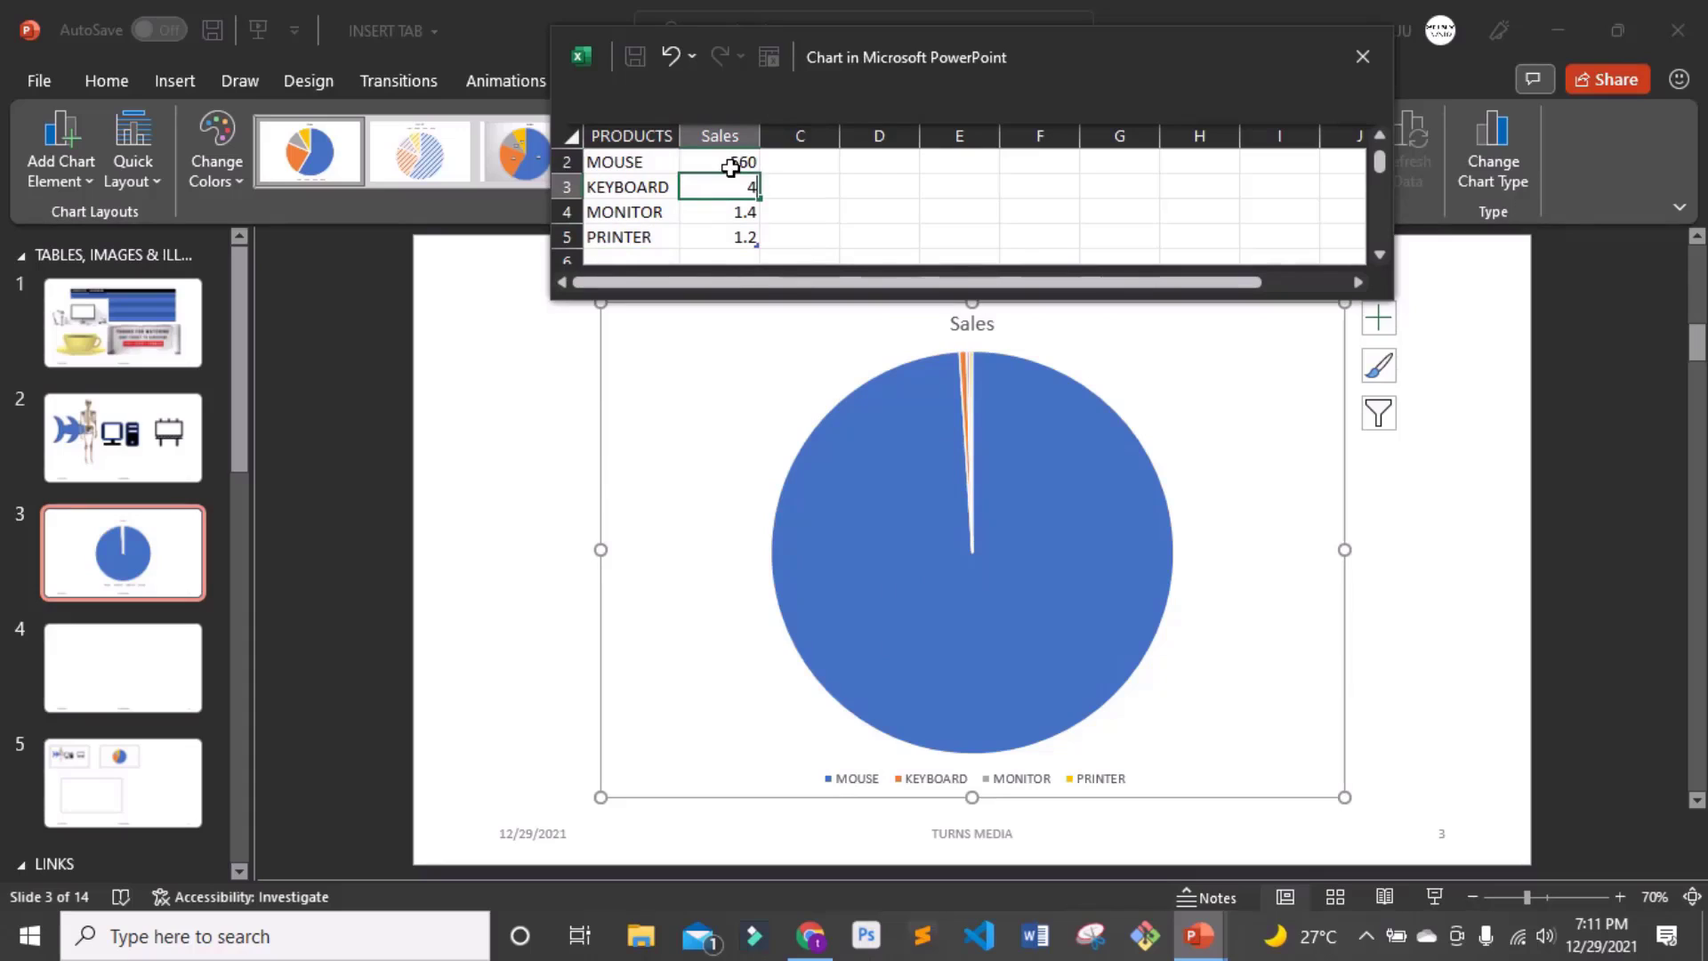
text(46)
key(Return)
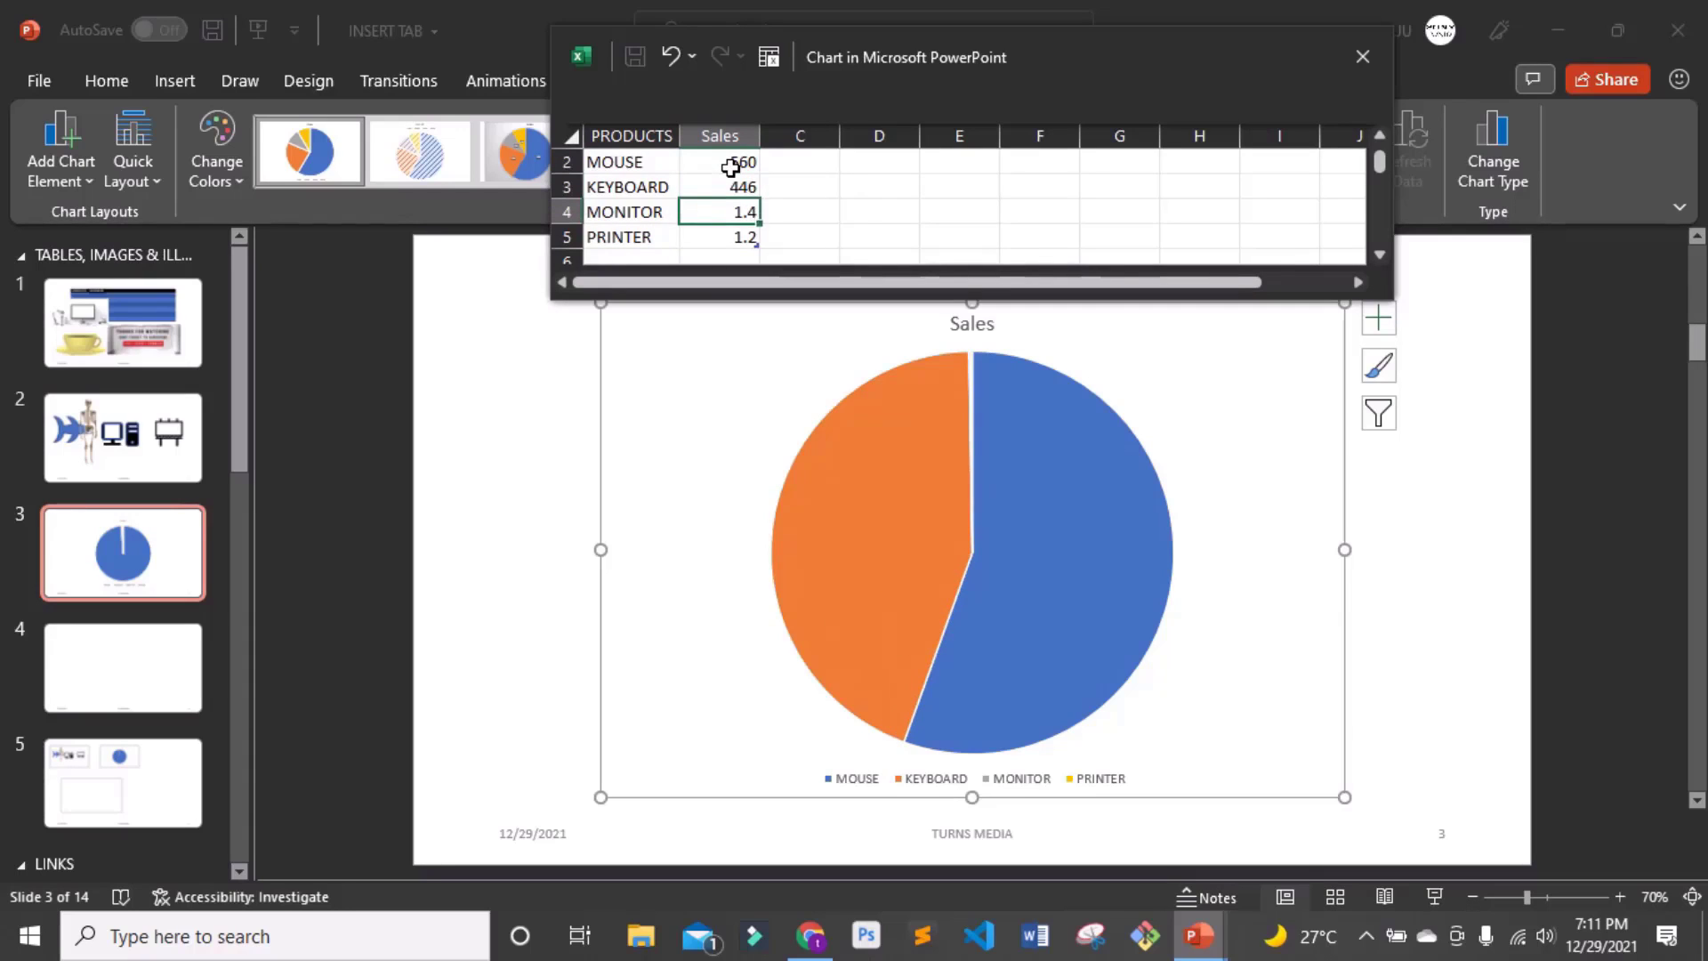
text(378)
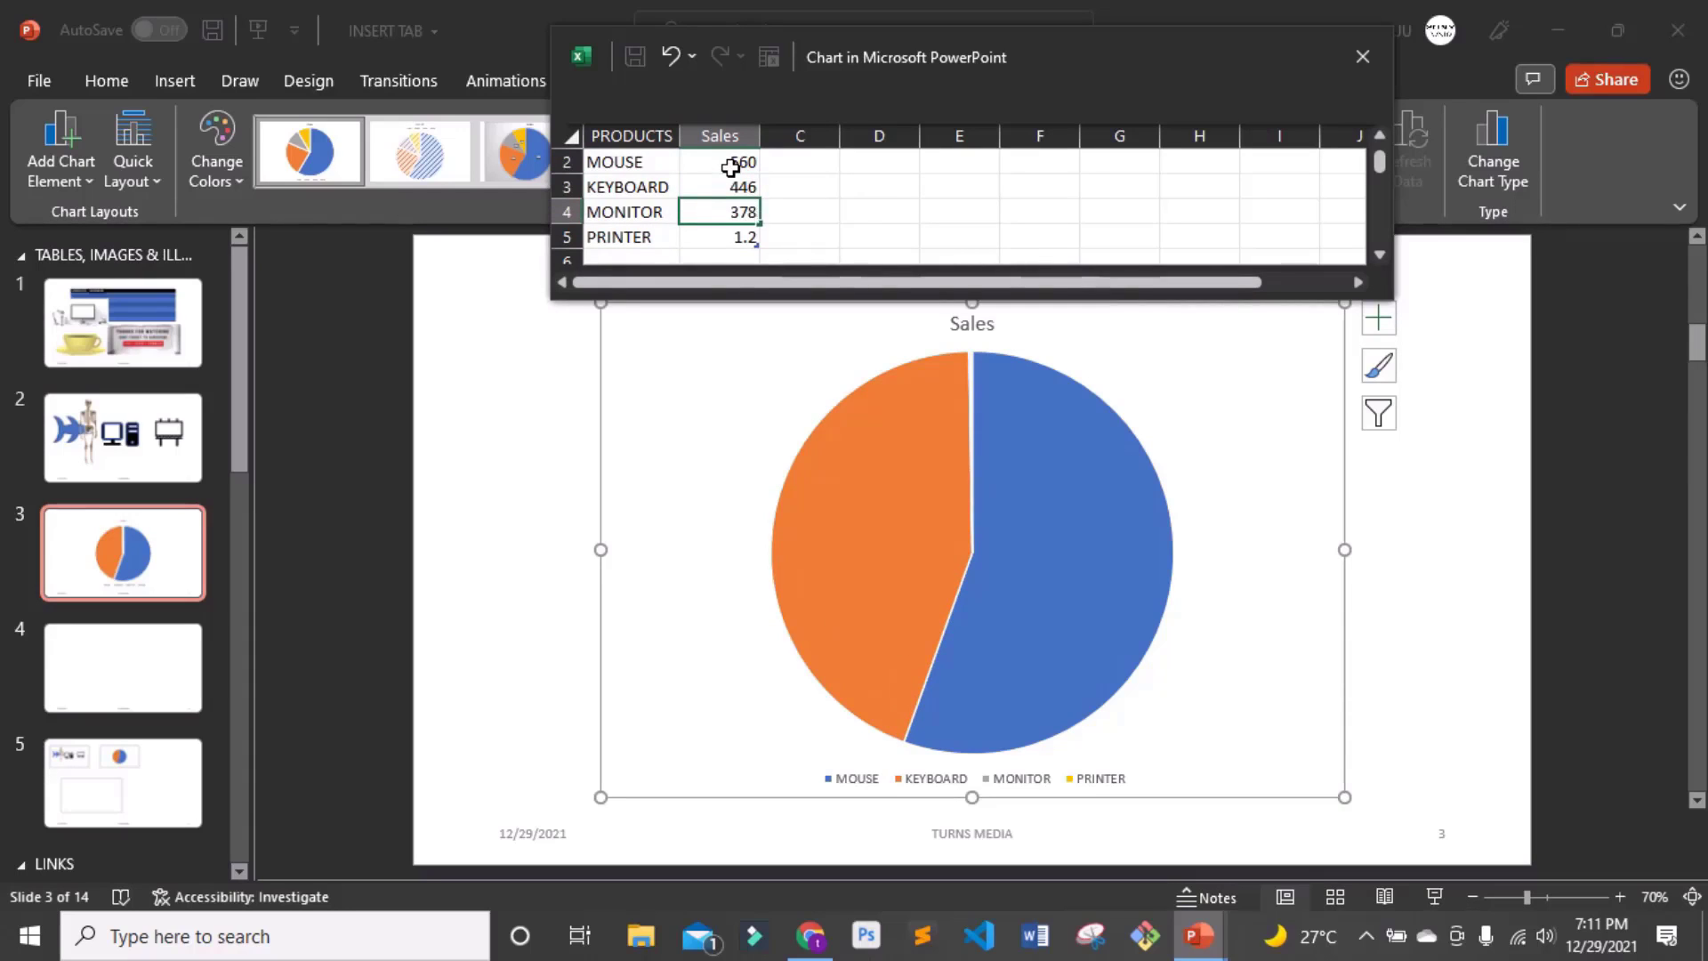
key(Return)
text(5)
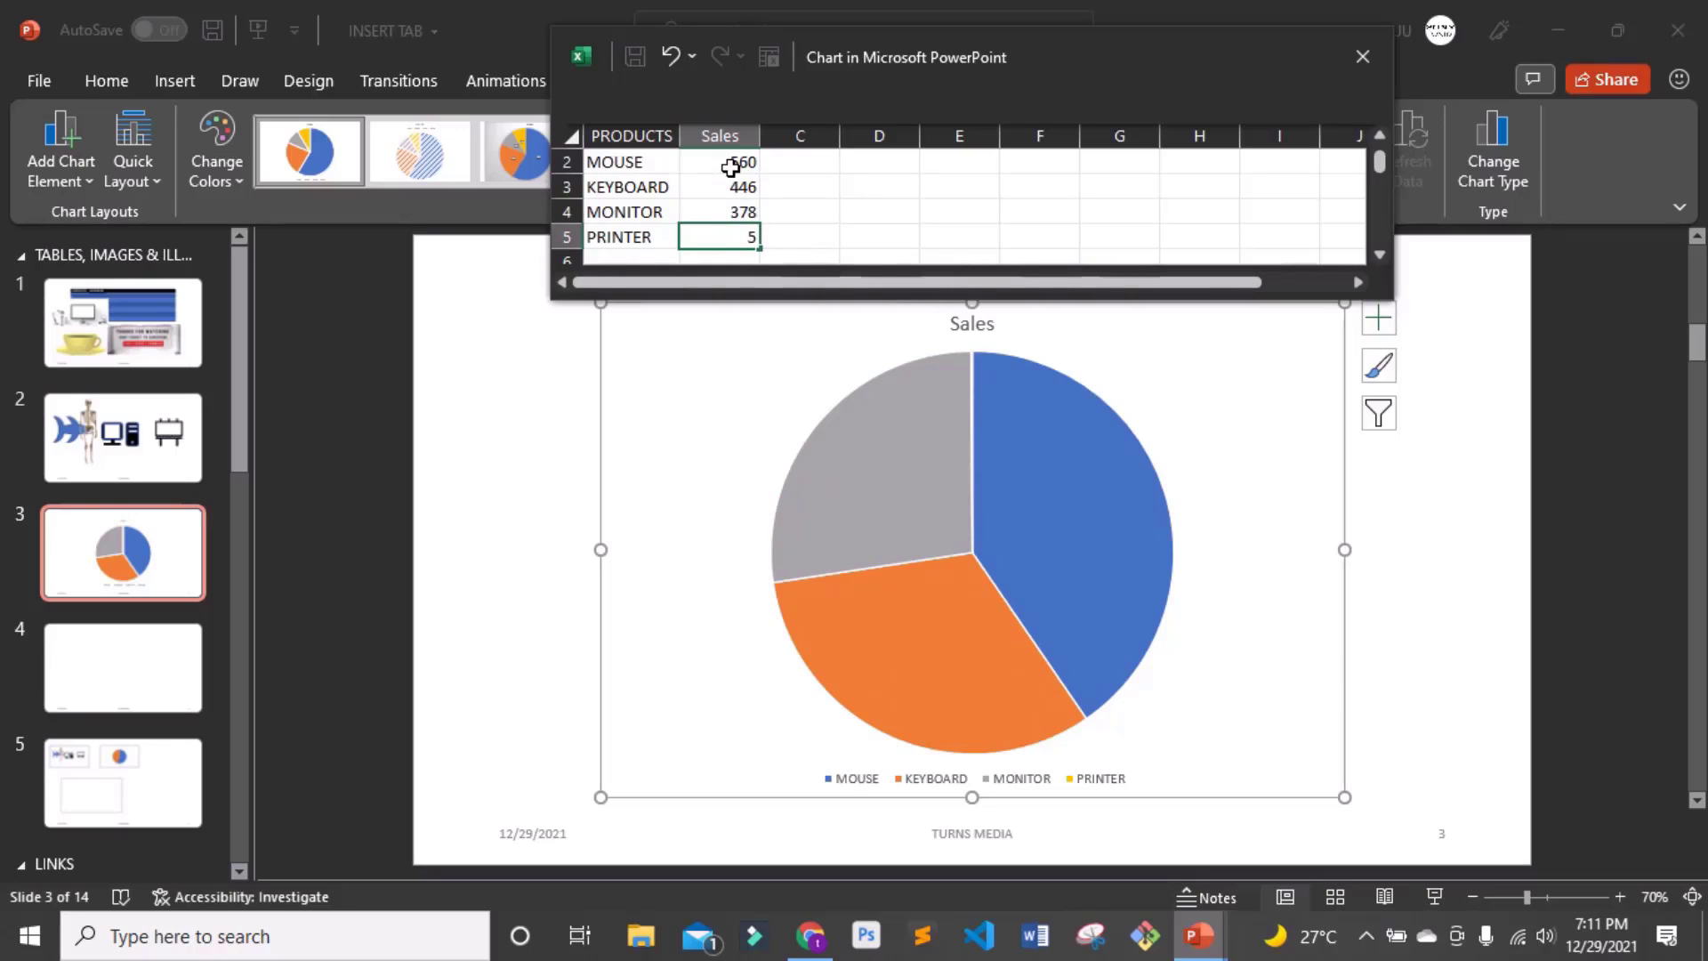
text(89)
click(787, 212)
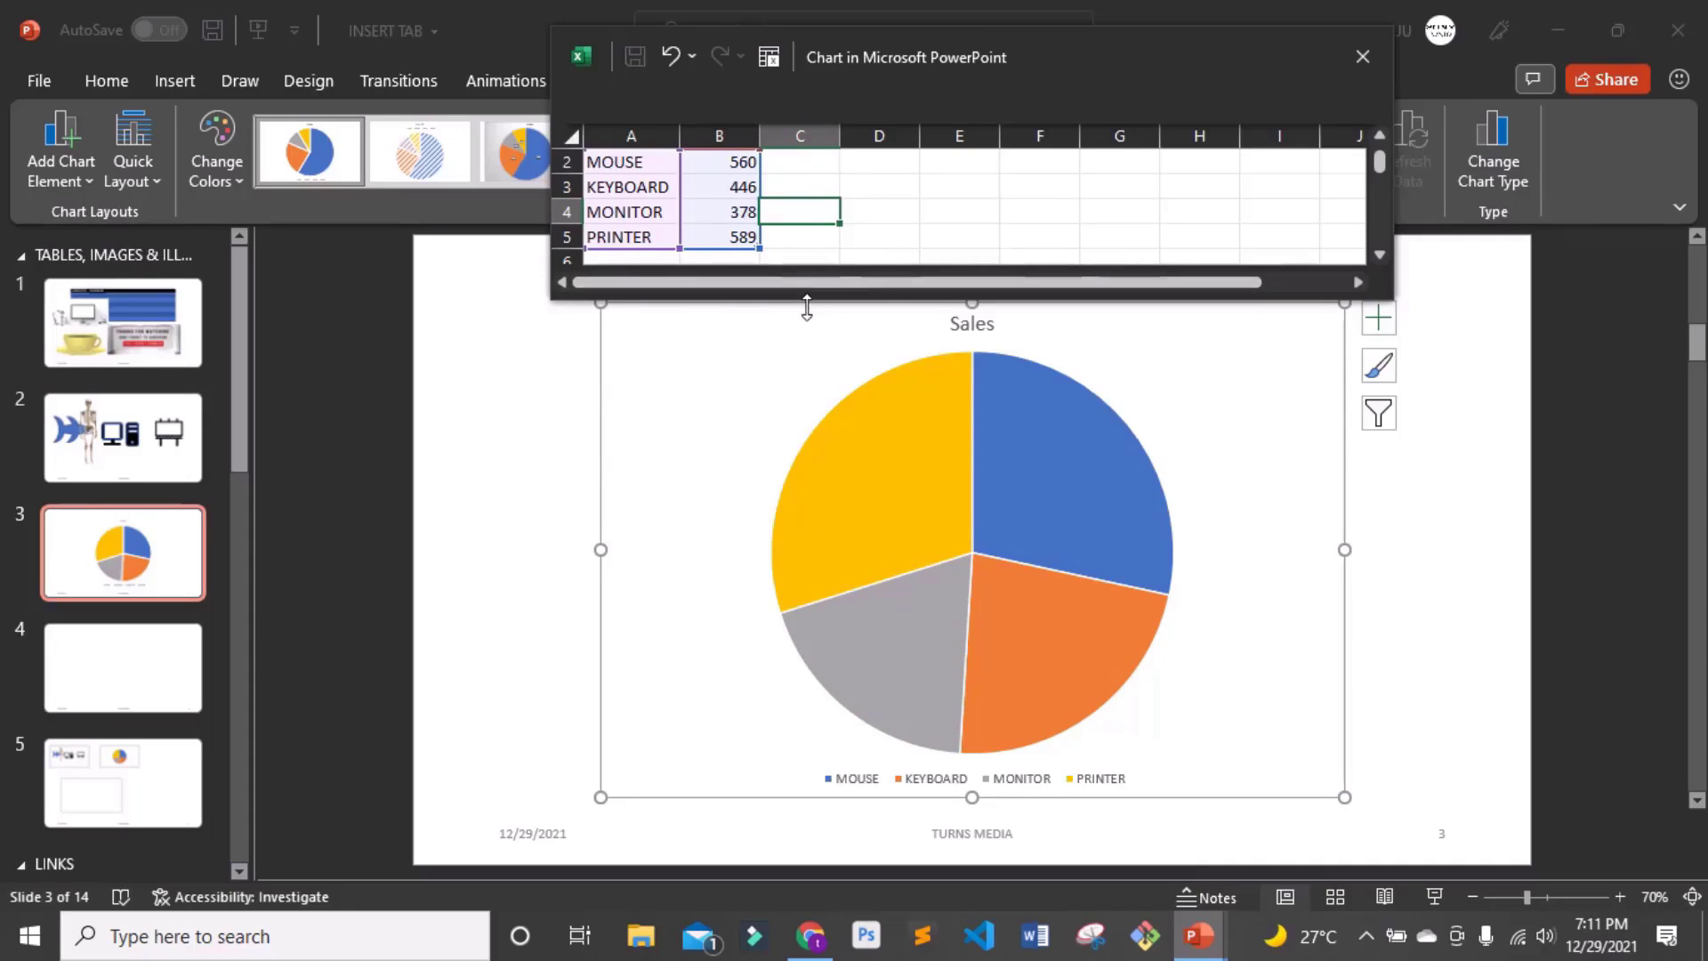
- Enlarge the chart data window to show the whole table, move it over the slide, and close it
drag(806, 307, 761, 389)
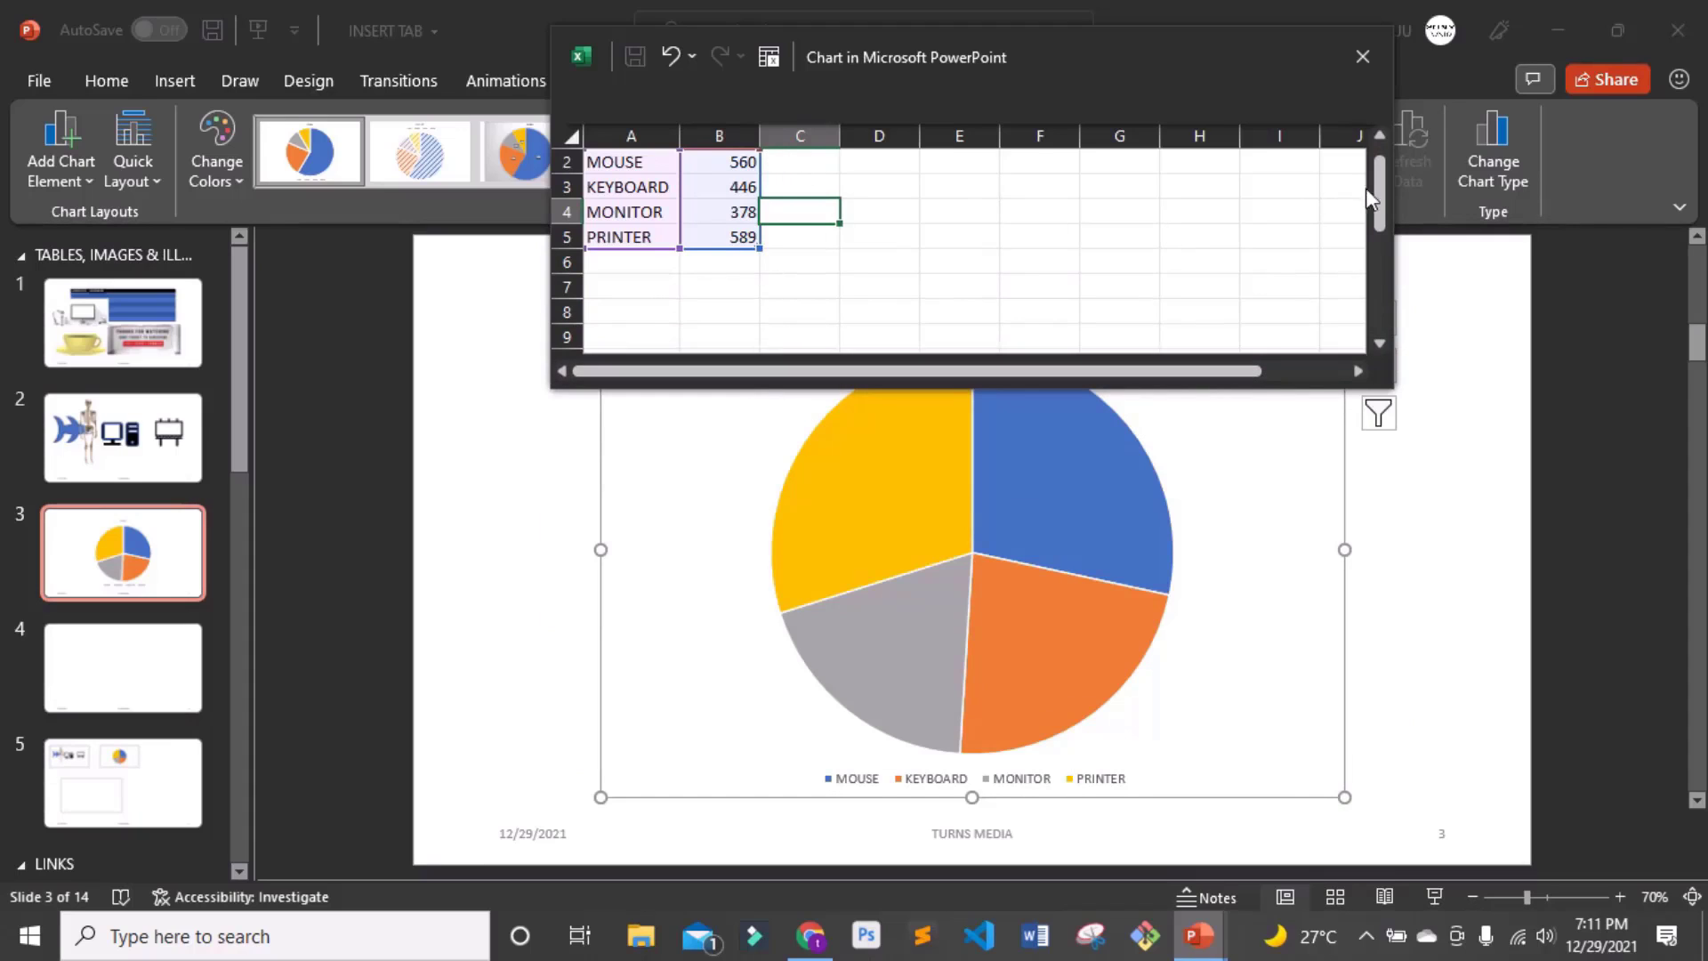
drag(1380, 190, 1380, 130)
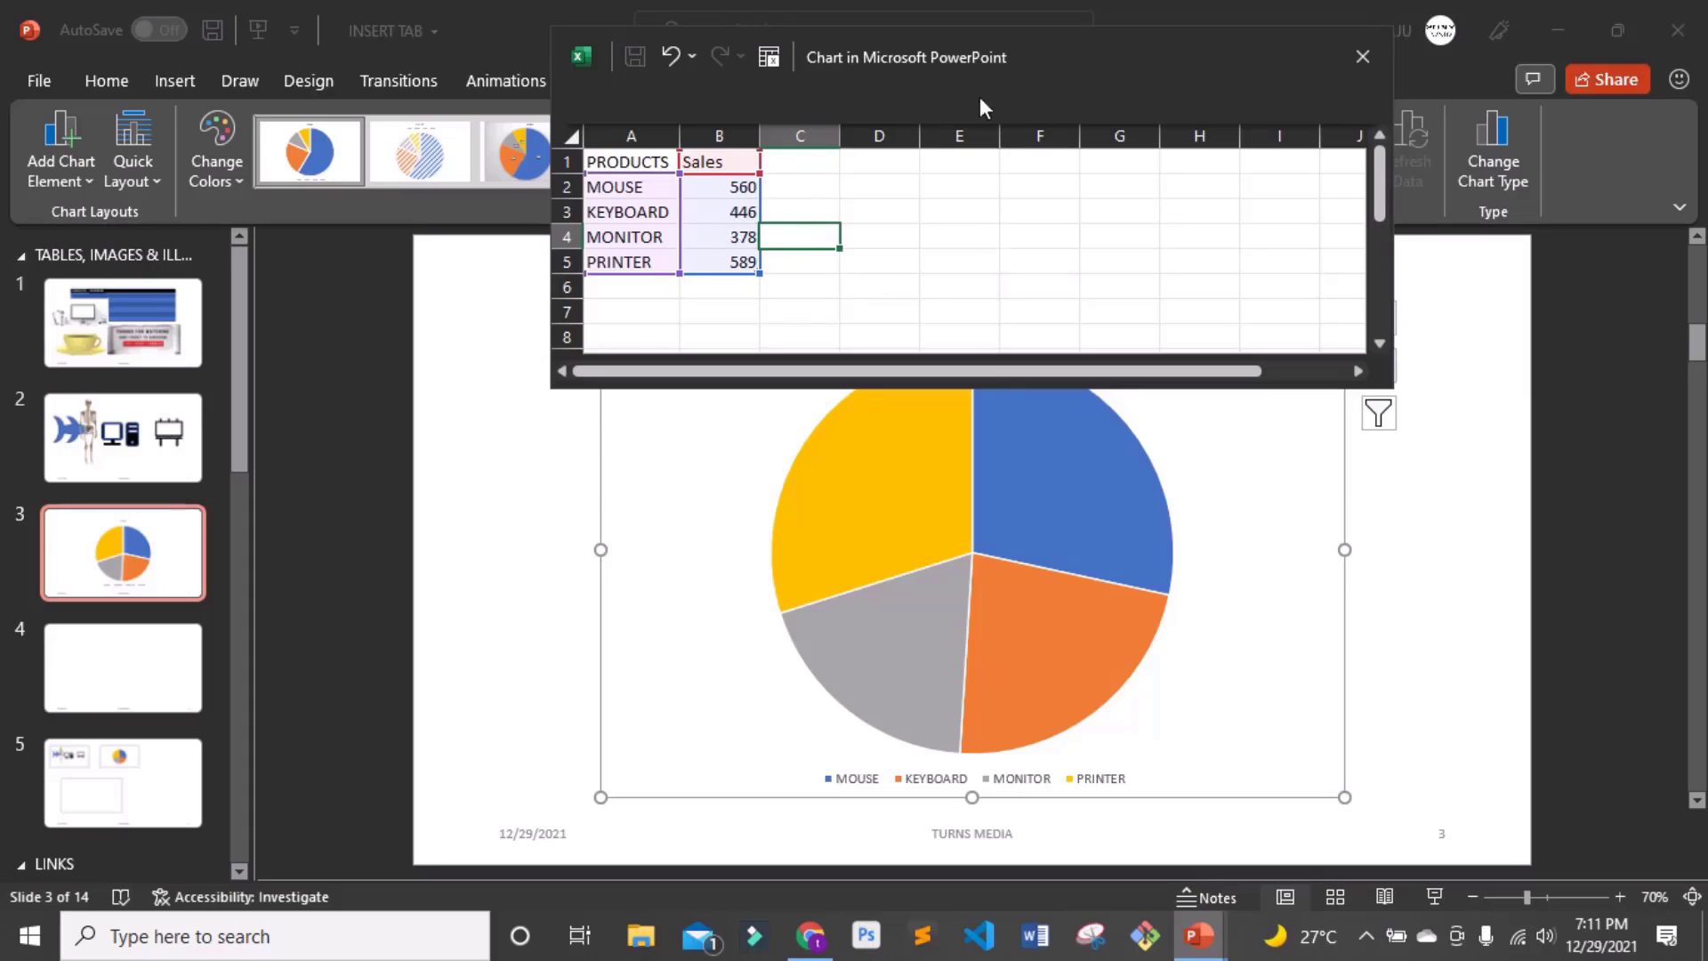
drag(1048, 66, 1105, 271)
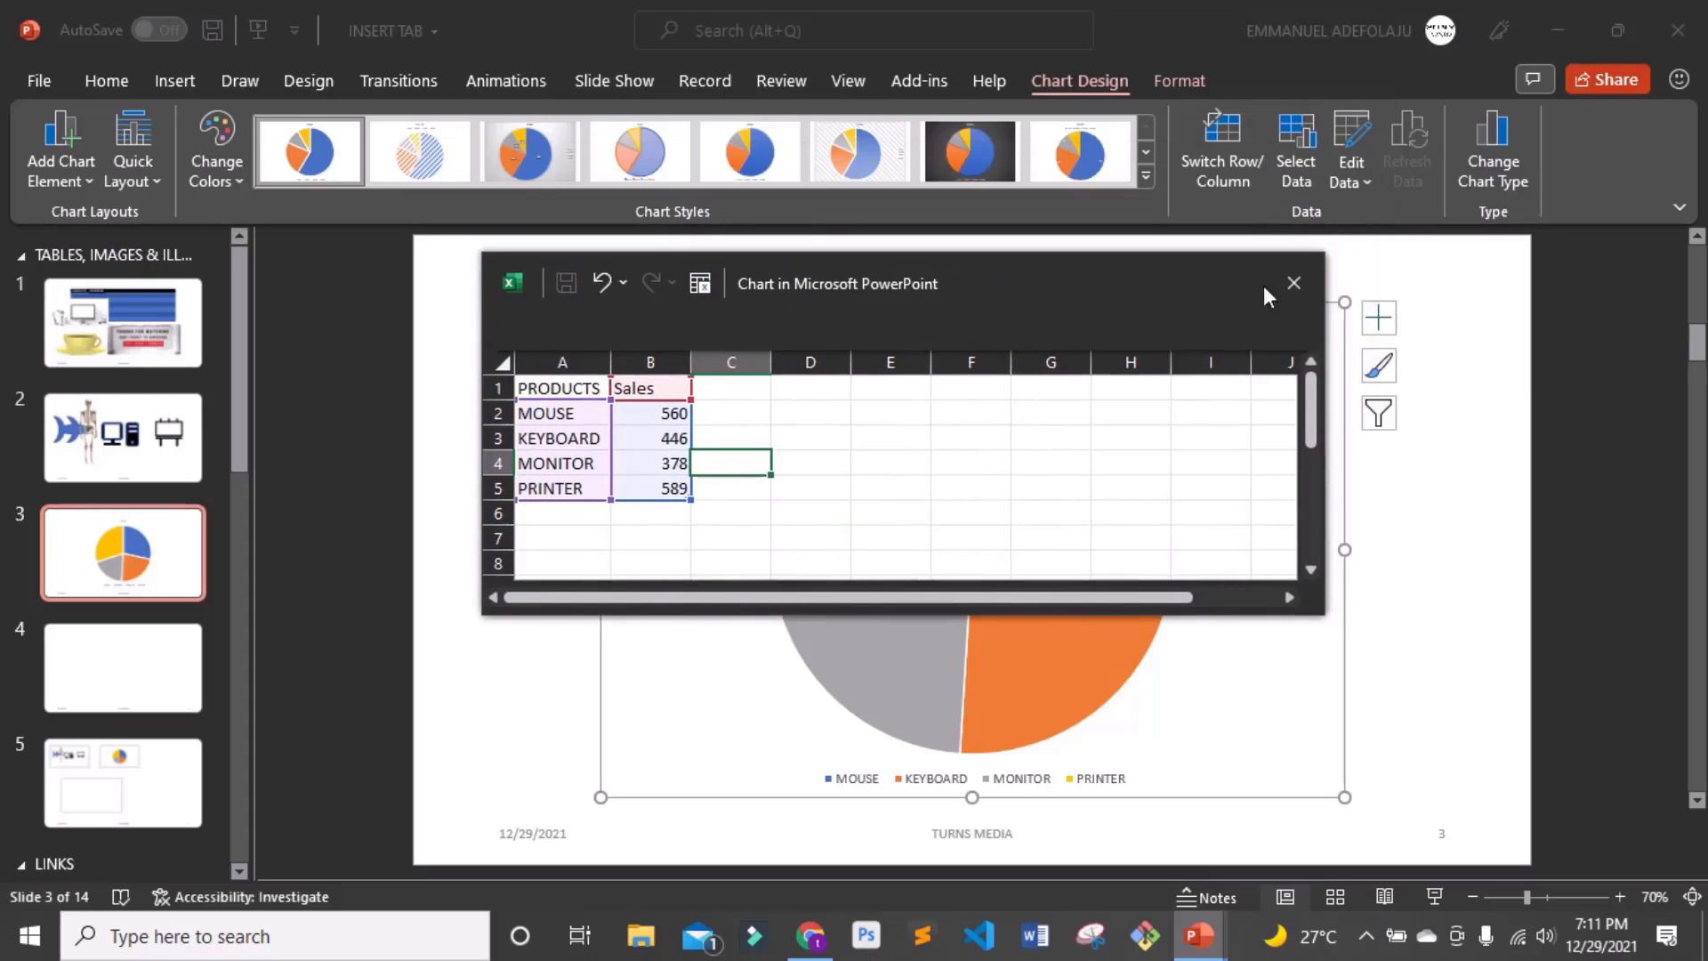
click(1292, 283)
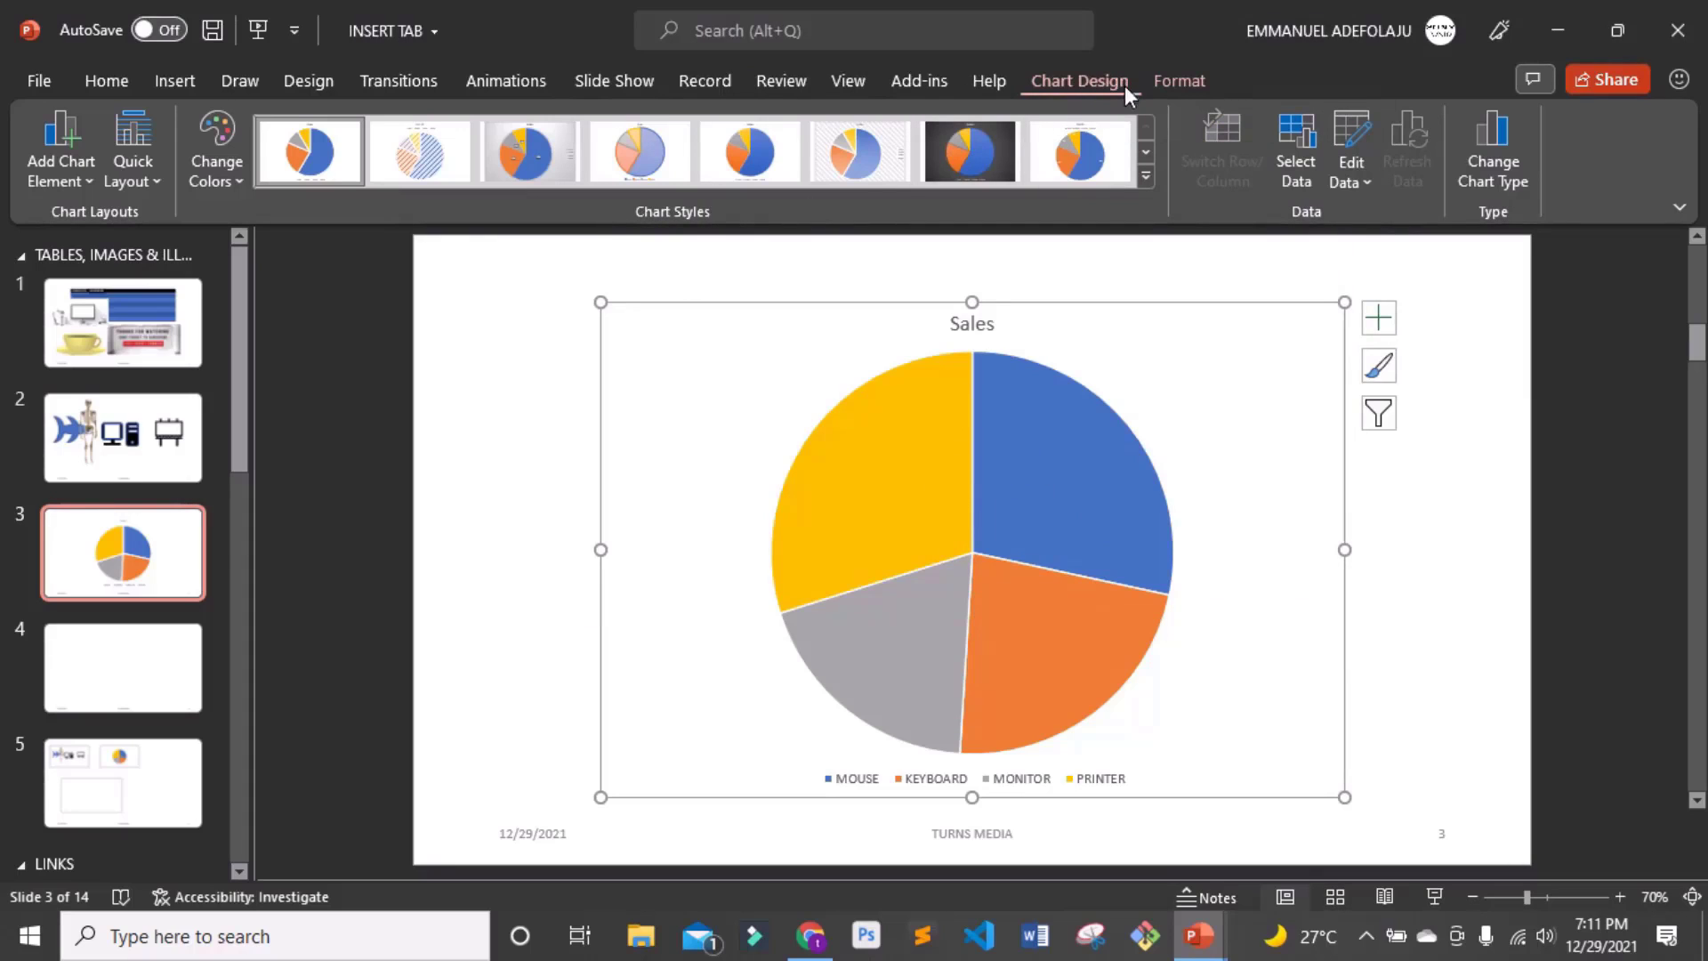
- Recolor the pie chart with the fourth Colorful palette, which starts with green, blue and yellow
click(1176, 83)
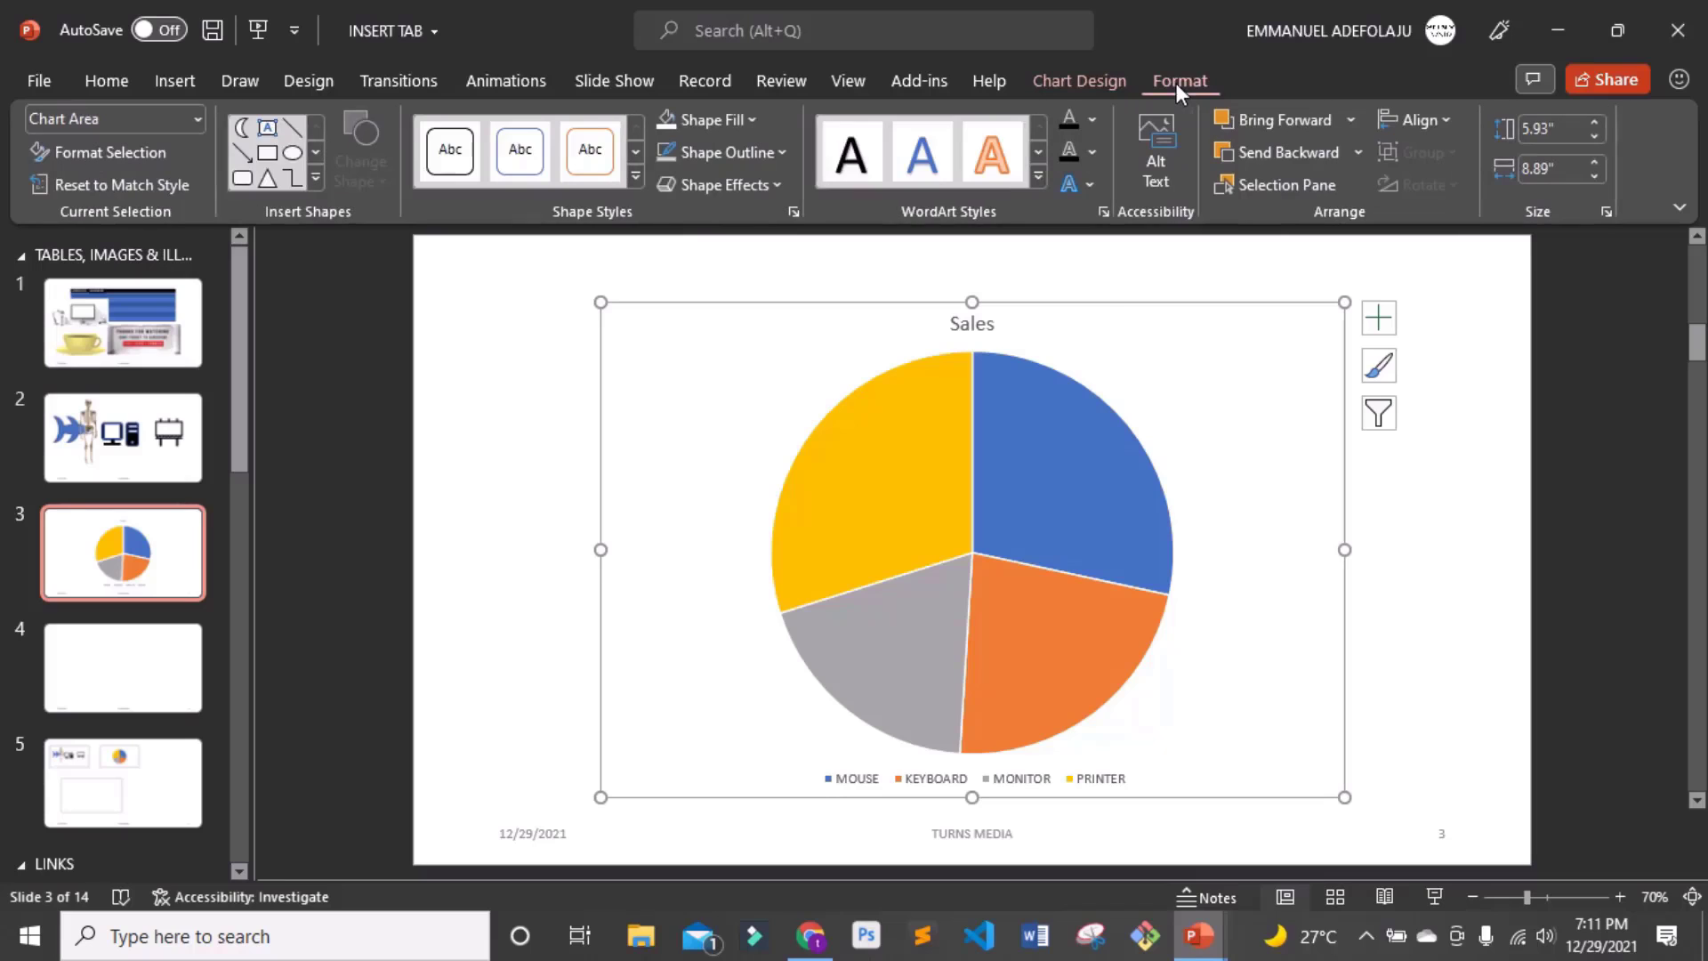
click(1094, 83)
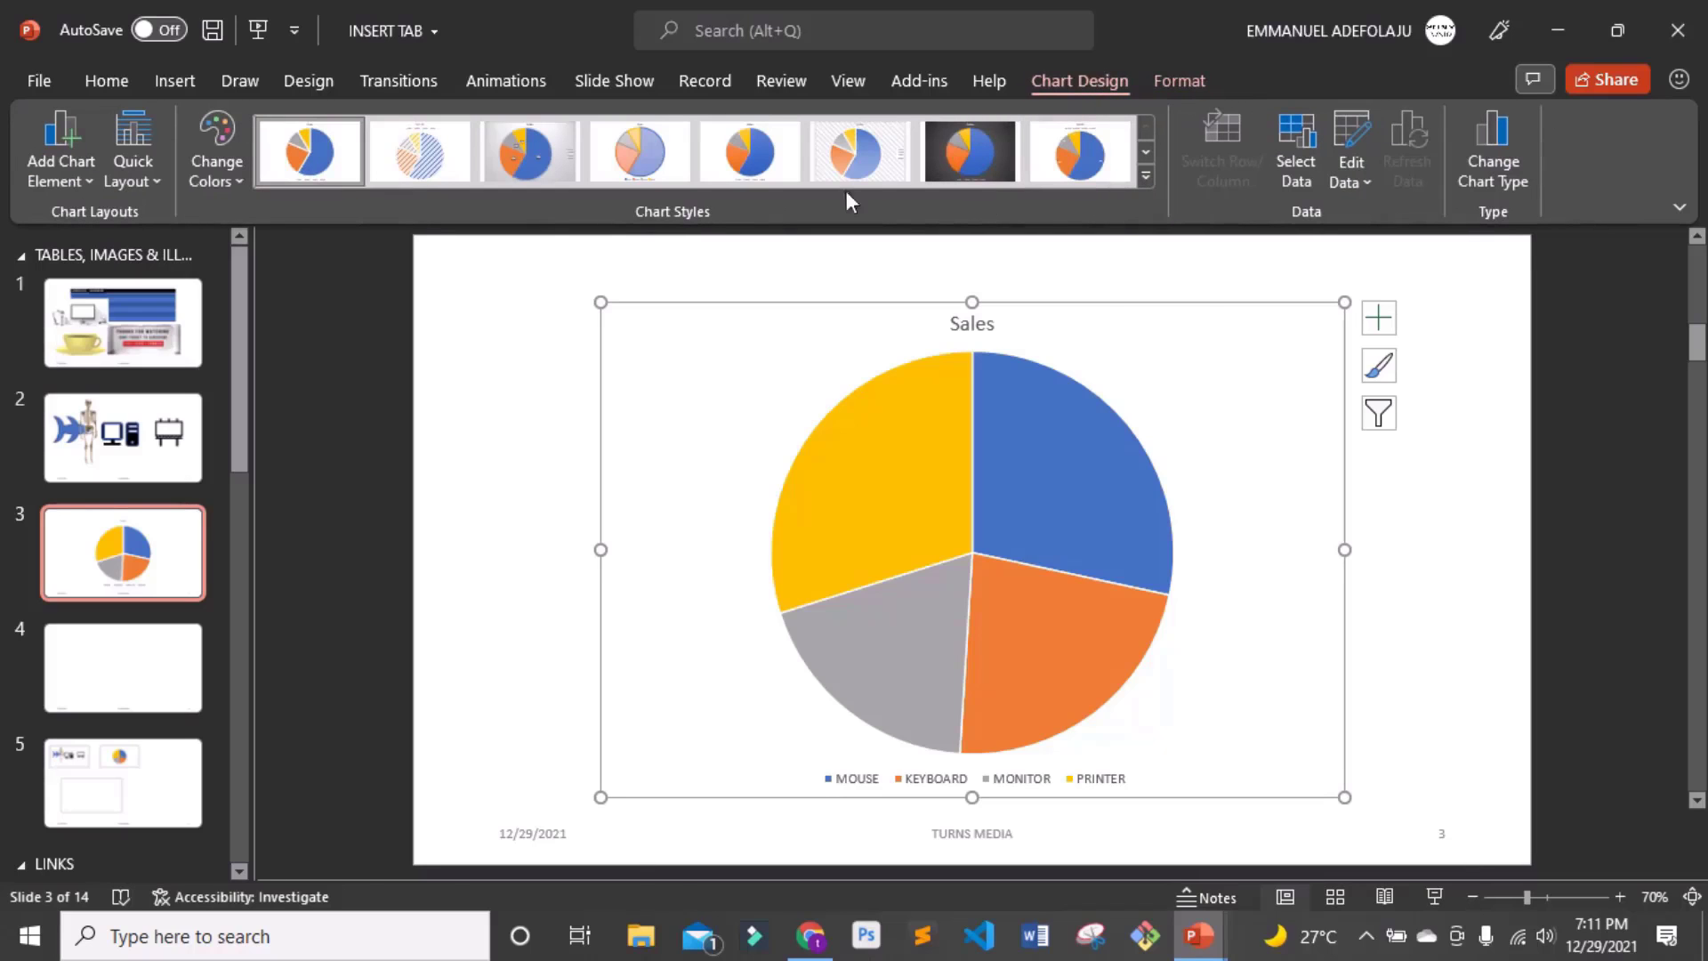
click(229, 180)
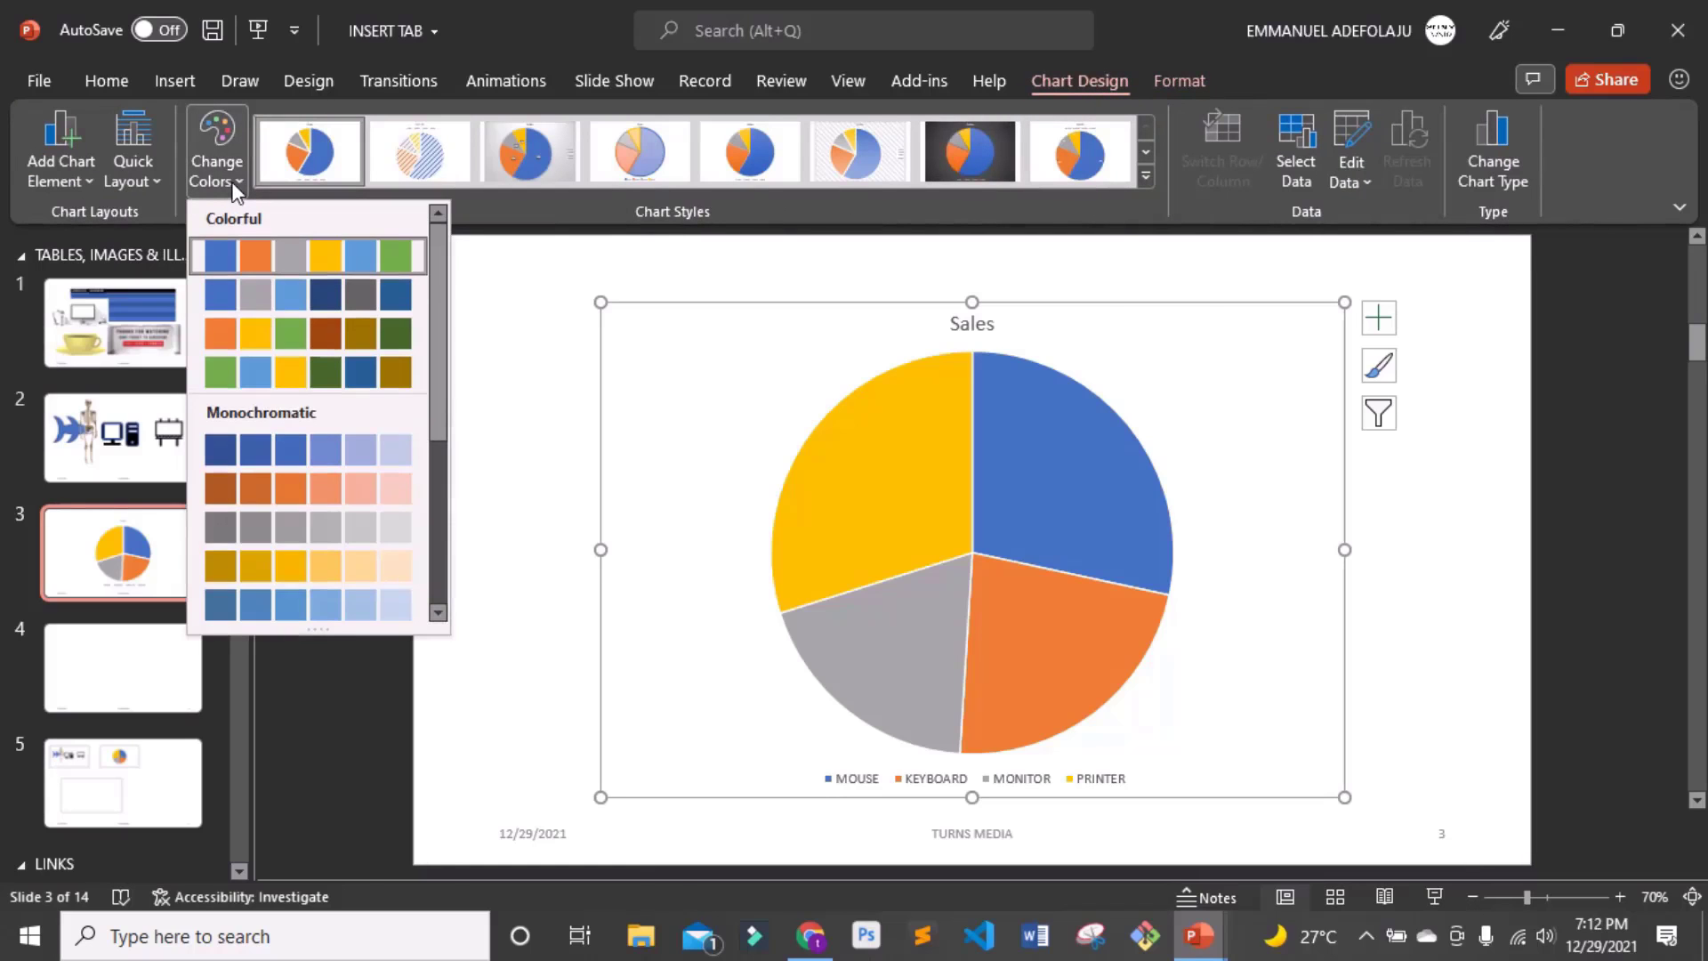
click(274, 365)
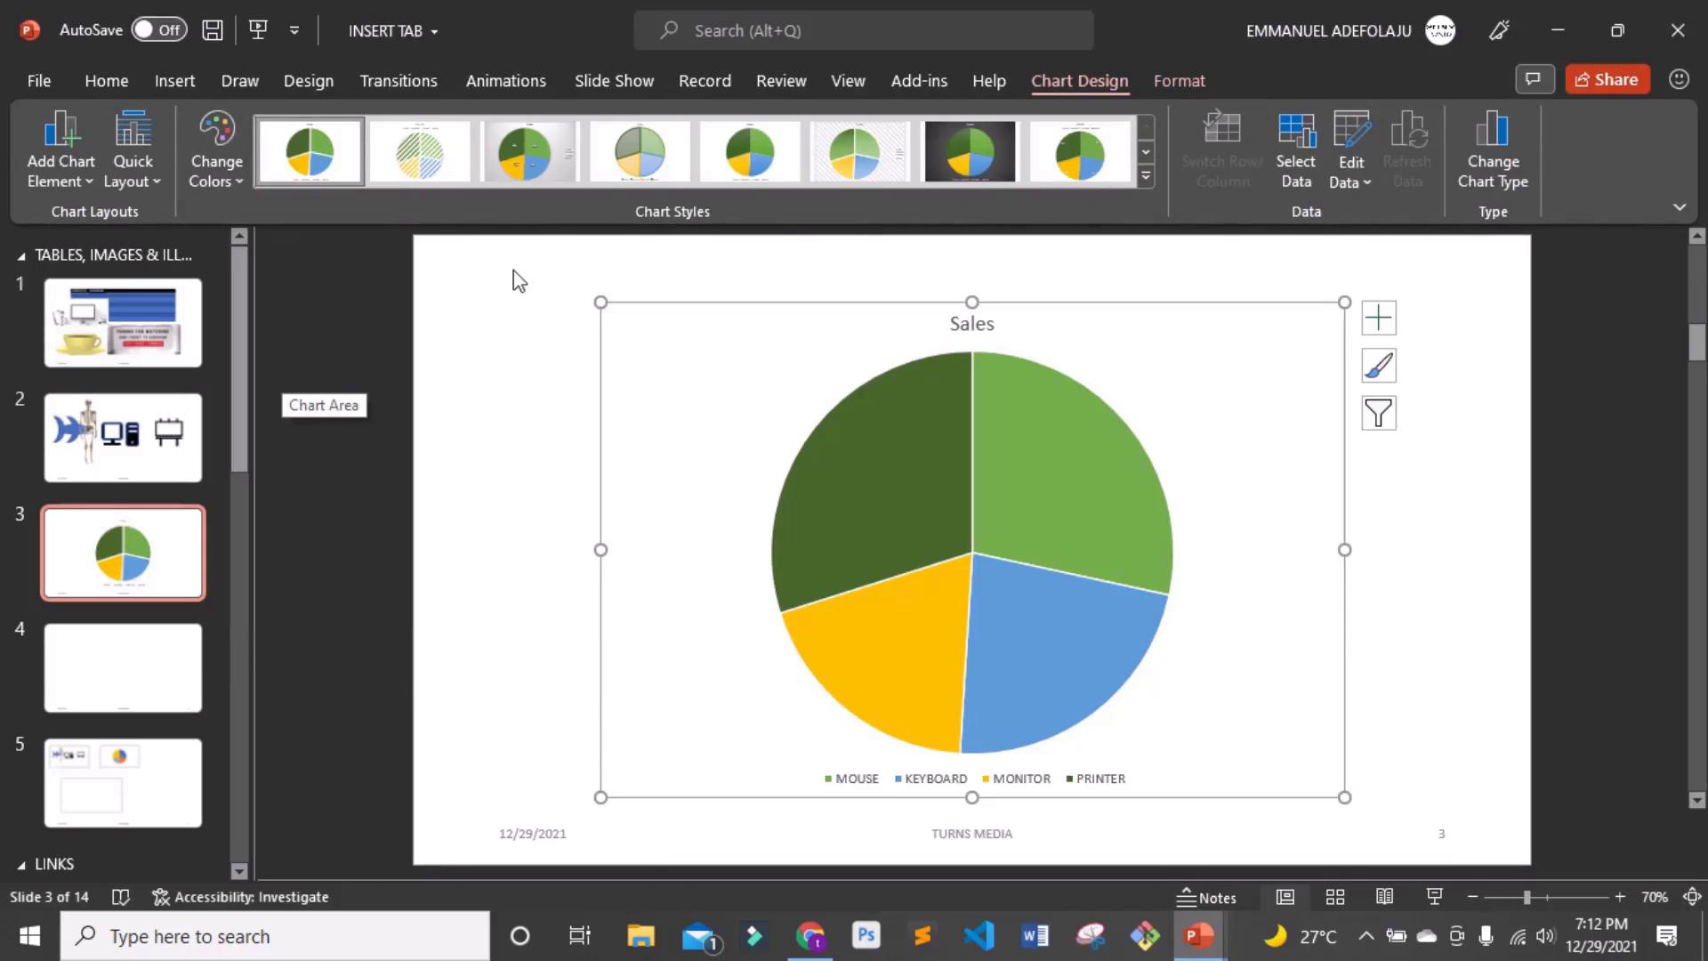
- Add data labels to the pie chart, and switch the chart title off and back on
click(85, 181)
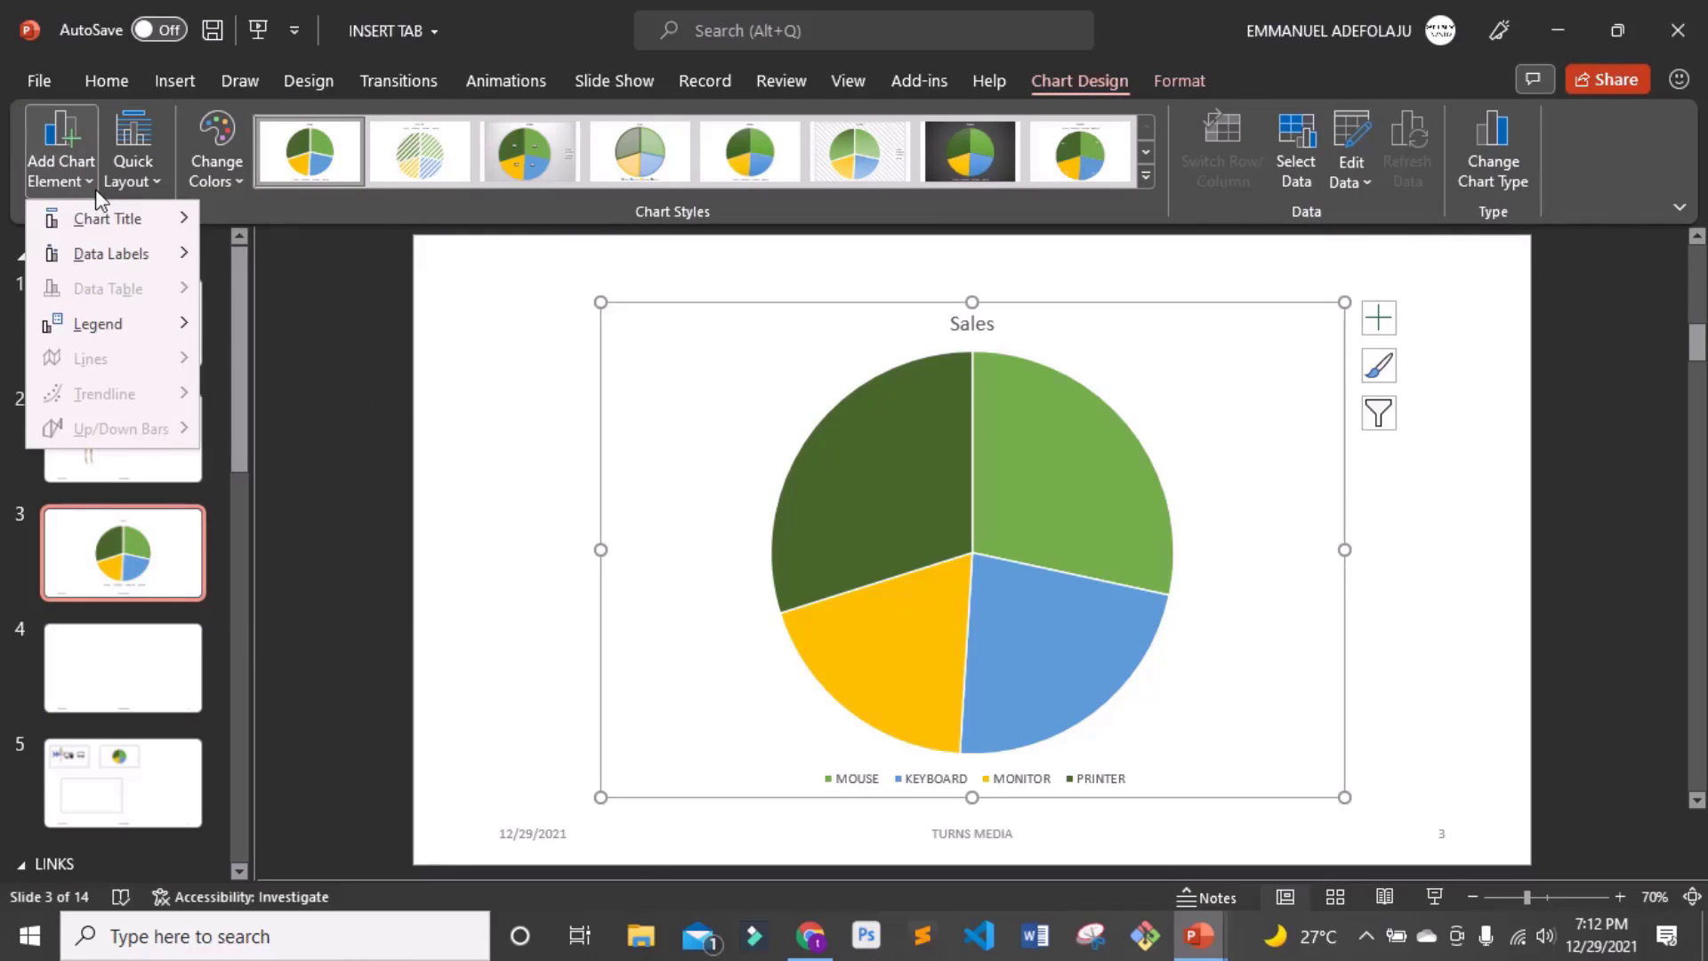
mouse_move(144, 233)
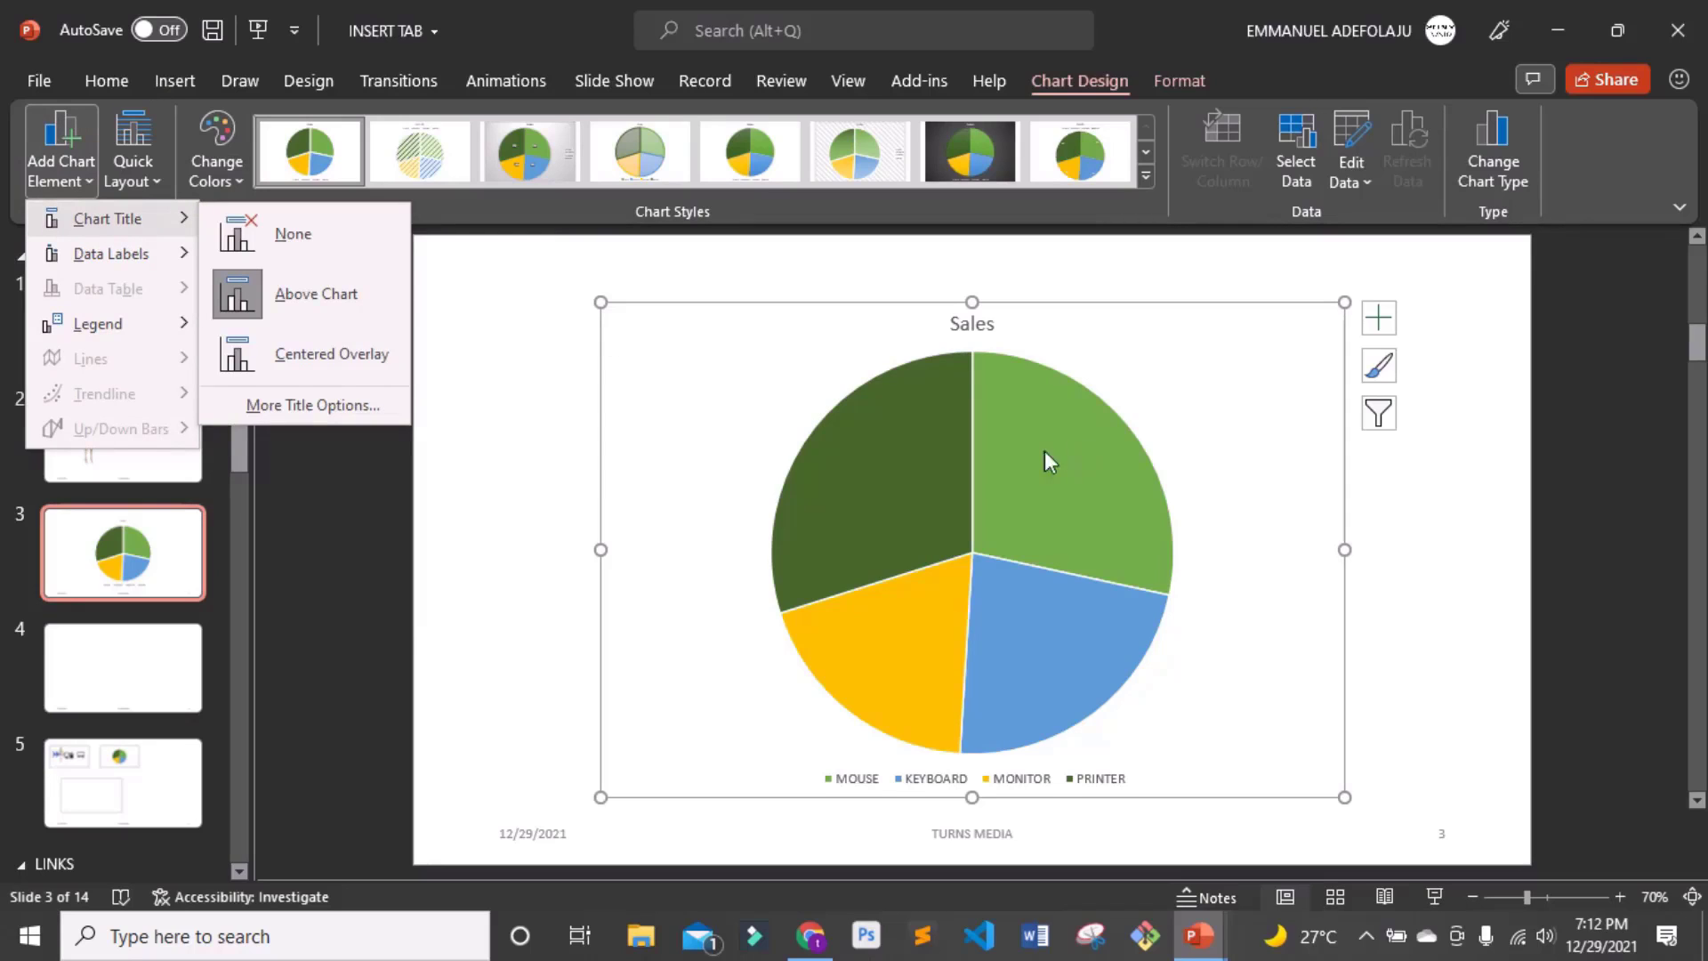
click(1378, 317)
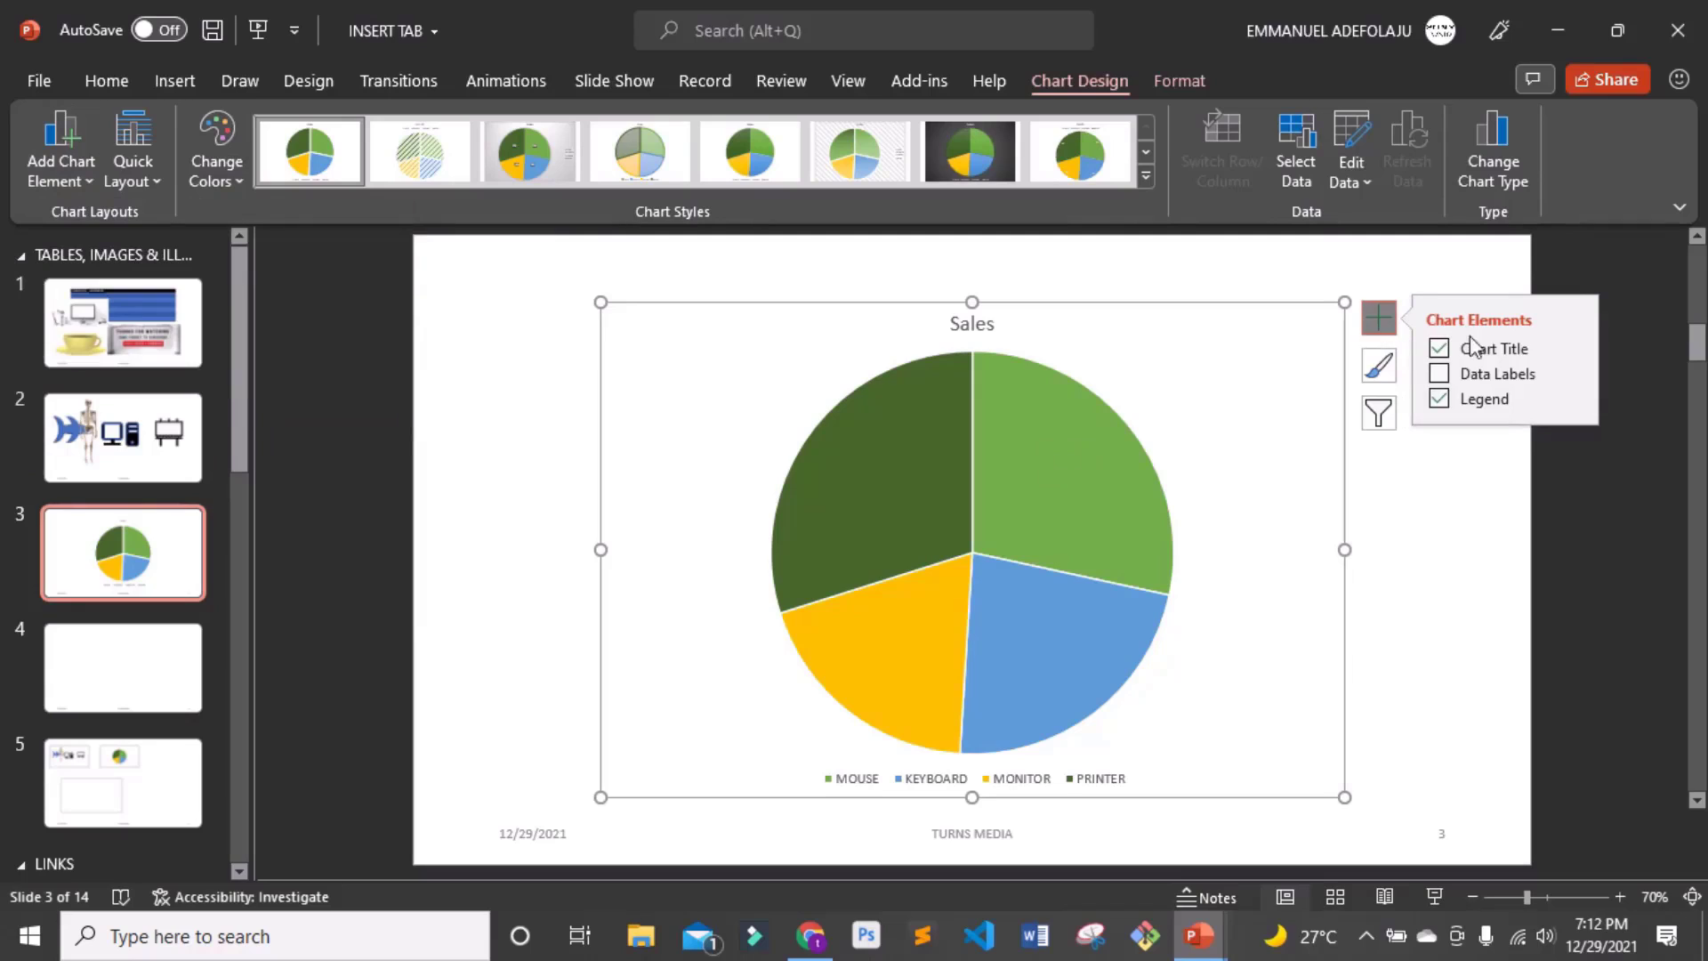
click(1439, 377)
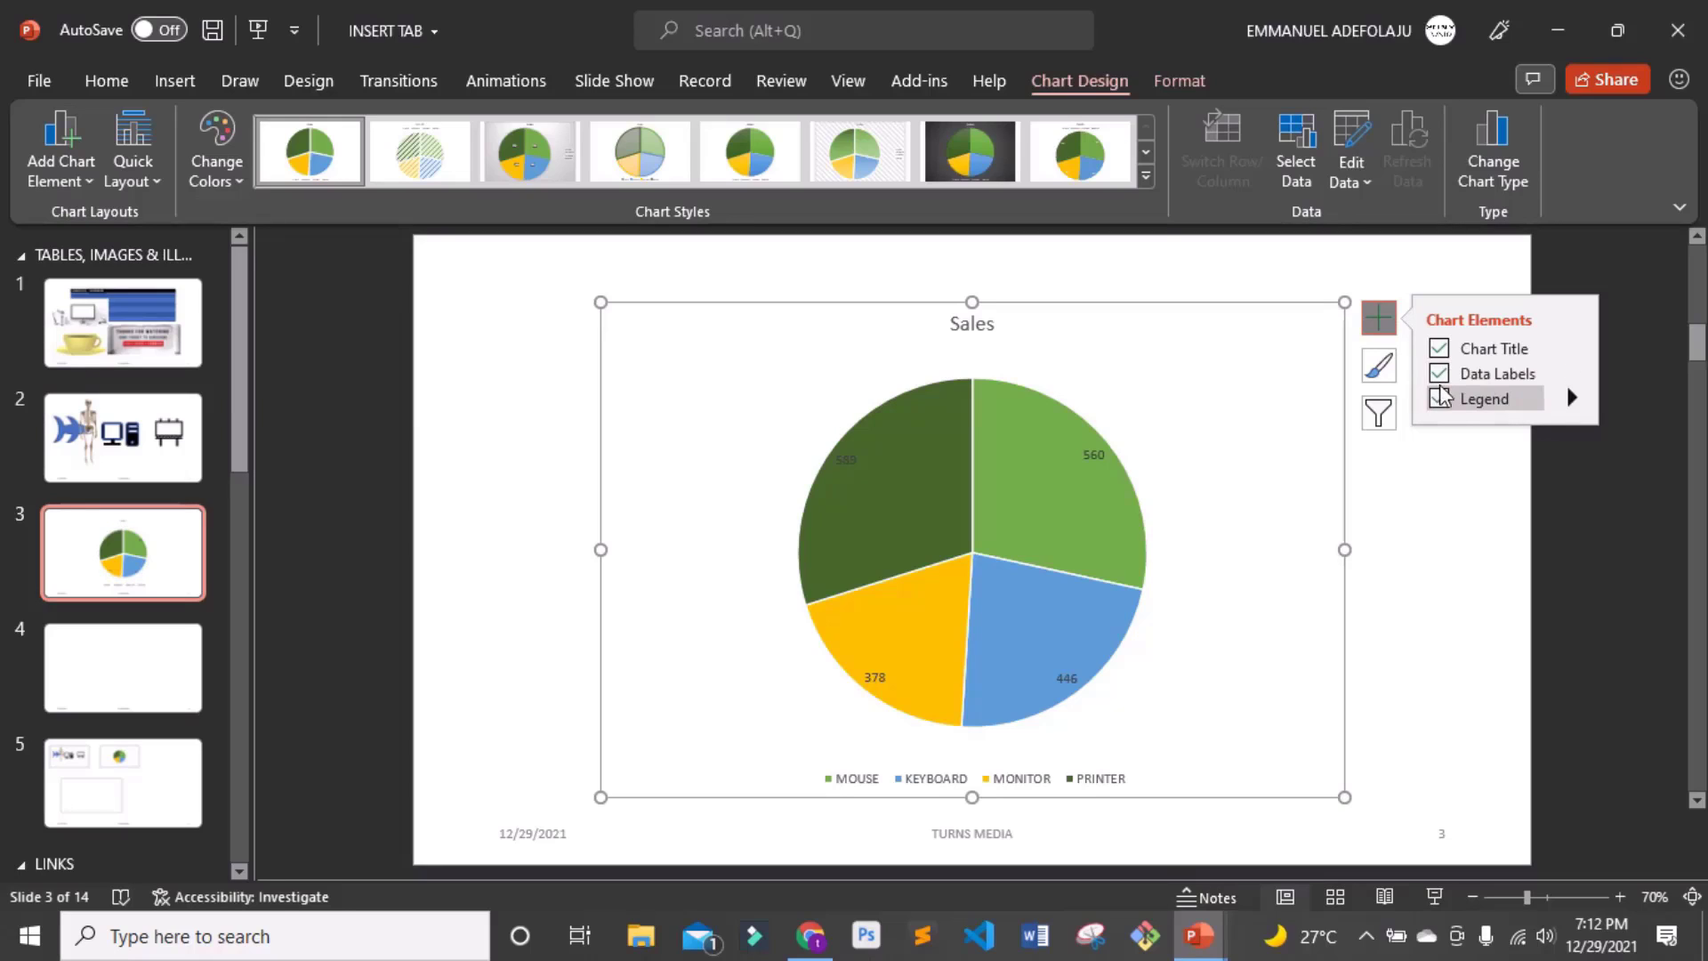
click(1440, 350)
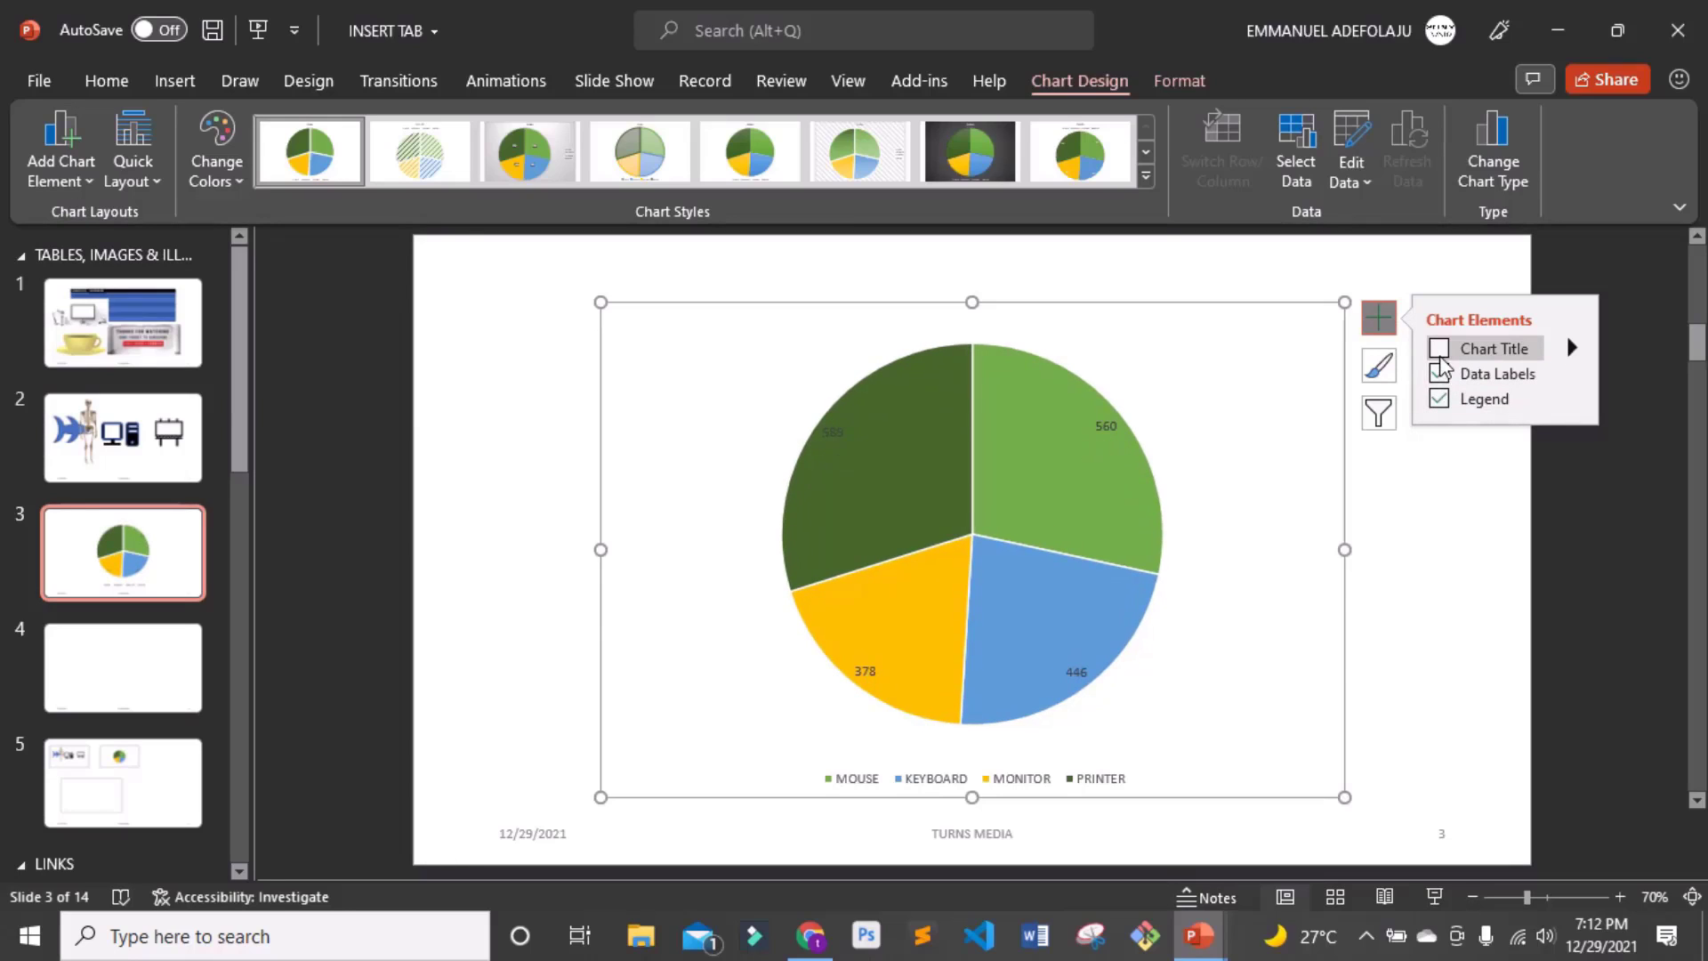
click(1439, 349)
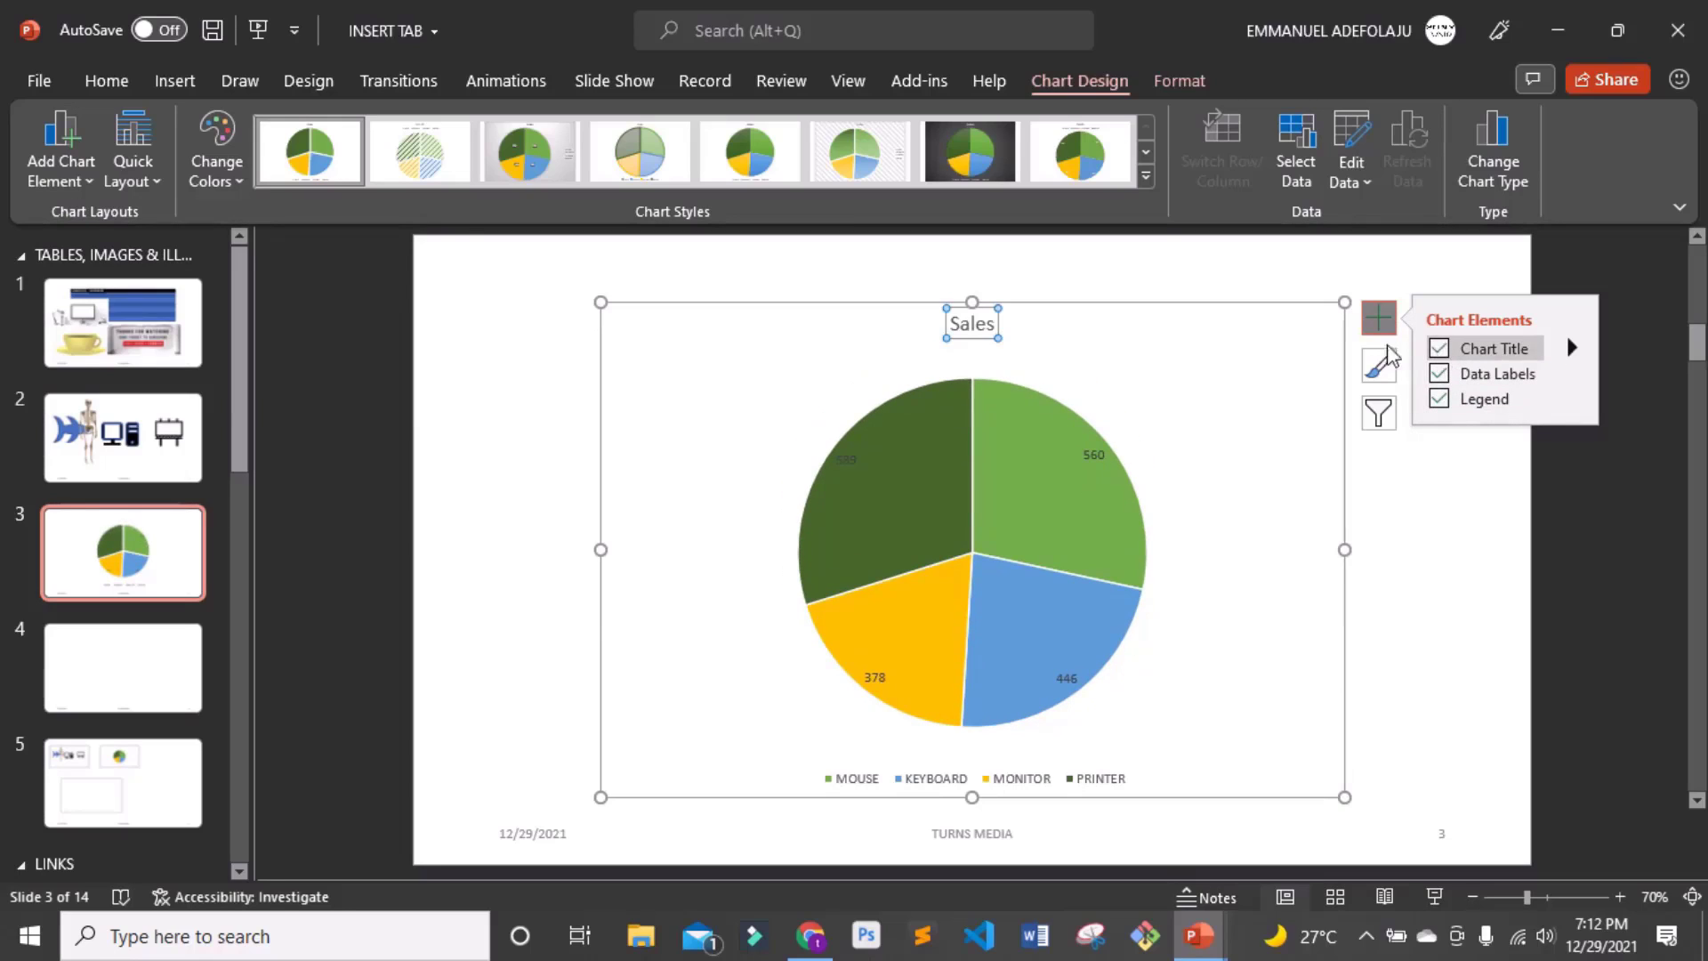
- Change the pie chart's title to COMPUTER SALES REPORT
double_click(978, 328)
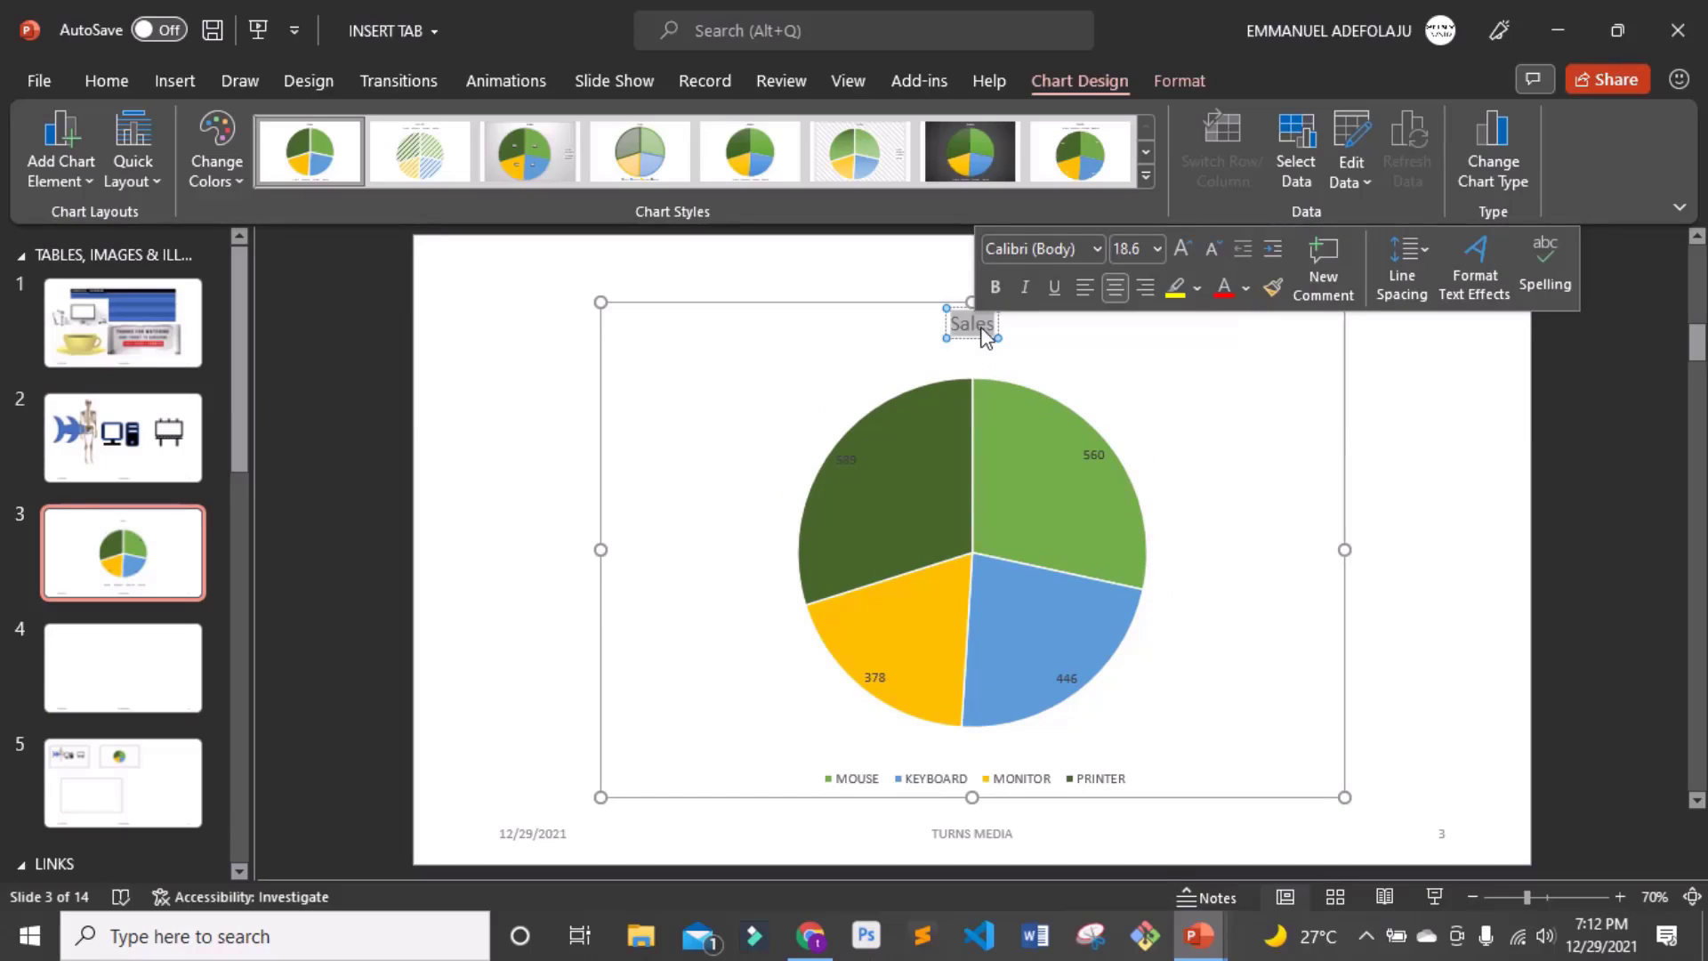
text(COMP)
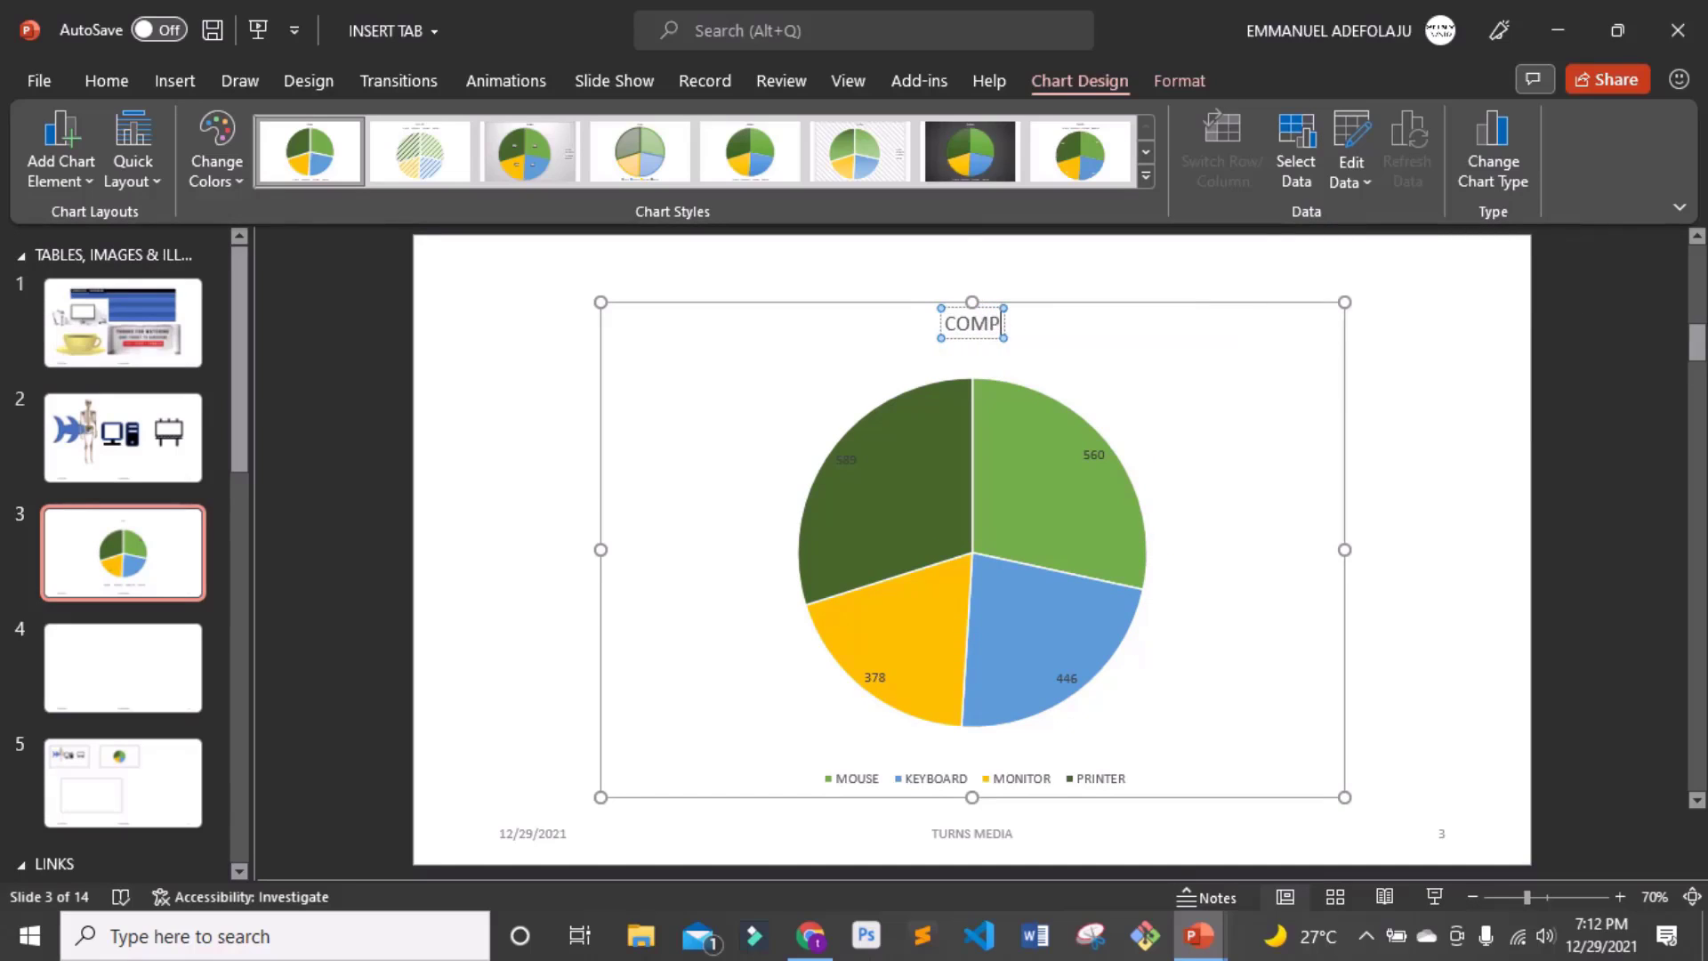
text(UTER)
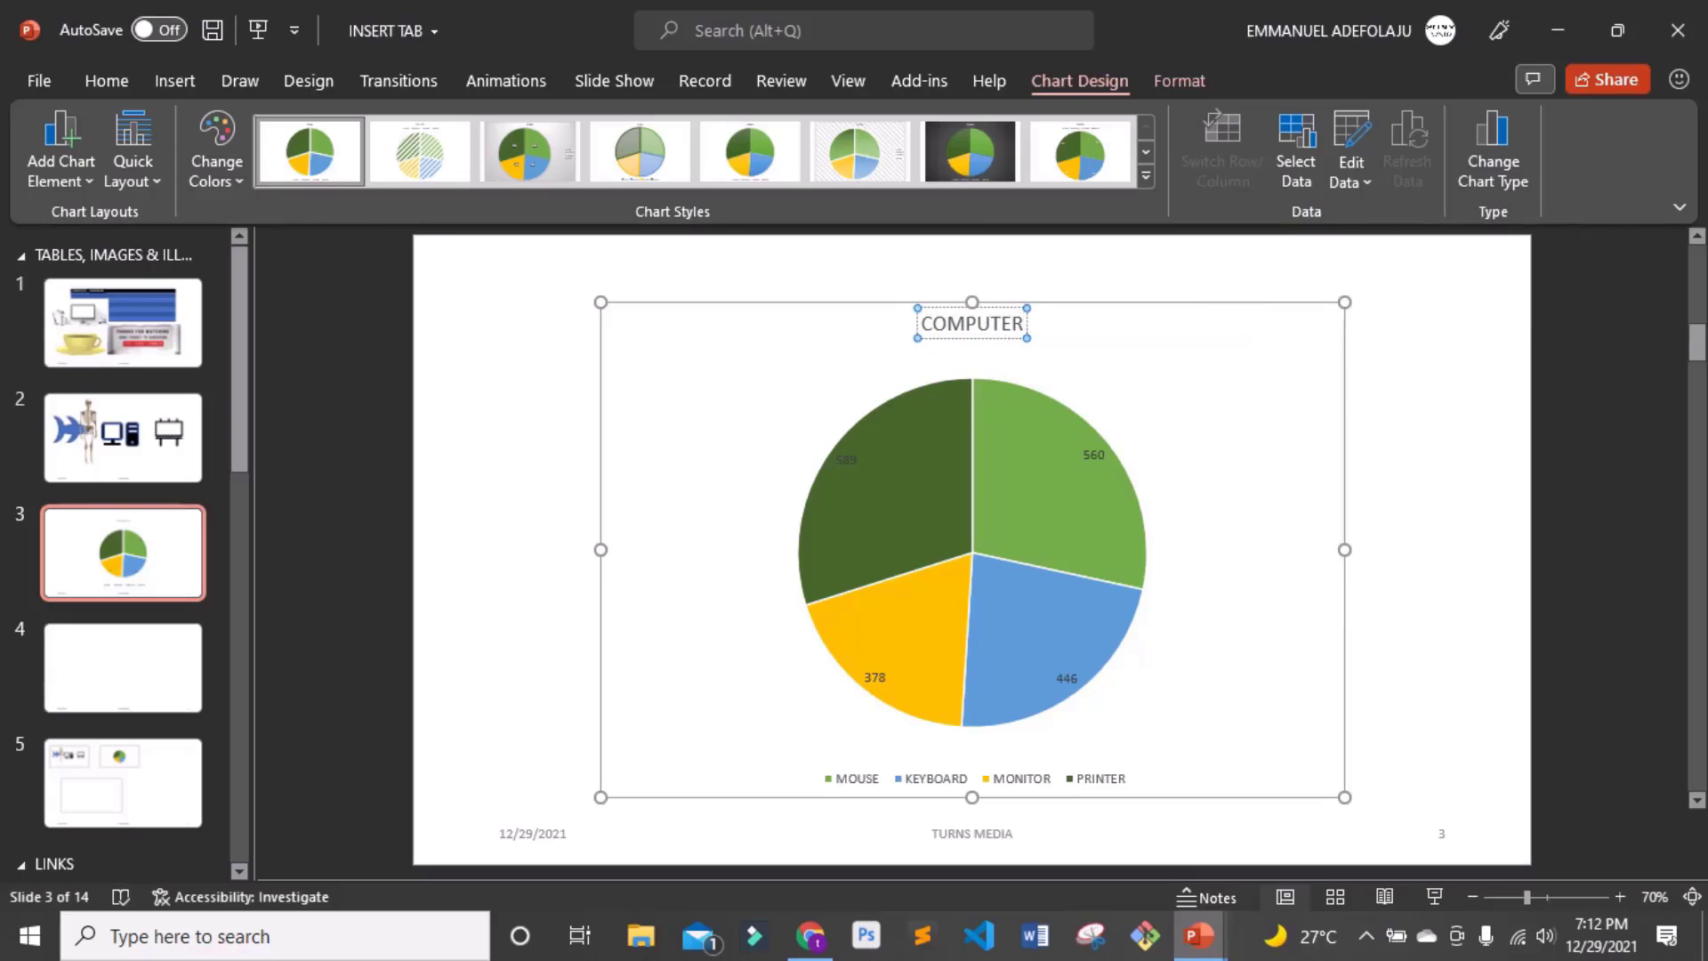
text( SALES)
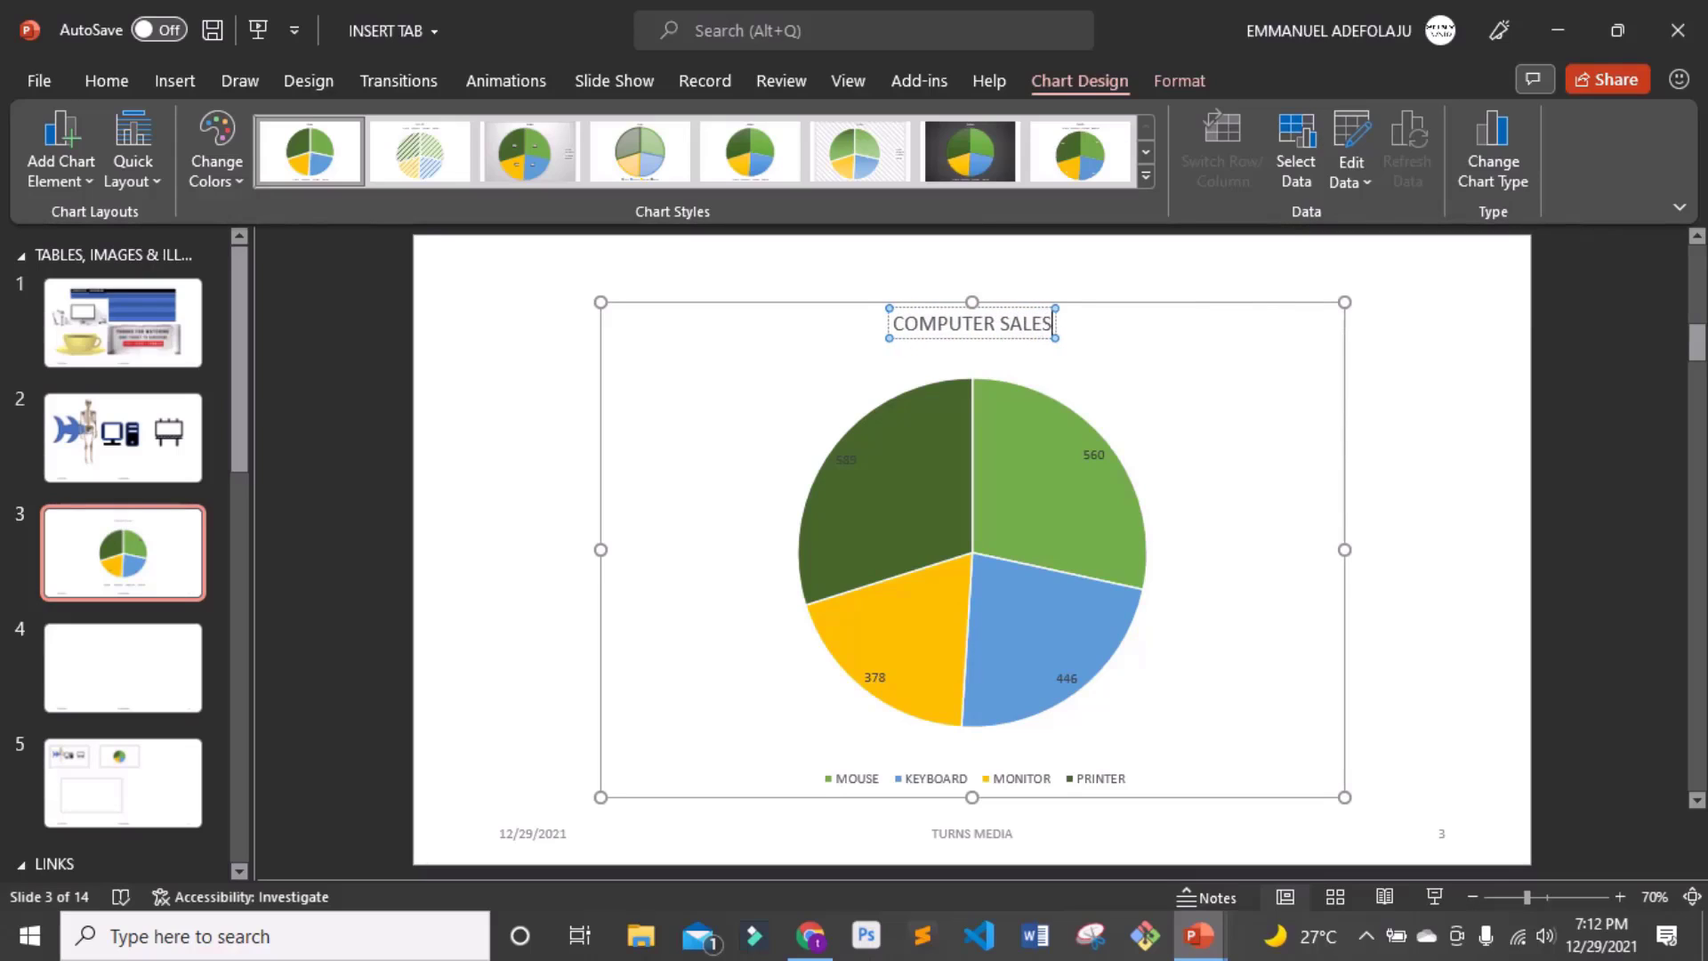
text( REPOR)
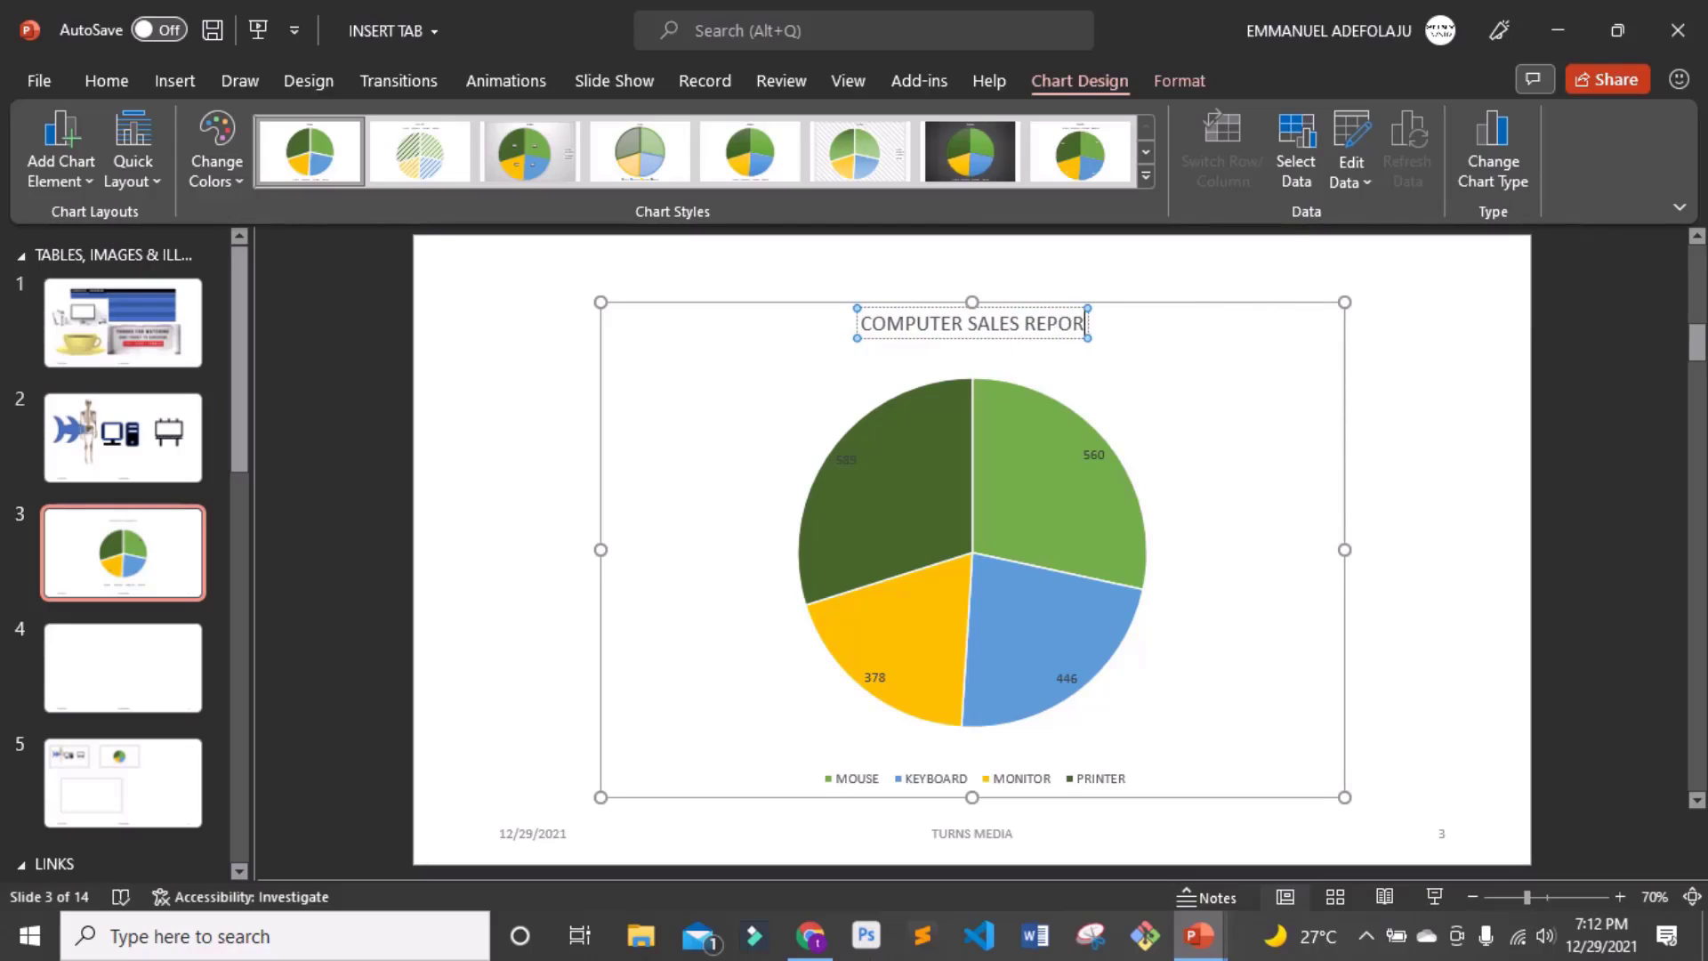
text(T)
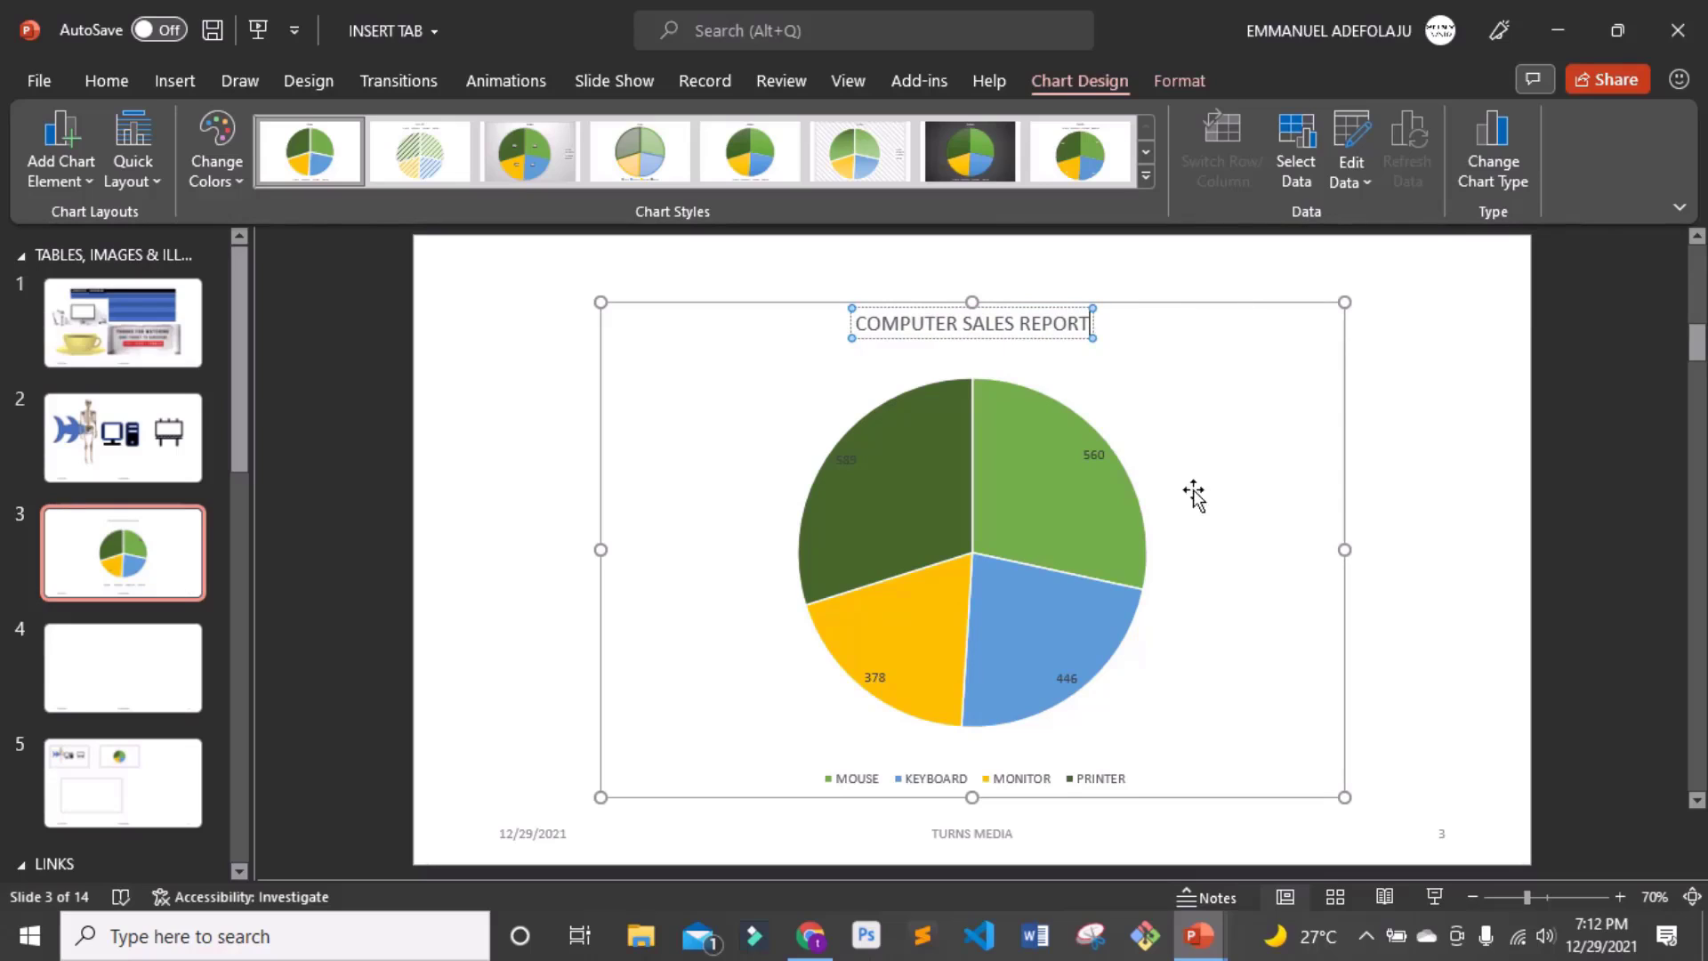
- Filter the MONITOR and PRINTER categories out of the pie chart
click(1193, 442)
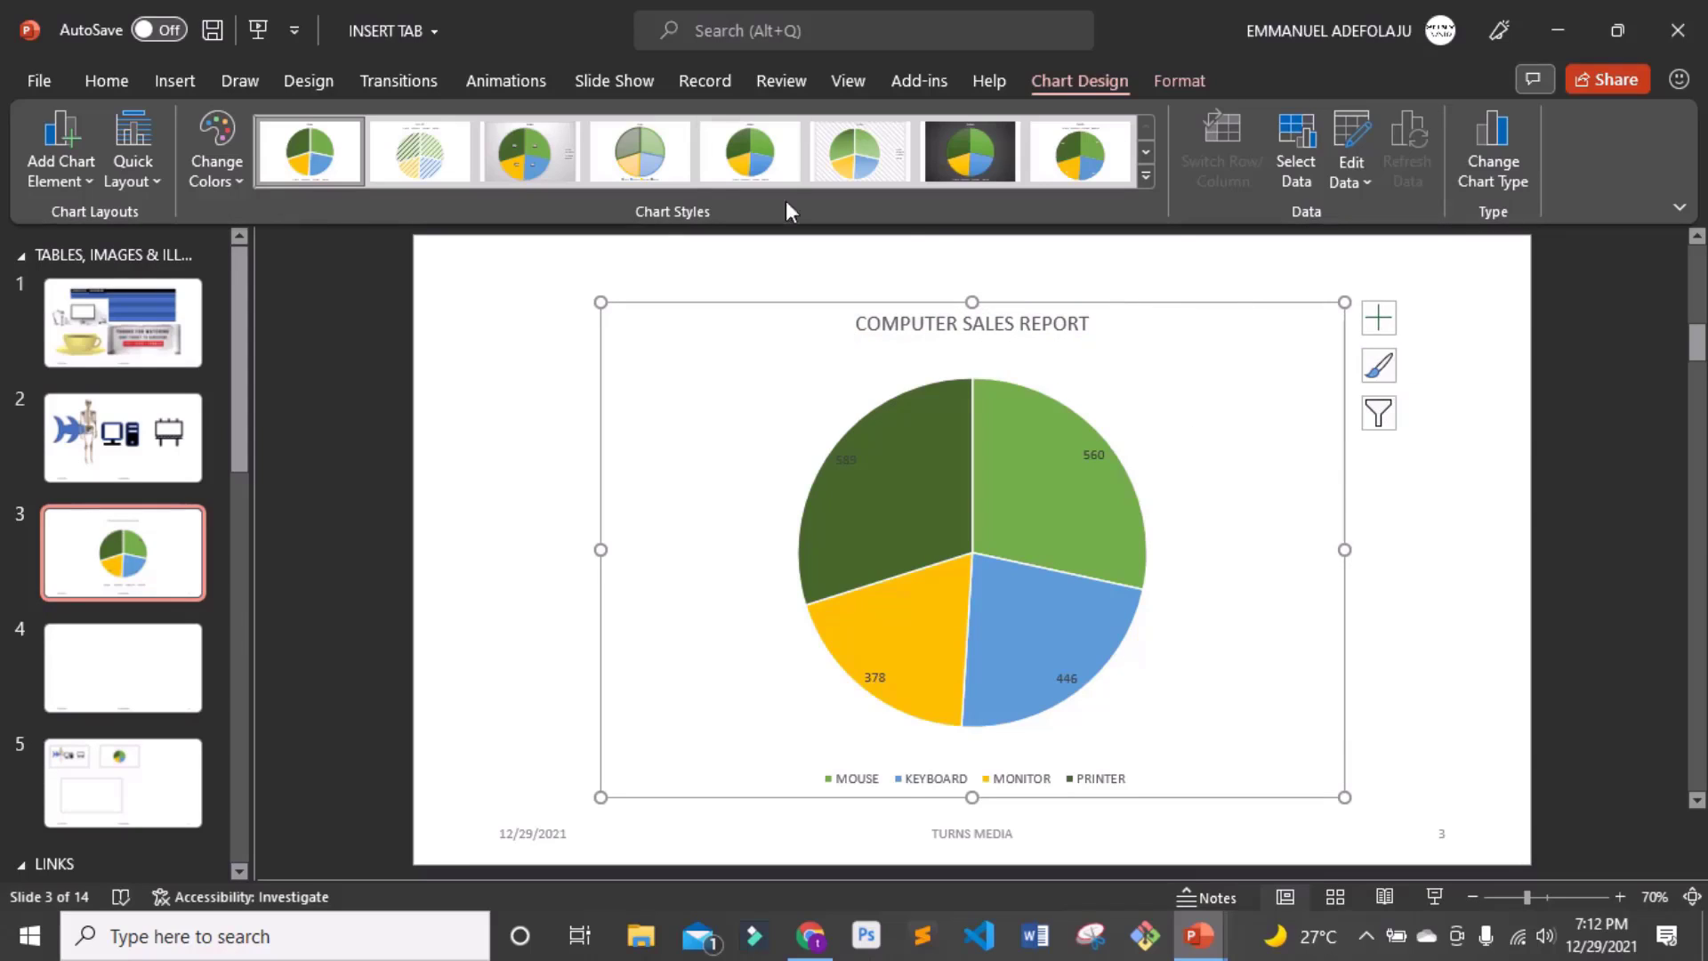
click(1390, 424)
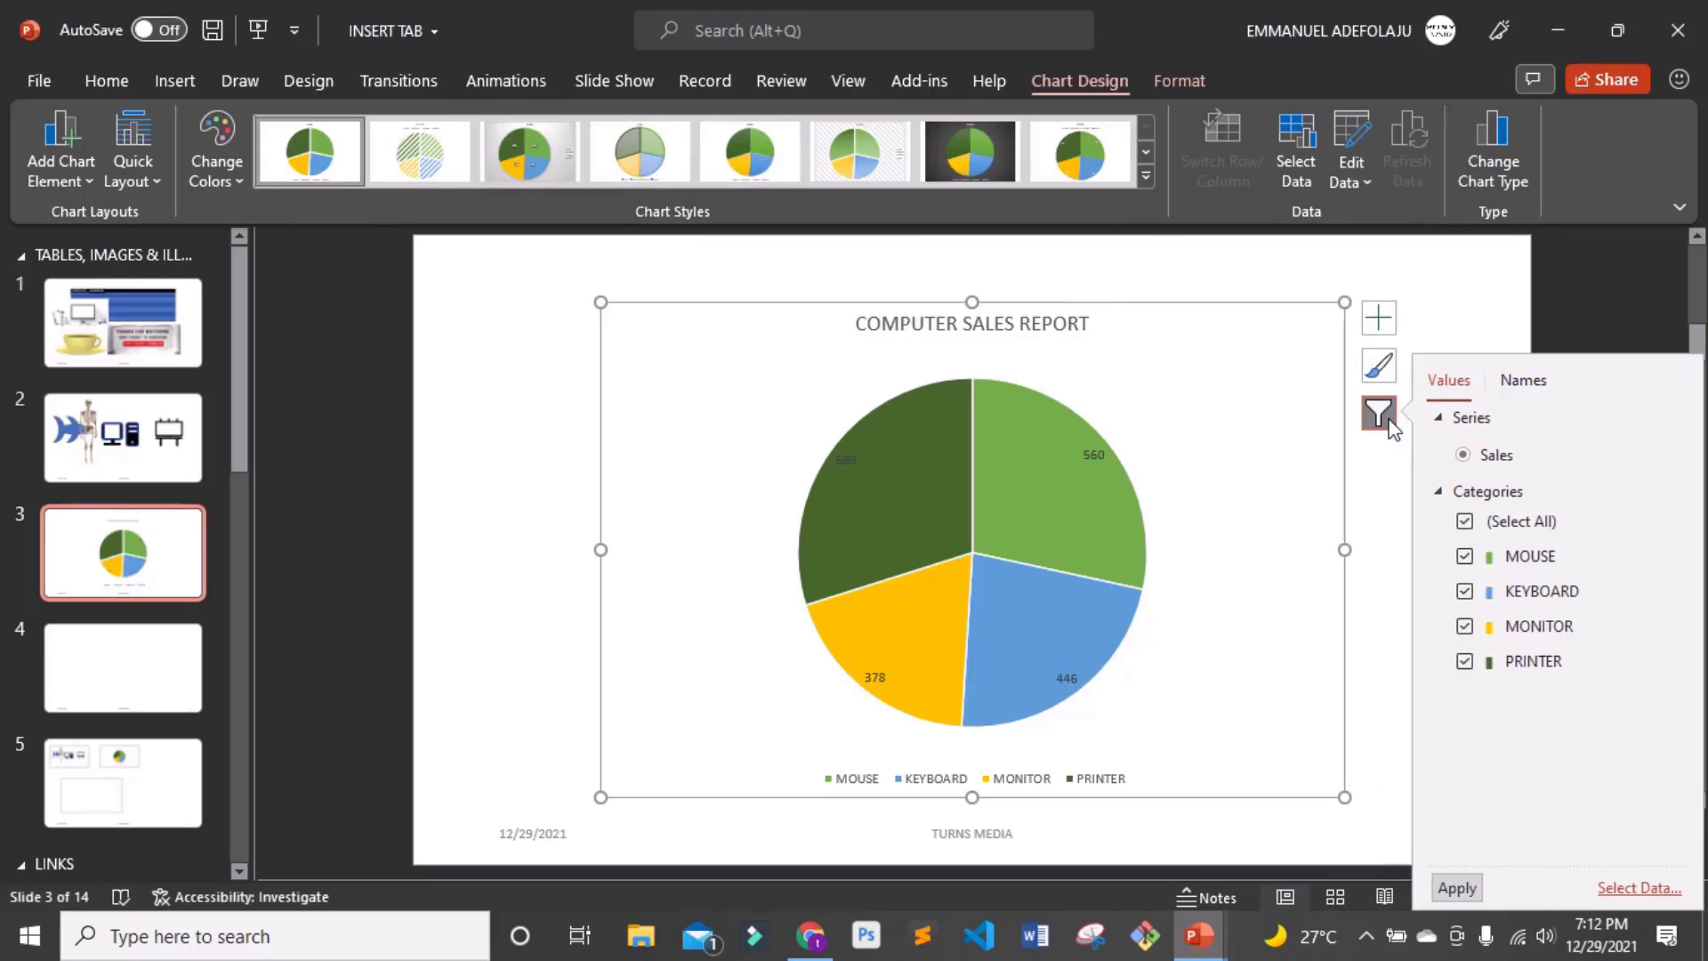
click(1464, 626)
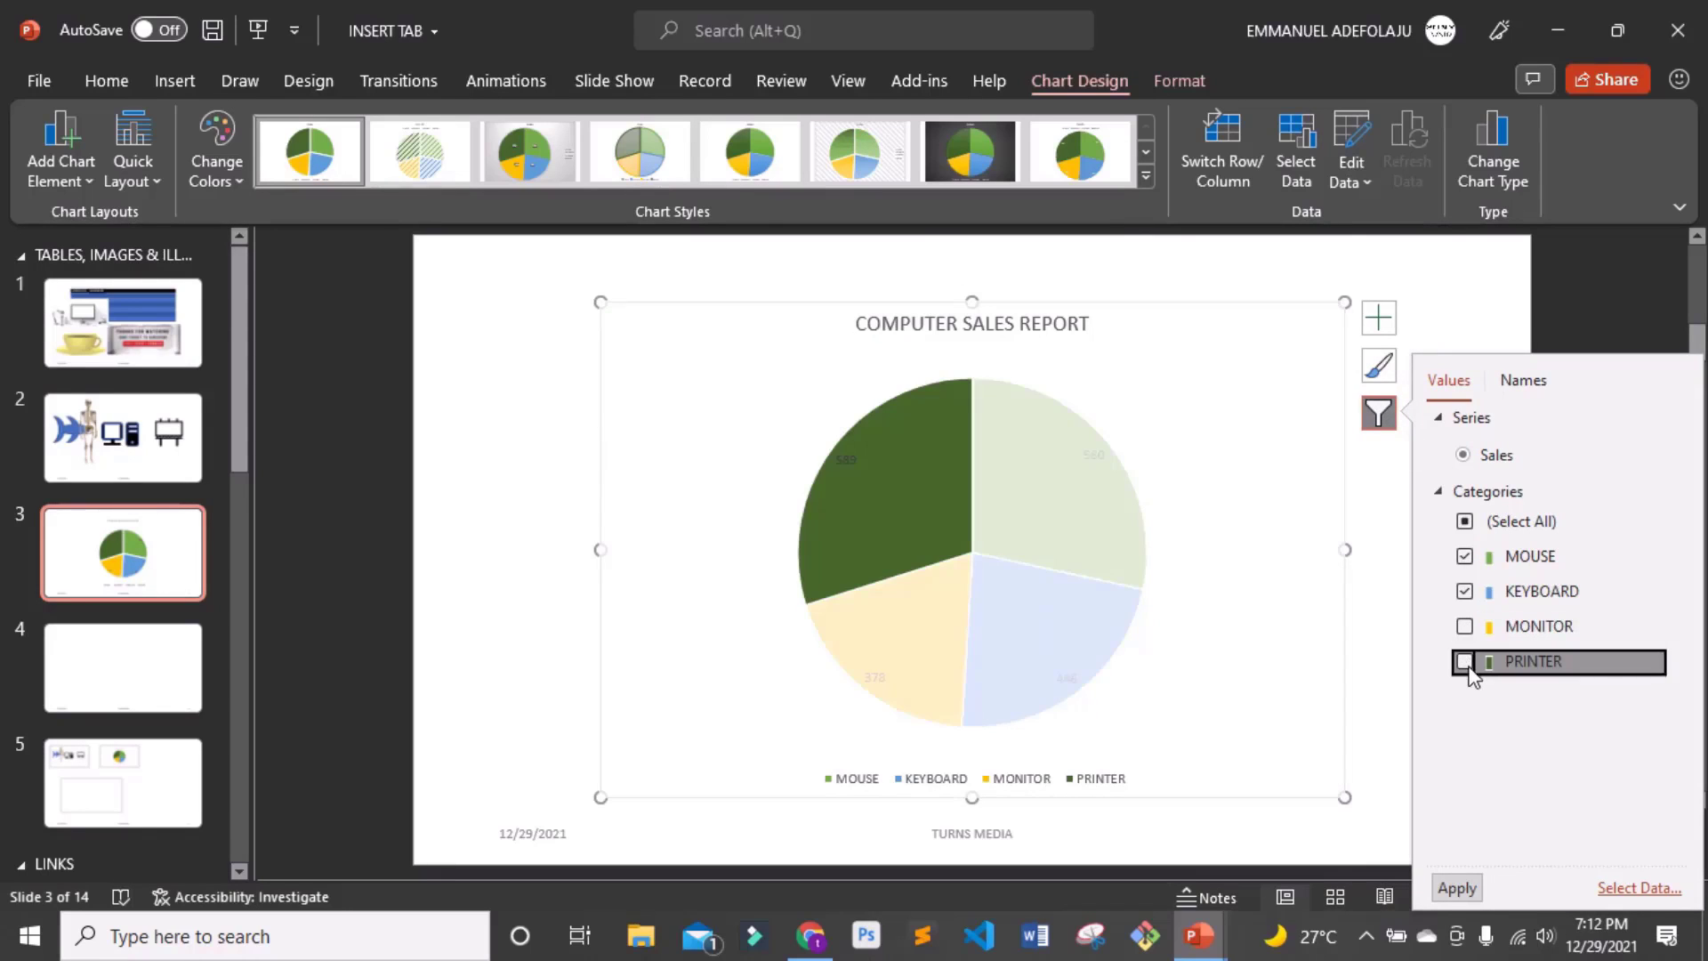
click(1454, 890)
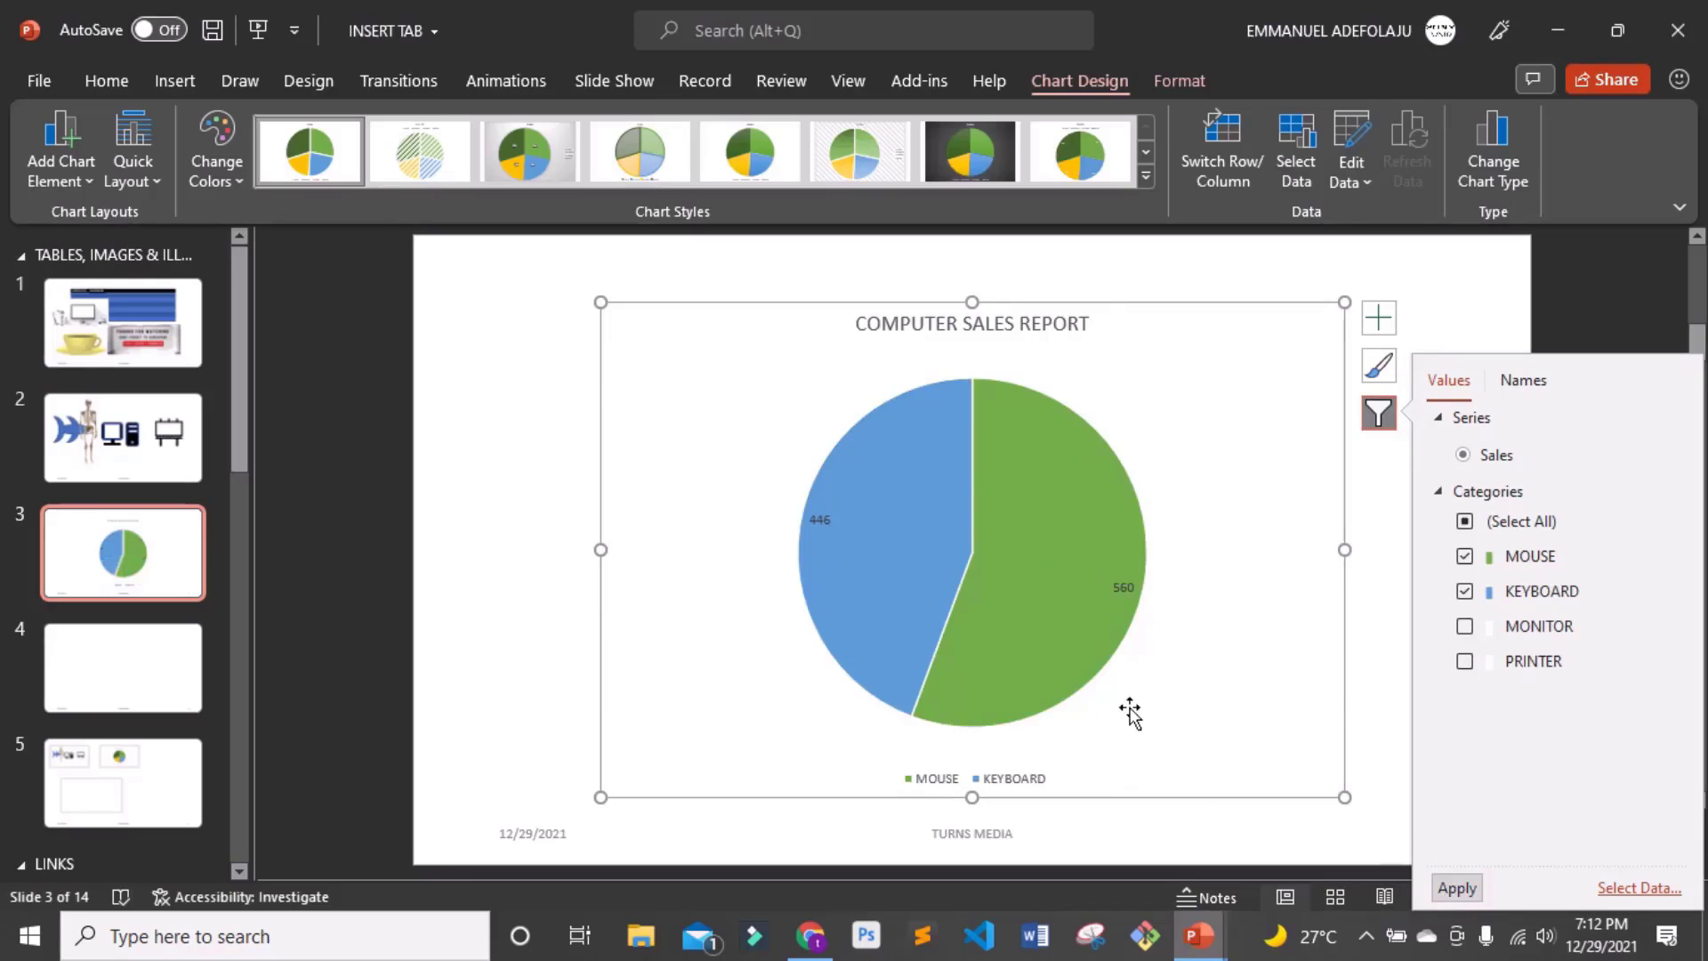
- Restore the MONITOR and PRINTER categories in the pie chart's filter
click(1464, 627)
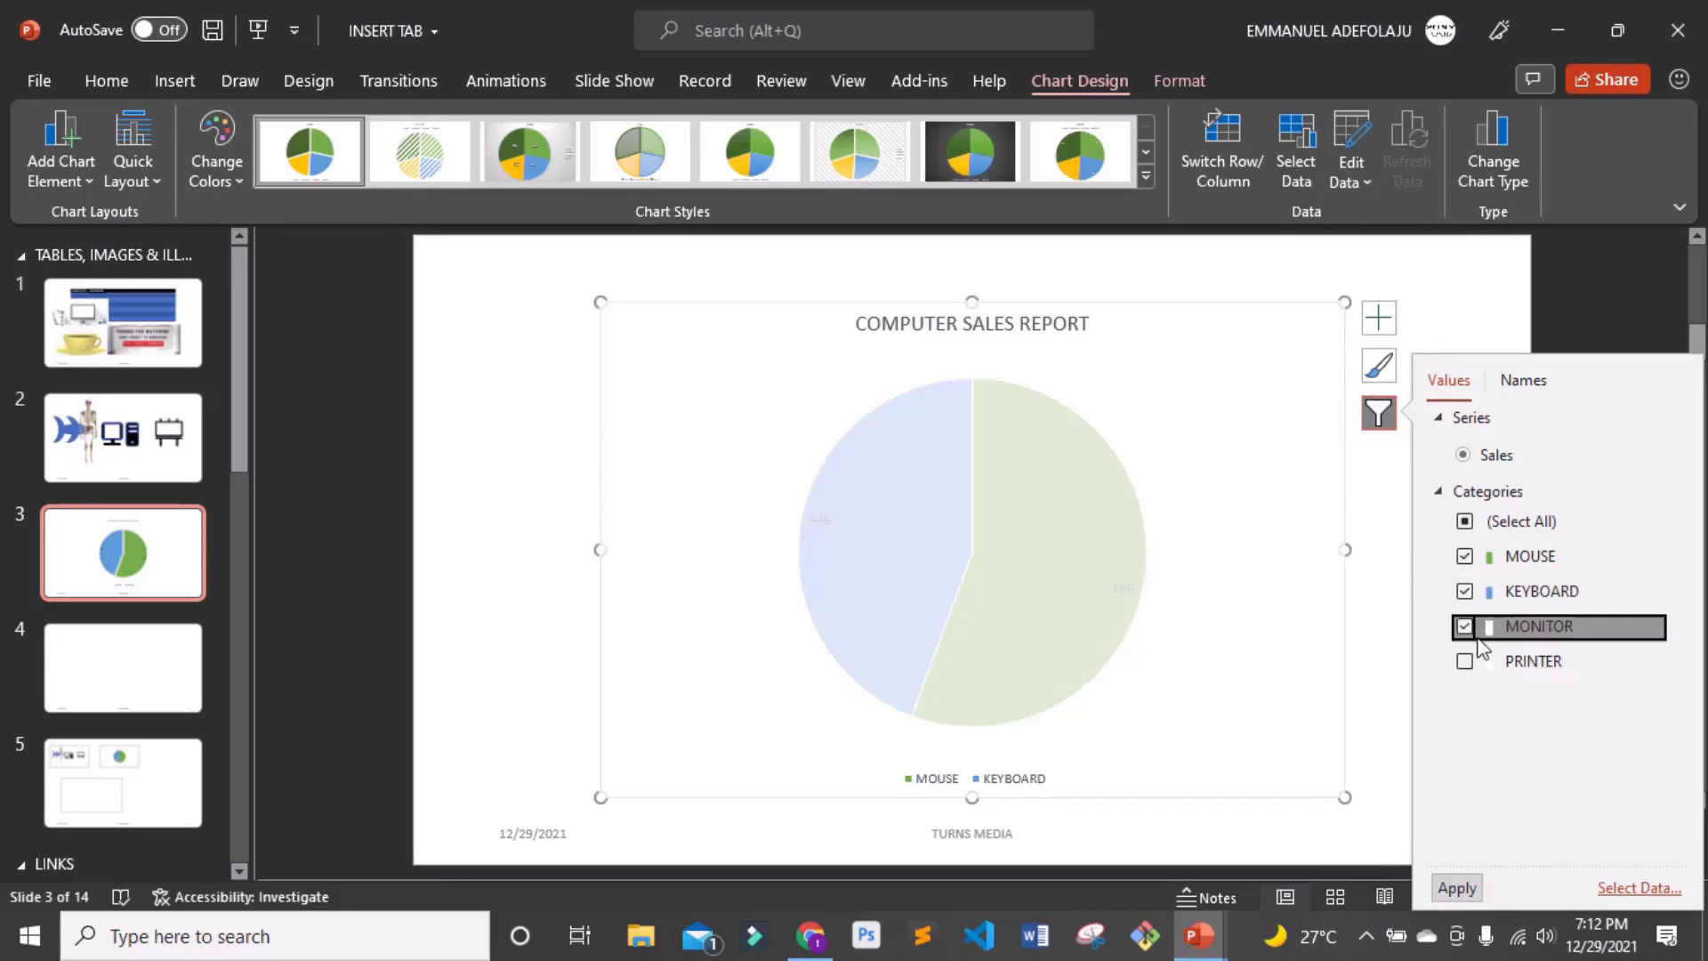
click(1464, 661)
click(1457, 888)
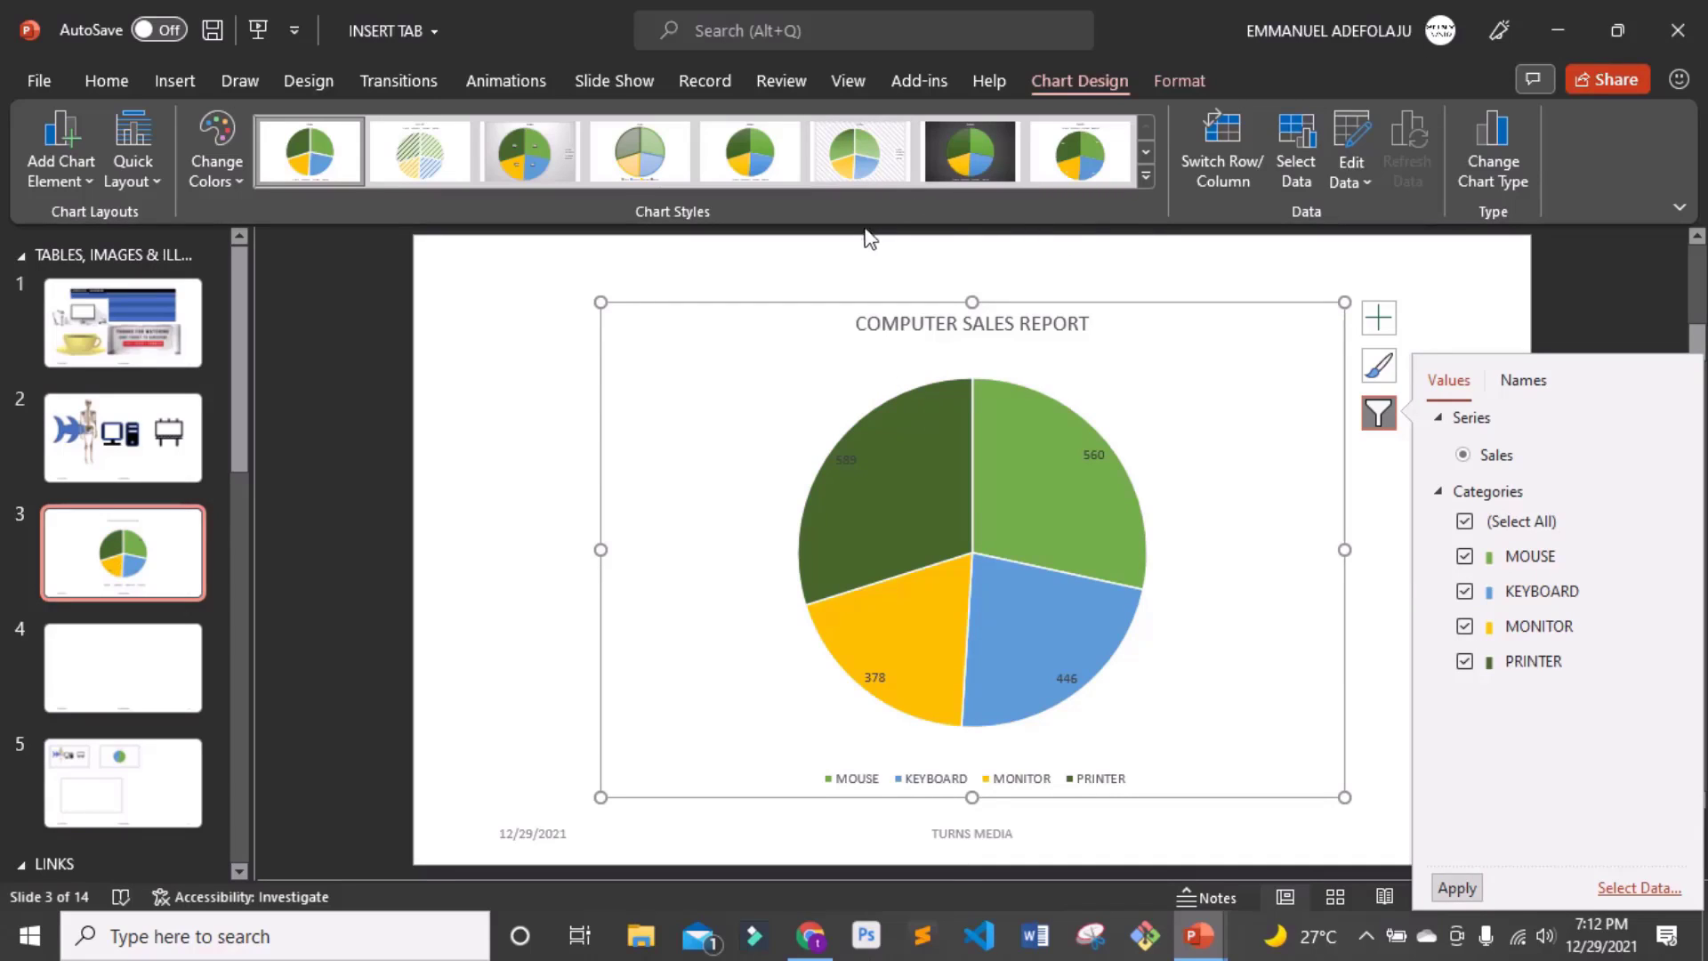
- Browse the Office Add-ins store, view its Education category, and close the store without adding anything
click(161, 80)
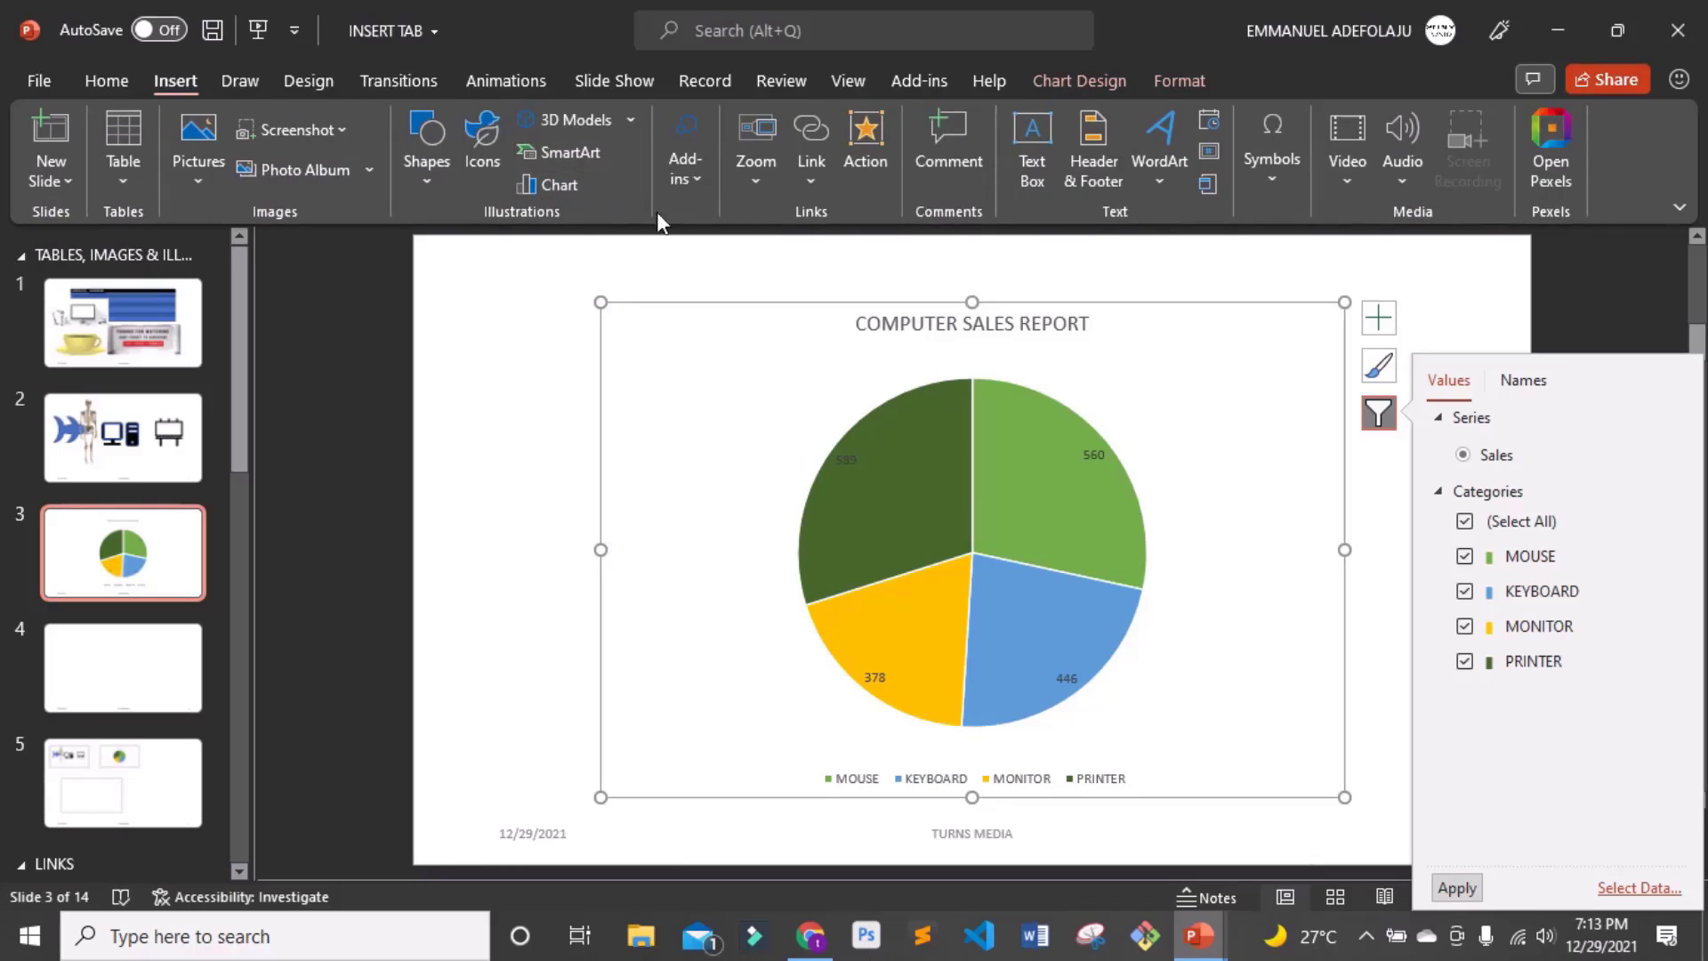
click(697, 179)
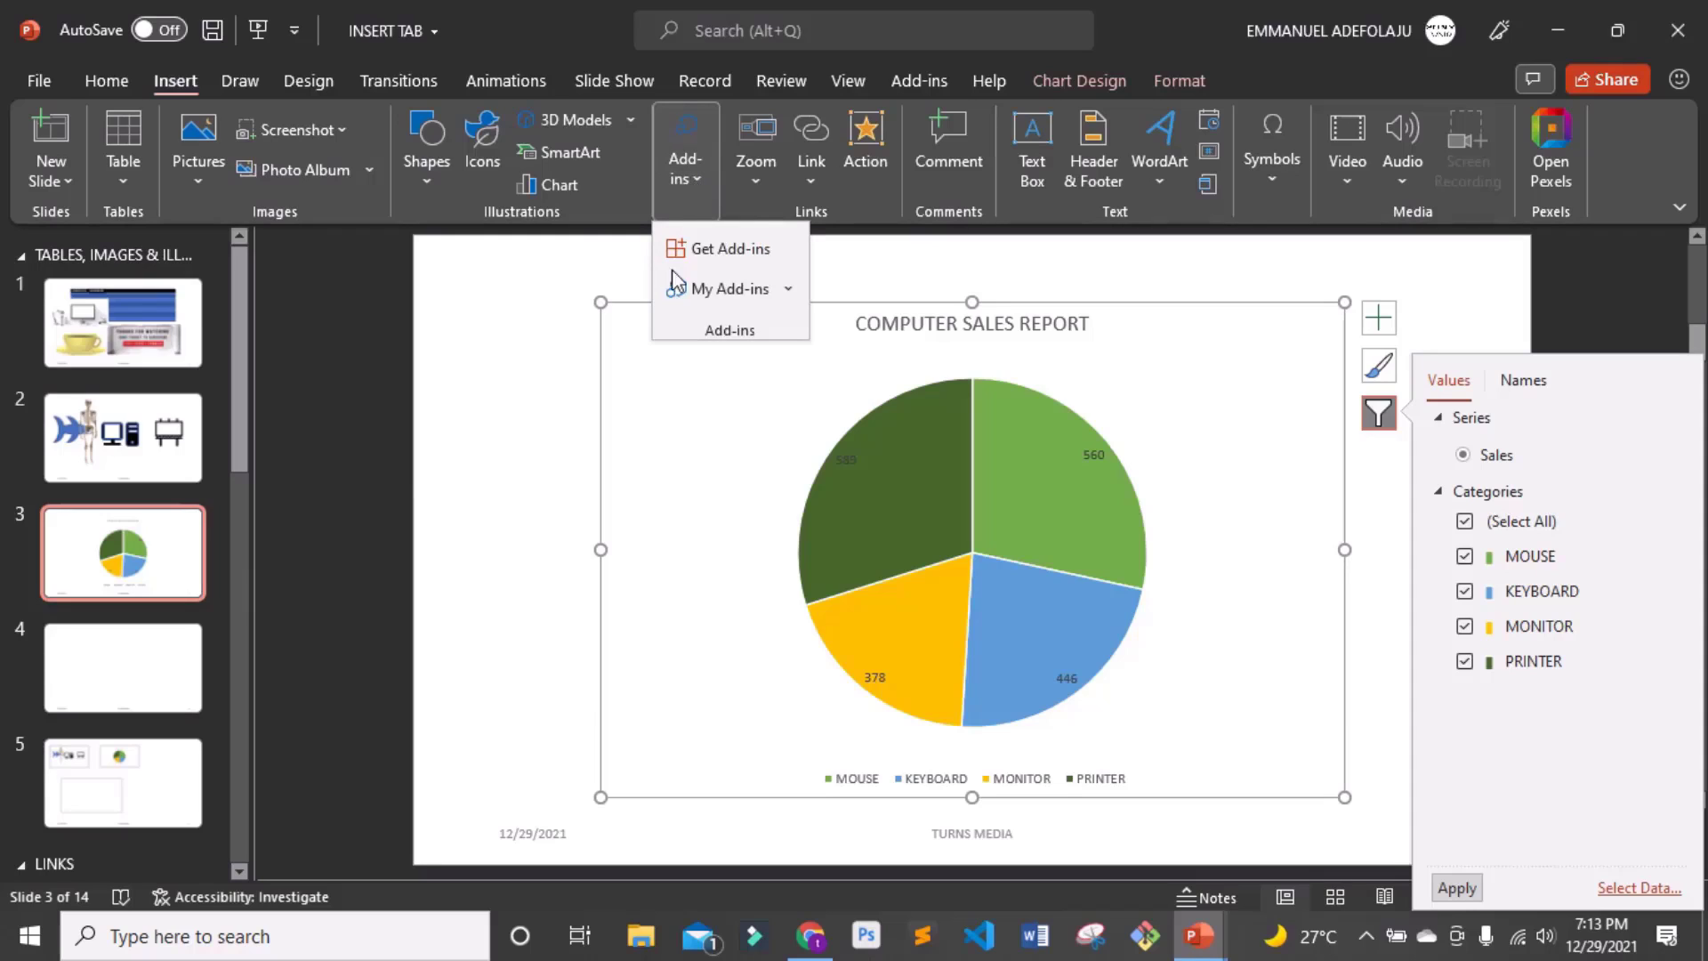
click(723, 256)
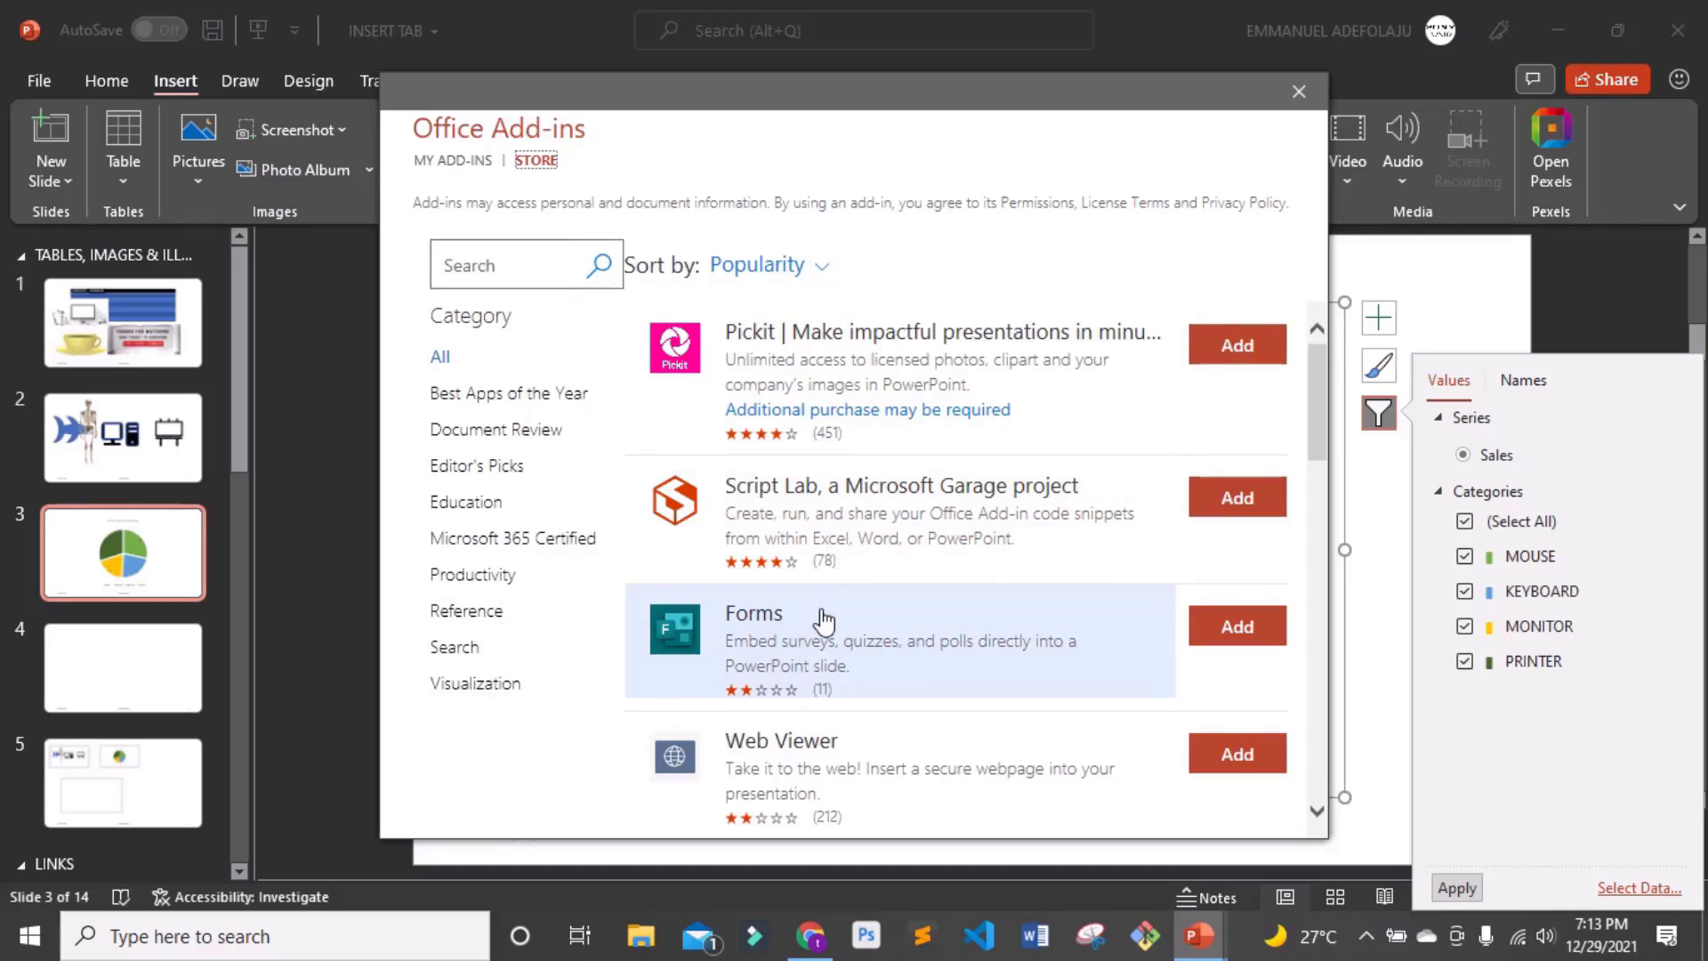
click(472, 516)
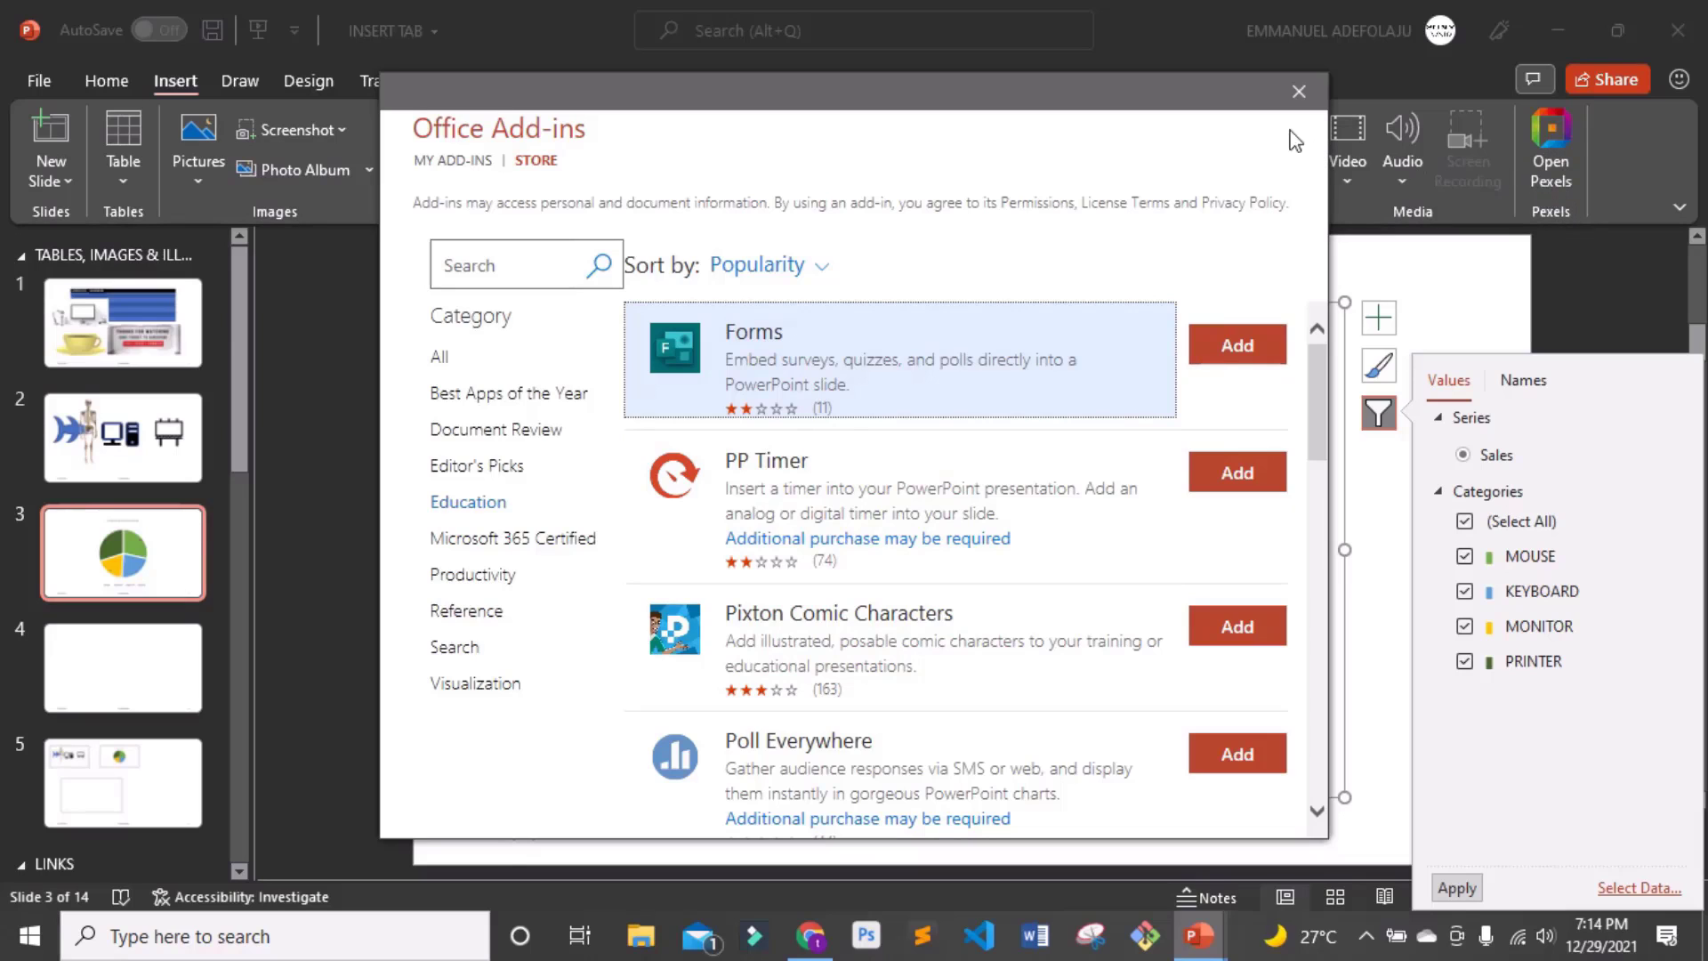
click(1299, 91)
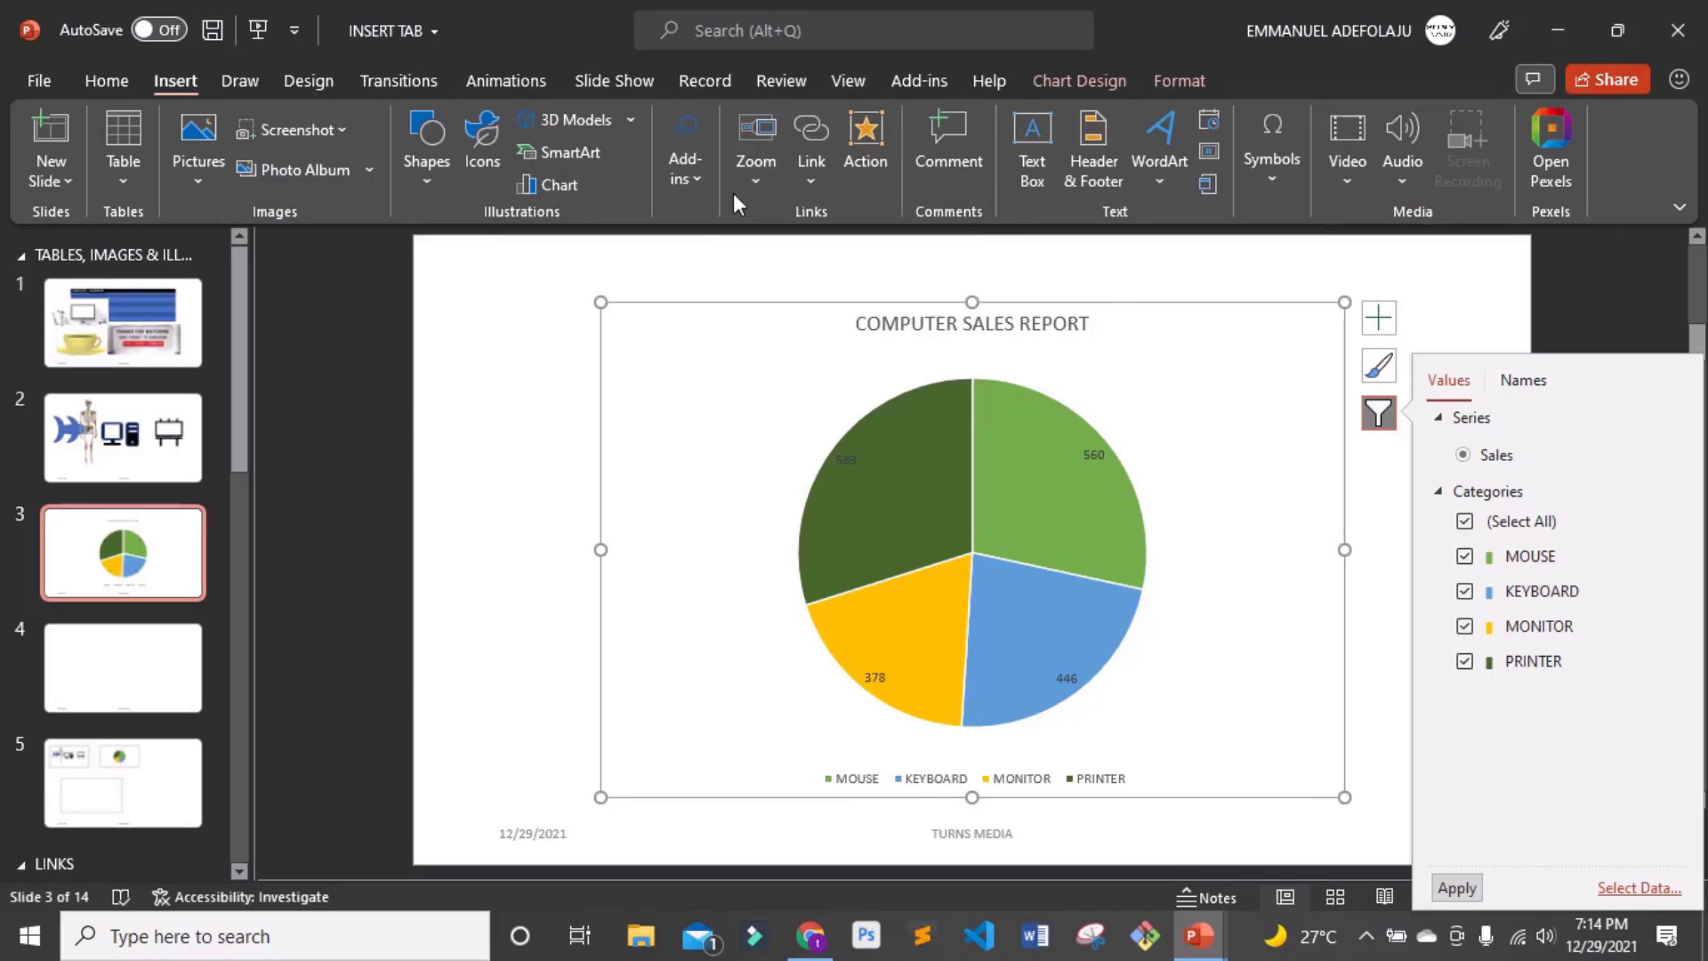
- Change slide 4 to a blank layout without placeholders, and open the choices for inserting a Zoom link
click(87, 690)
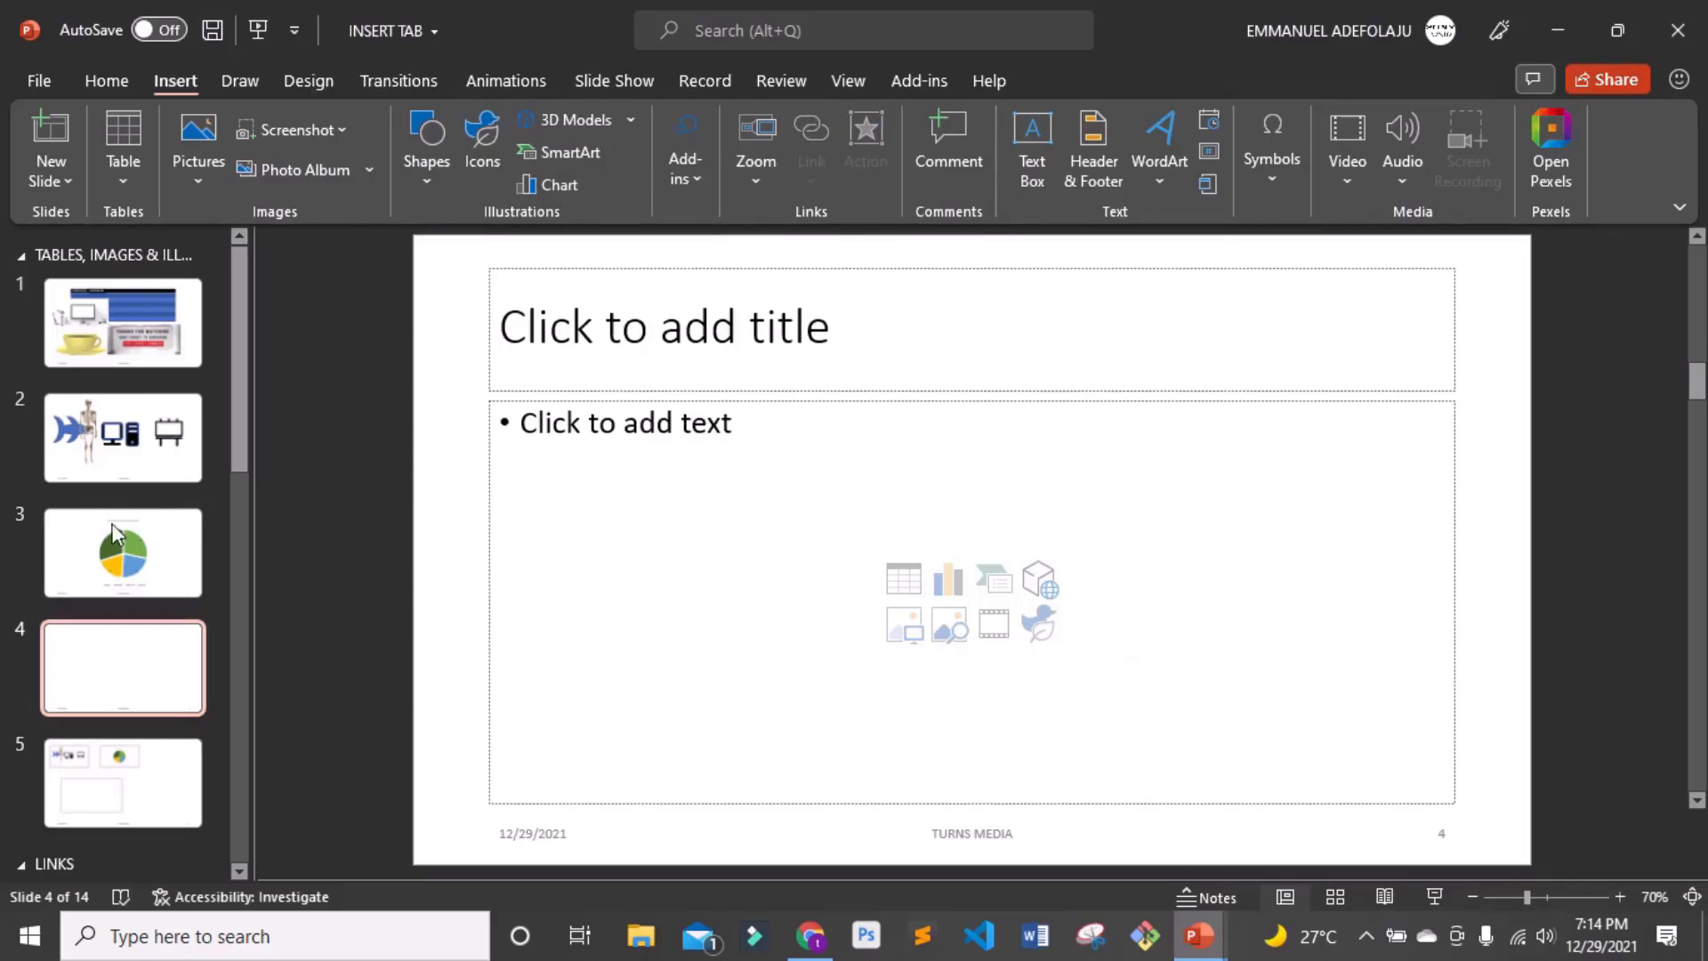
click(125, 89)
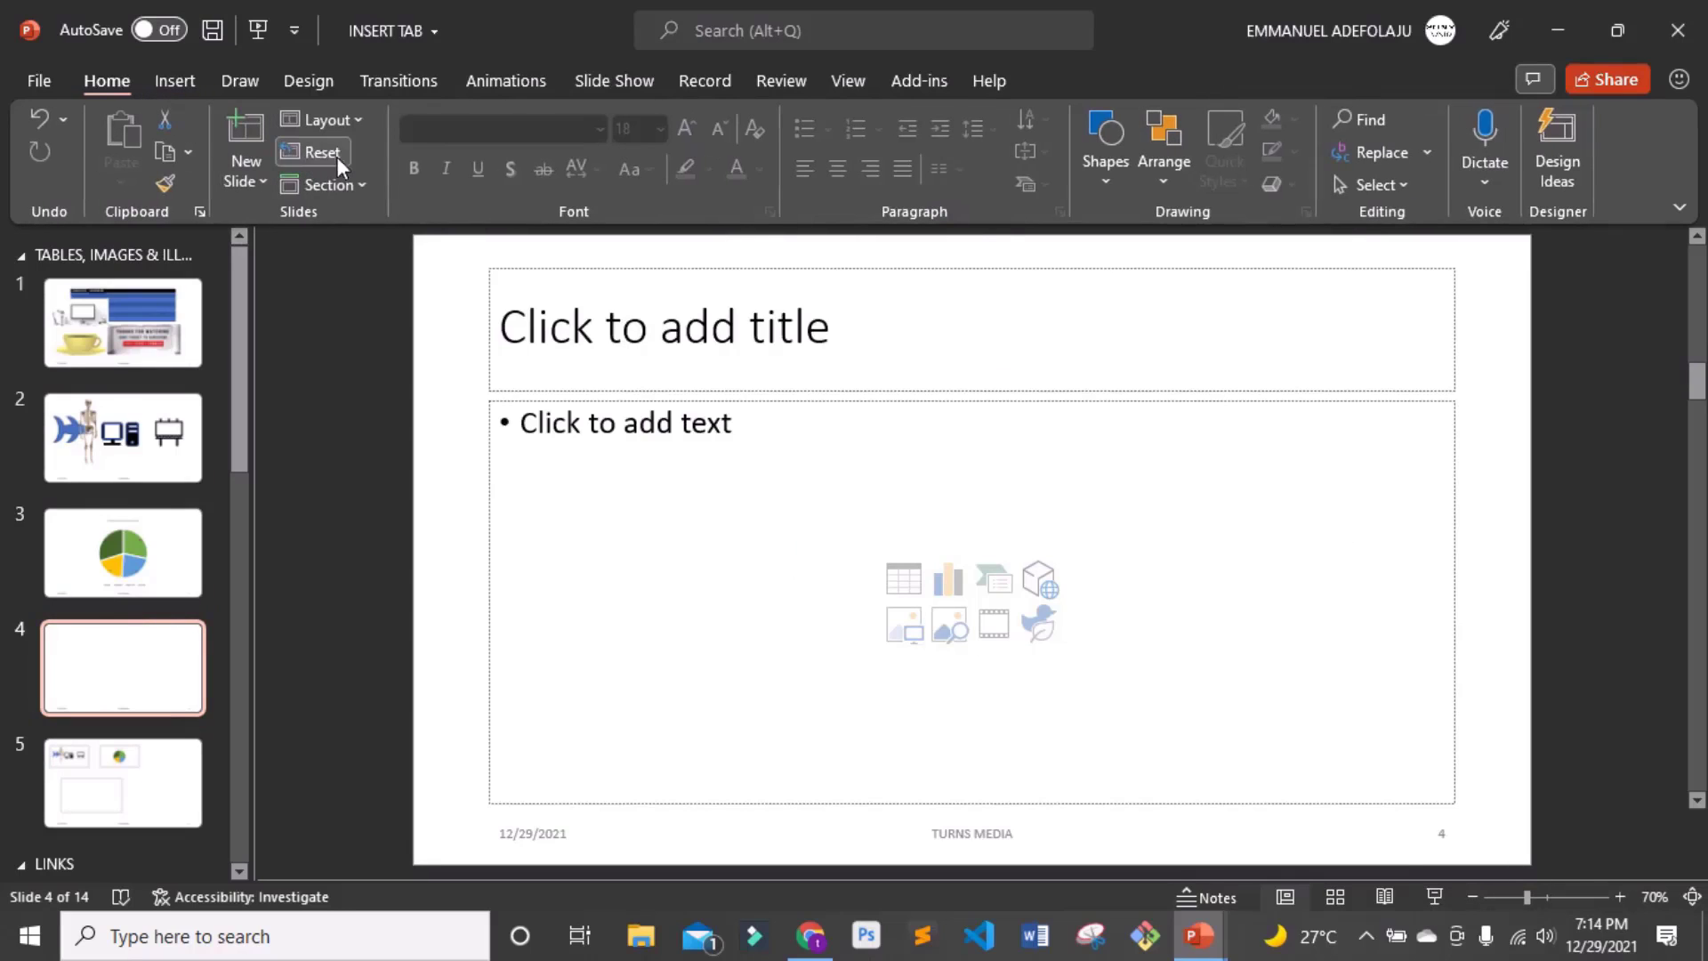
click(360, 120)
click(325, 436)
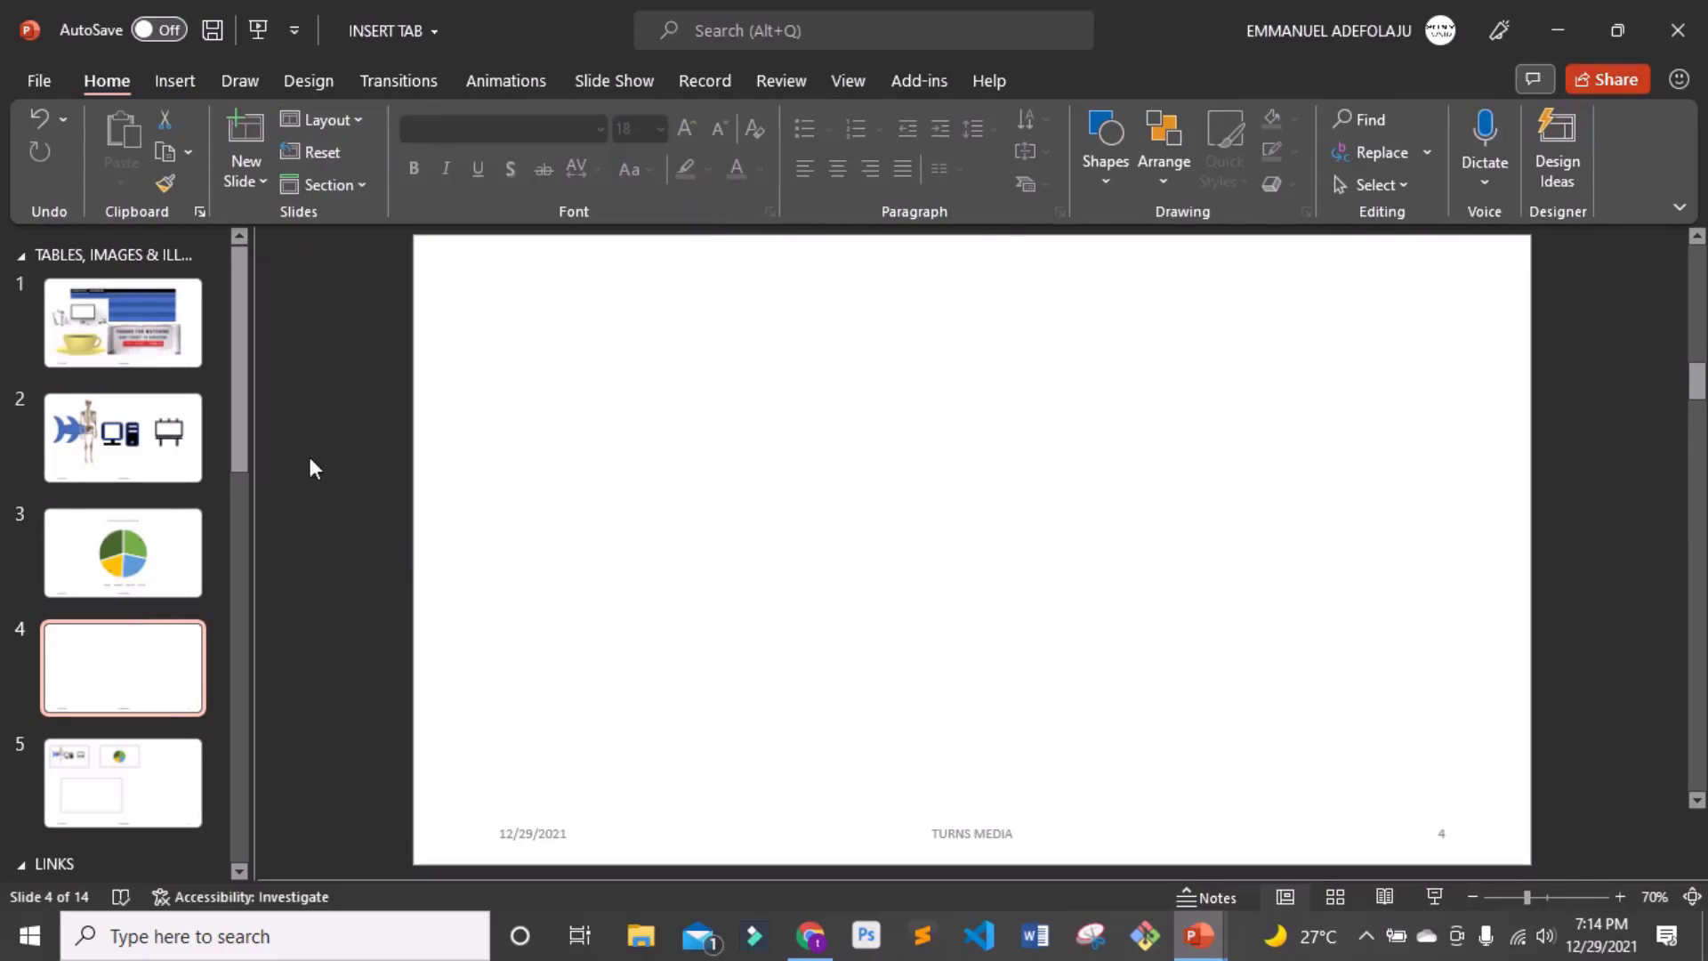
click(173, 84)
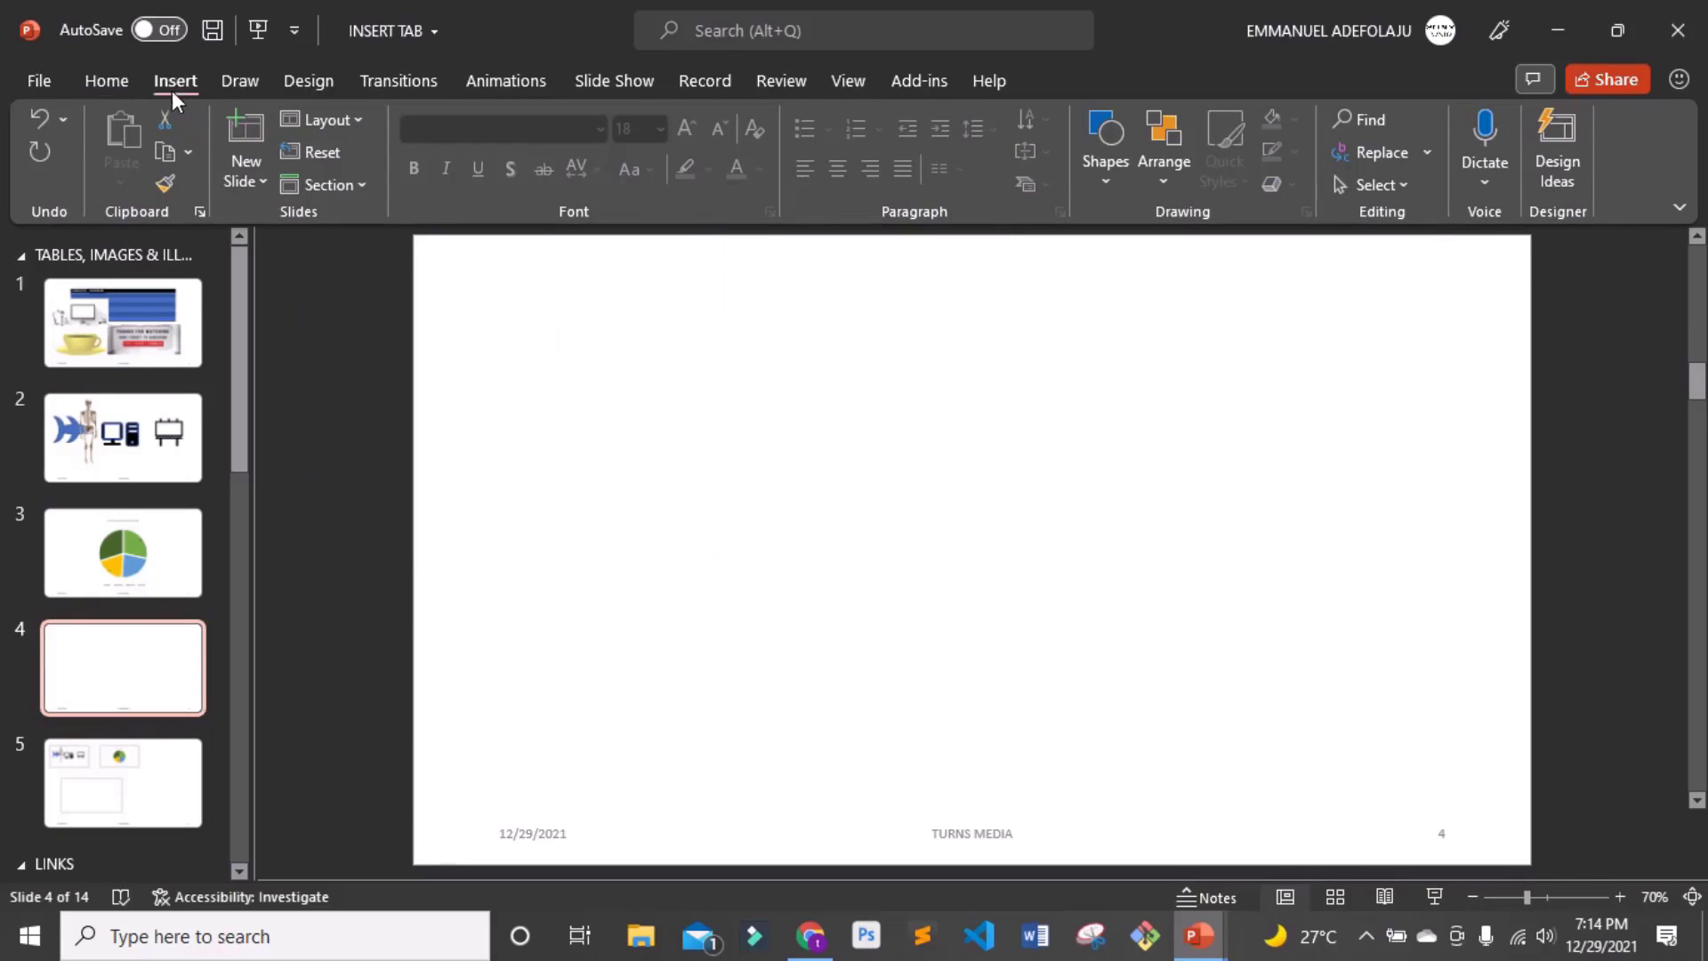
click(751, 184)
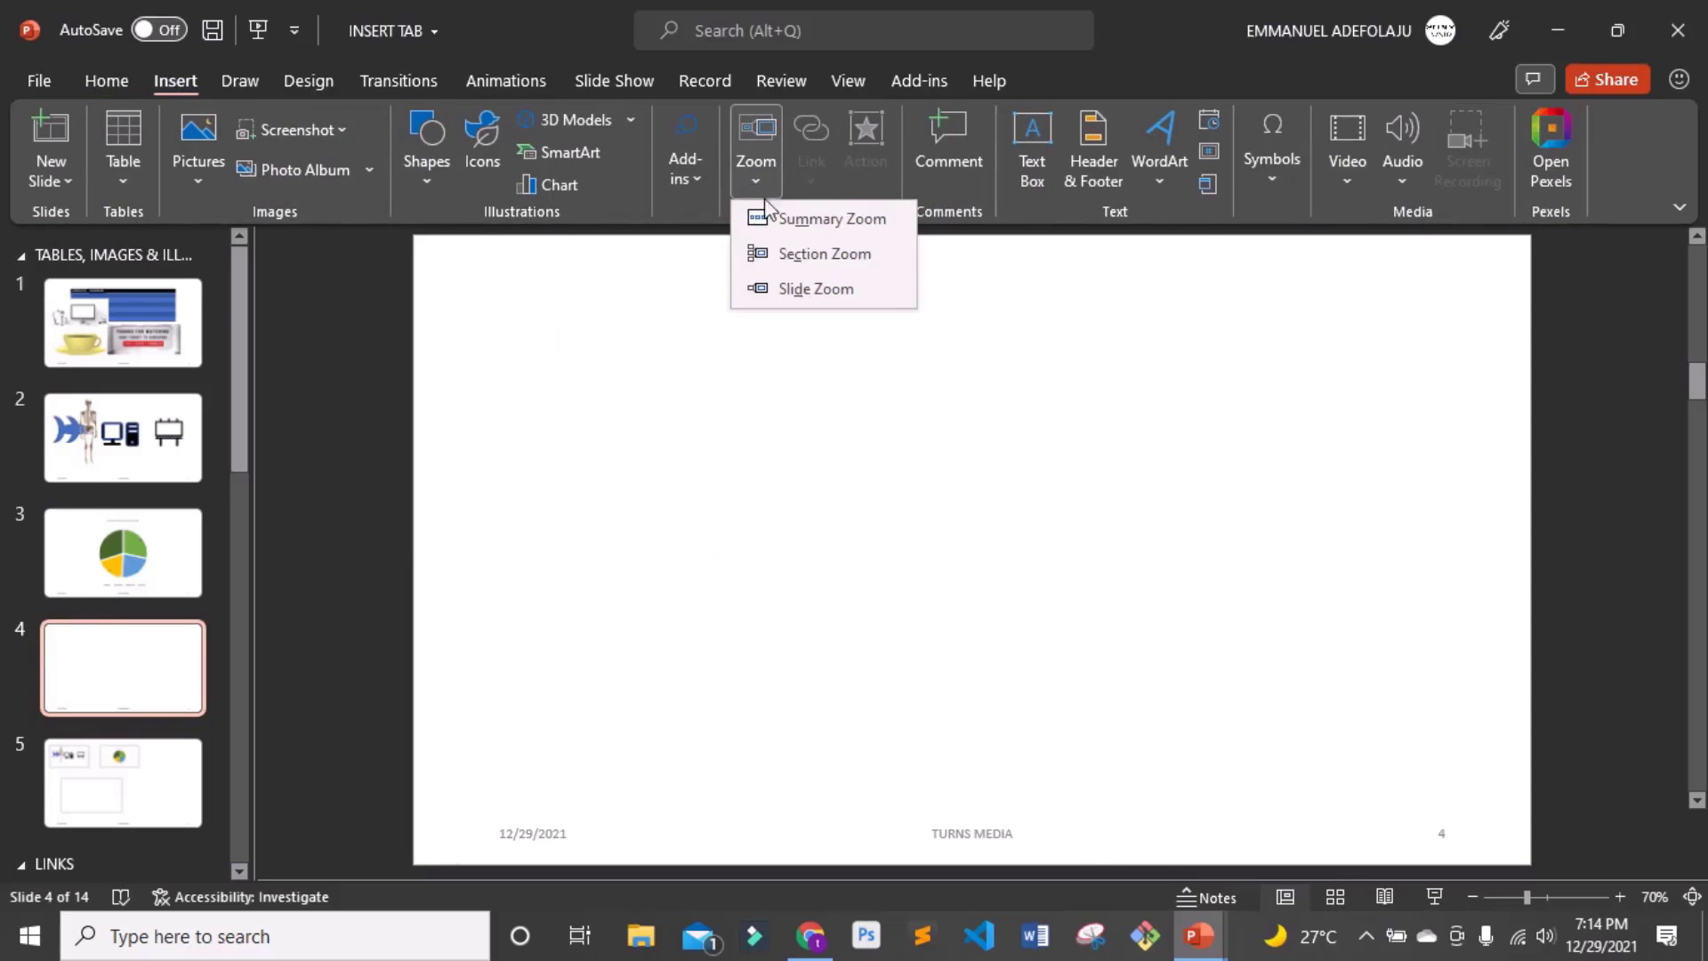
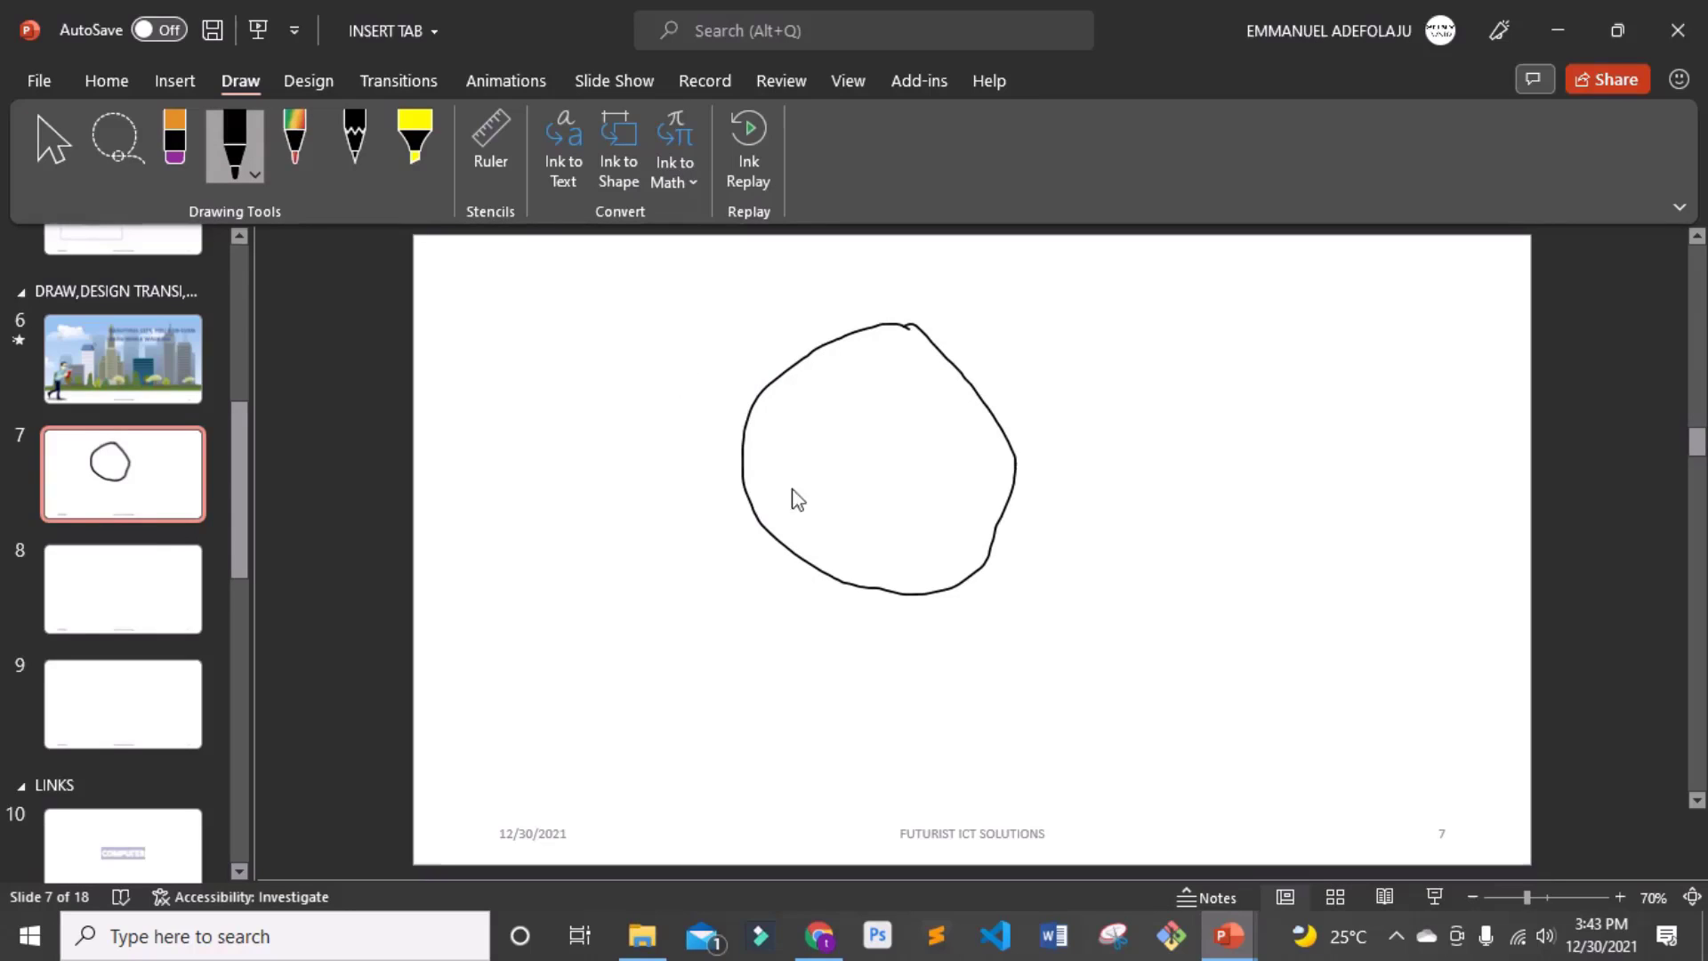
- Lasso the hand-drawn circle on slide 7 and try to convert it with Ink to Shape
click(116, 143)
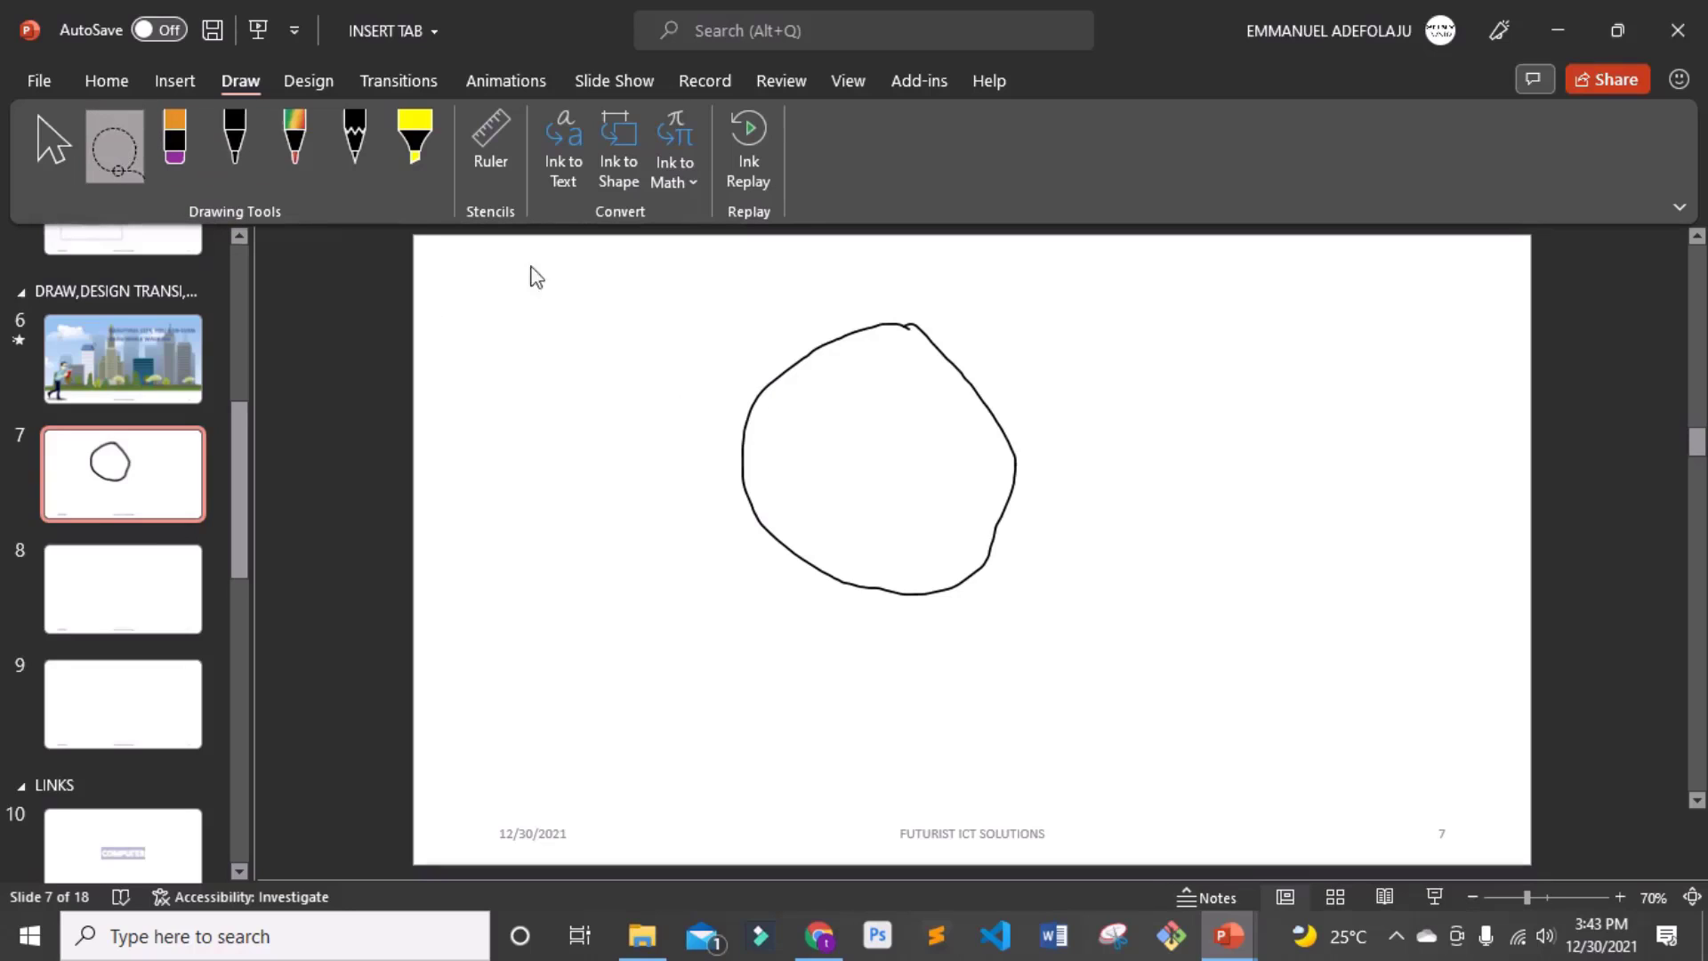
mouse_move(589, 267)
mouse_down()
mouse_move(965, 292)
mouse_move(1109, 412)
mouse_move(1166, 610)
mouse_move(1090, 766)
mouse_move(956, 836)
mouse_move(778, 846)
mouse_move(610, 609)
mouse_up()
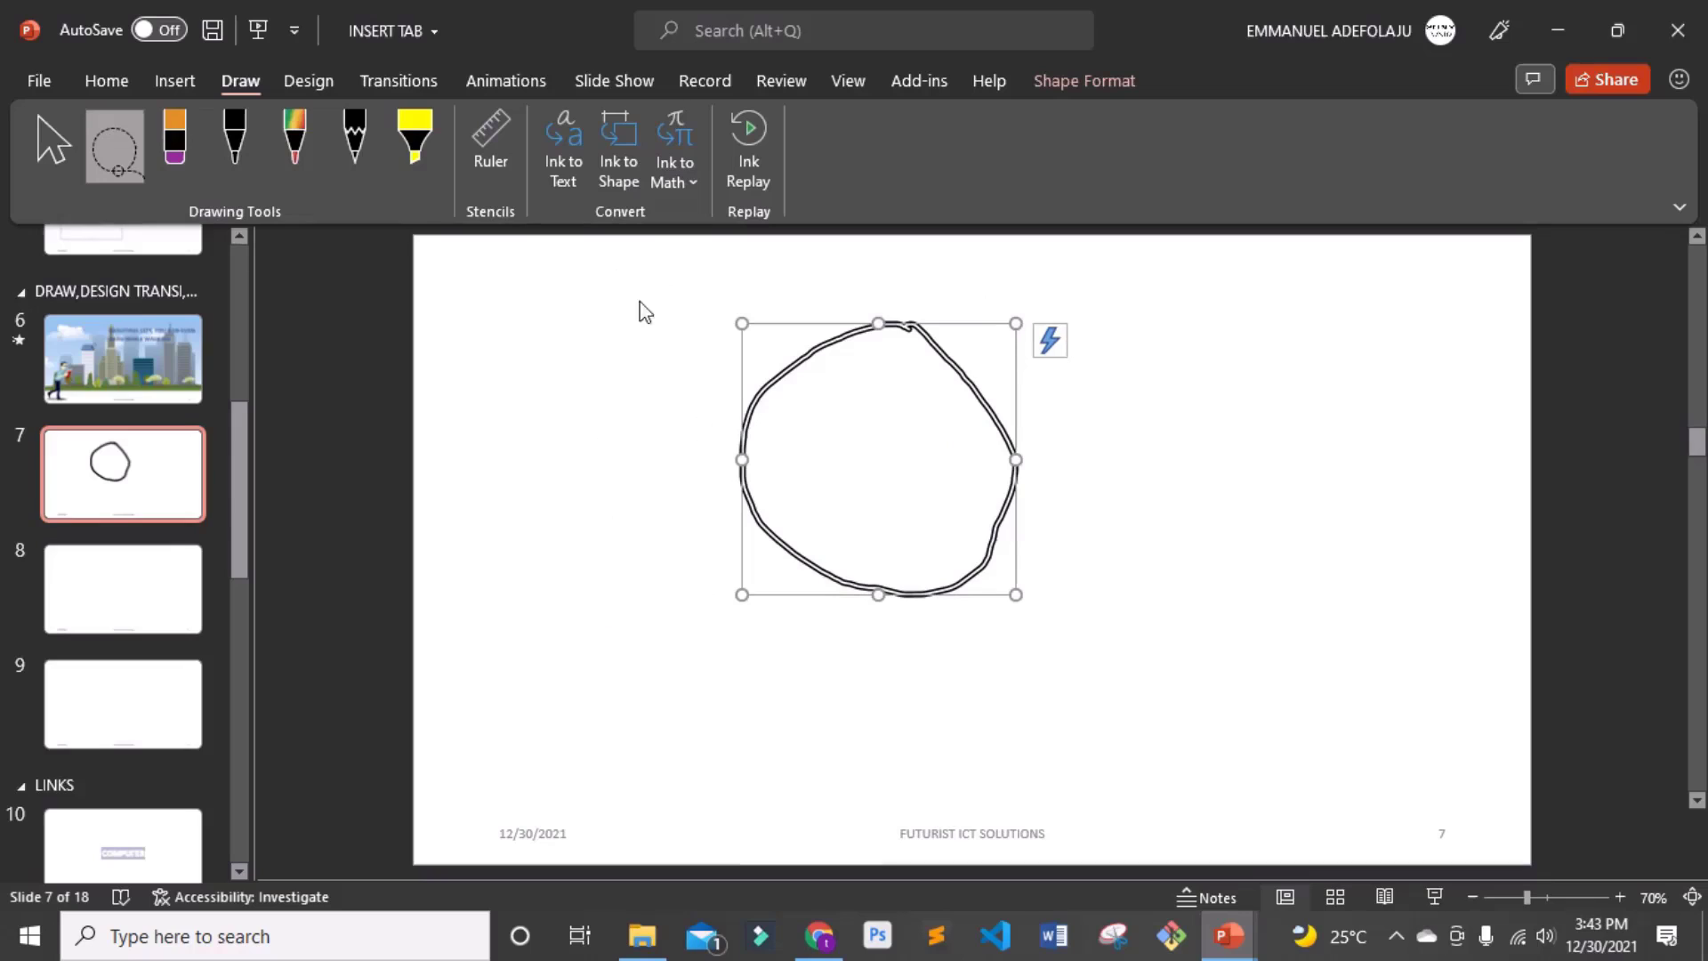
click(627, 132)
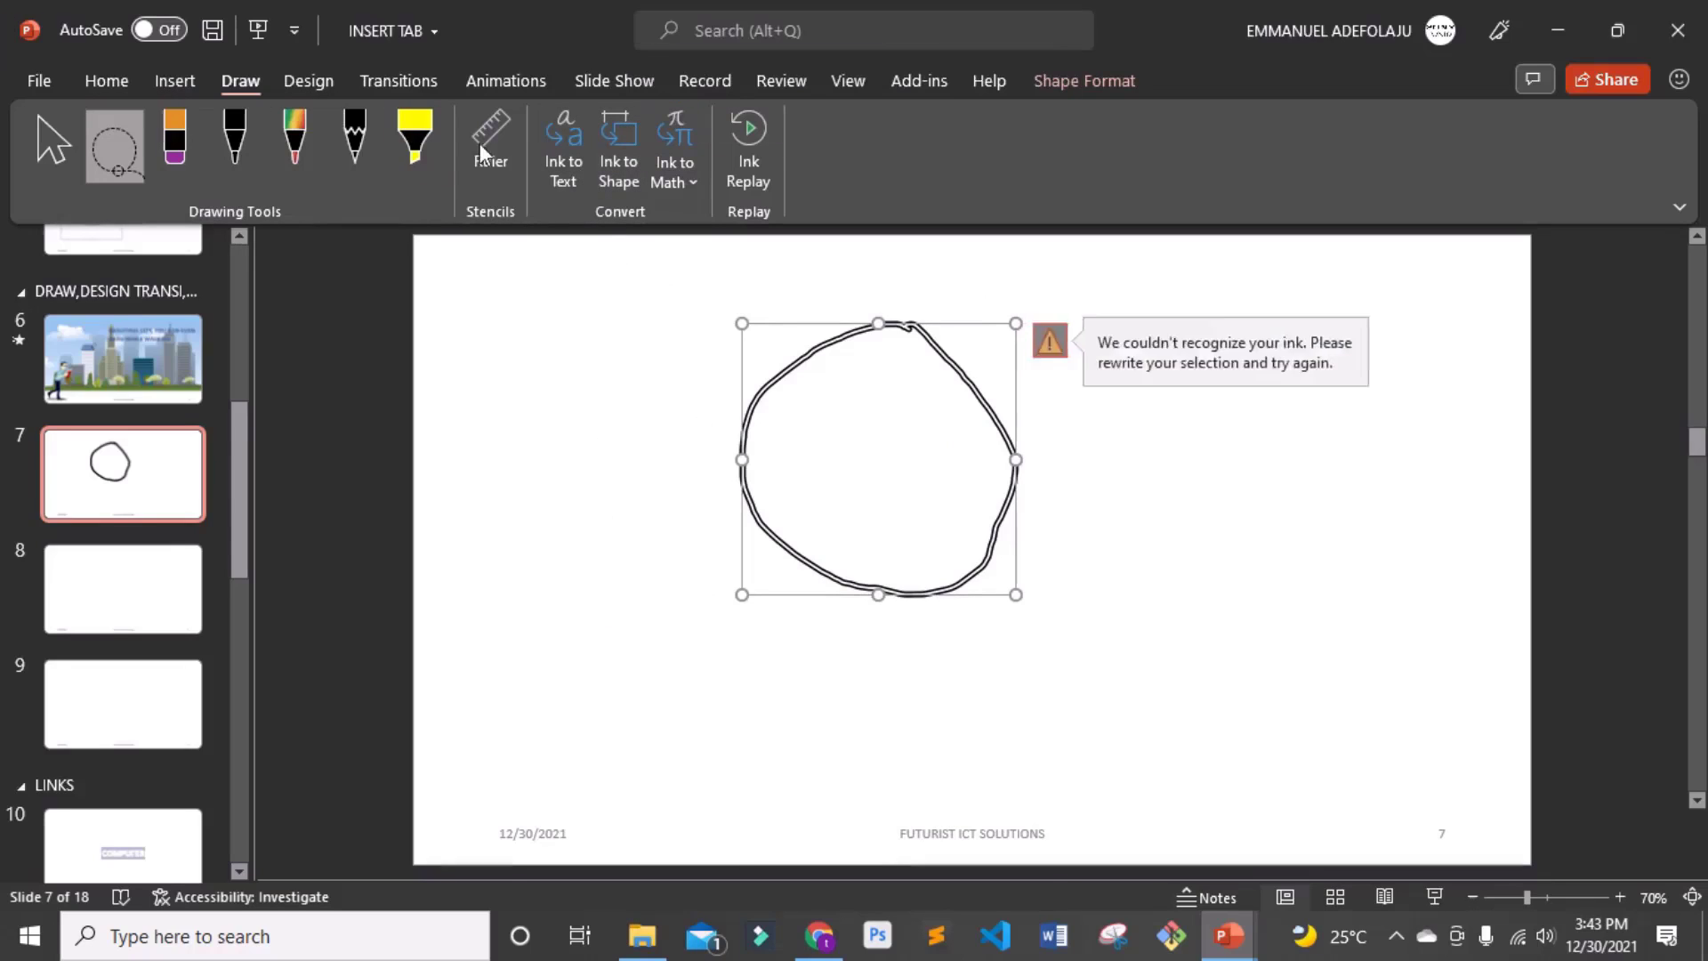
click(623, 156)
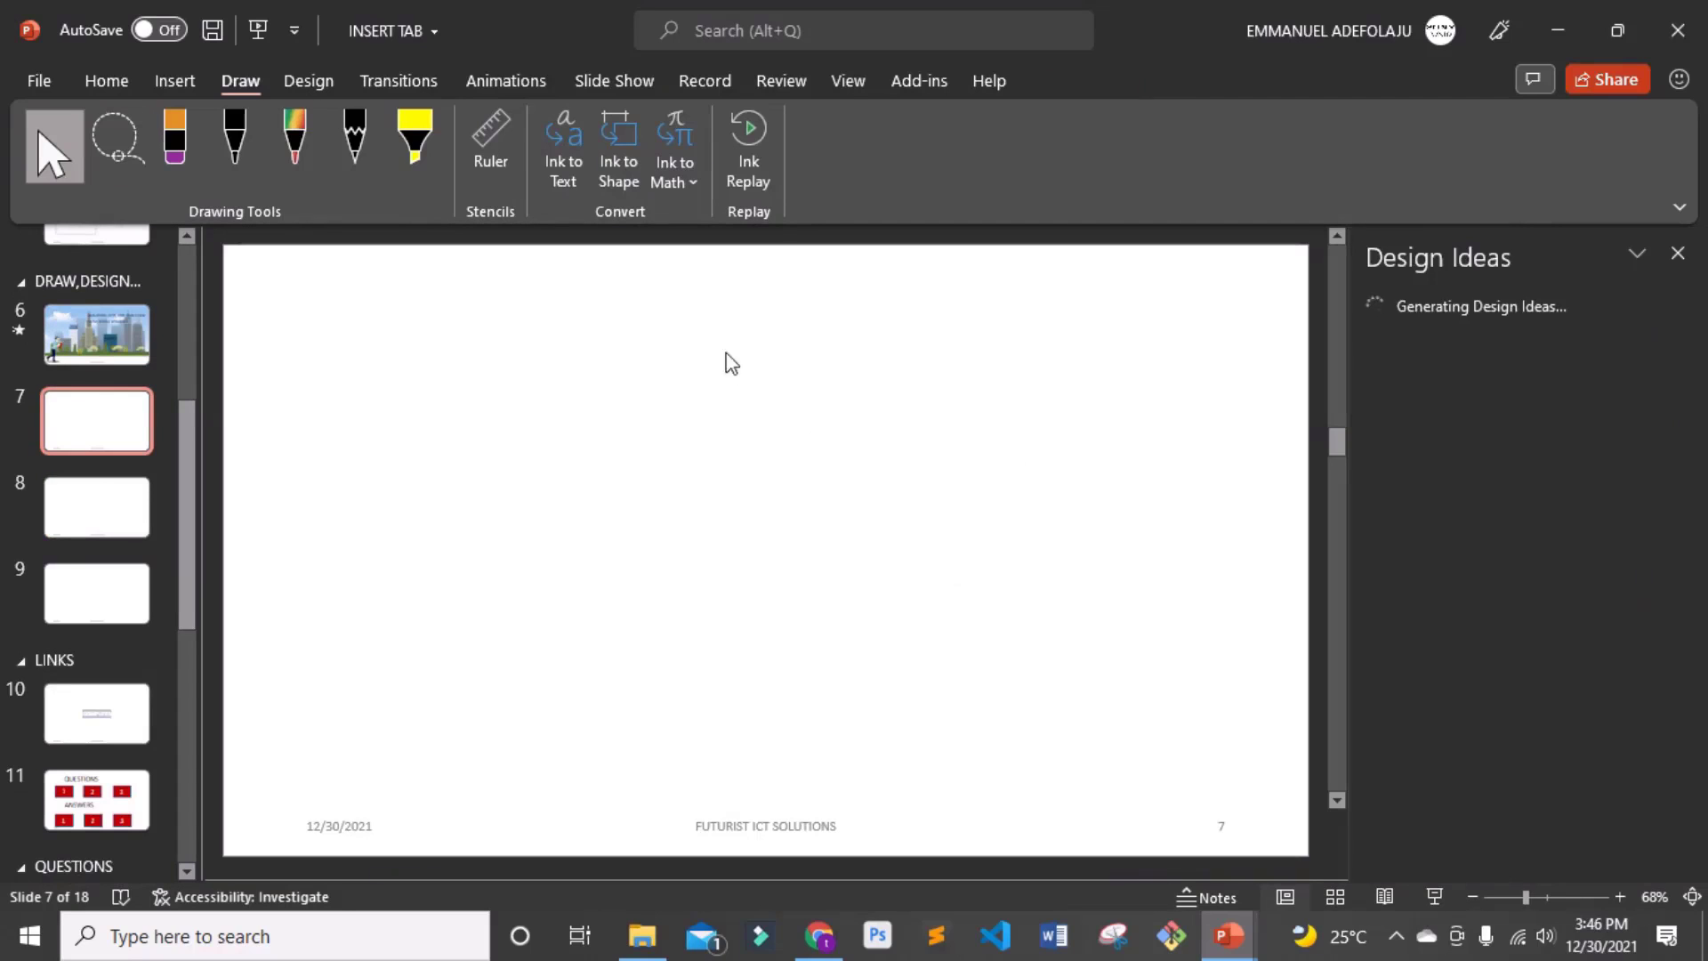
- Handwrite the equation 2x² + 3x² = 0 across the blank slide 7 with the black pen
click(250, 150)
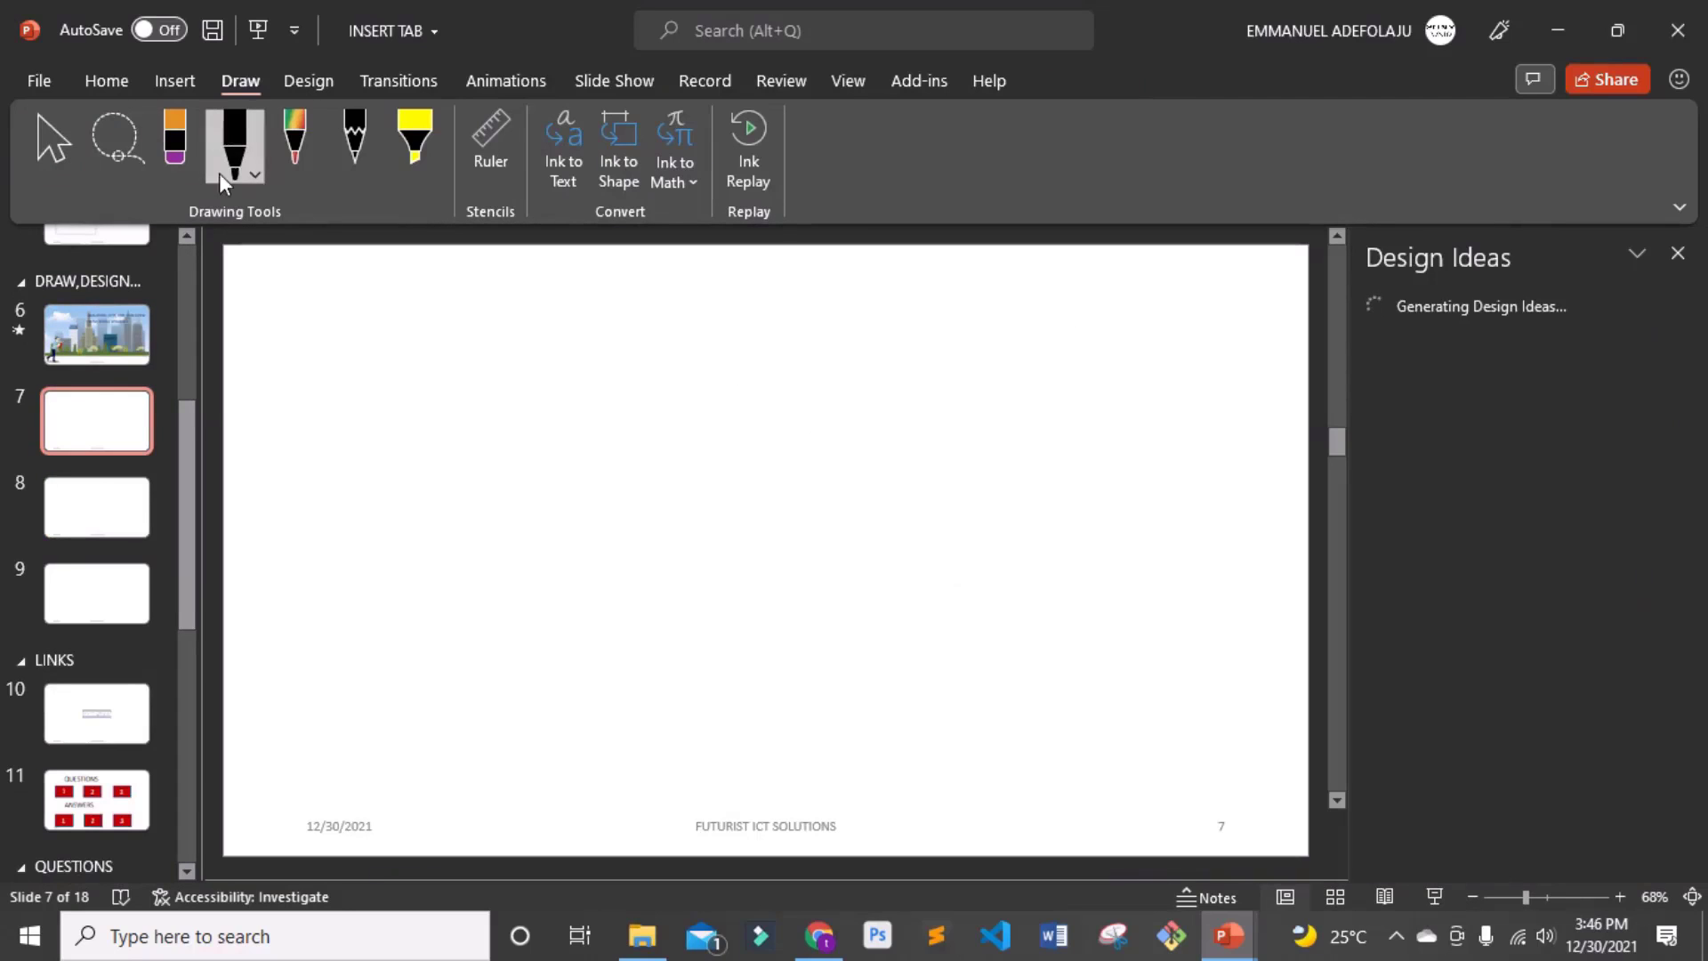
mouse_move(341, 445)
mouse_down()
mouse_move(419, 465)
mouse_move(354, 562)
mouse_move(449, 564)
mouse_up()
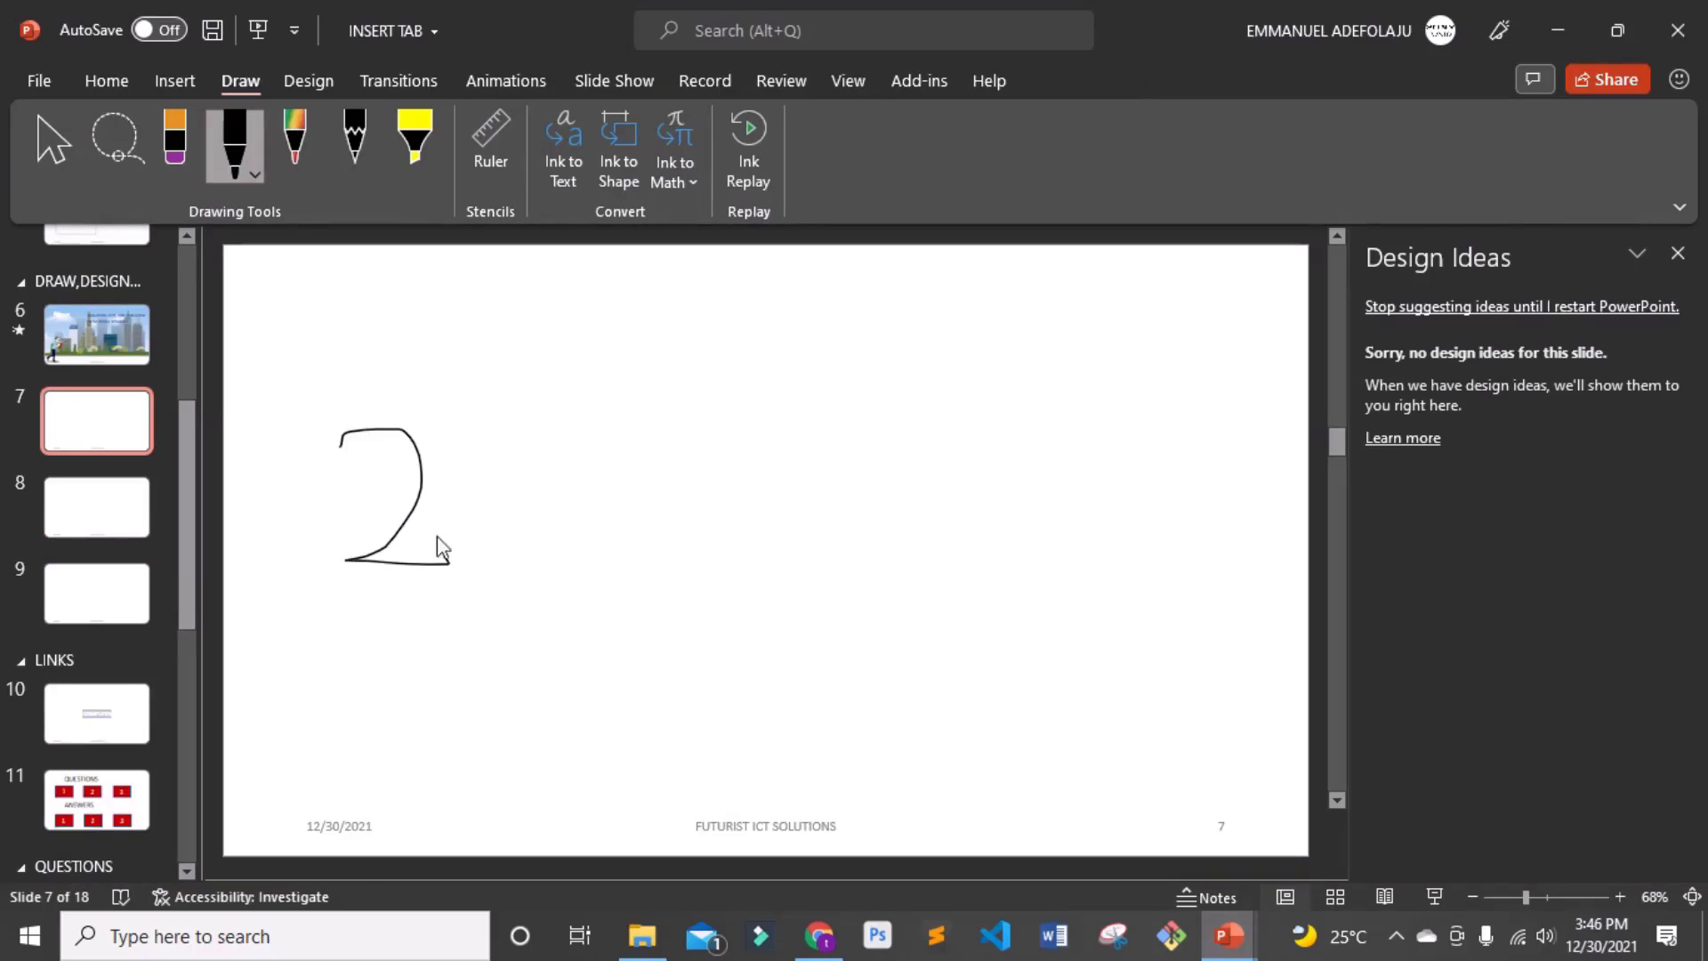
drag(447, 473, 472, 534)
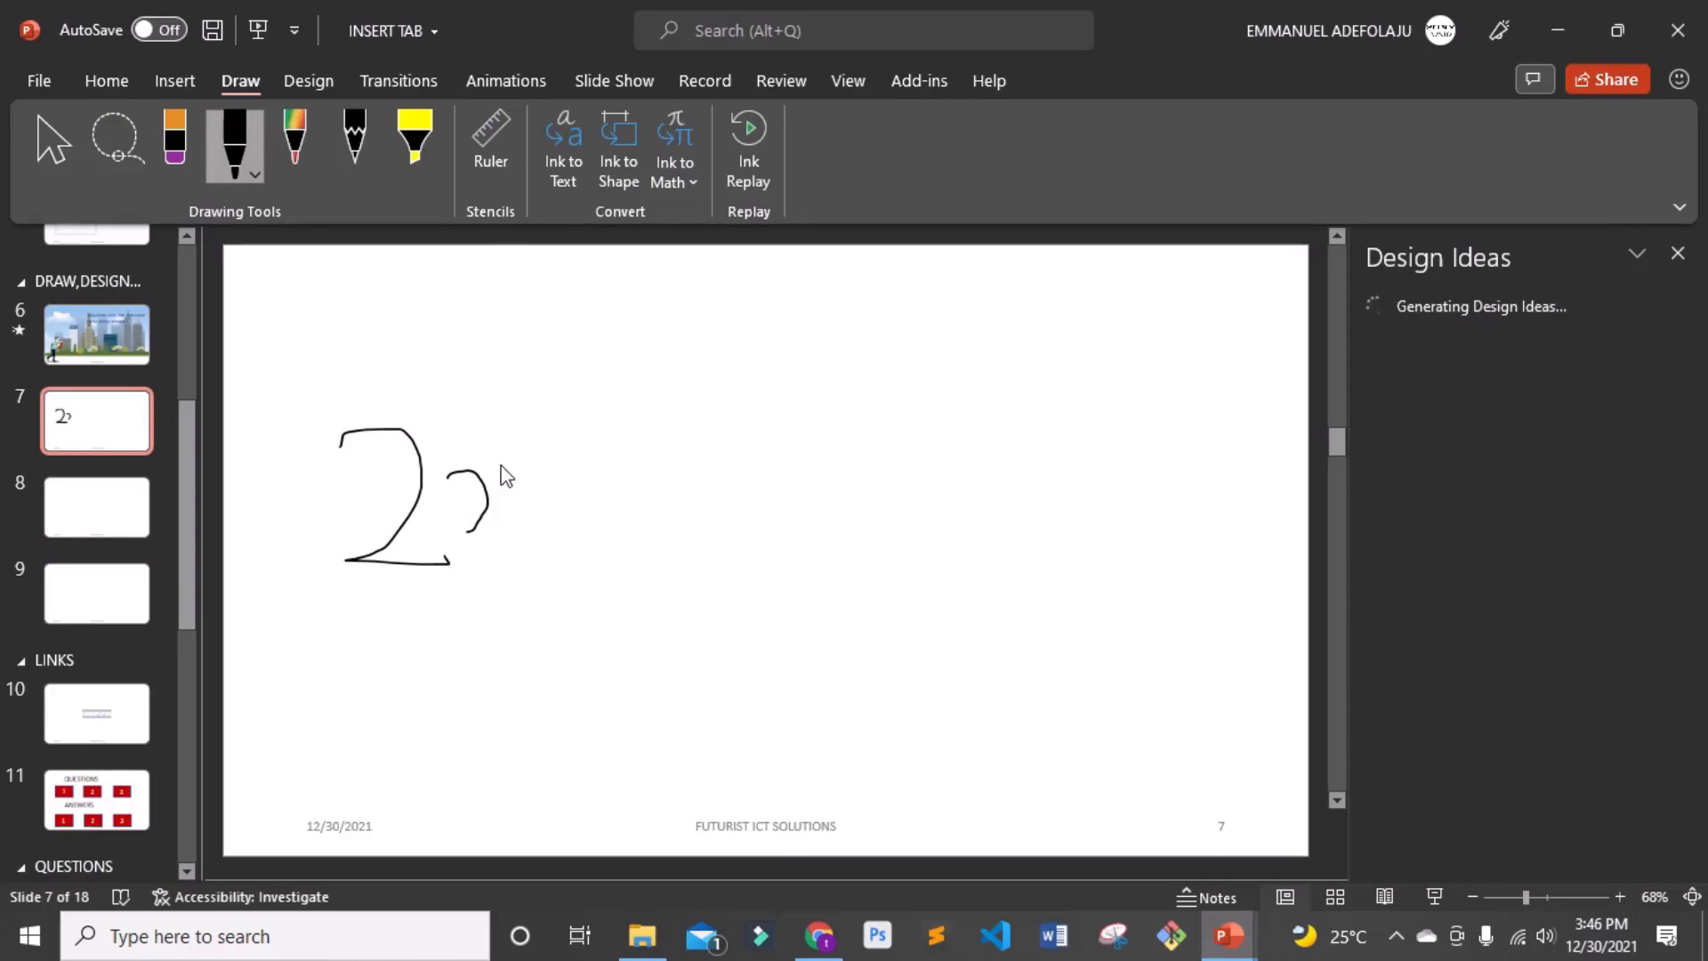
drag(501, 464, 468, 531)
mouse_move(496, 427)
mouse_down()
mouse_move(507, 462)
mouse_move(653, 462)
mouse_move(620, 528)
mouse_up()
mouse_move(663, 434)
mouse_down()
mouse_move(701, 442)
mouse_move(699, 485)
mouse_move(742, 515)
mouse_move(694, 527)
mouse_up()
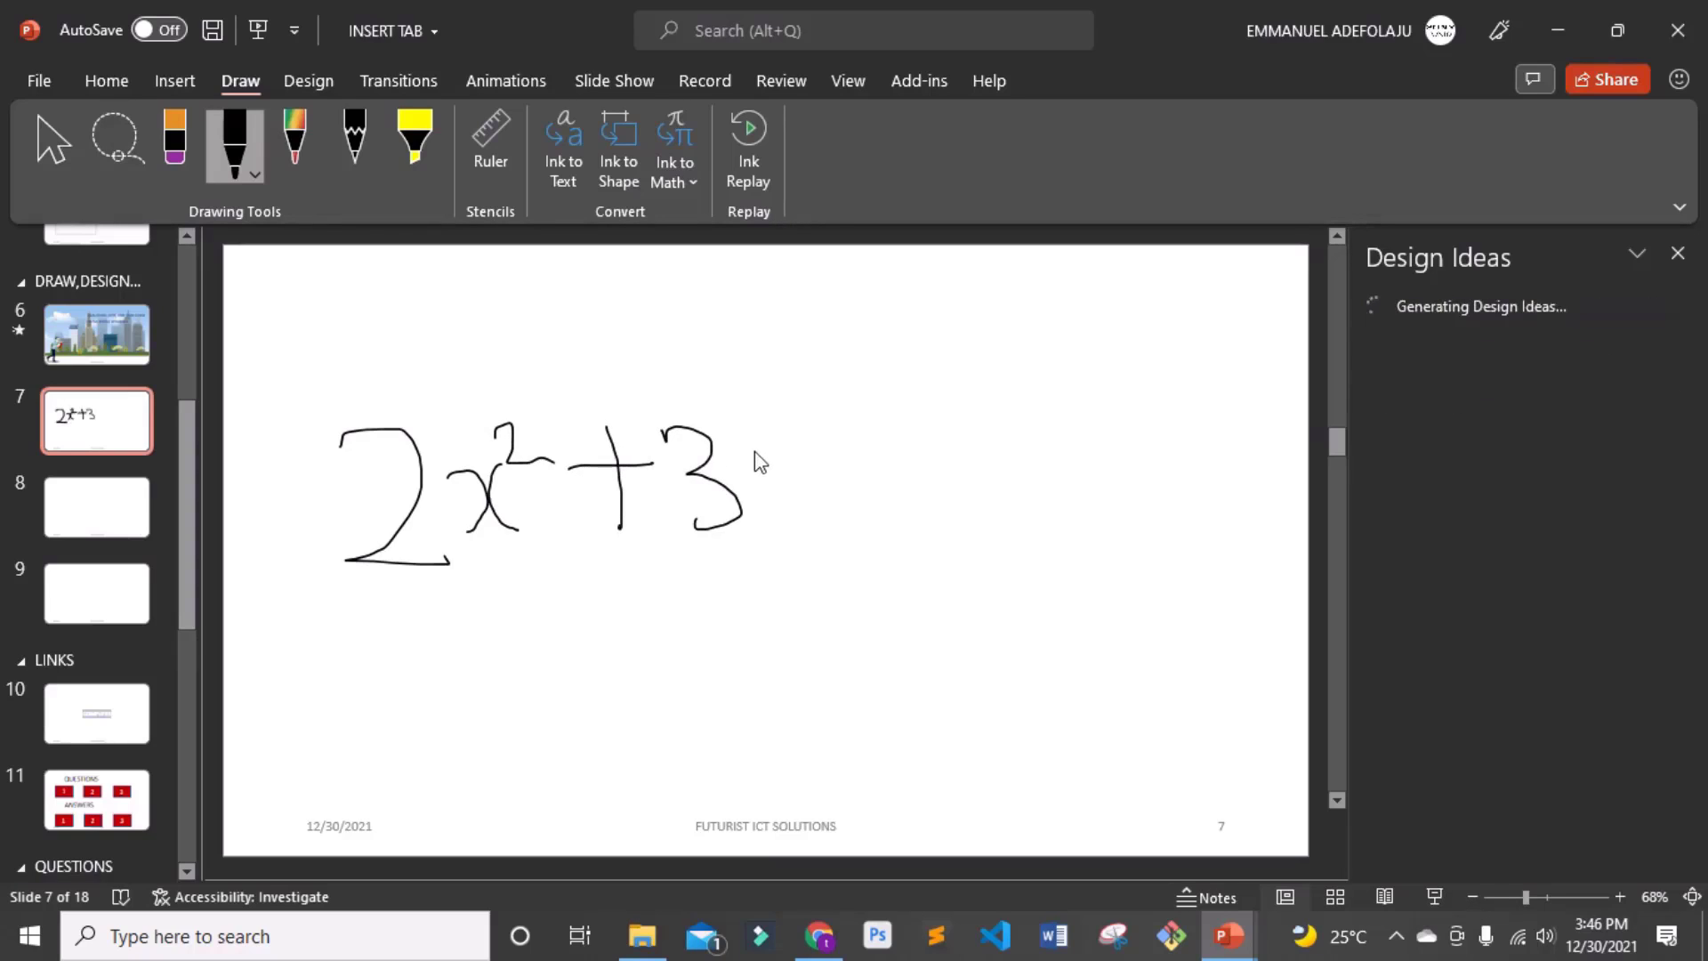
drag(767, 464, 756, 511)
drag(805, 457, 826, 506)
mouse_move(801, 425)
mouse_down()
mouse_move(846, 458)
mouse_move(943, 434)
mouse_move(1039, 486)
mouse_move(1043, 436)
mouse_up()
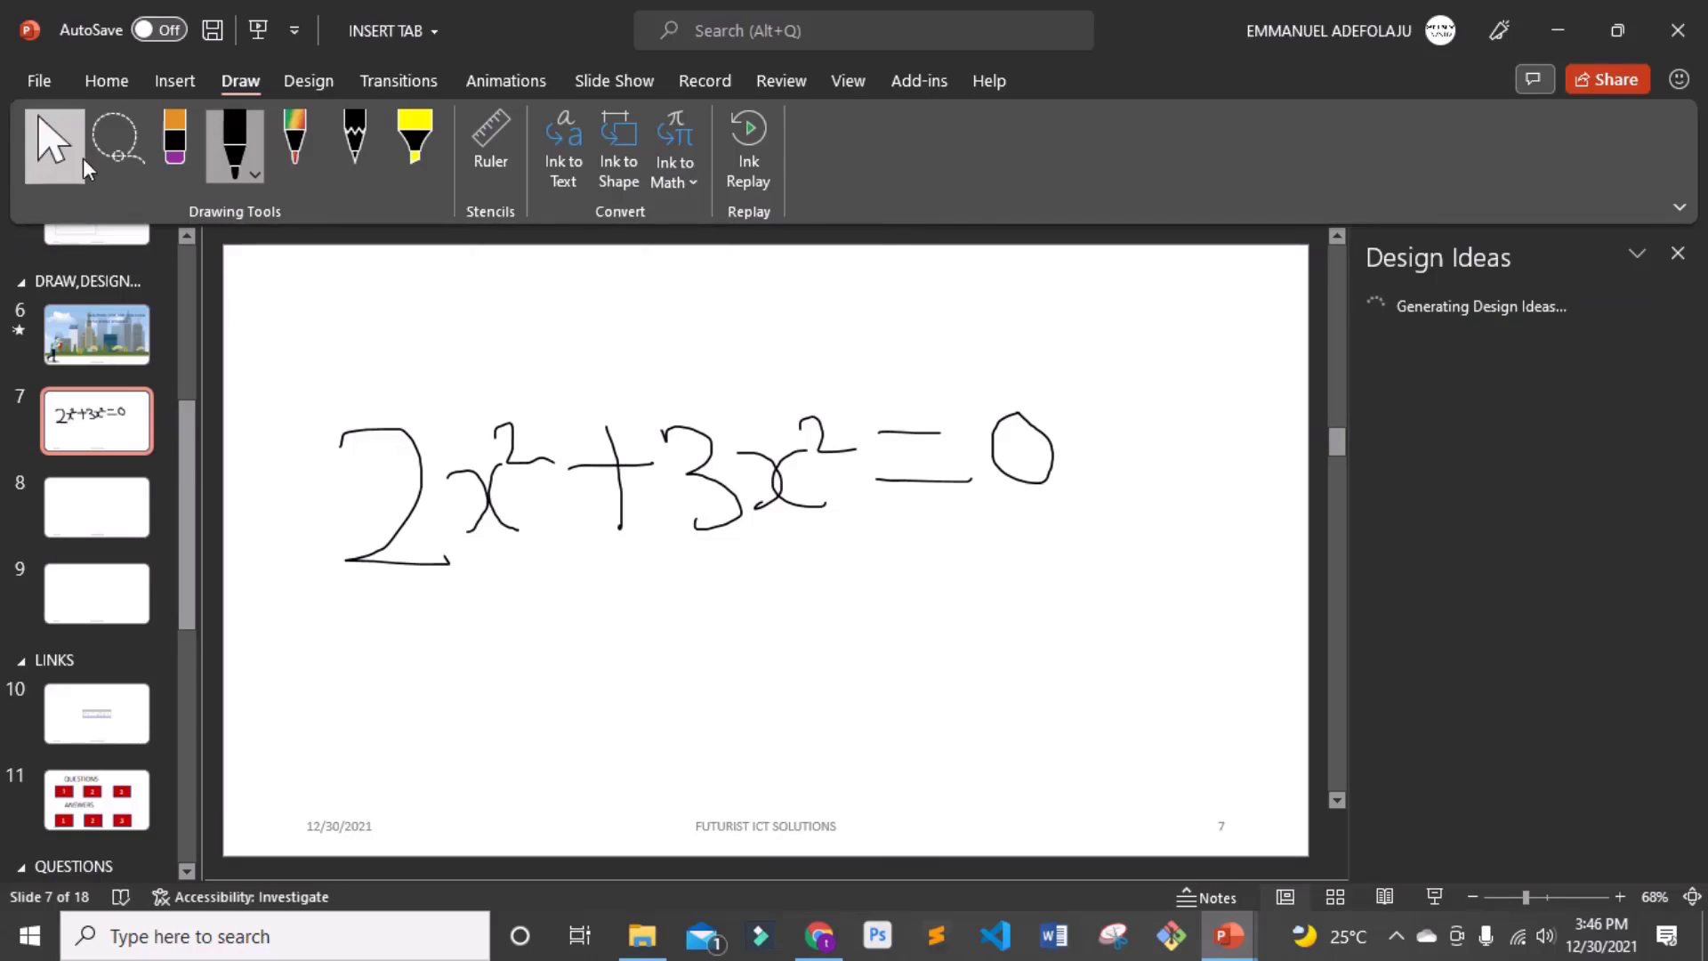
- Open Ink Replay for the handwritten equation, then select all of its ink and convert it with Ink to Math
click(752, 169)
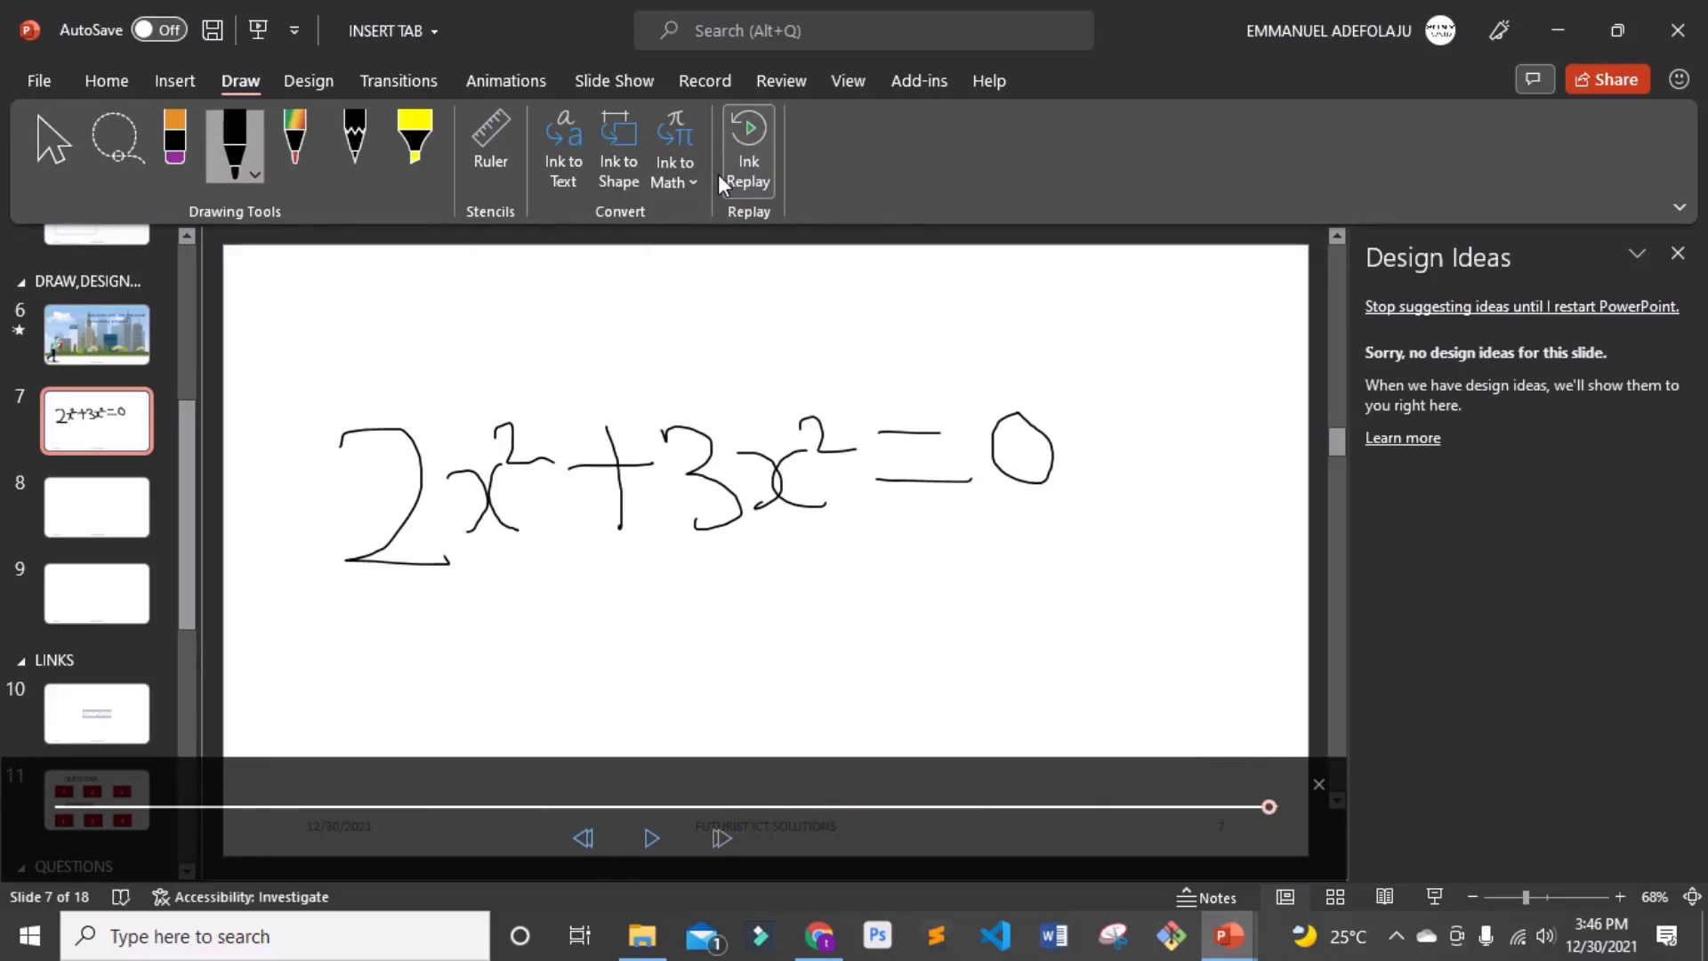
click(51, 141)
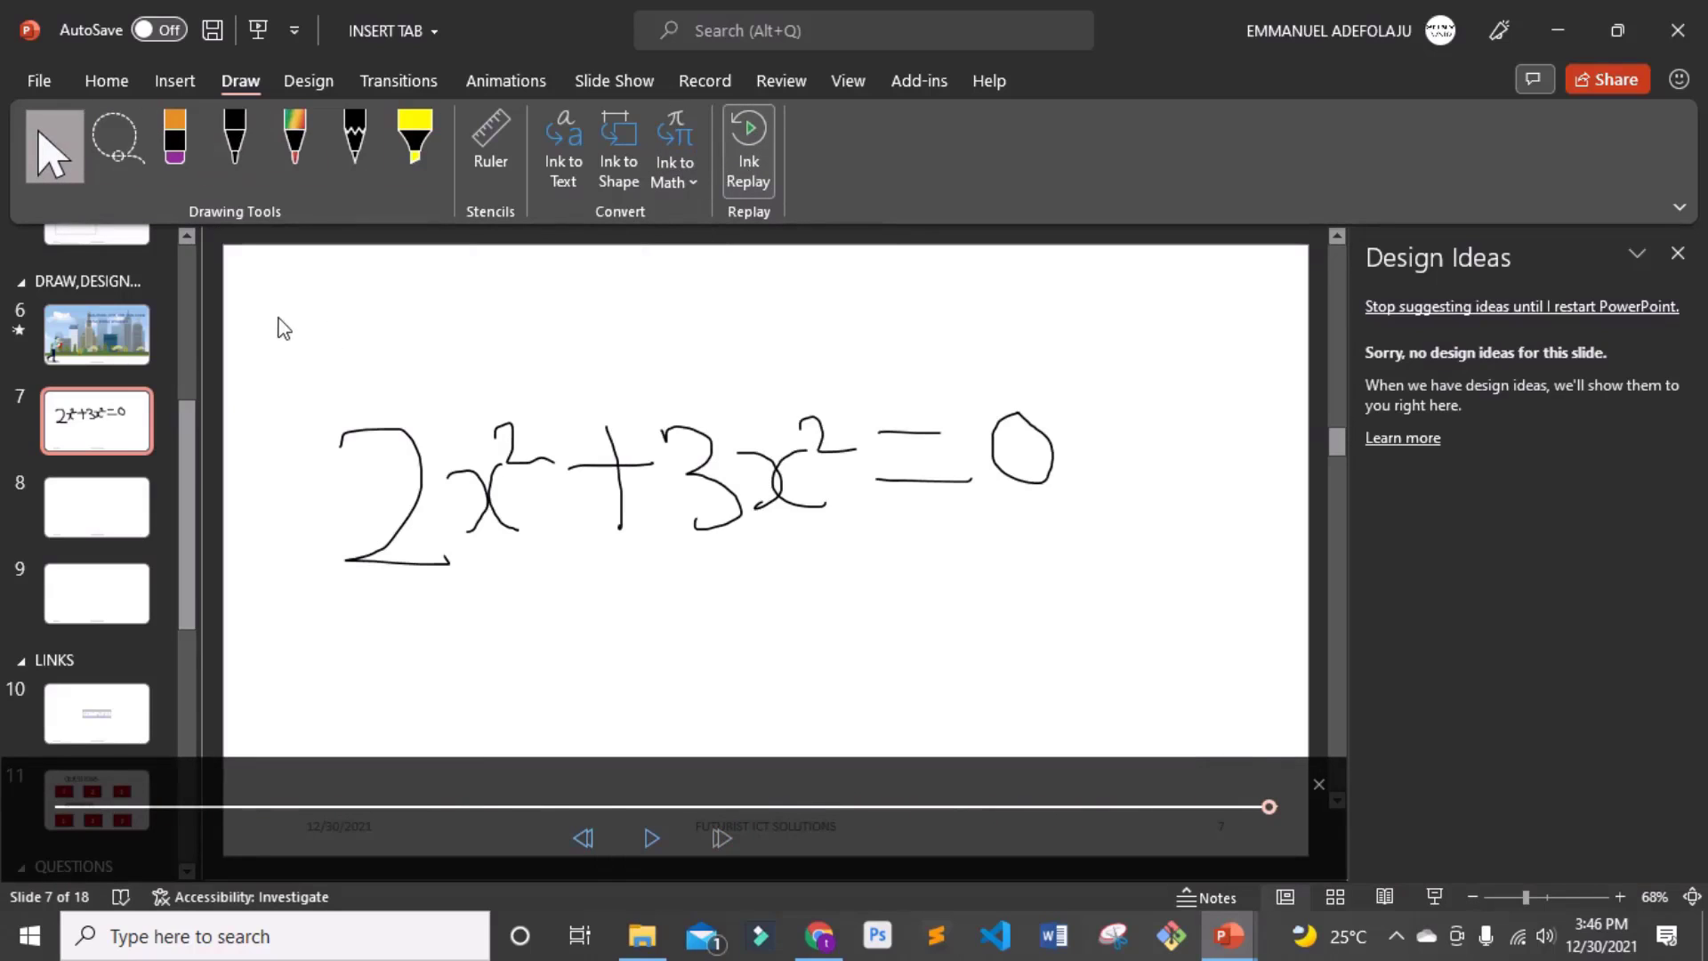
mouse_move(263, 290)
mouse_down()
mouse_move(339, 365)
mouse_move(869, 579)
mouse_move(1224, 625)
mouse_move(1241, 647)
mouse_up()
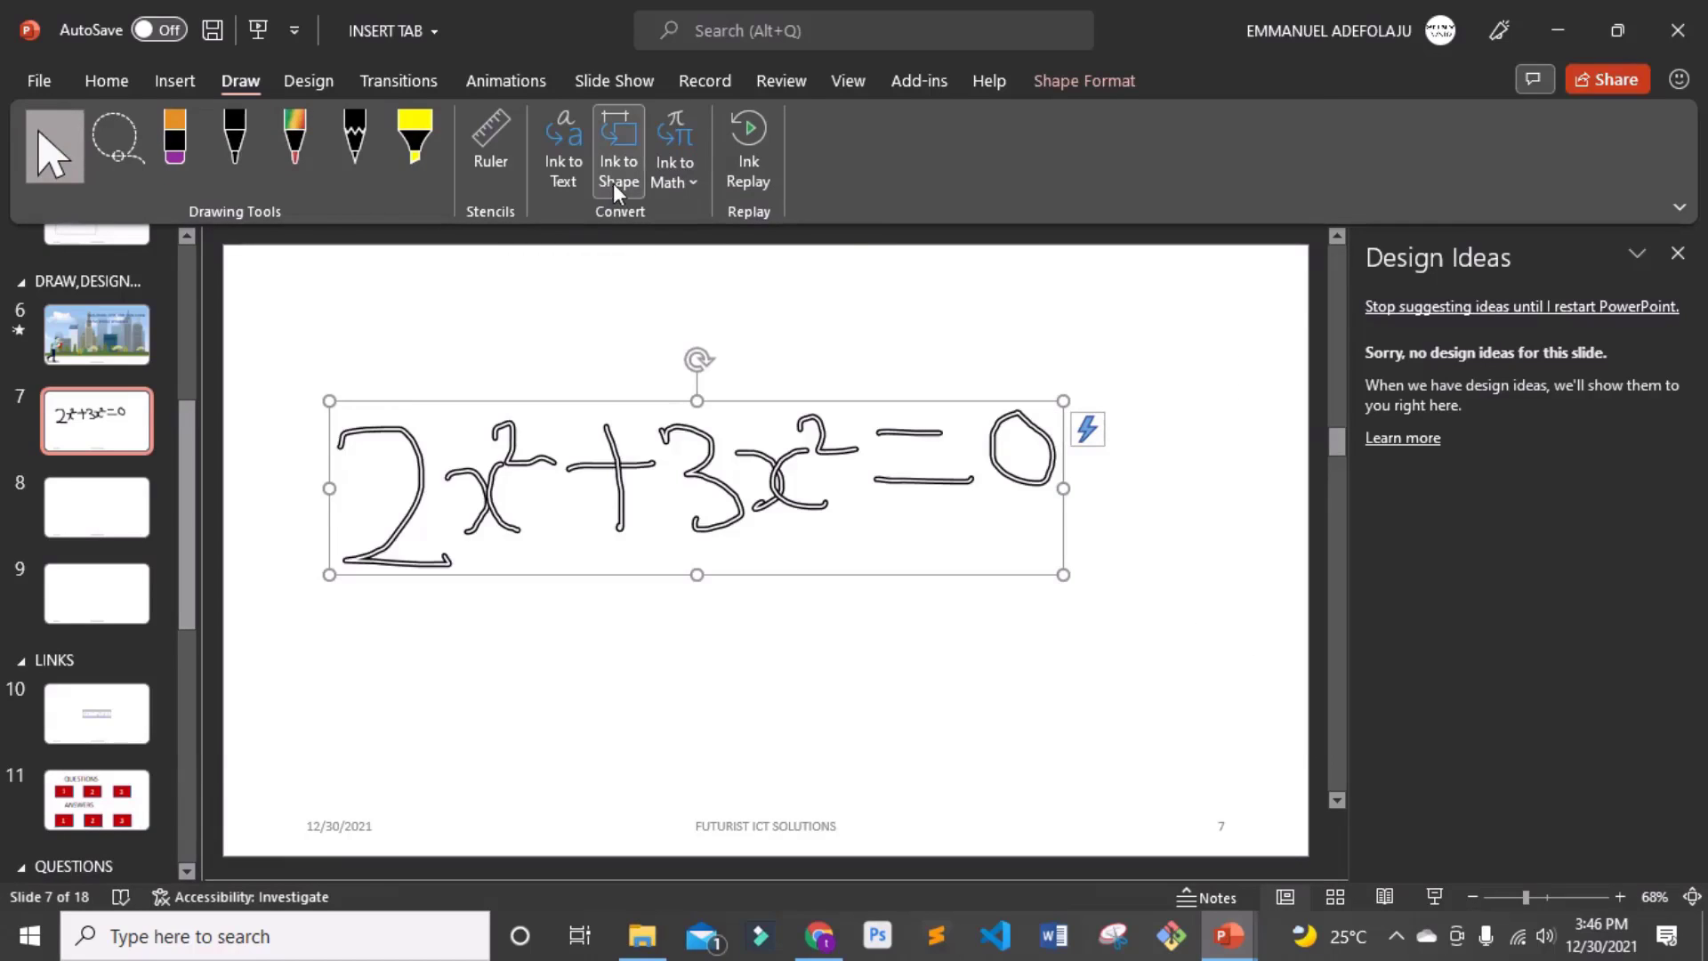
click(687, 165)
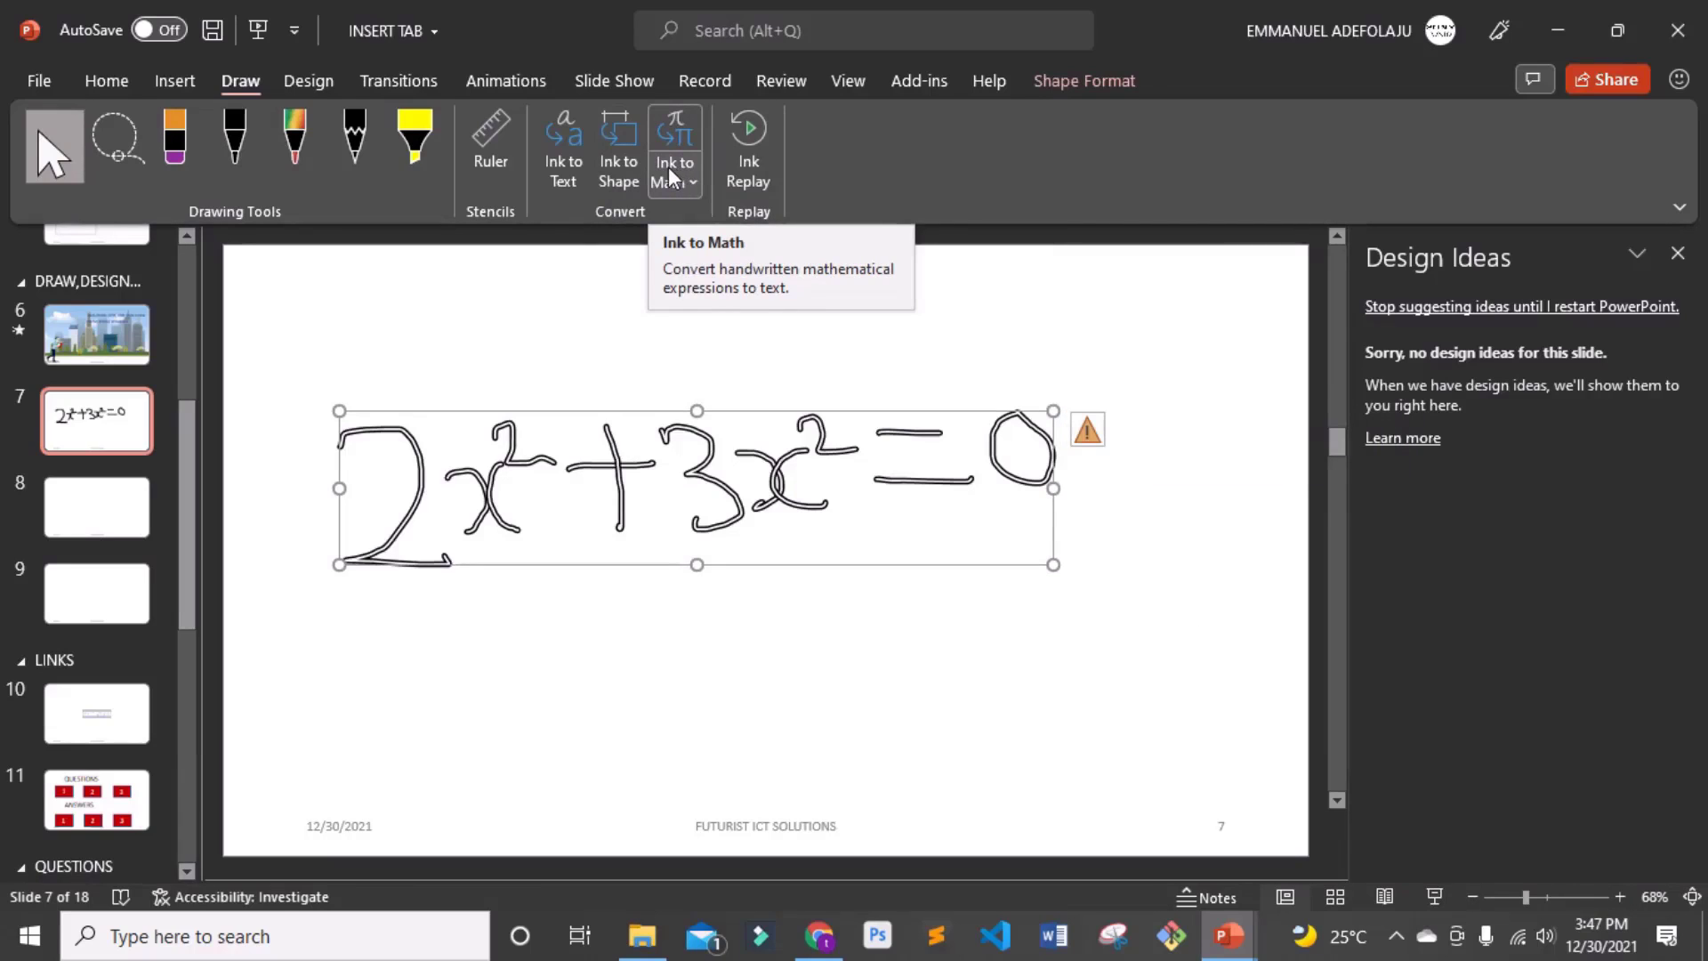
click(671, 176)
click(672, 135)
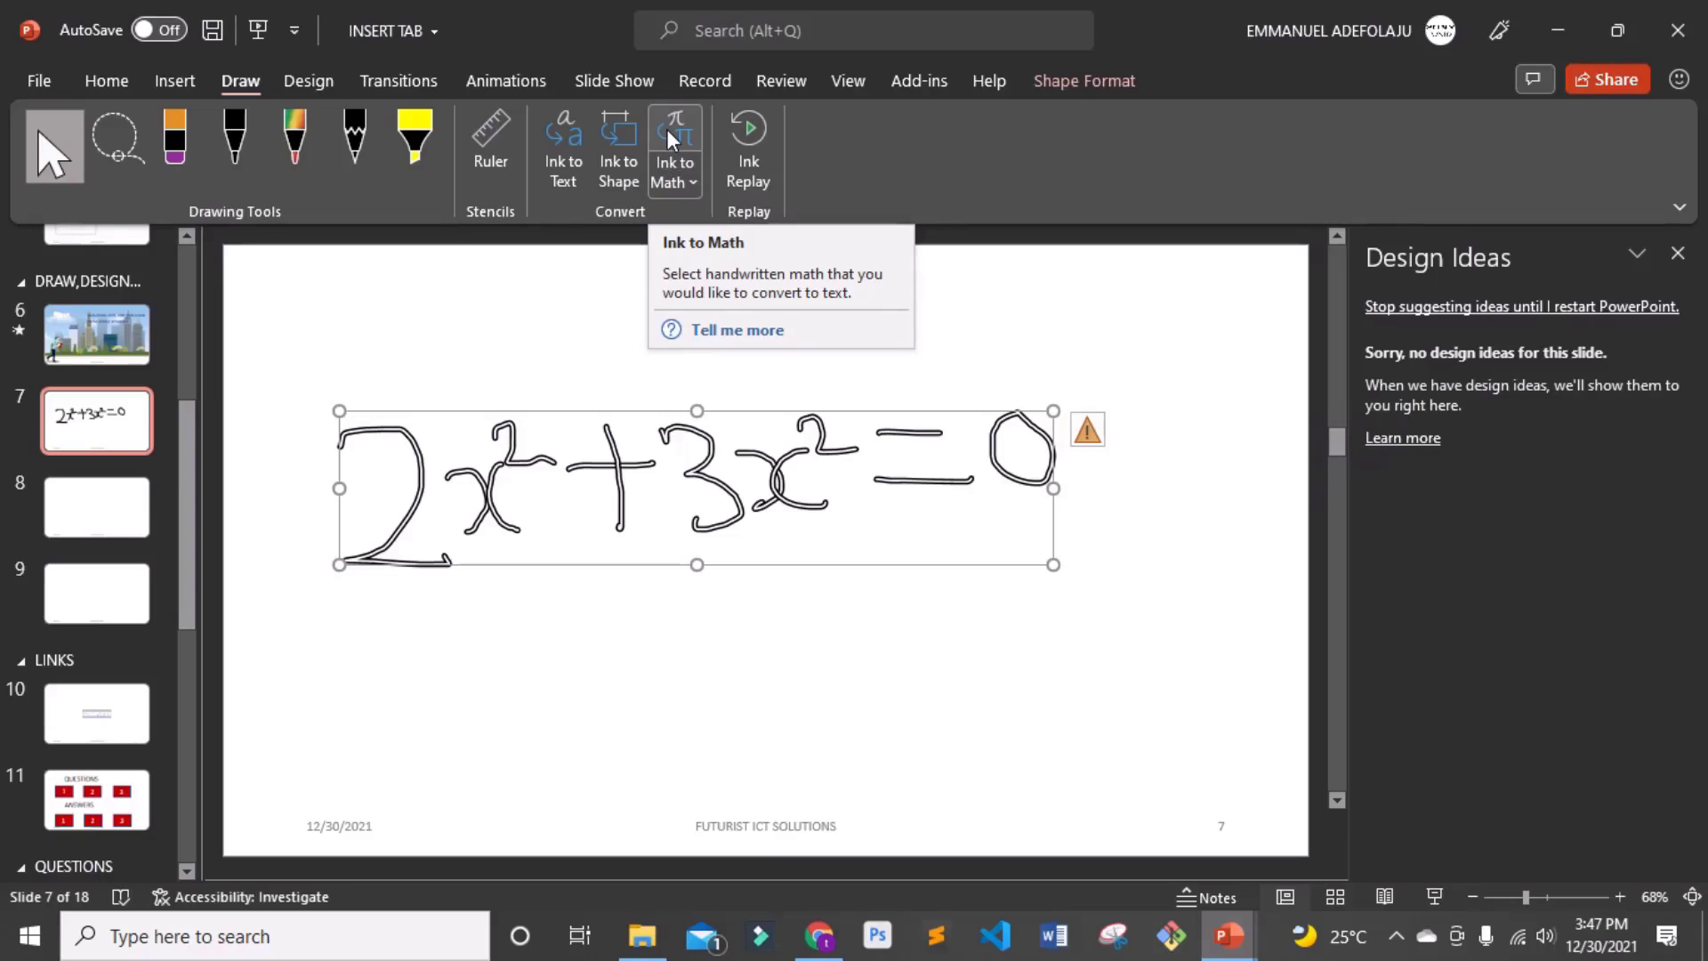
click(672, 135)
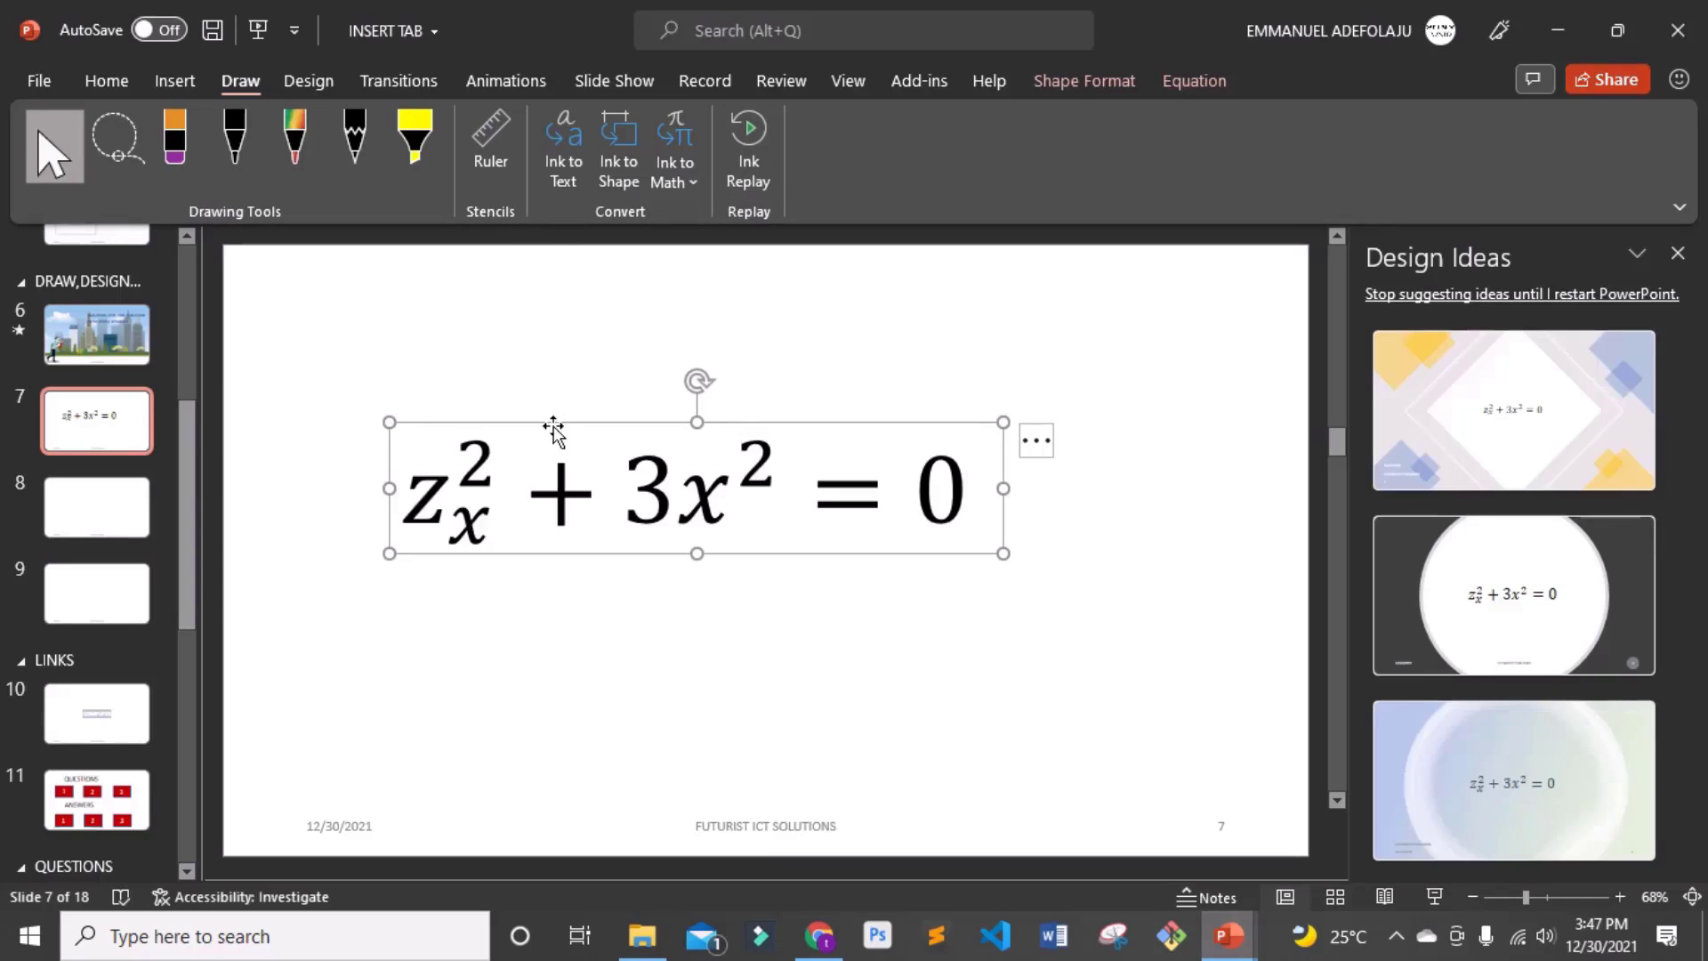
- Delete the converted equation from slide 7, show the drawing ruler, and move it toward the slide's lower-right area
key(Delete)
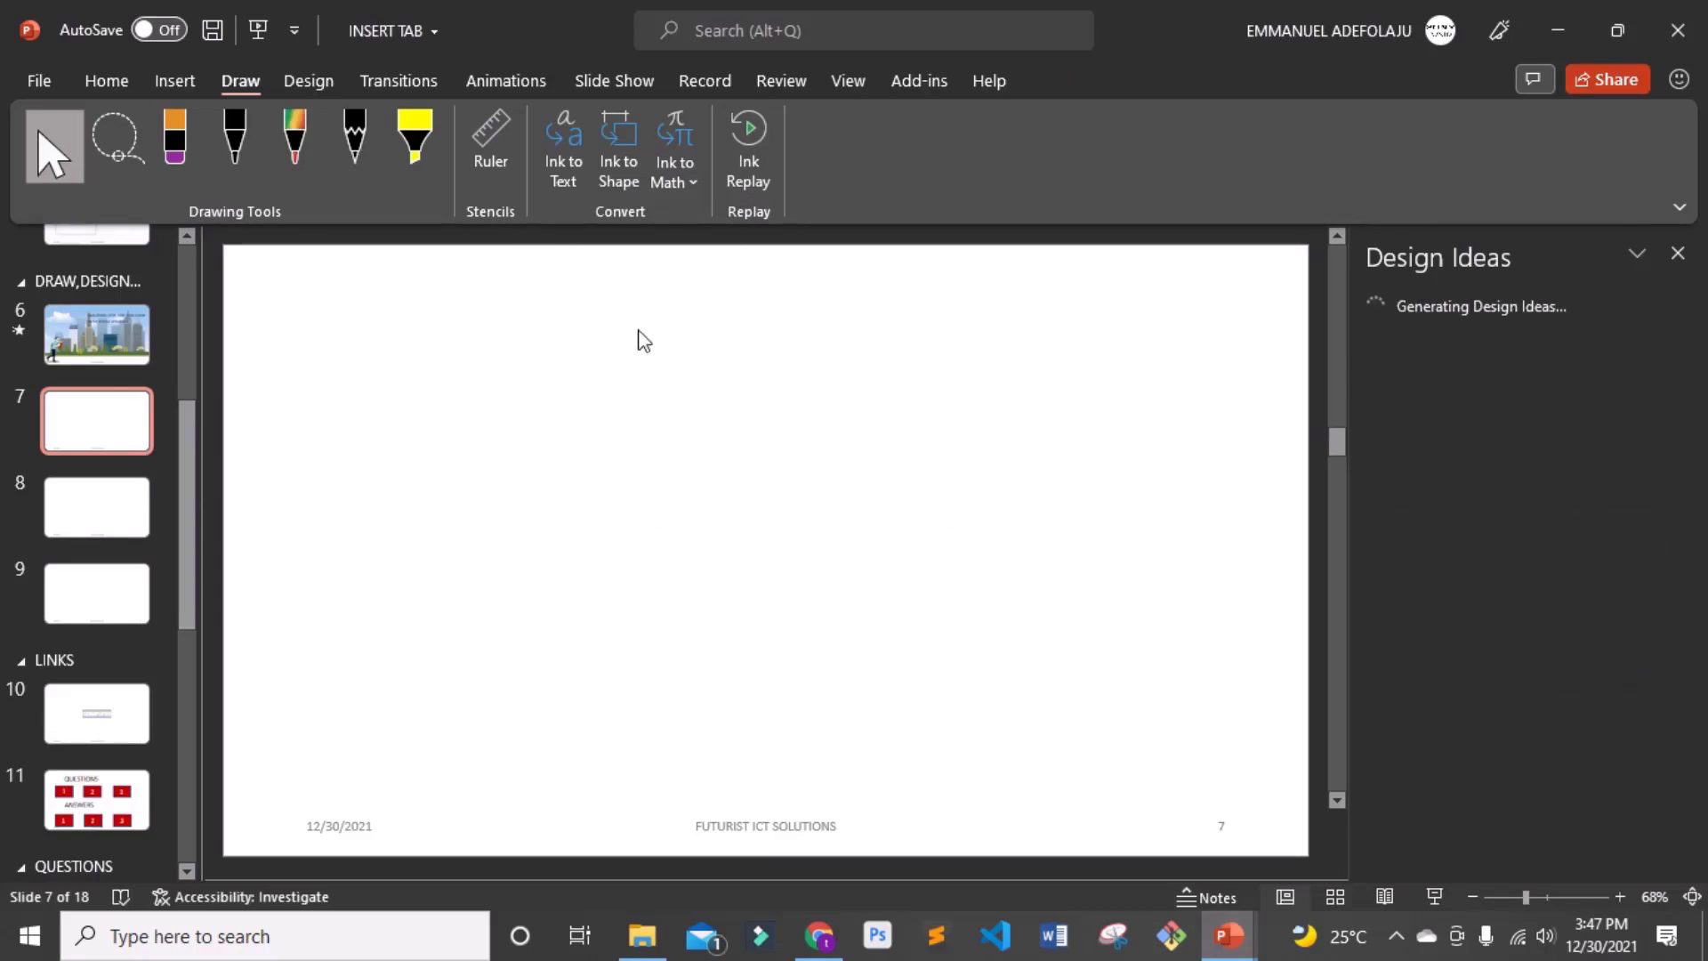
click(492, 149)
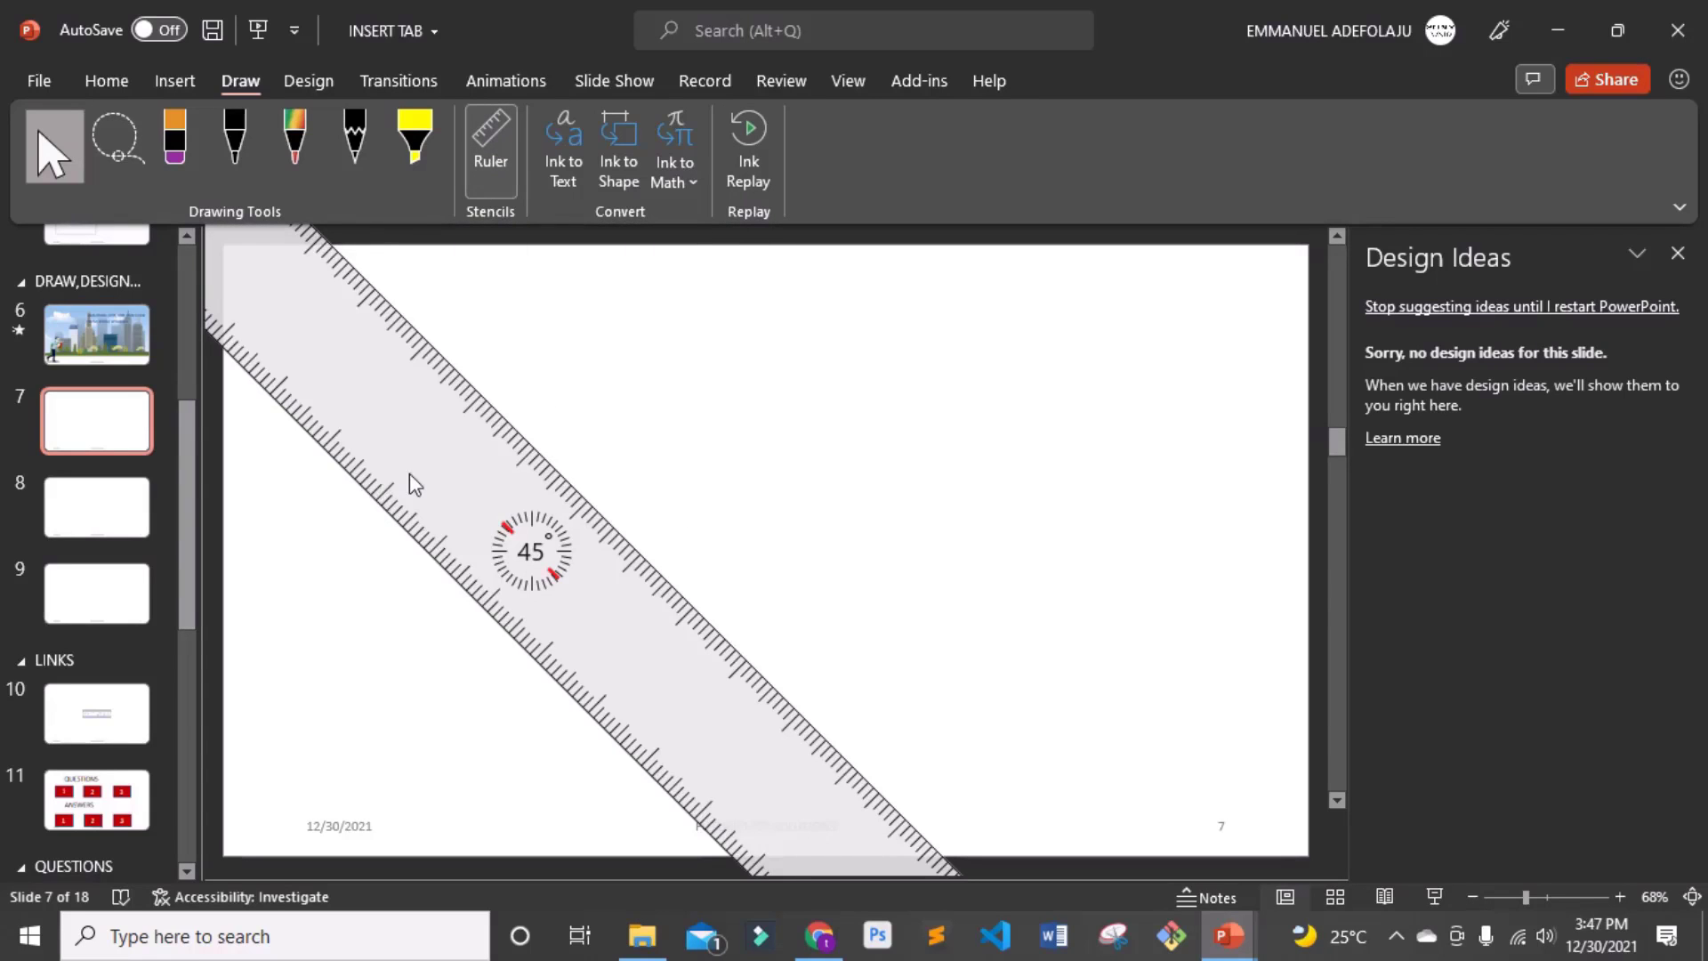
drag(415, 485, 751, 724)
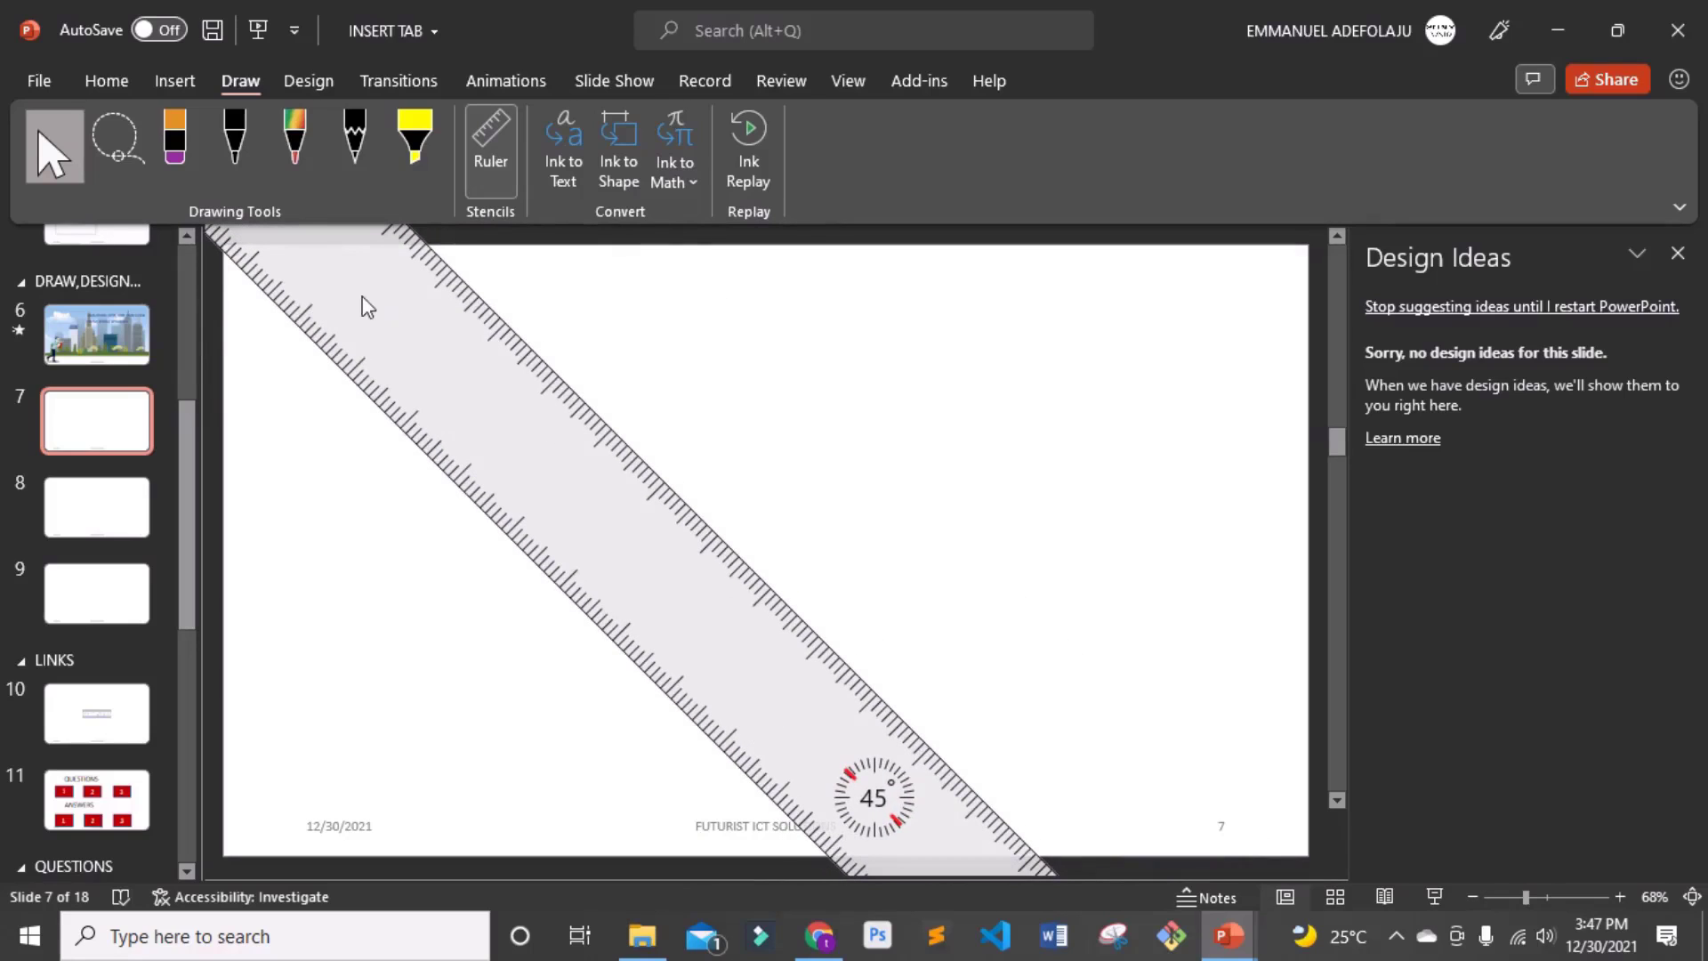
- Draw two parallel 45° diagonal lines across slide 7 with the rainbow pen along the ruler's edges, then hide the ruler
click(295, 142)
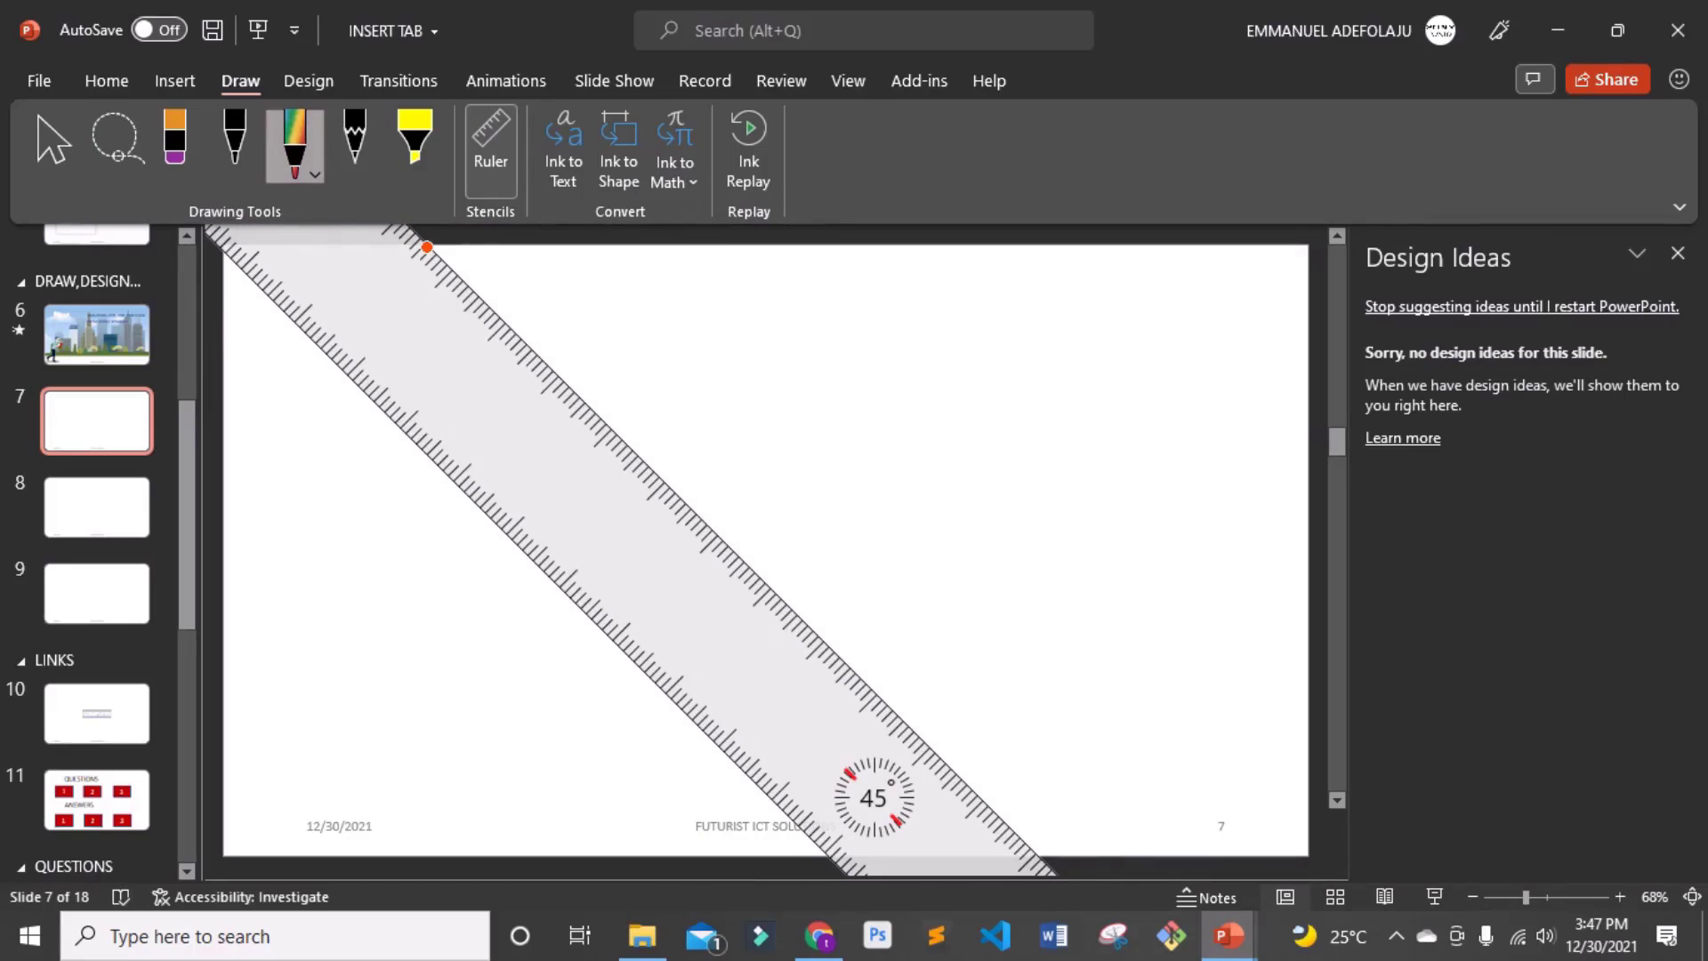
drag(427, 246, 495, 325)
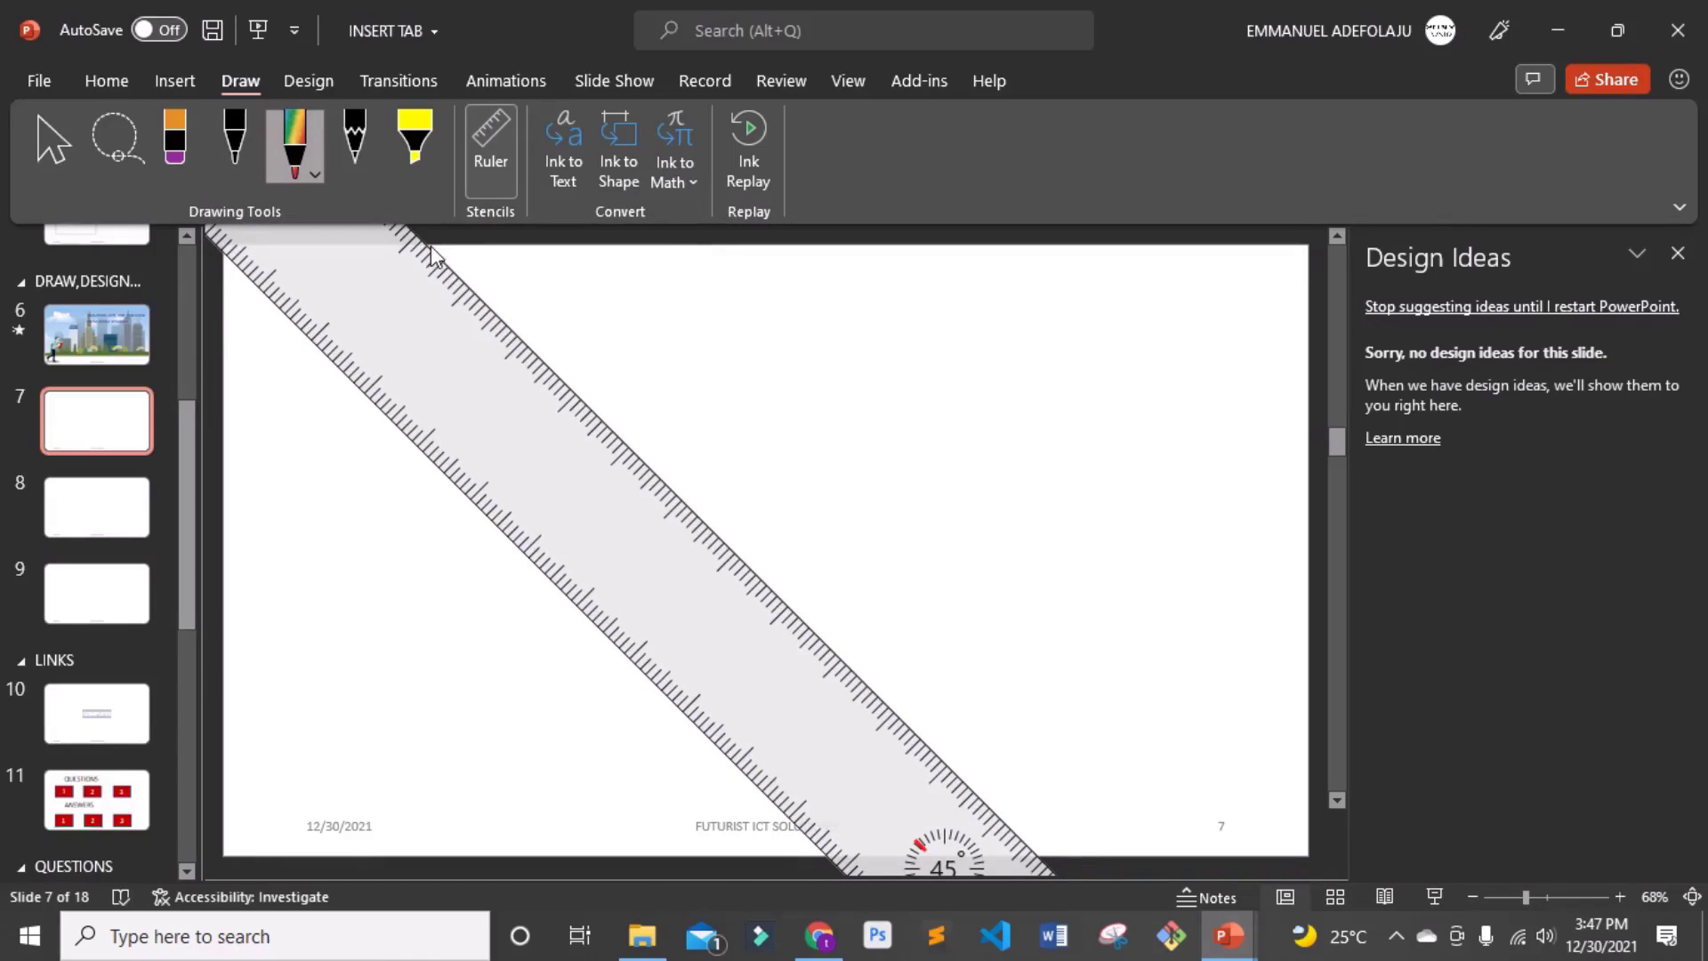
mouse_move(433, 255)
mouse_down()
mouse_move(481, 280)
mouse_move(637, 461)
mouse_move(1130, 839)
mouse_up()
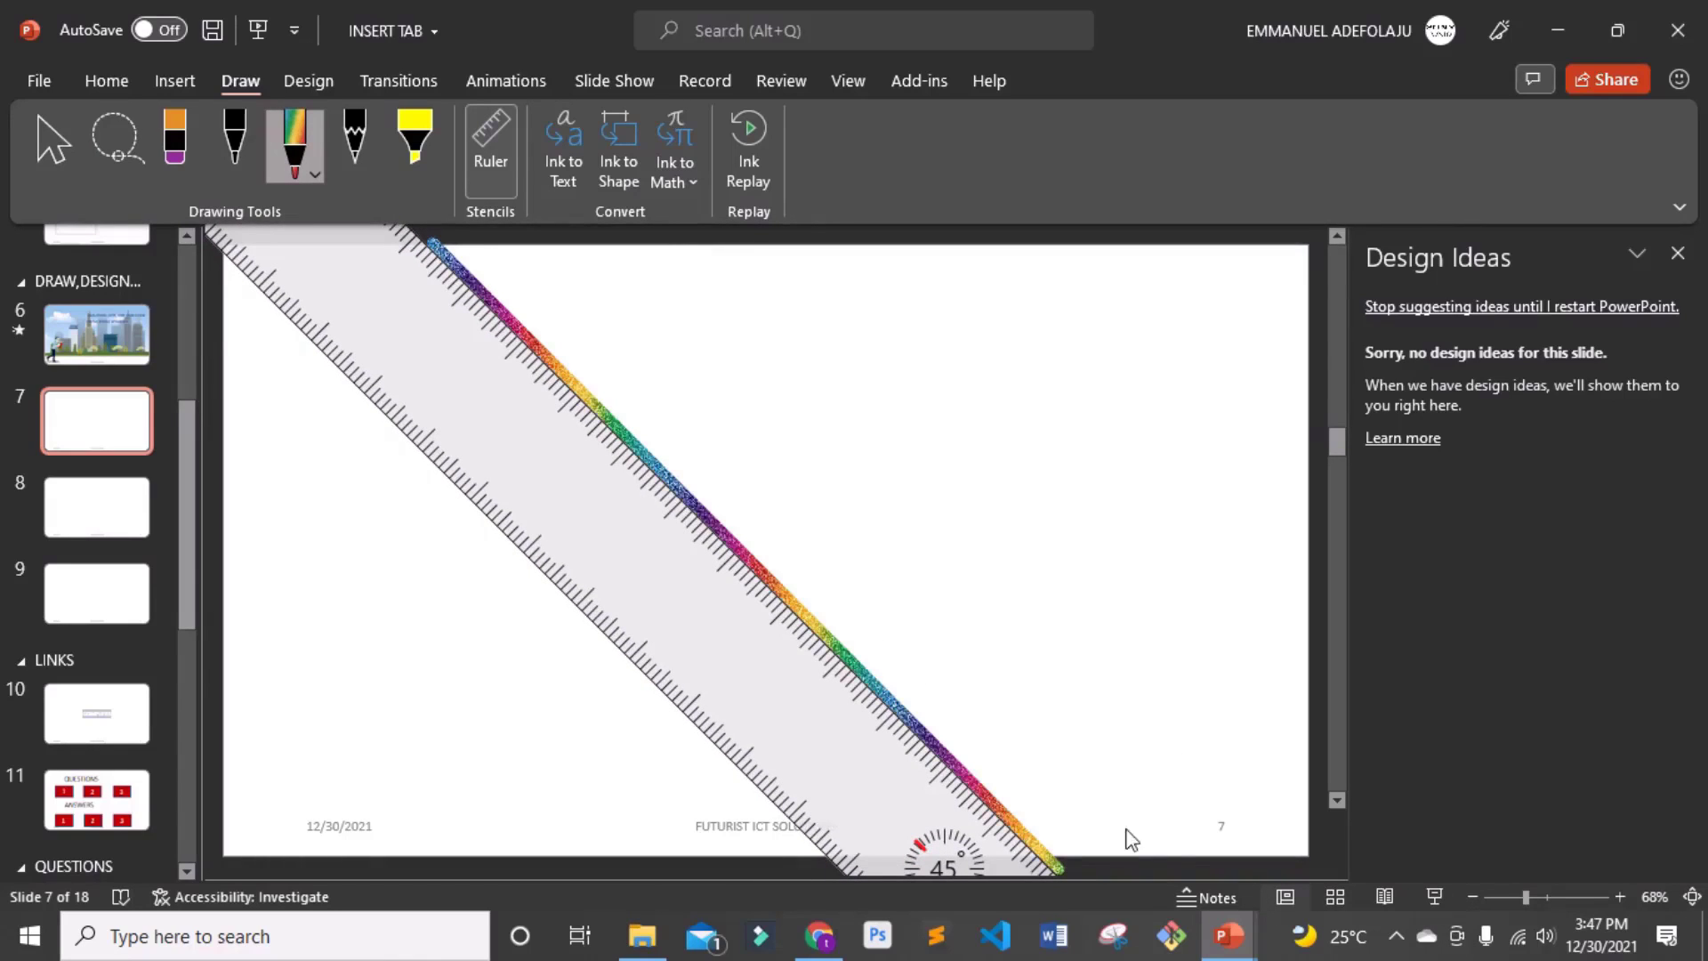
drag(572, 560, 829, 474)
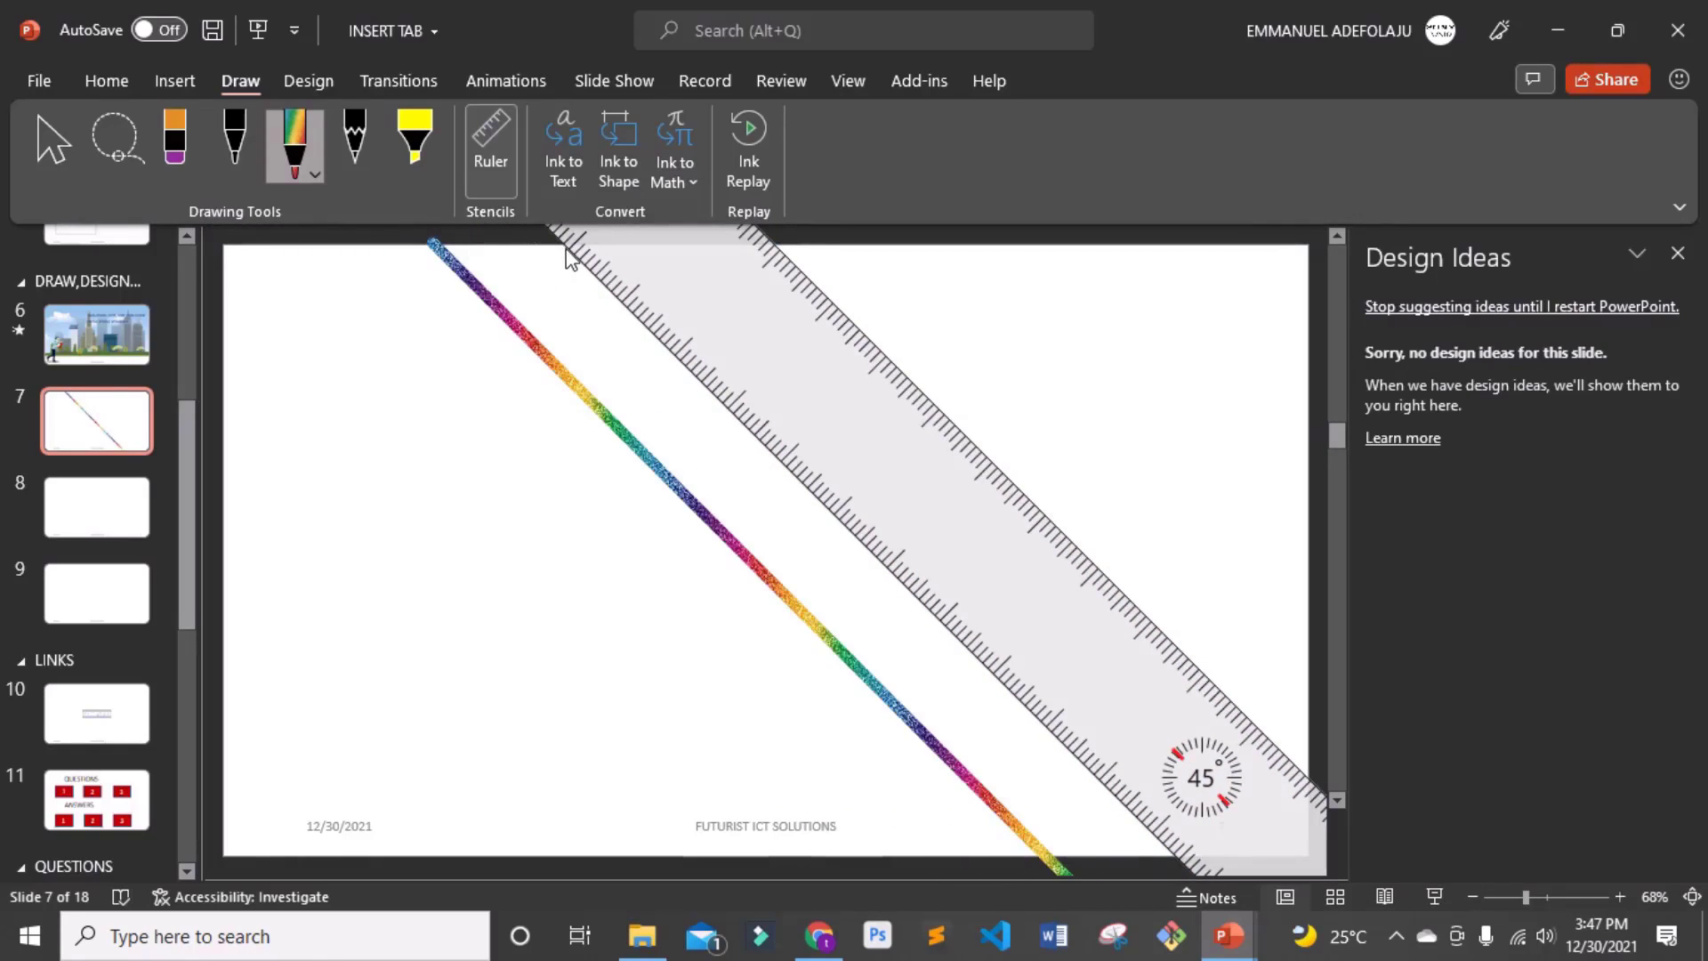
mouse_move(567, 256)
mouse_down()
mouse_move(738, 450)
mouse_move(1287, 827)
mouse_up()
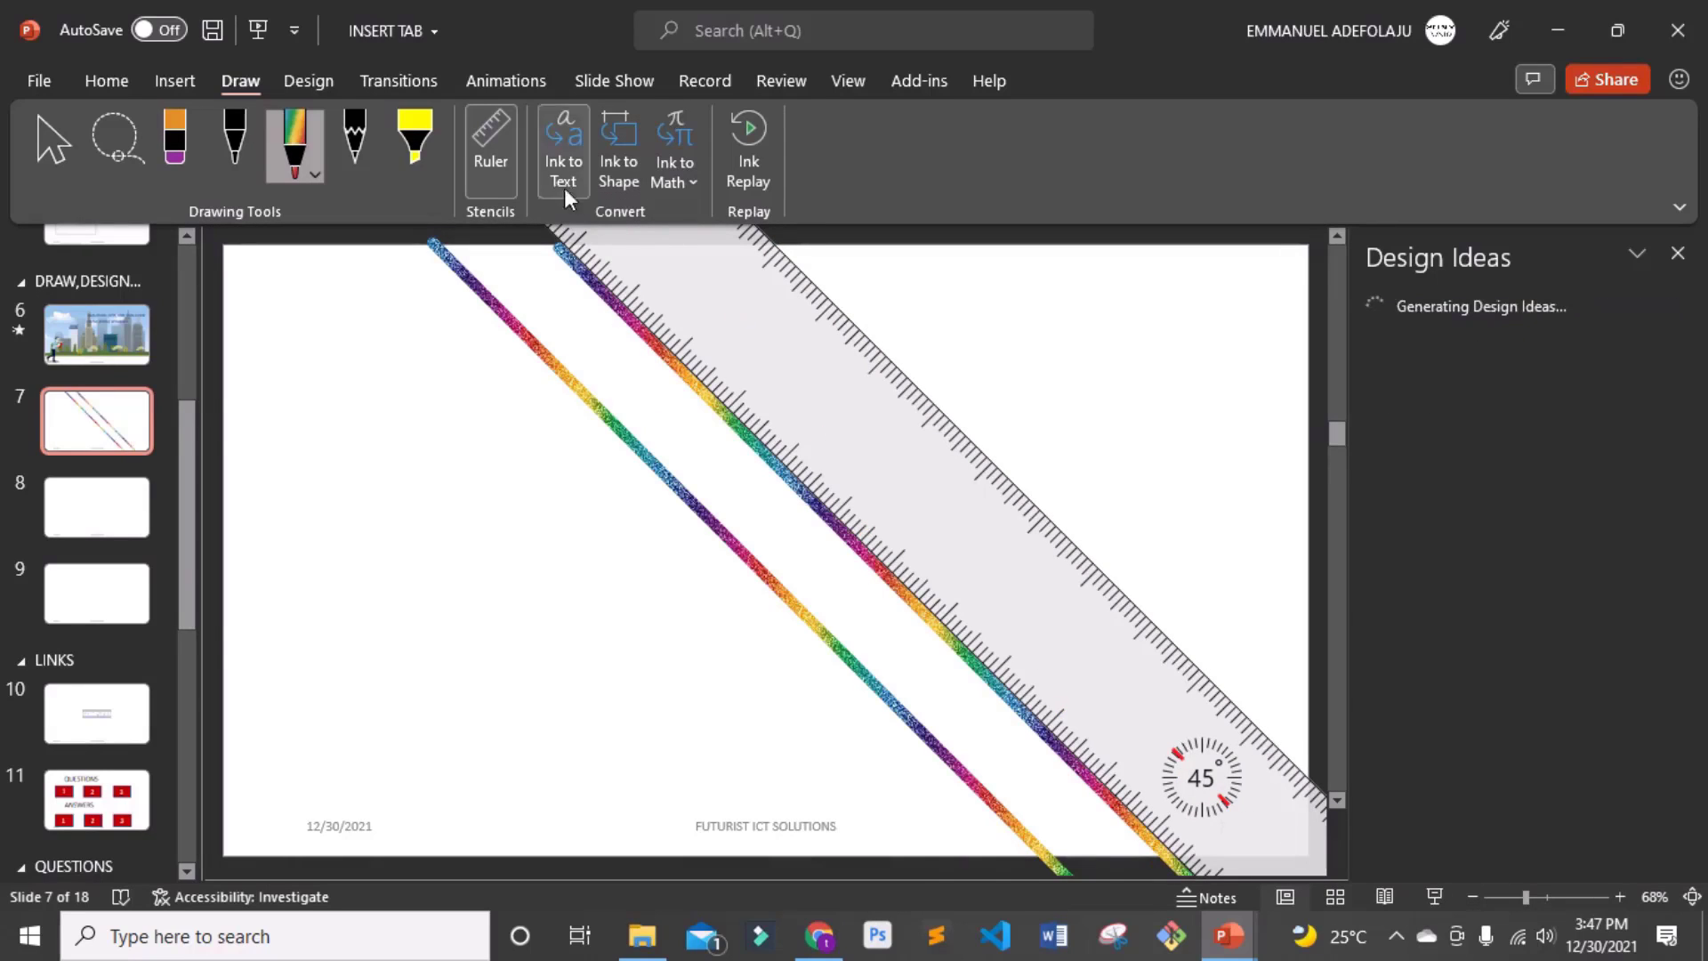
click(476, 142)
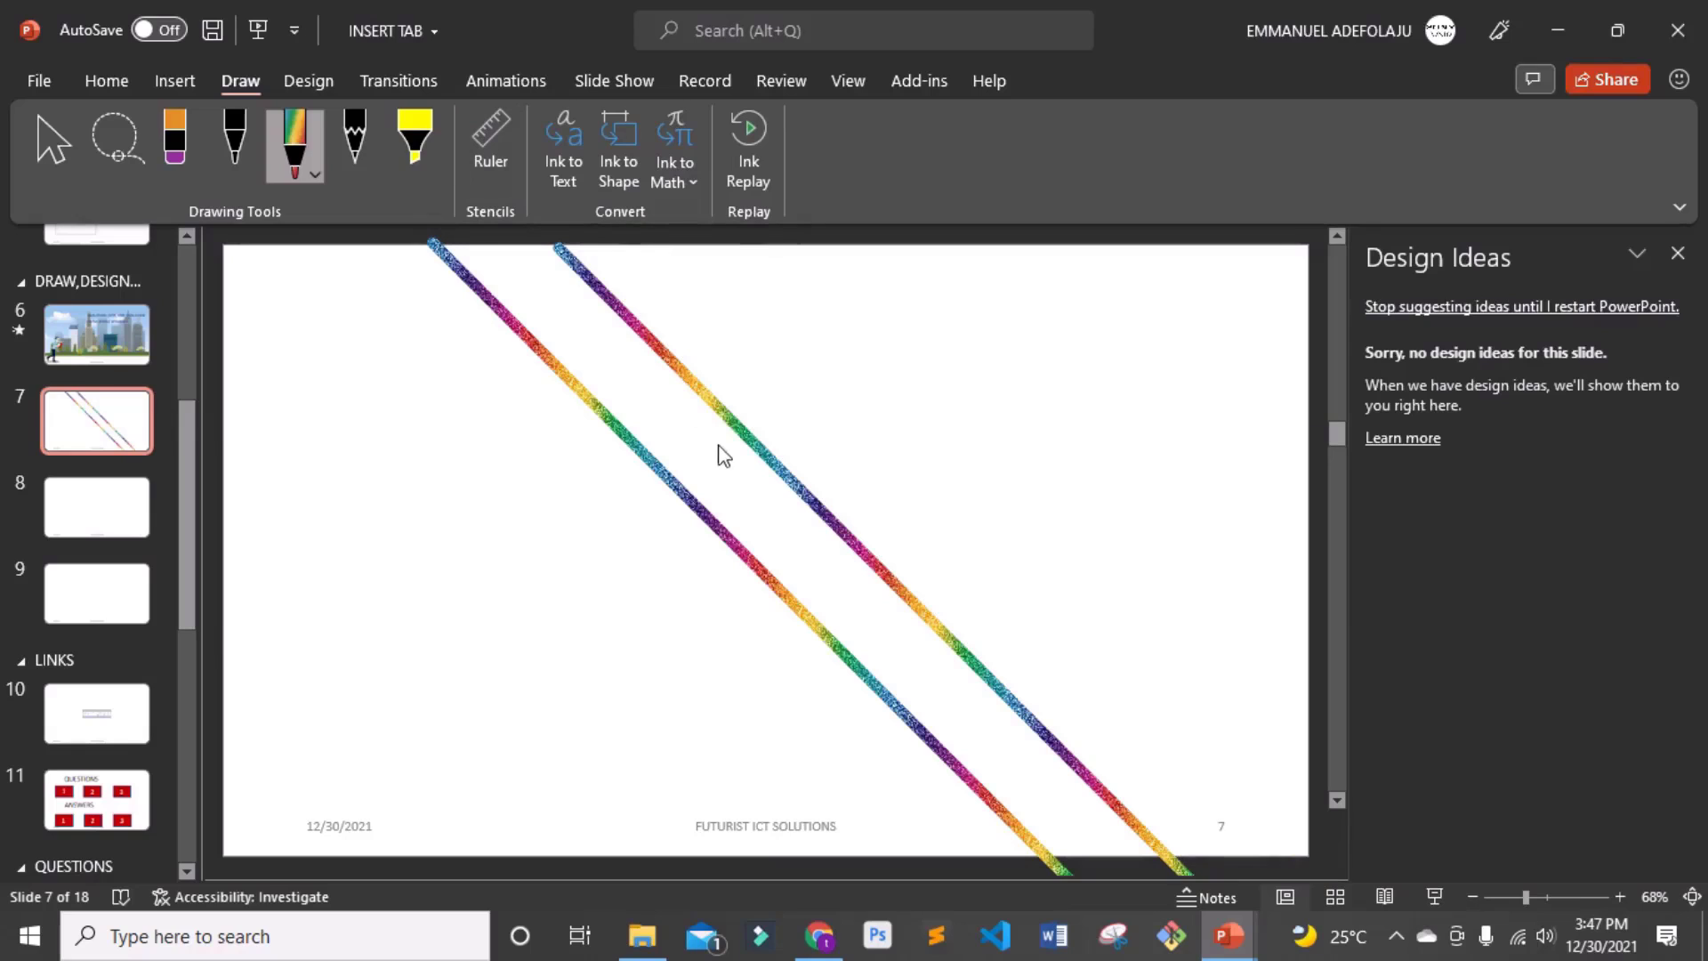
- Add a short rainbow stroke at the middle of the second line, then move the two diagonal lines farther apart
drag(756, 445, 730, 454)
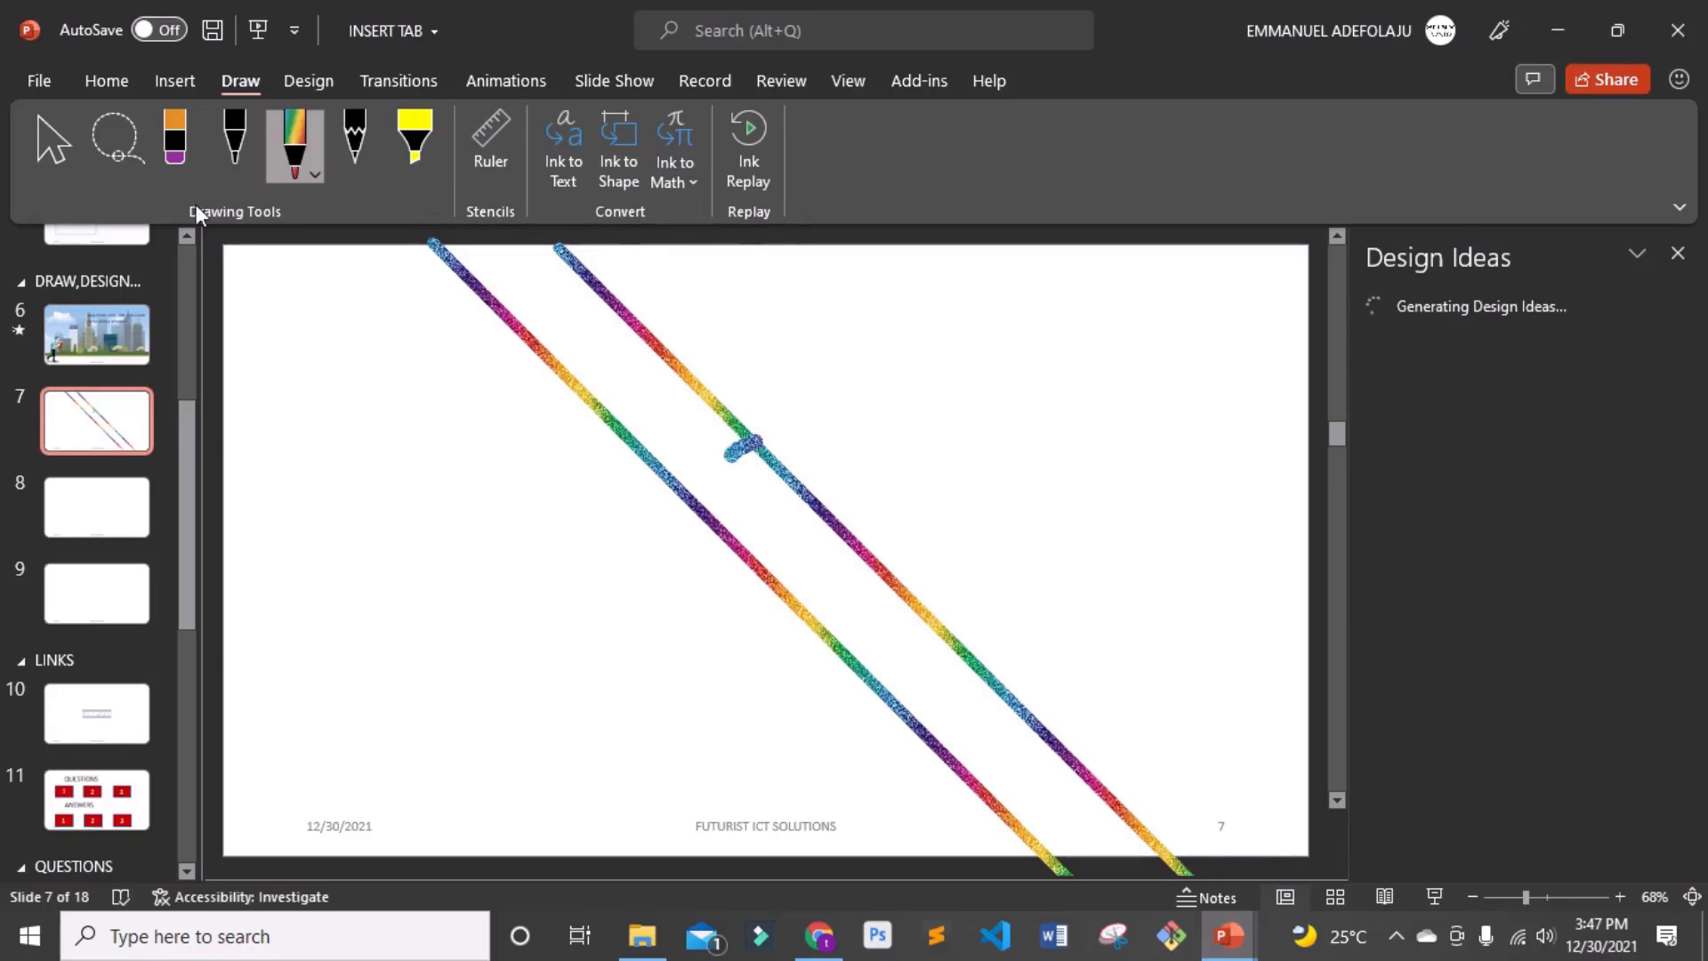
click(40, 138)
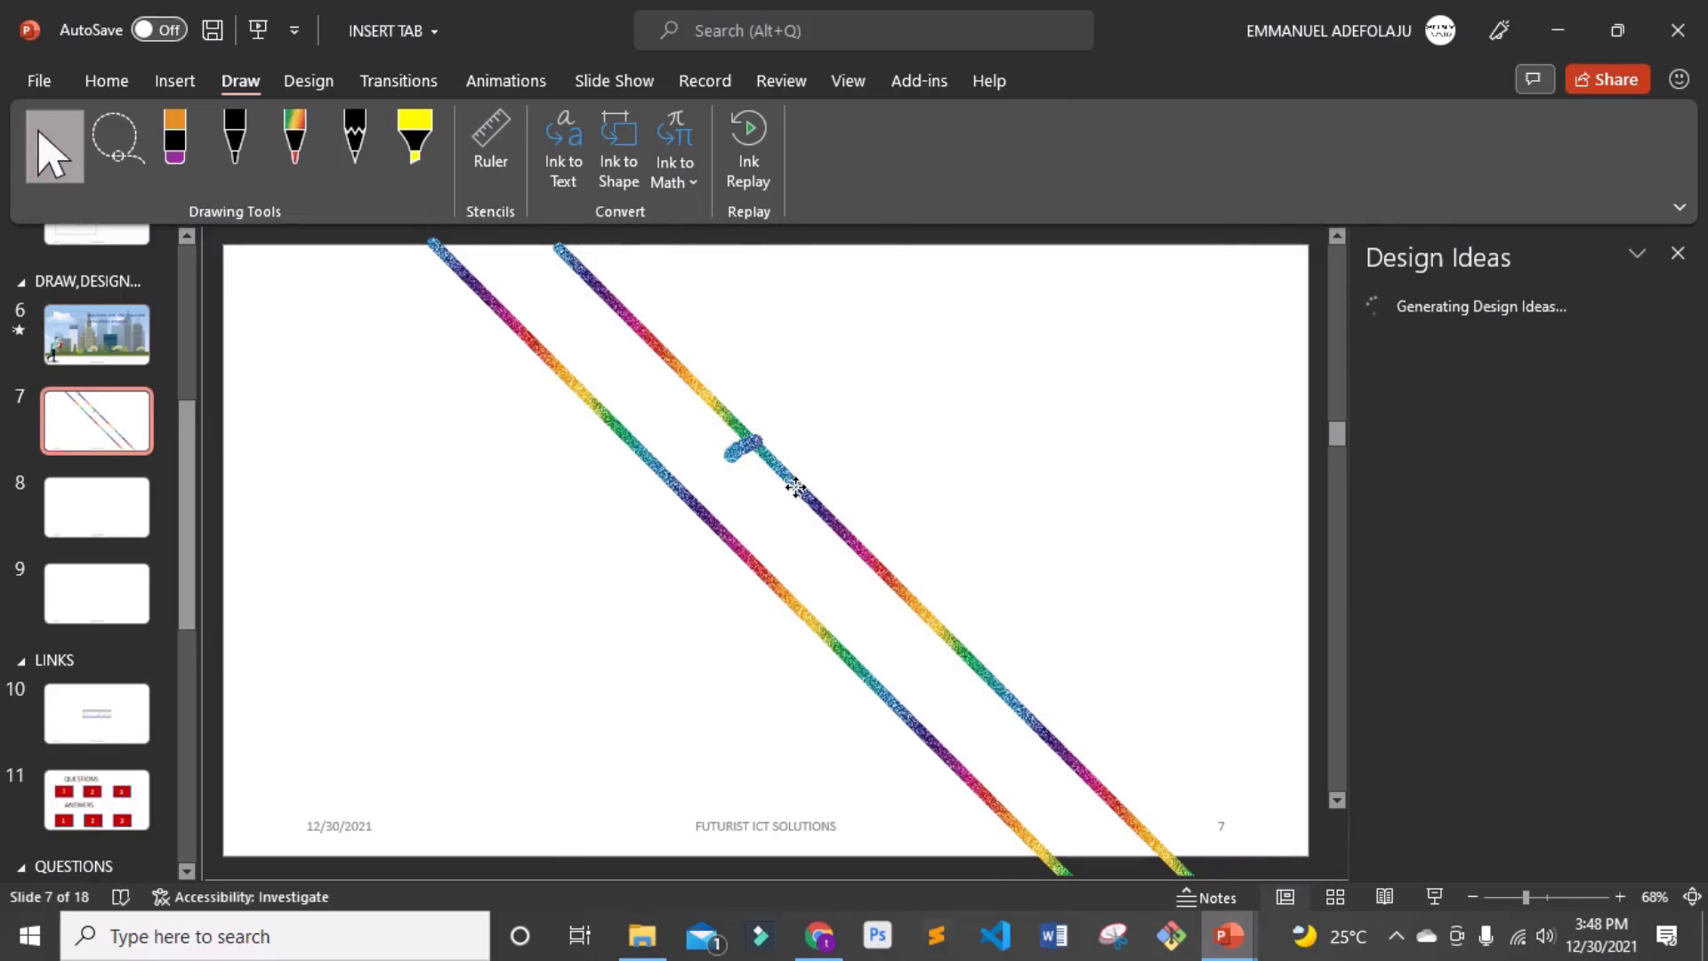
mouse_move(793, 484)
mouse_down()
mouse_move(630, 558)
mouse_move(488, 545)
mouse_up()
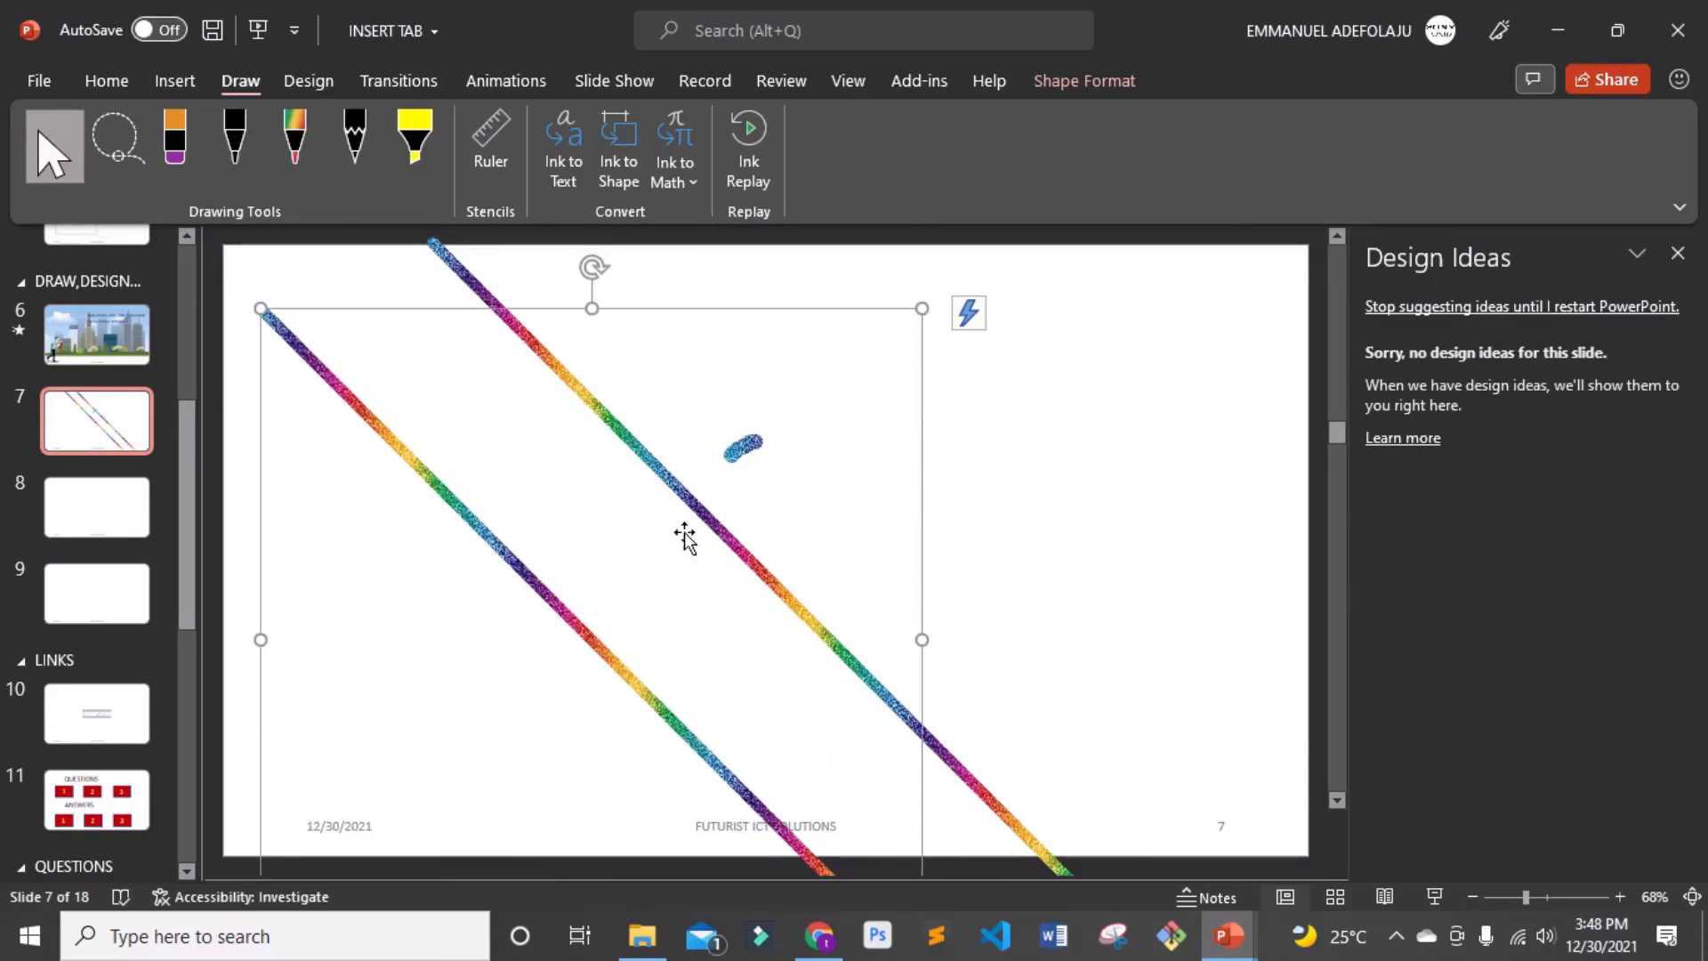
mouse_move(708, 534)
mouse_down()
mouse_move(854, 525)
mouse_move(961, 473)
mouse_up()
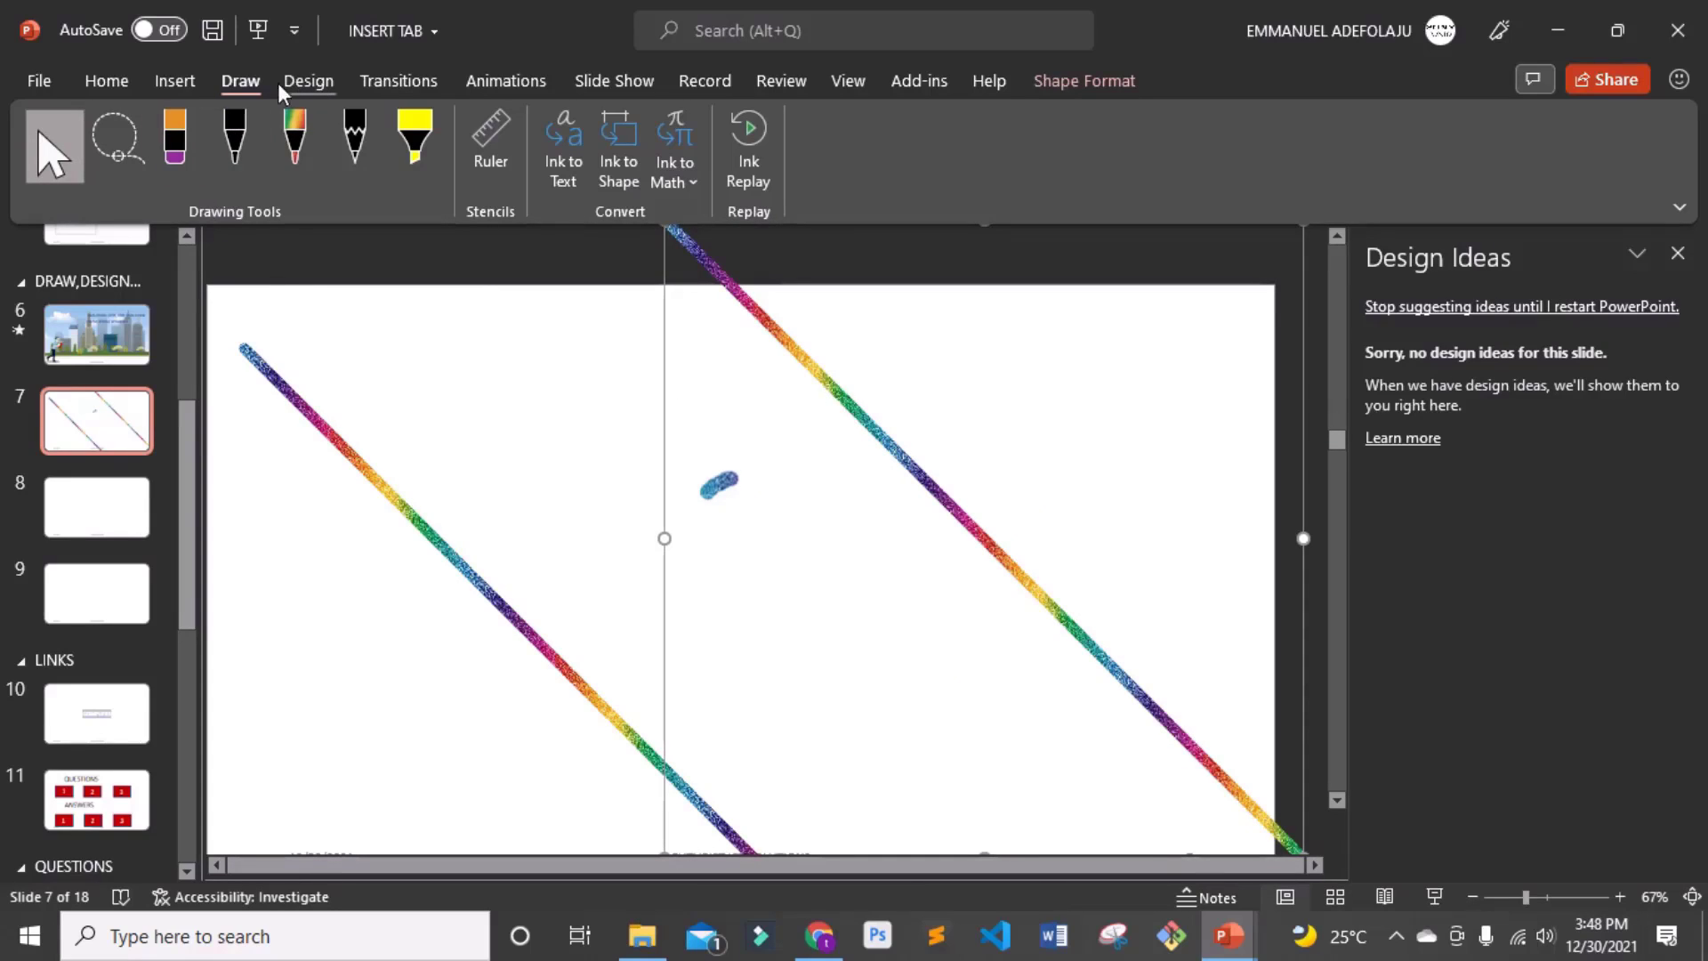
- Apply the orange Berlin theme to the presentation
click(306, 80)
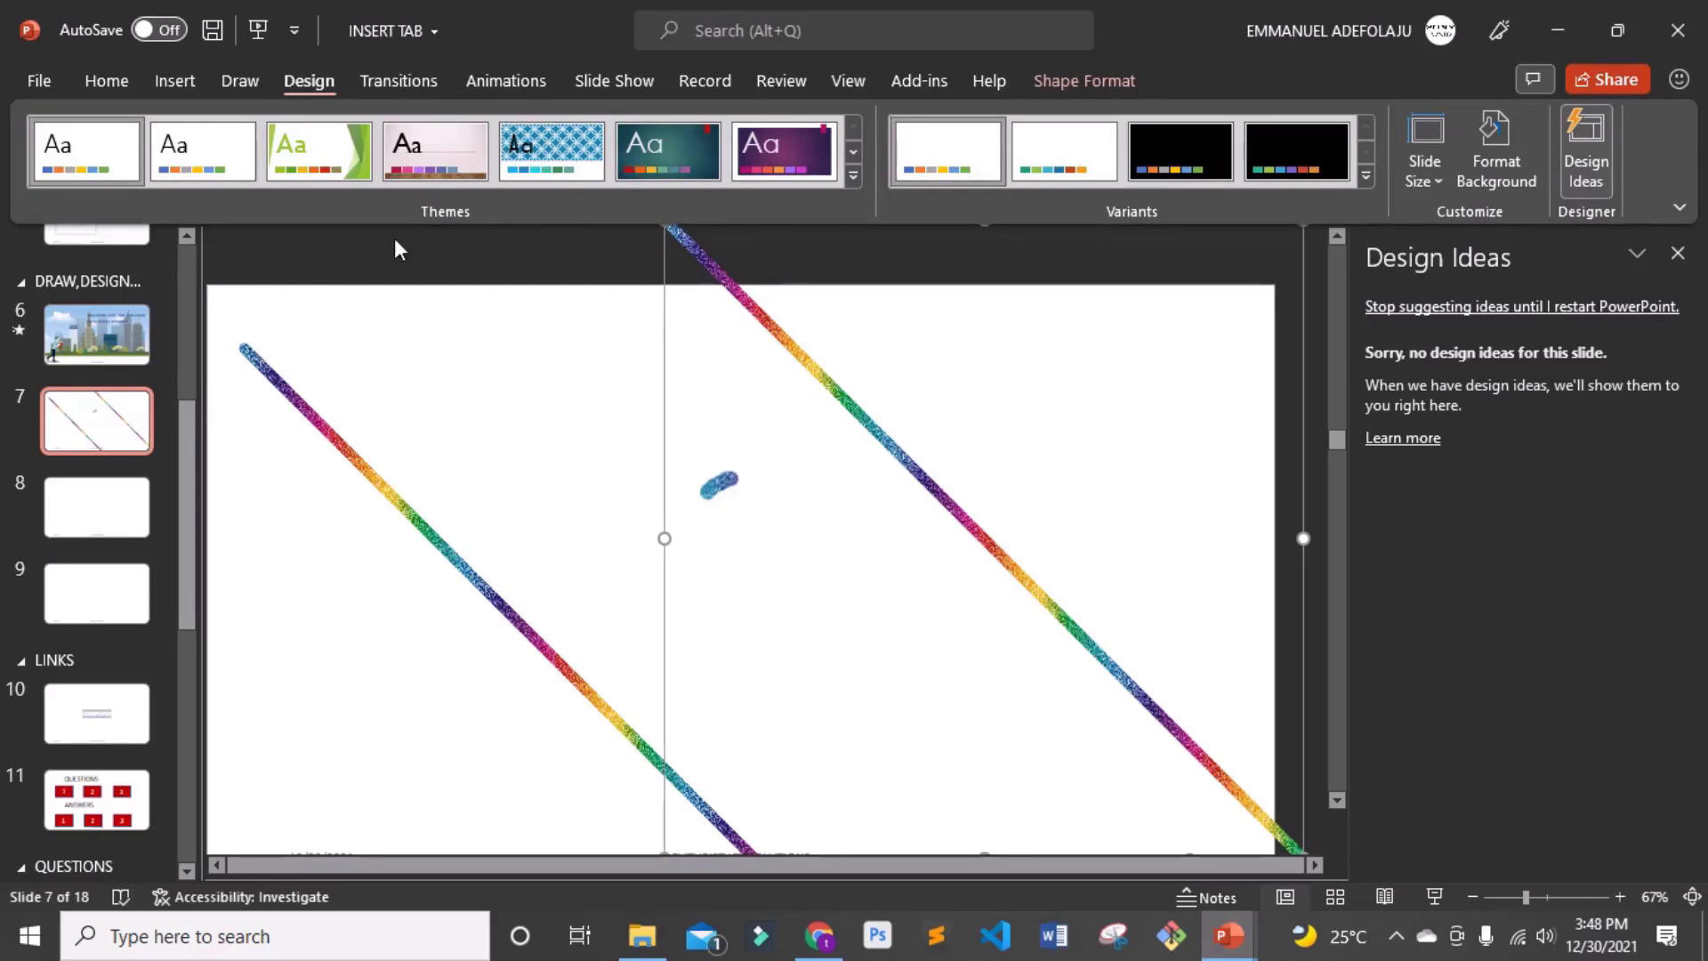
drag(185, 459, 205, 206)
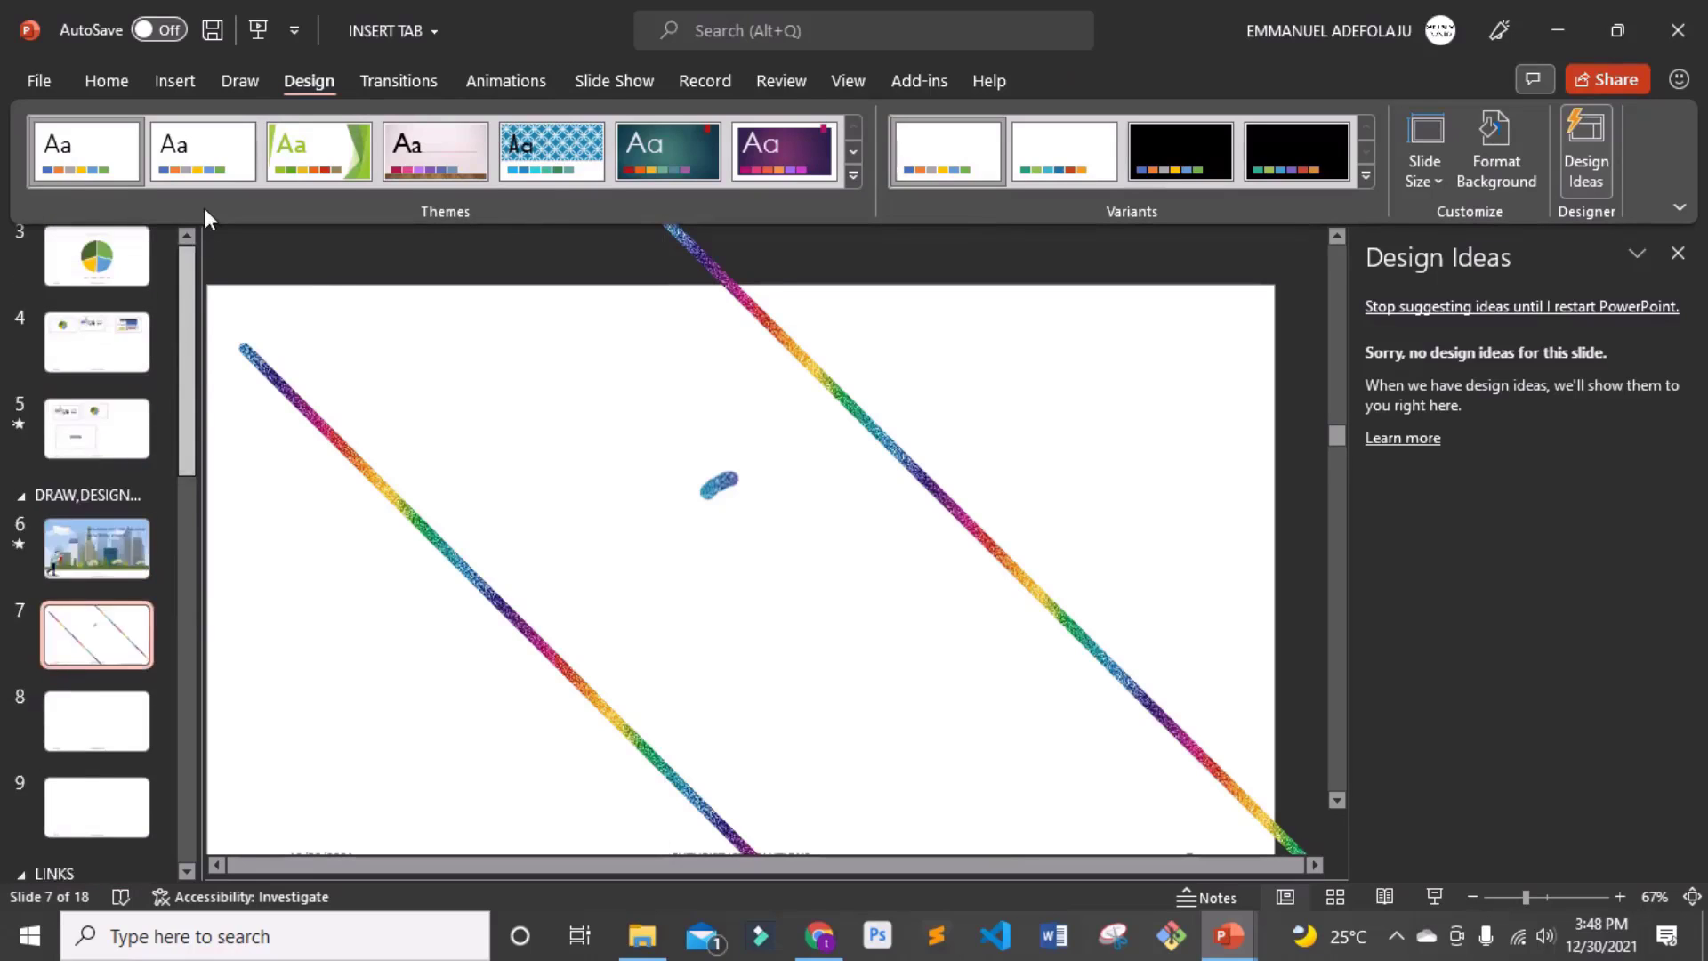
click(851, 177)
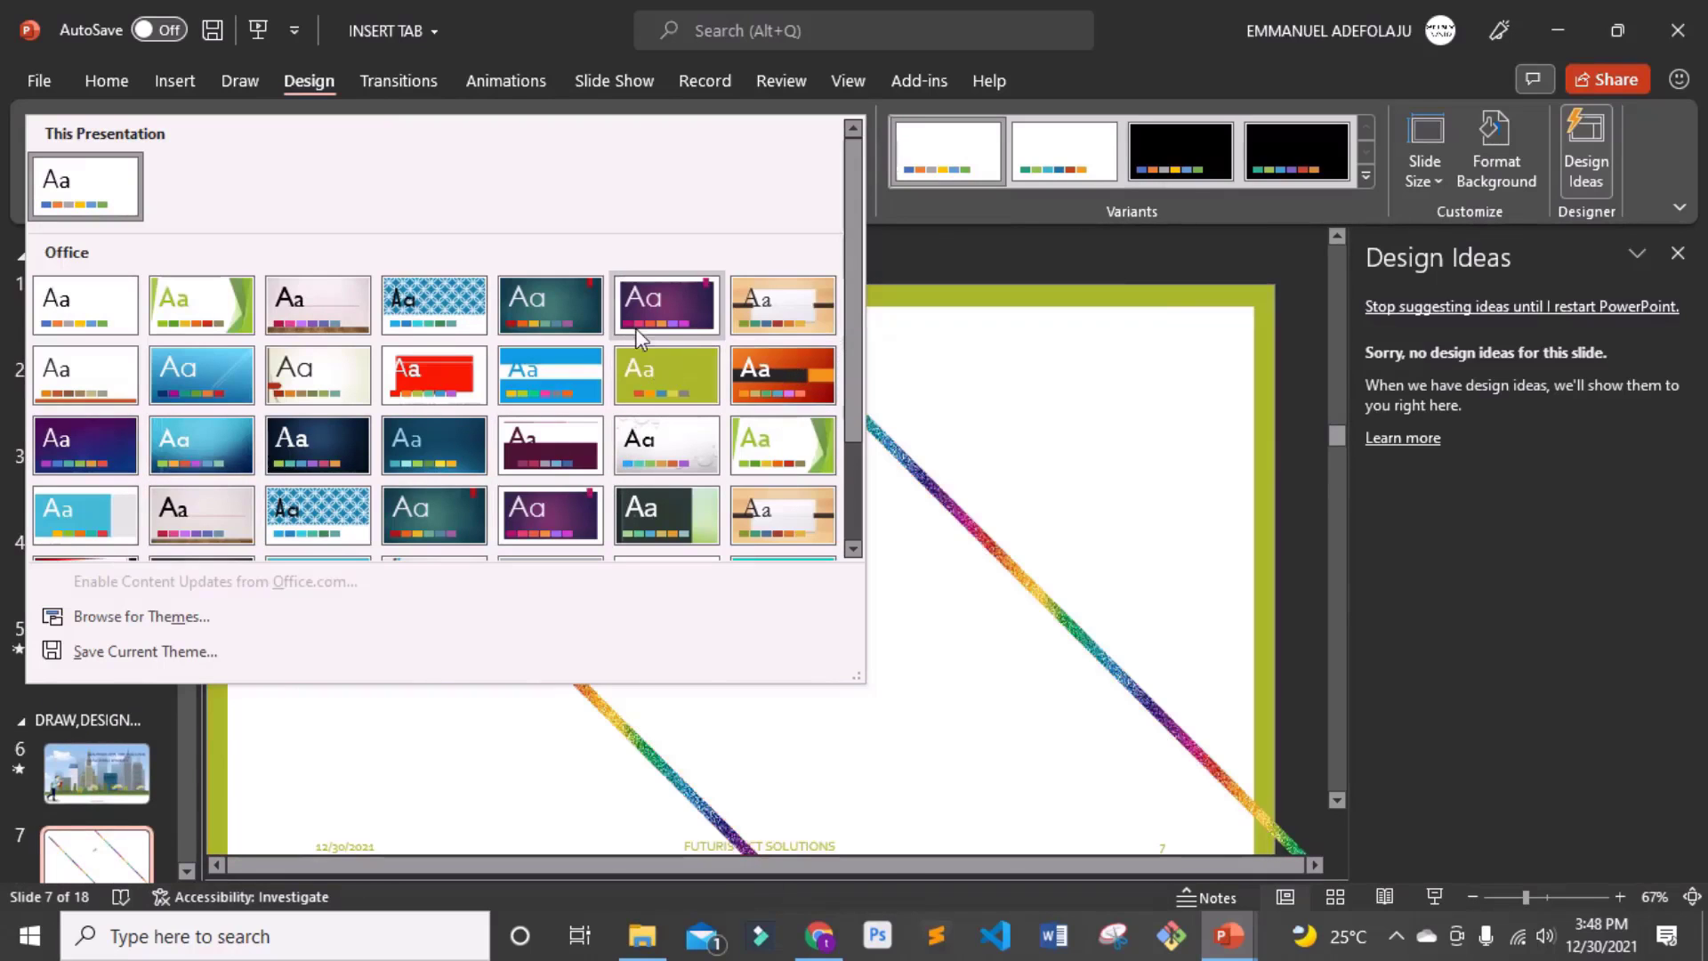
click(772, 382)
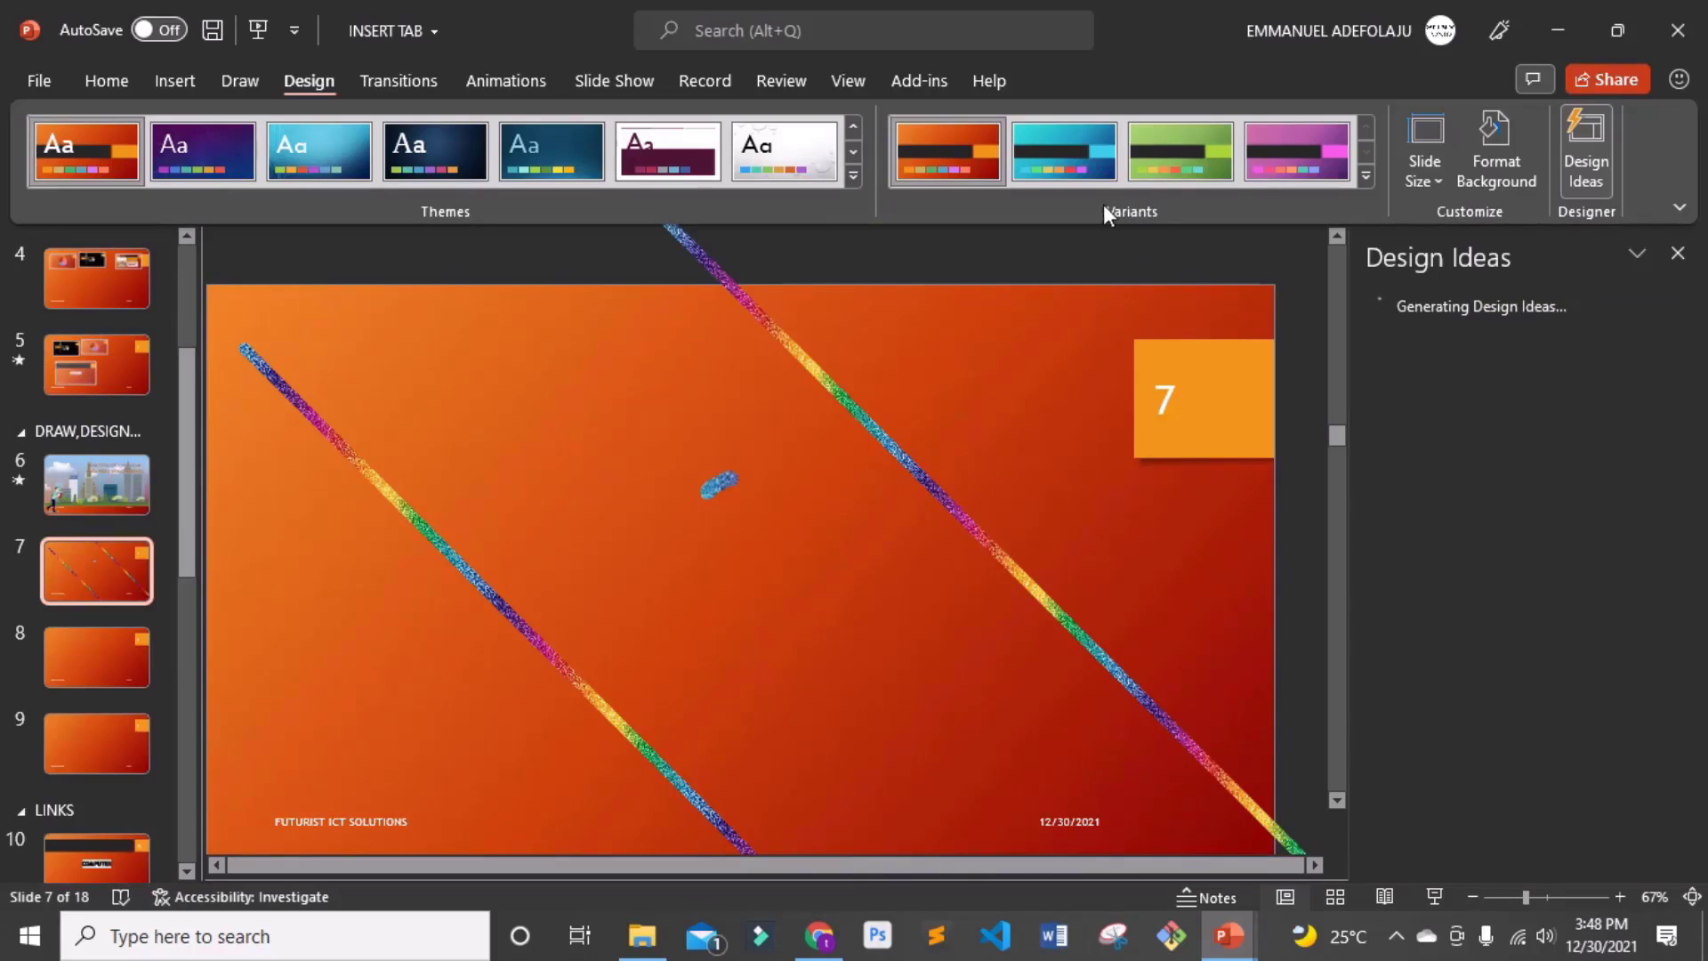
- Try the theme's pink and green variants, then apply its blue variant
click(1304, 151)
click(1160, 151)
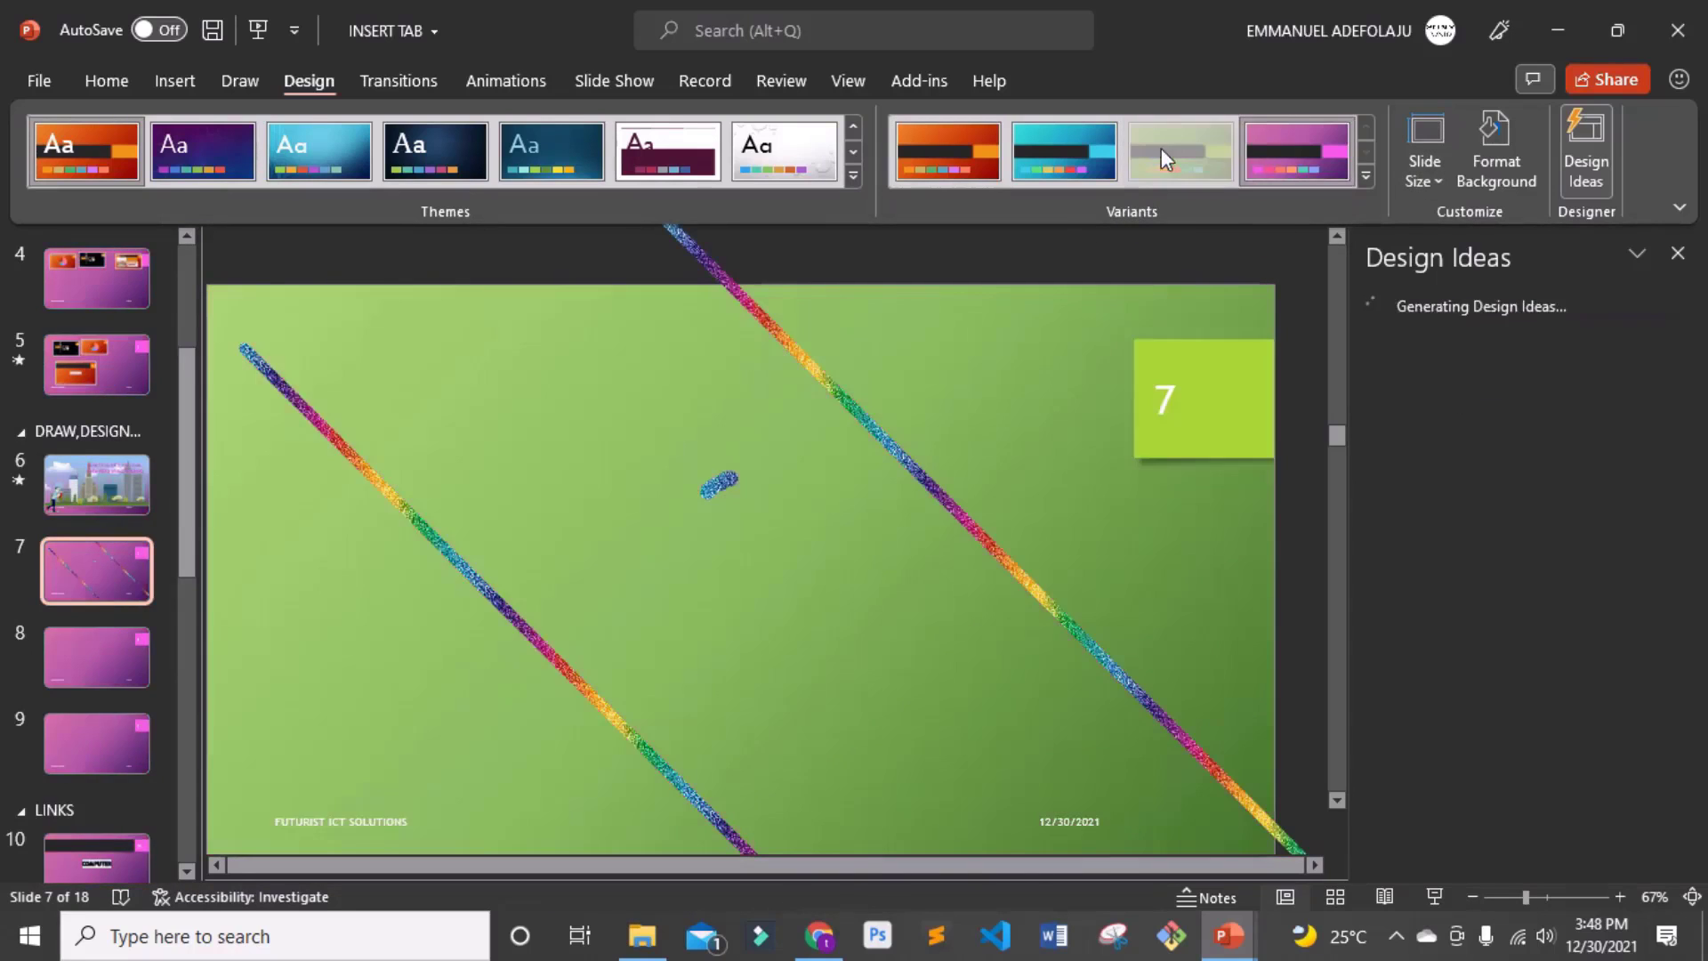
click(1048, 153)
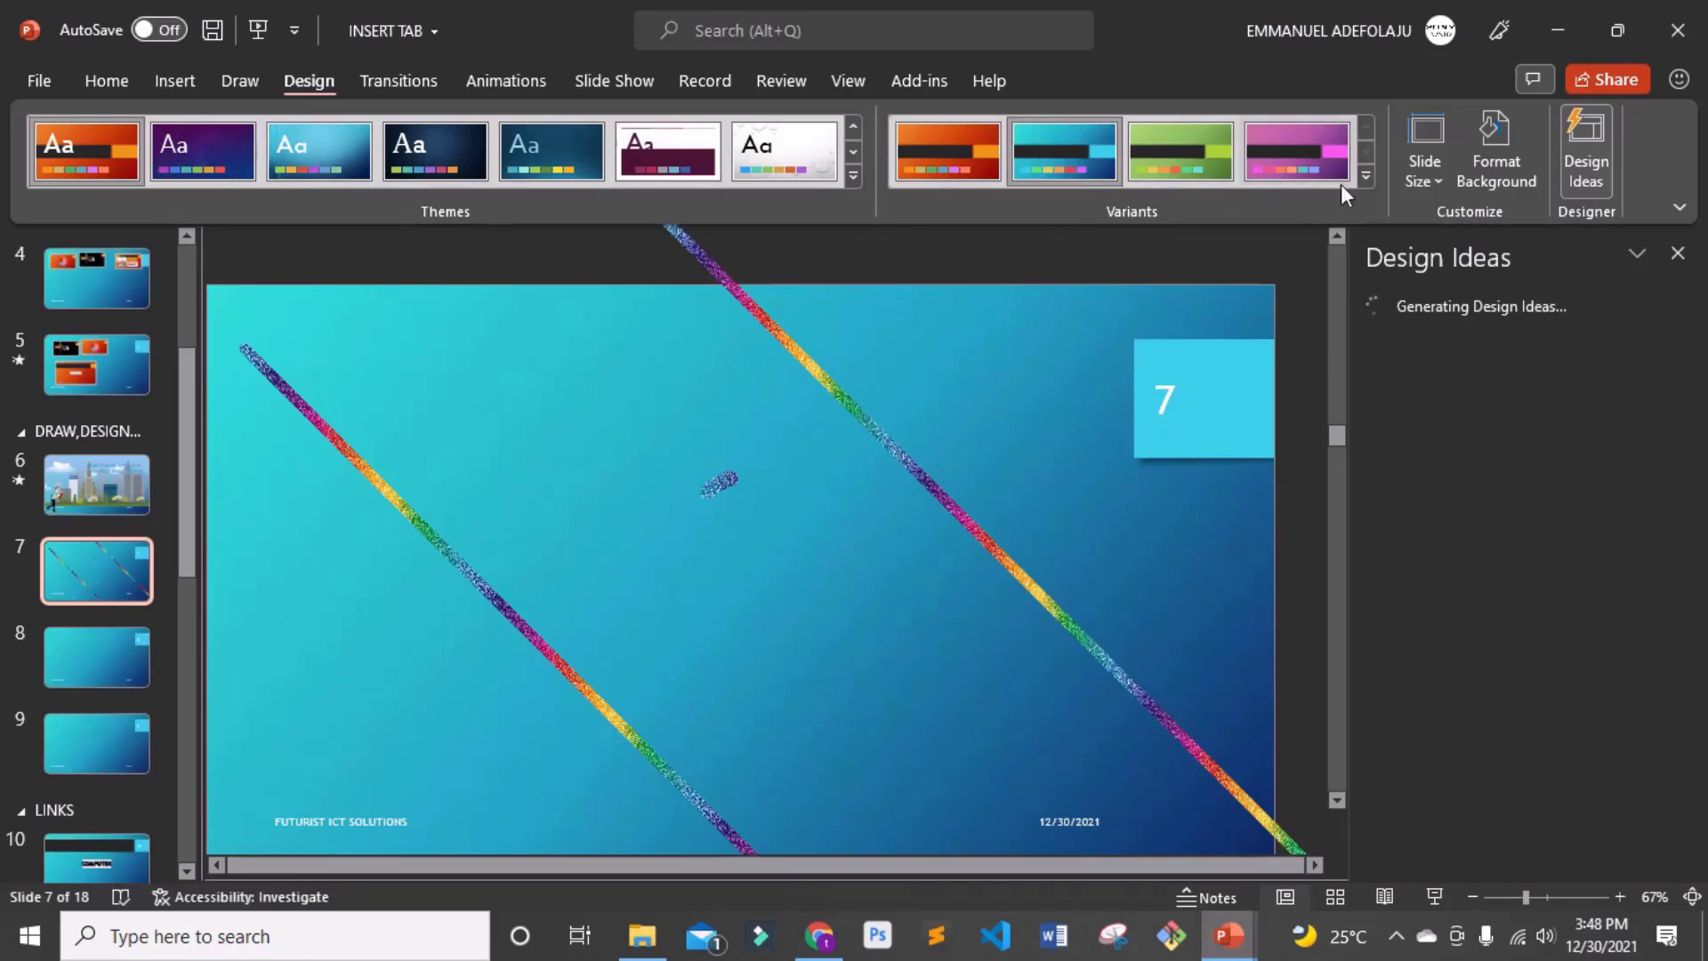
- Change the theme variant's color scheme to Red Orange
click(1365, 182)
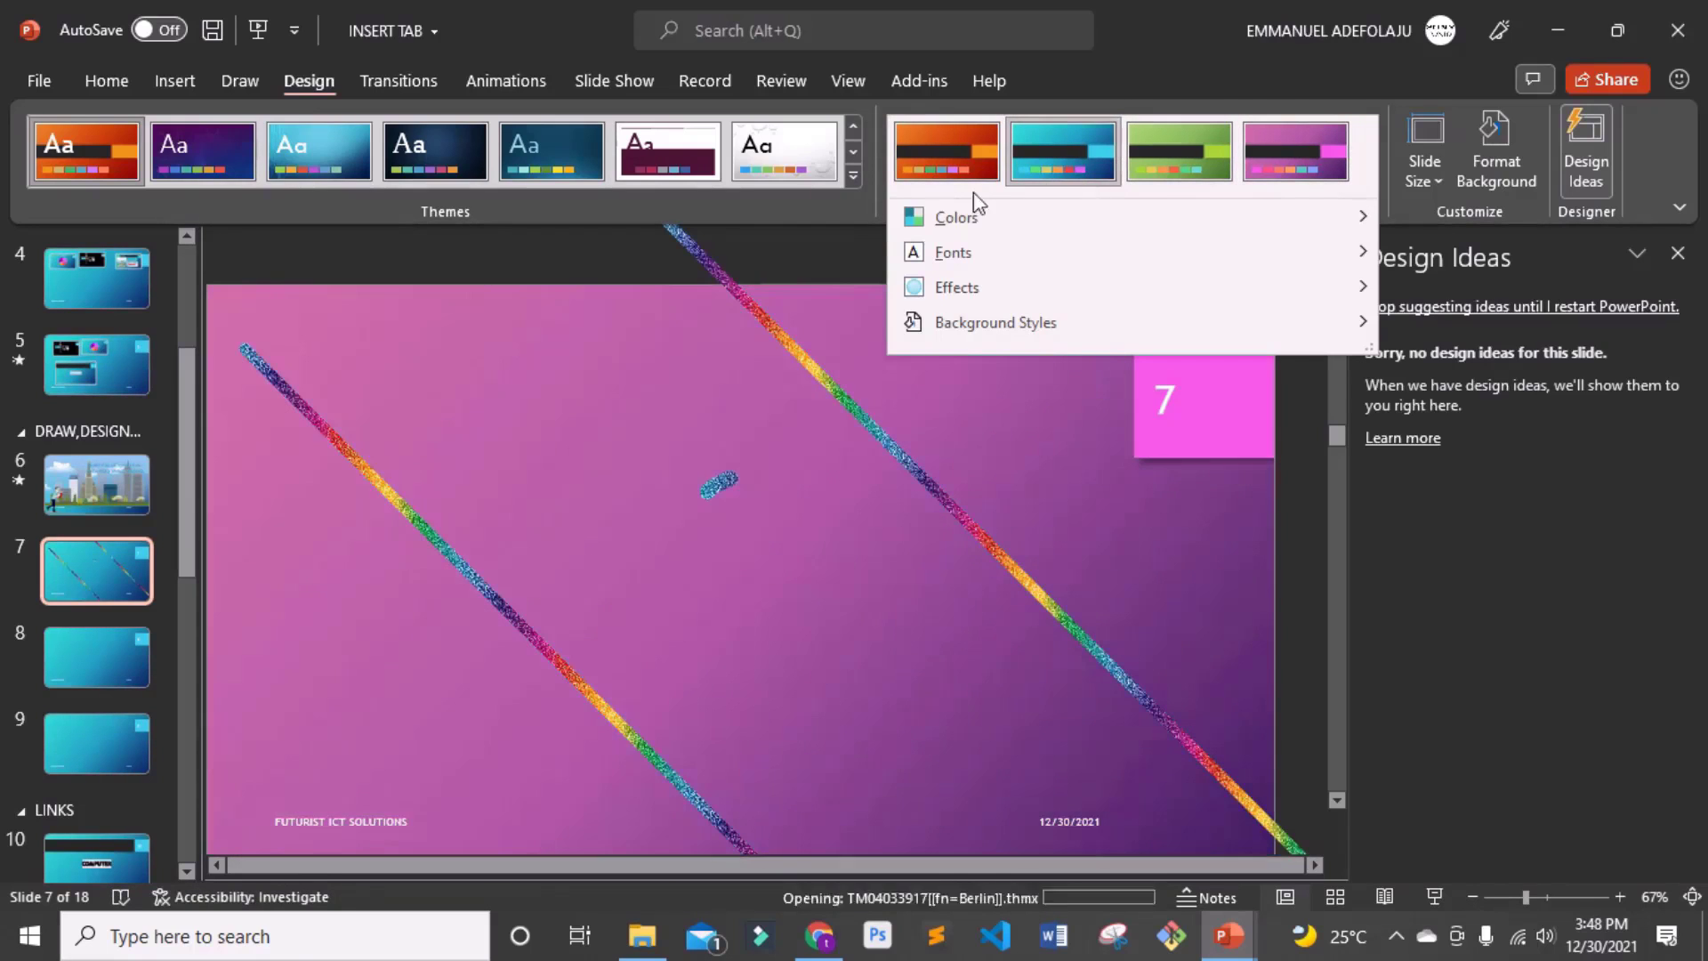
mouse_move(941, 226)
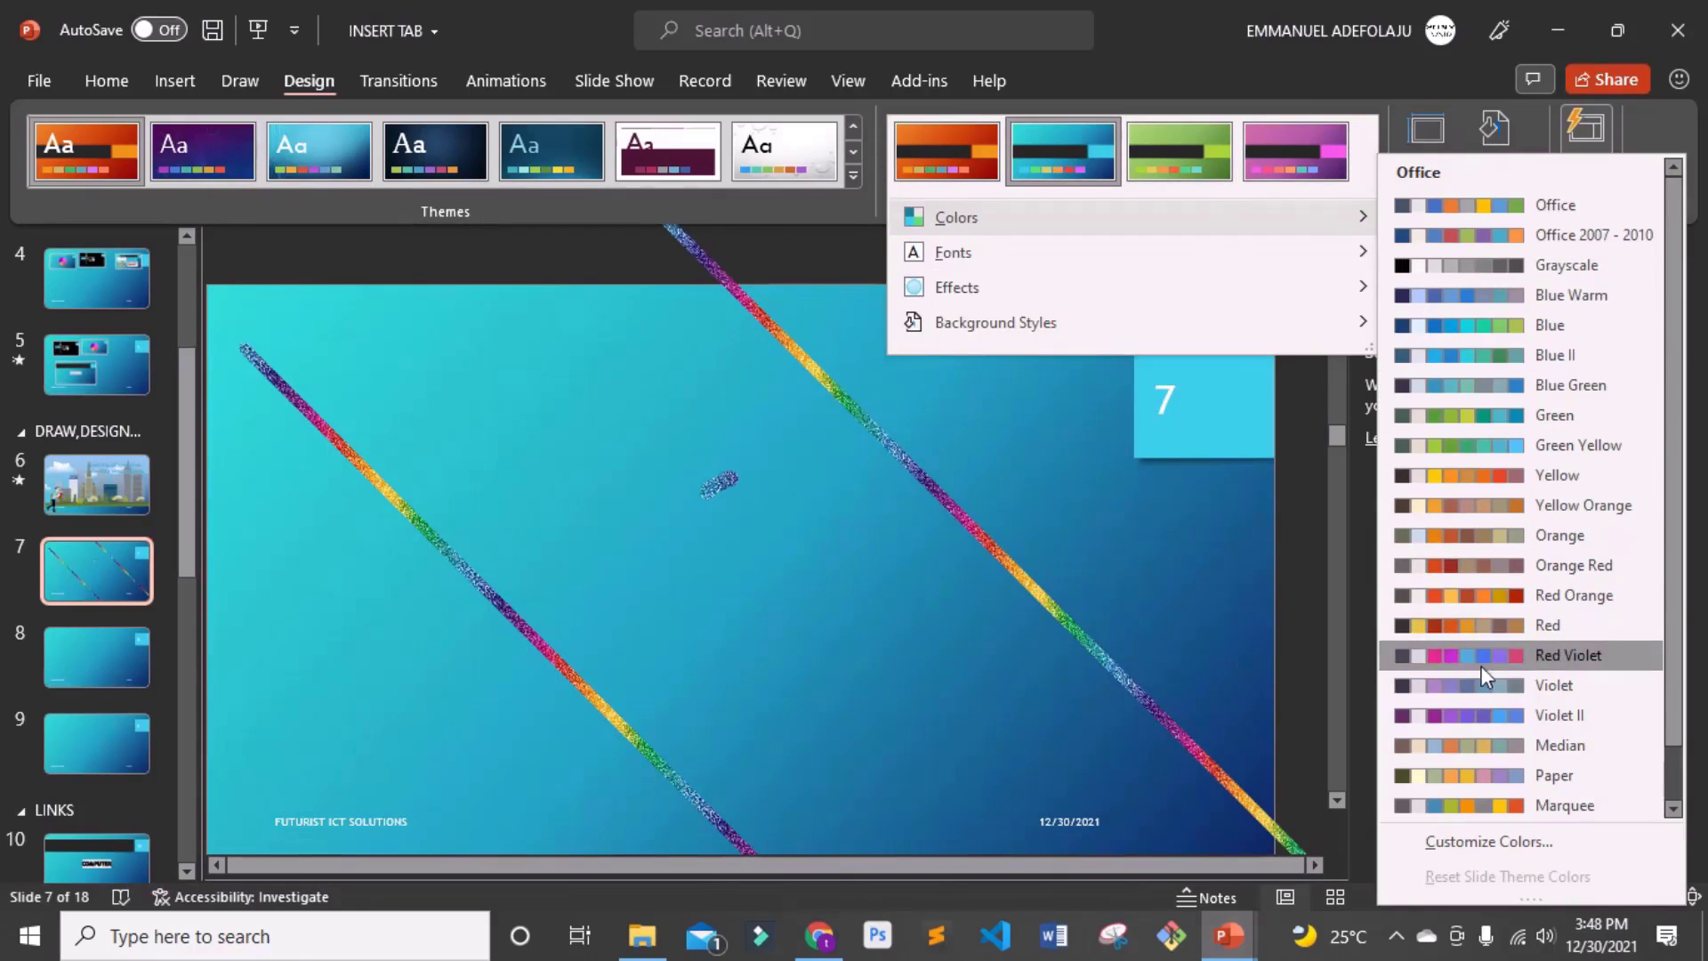
click(1450, 602)
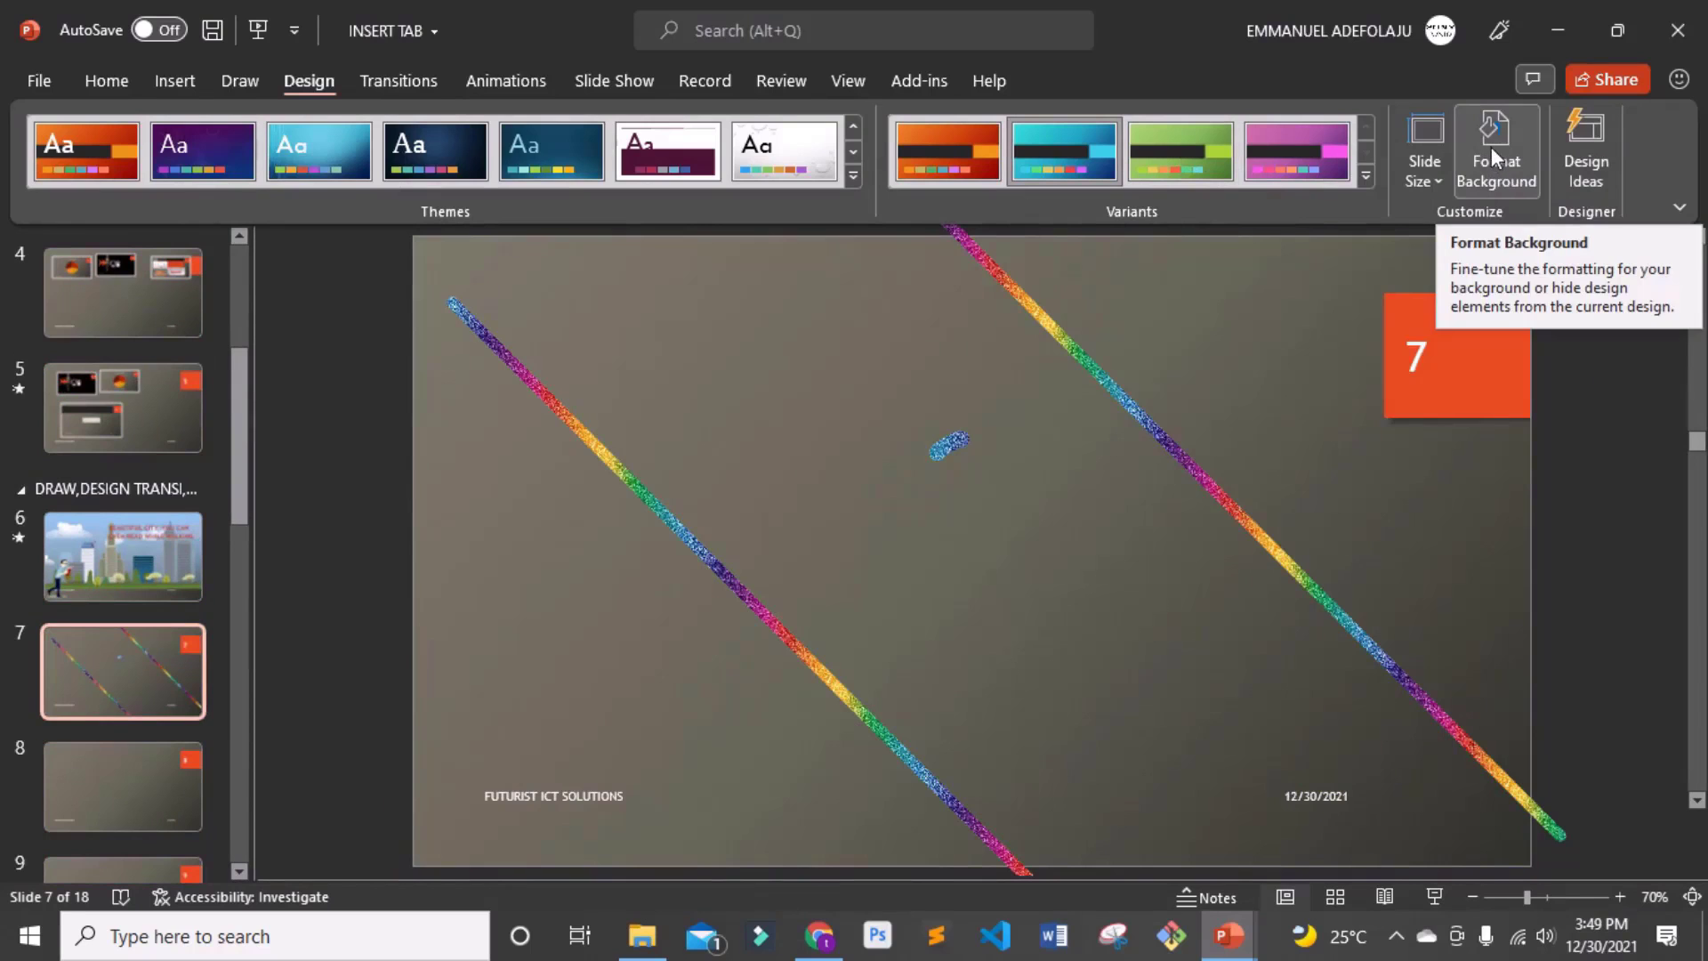
- Format slide 7's background as a solid fill in standard green and try adjusting its transparency
click(1491, 157)
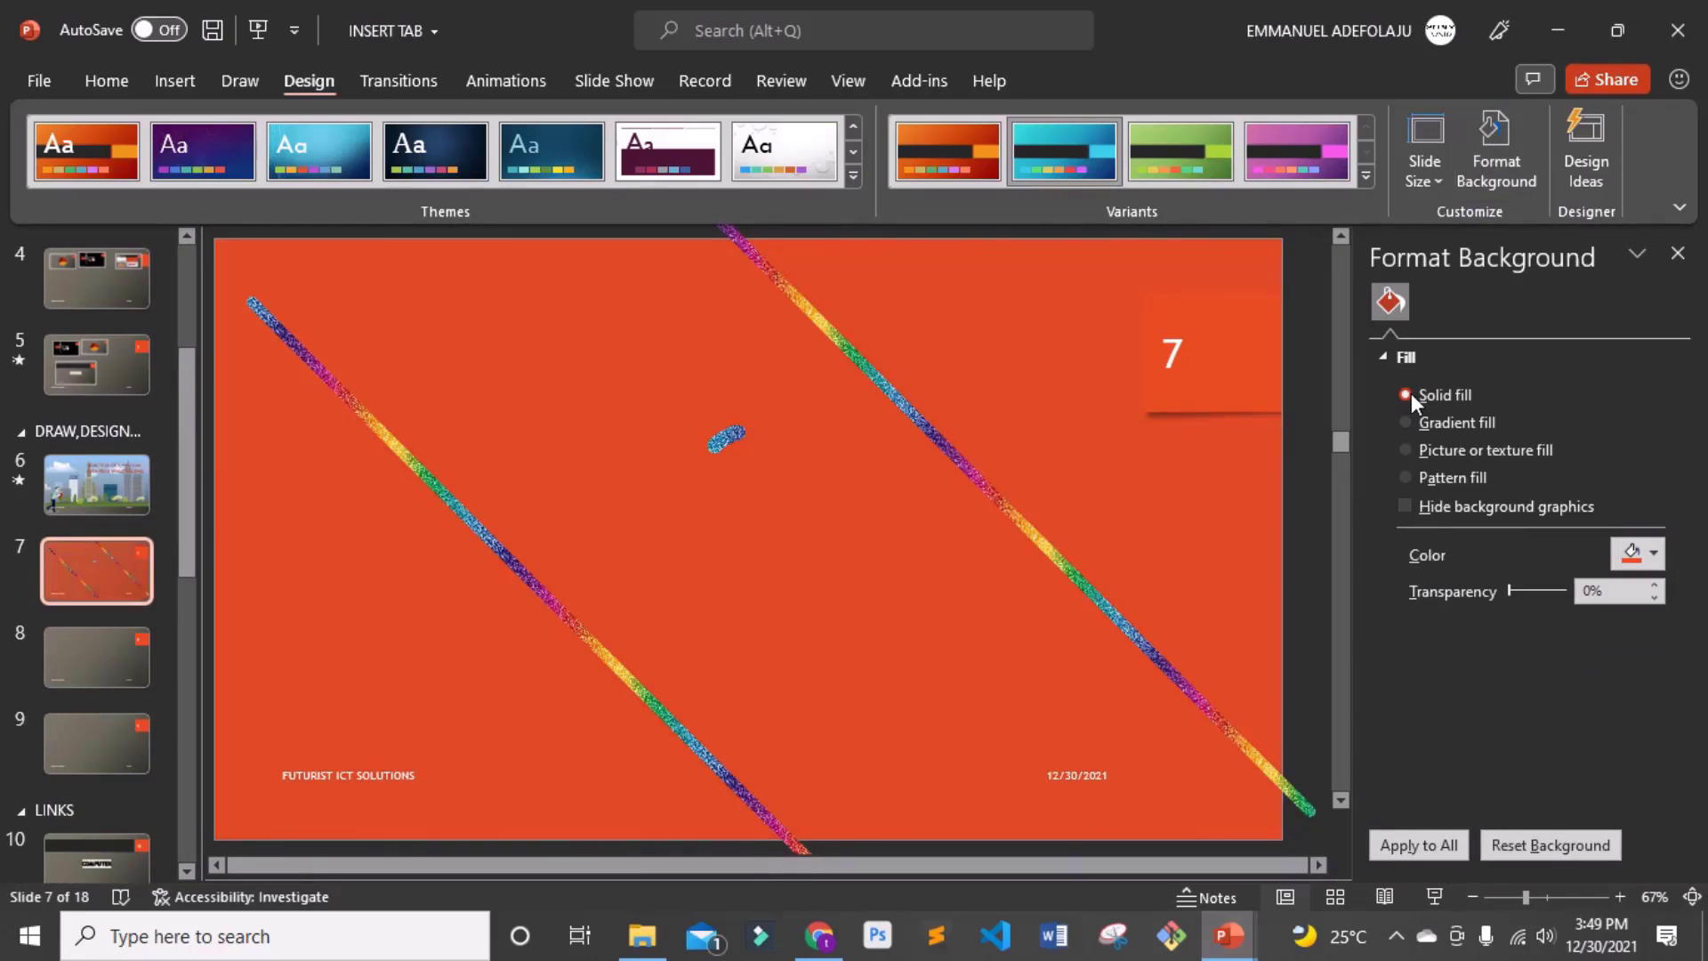
click(1647, 559)
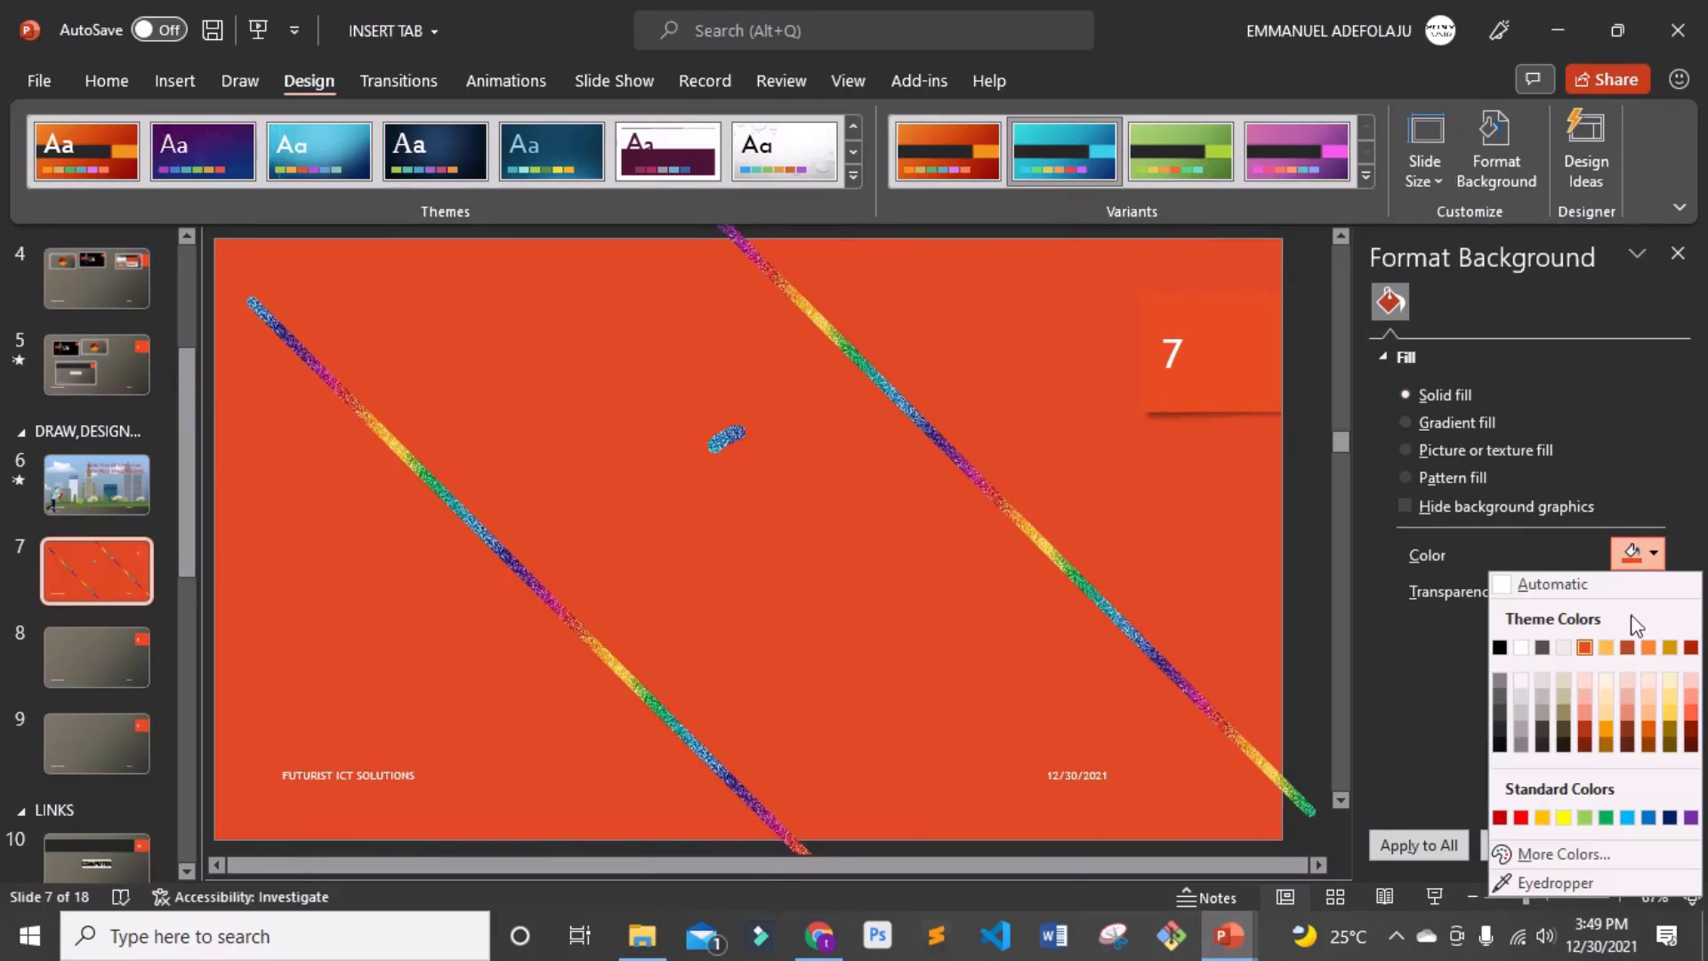
click(1606, 818)
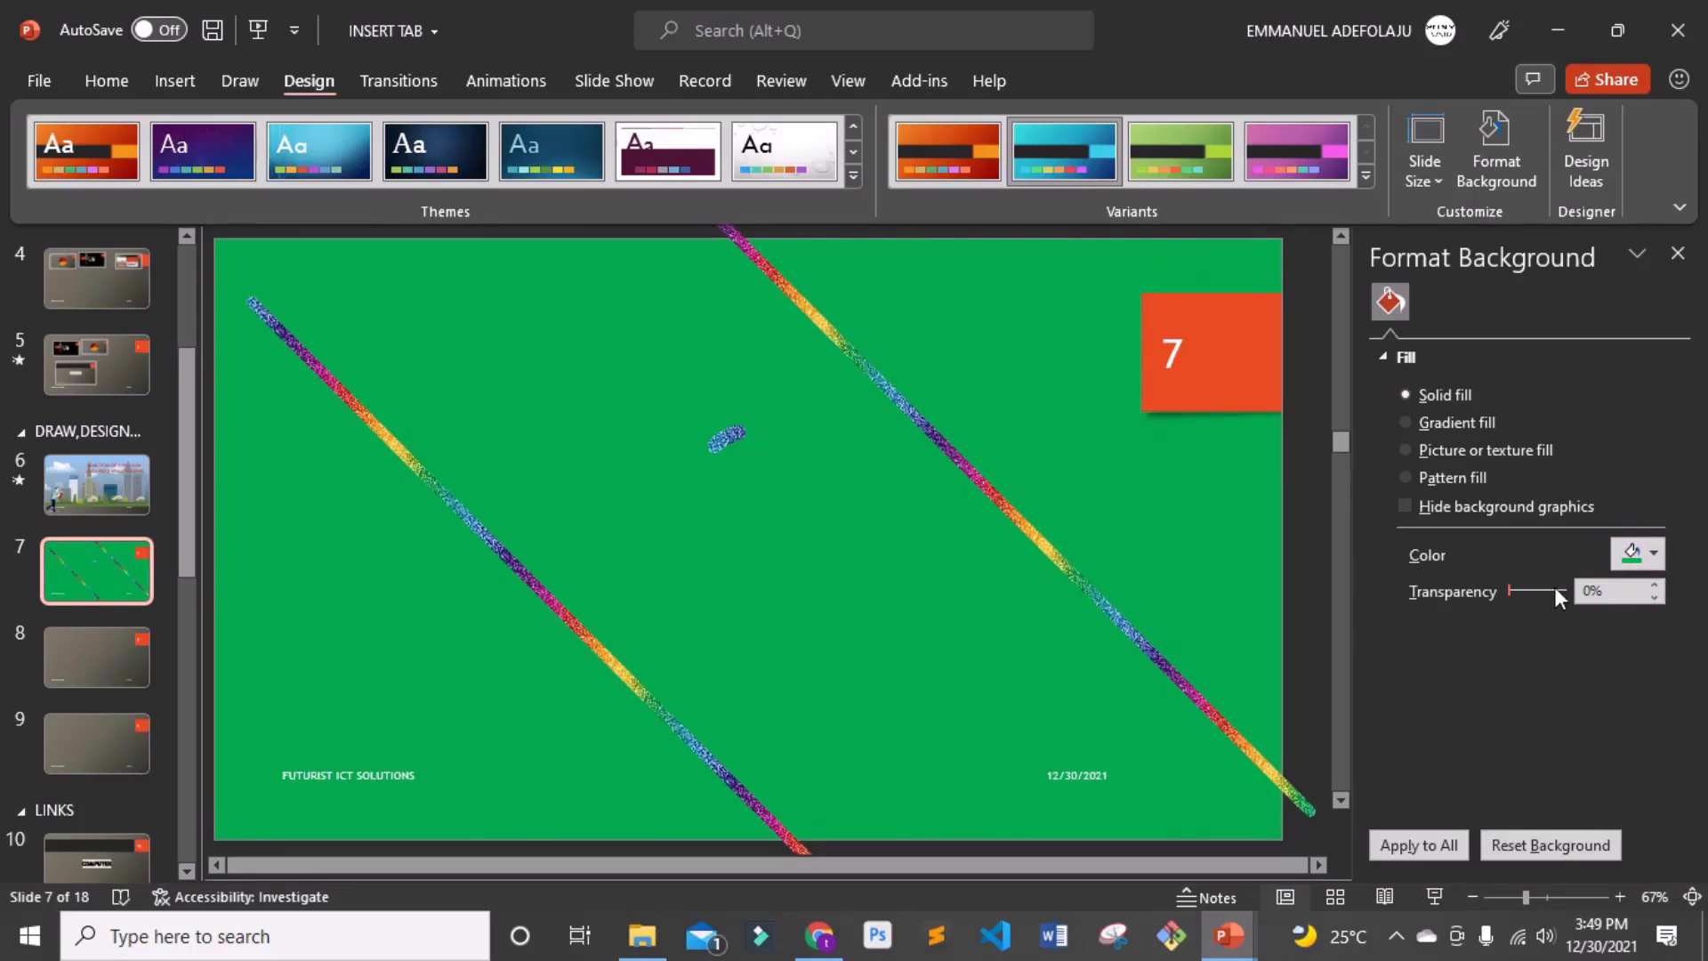
mouse_move(1507, 589)
mouse_down()
mouse_move(1547, 589)
mouse_move(1476, 600)
mouse_move(1524, 591)
mouse_move(1496, 598)
mouse_up()
- Give slide 7's background a gradient fill and color its first gradient stop standard dark blue
click(1410, 427)
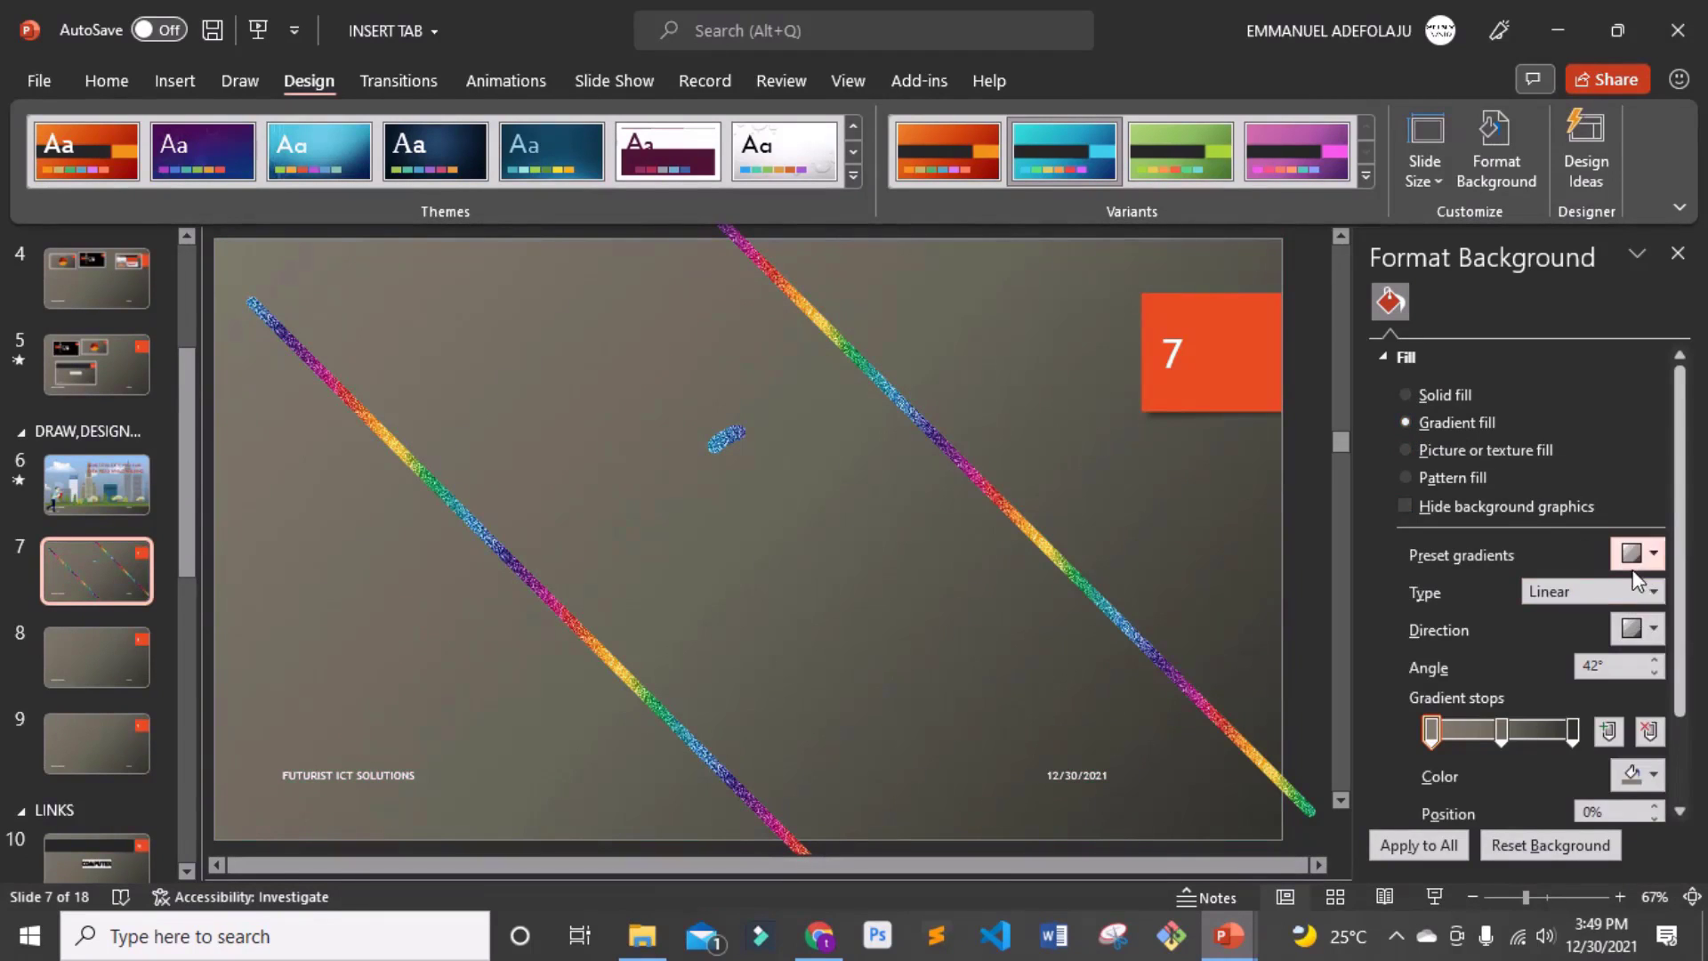
click(1646, 777)
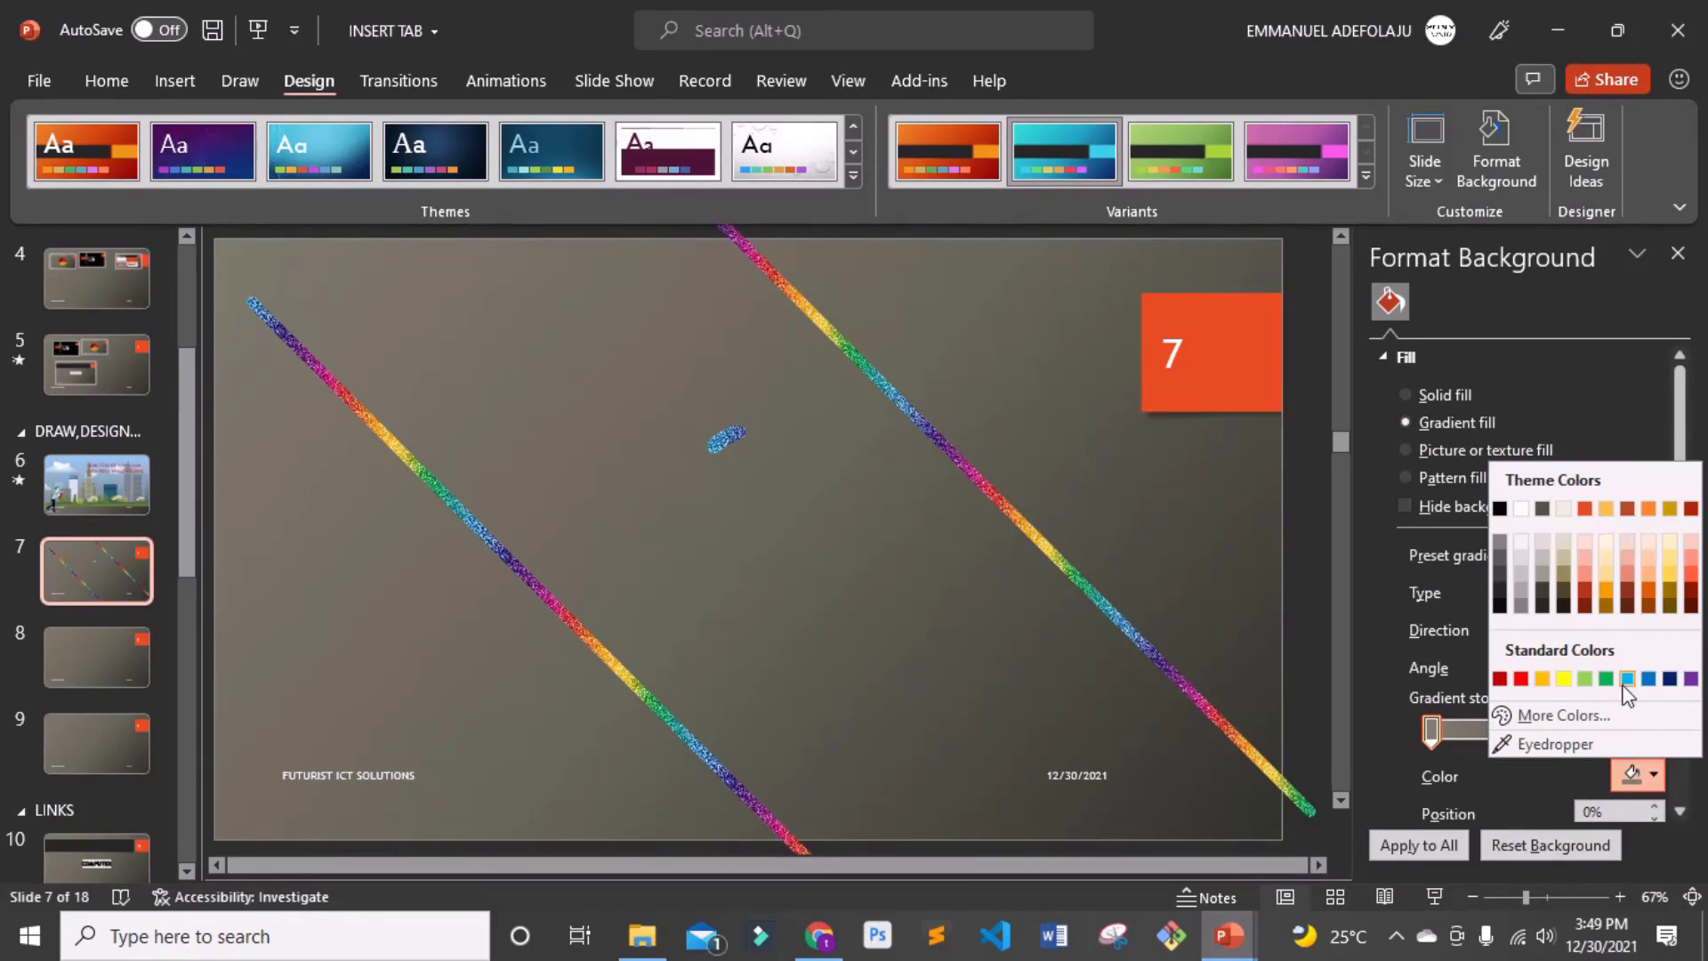
click(1669, 680)
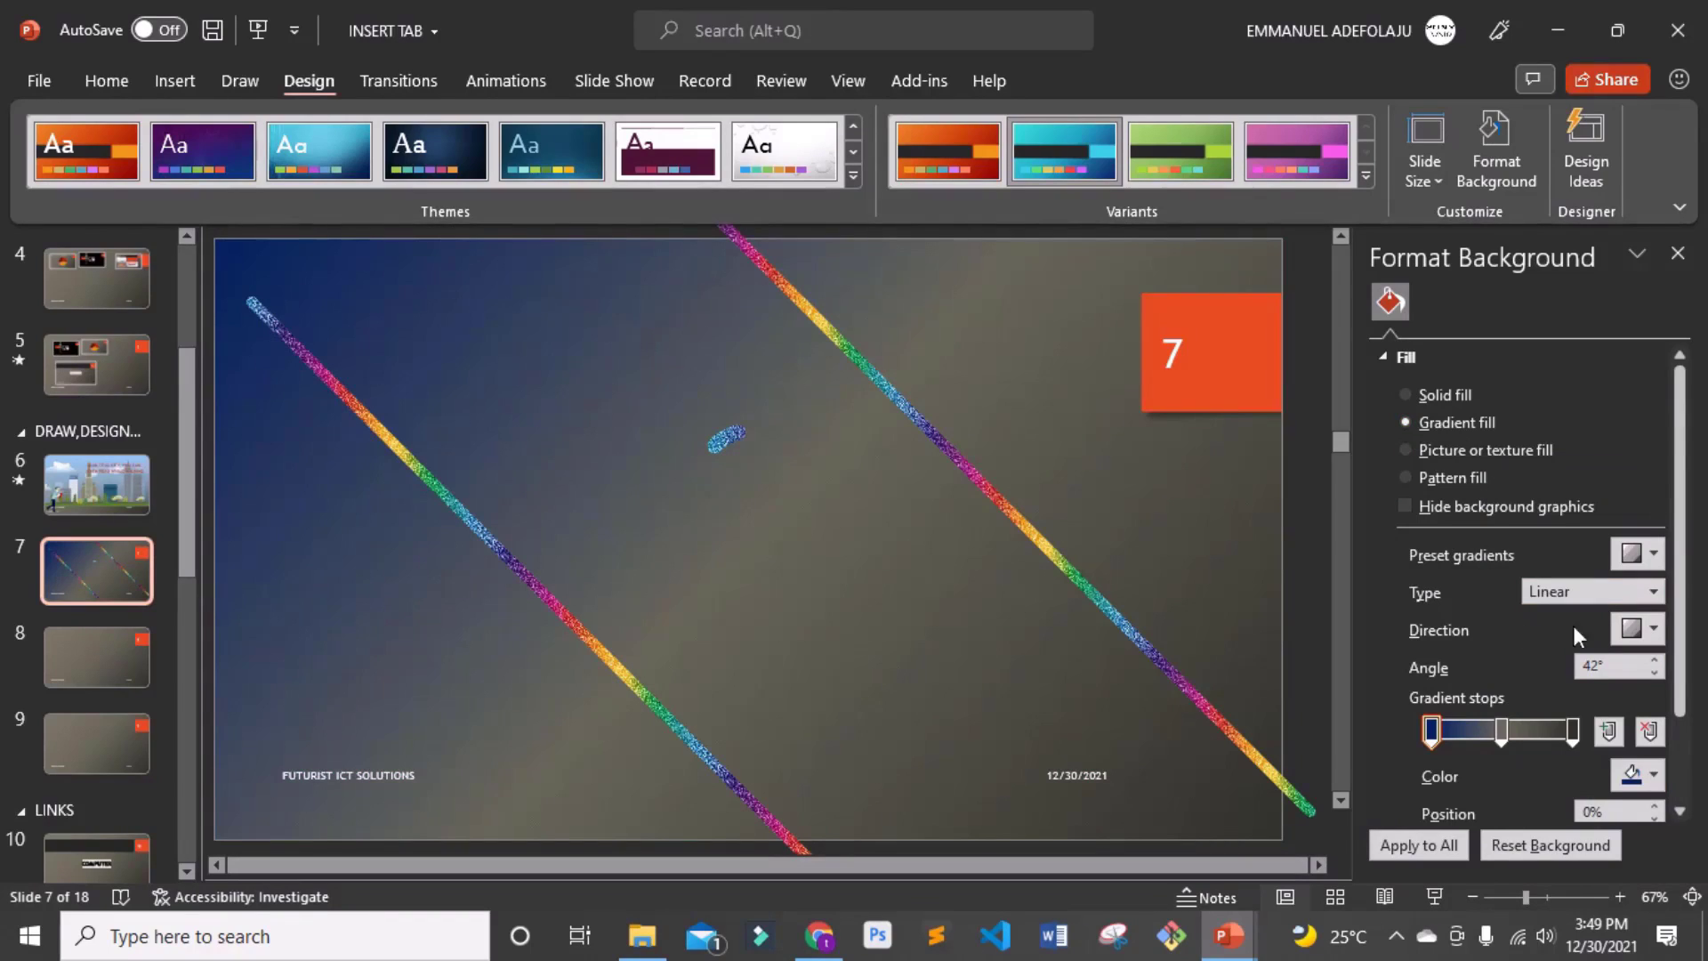
- Try the Radial, Rectangular and Path gradient types on the background, and settle on Rectangular
click(1652, 590)
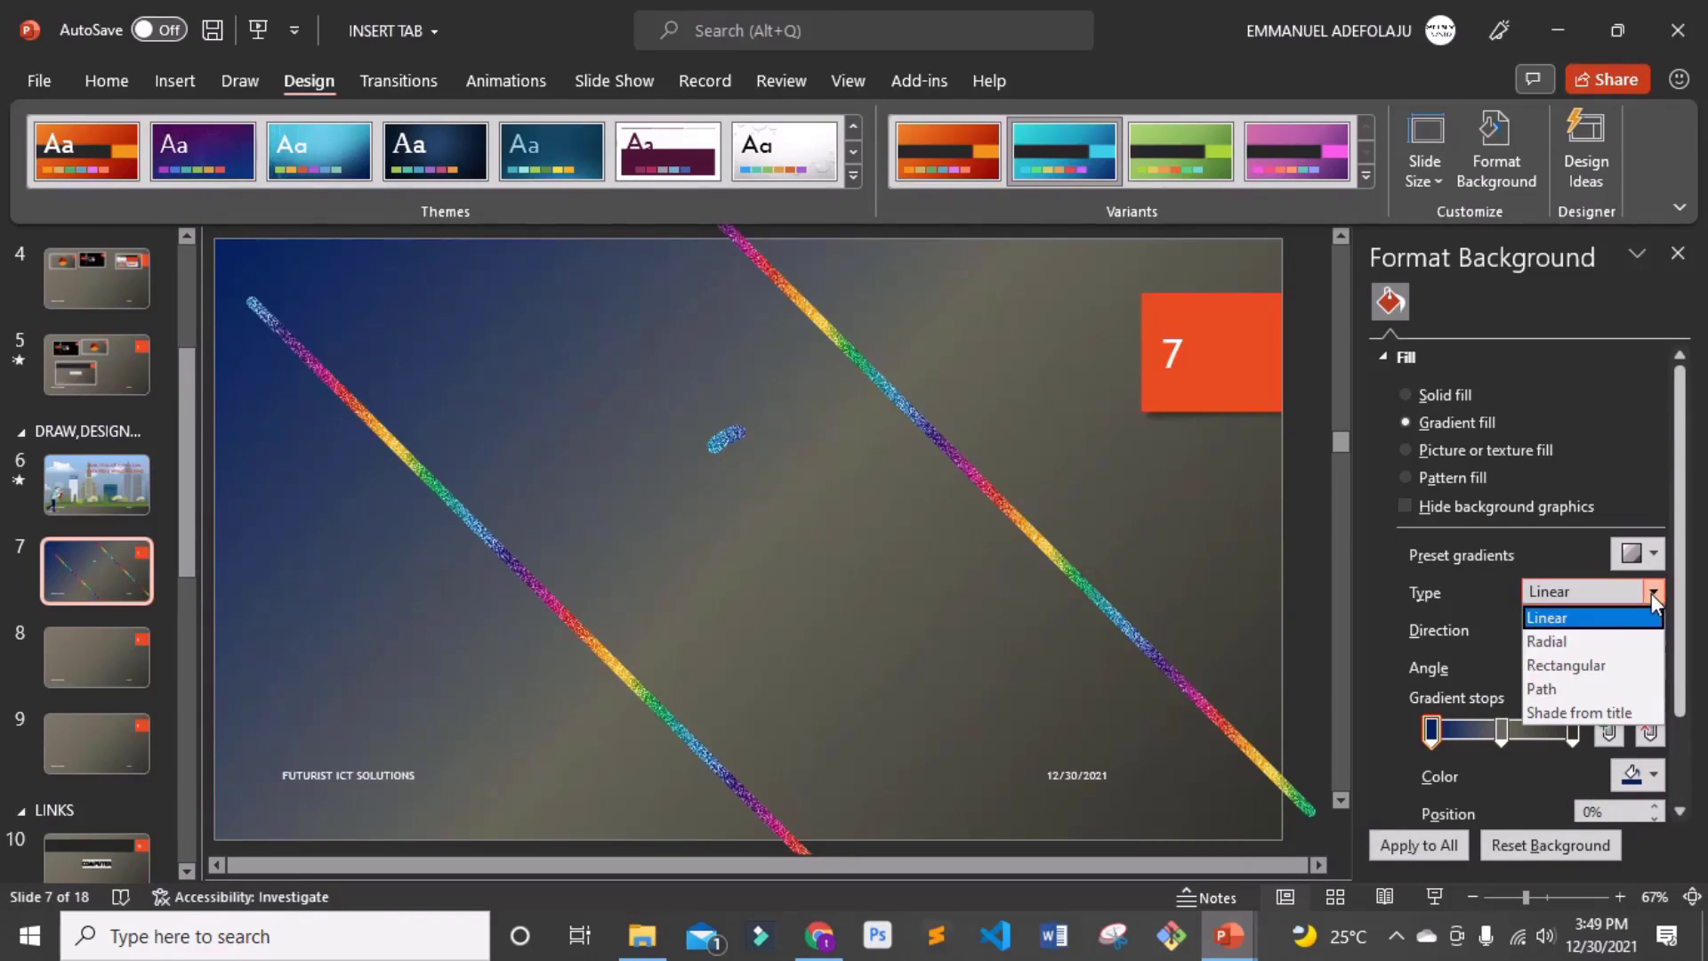
click(1588, 643)
click(1647, 590)
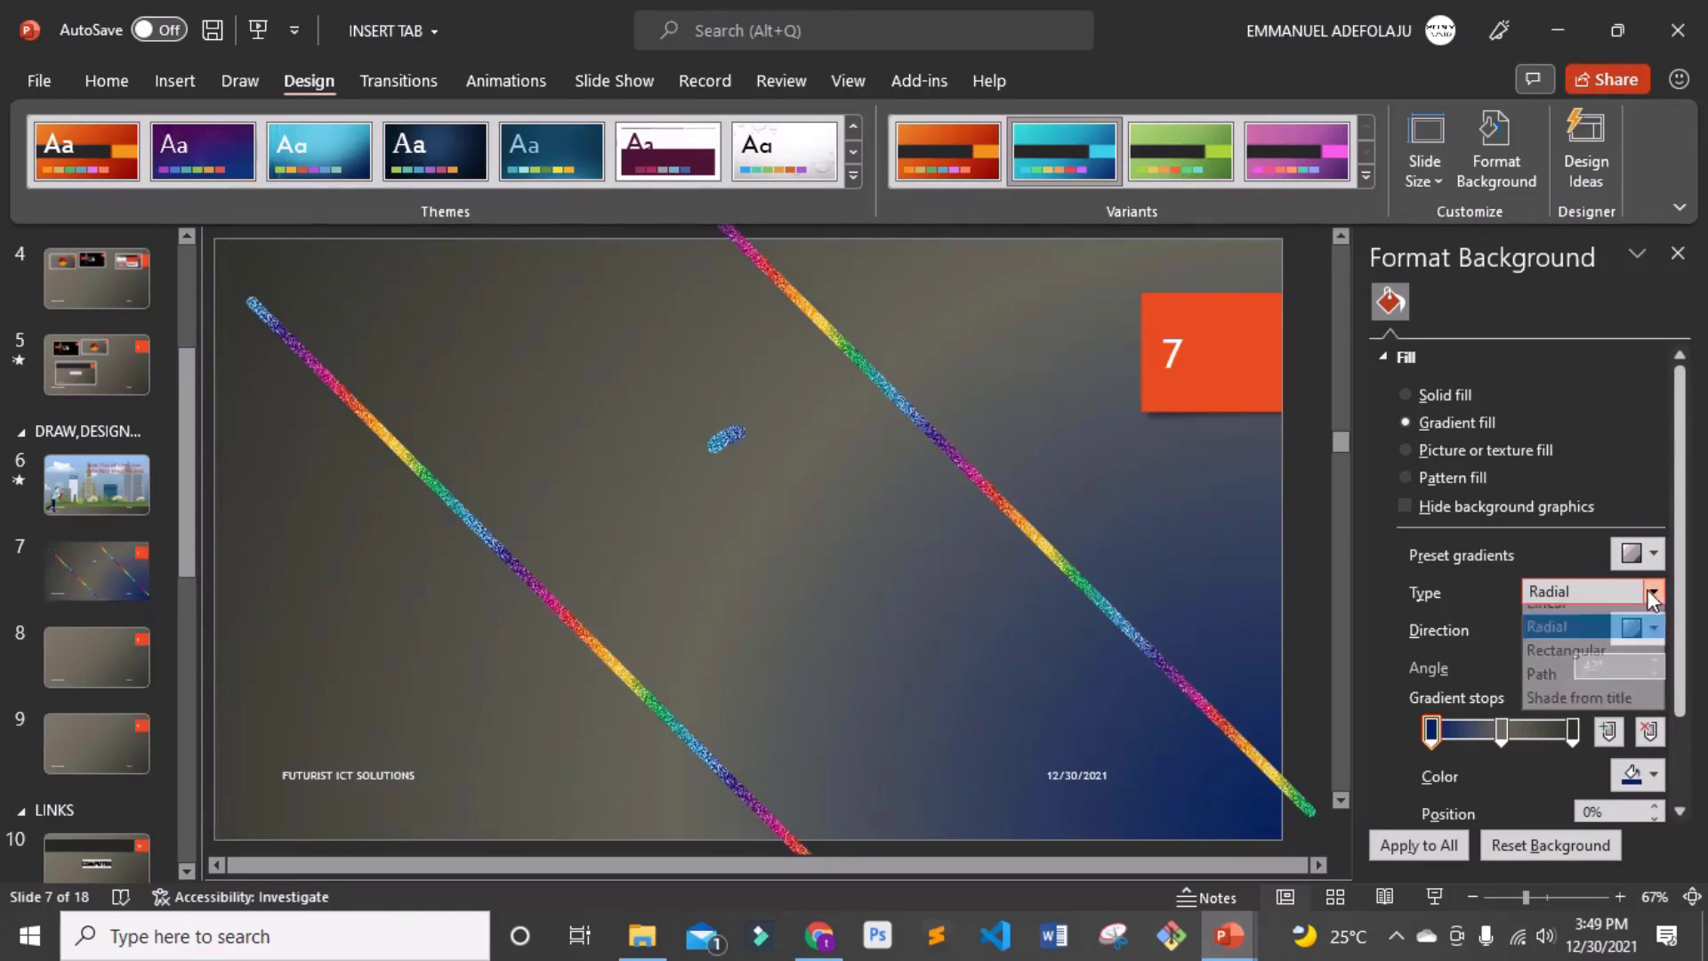
click(1591, 665)
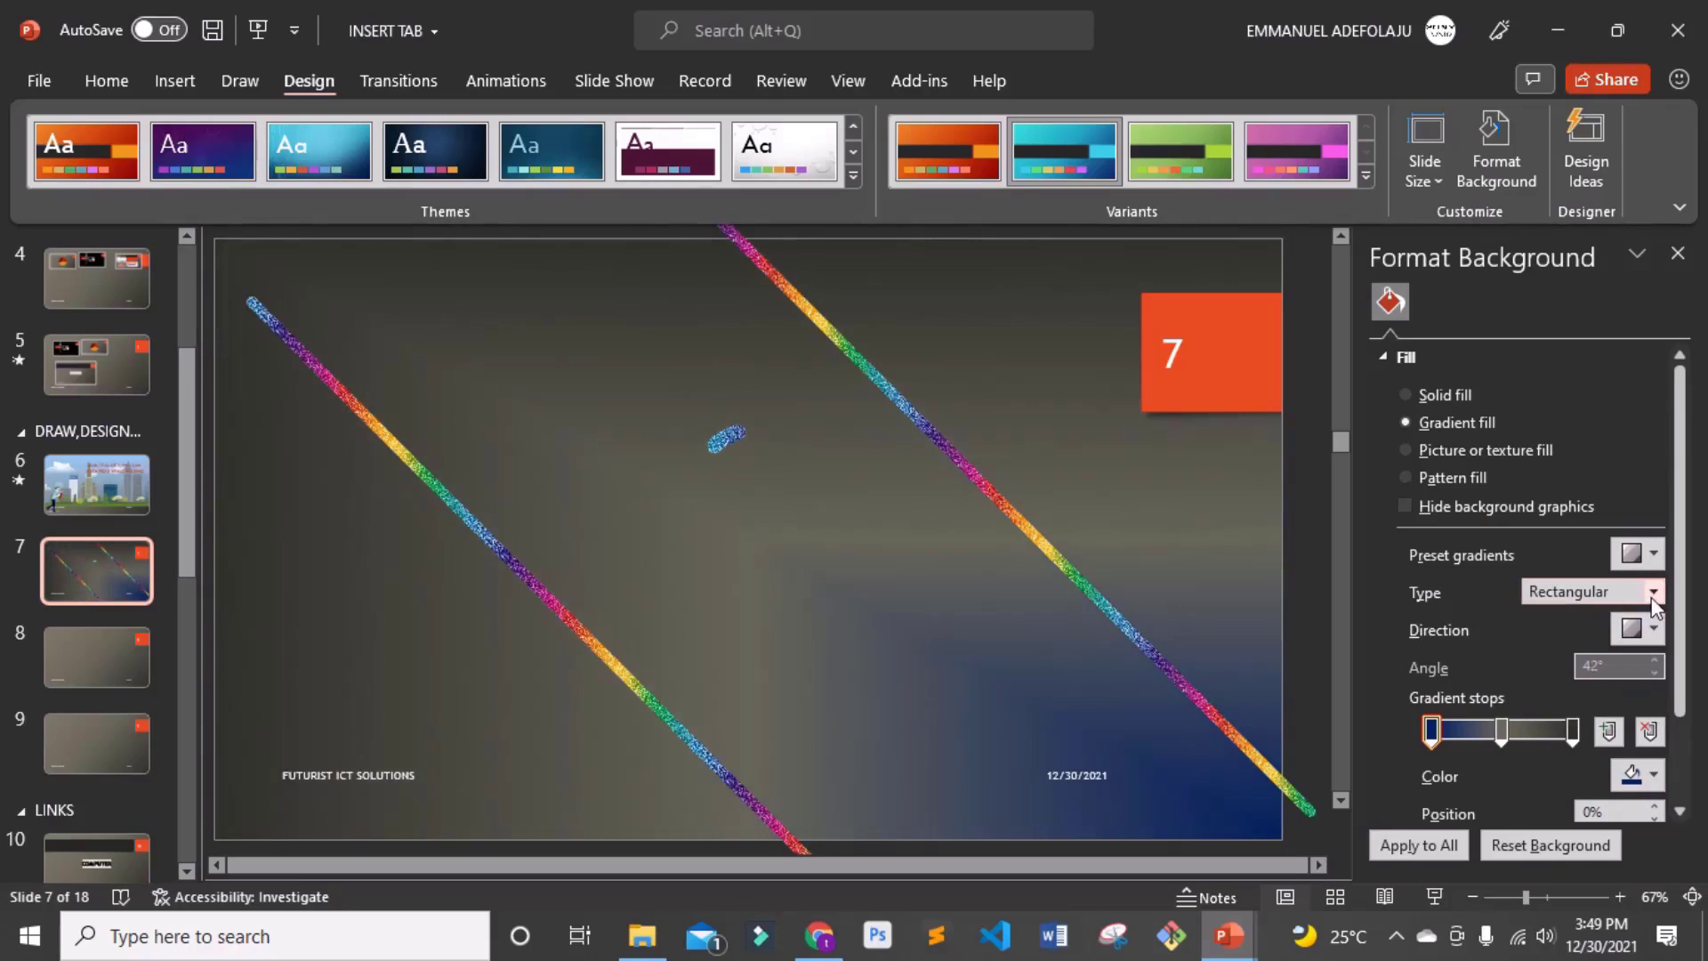
click(1651, 592)
click(1565, 692)
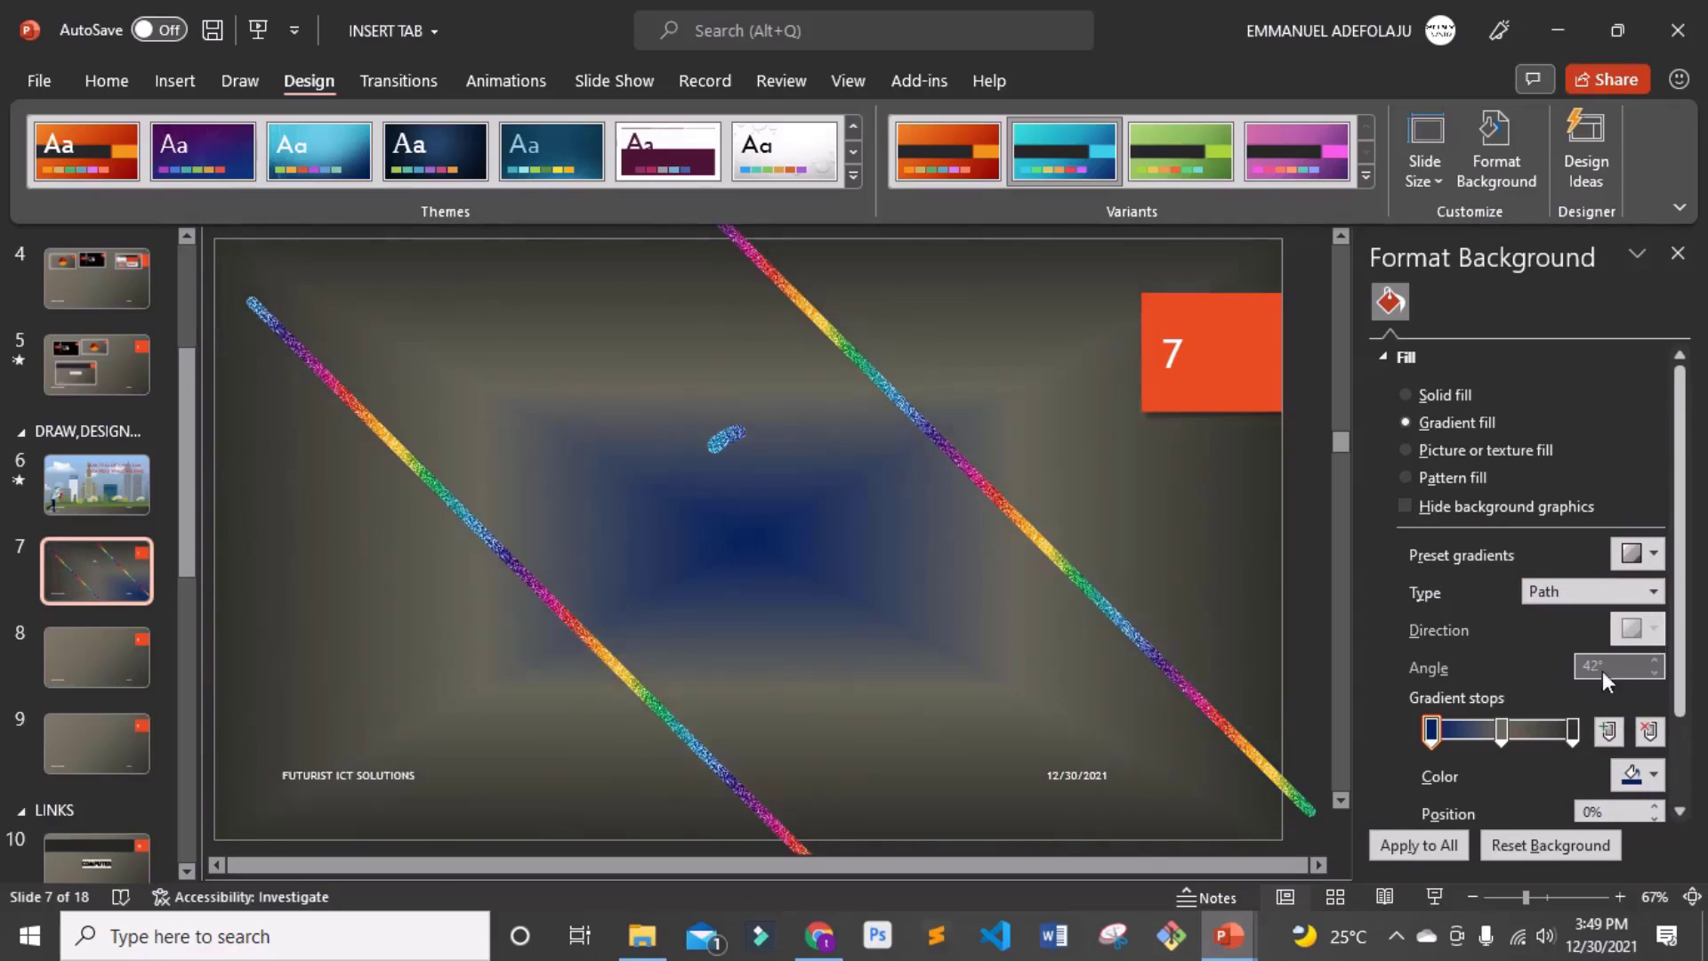
click(1664, 591)
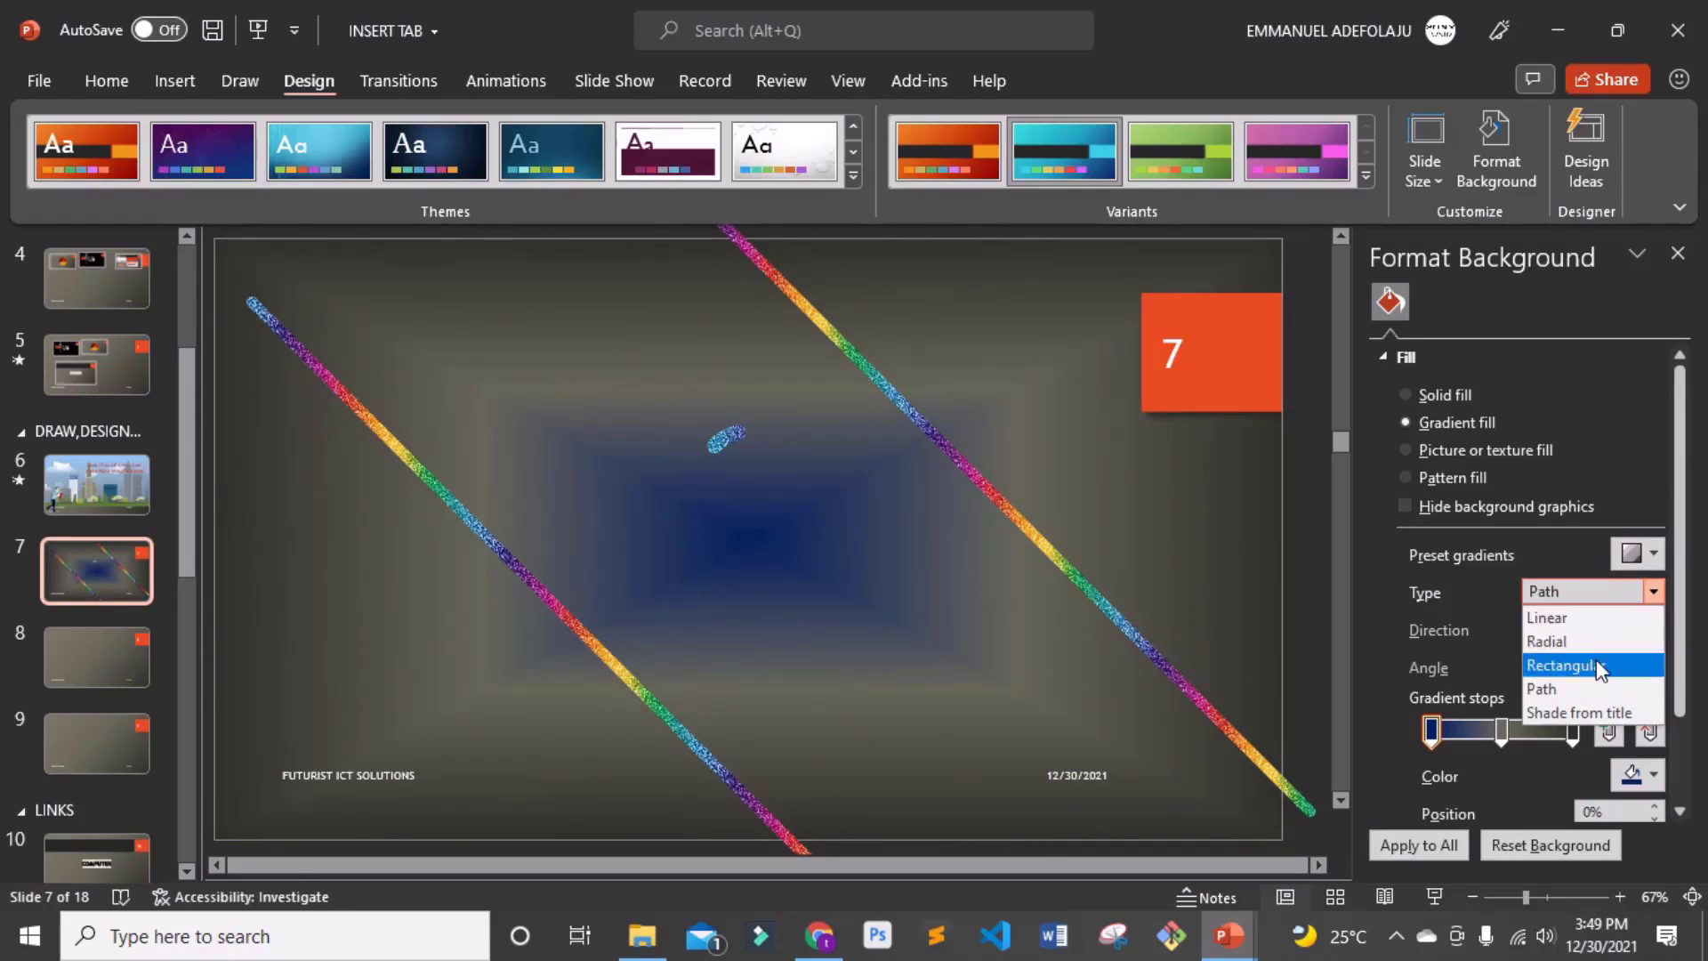
click(1594, 665)
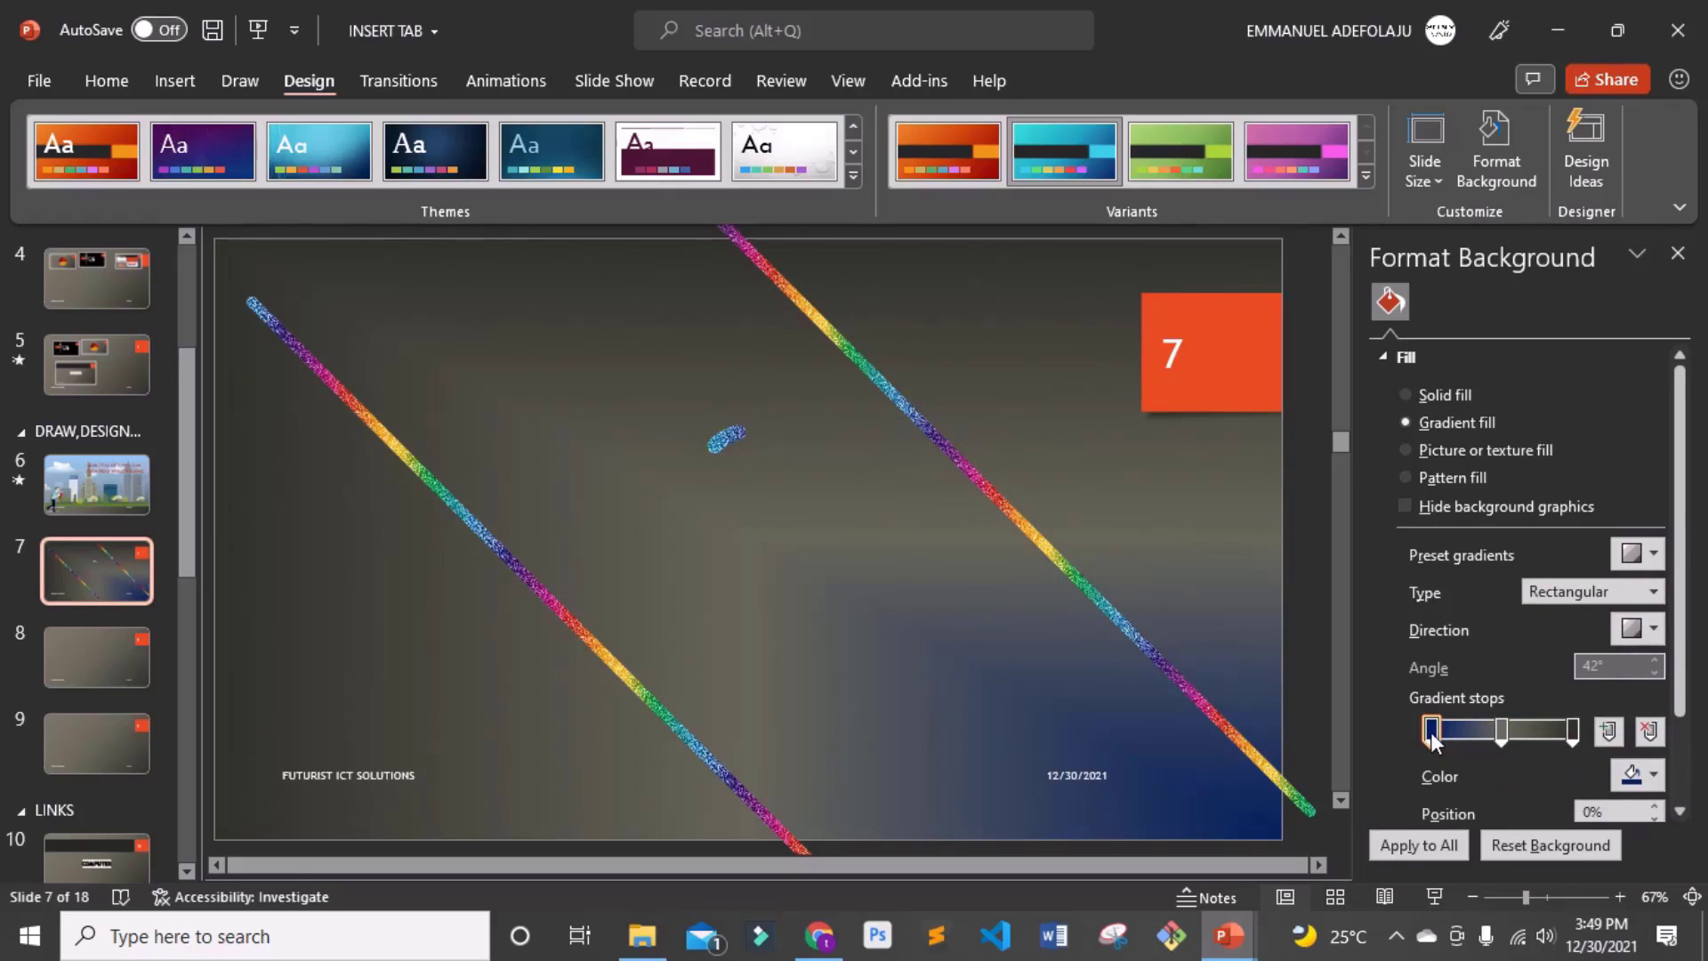
- Reposition the first two gradient stops, setting the middle one to 80%, and apply the background to all slides
drag(1430, 732, 1525, 733)
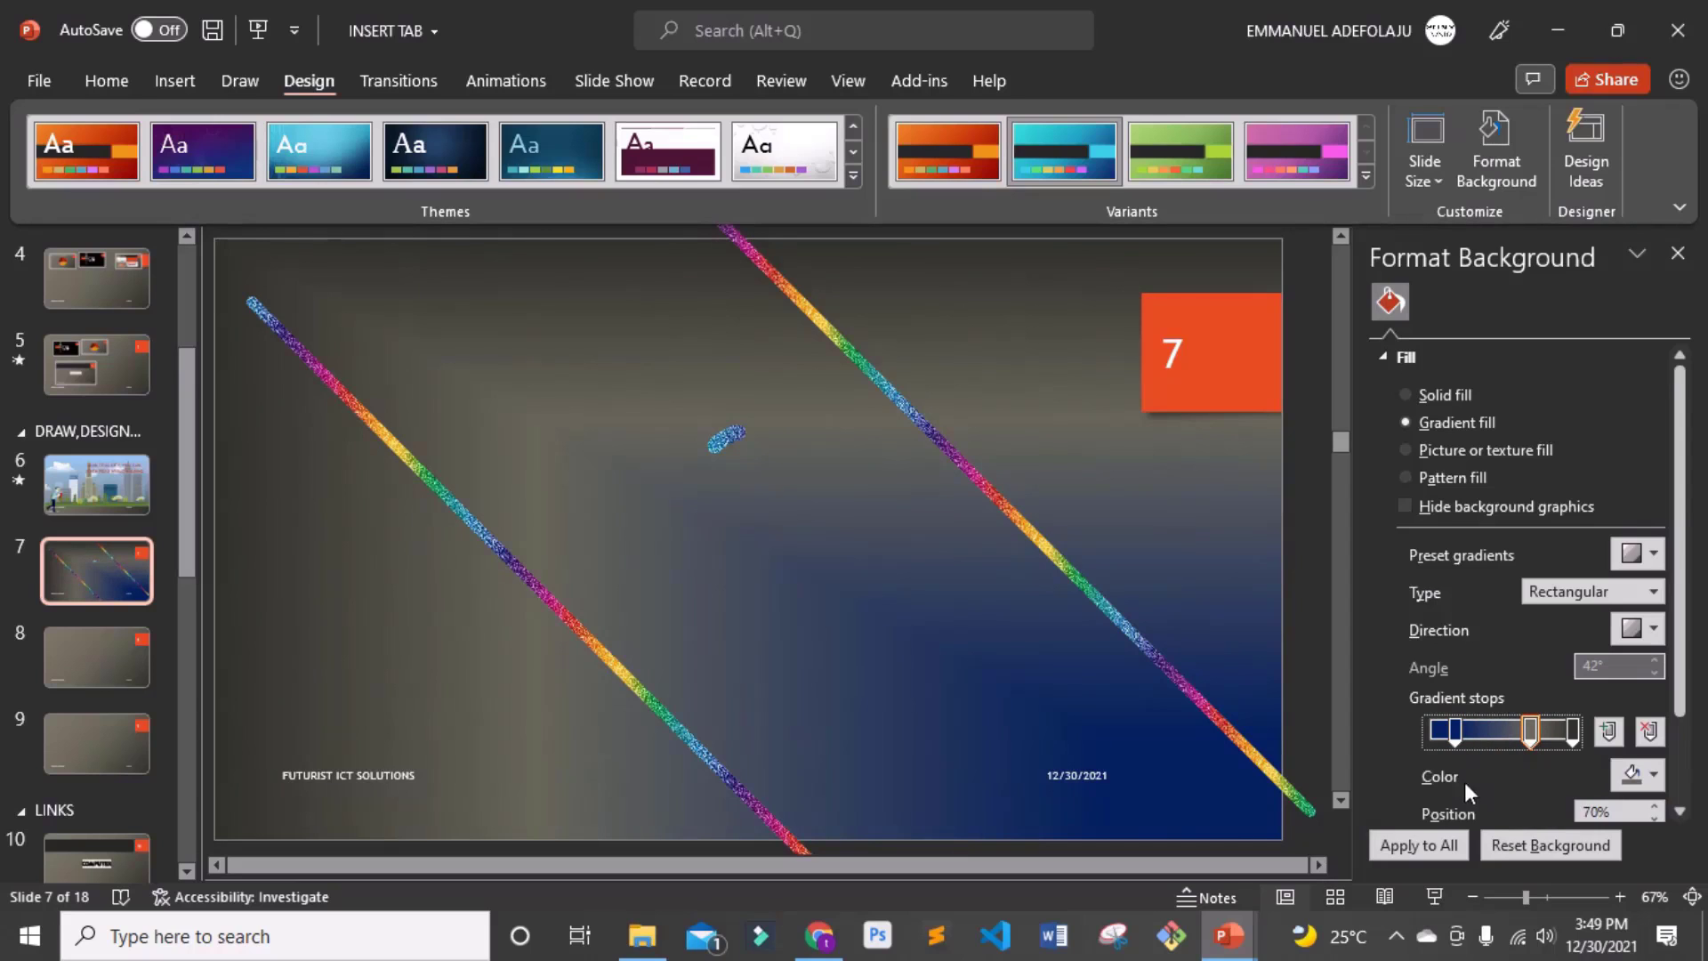
click(1656, 806)
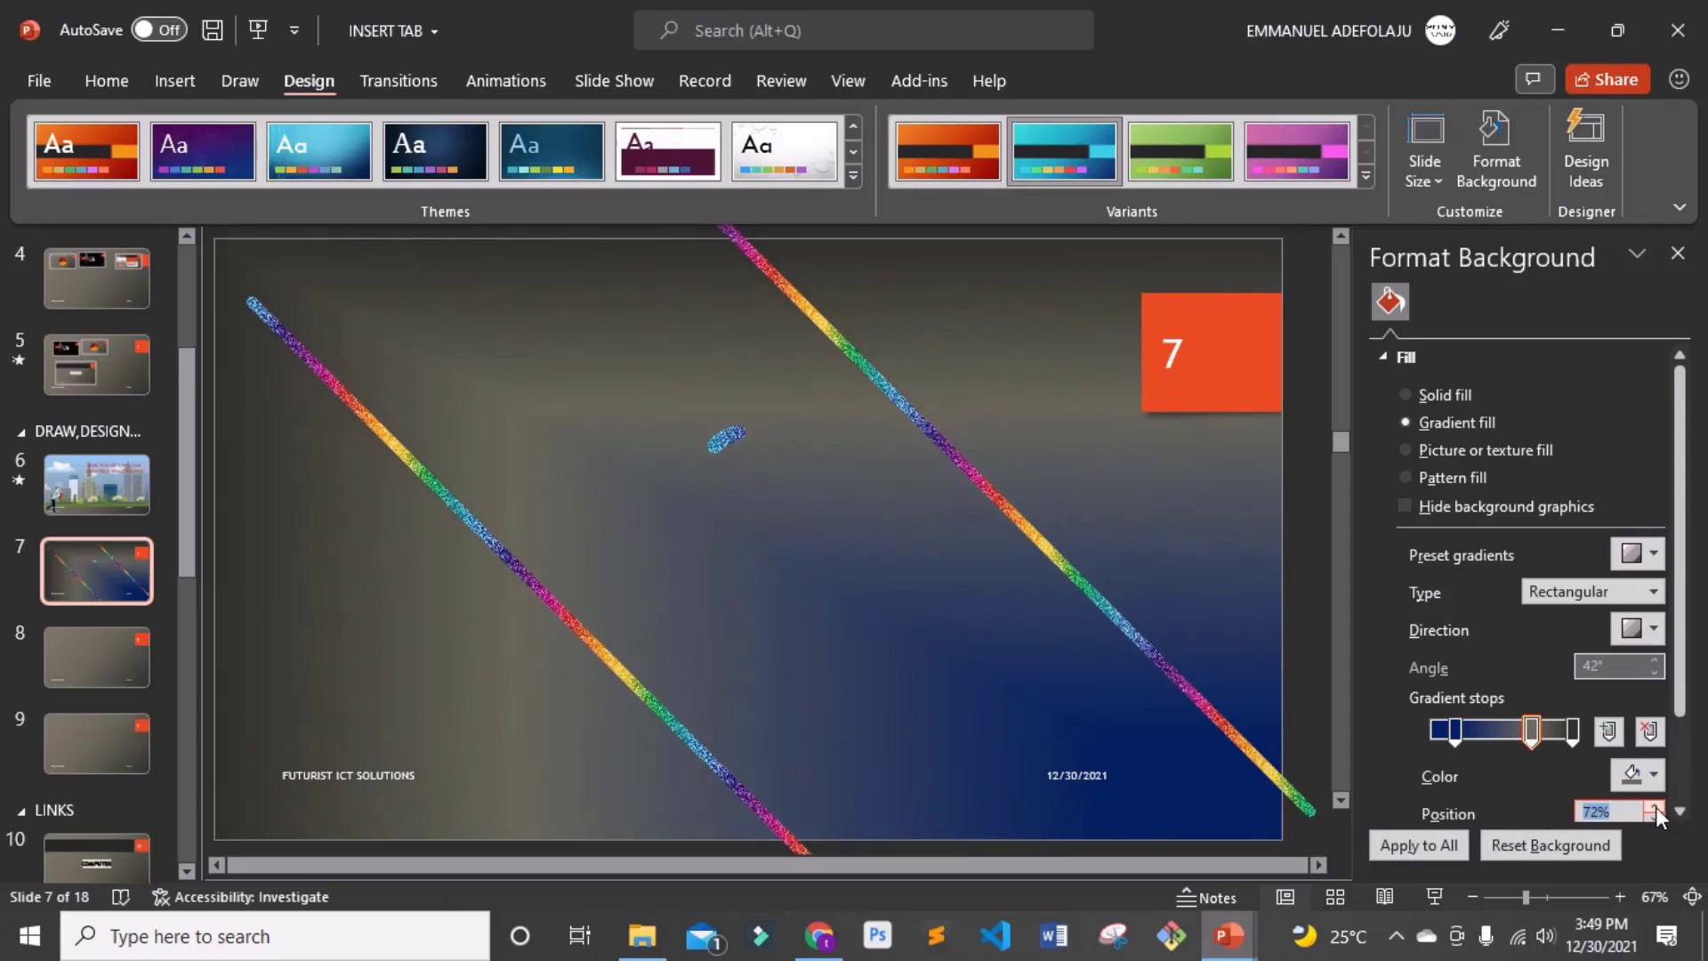
click(1657, 808)
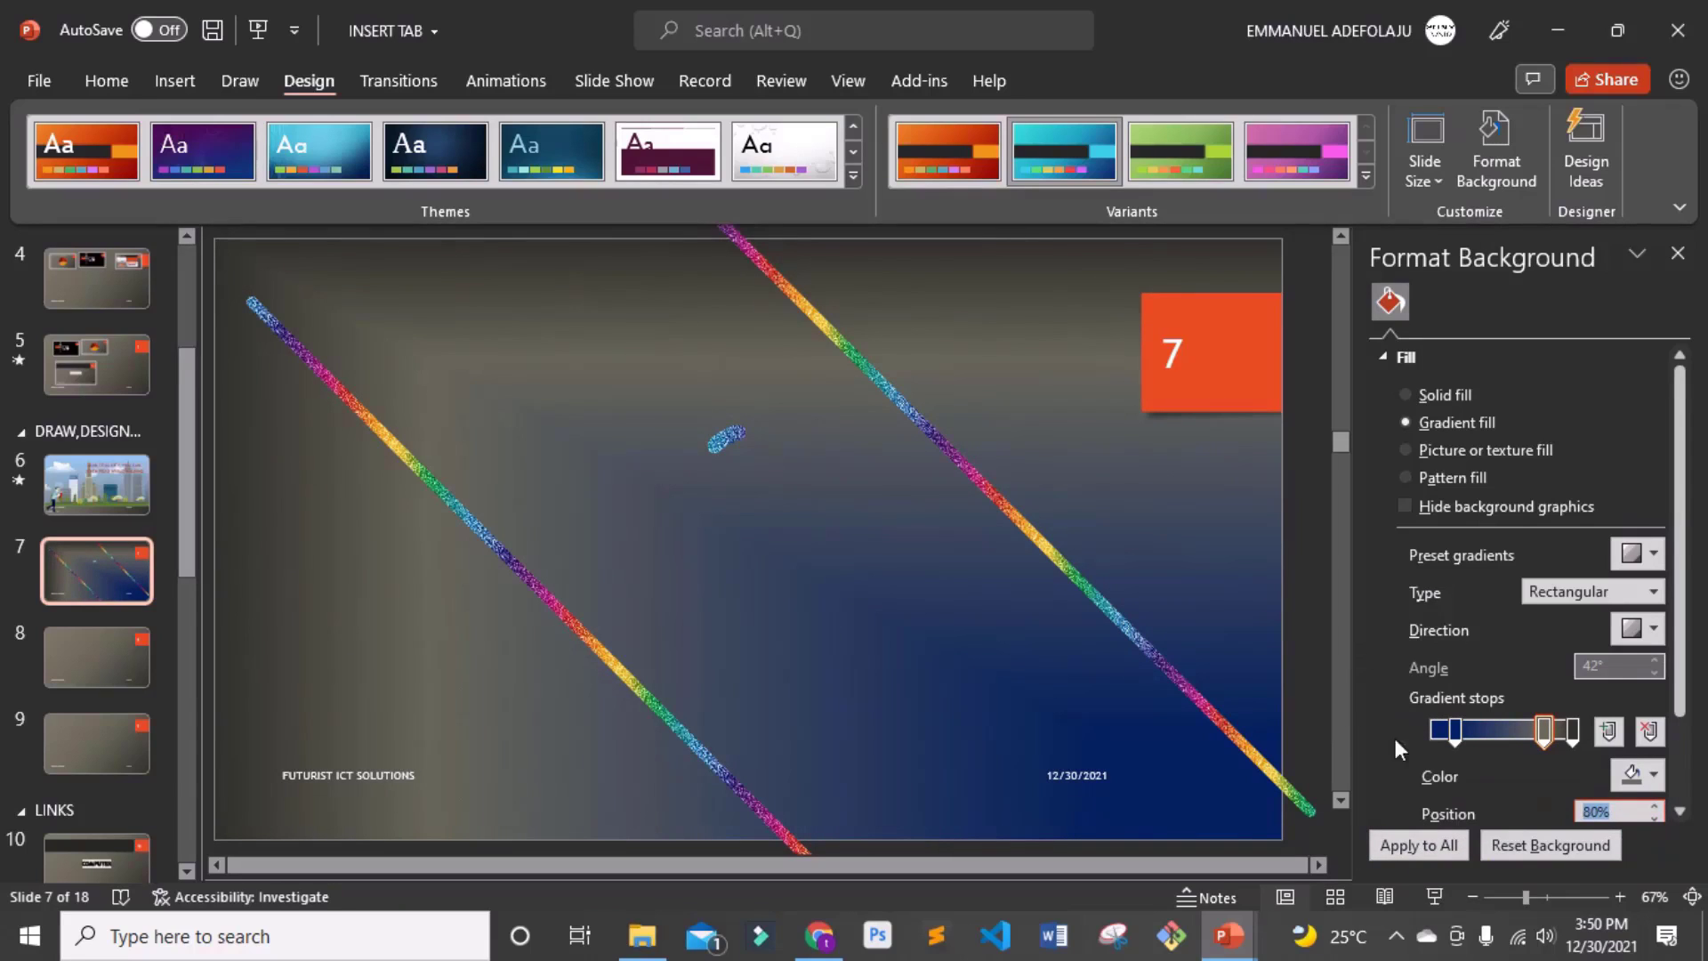
click(1402, 852)
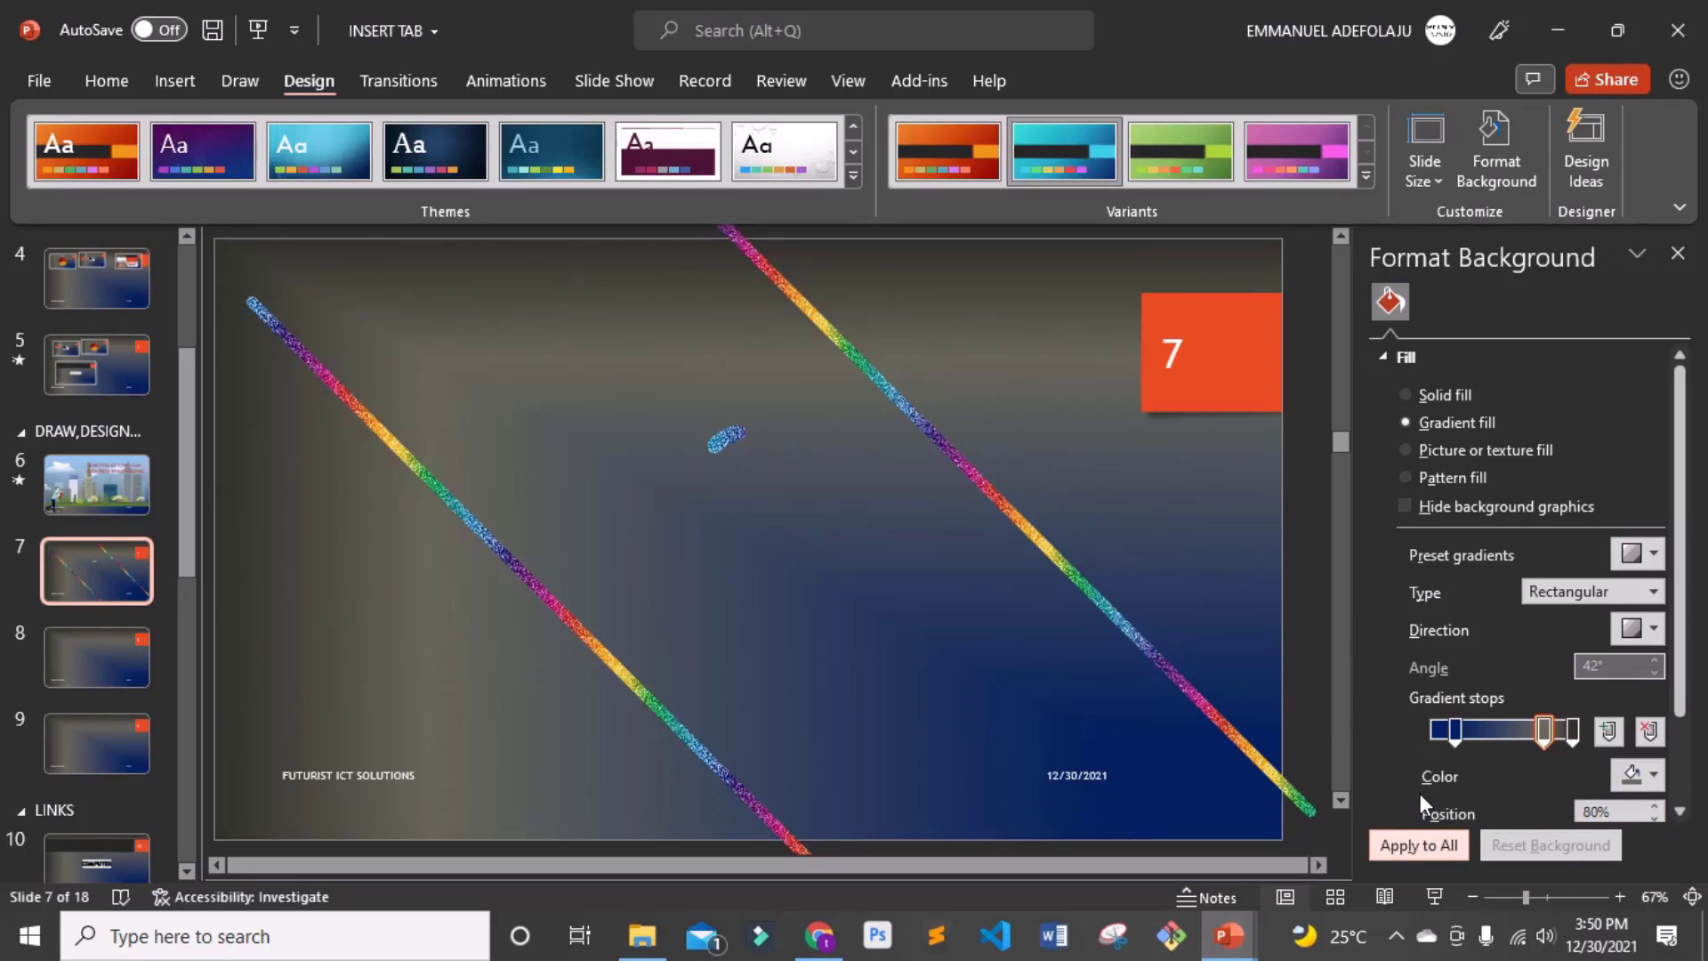
- Fill slide 7's background with the light brown oak wood texture and apply it to all slides
click(1411, 452)
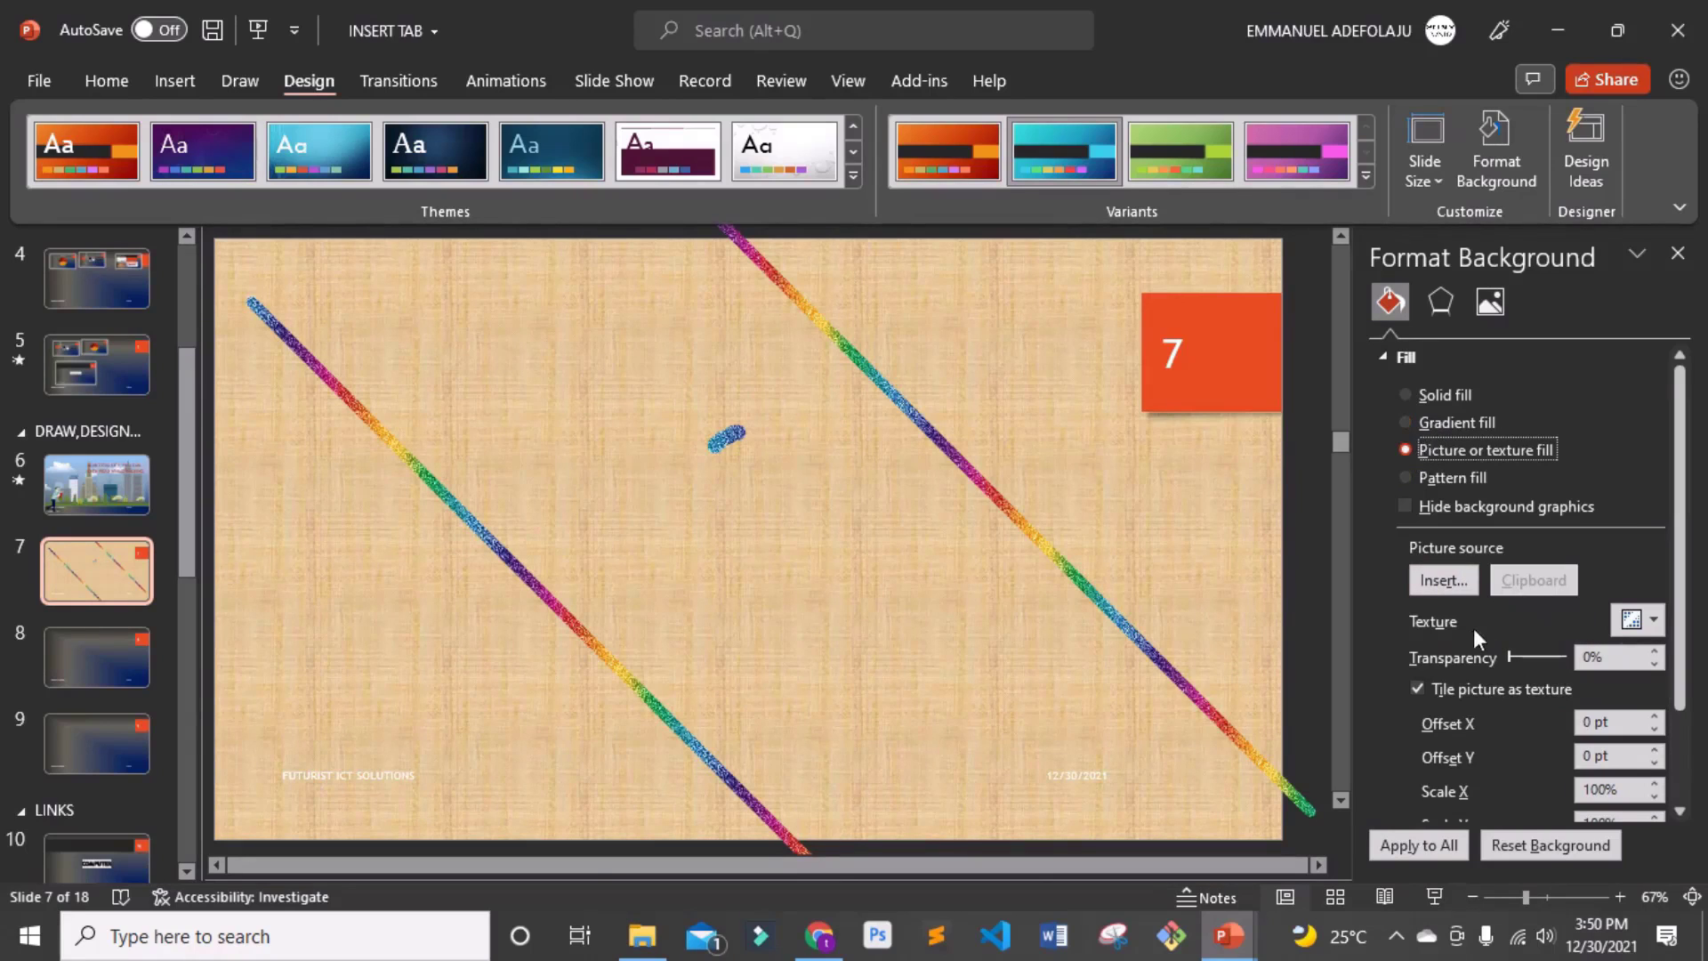
click(1655, 624)
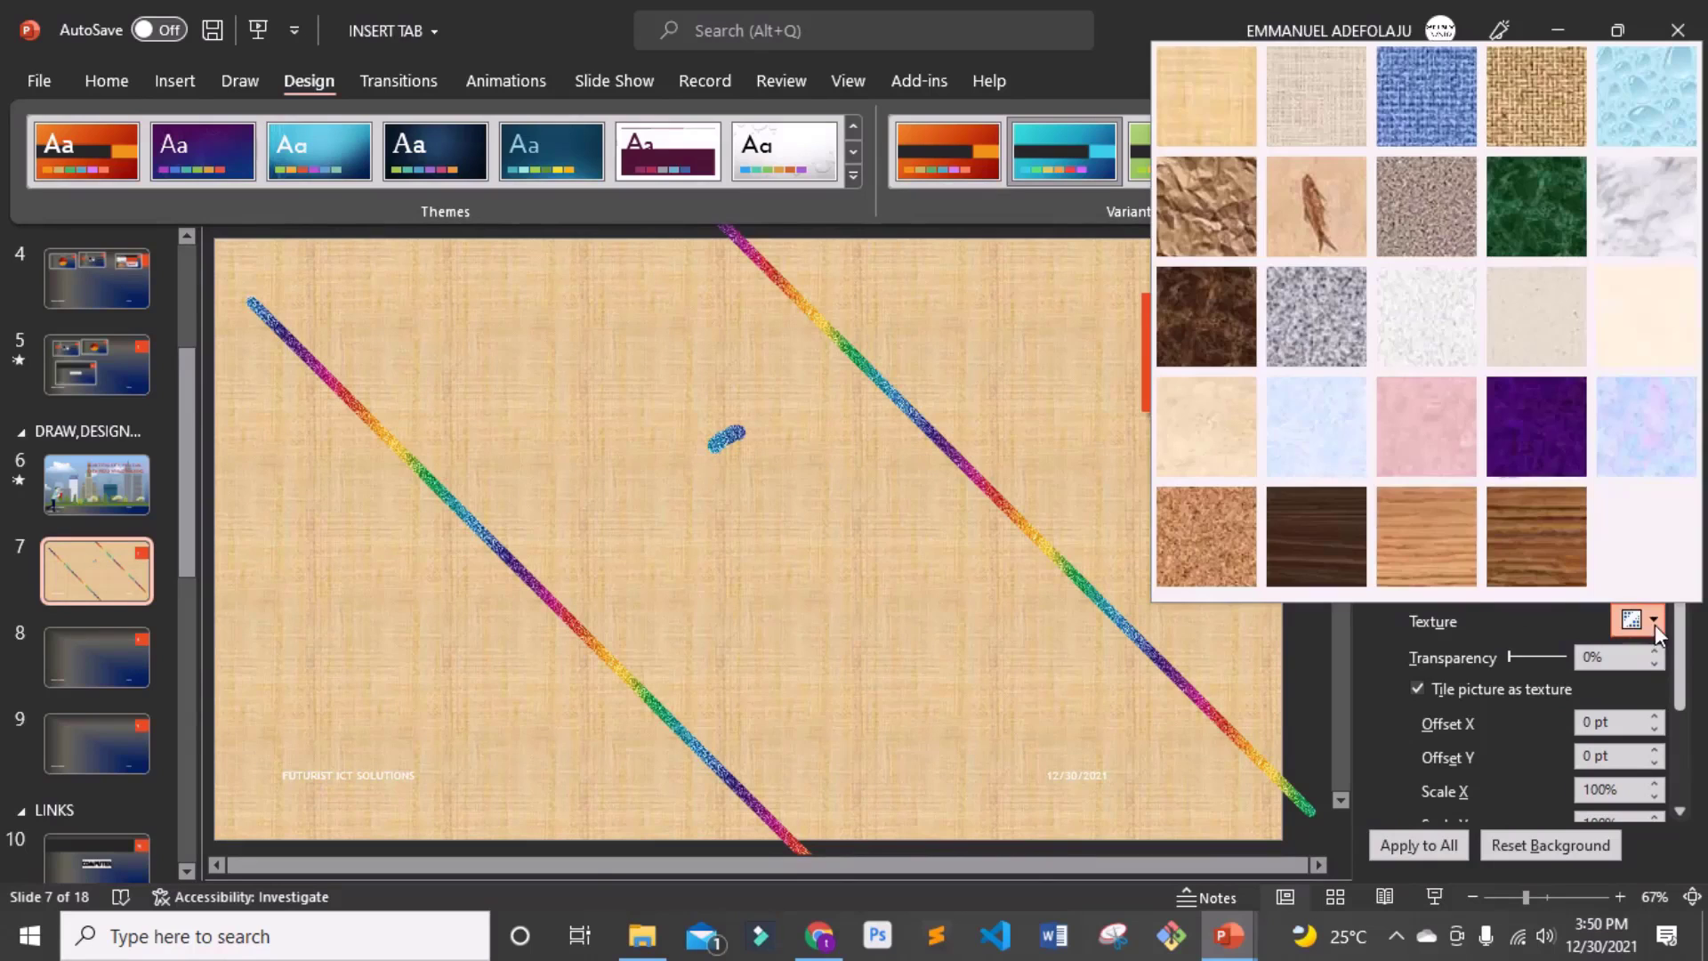
click(1445, 542)
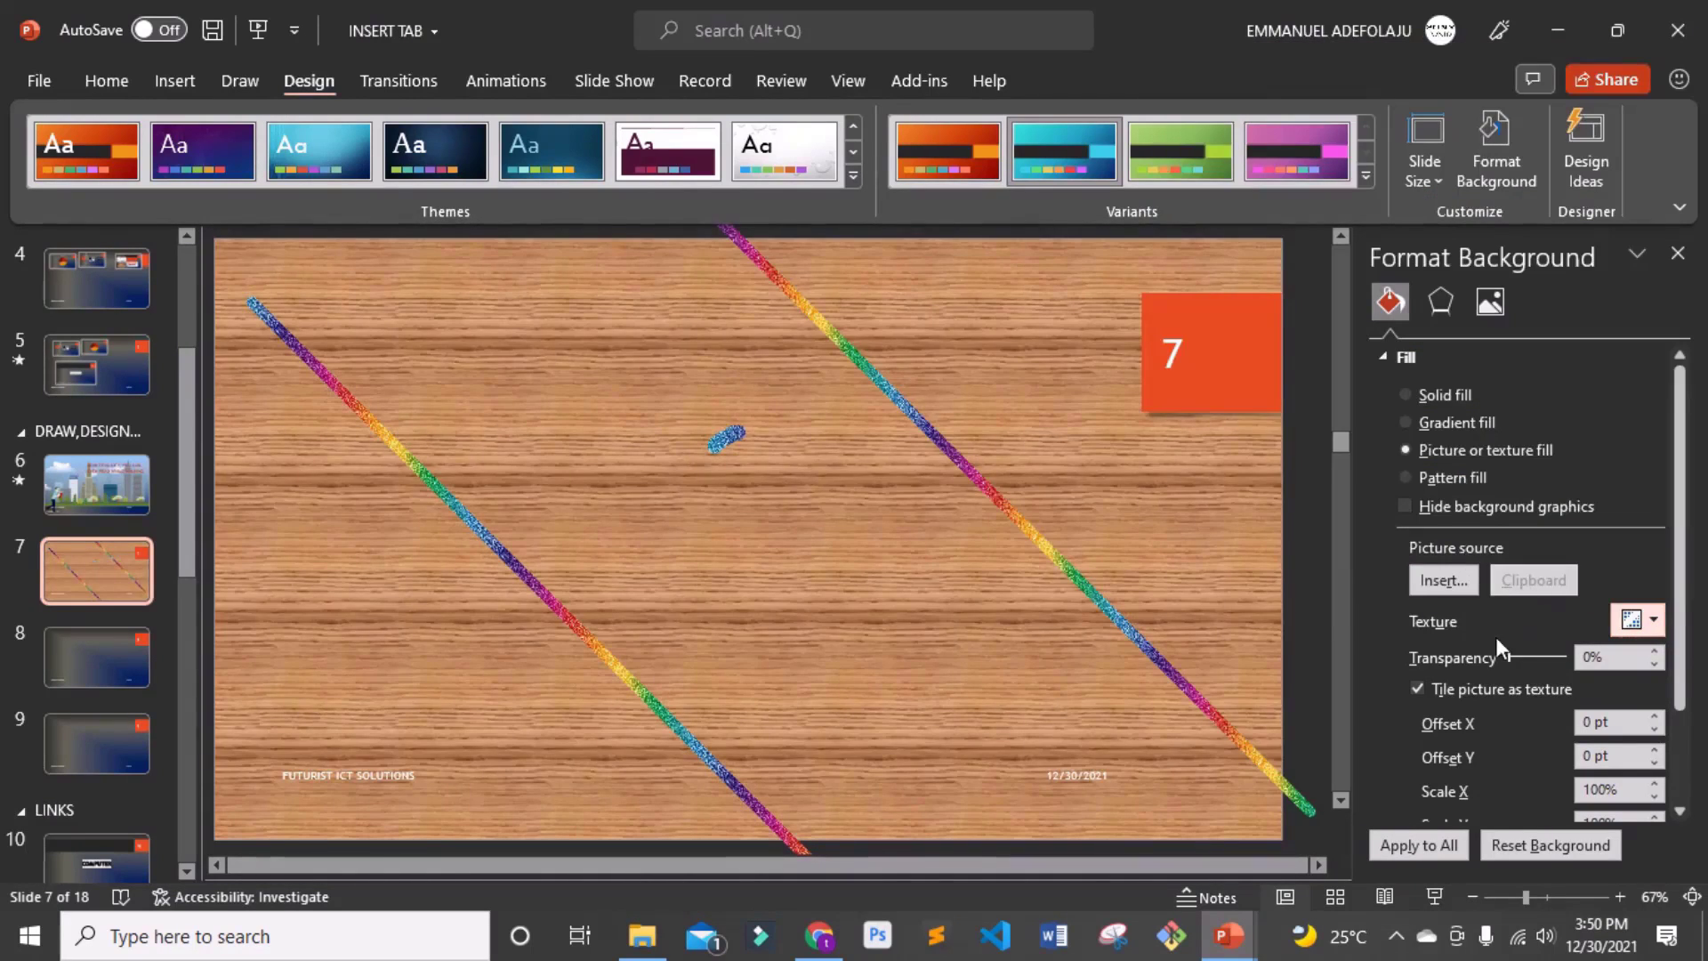
click(1418, 845)
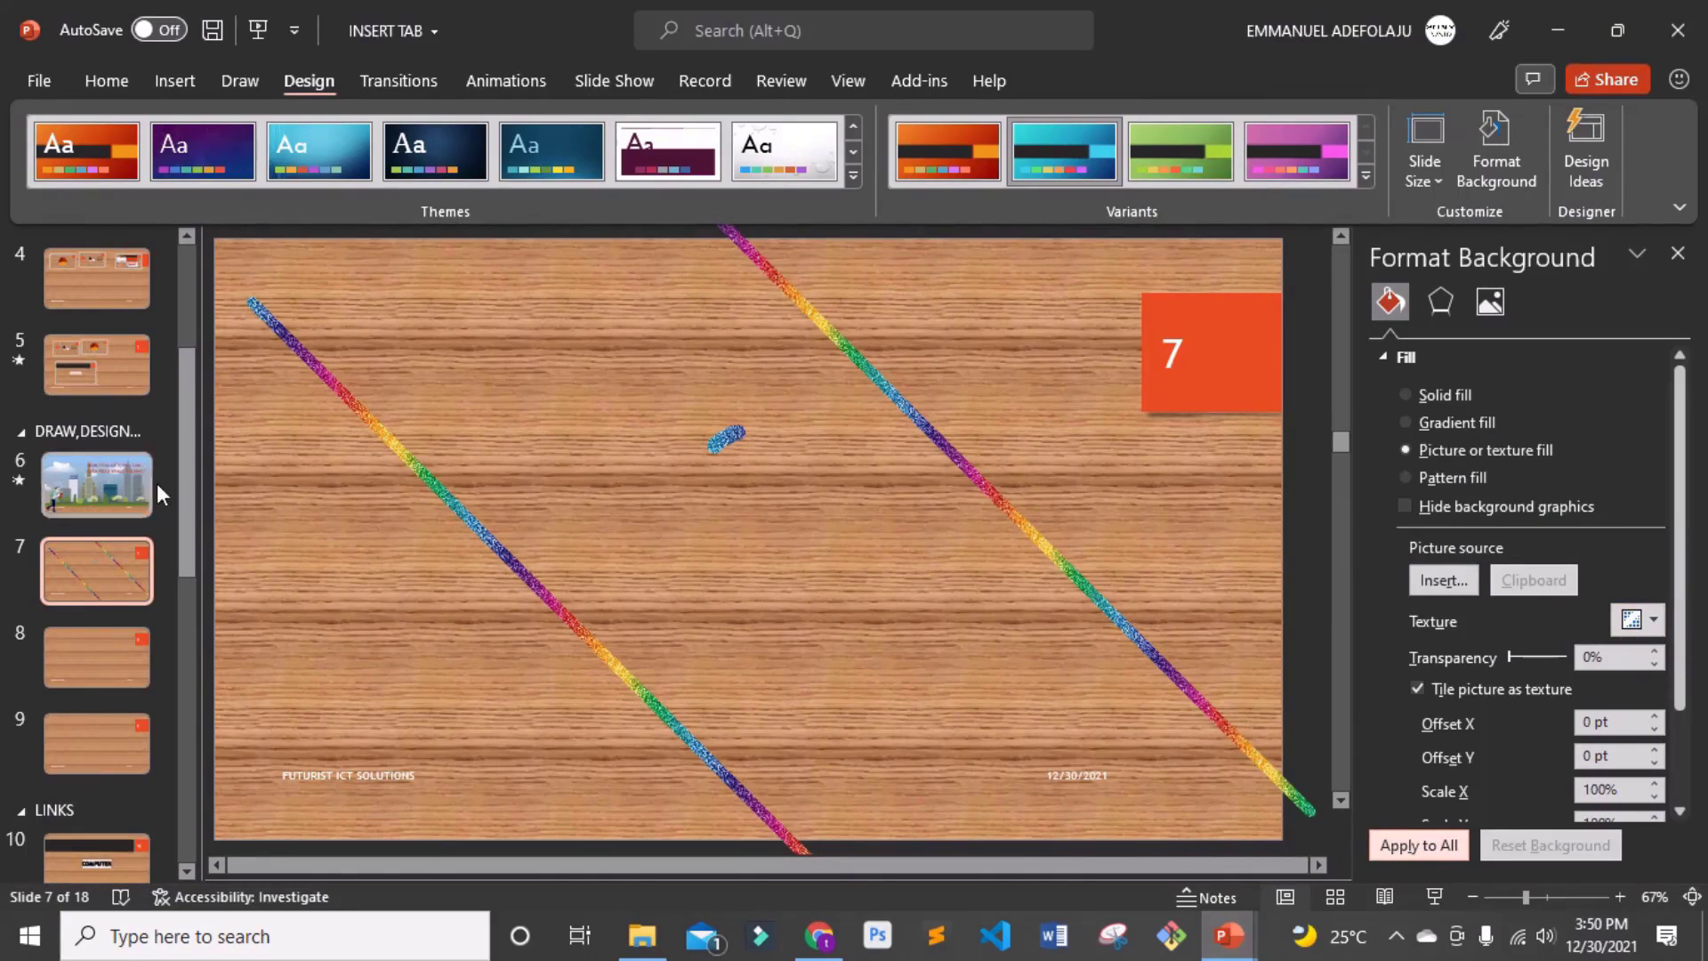
drag(184, 456, 179, 256)
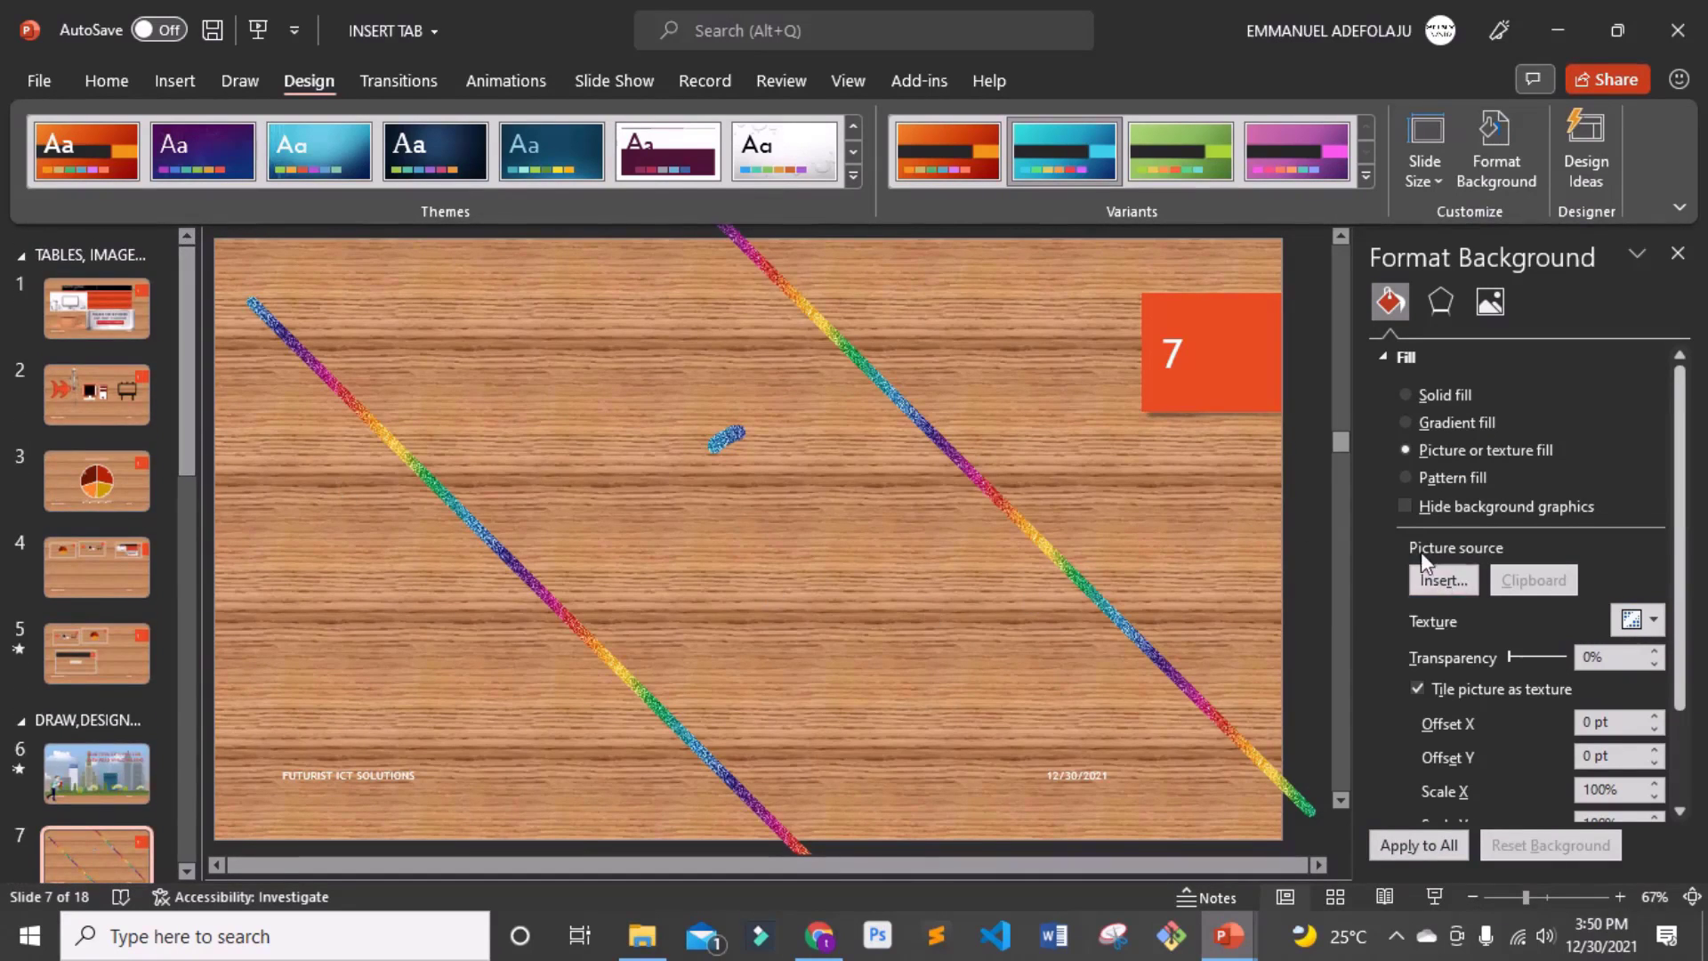
- Fill slide 7's background with the coffee cup picture "download" from the WEB DEV folder, and try hiding the background graphics
click(1427, 585)
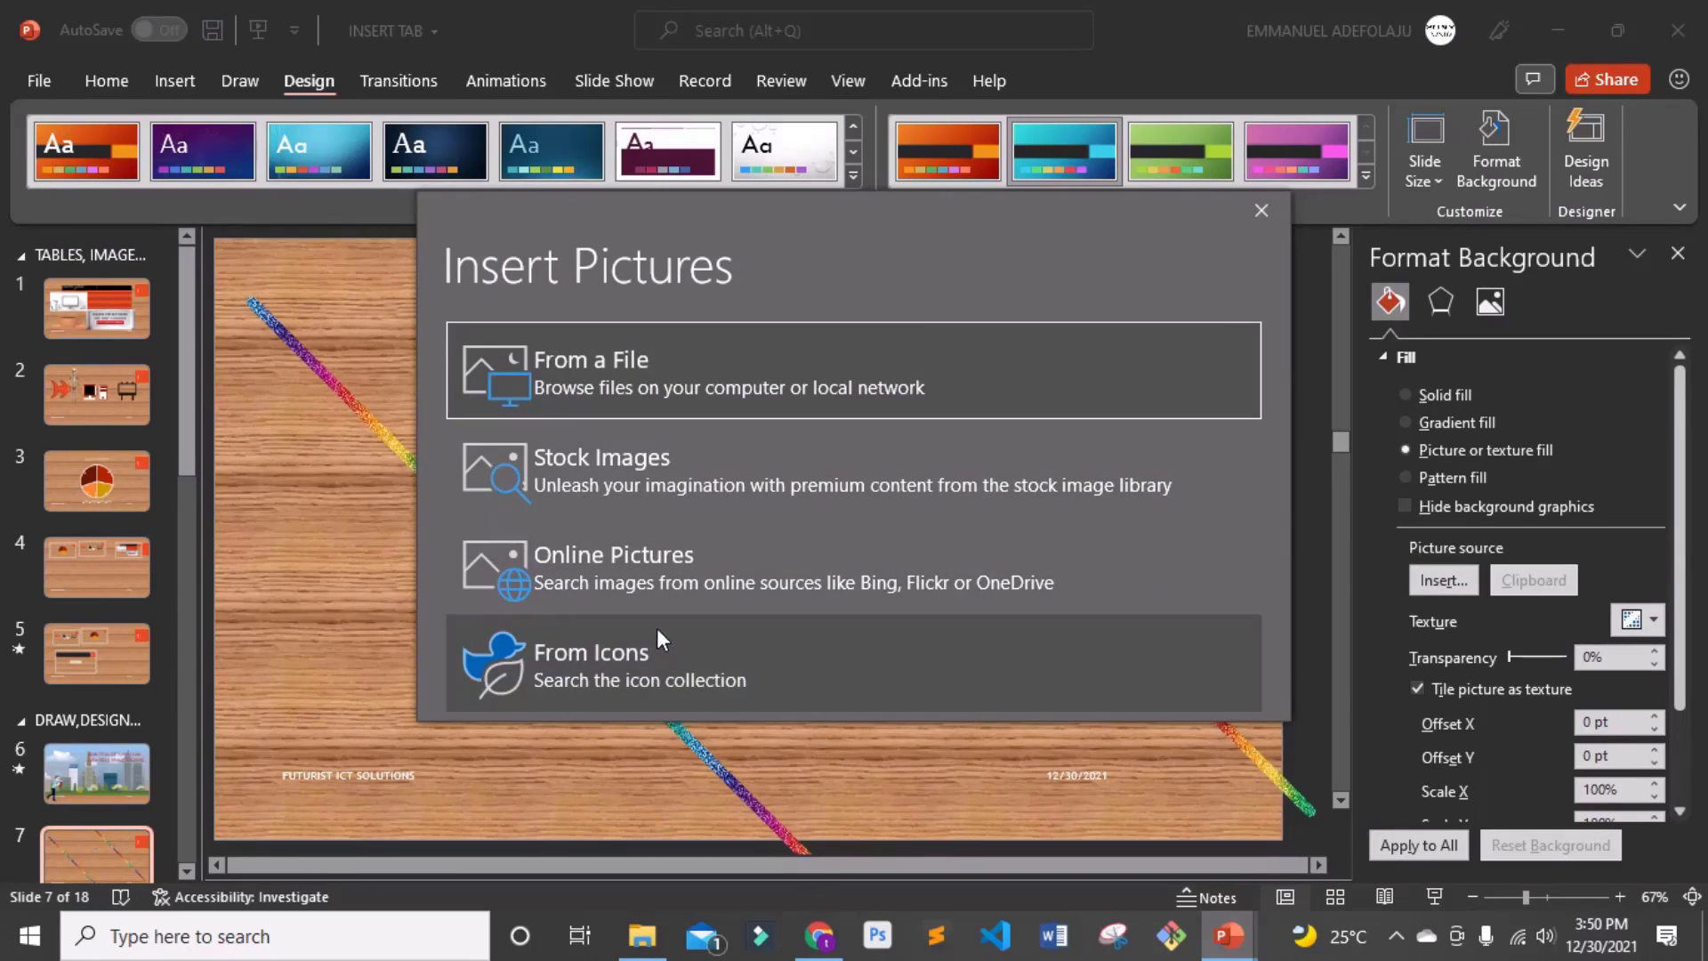
click(586, 365)
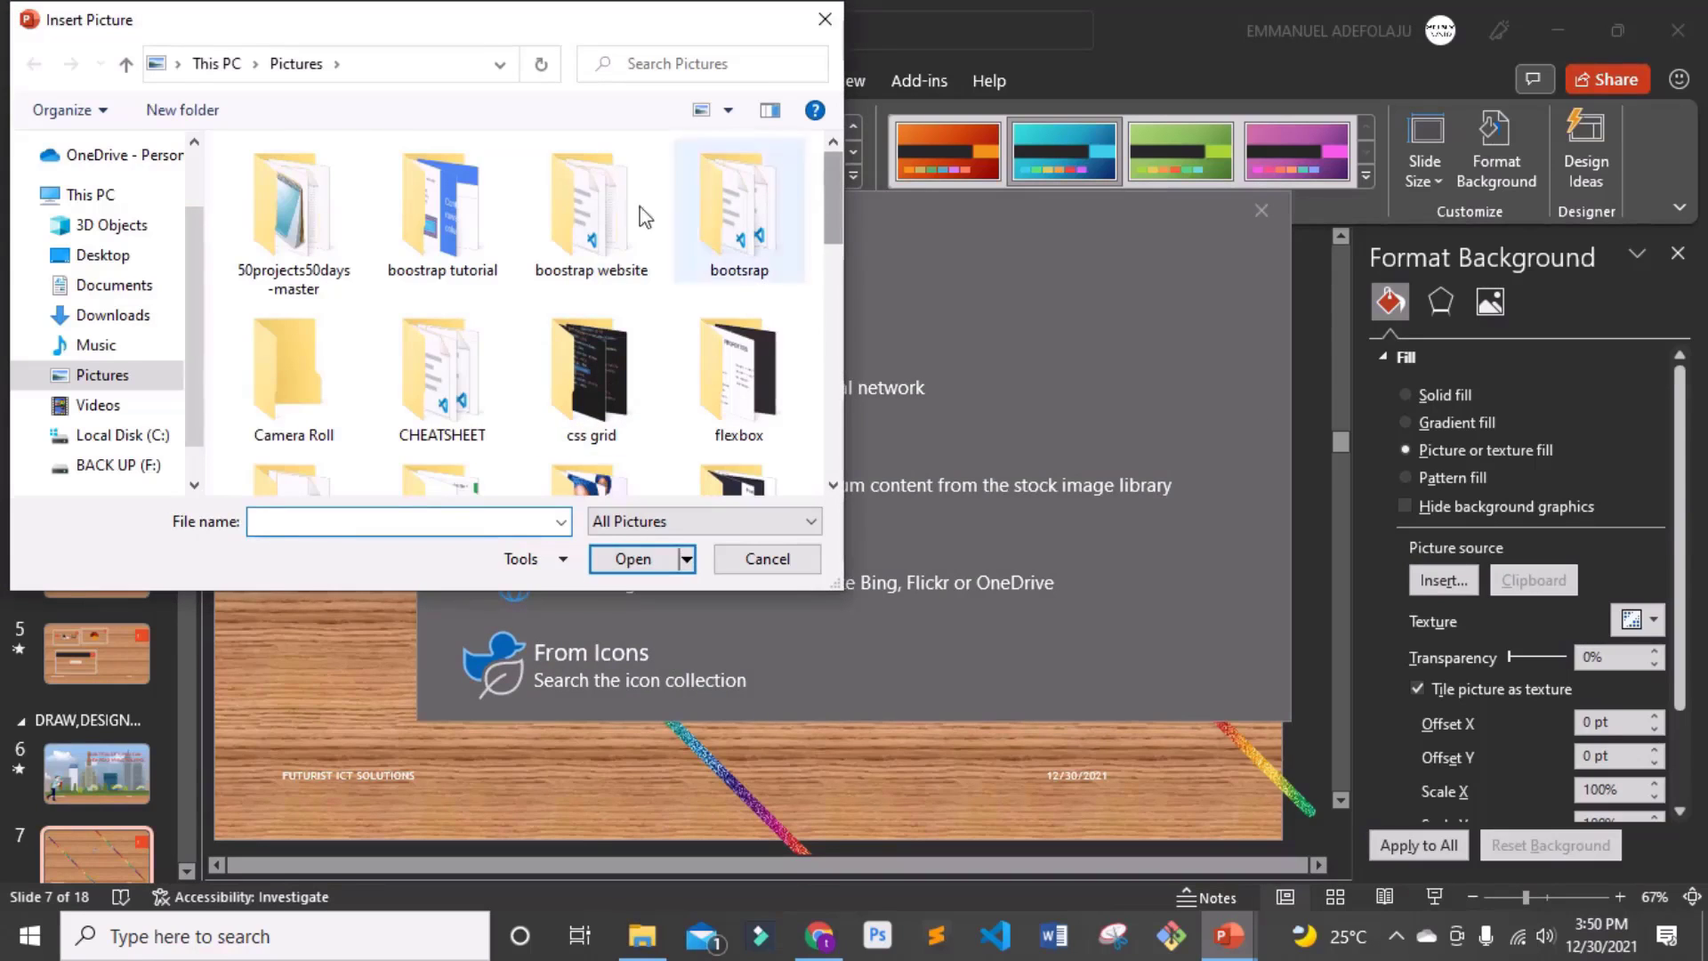
click(96, 374)
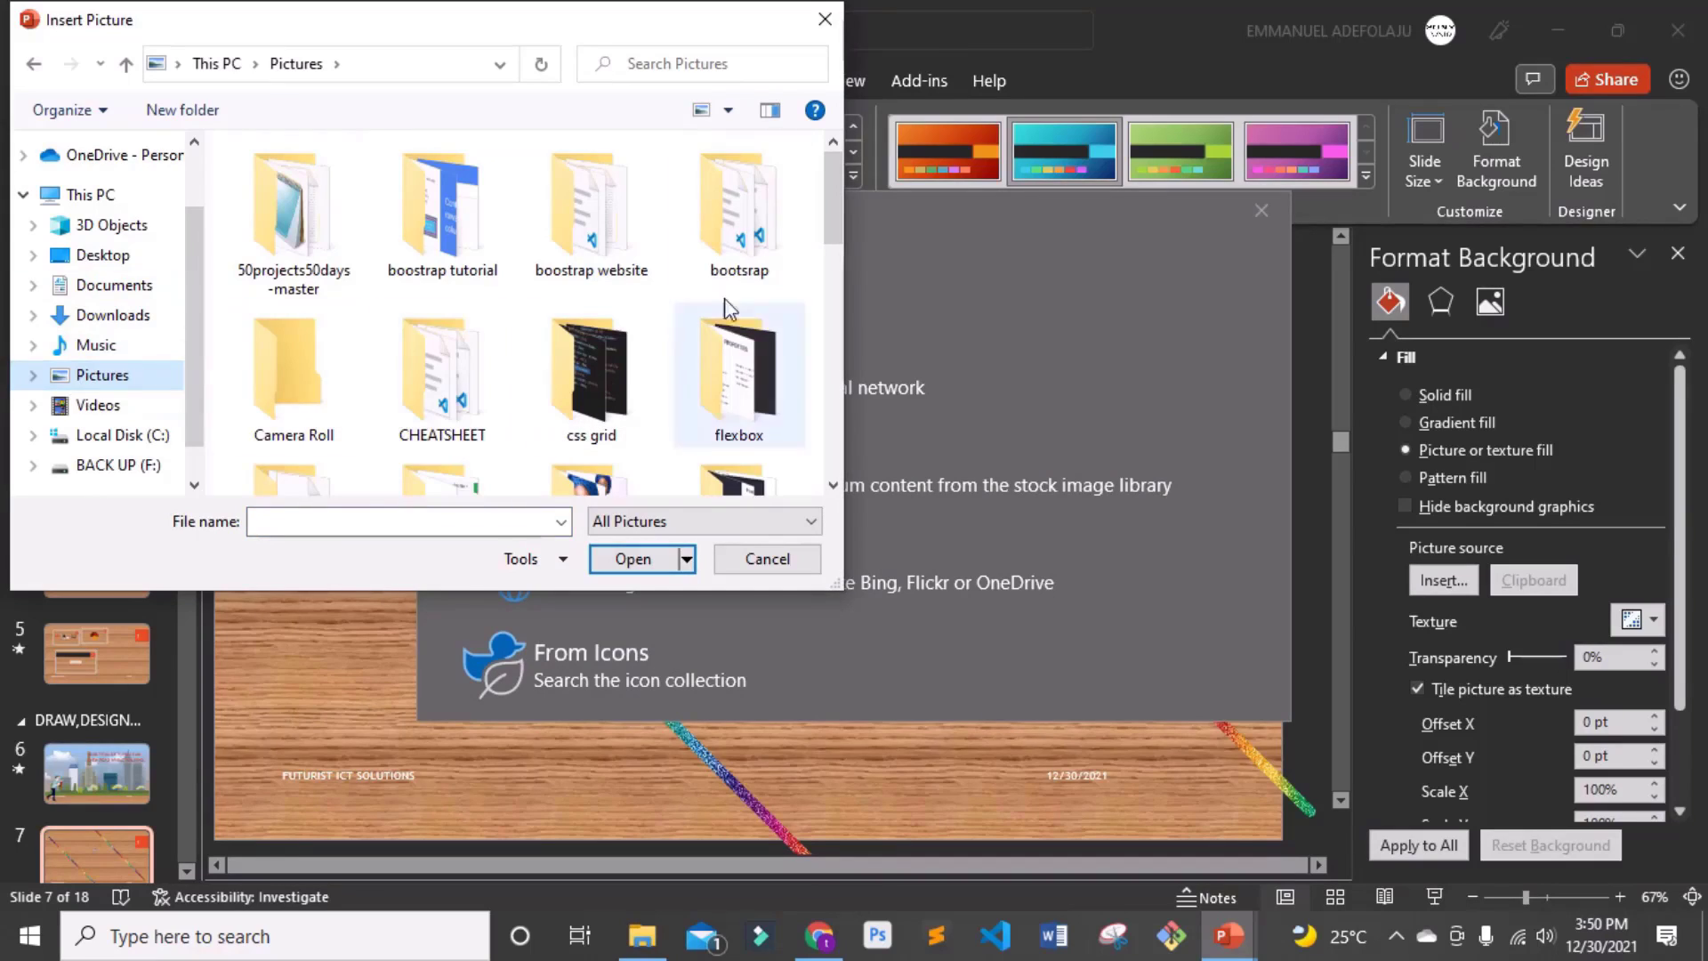
scroll(826, 302, down, 8)
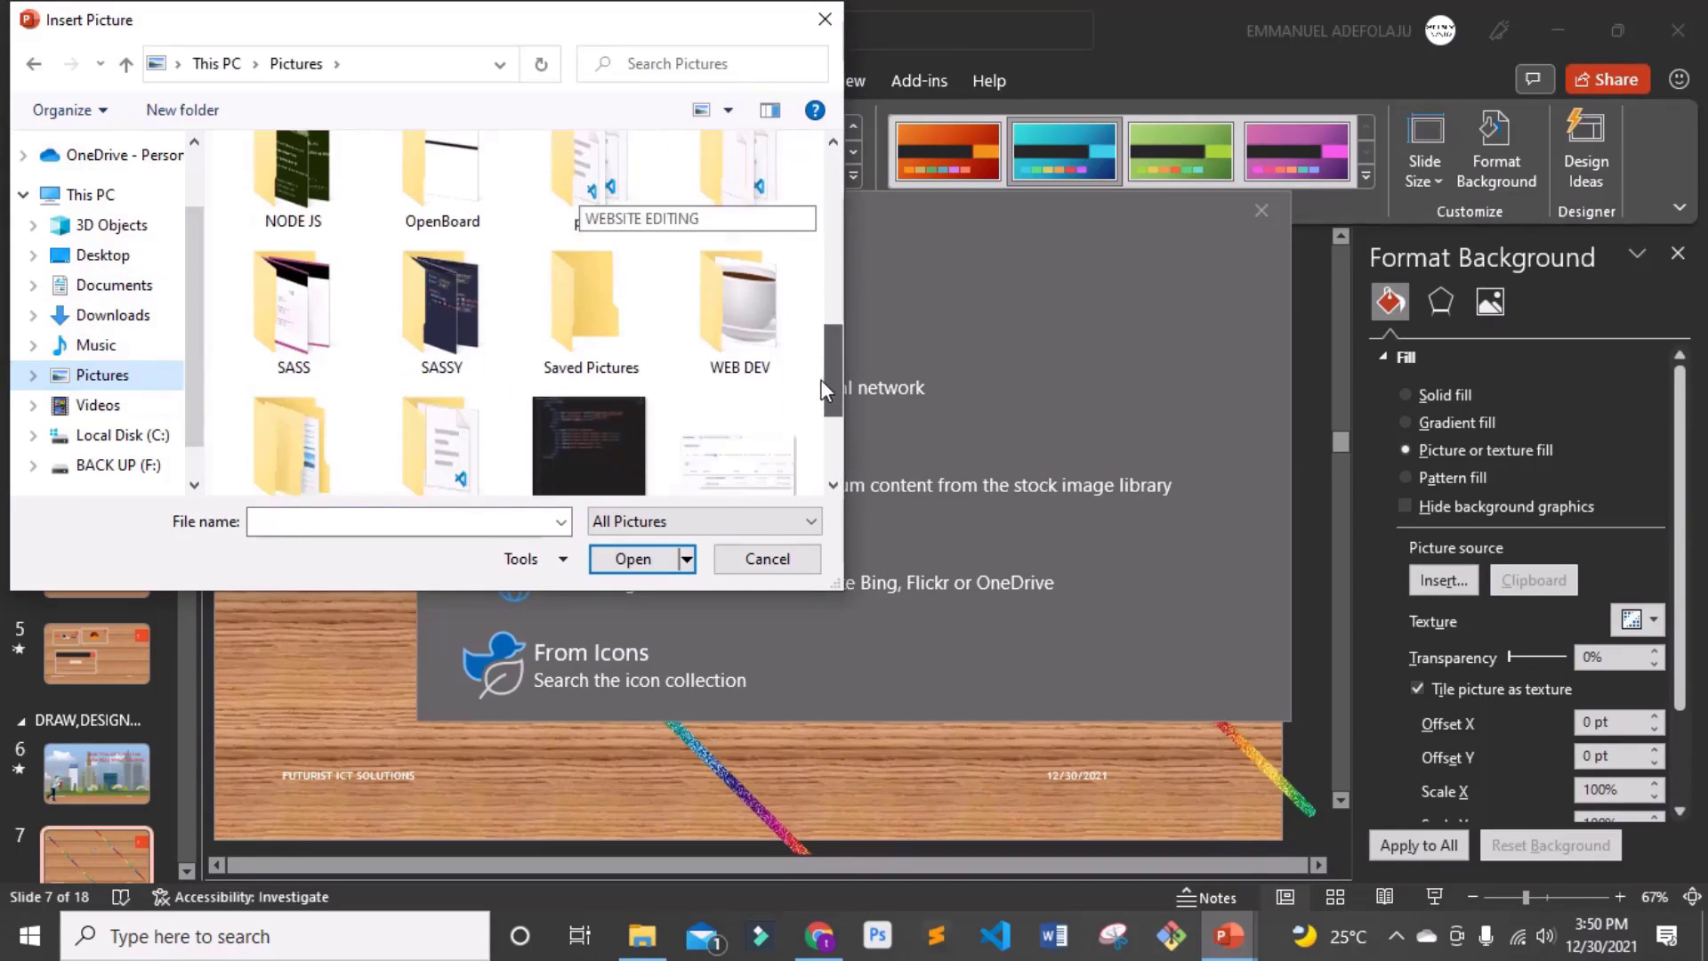
double_click(755, 317)
click(601, 227)
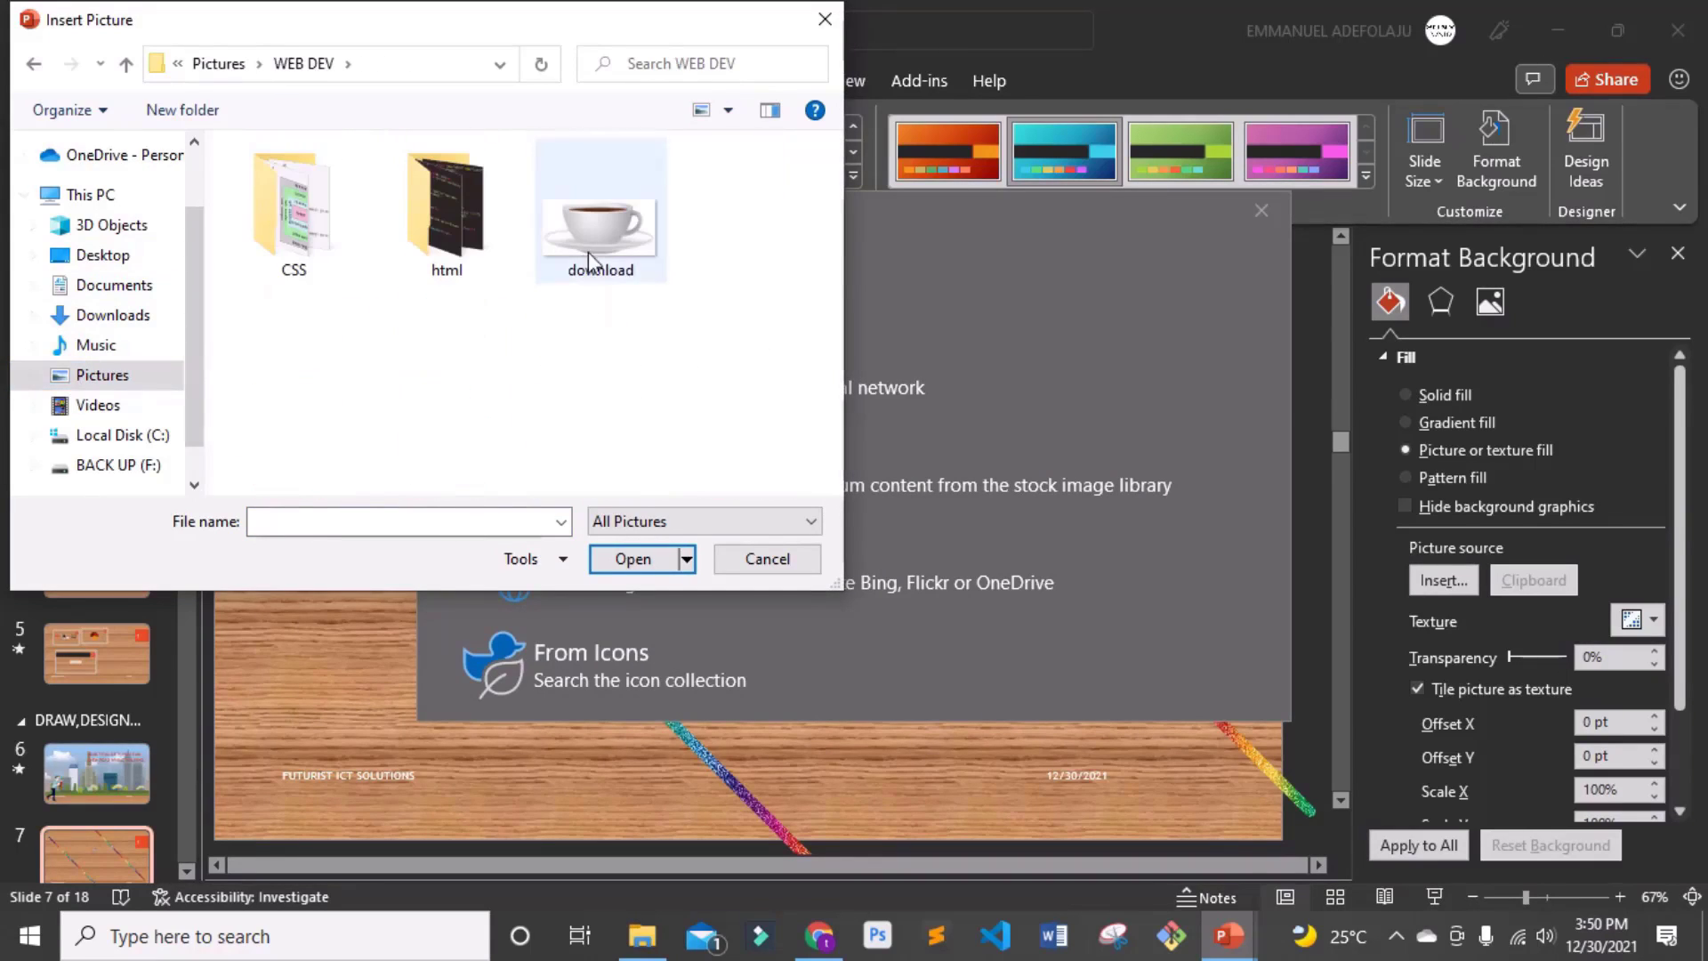
click(627, 550)
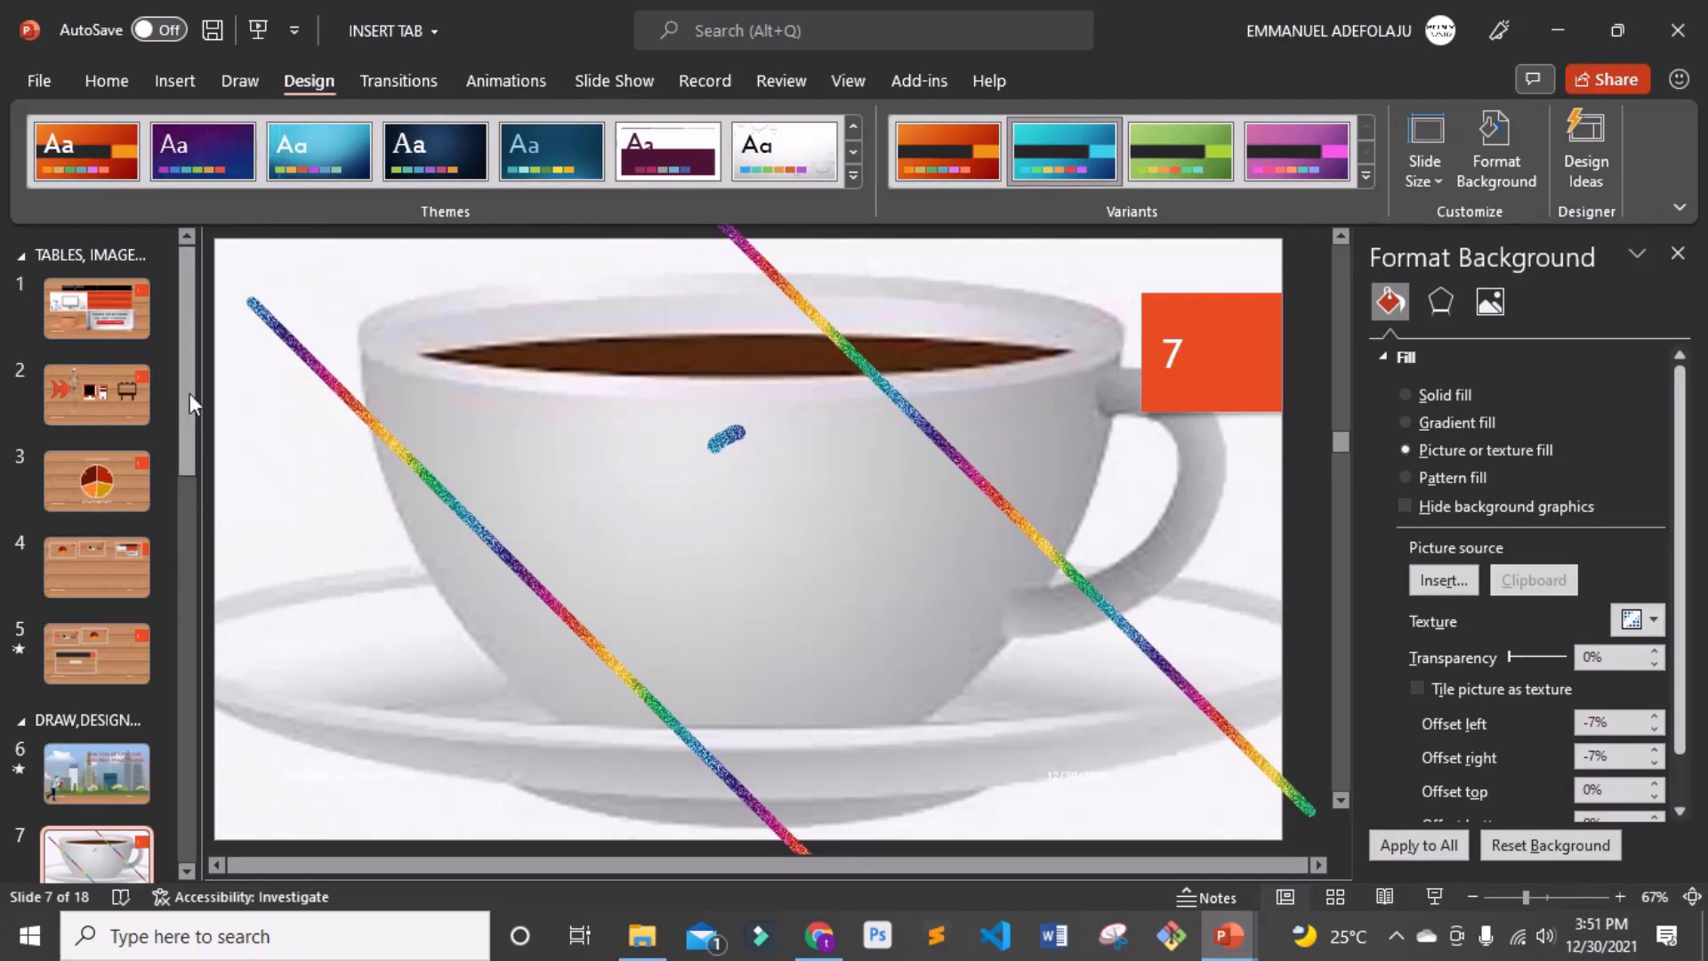
drag(188, 392, 189, 551)
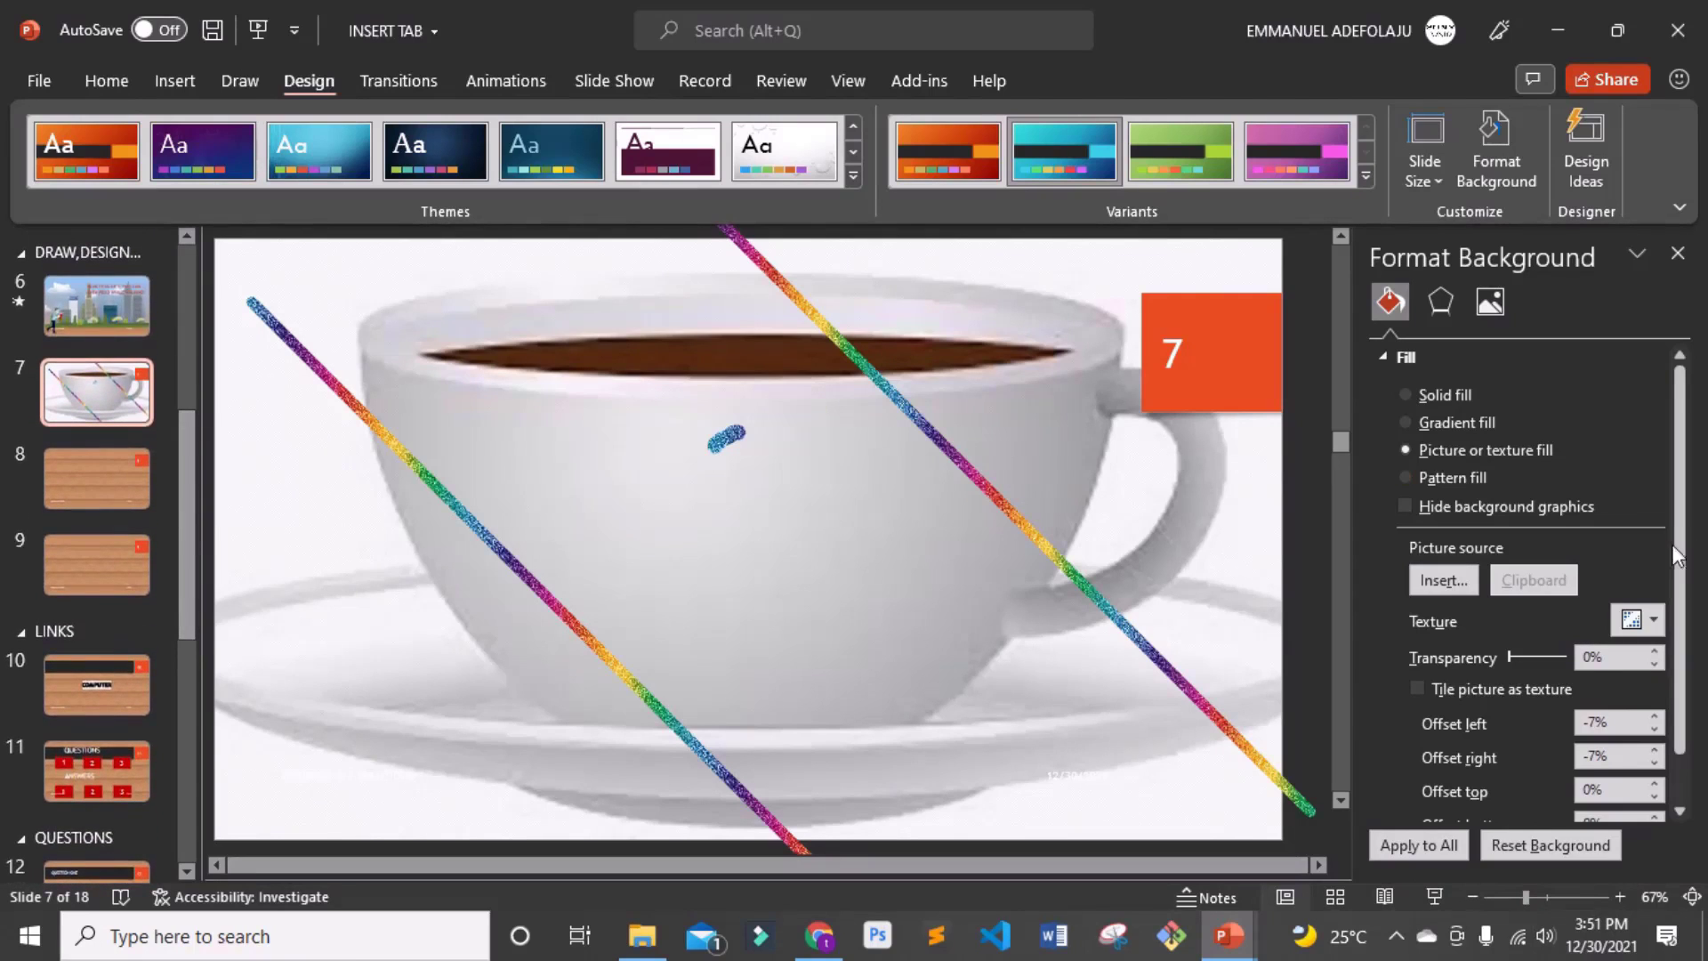
click(1403, 506)
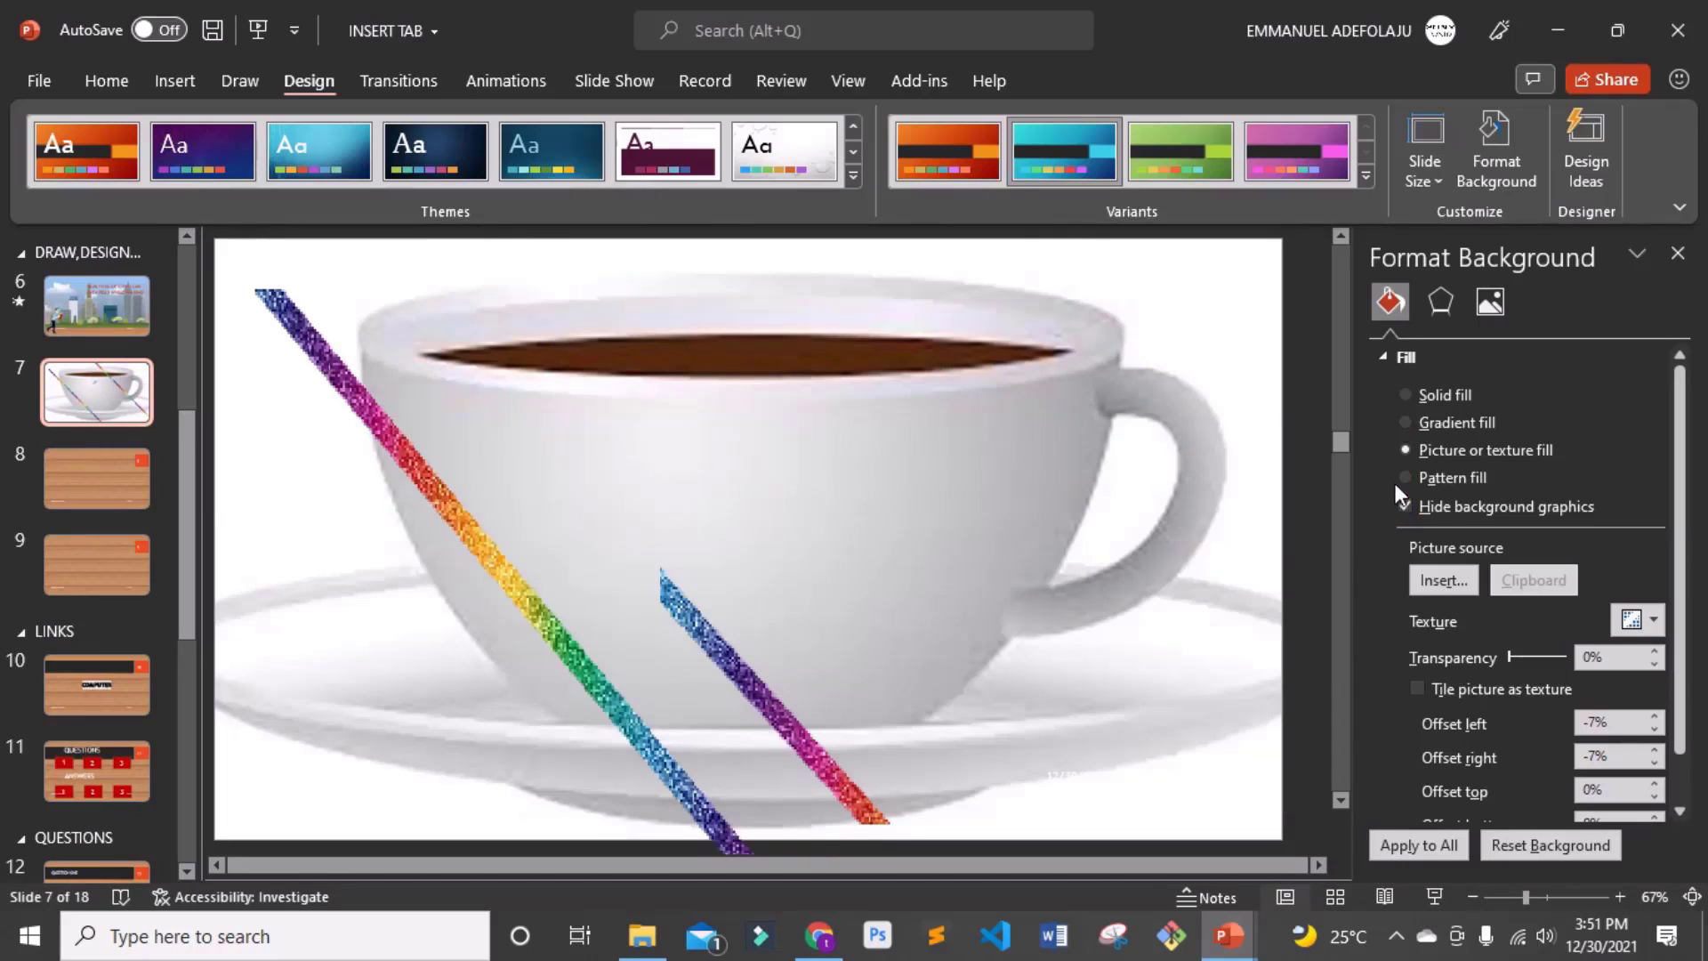
click(1405, 504)
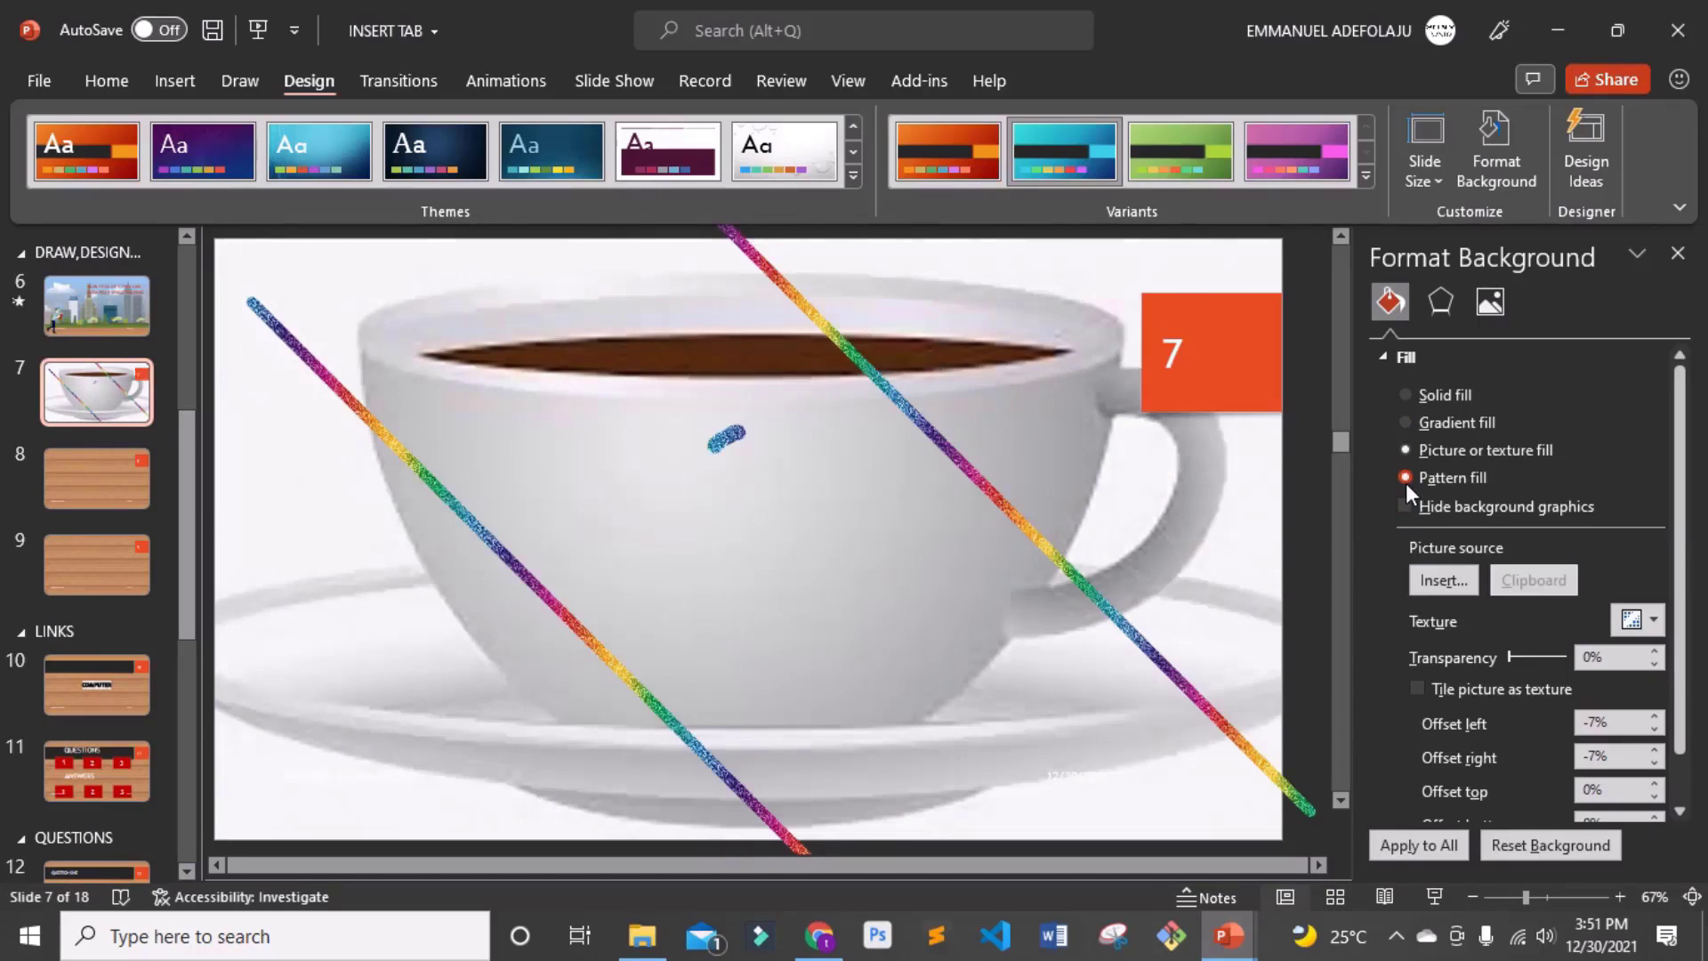
- Give slide 7's background a pattern fill with a standard red foreground, trying green as the background color before setting dark blue
click(1406, 481)
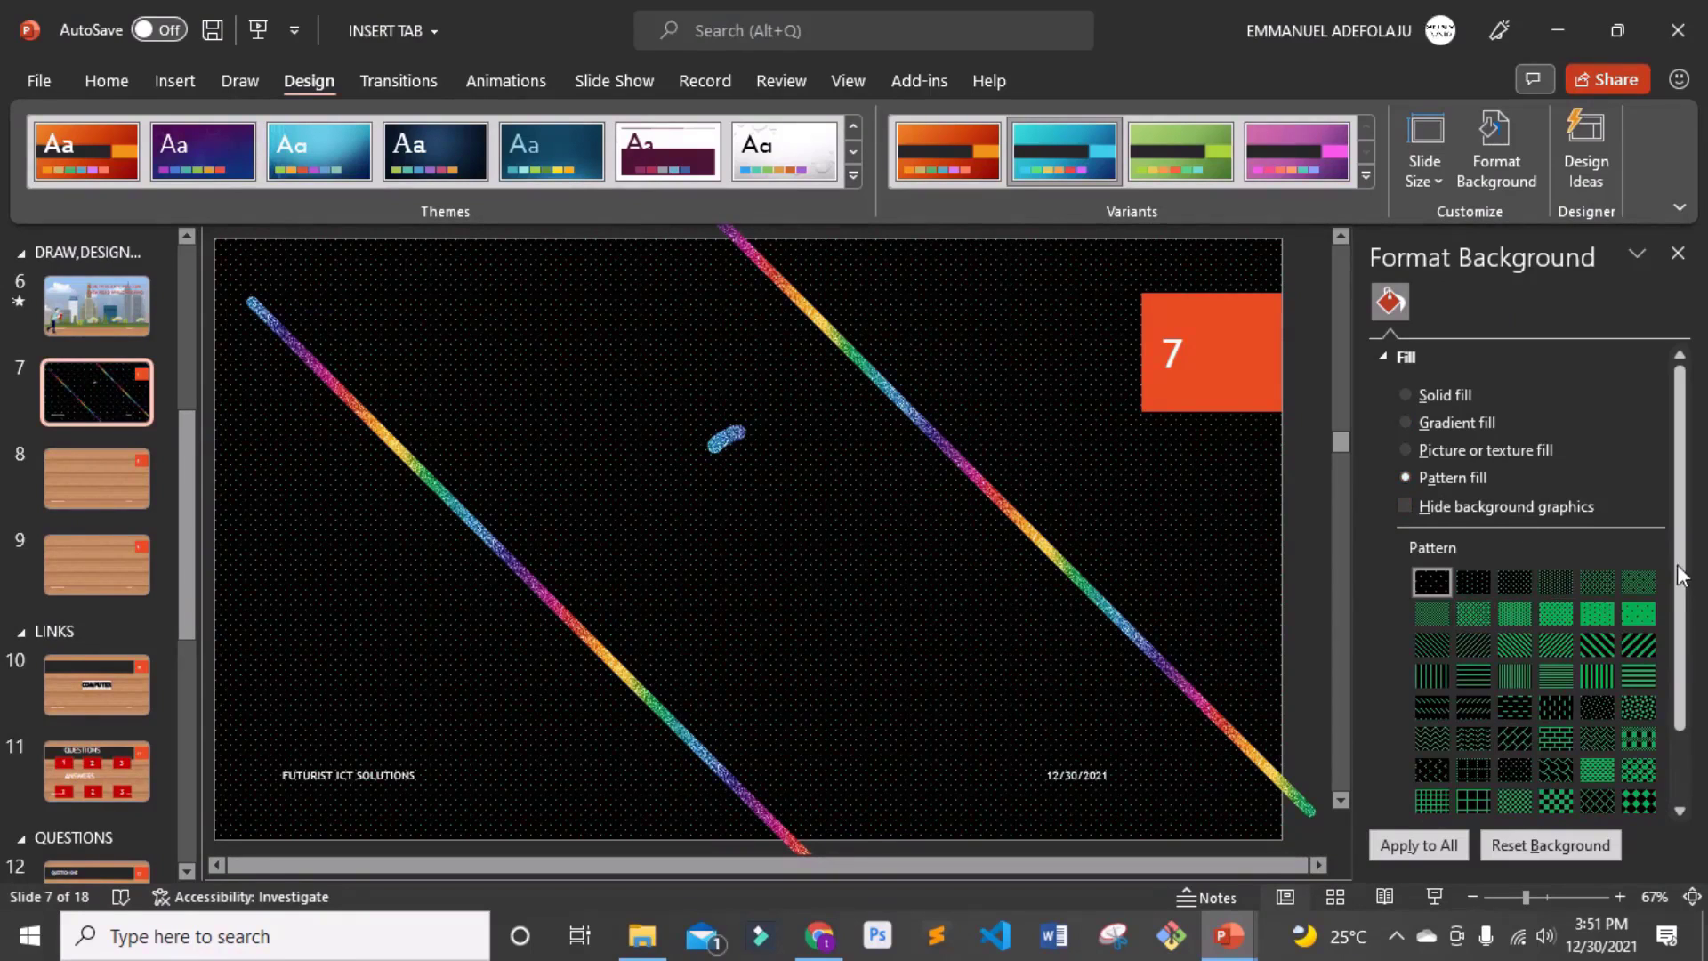
scroll(1689, 610, down, 2)
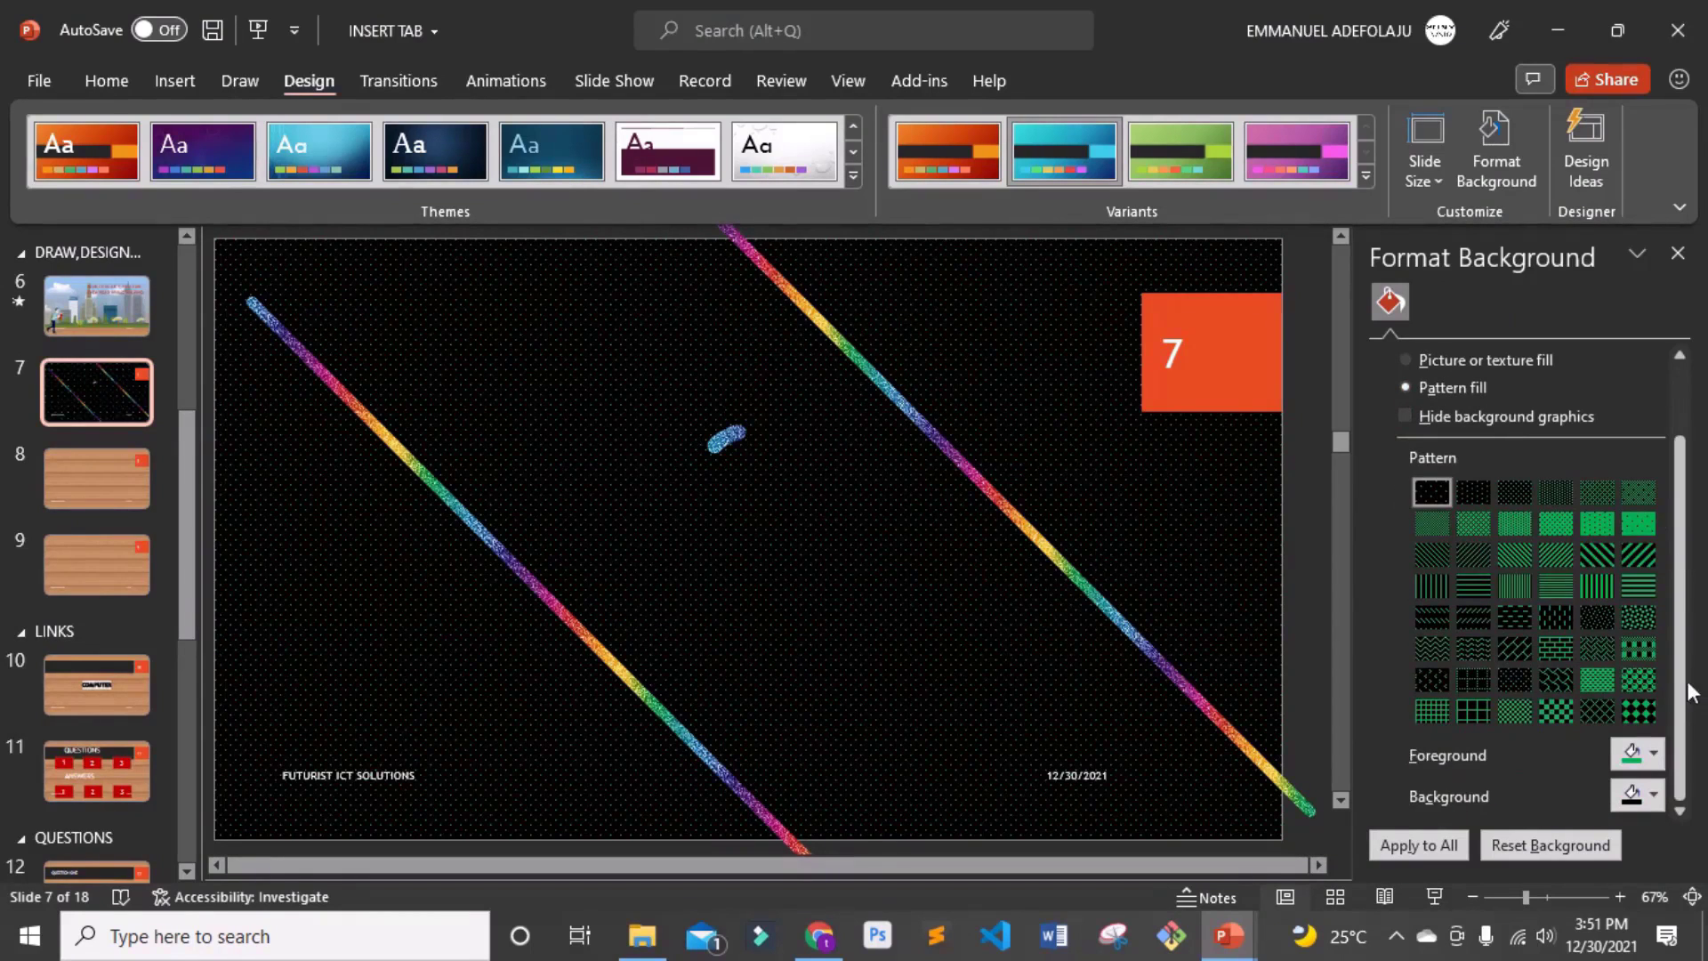
click(1653, 756)
click(1517, 660)
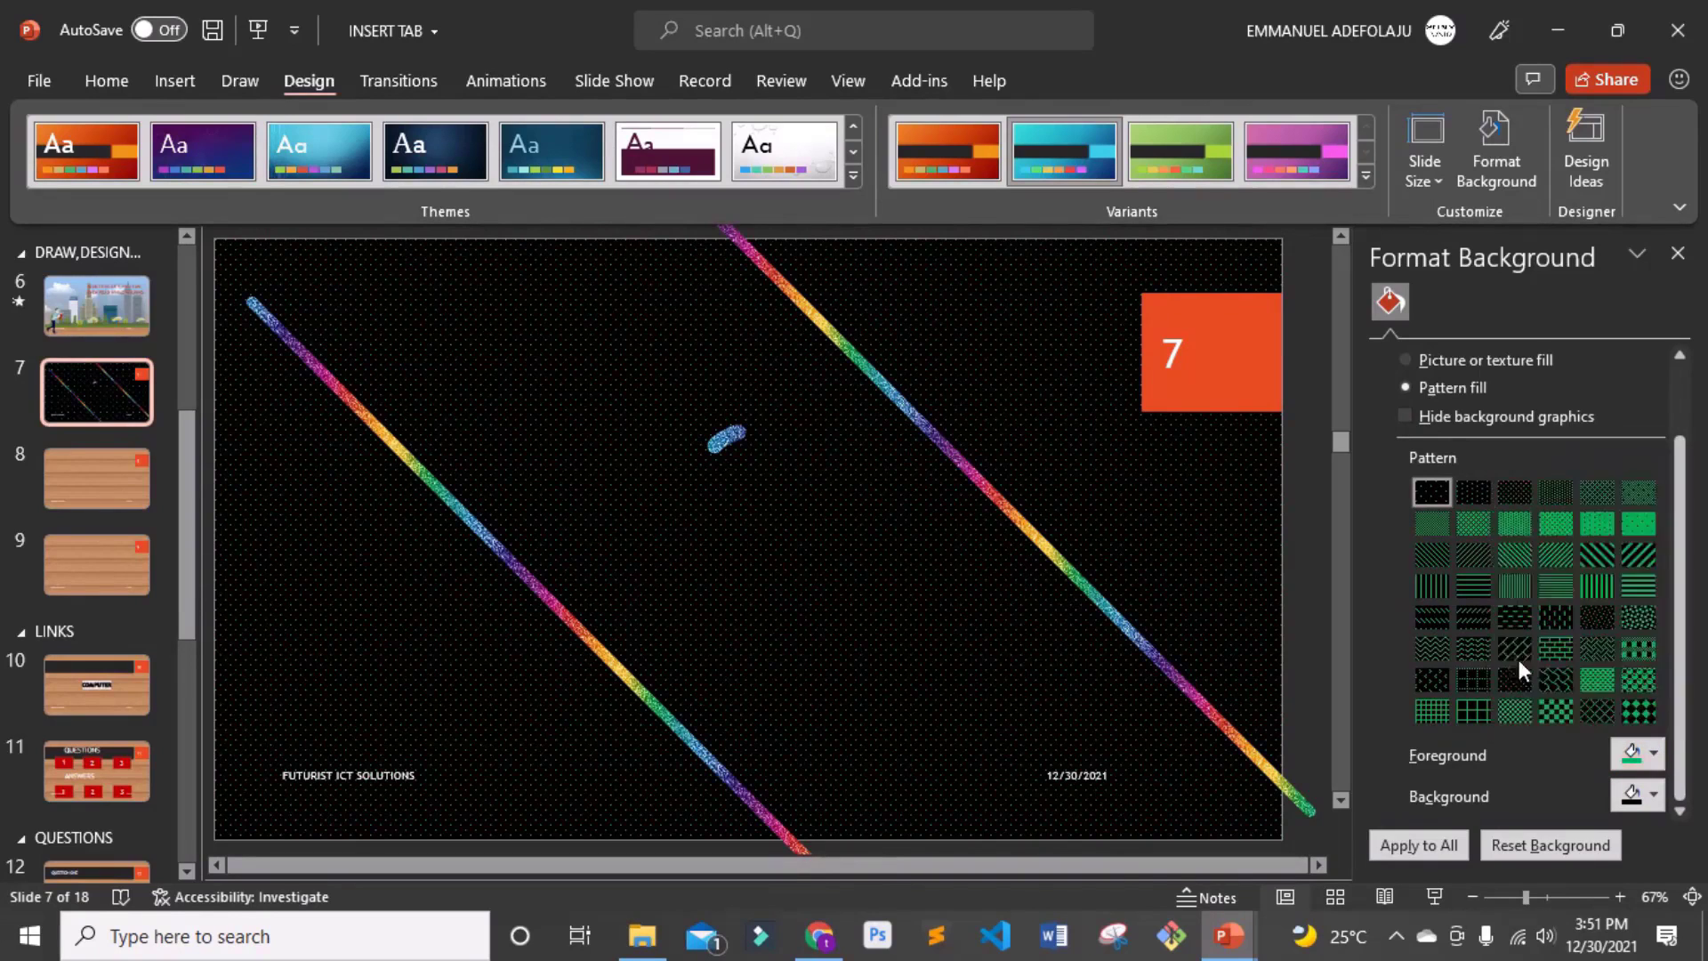
click(1651, 797)
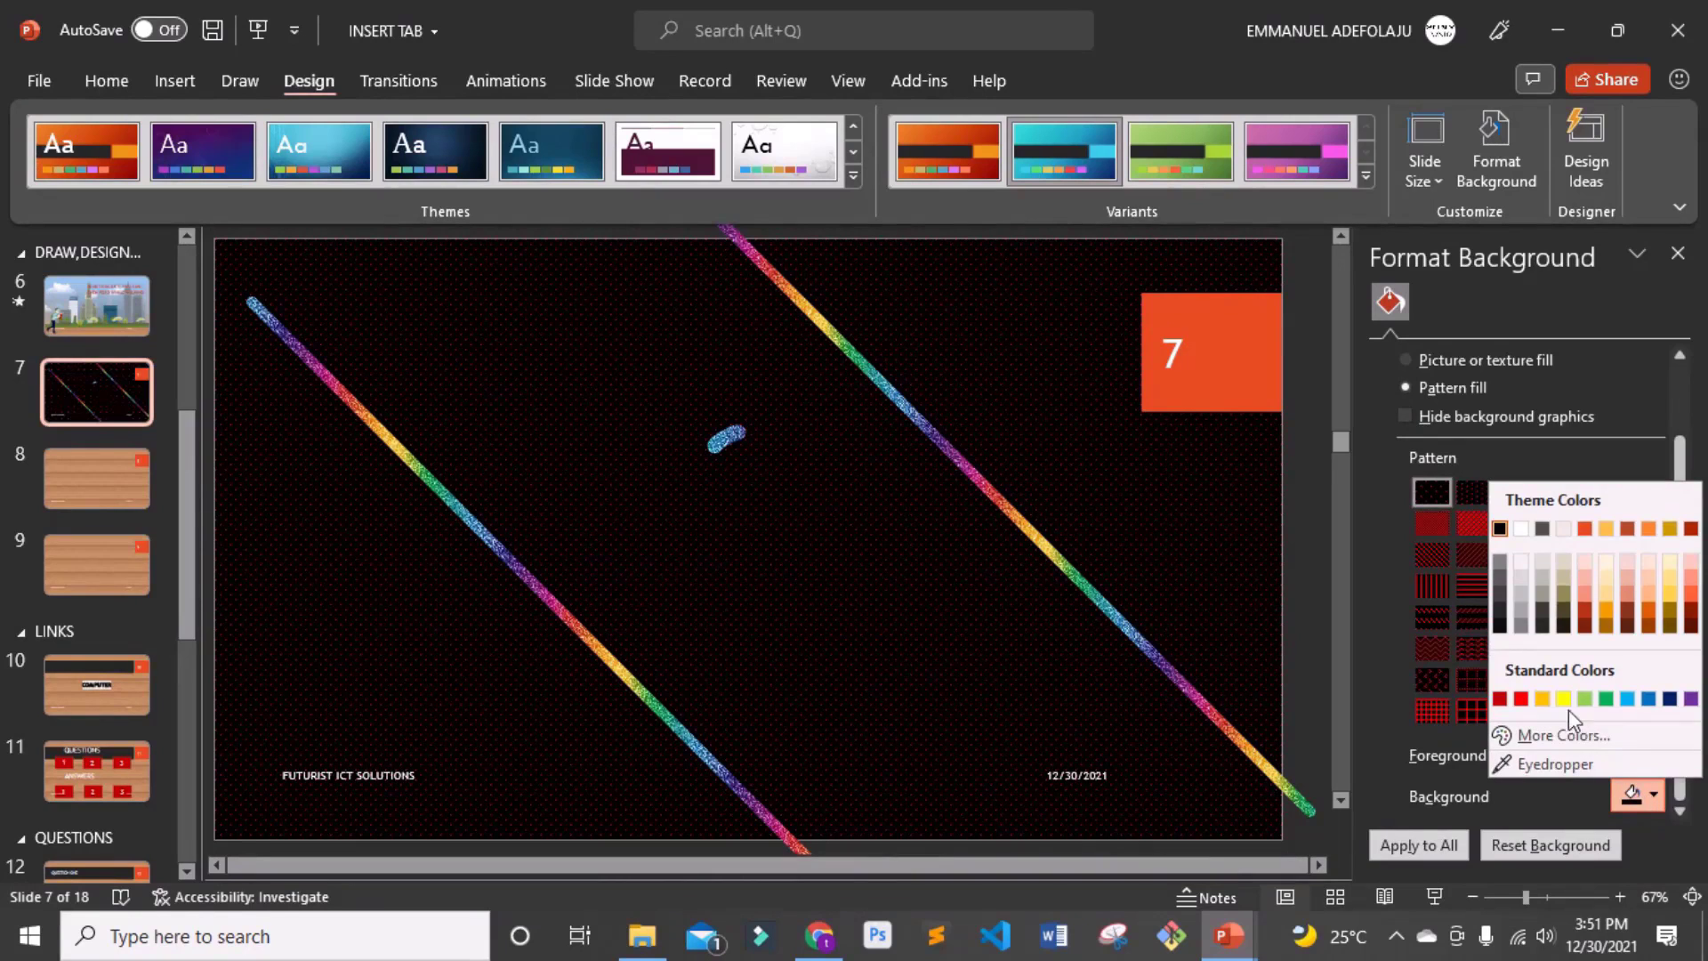
click(1605, 700)
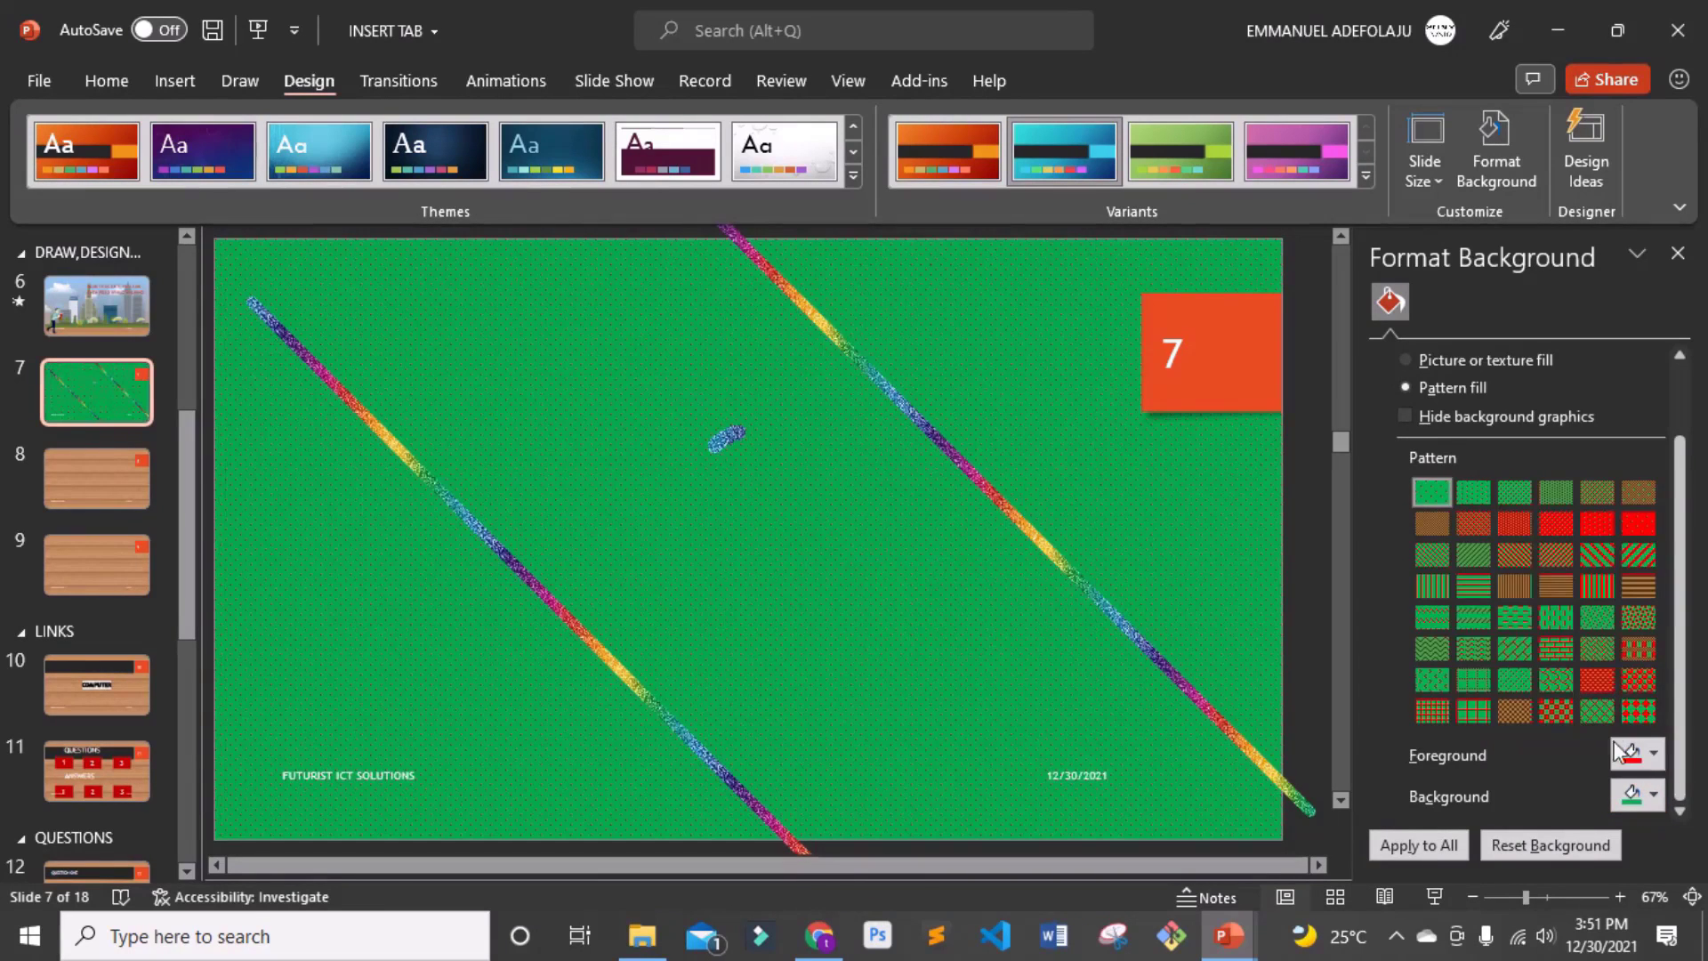
click(1656, 796)
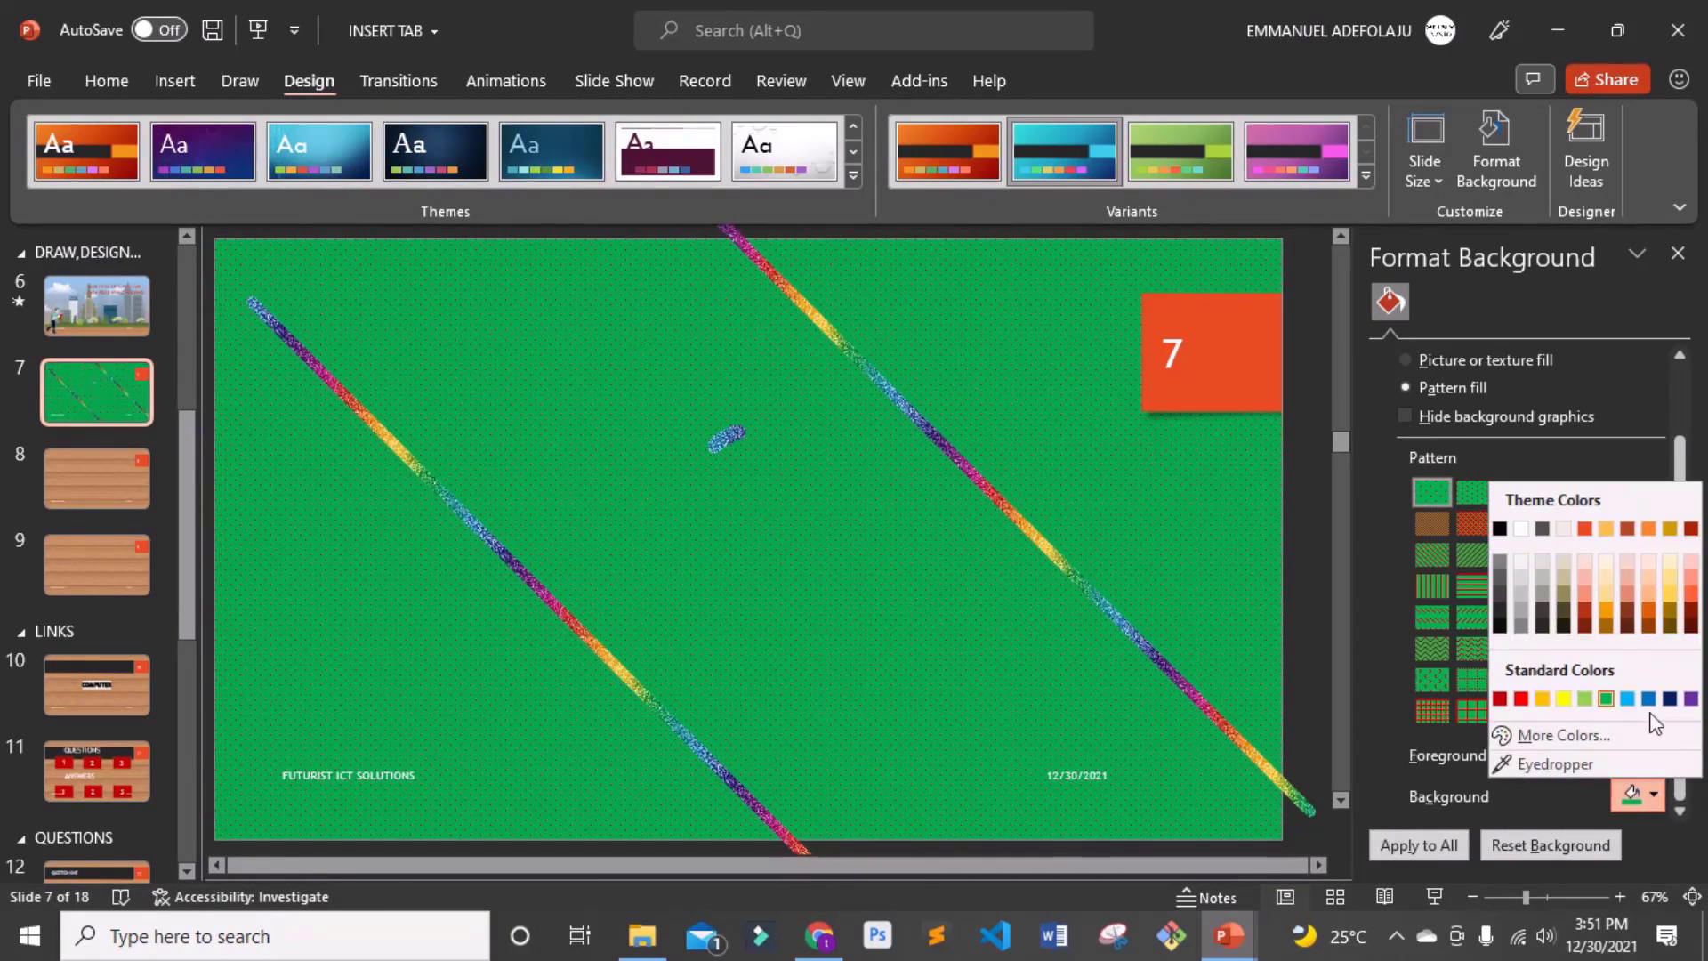
click(1669, 699)
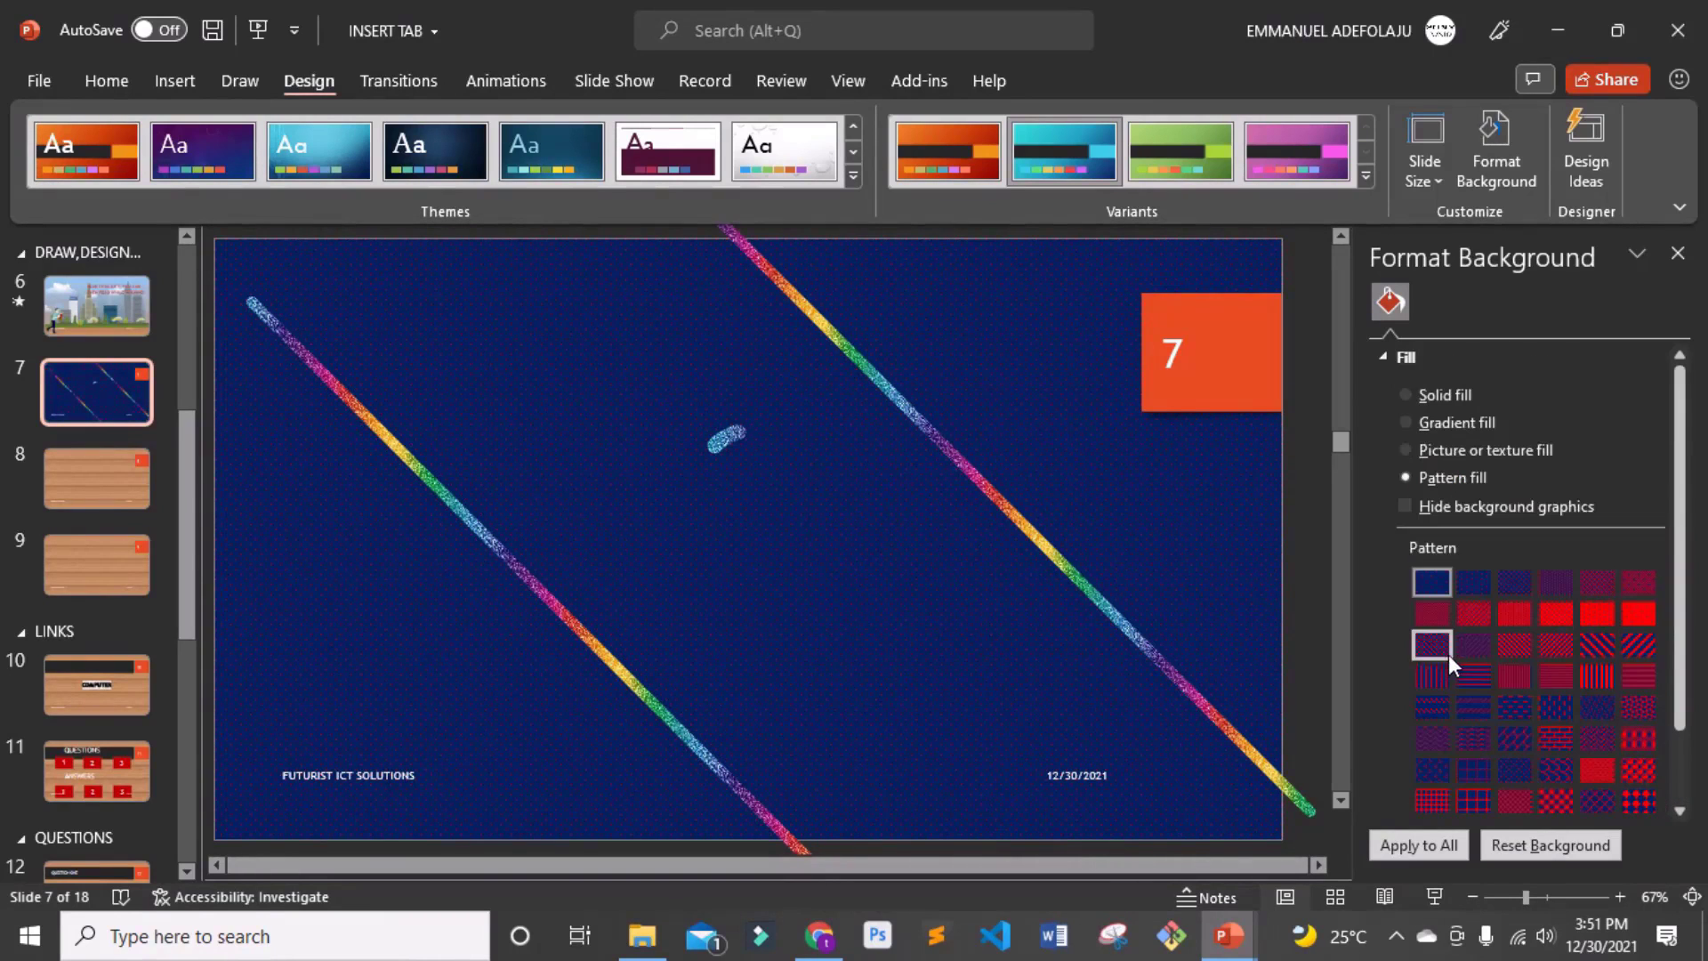
scroll(1448, 654, up, 1)
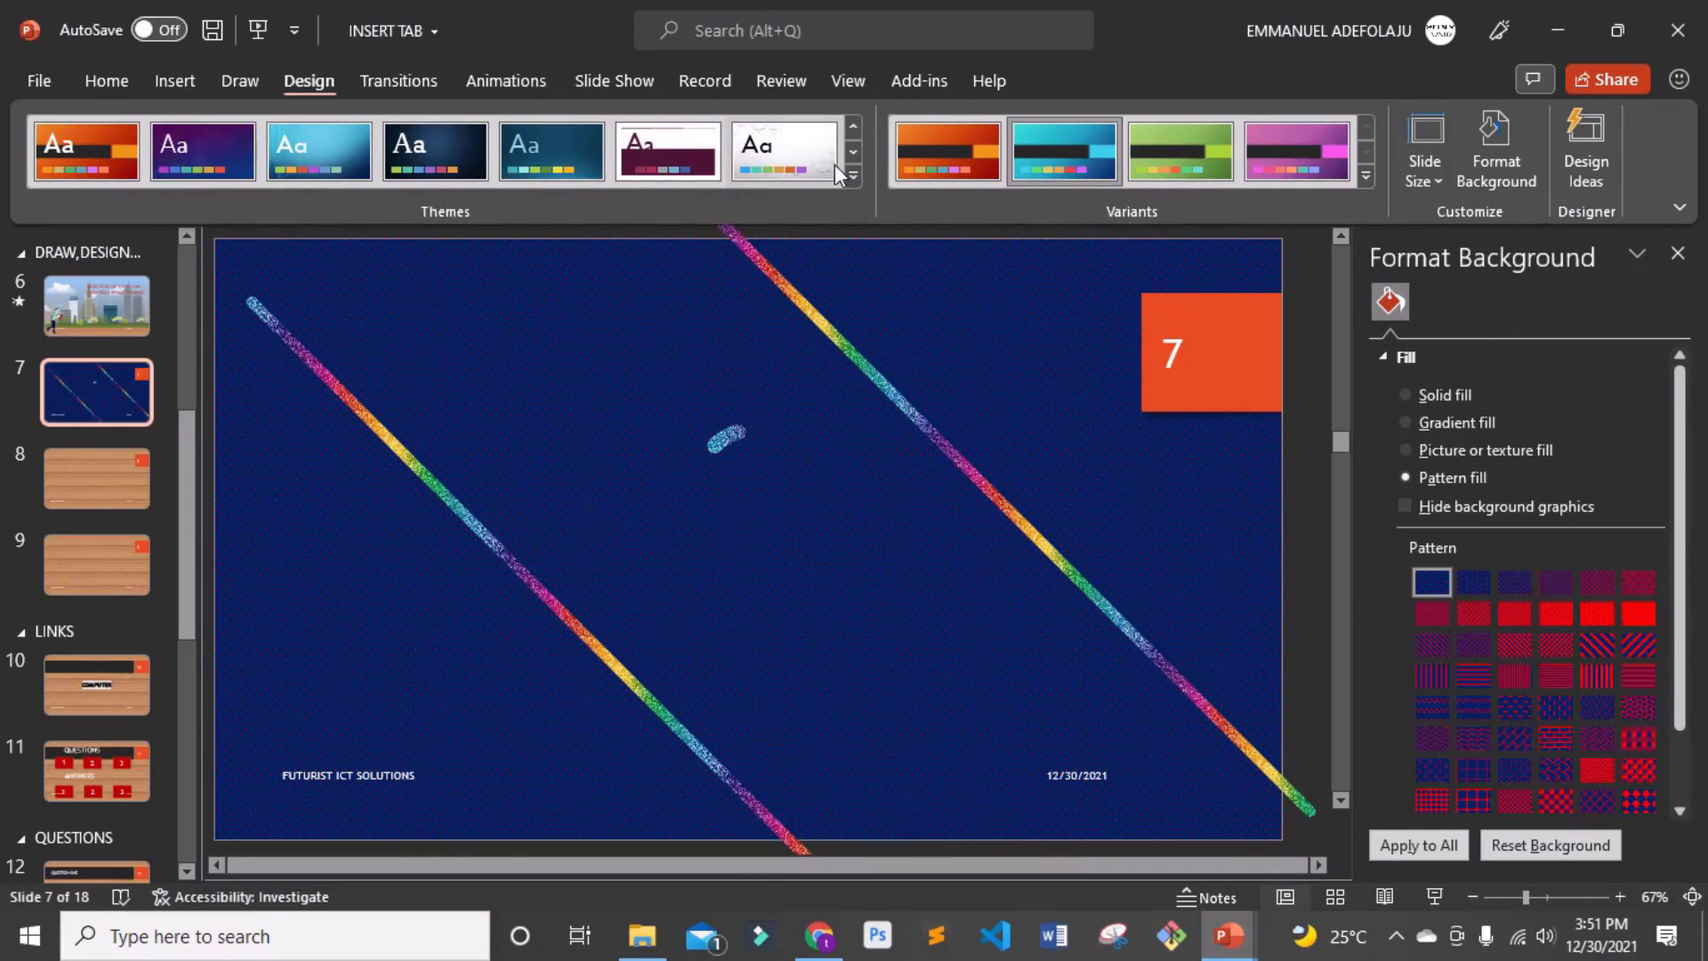
- Apply the Banded theme to the presentation, try its gray variant, and settle on the orange variant
click(852, 180)
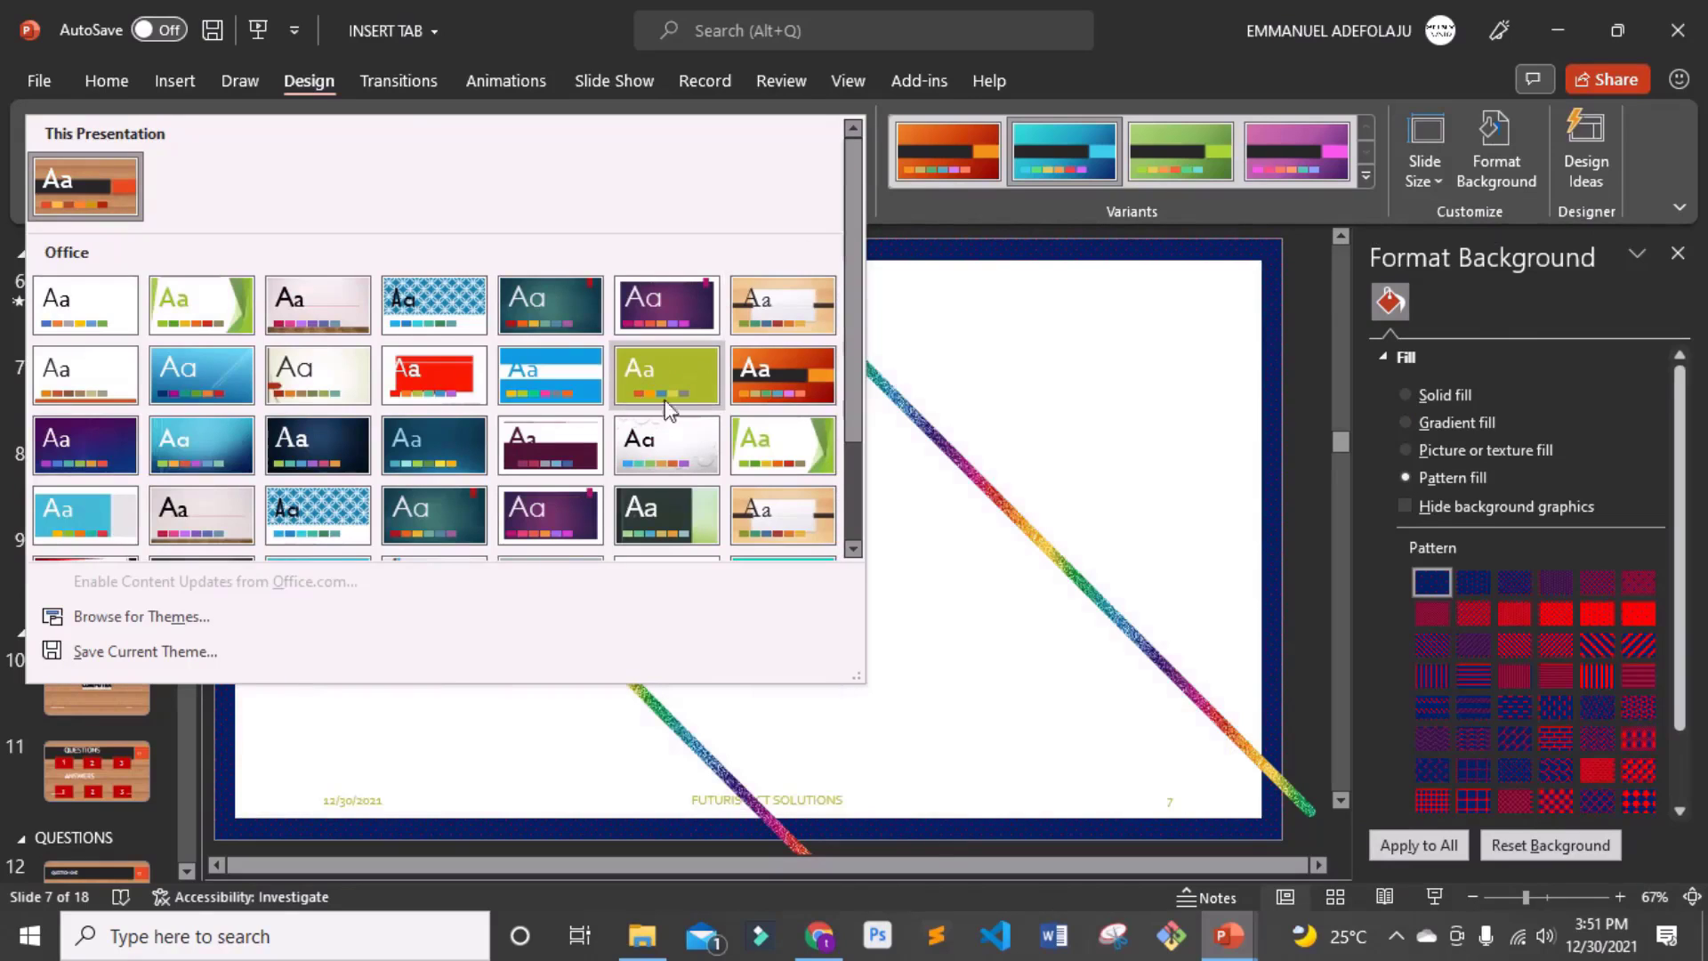
click(549, 400)
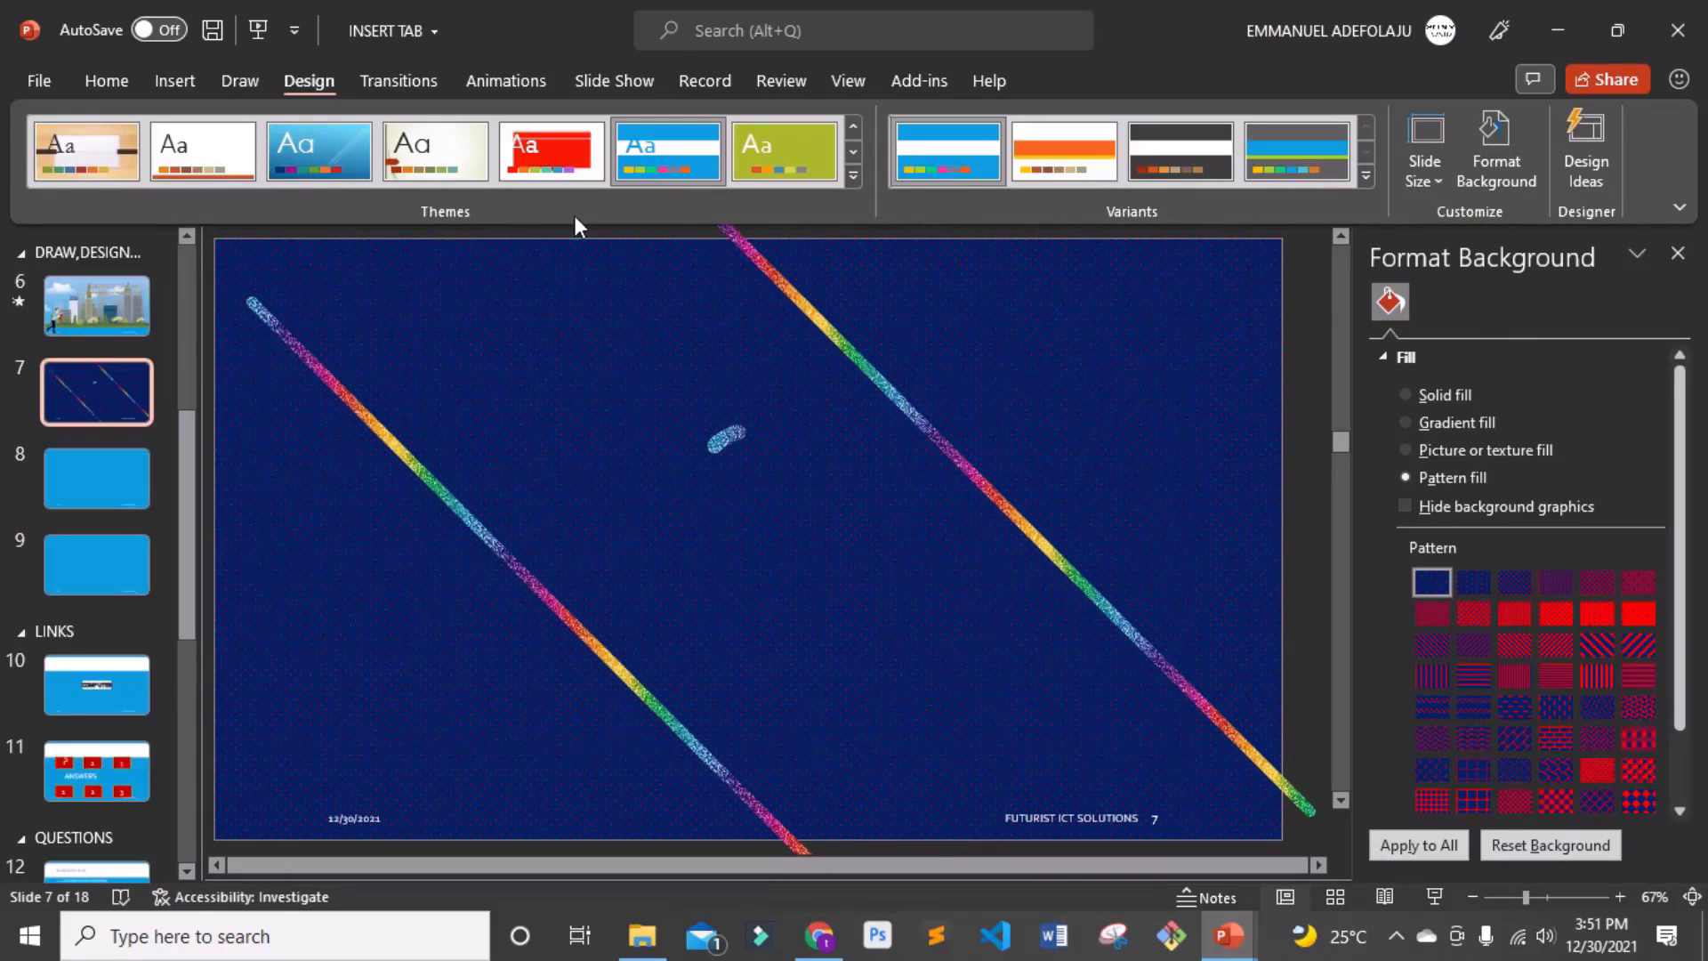
click(1306, 157)
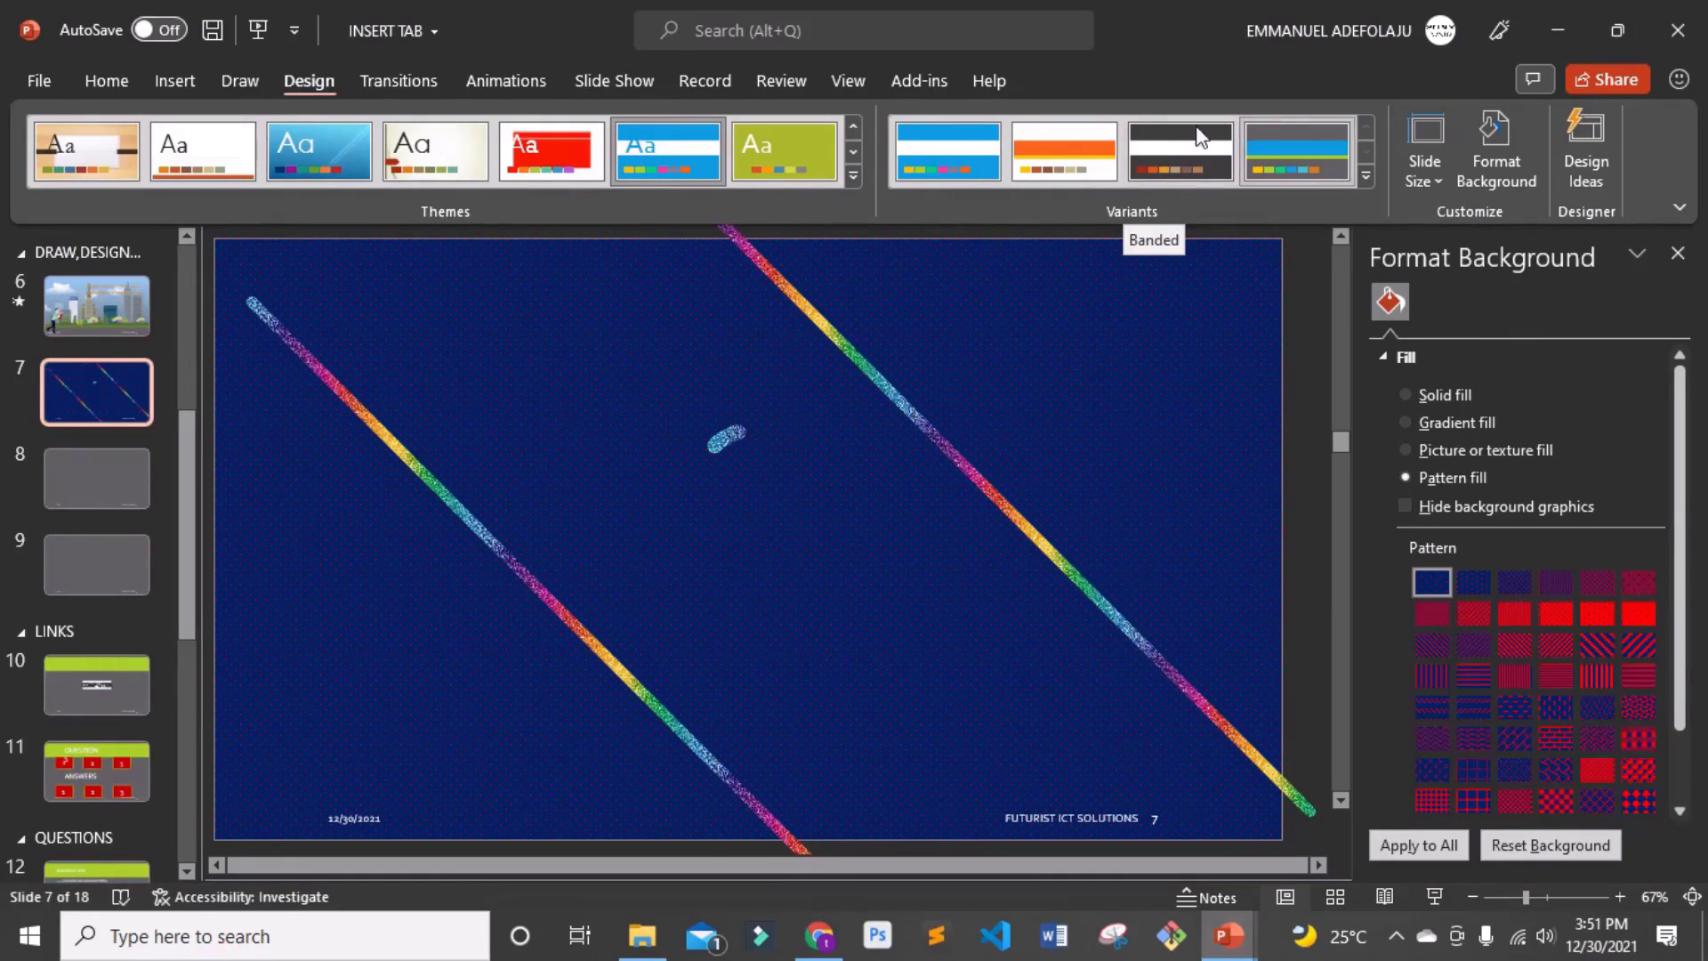
click(1080, 159)
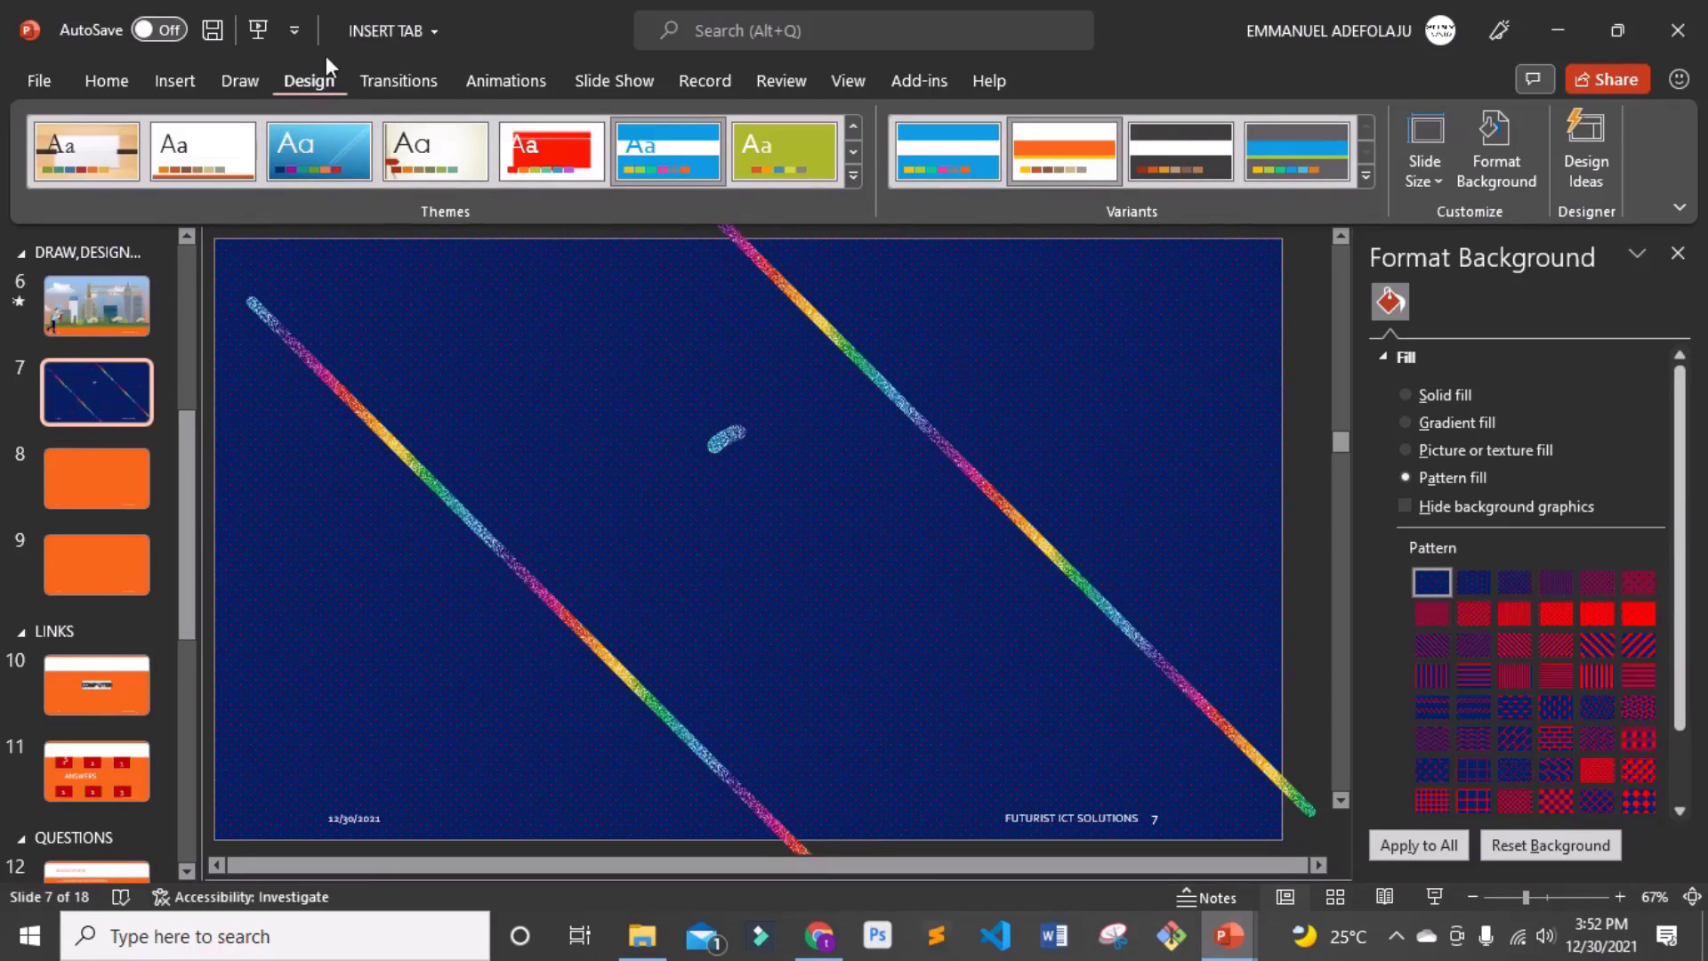
- Try the Fade, Push, Wipe, Split and Reveal transitions on slide 7, and settle on Fade
click(405, 78)
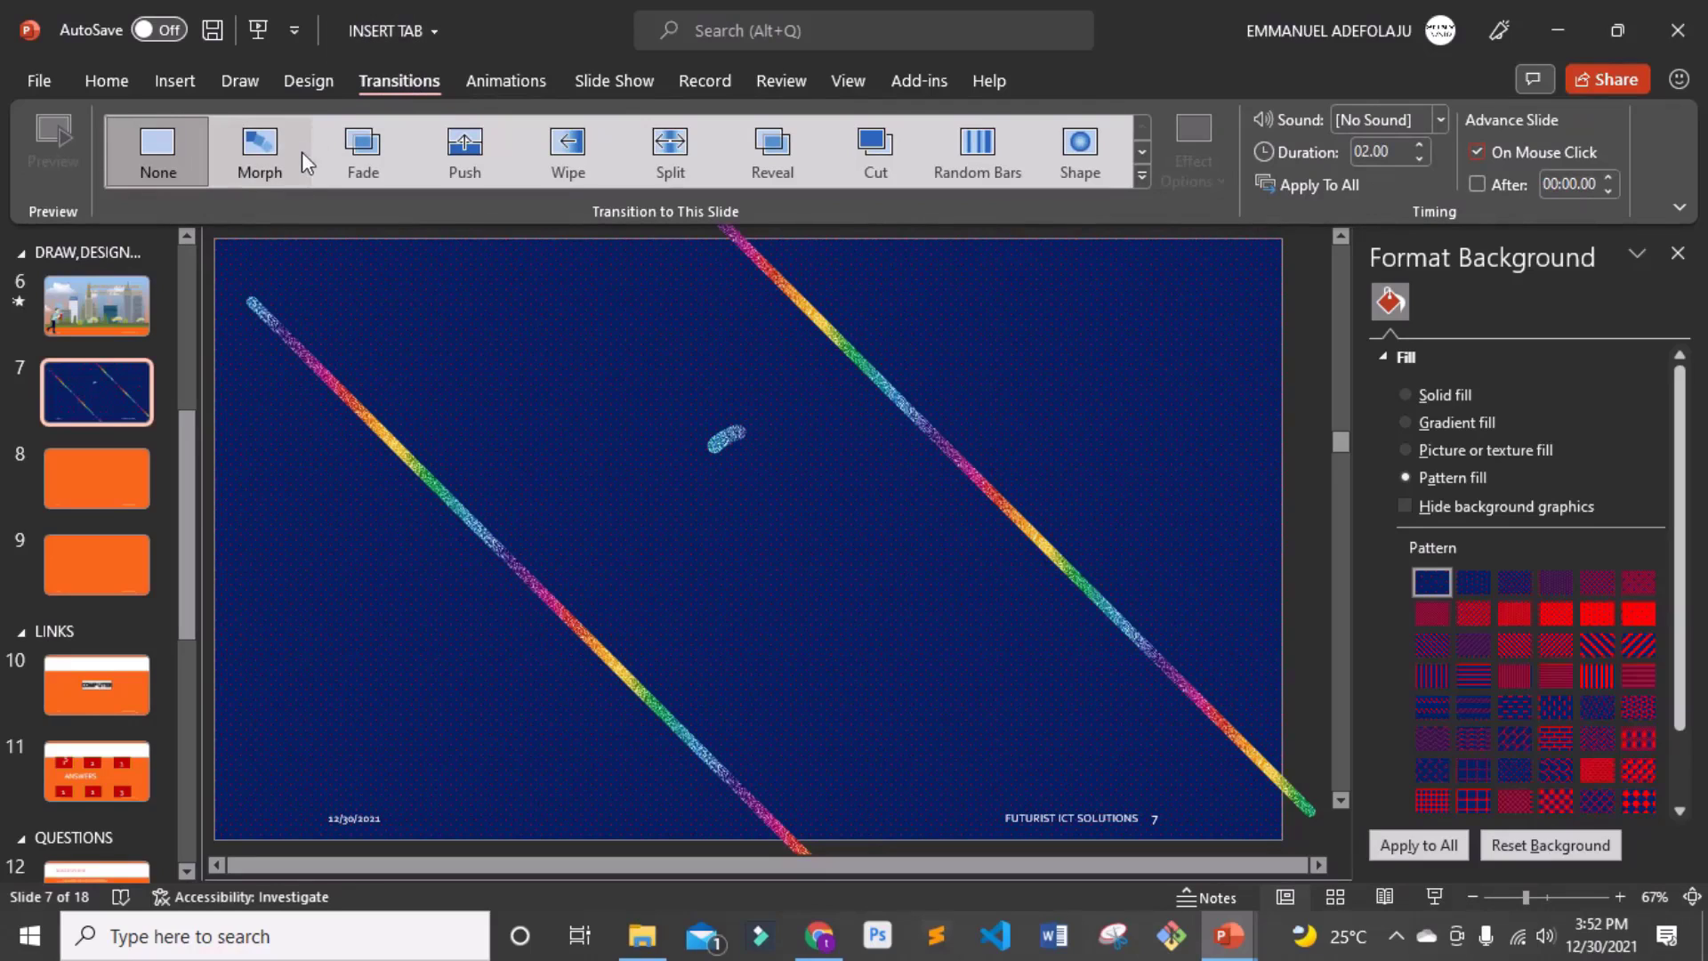
click(184, 258)
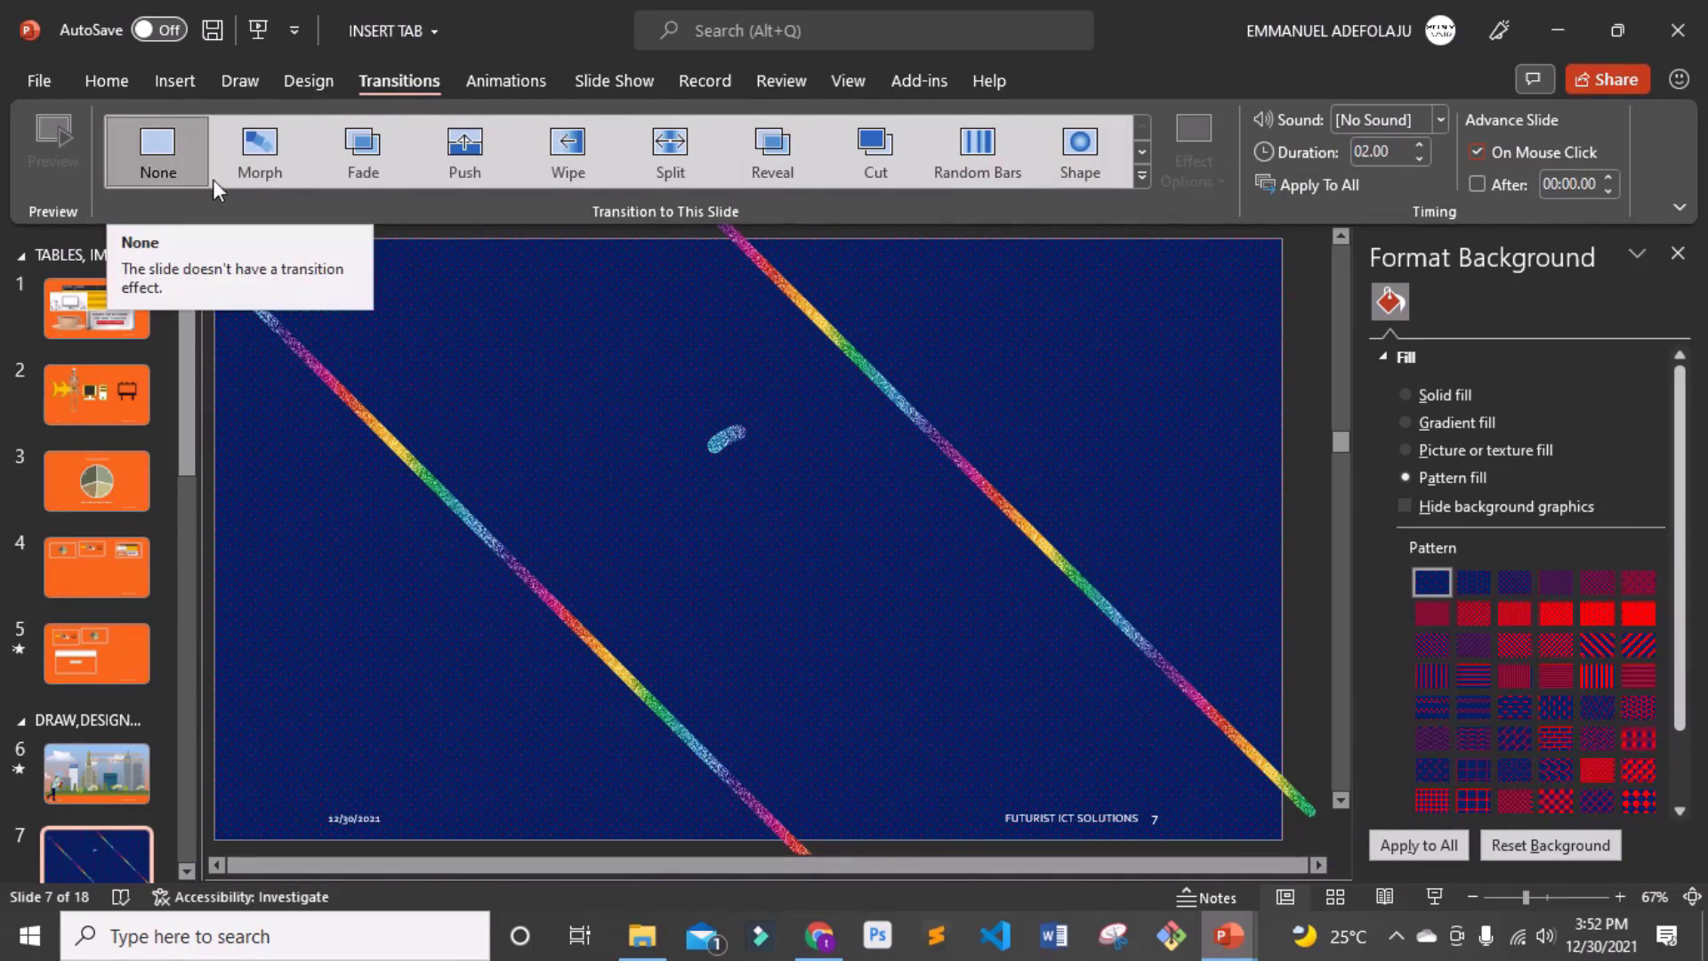
click(178, 160)
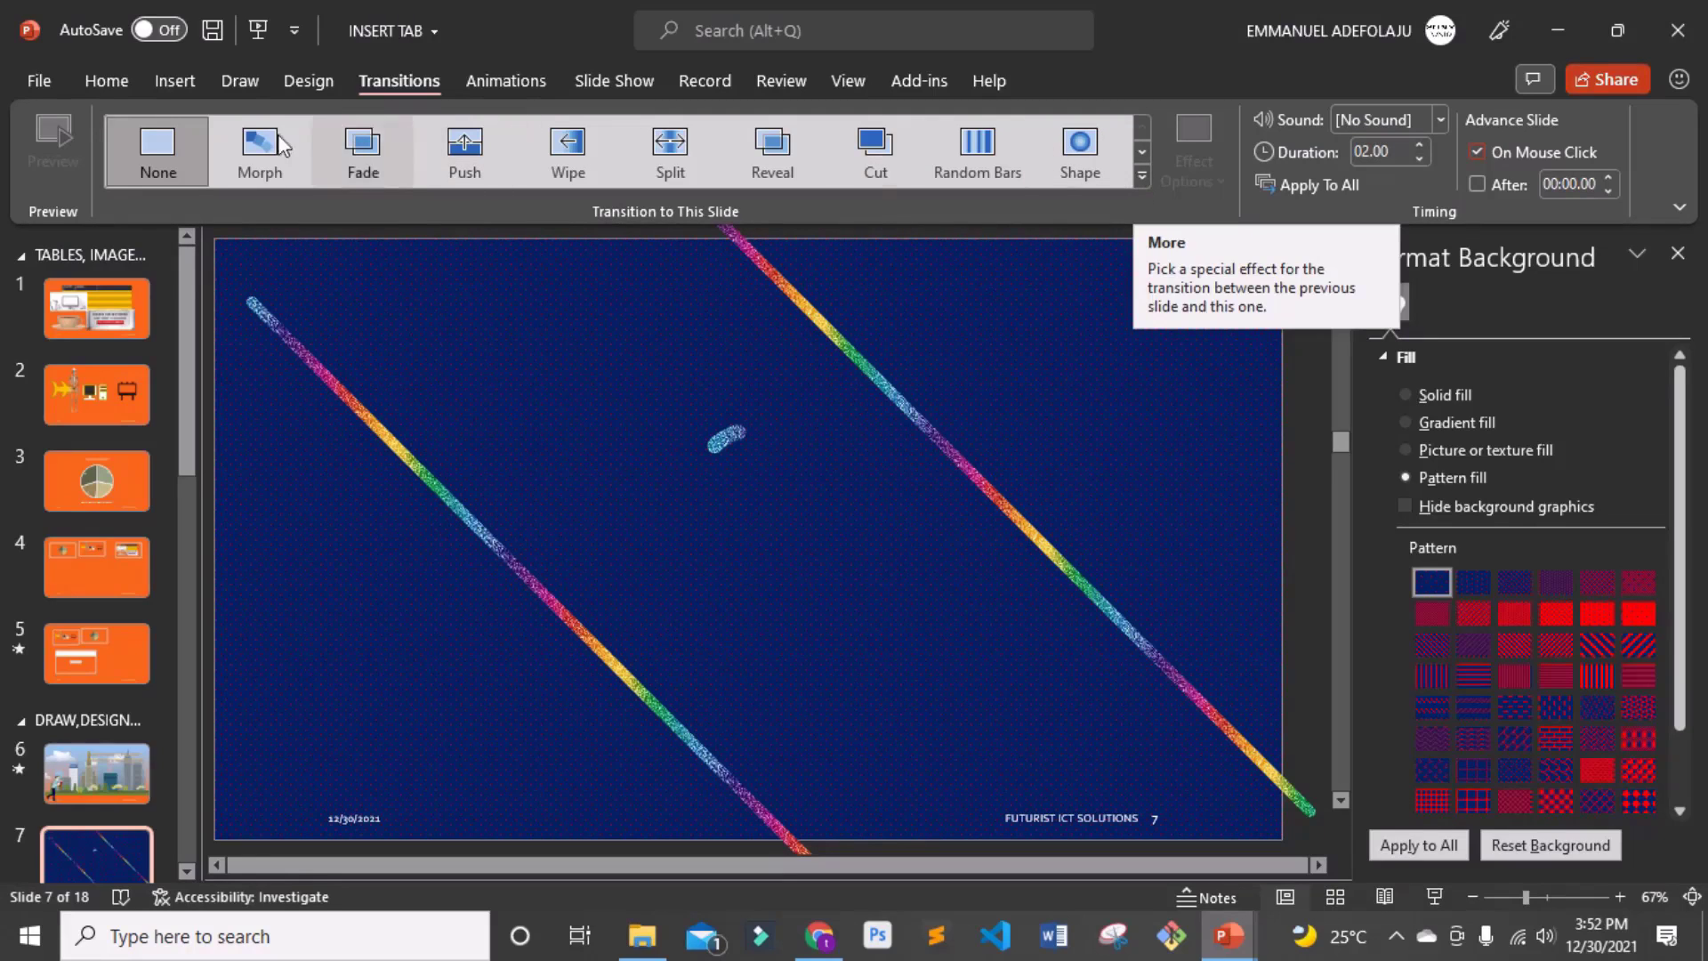
click(371, 169)
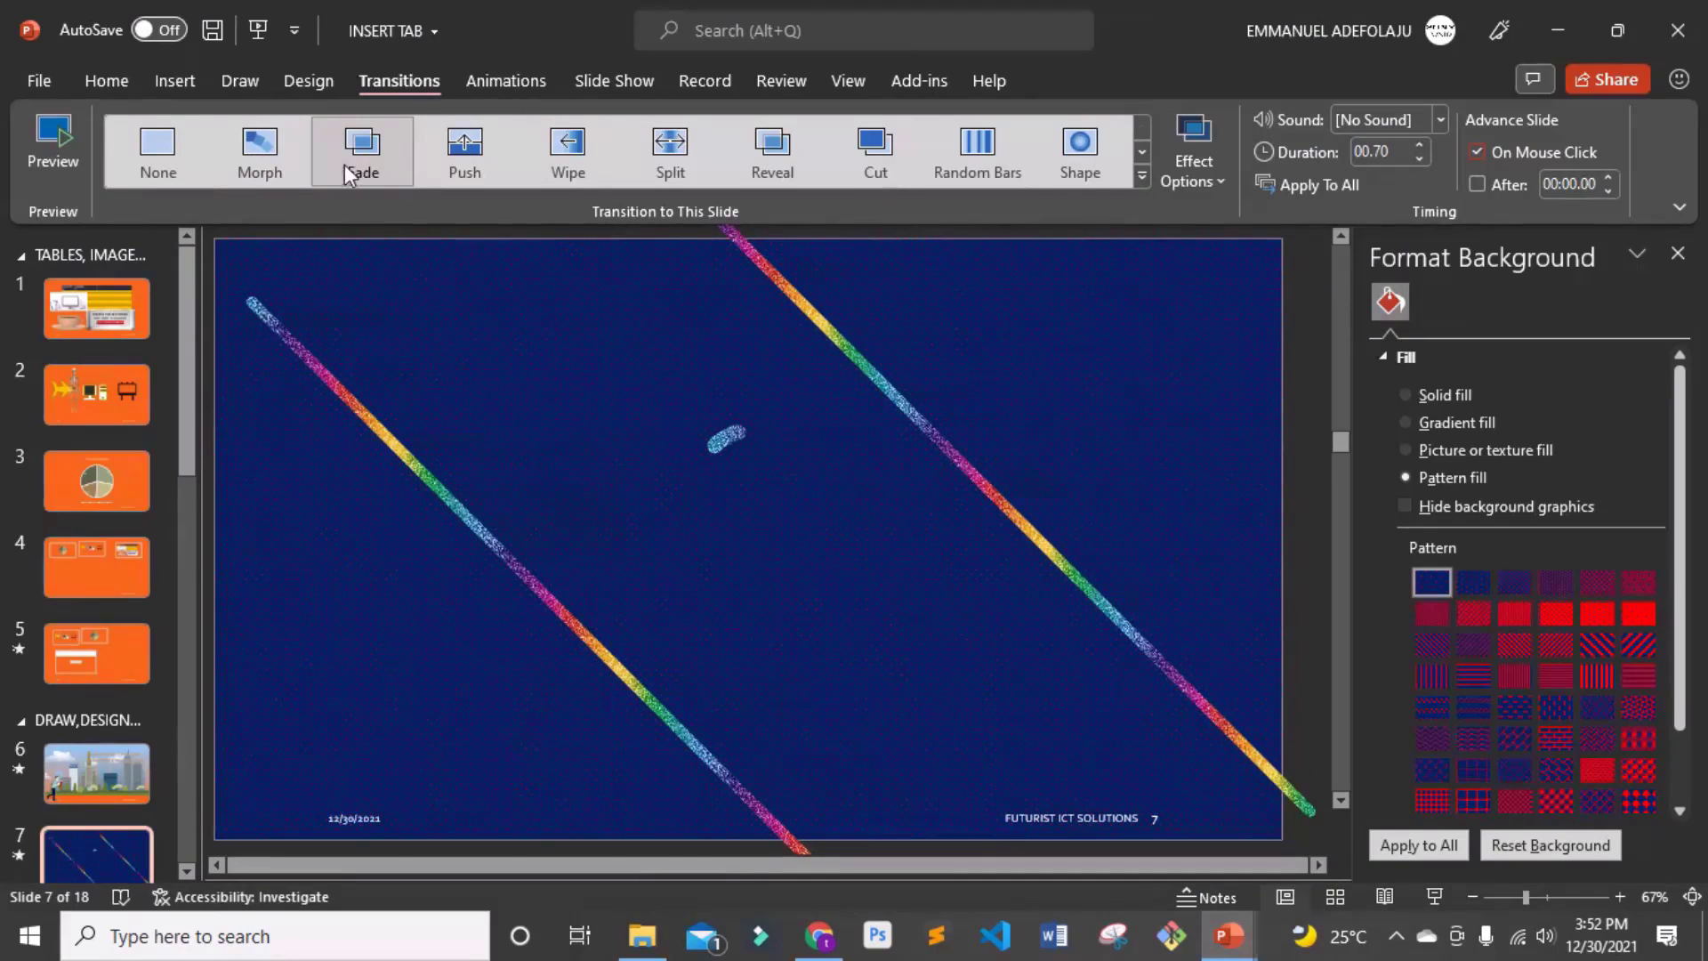
click(457, 163)
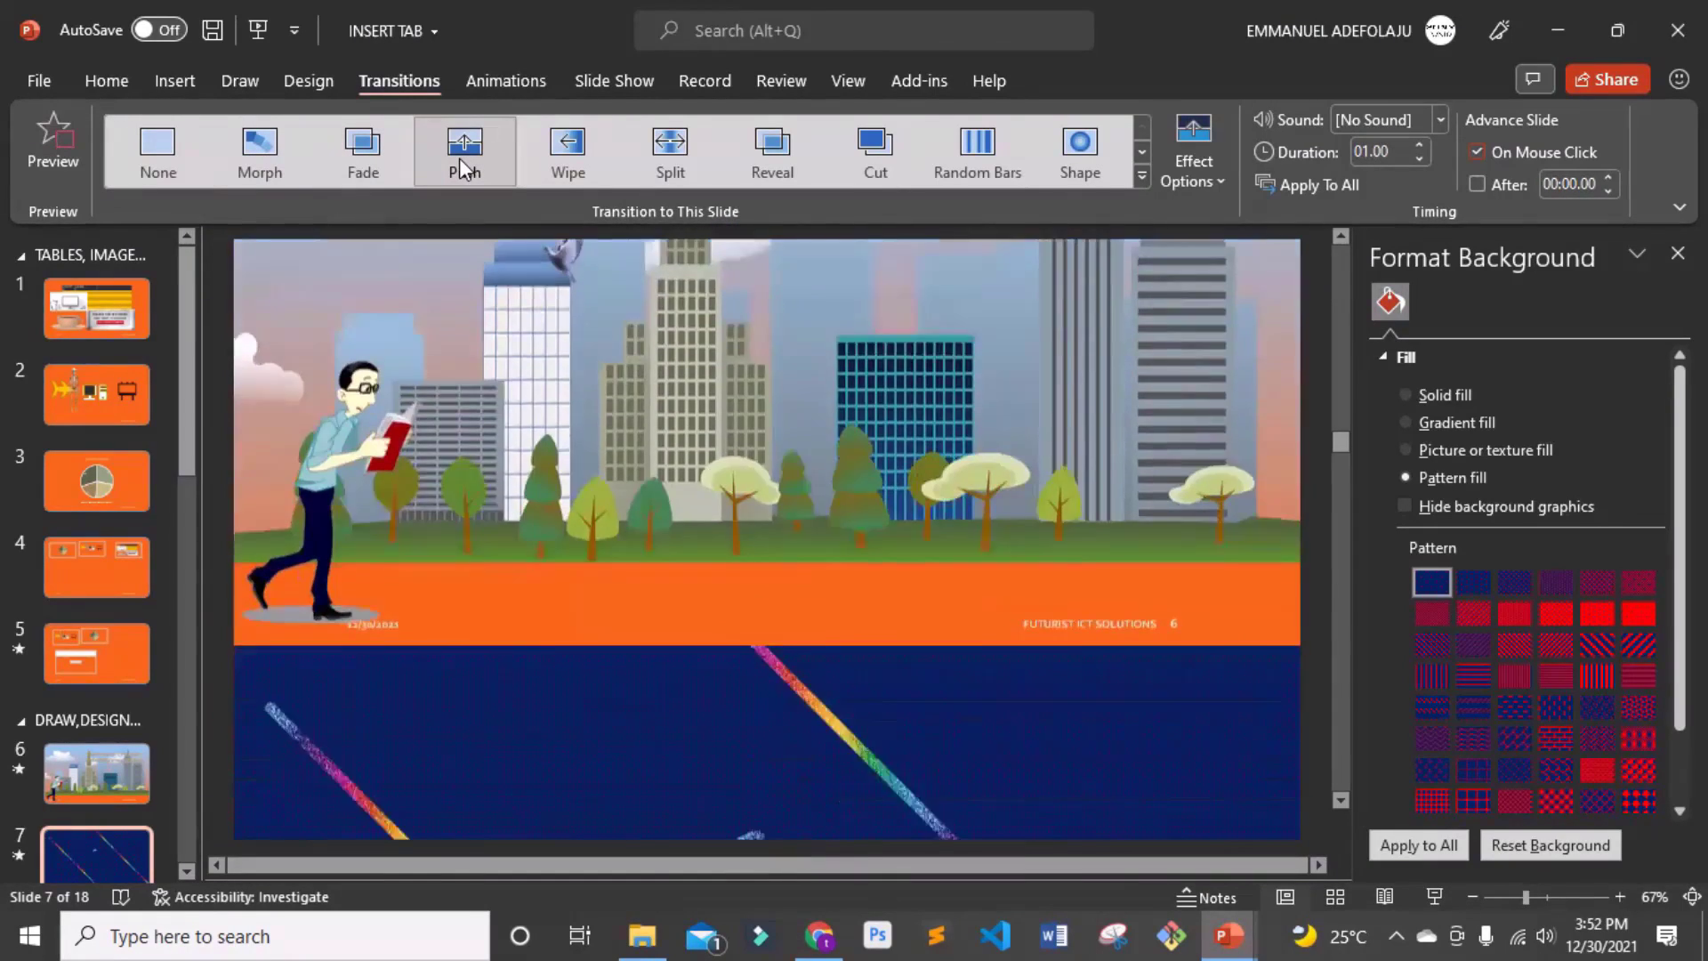
click(579, 168)
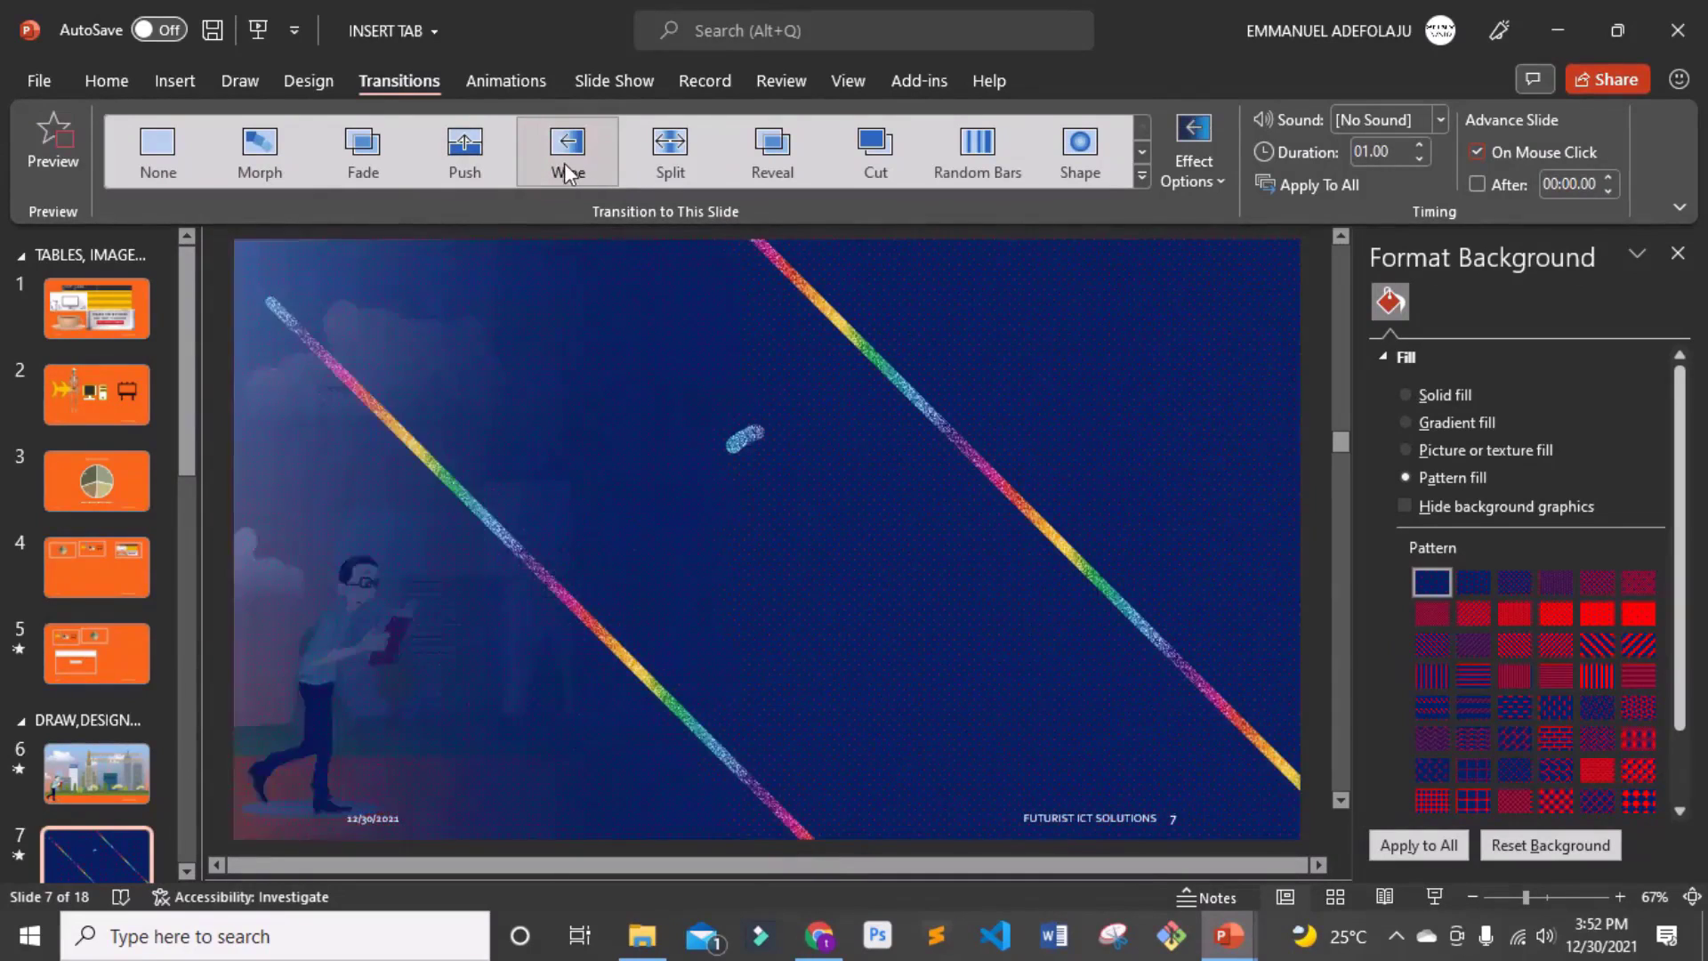
click(678, 164)
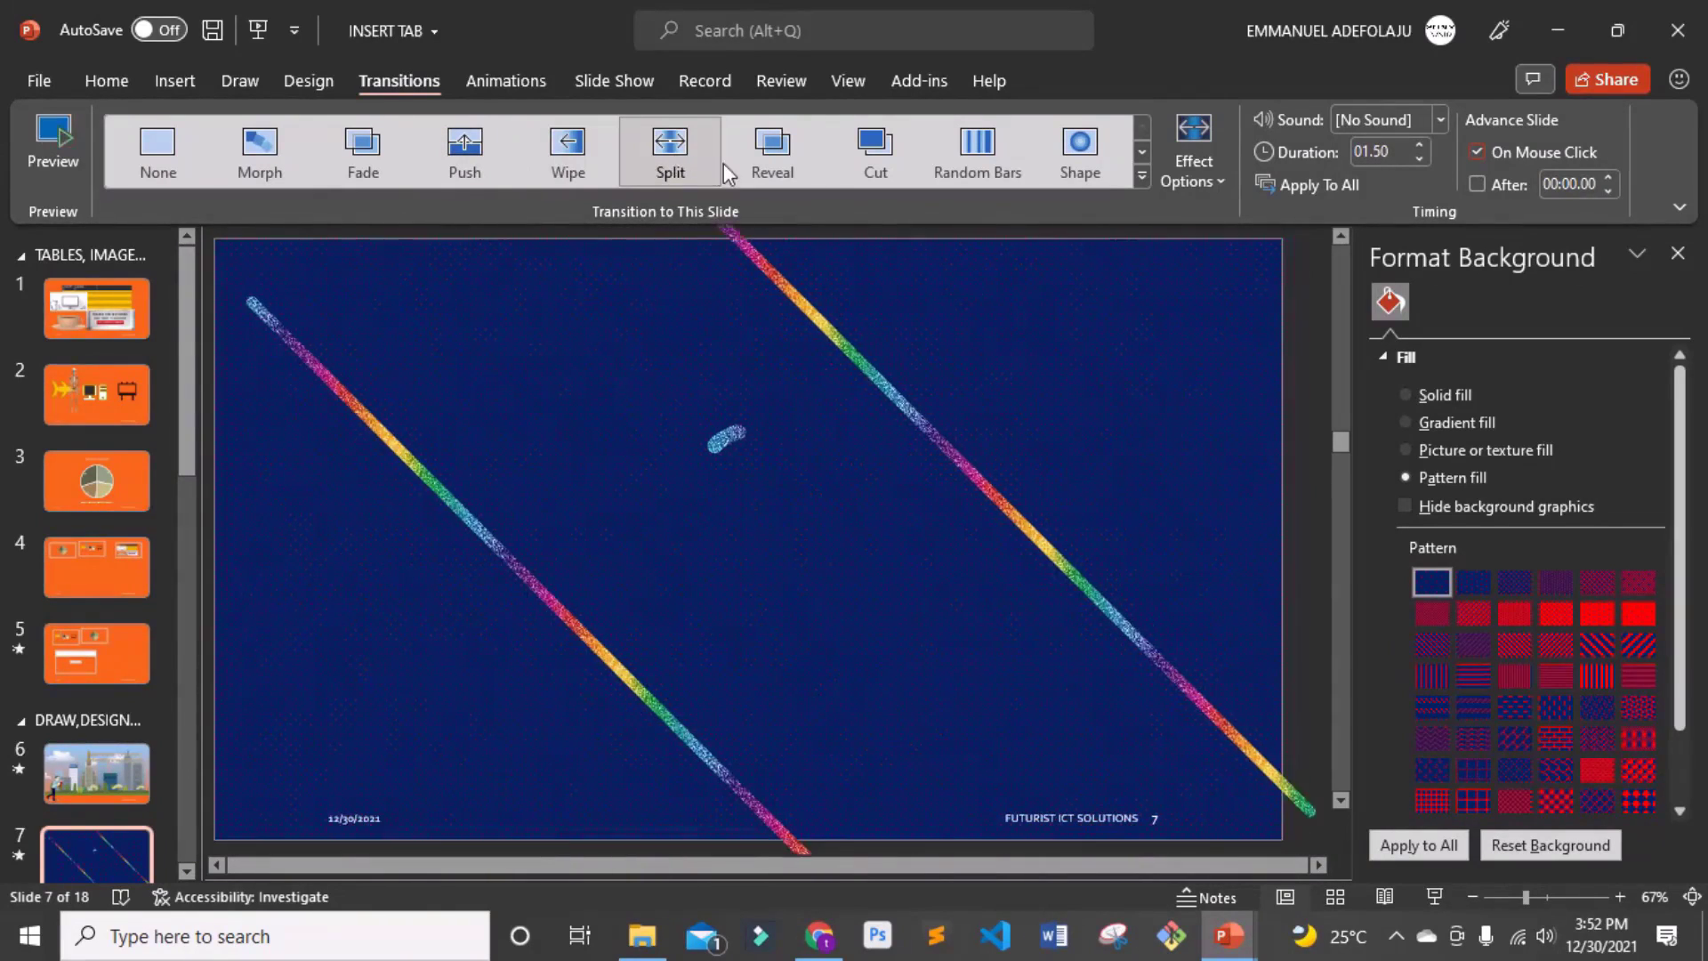
click(772, 164)
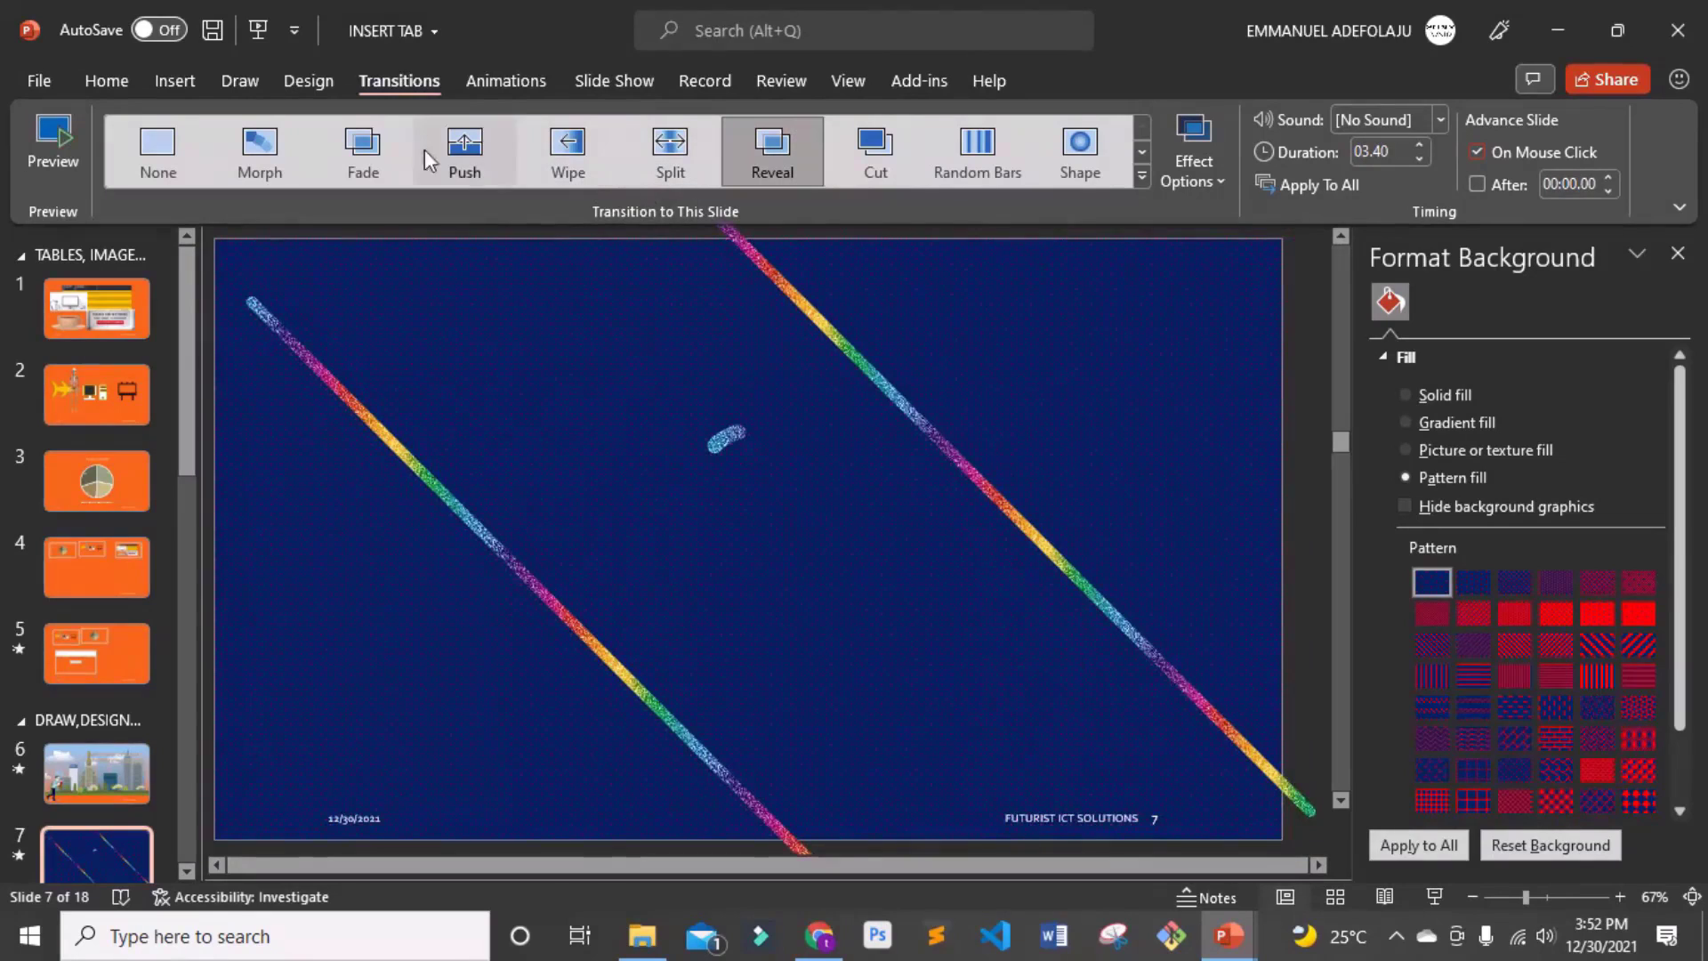
click(371, 157)
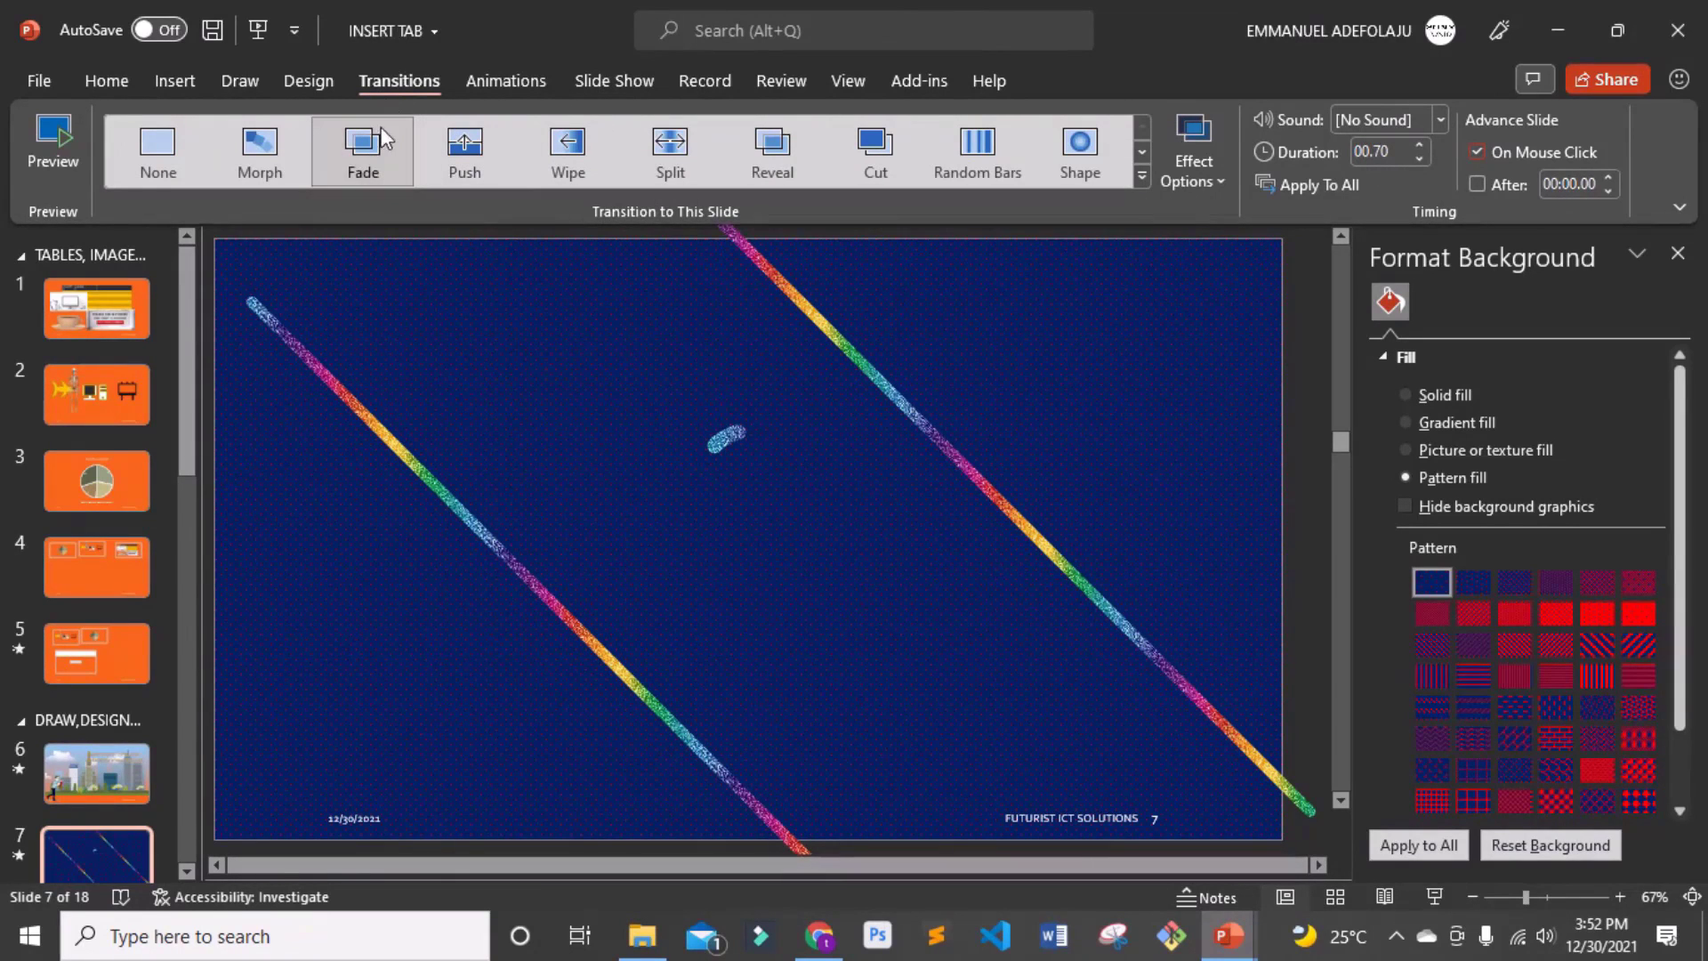
- Try the Morph, Ripple, Blinds and Honeycomb transitions on slide 7
click(256, 162)
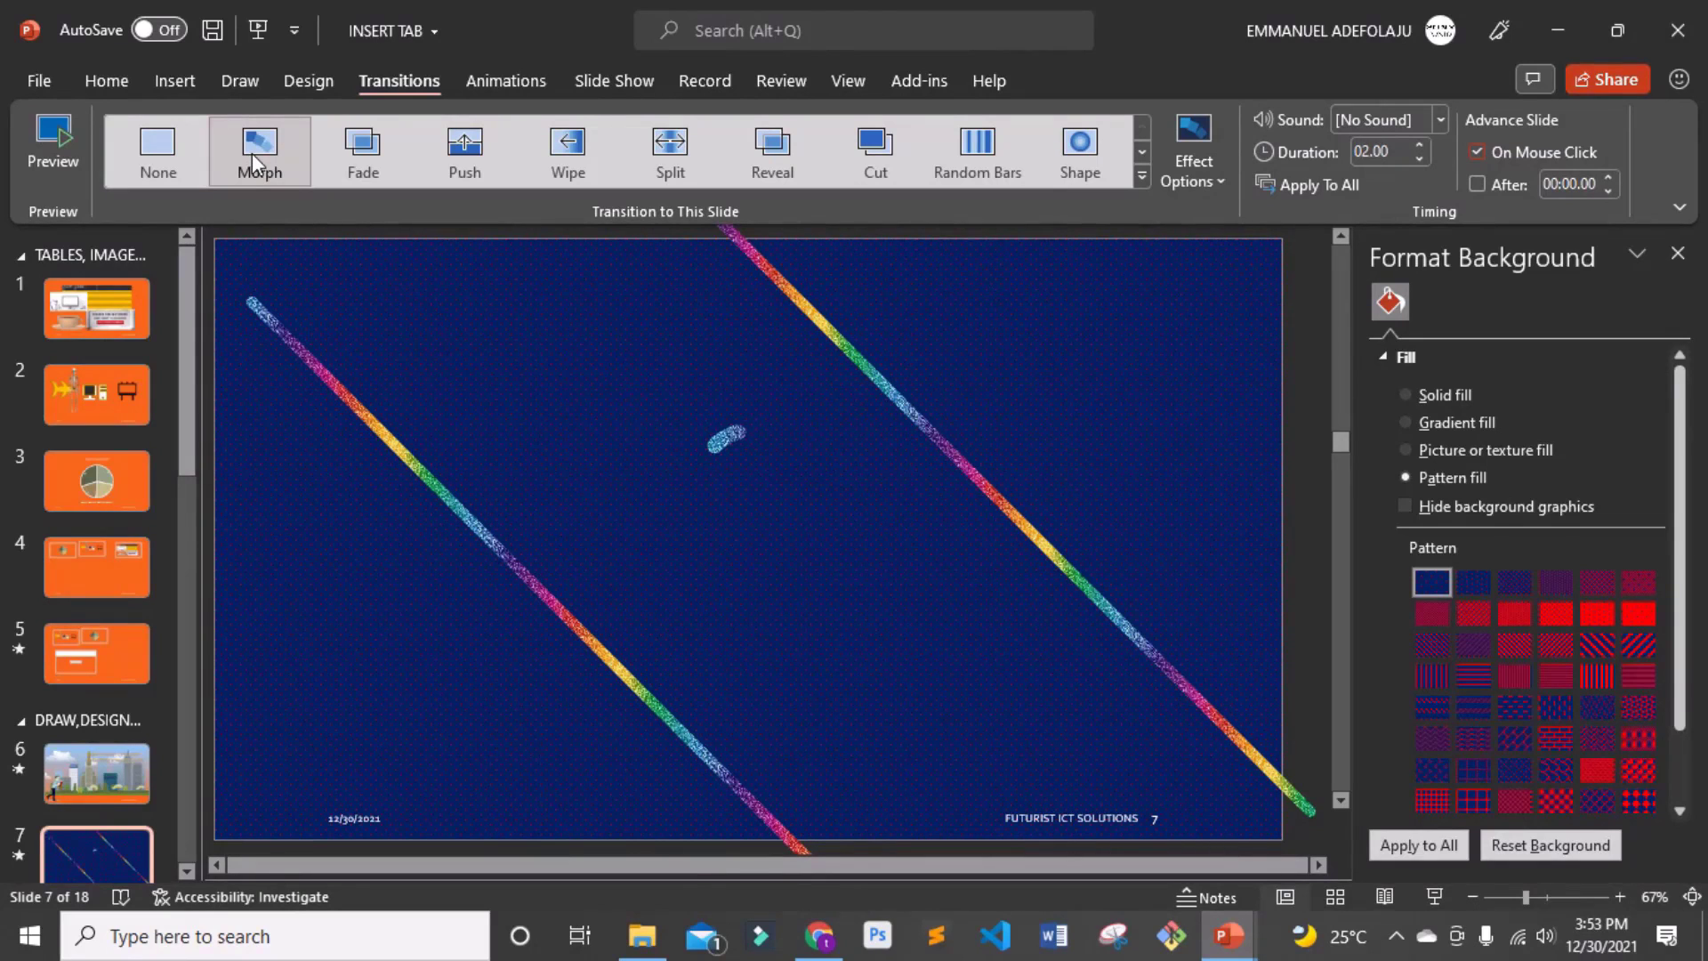
click(290, 158)
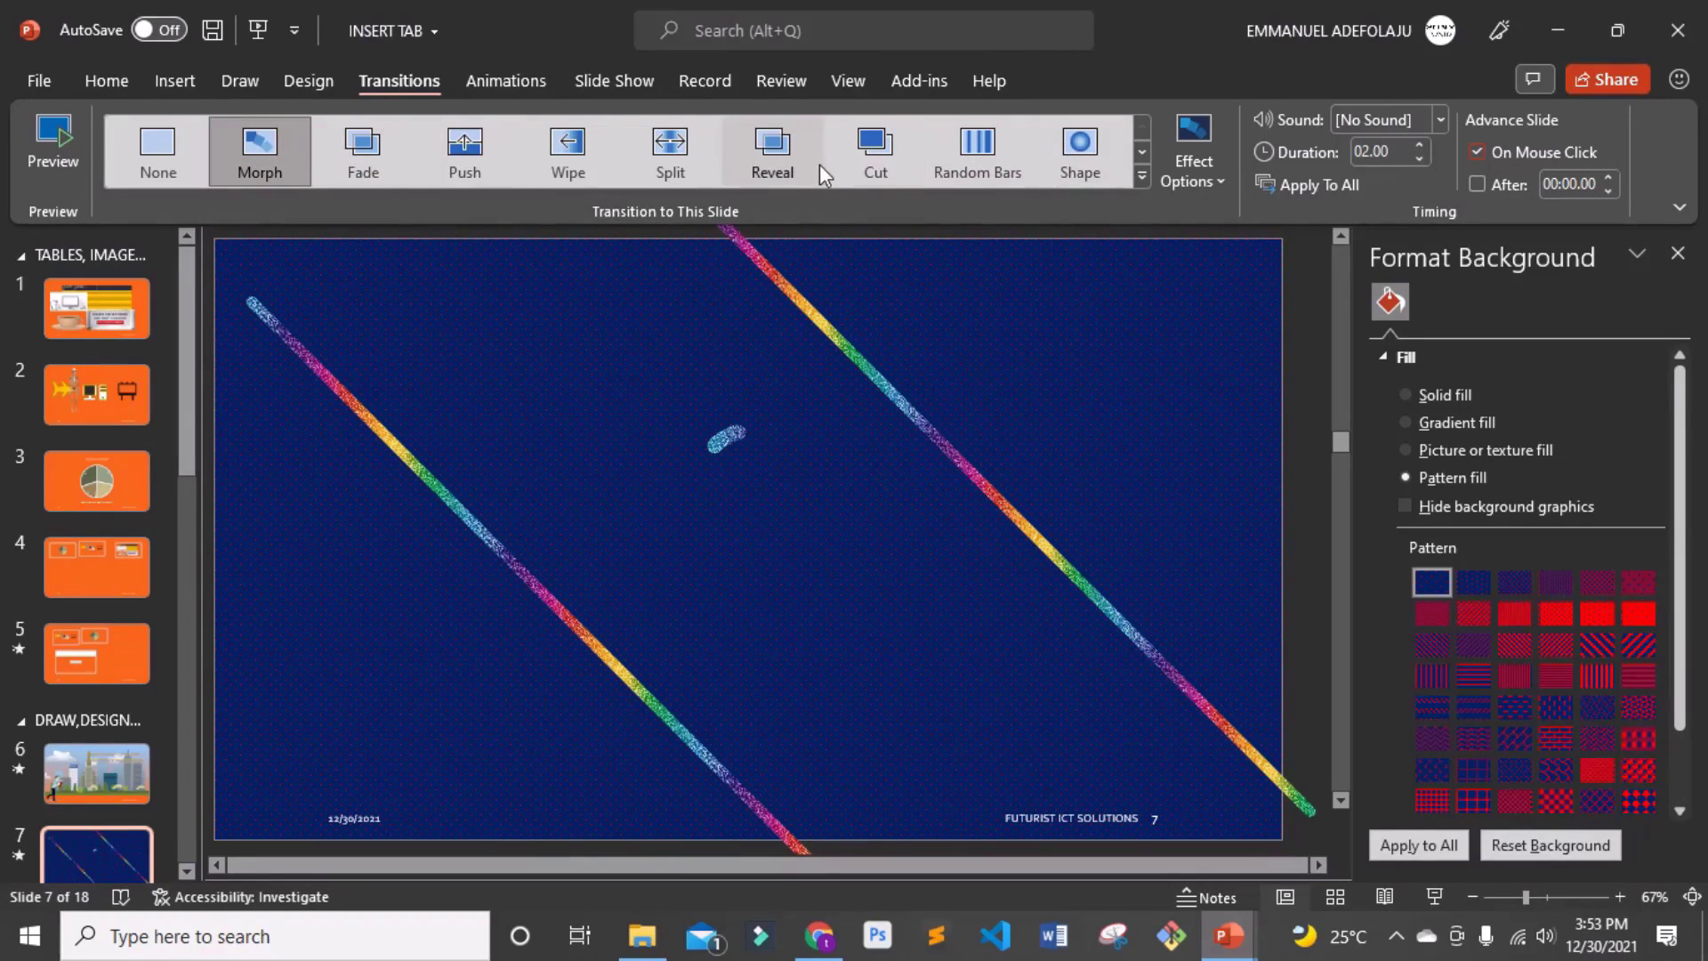
click(1142, 177)
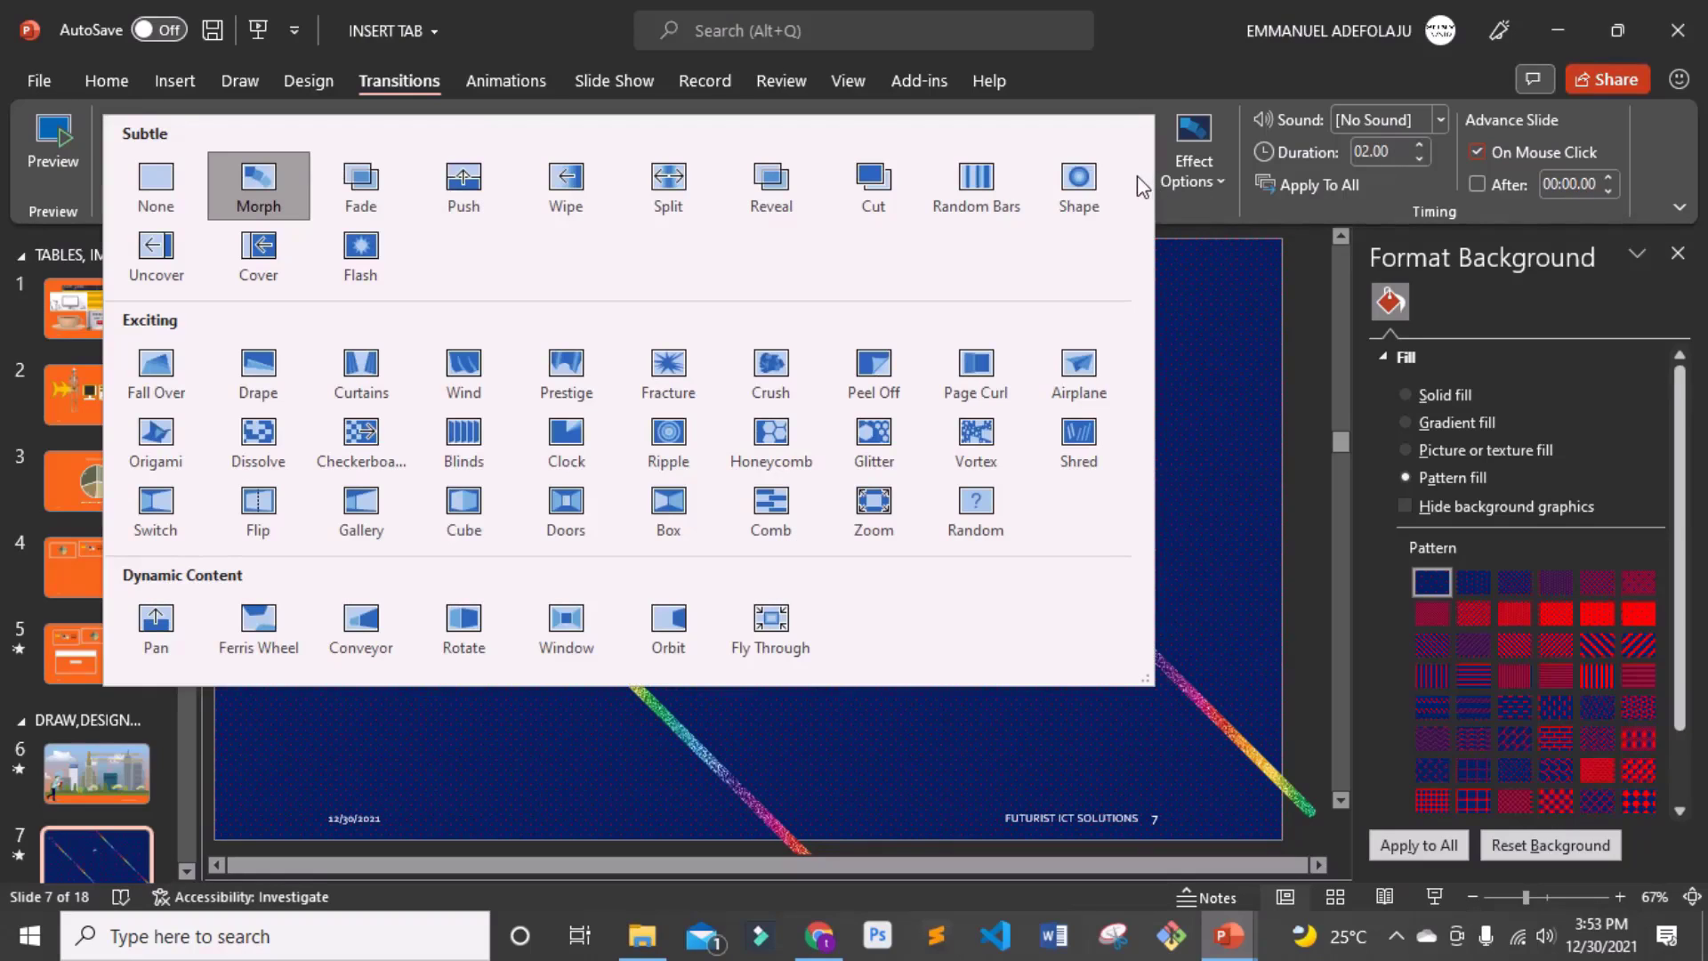
click(667, 441)
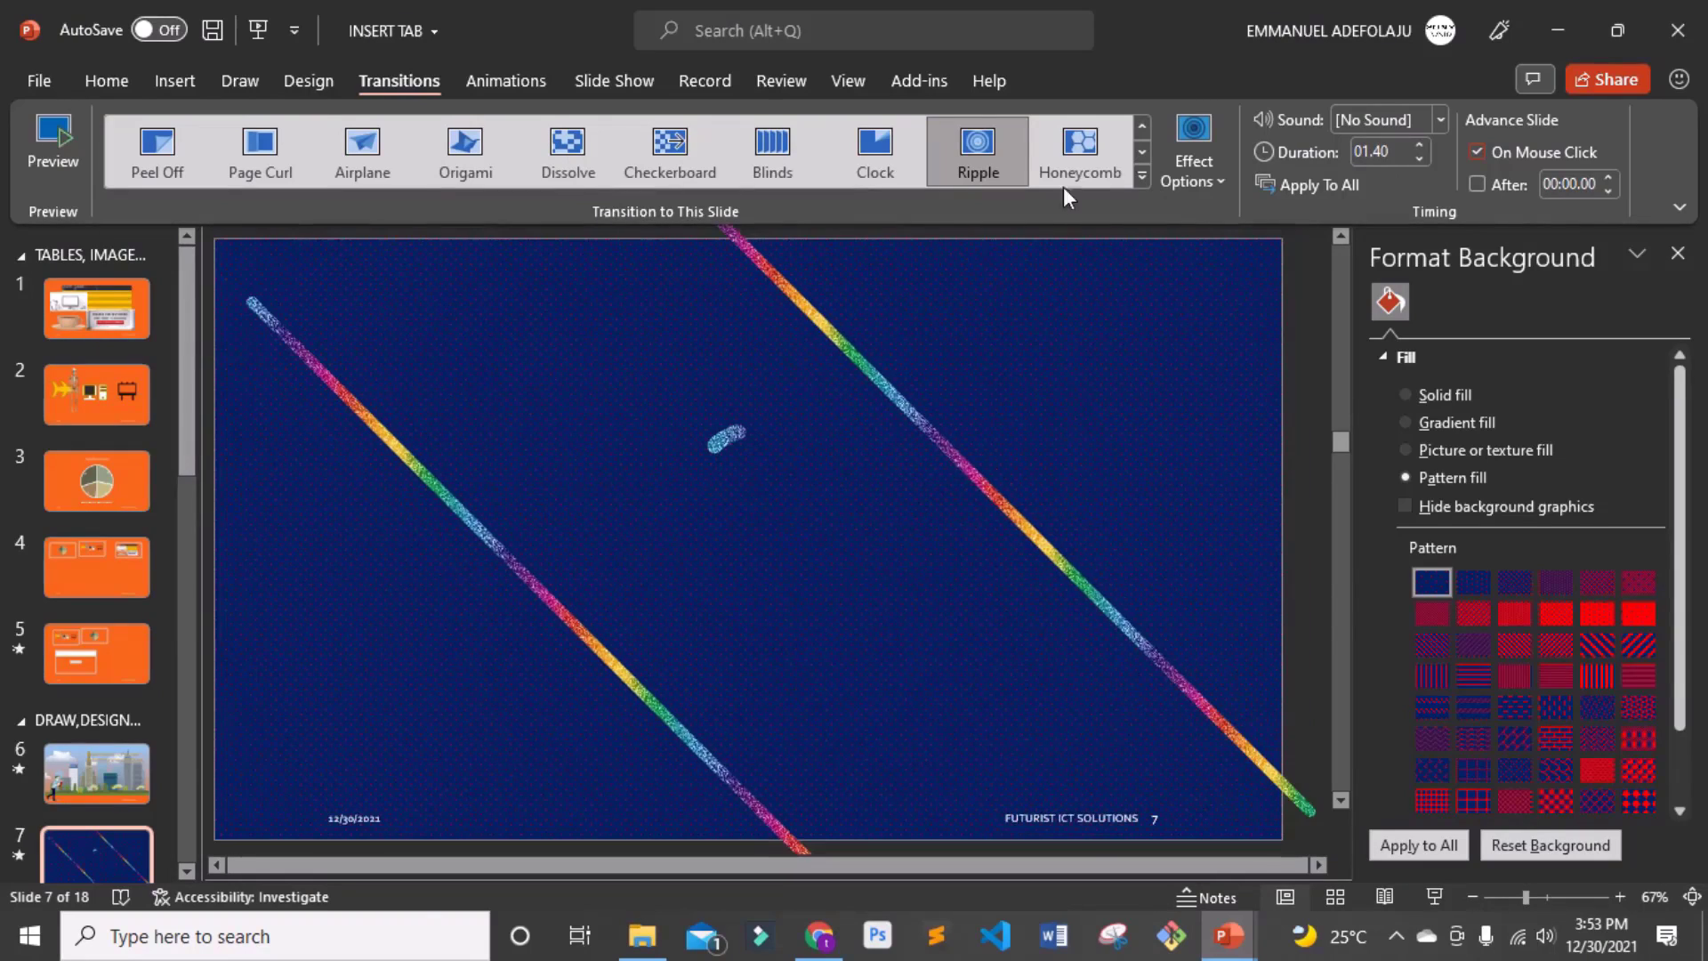
click(774, 153)
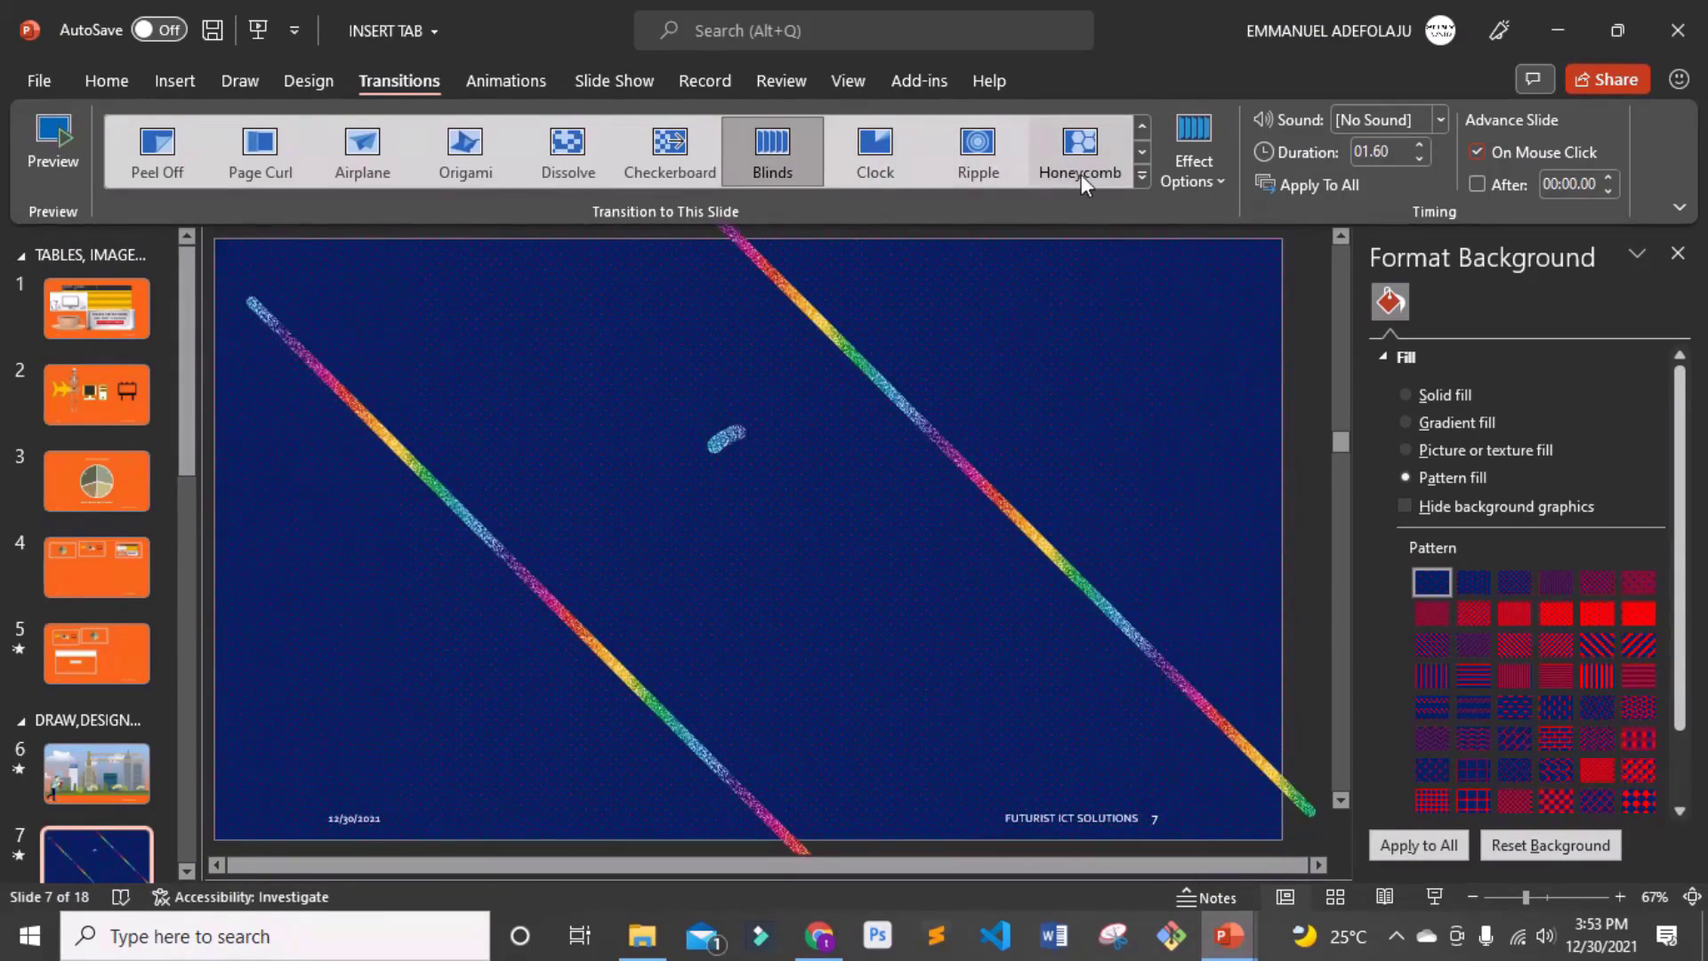
click(1083, 168)
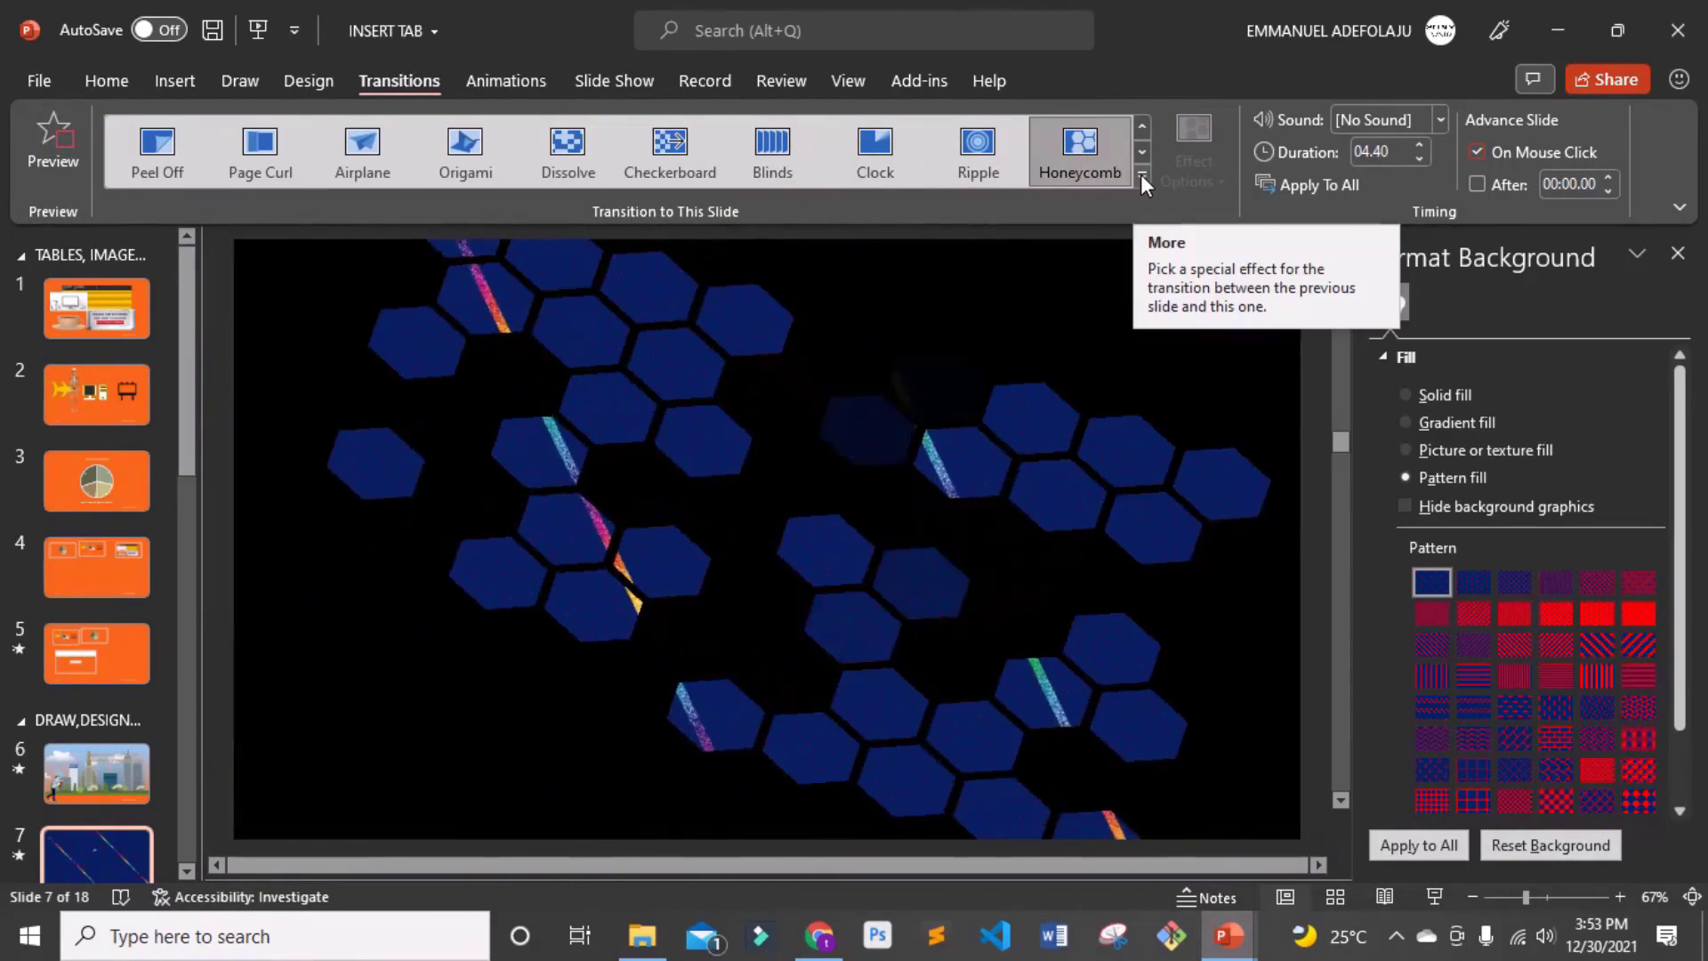
- Try the Doors transition on slide 7 and look through the complete set of transition effects
click(1141, 177)
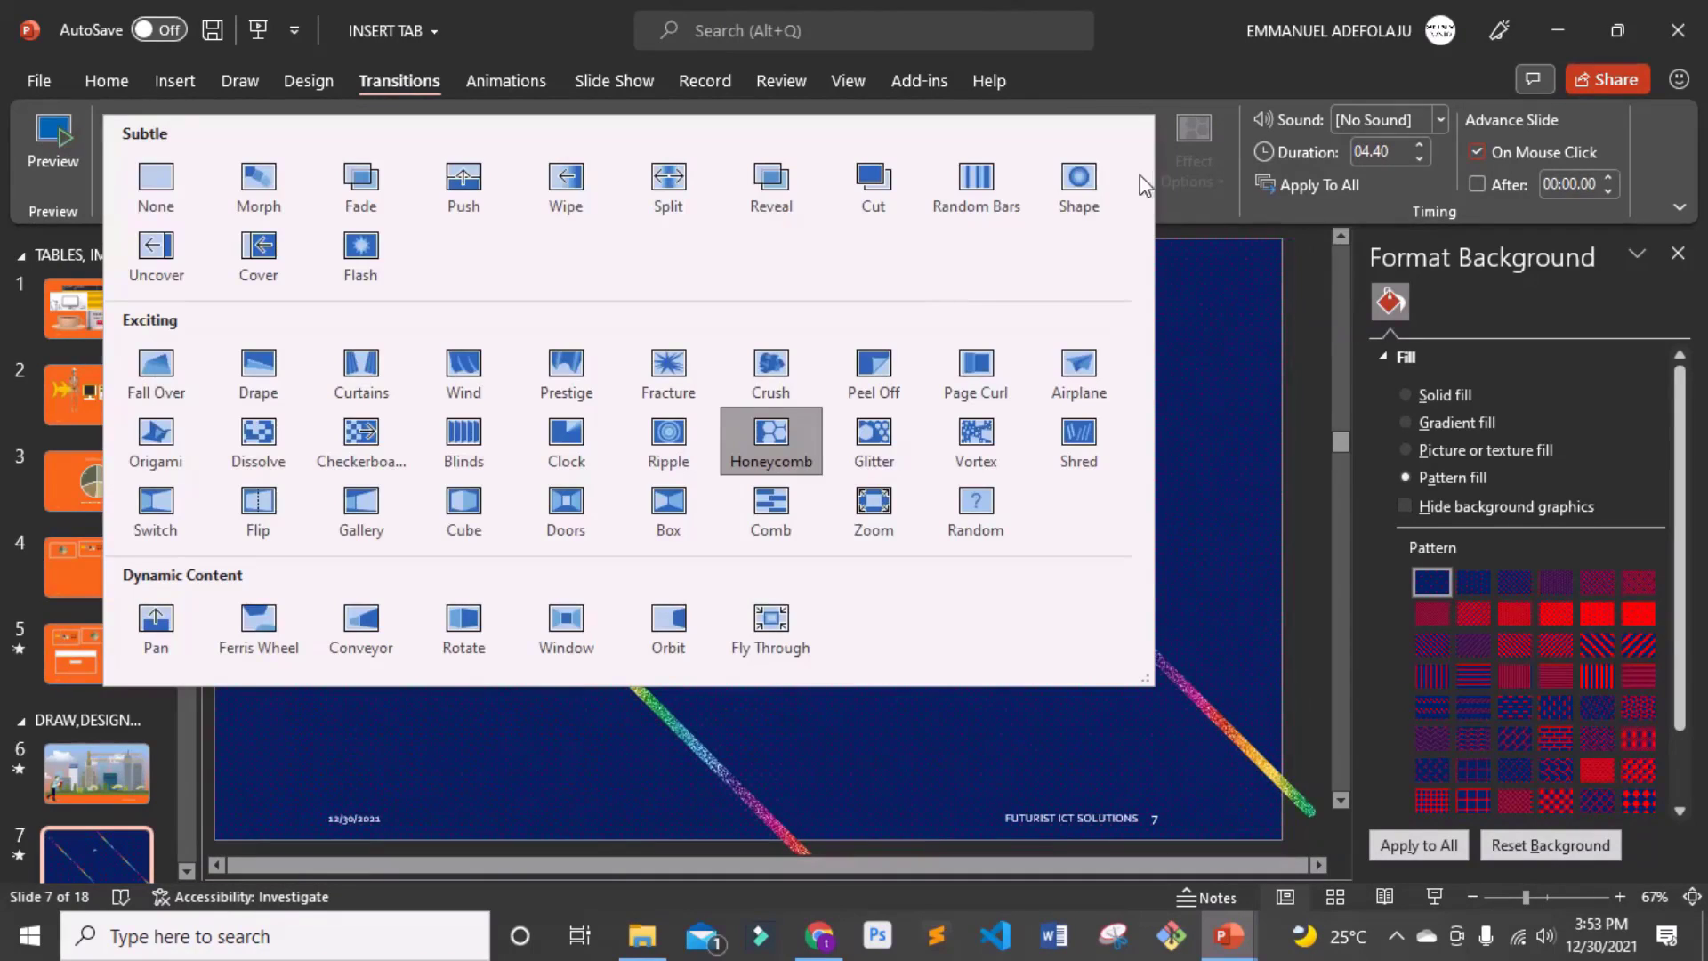
click(554, 514)
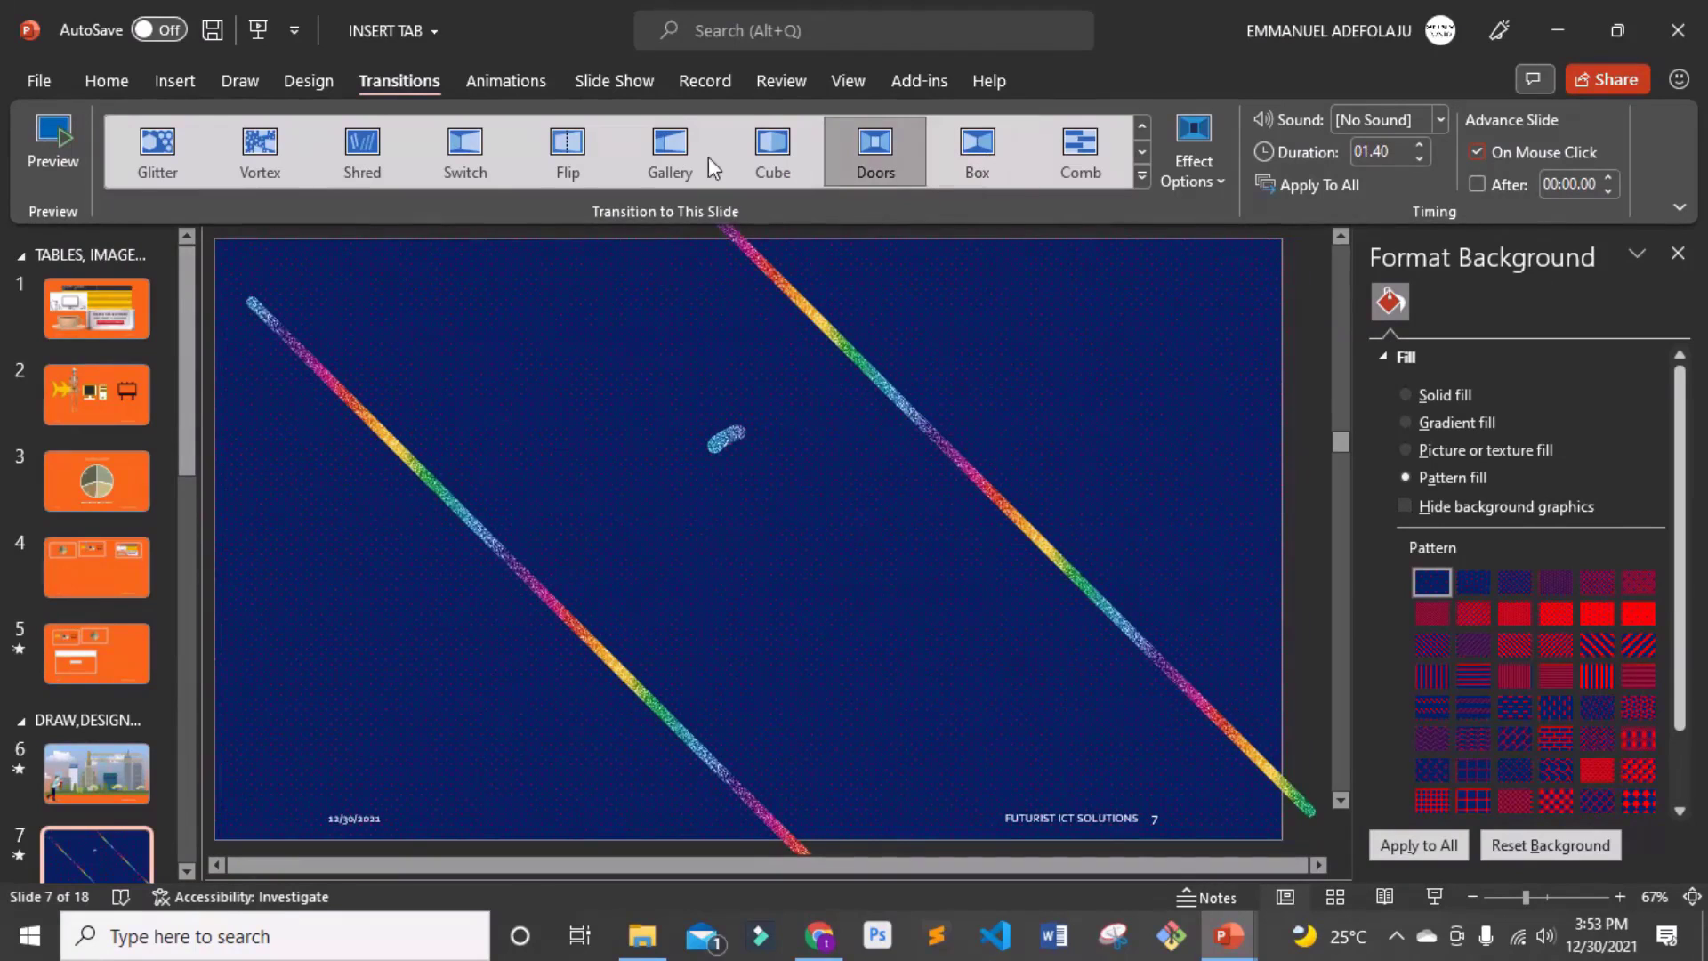
click(1137, 178)
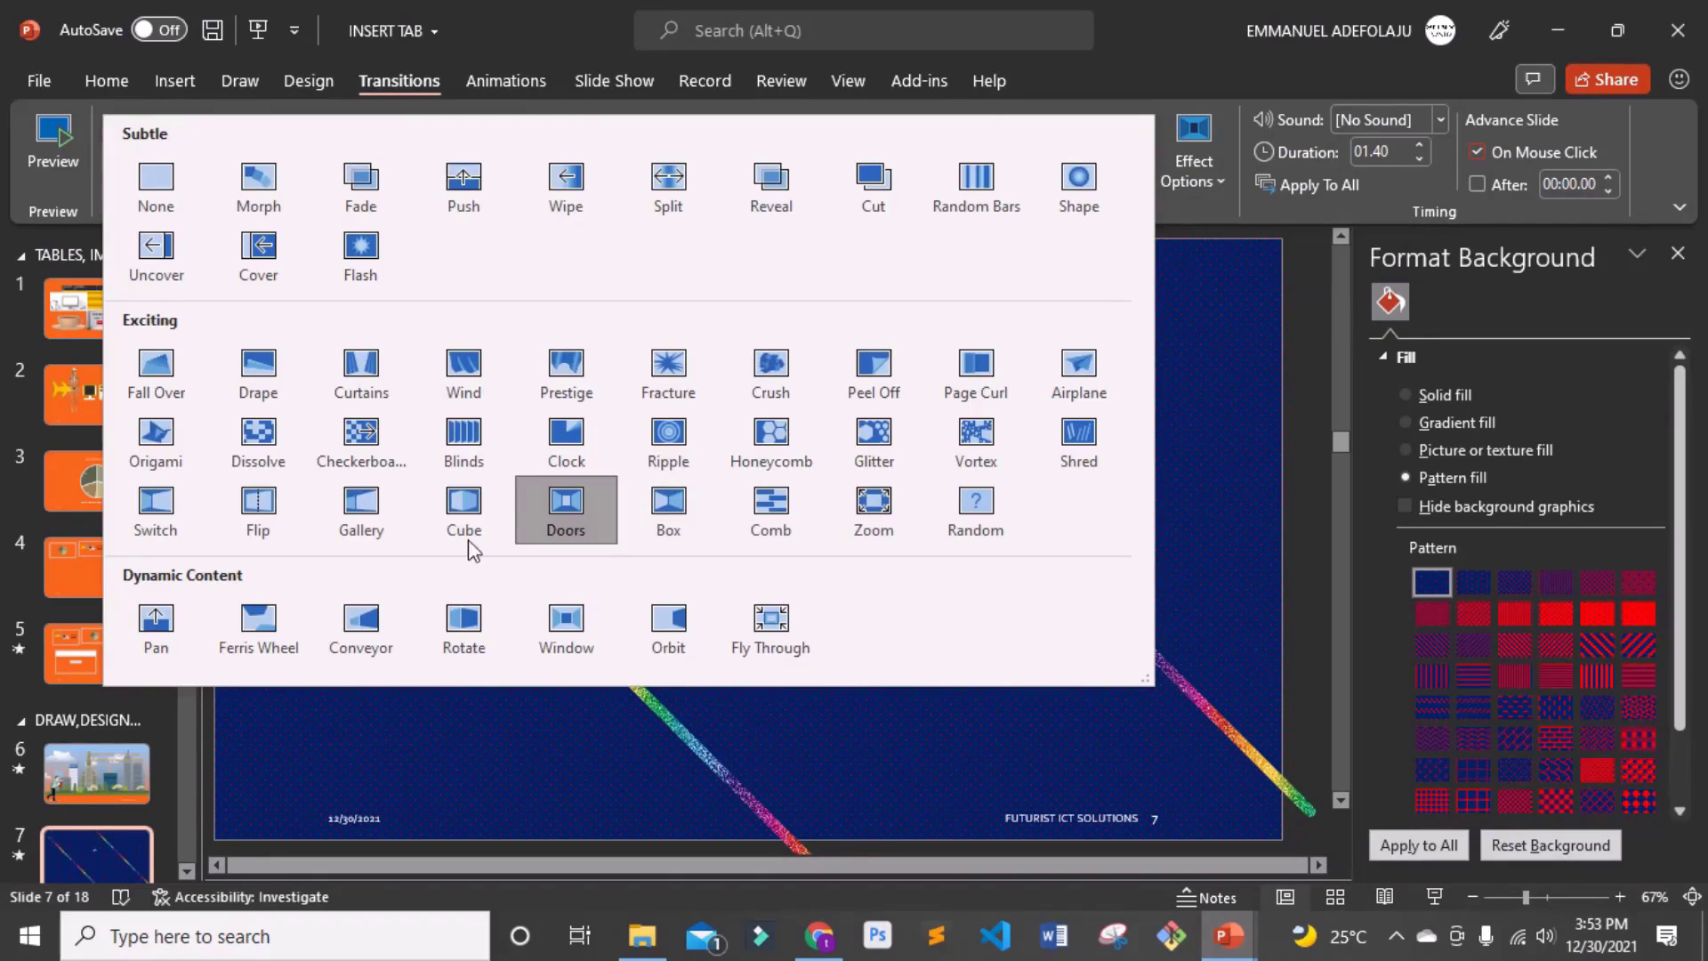
click(1189, 211)
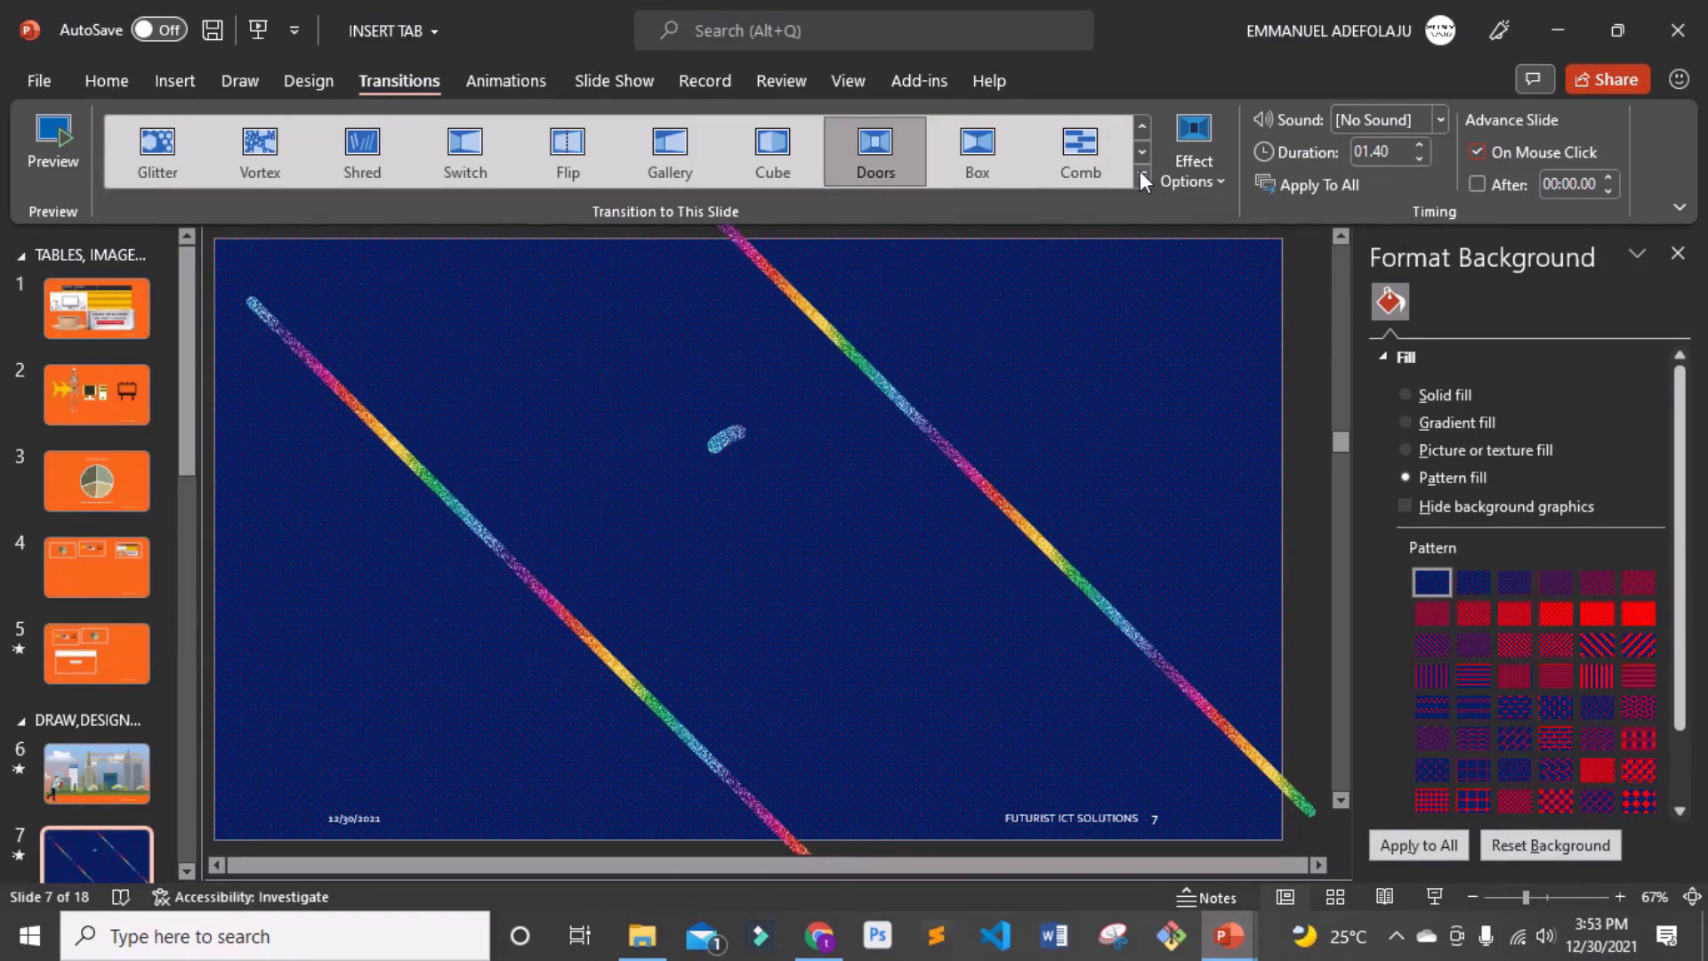
click(1142, 175)
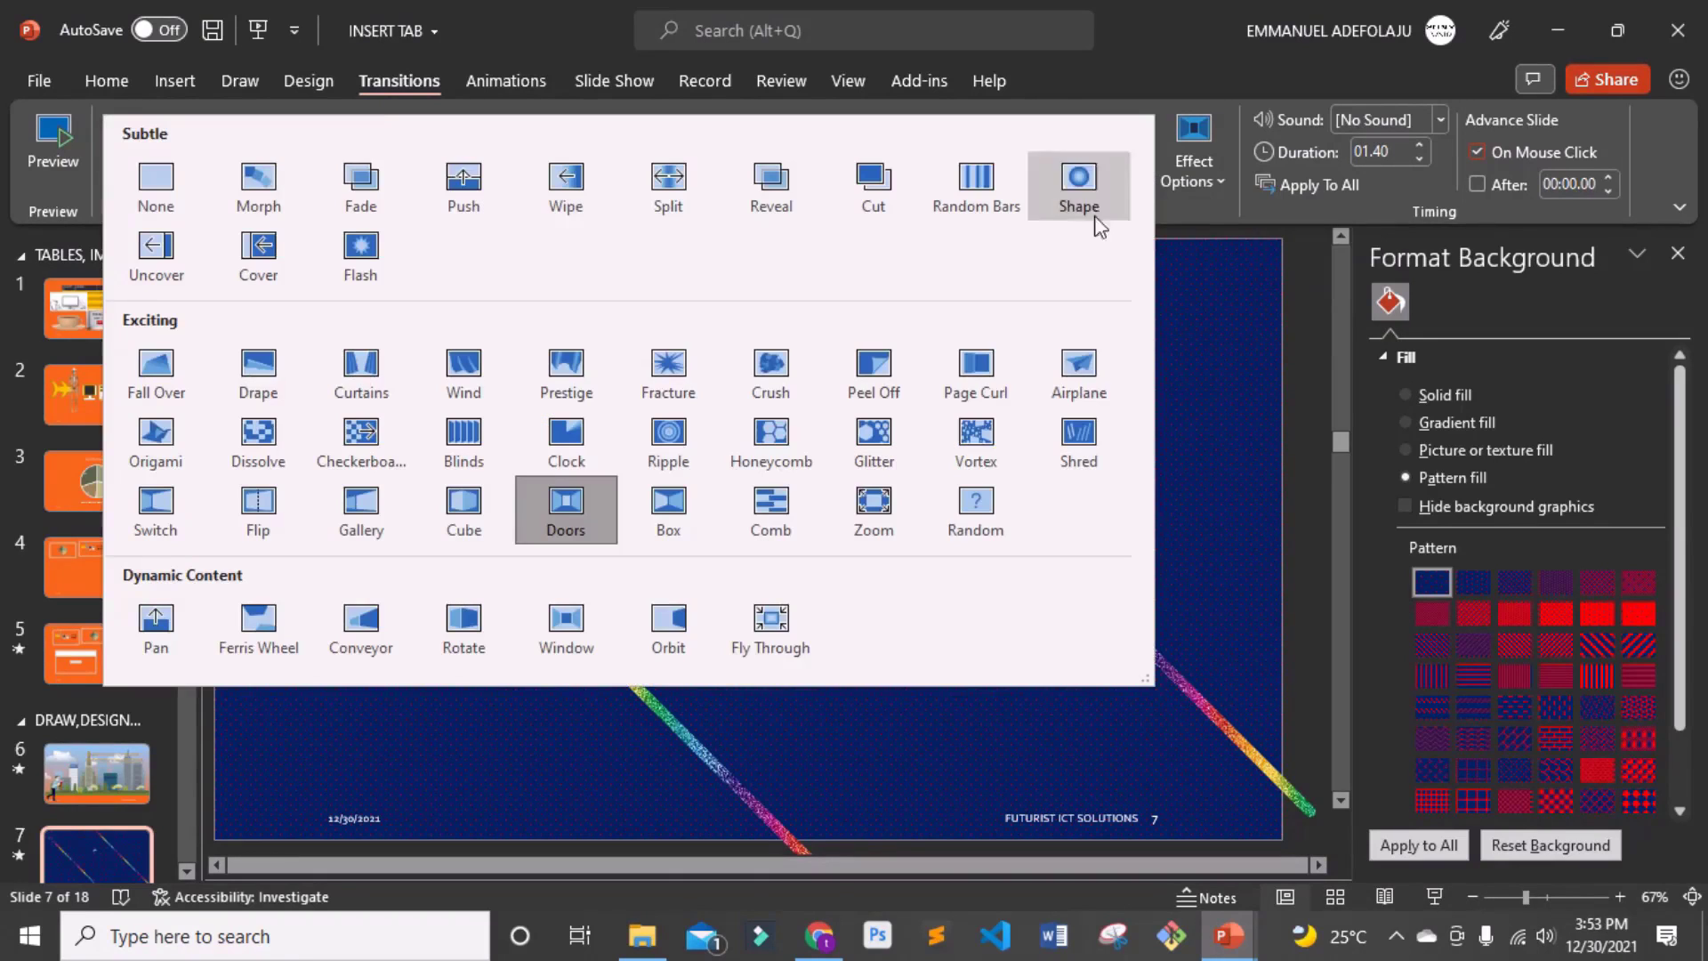
click(1183, 210)
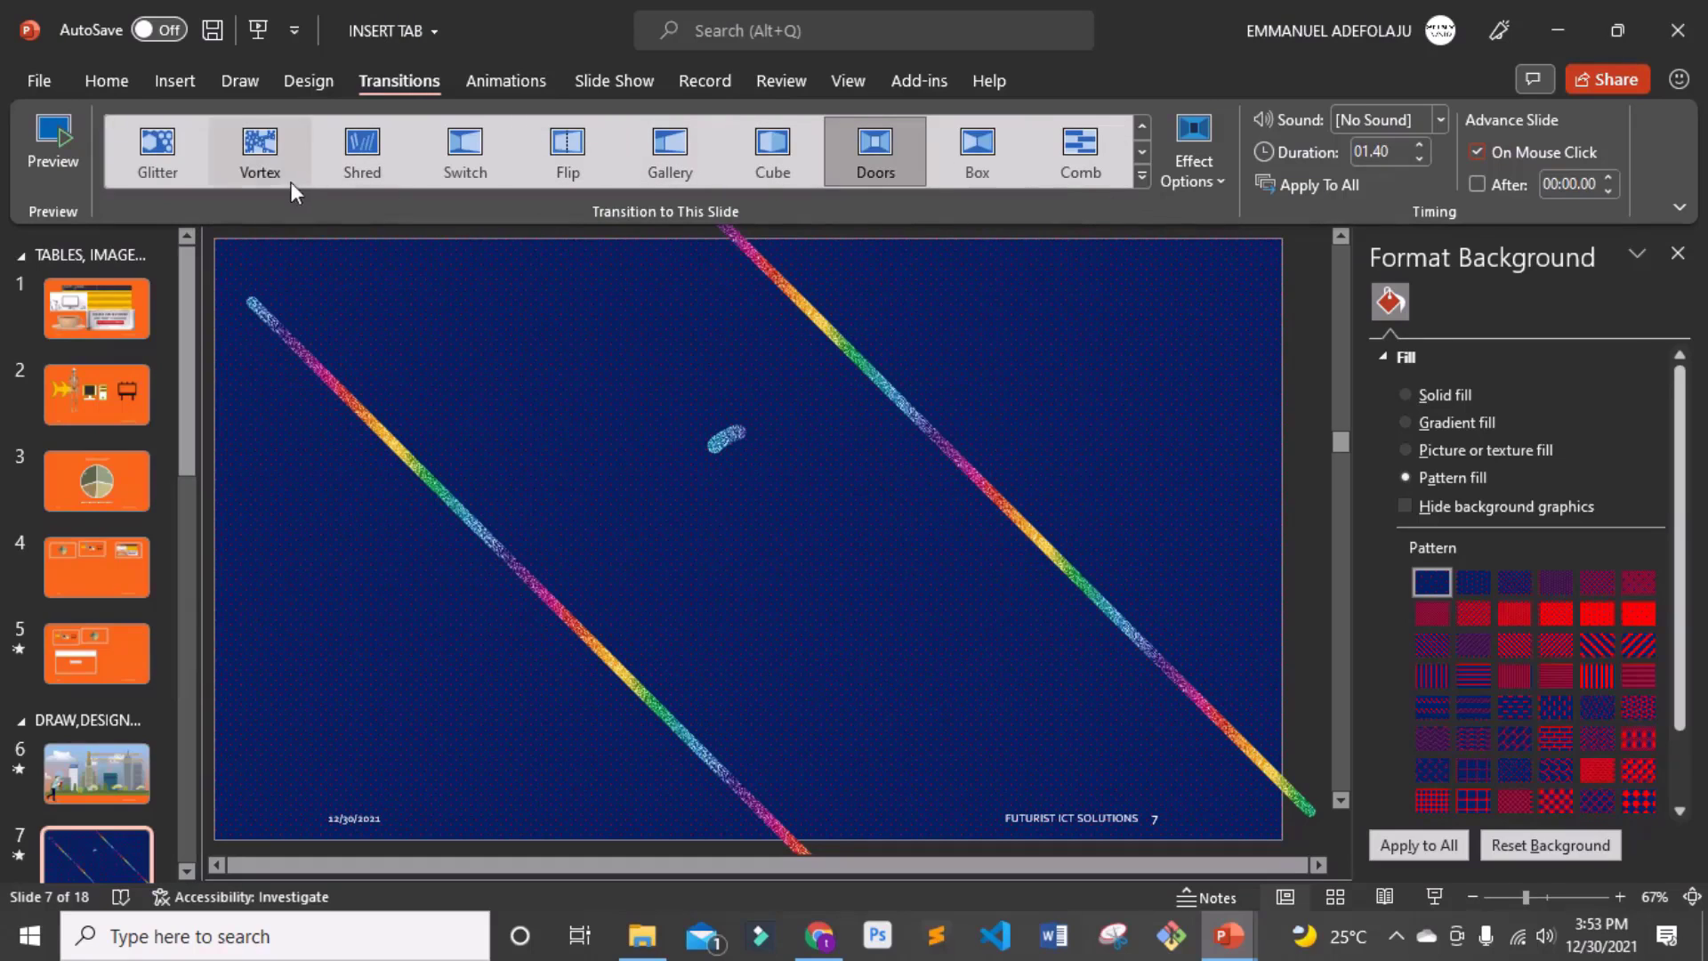
- Compare the Fade, Push and Wipe transitions on slide 7 again, and return to Fade
click(1141, 130)
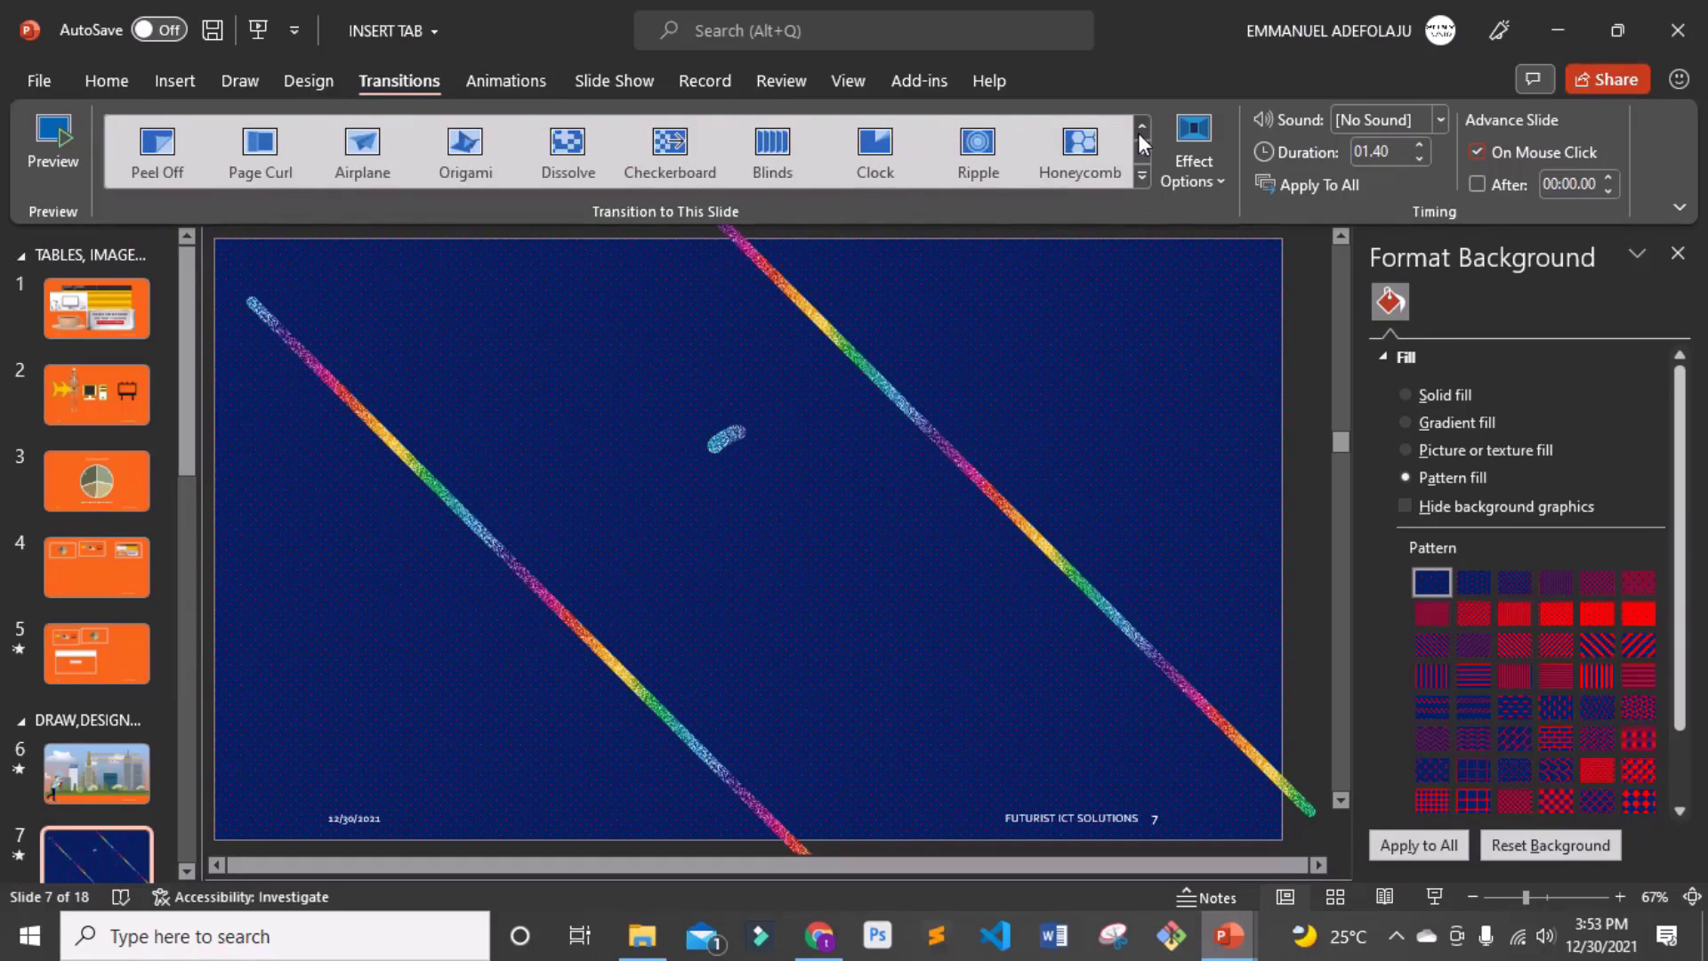
click(1142, 130)
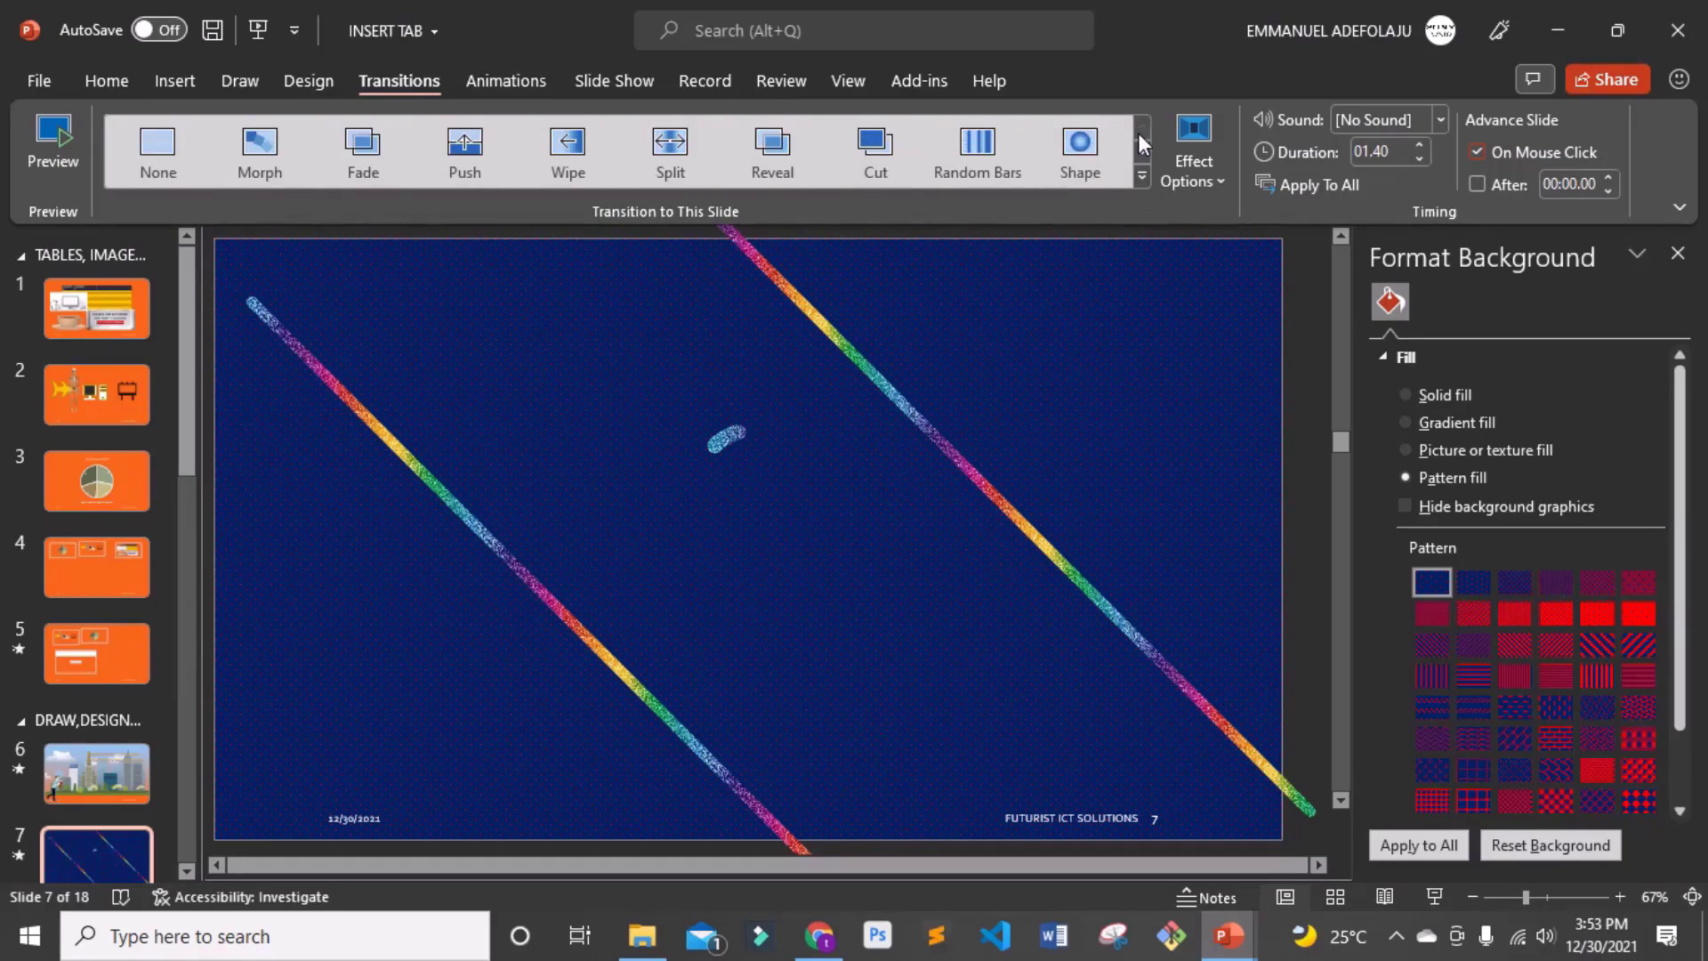
click(362, 159)
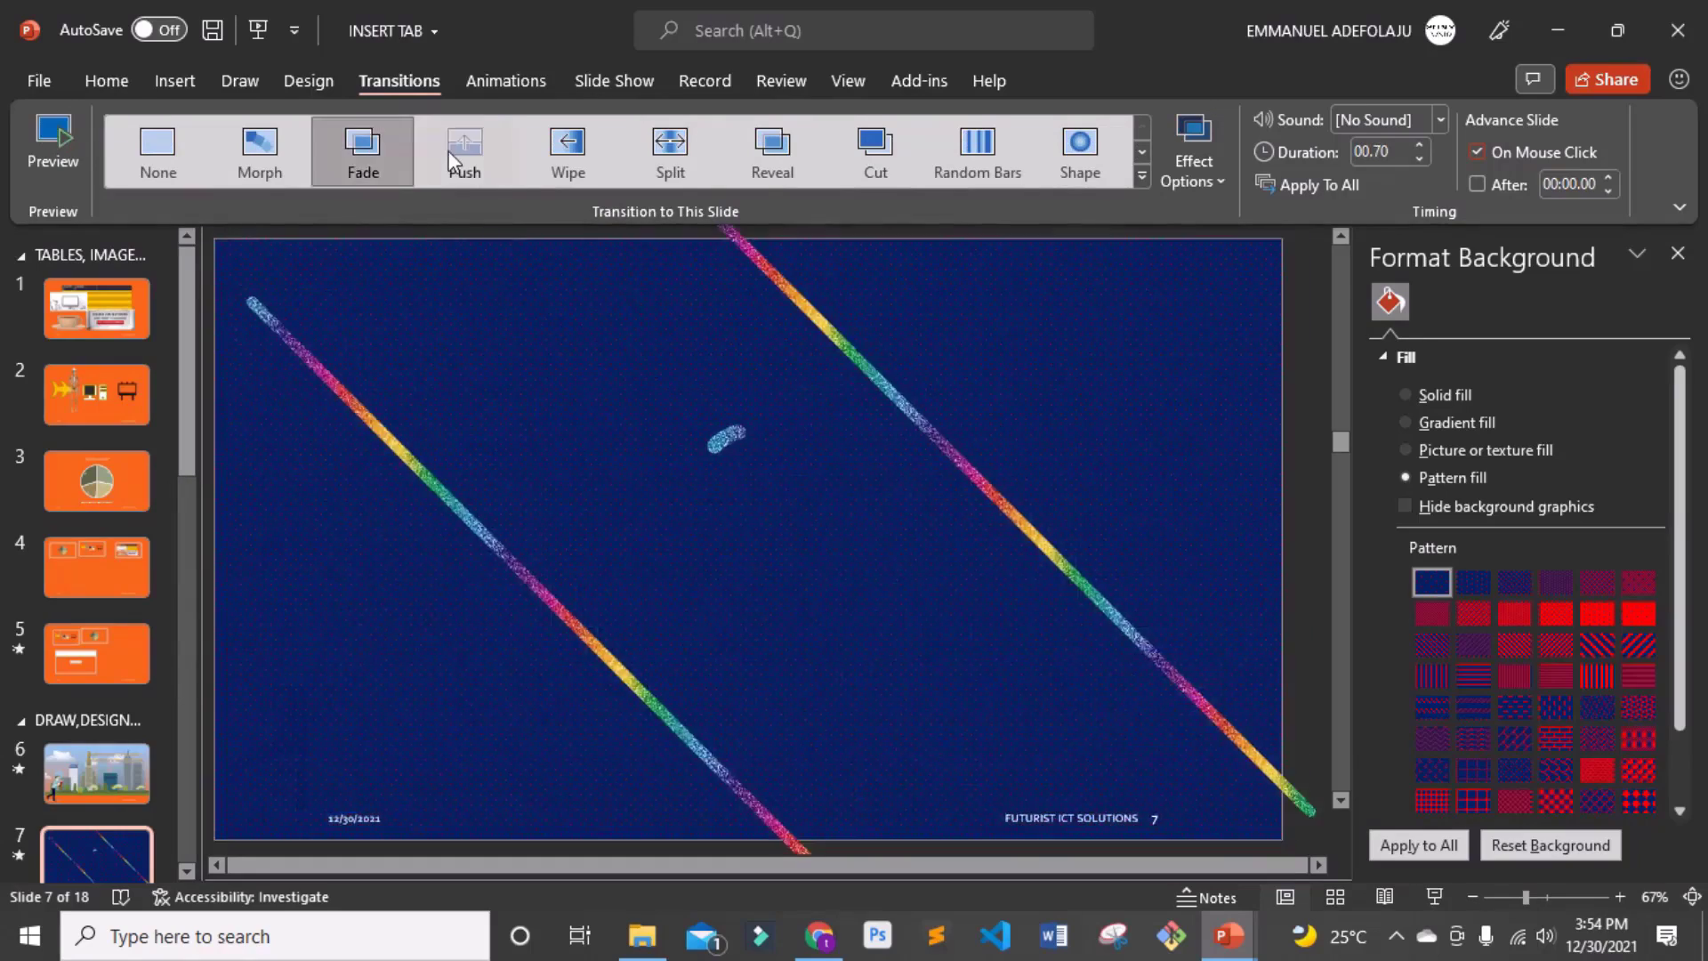
click(453, 160)
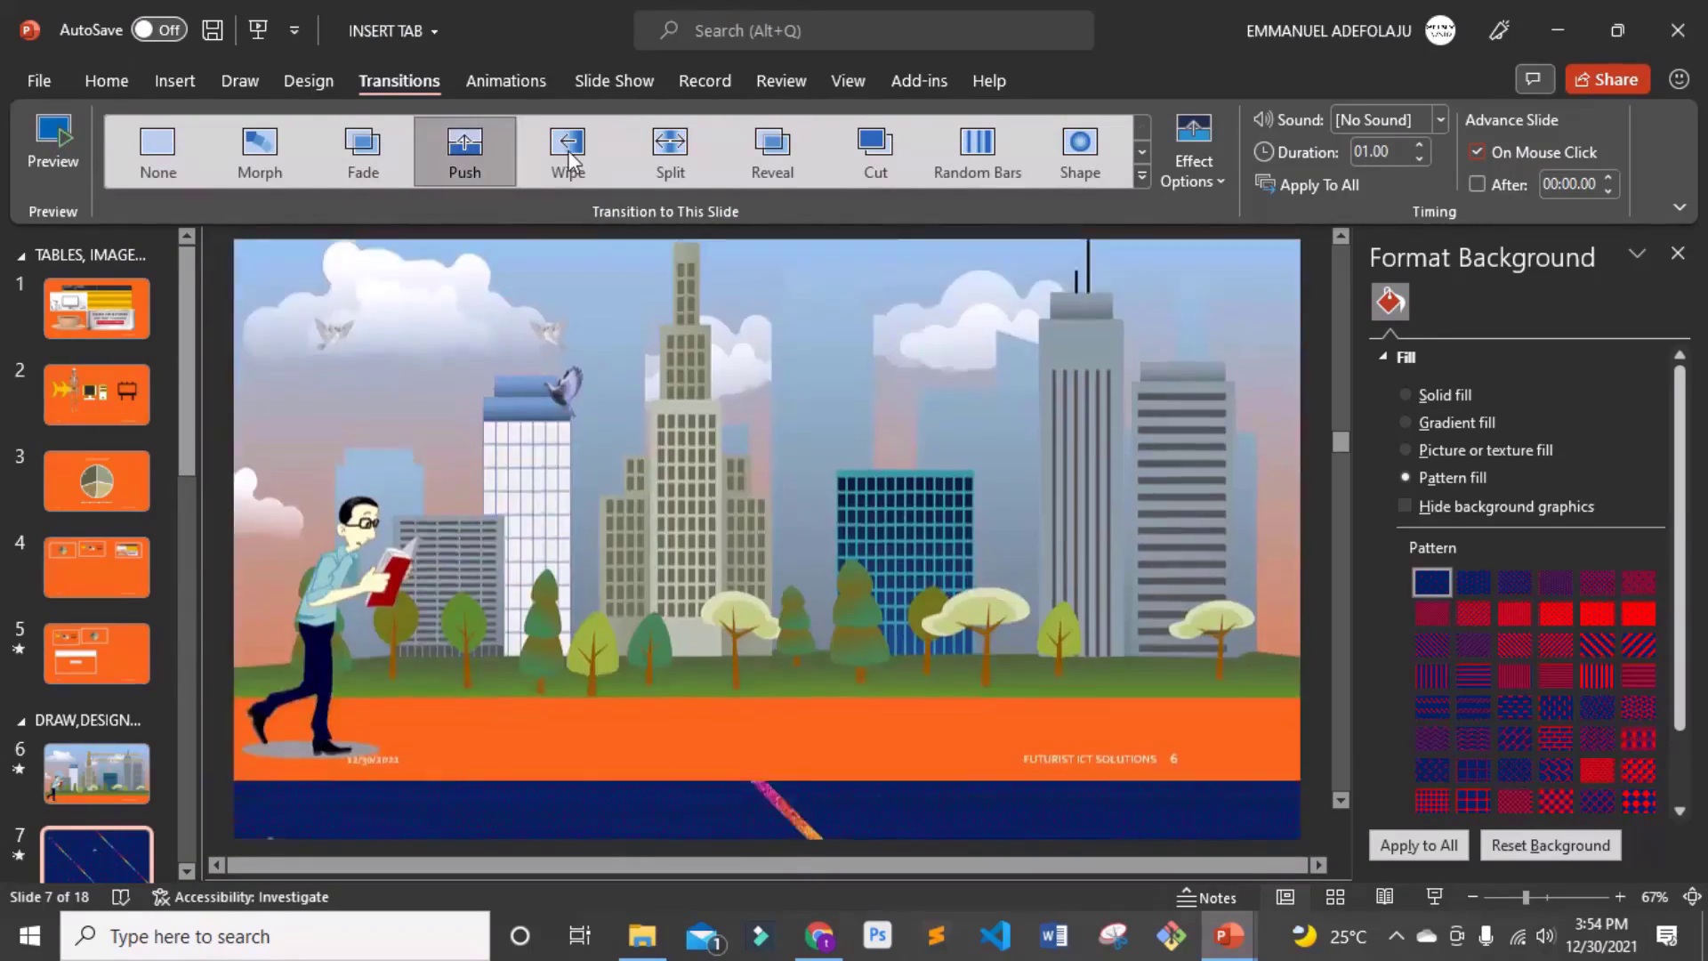
click(547, 153)
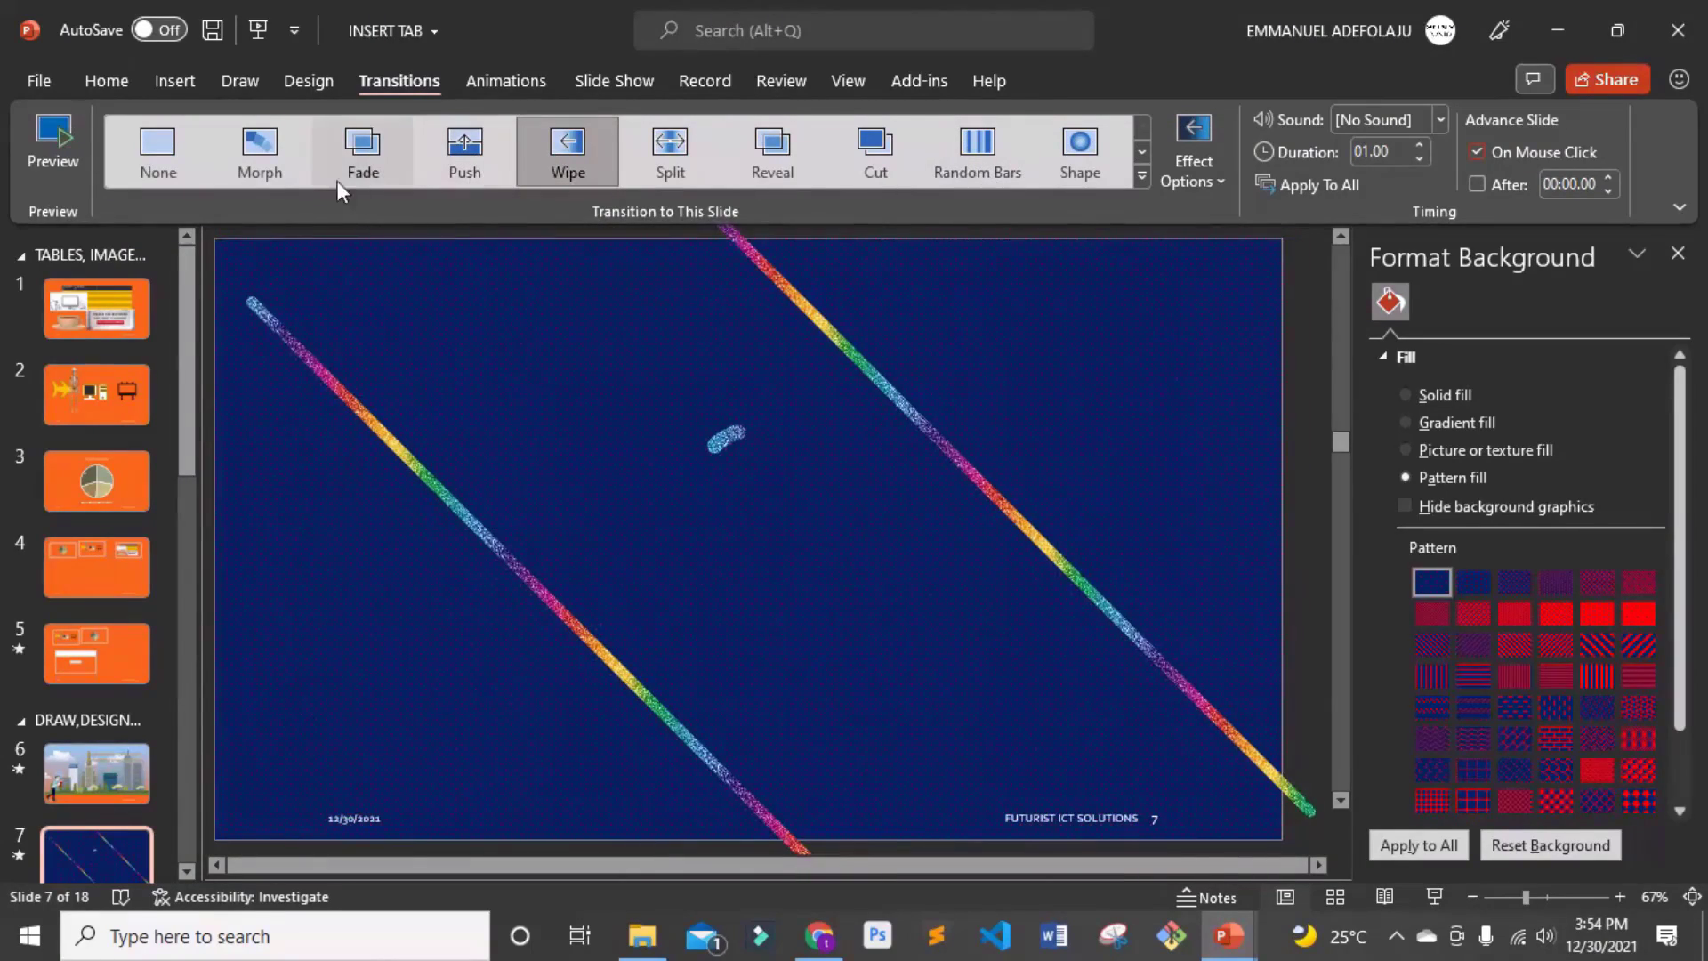
click(361, 165)
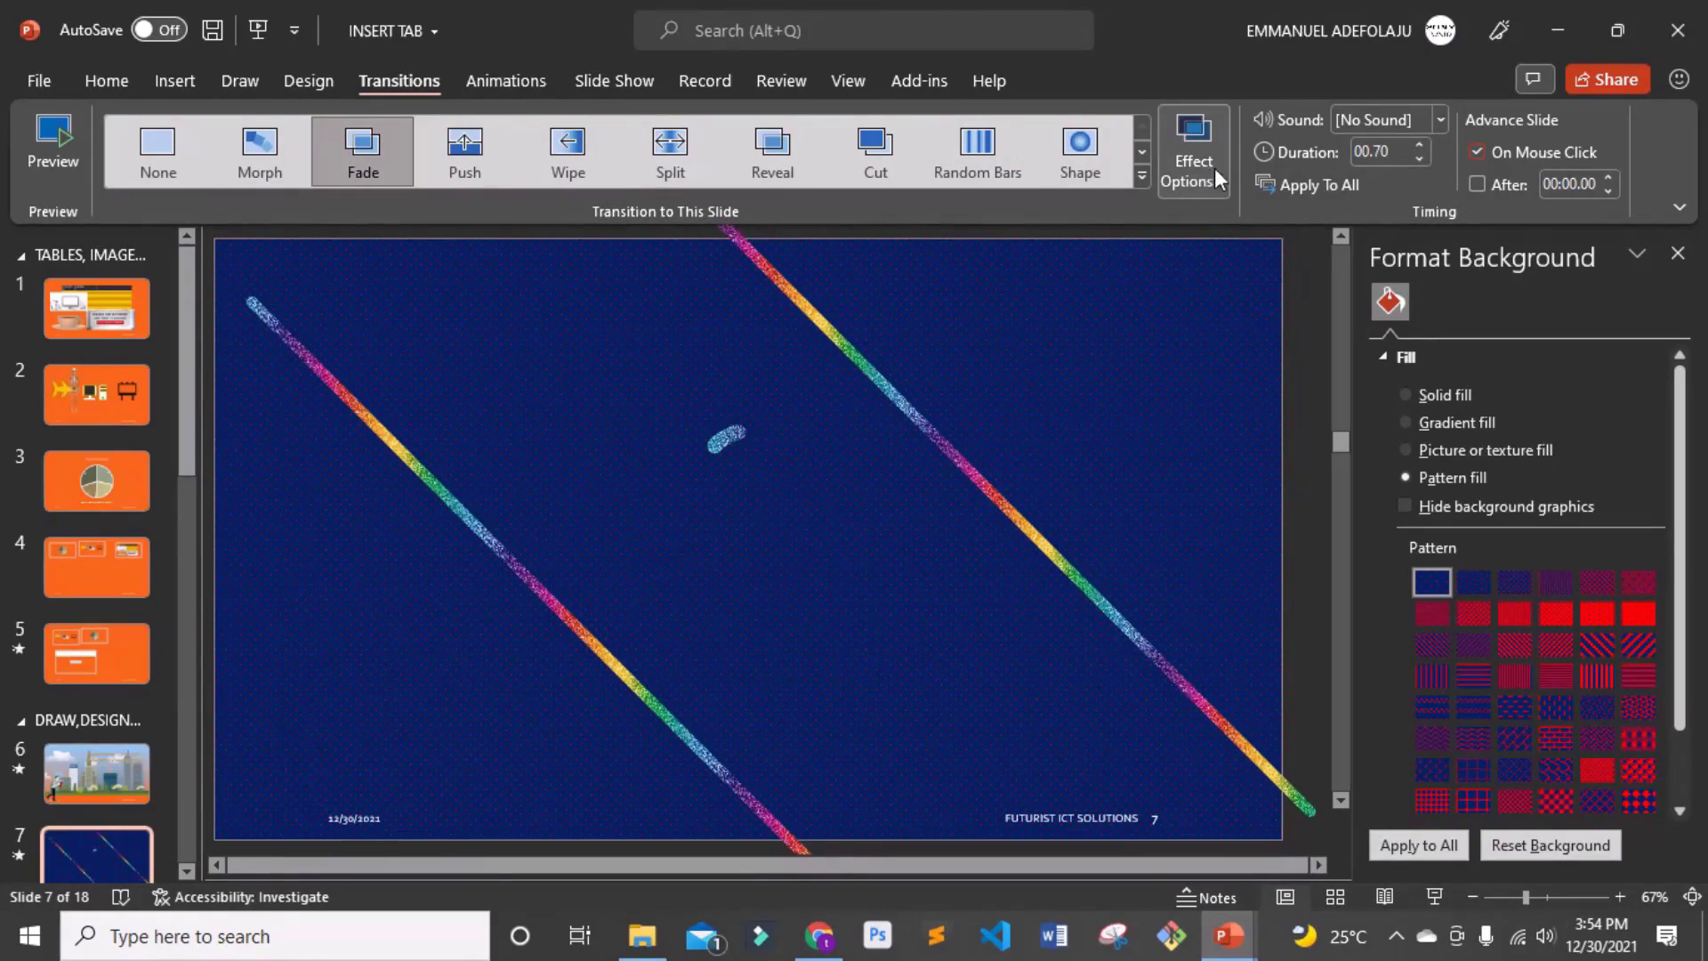
- Try the Smoothly and Through Black effect options of slide 7's Fade transition
click(1224, 180)
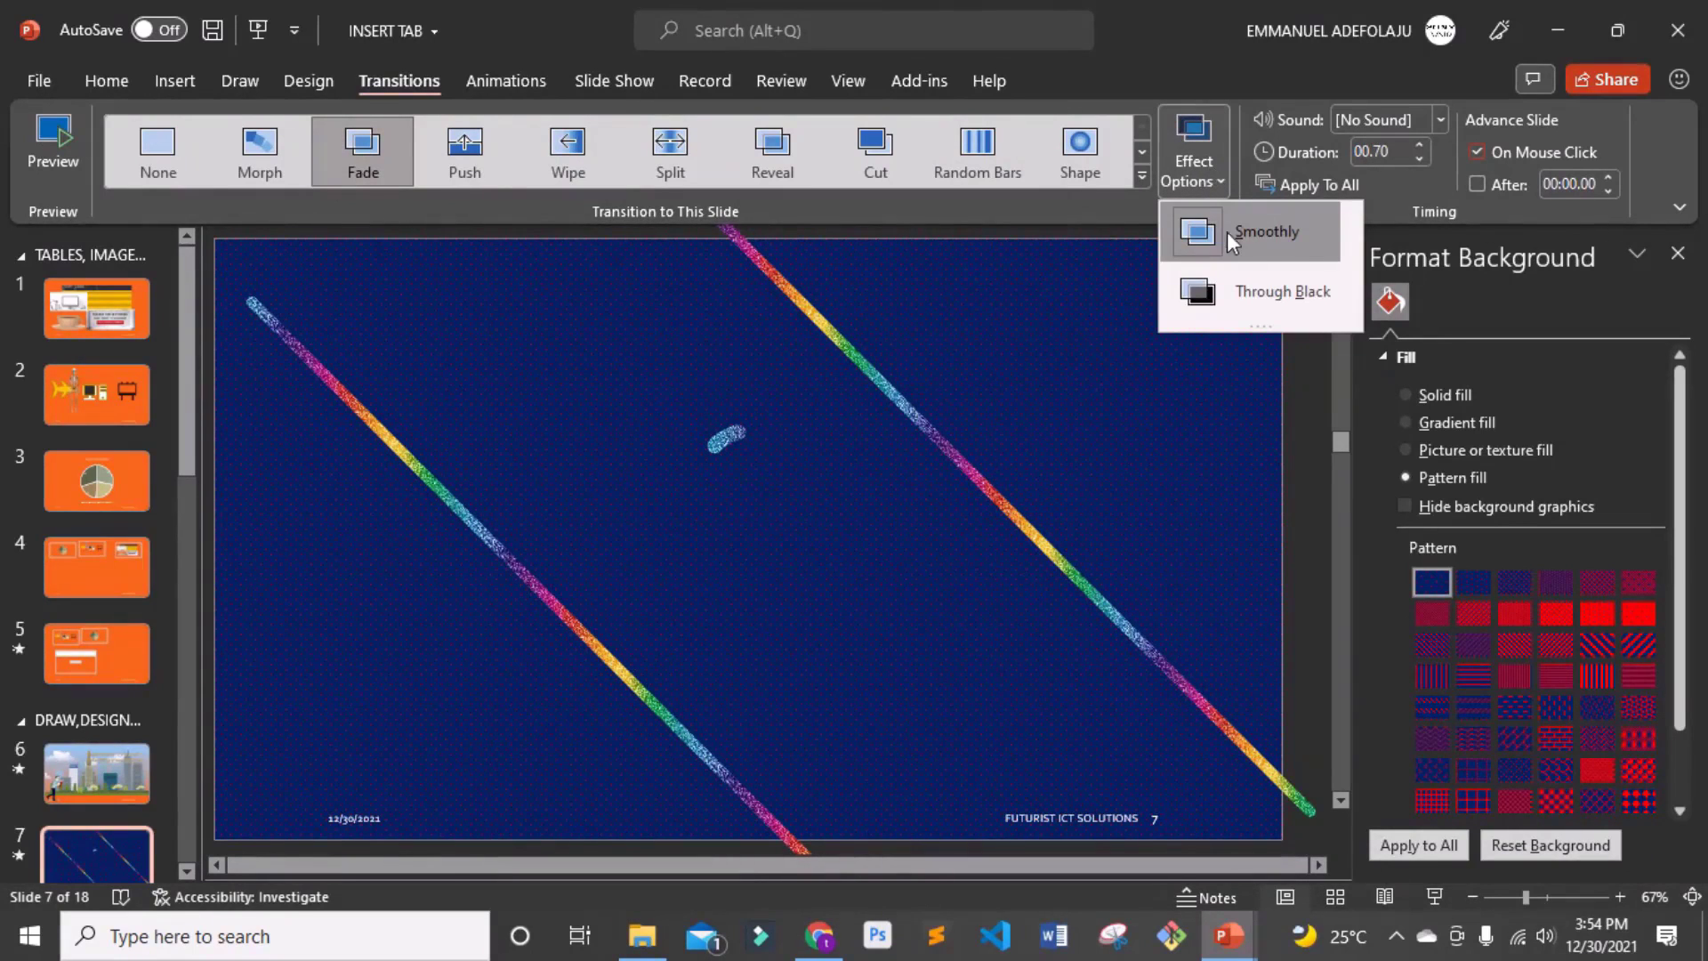
click(1268, 236)
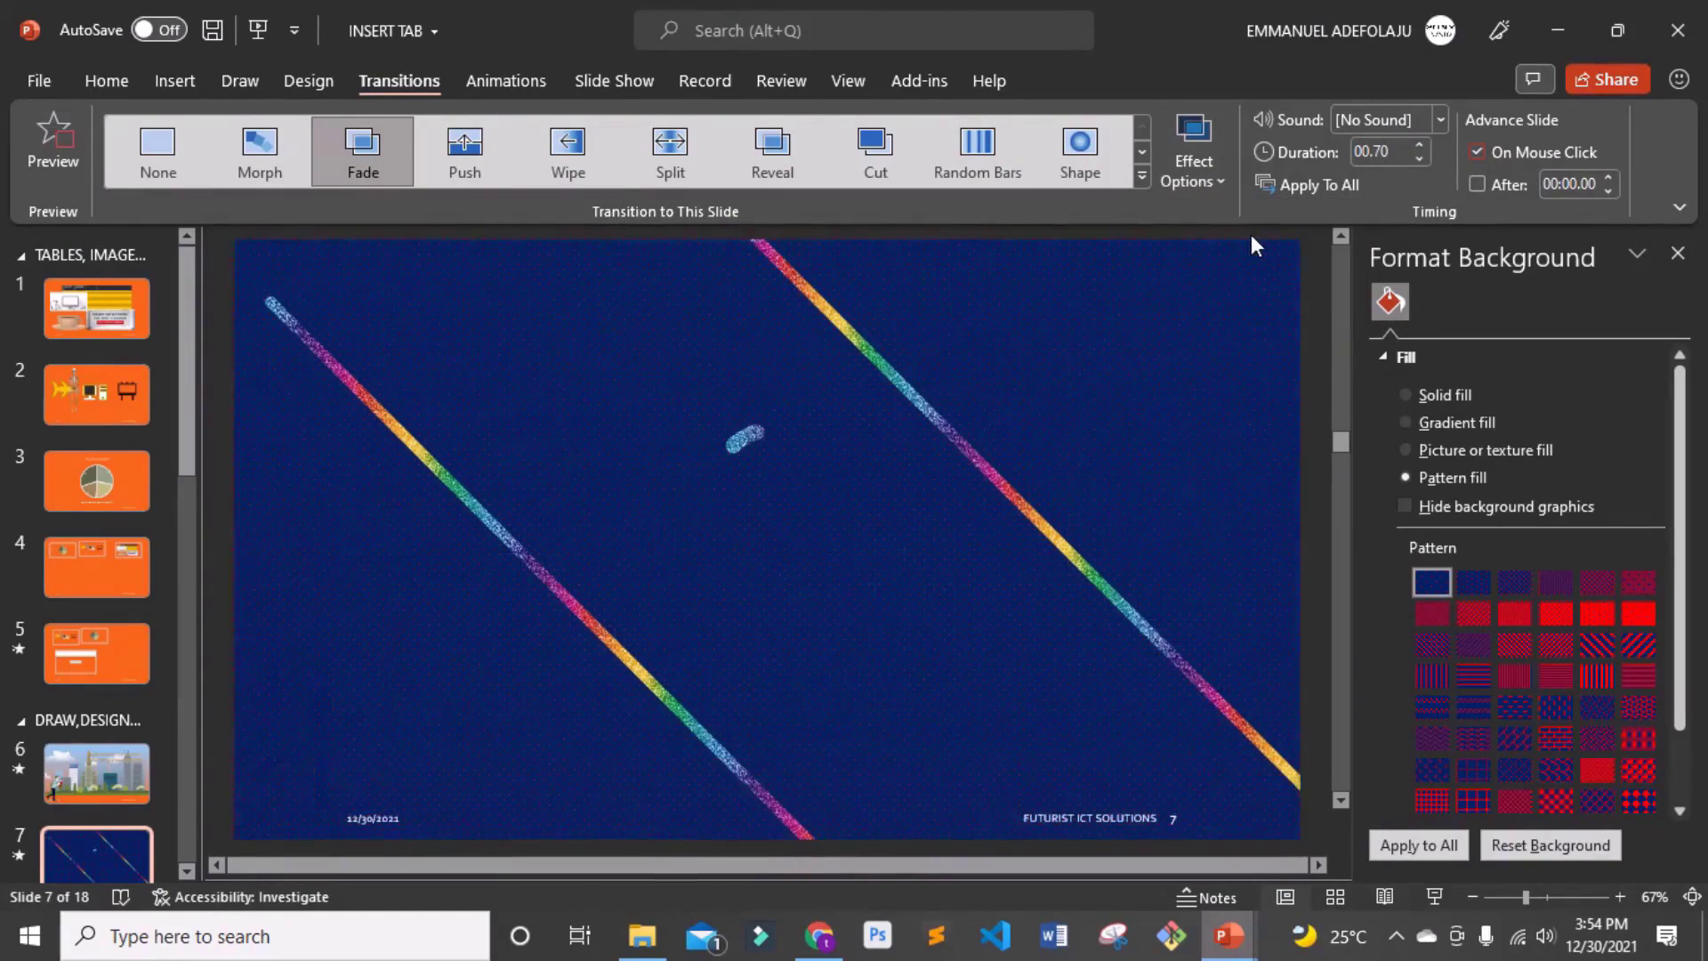
click(1210, 178)
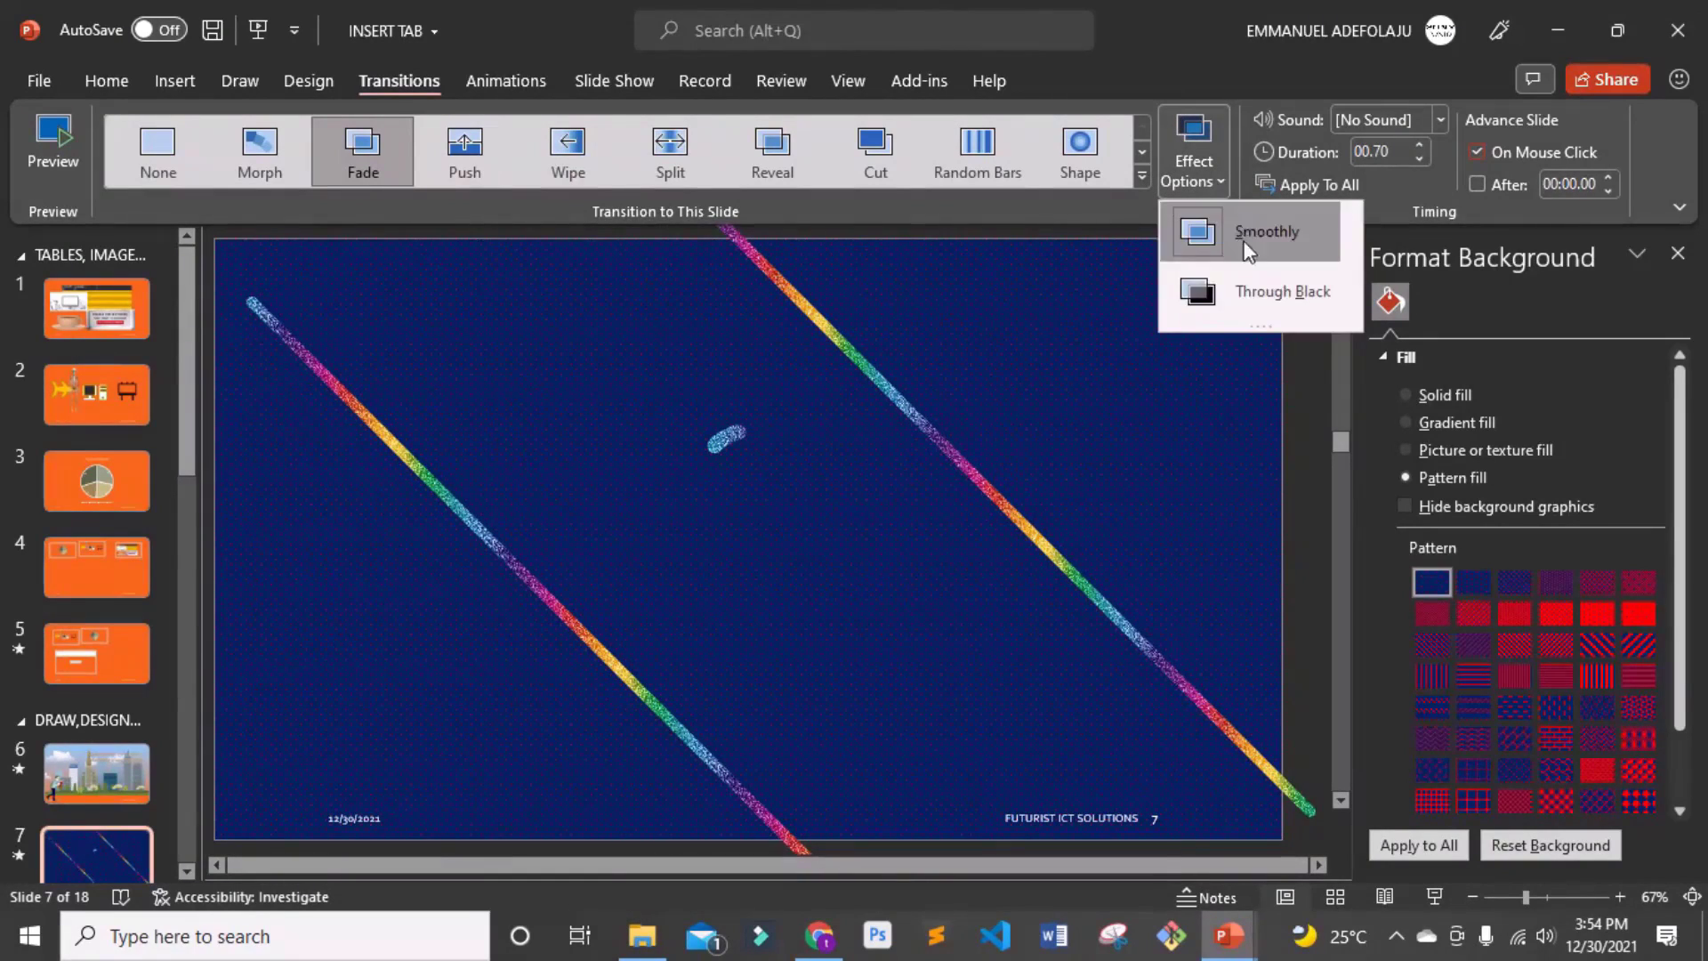
click(1251, 296)
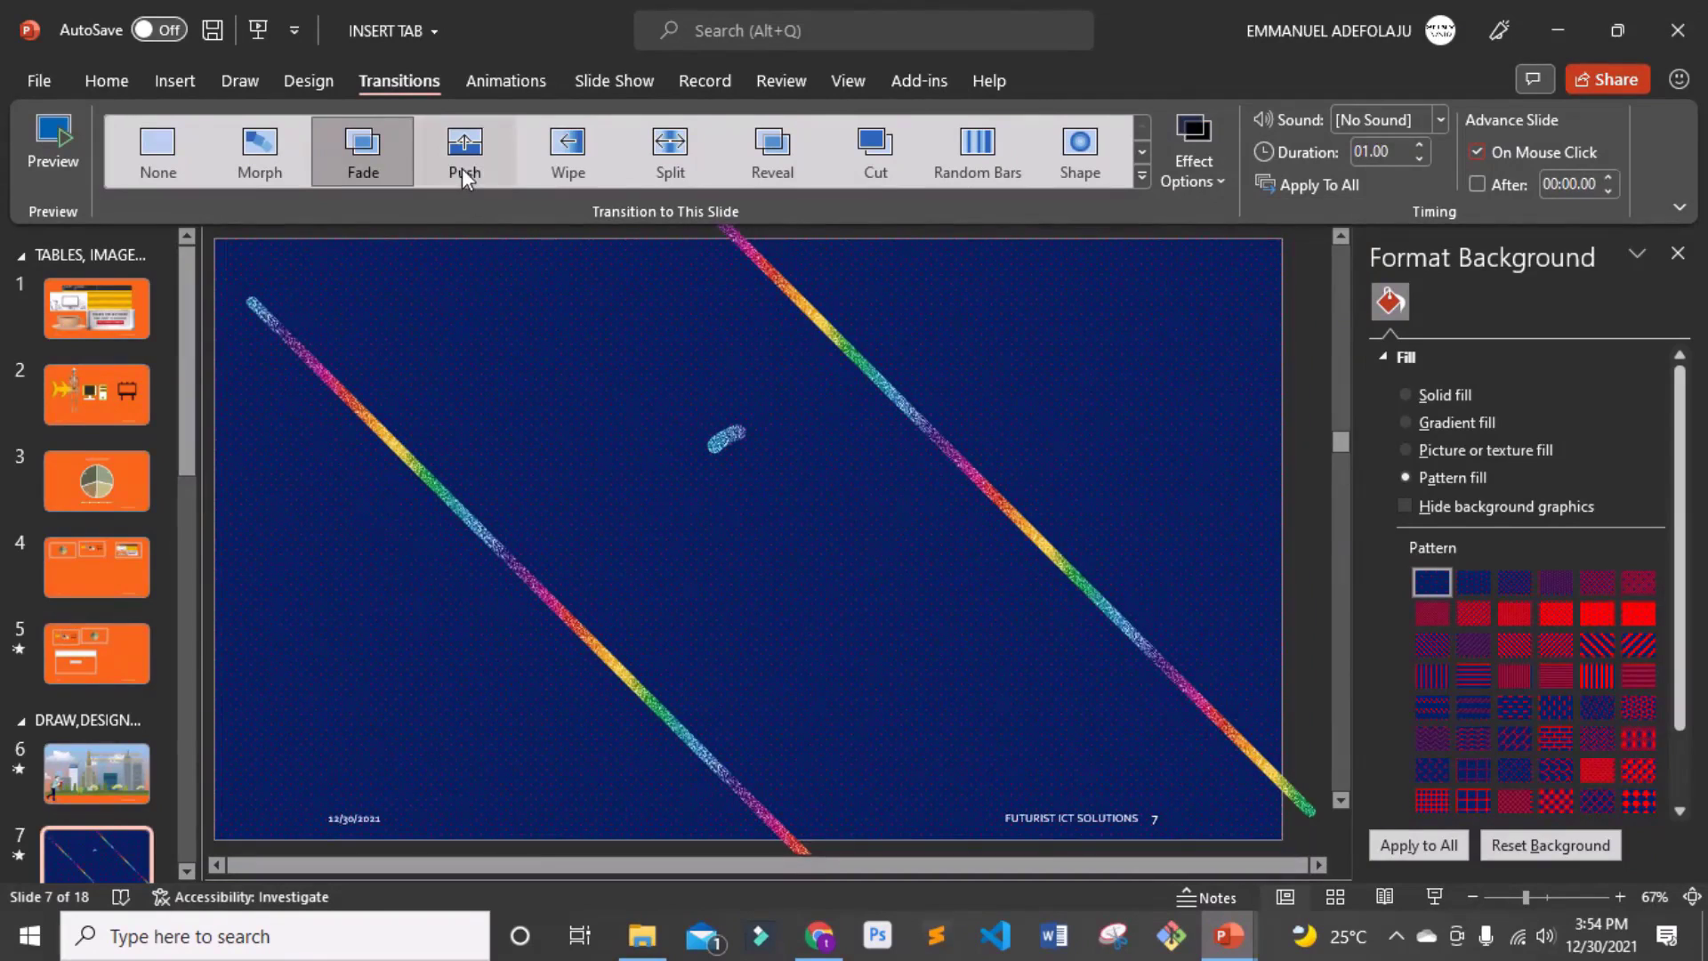
- Try the Push transition on slide 7 with the From Top and From Left effect options
click(461, 168)
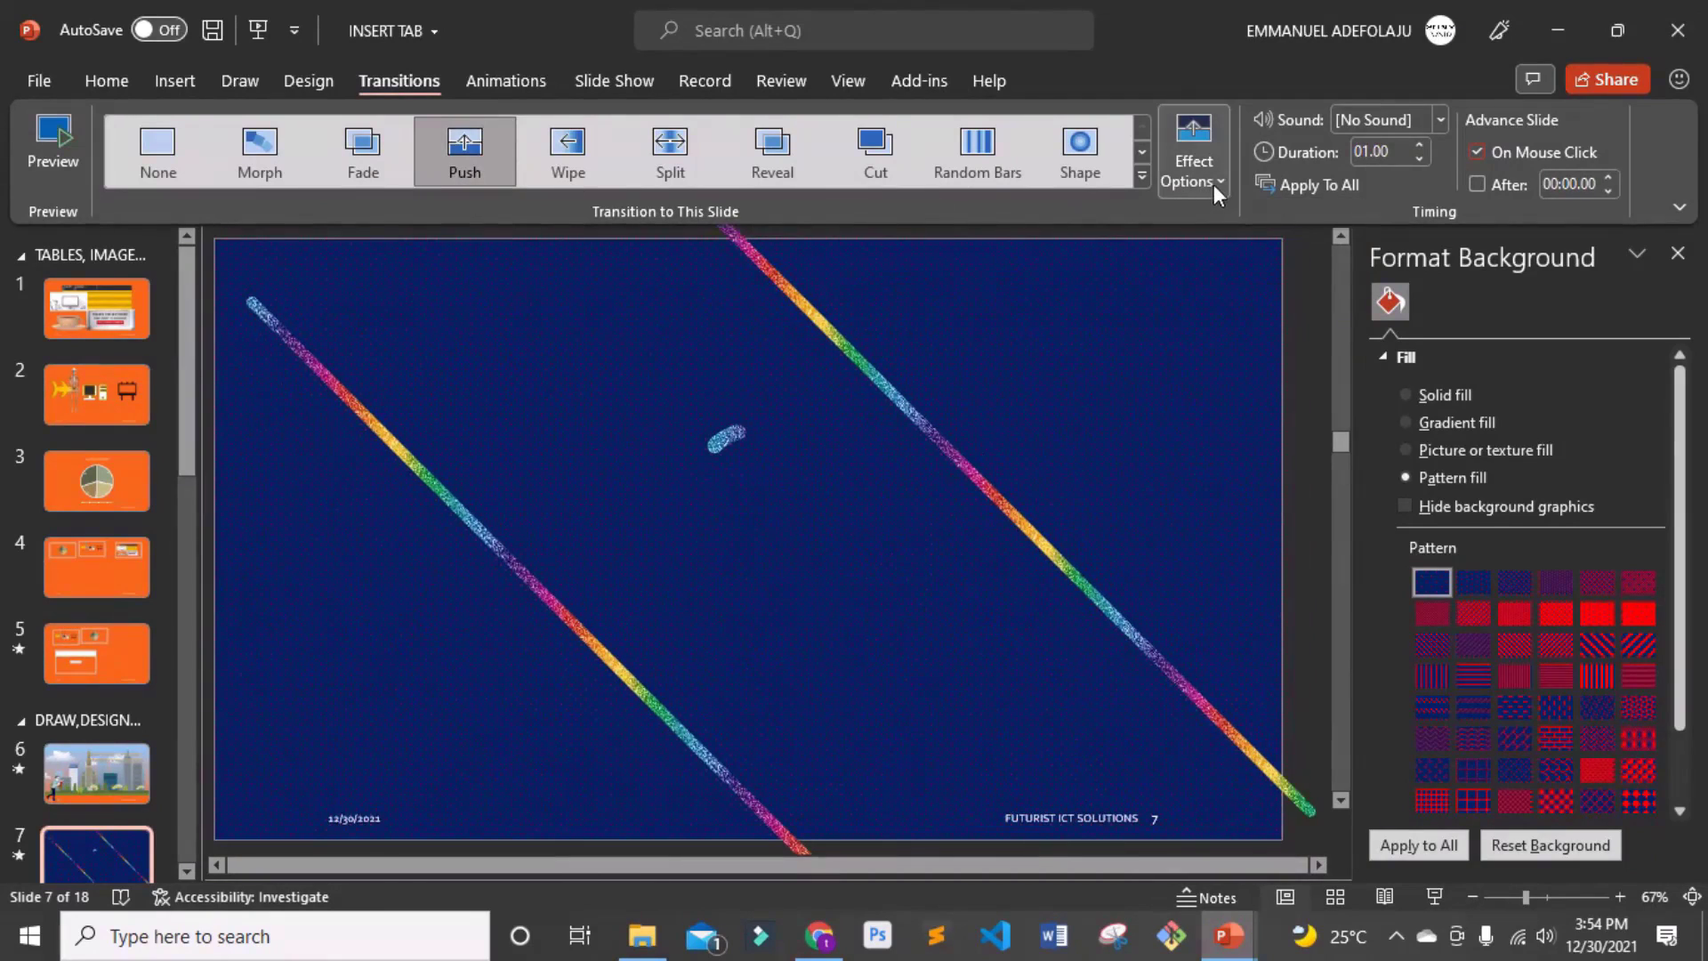
click(1213, 184)
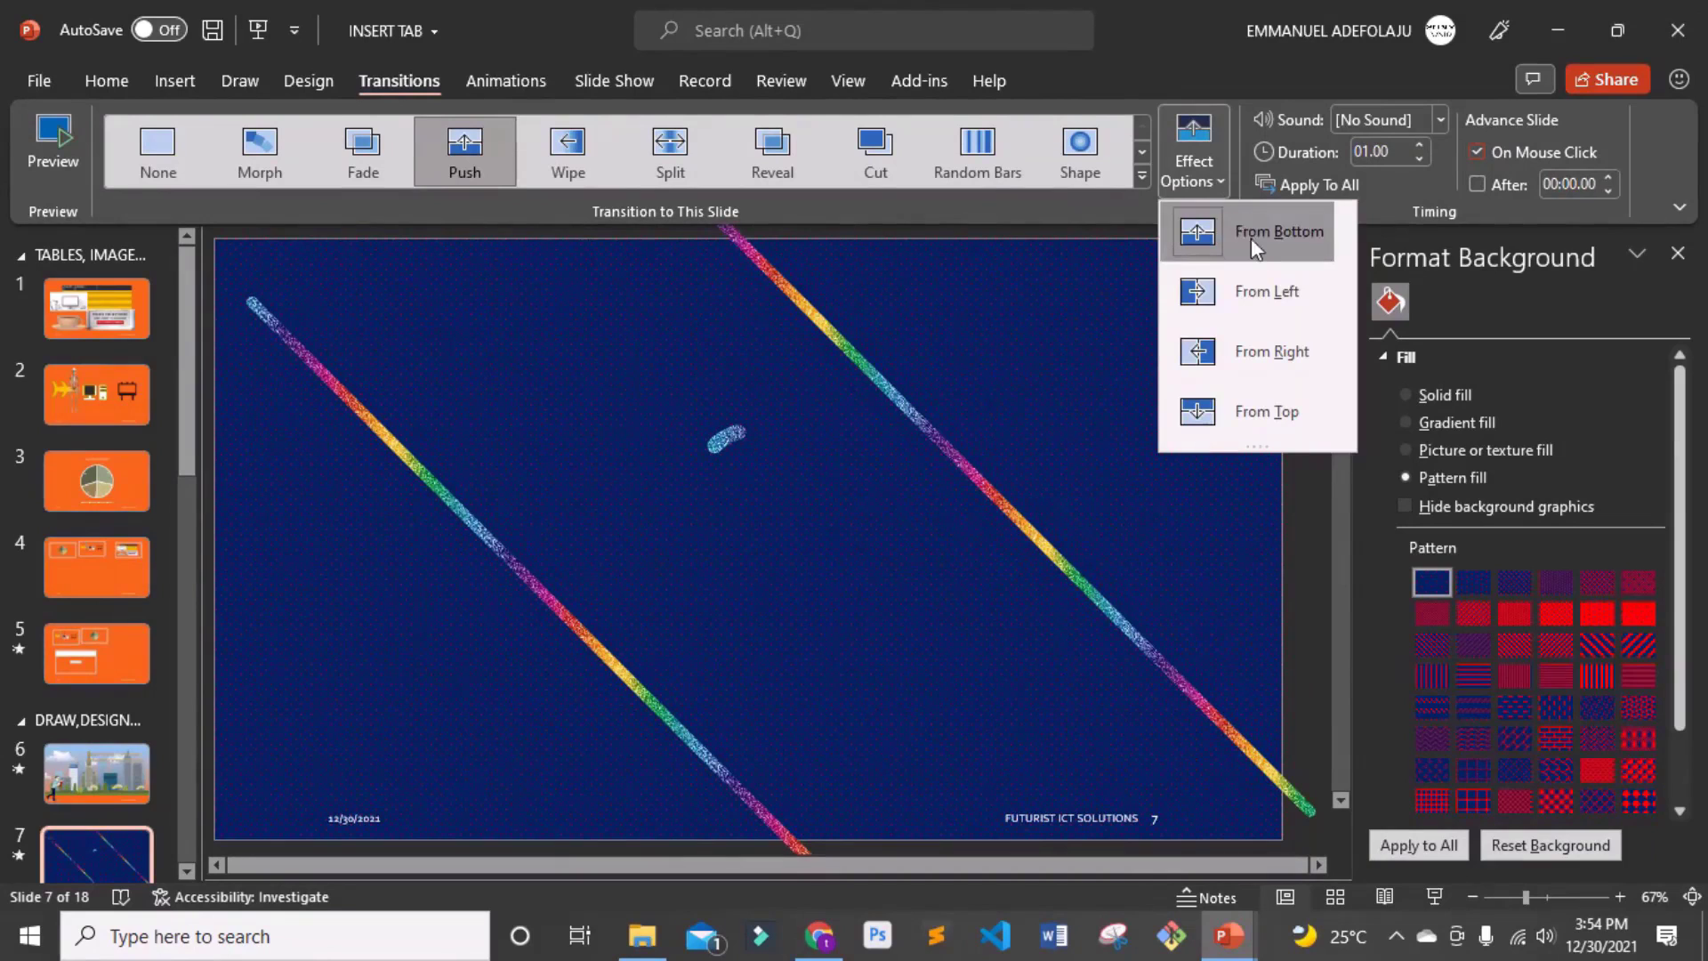
click(1257, 413)
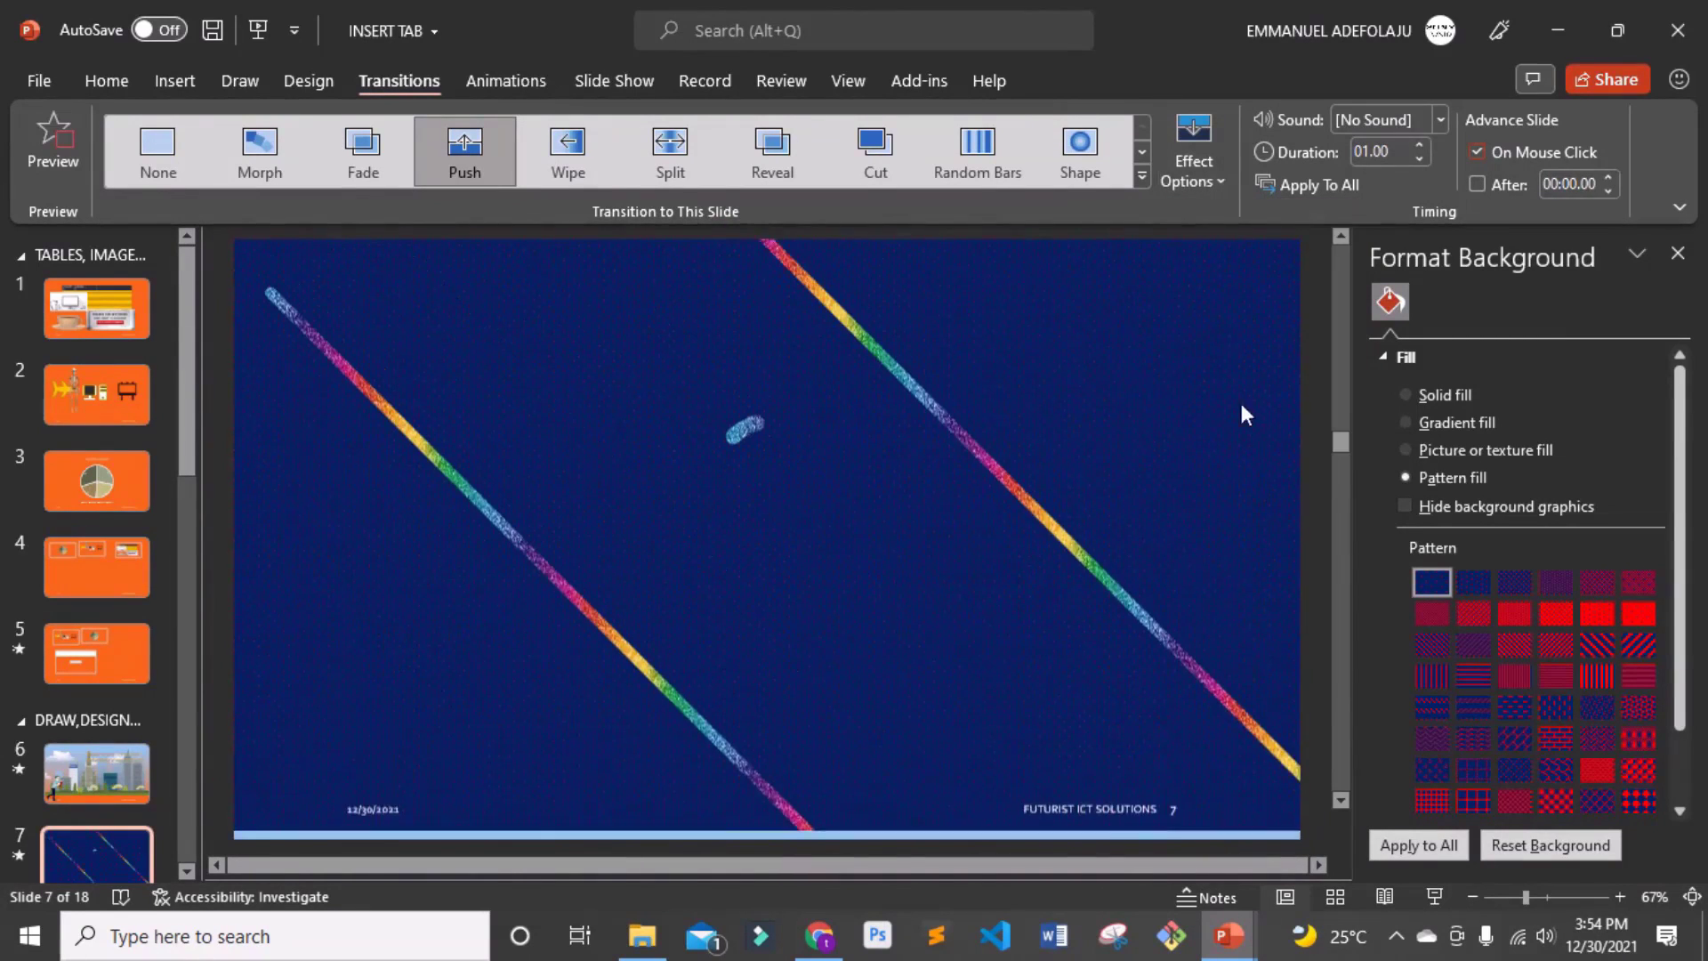
click(1201, 184)
click(1246, 292)
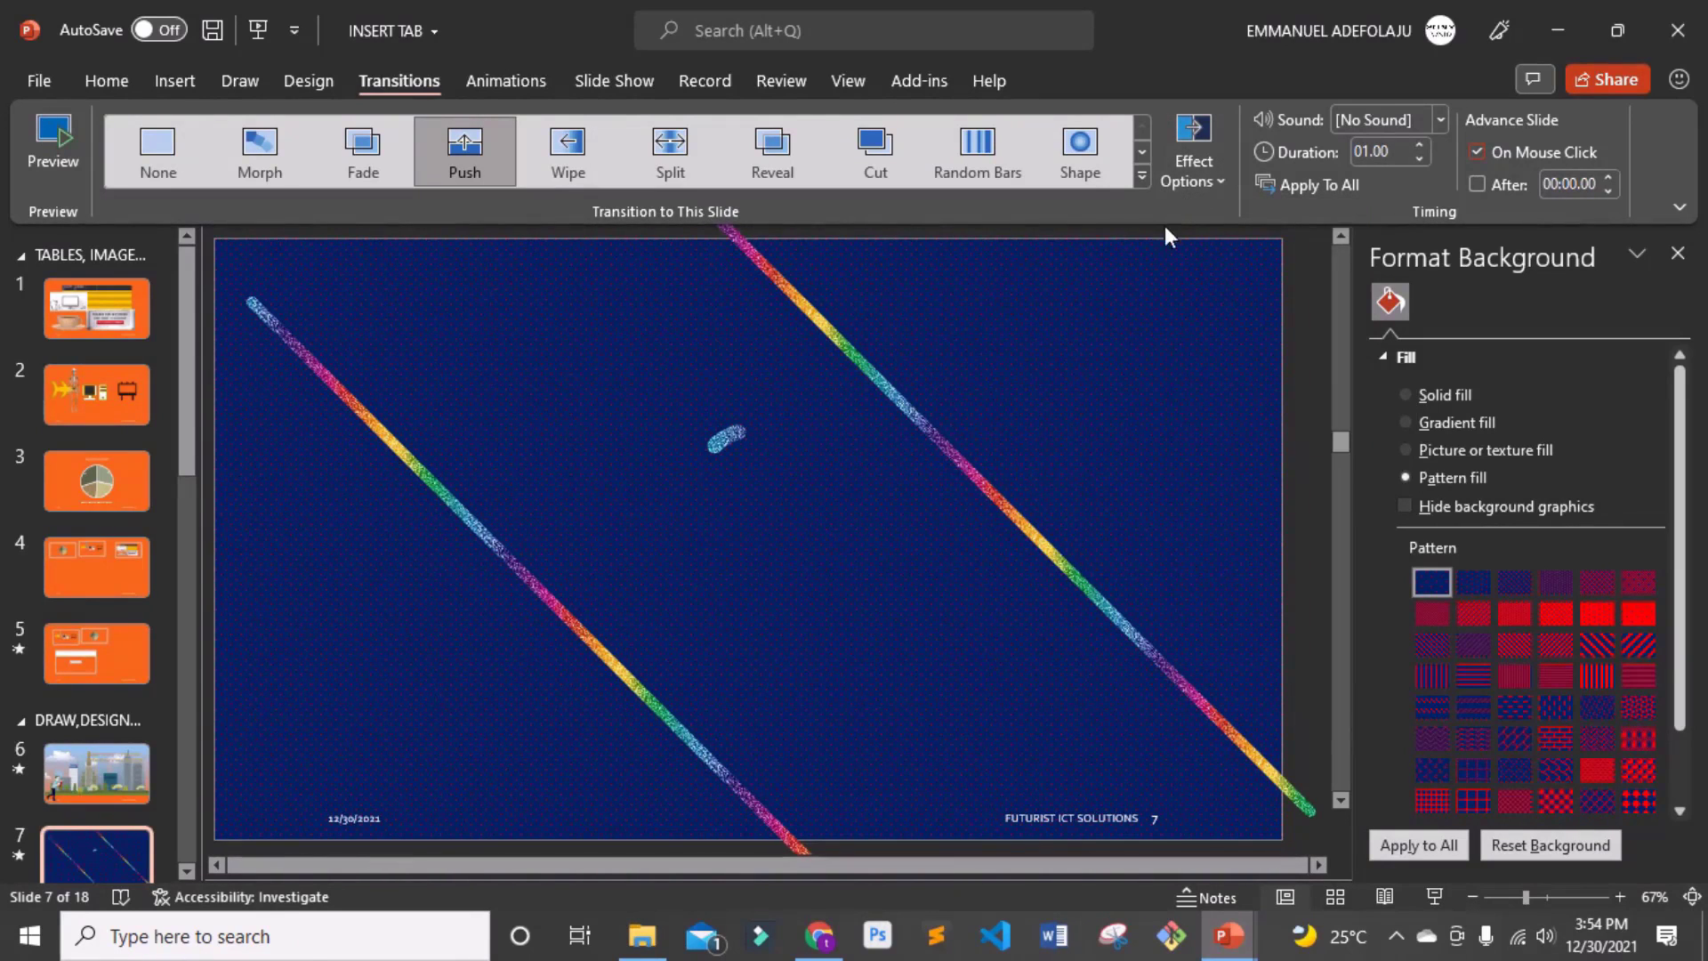
- Apply the Split transition to slide 7 and change its direction effect option
click(678, 151)
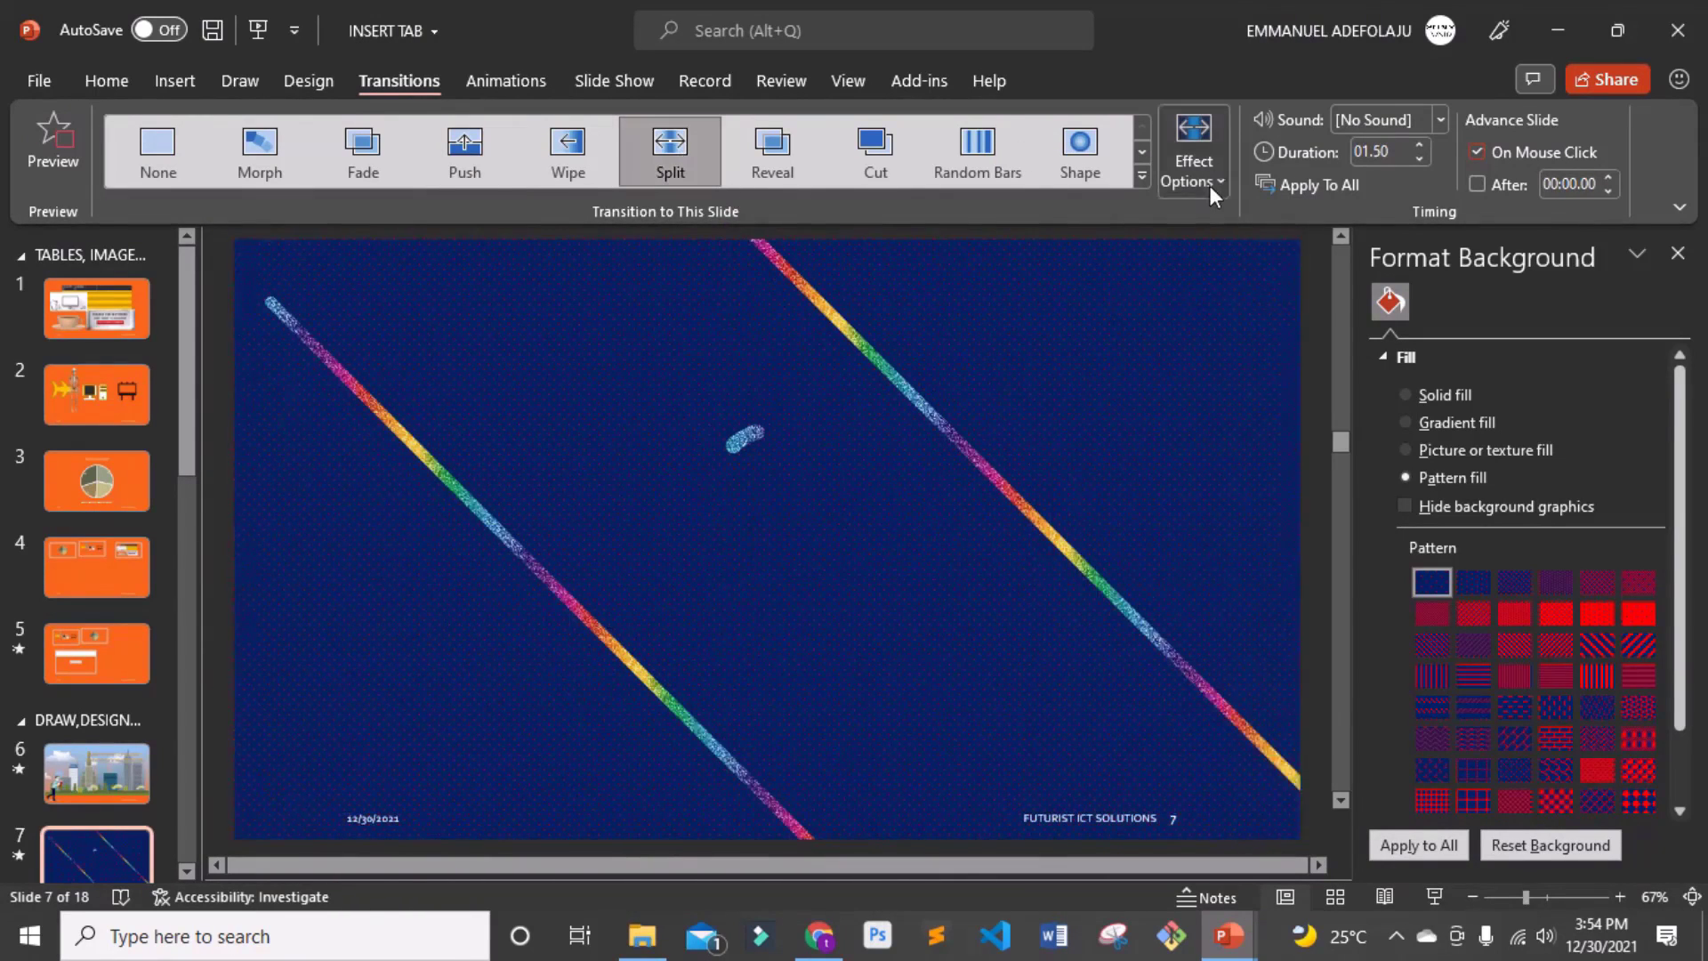
click(1209, 185)
click(1254, 294)
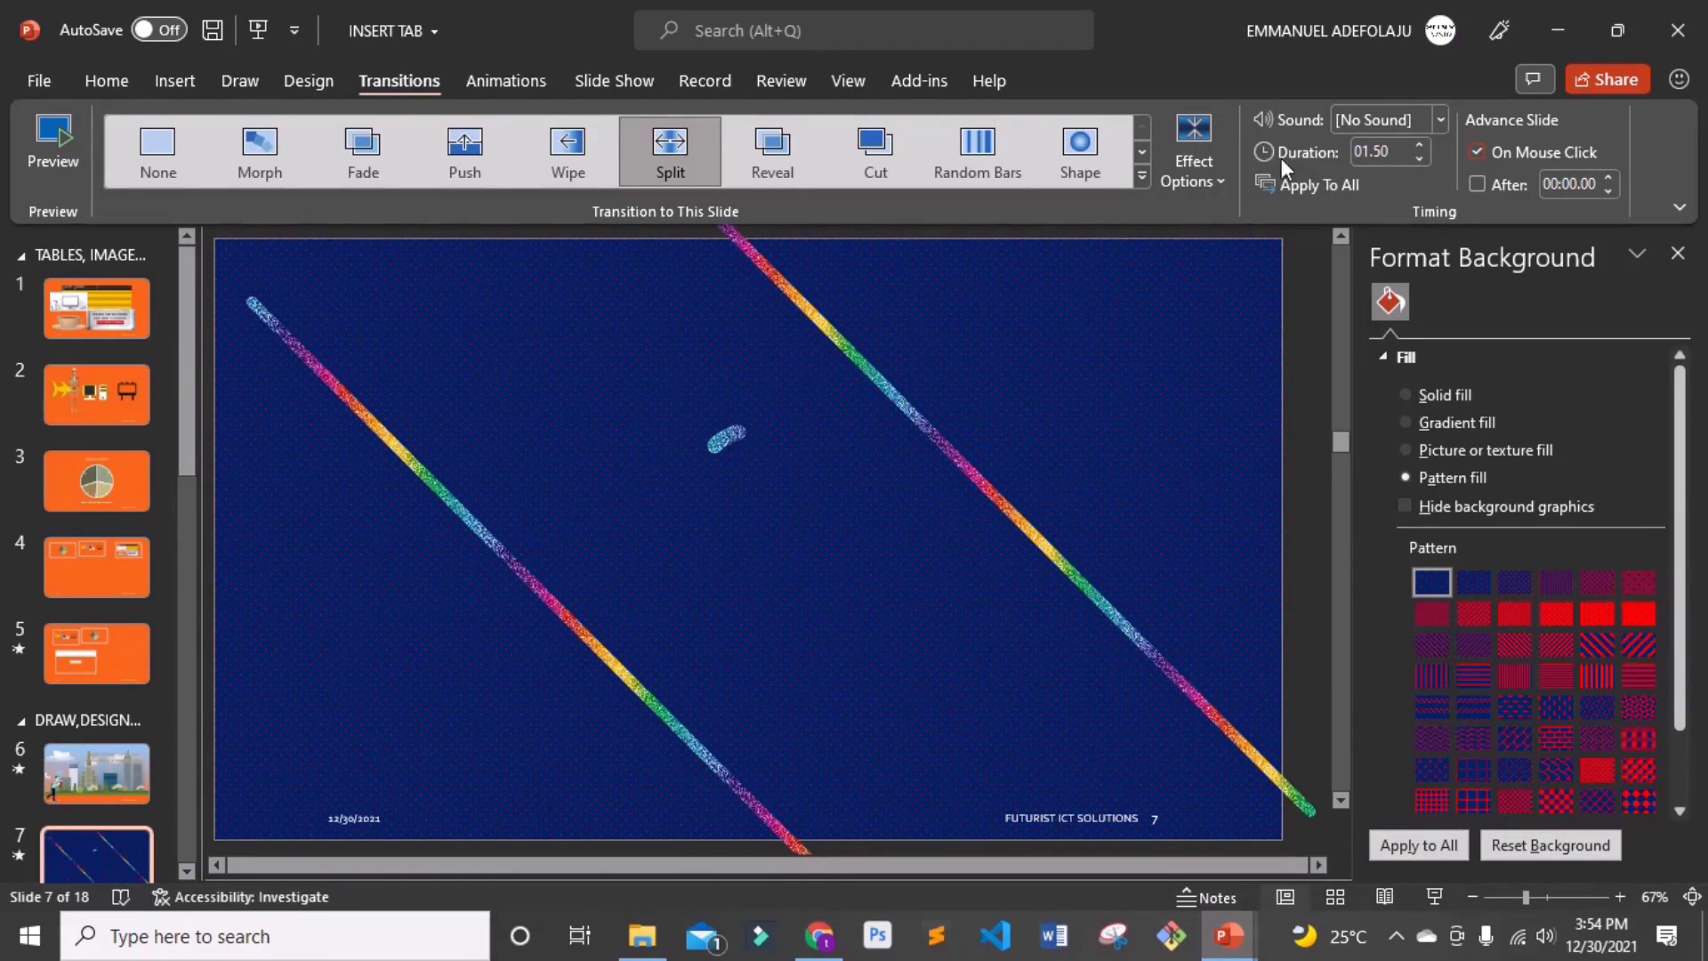
- Look through the available transition sounds and the dialog for adding another audio file, leaving the sound unset
click(1439, 118)
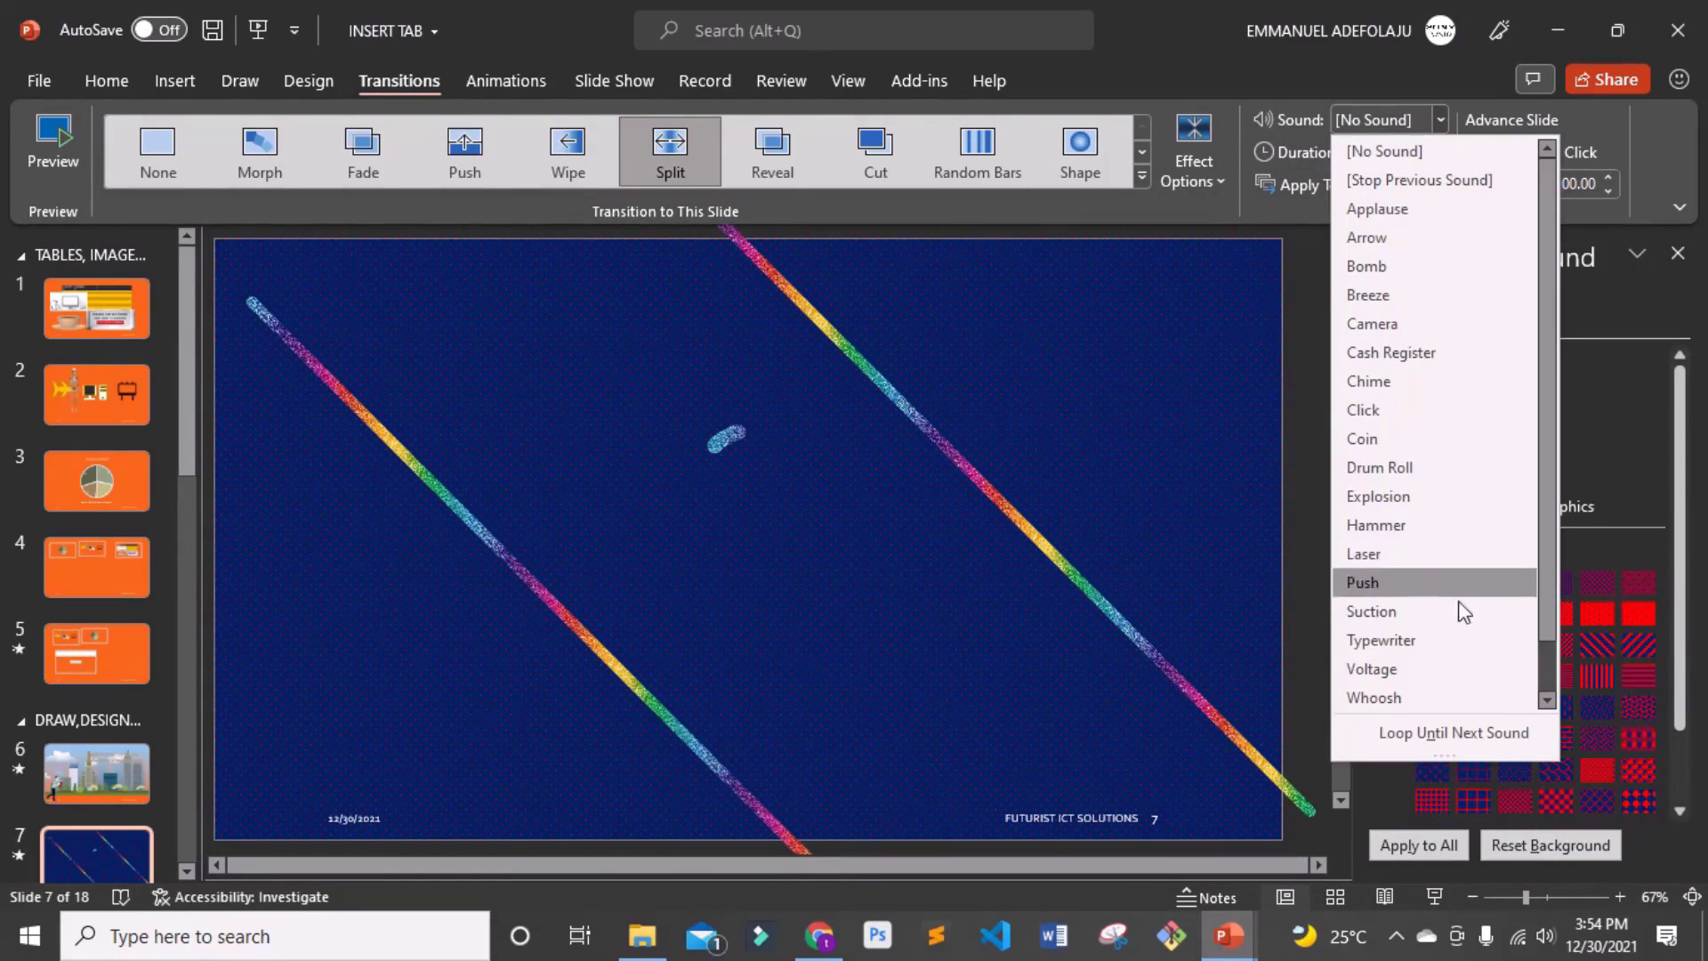
scroll(1551, 687, down, 1)
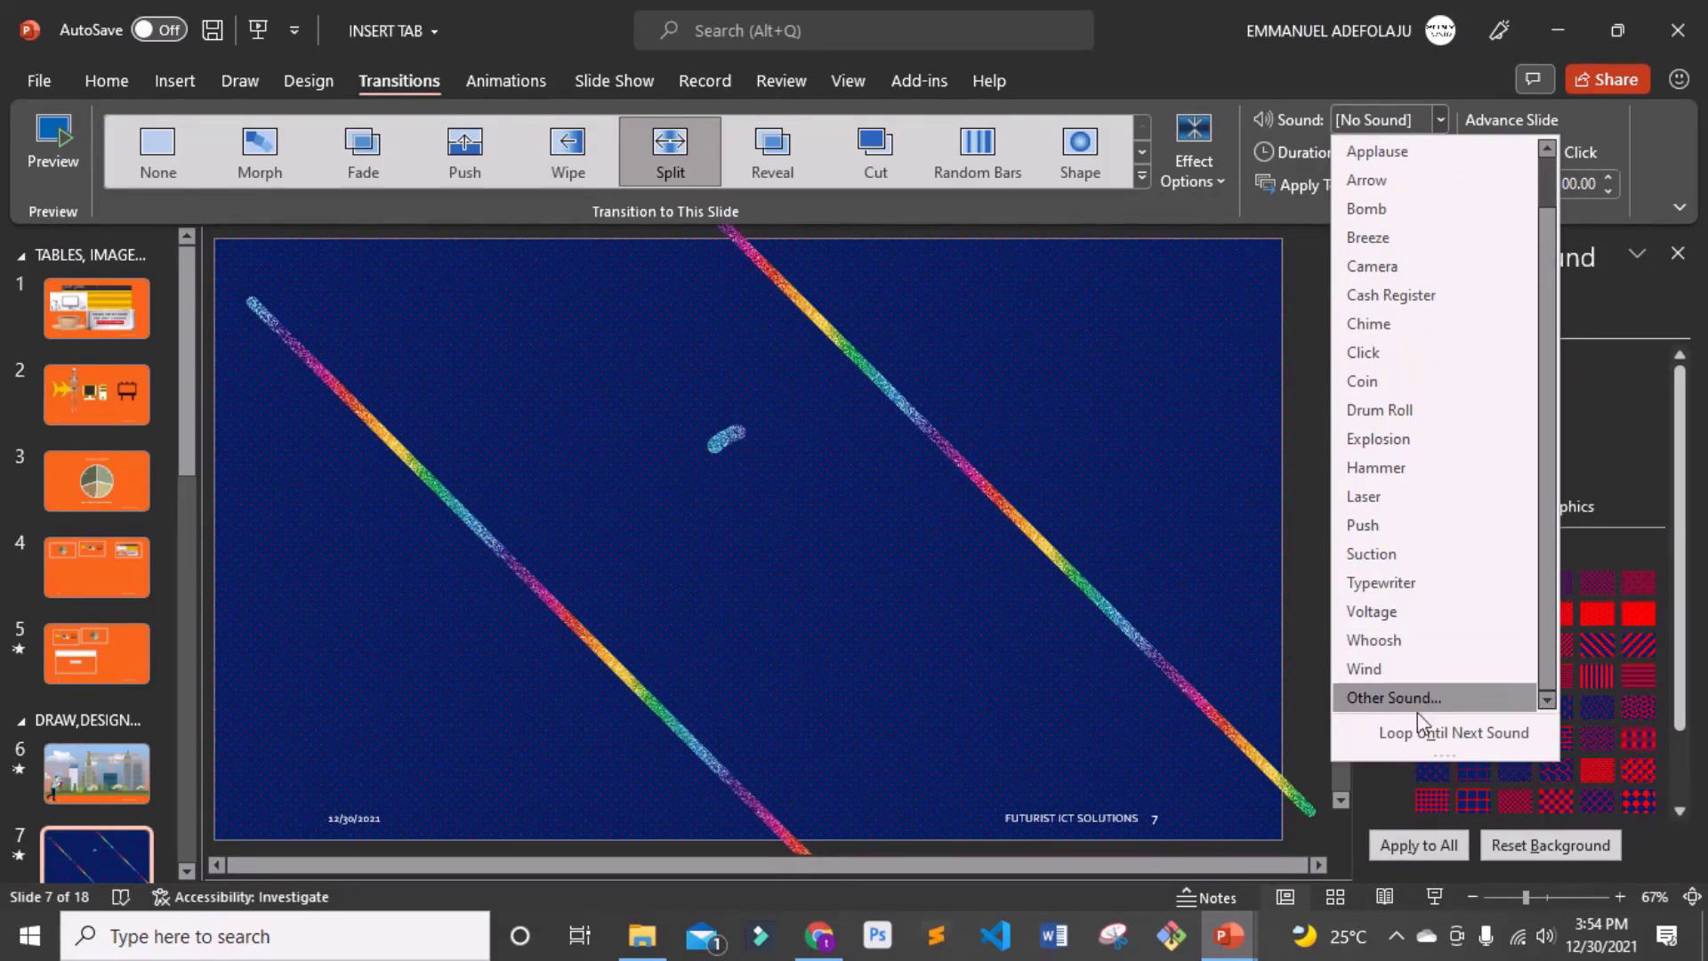
click(1394, 697)
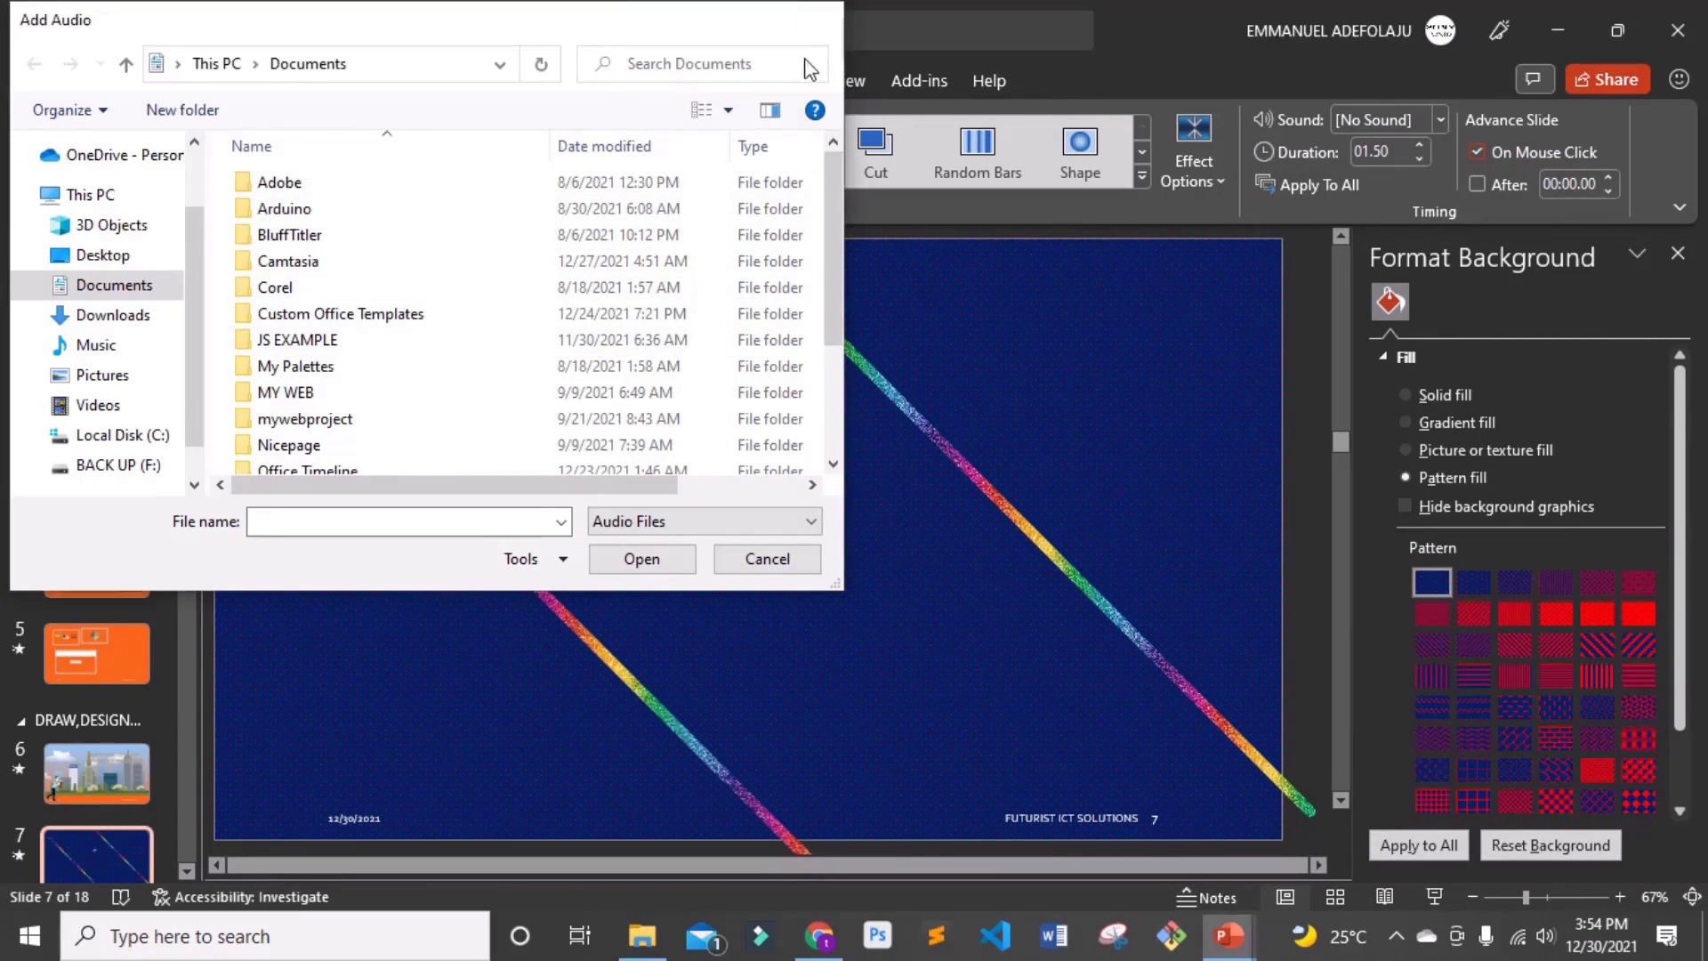
click(826, 19)
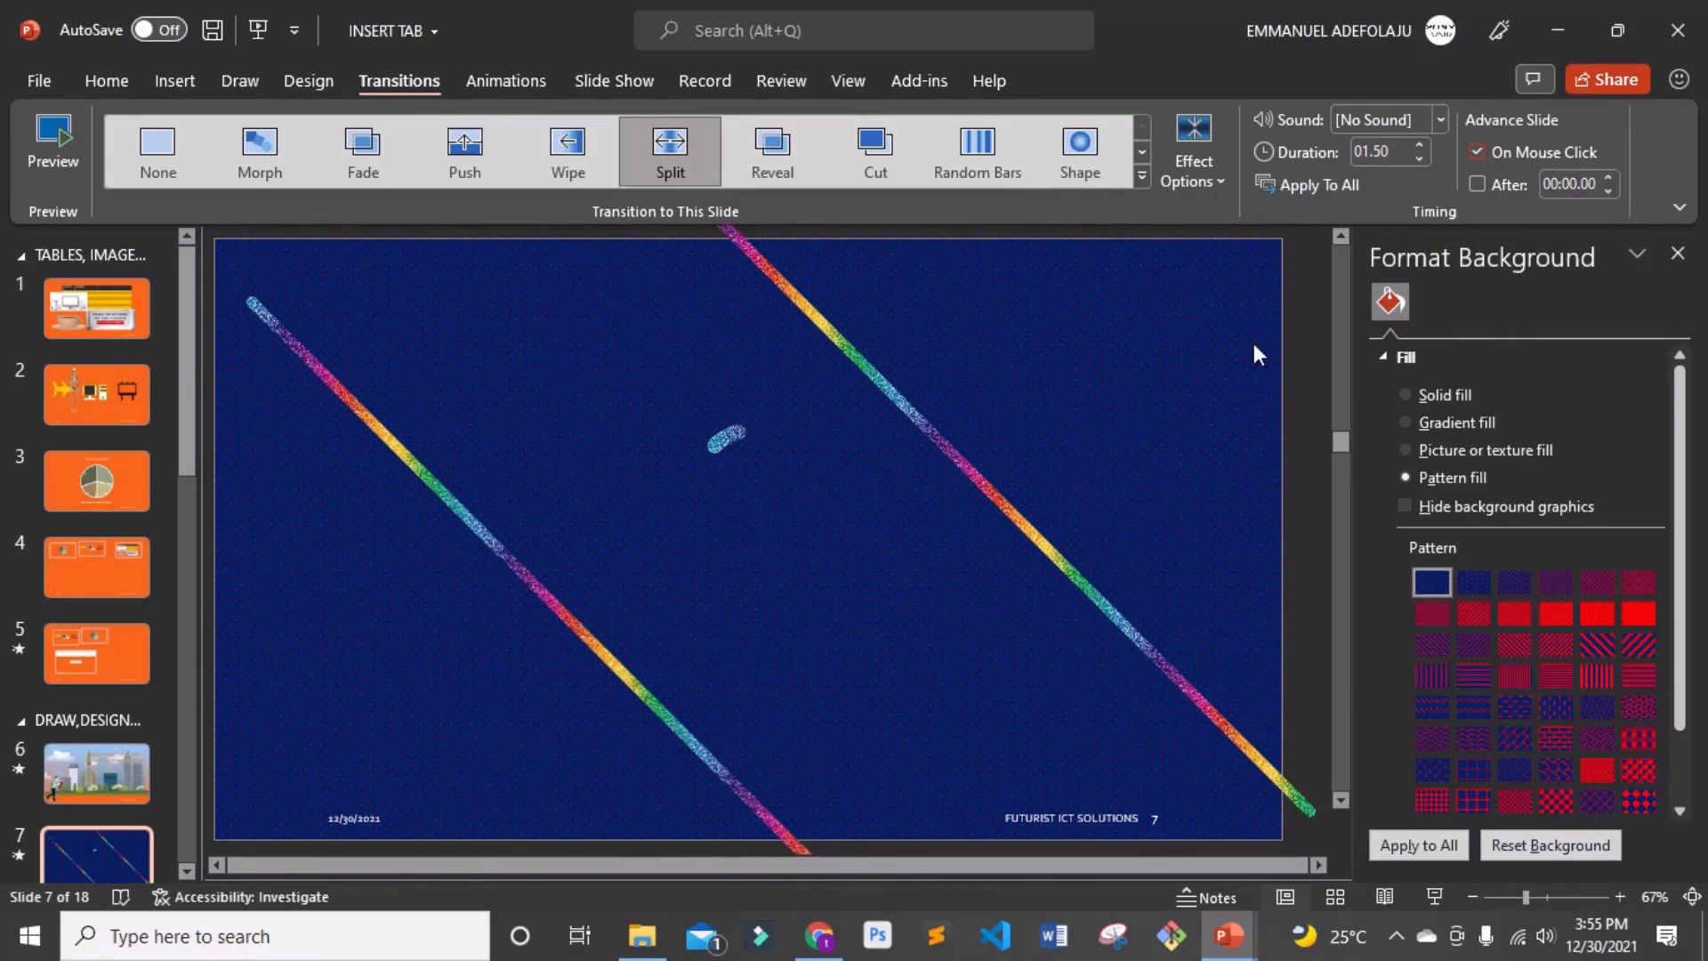
- Close the background formatting settings, then preview slide 7's Split transition and apply it to all slides
click(1679, 251)
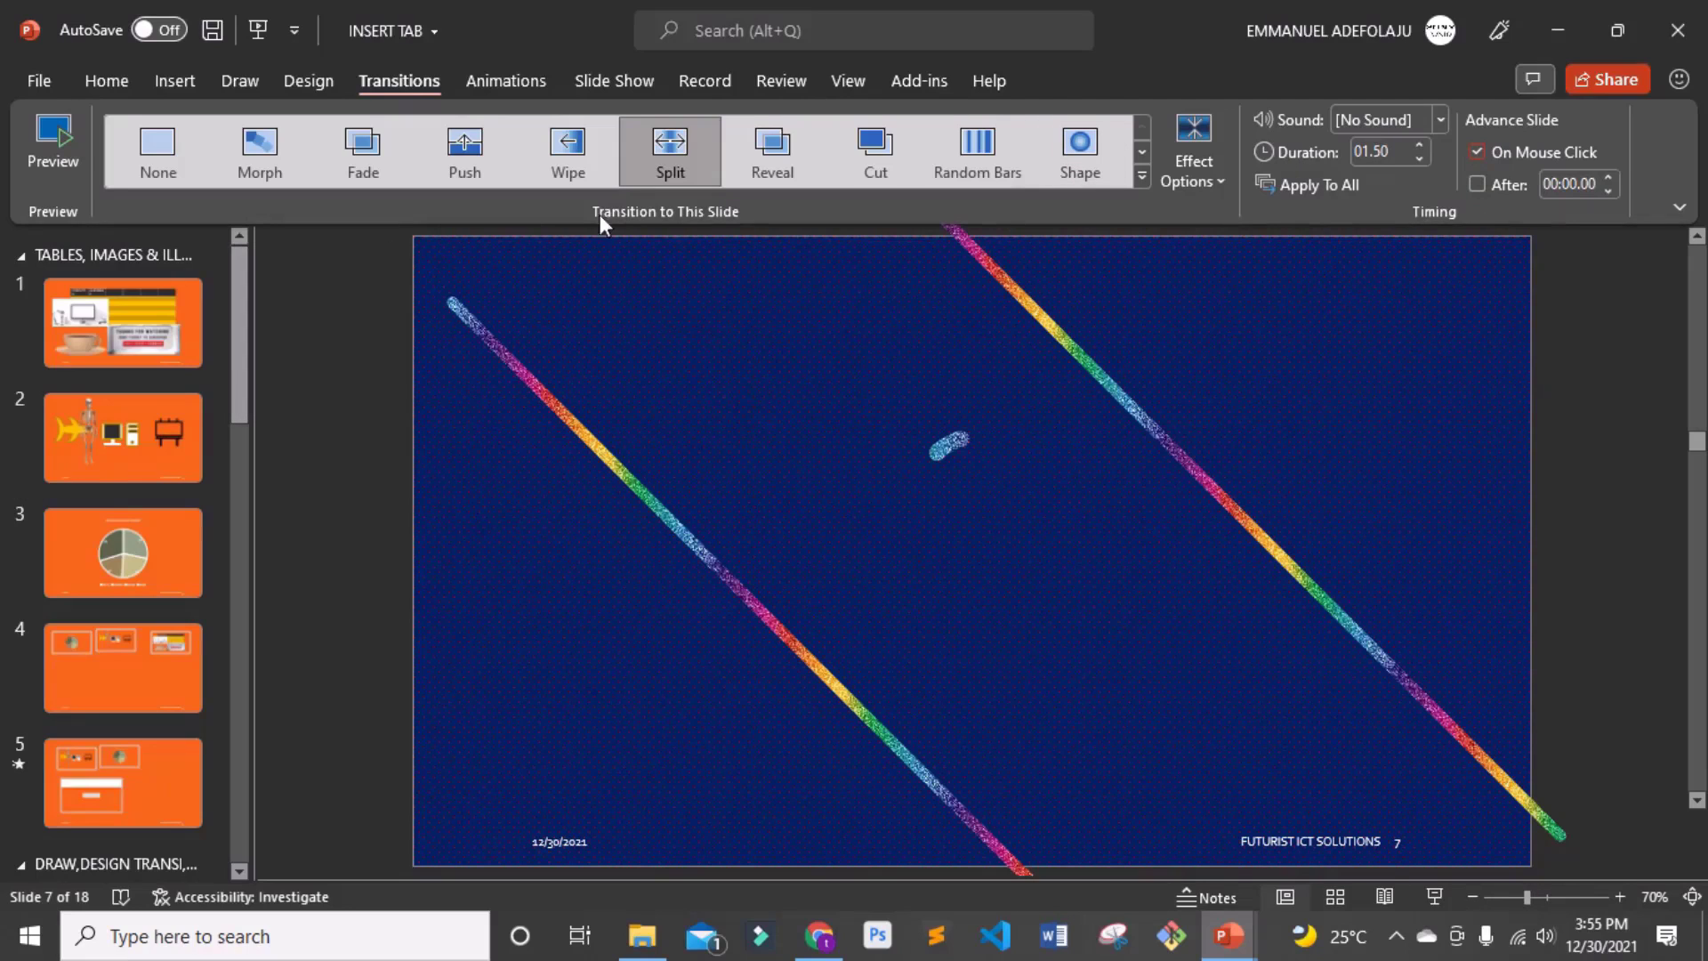
click(53, 151)
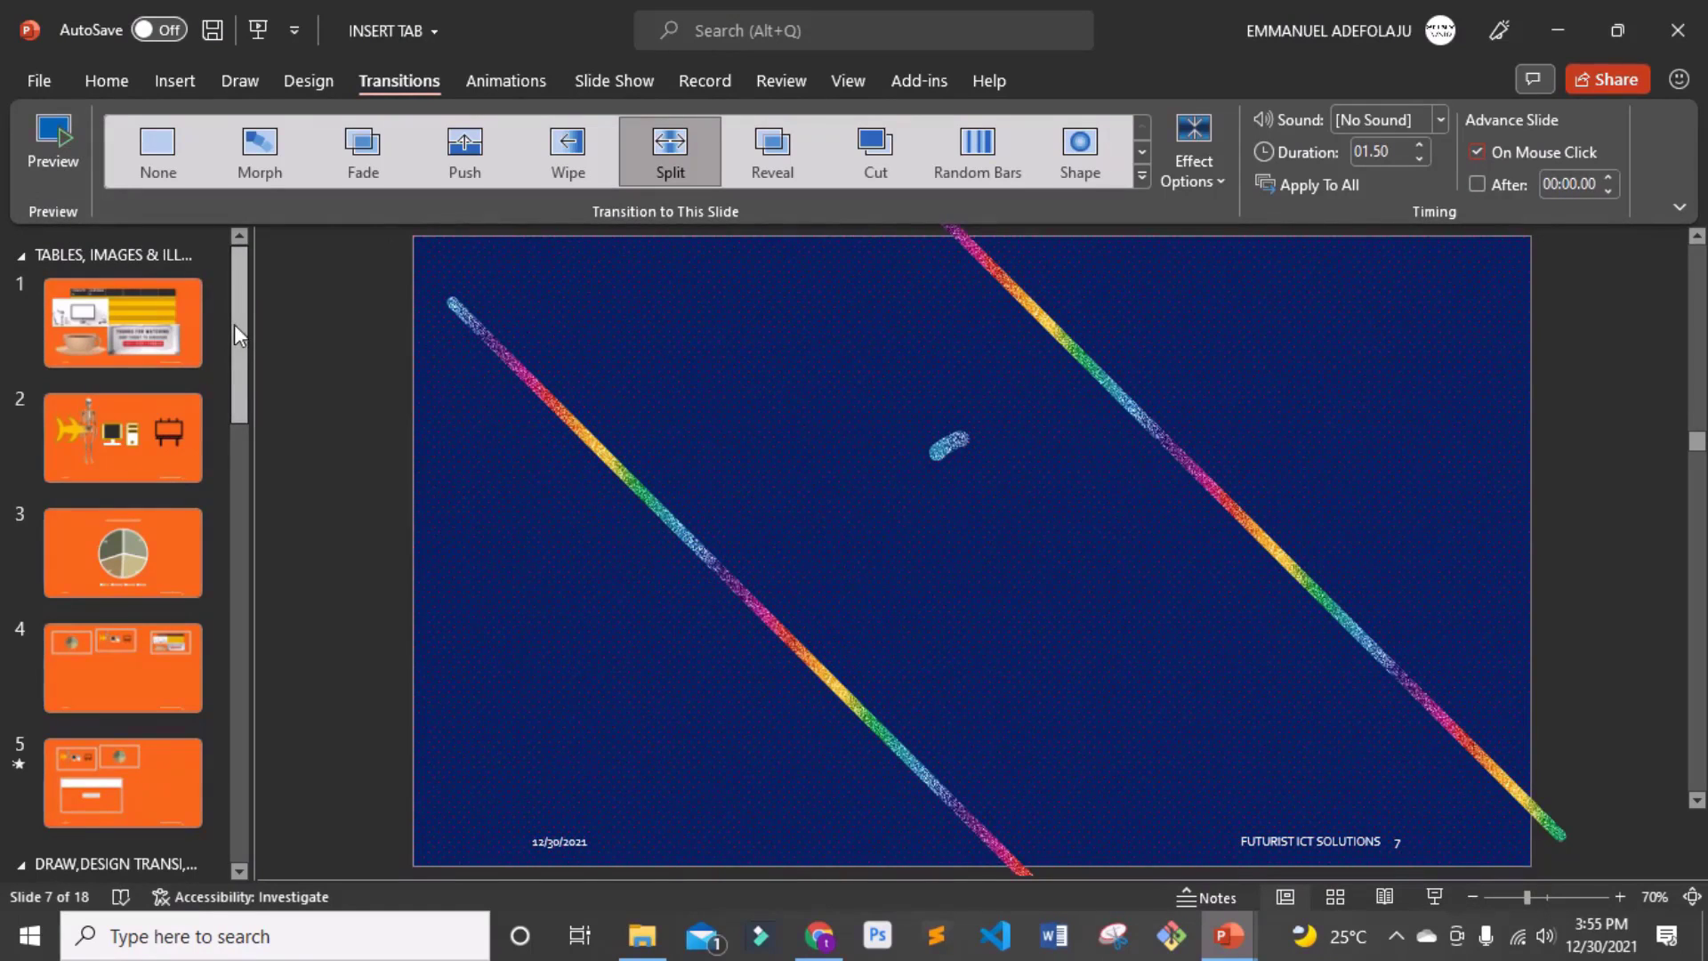
click(1303, 187)
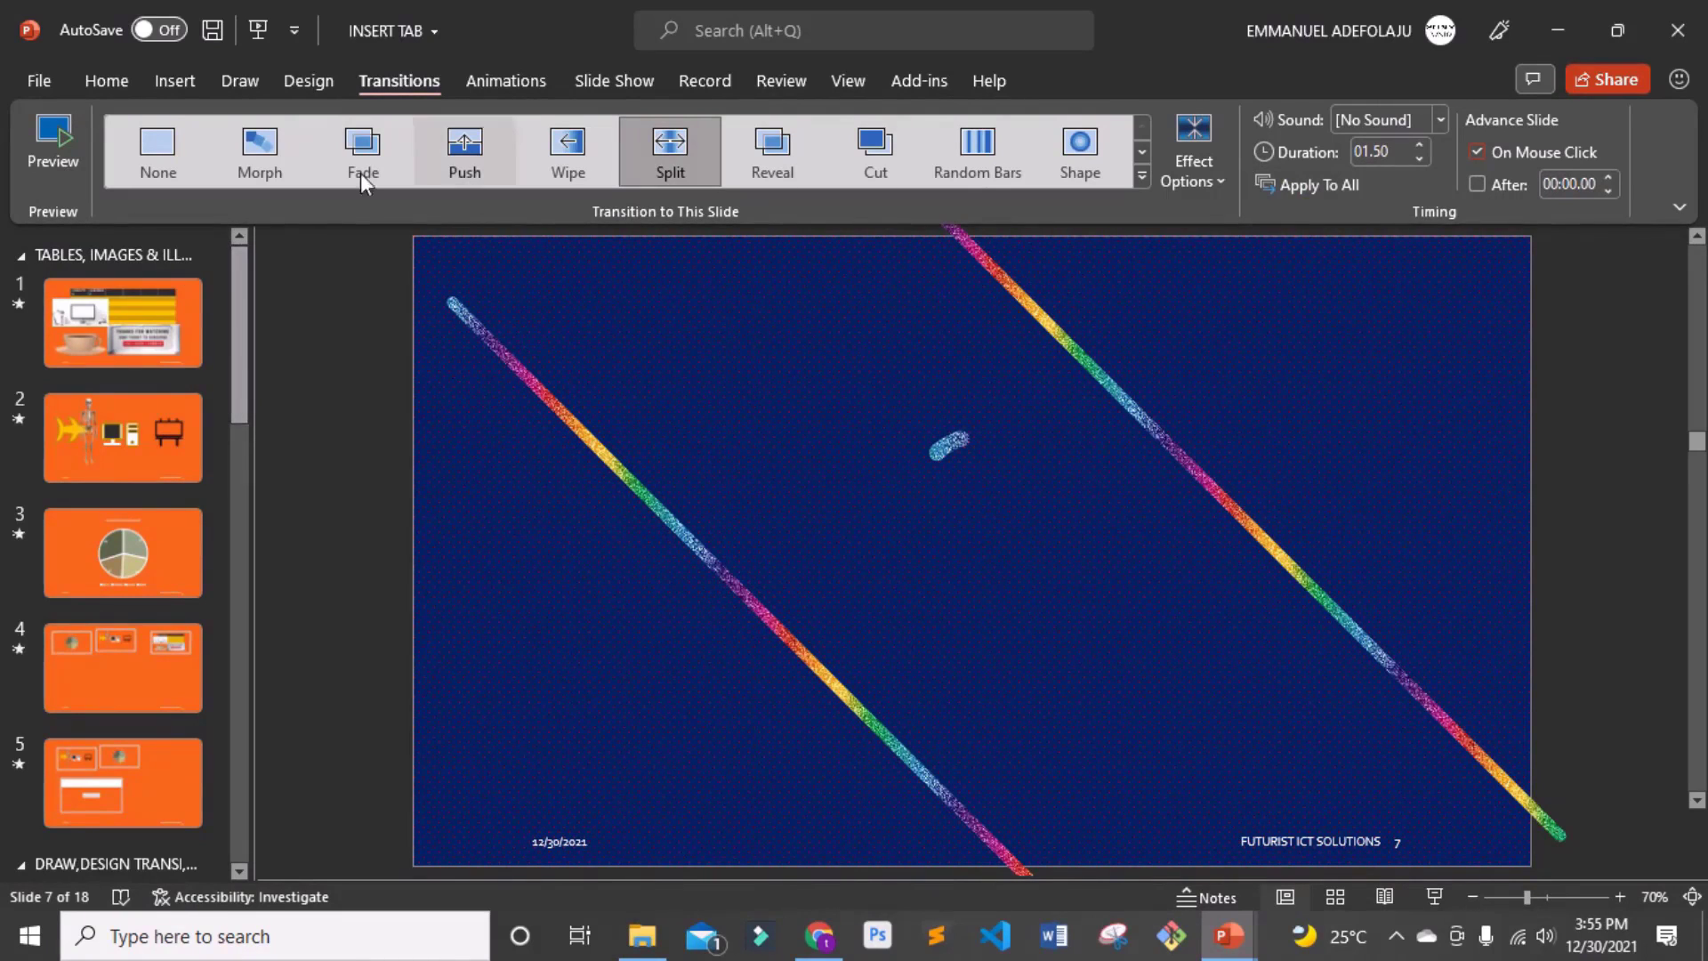
- Search online pictures for "ANIMATED CITY" and insert the first skyline illustration on slide 8
click(516, 89)
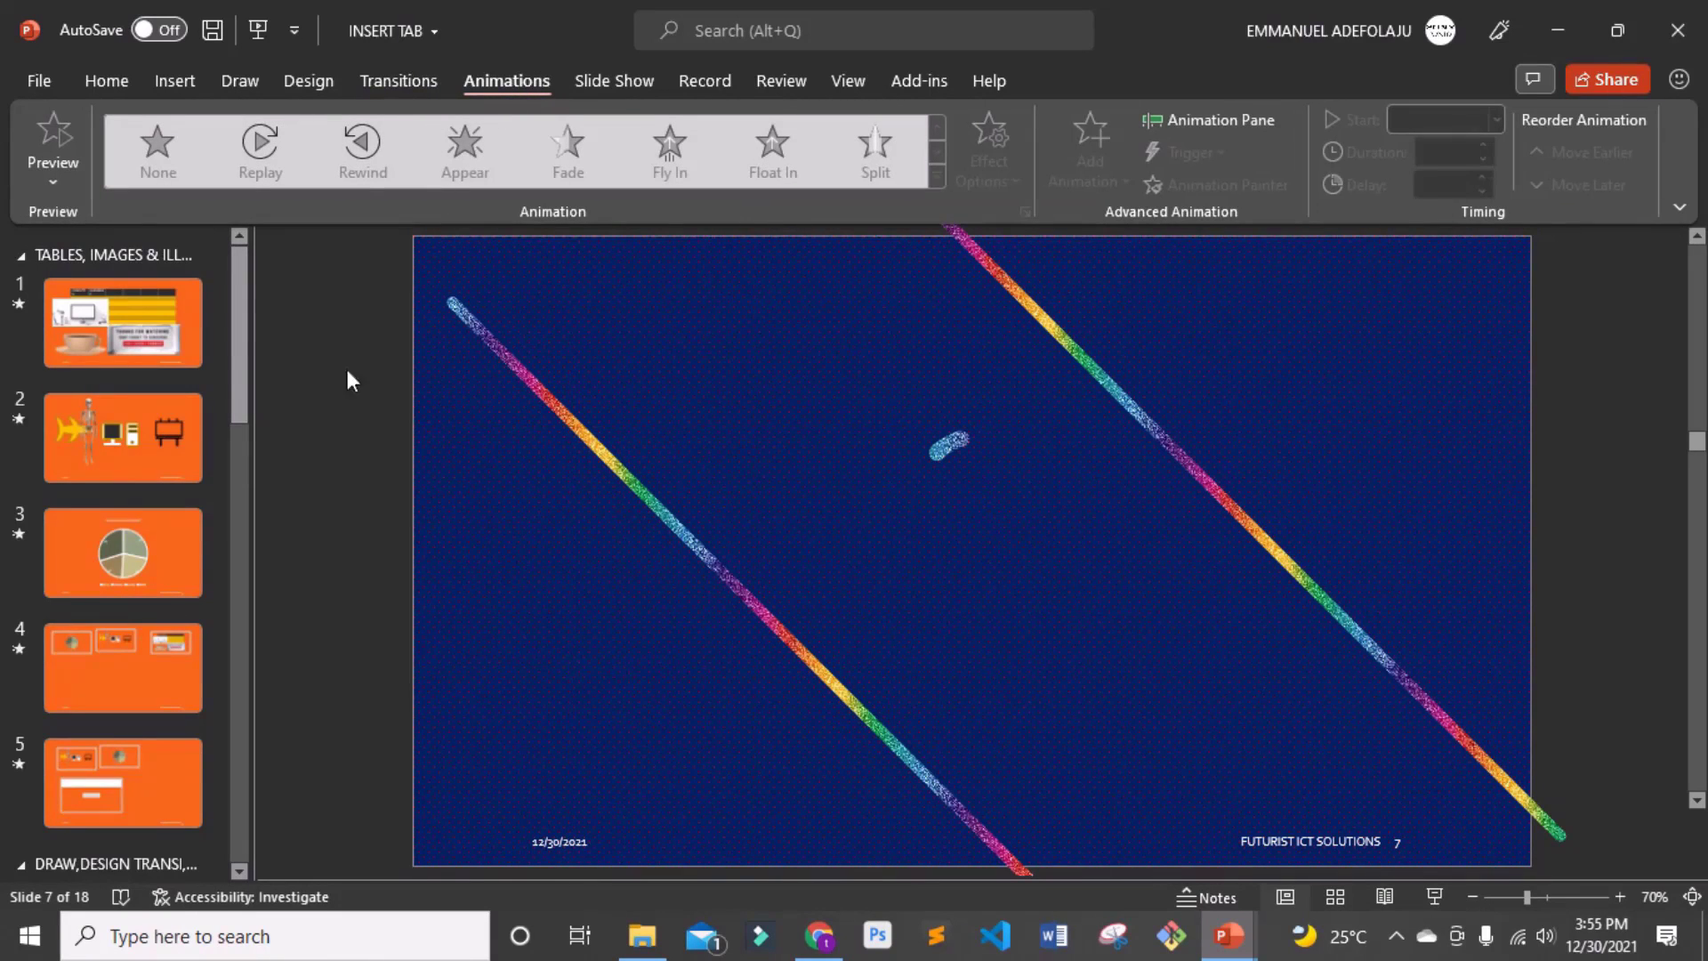
drag(231, 323, 228, 518)
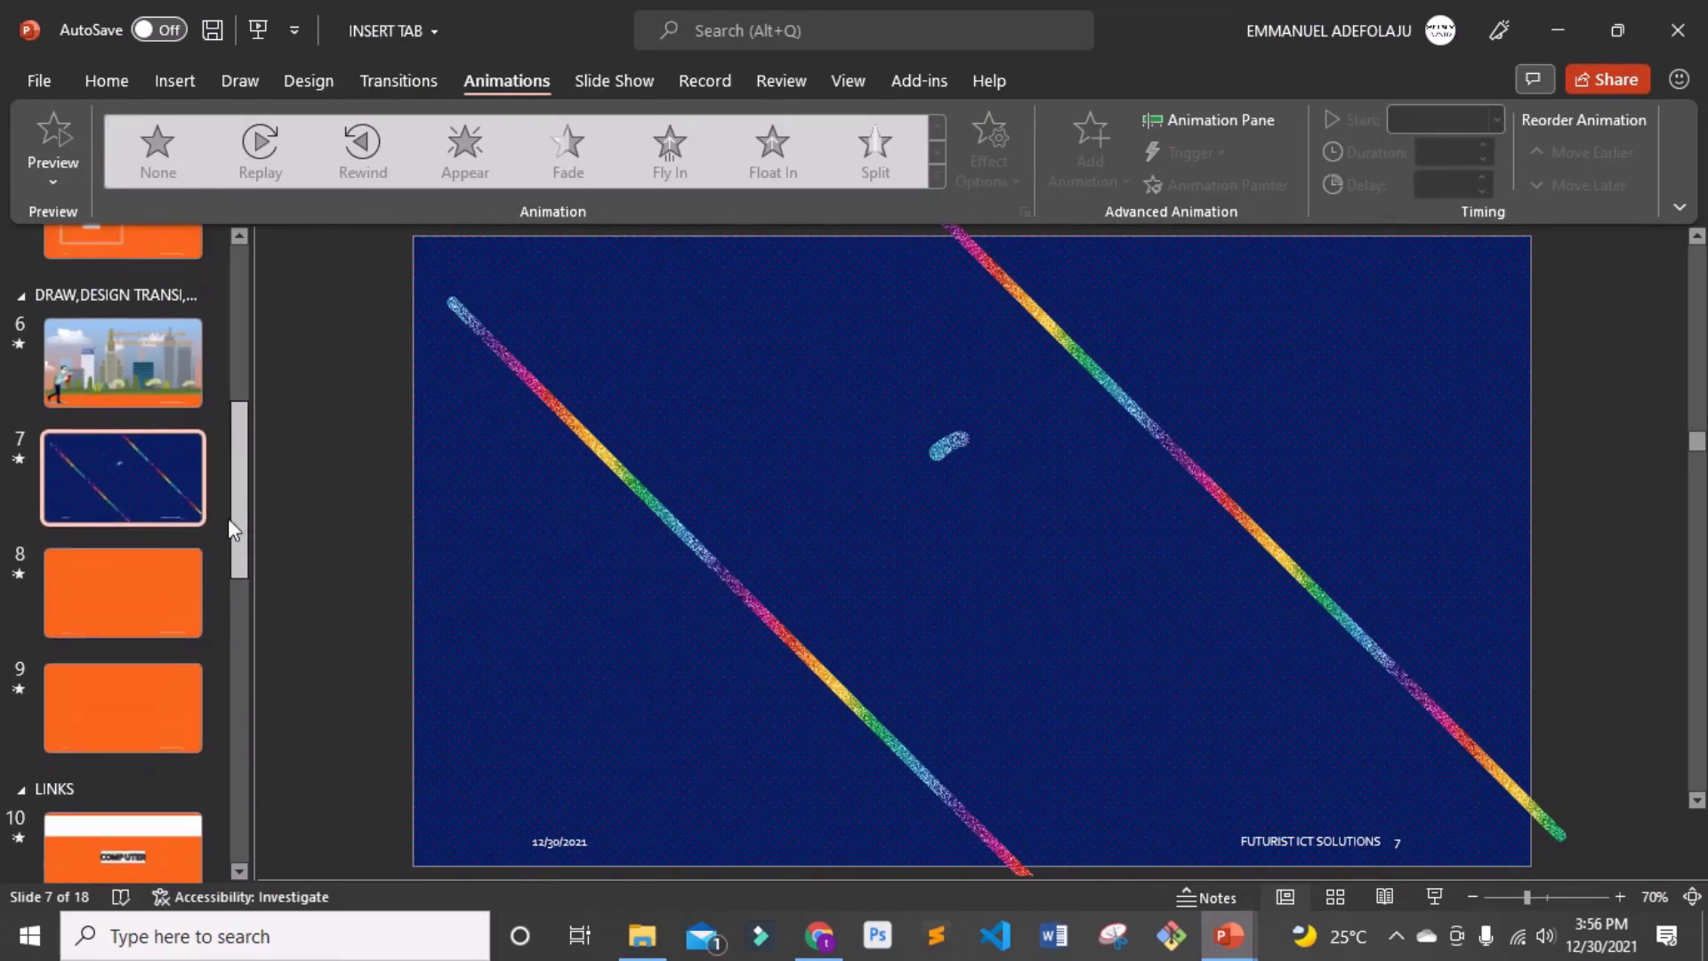
click(153, 614)
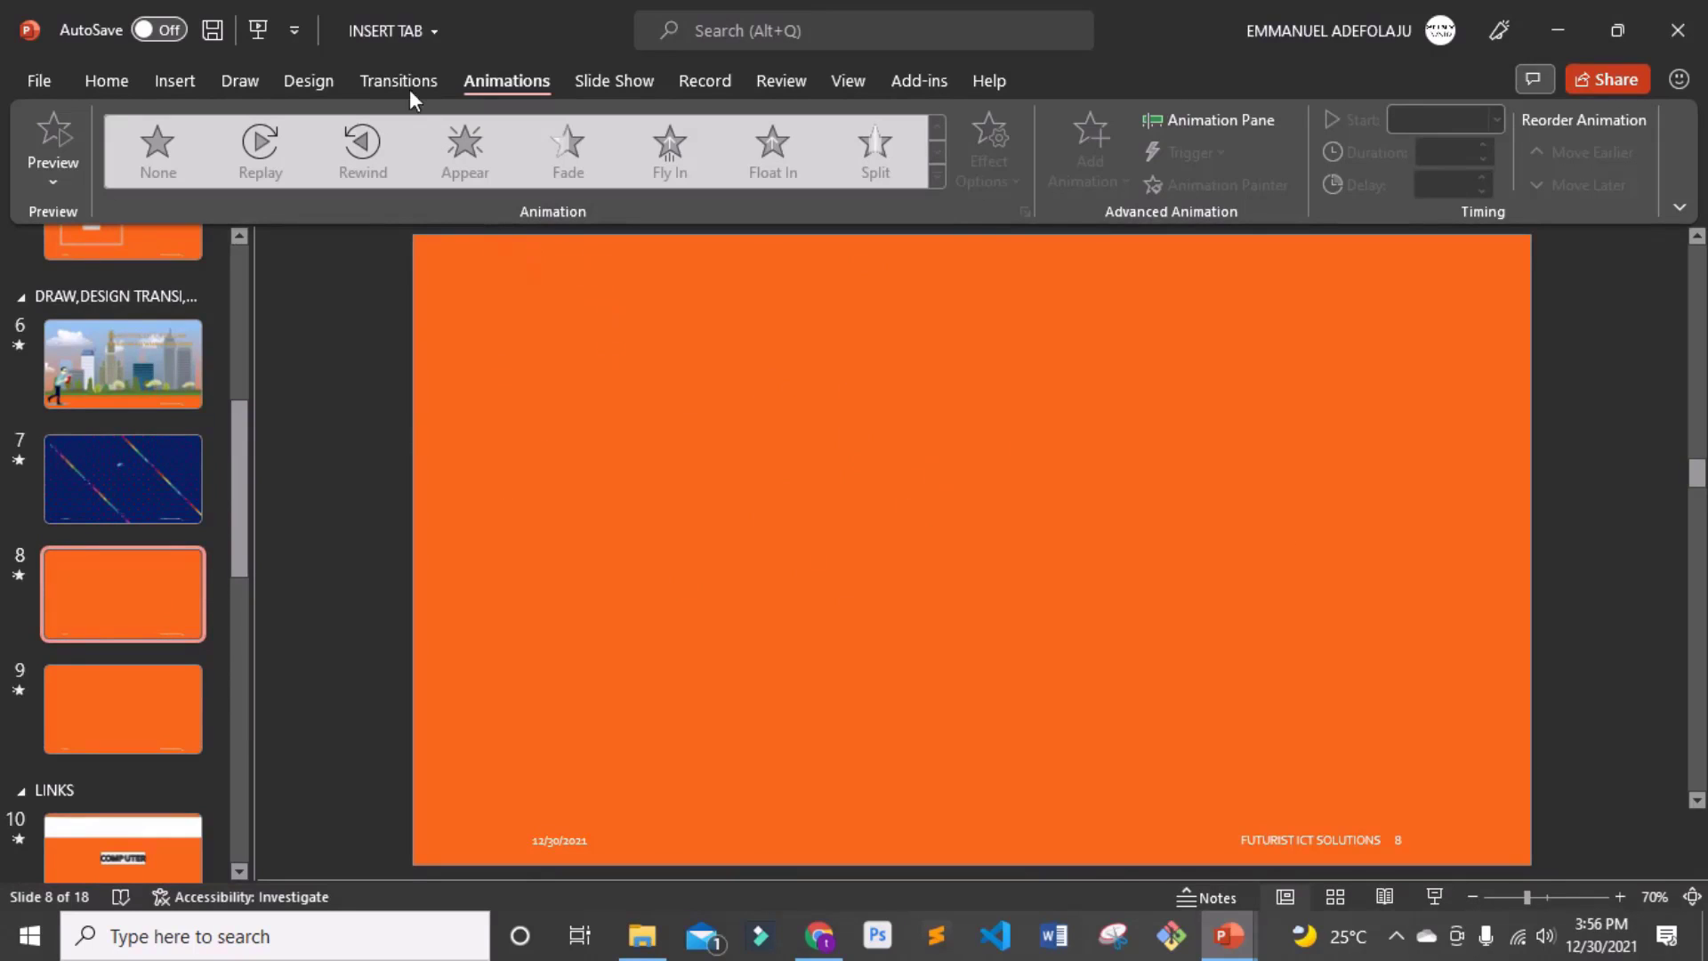
click(176, 81)
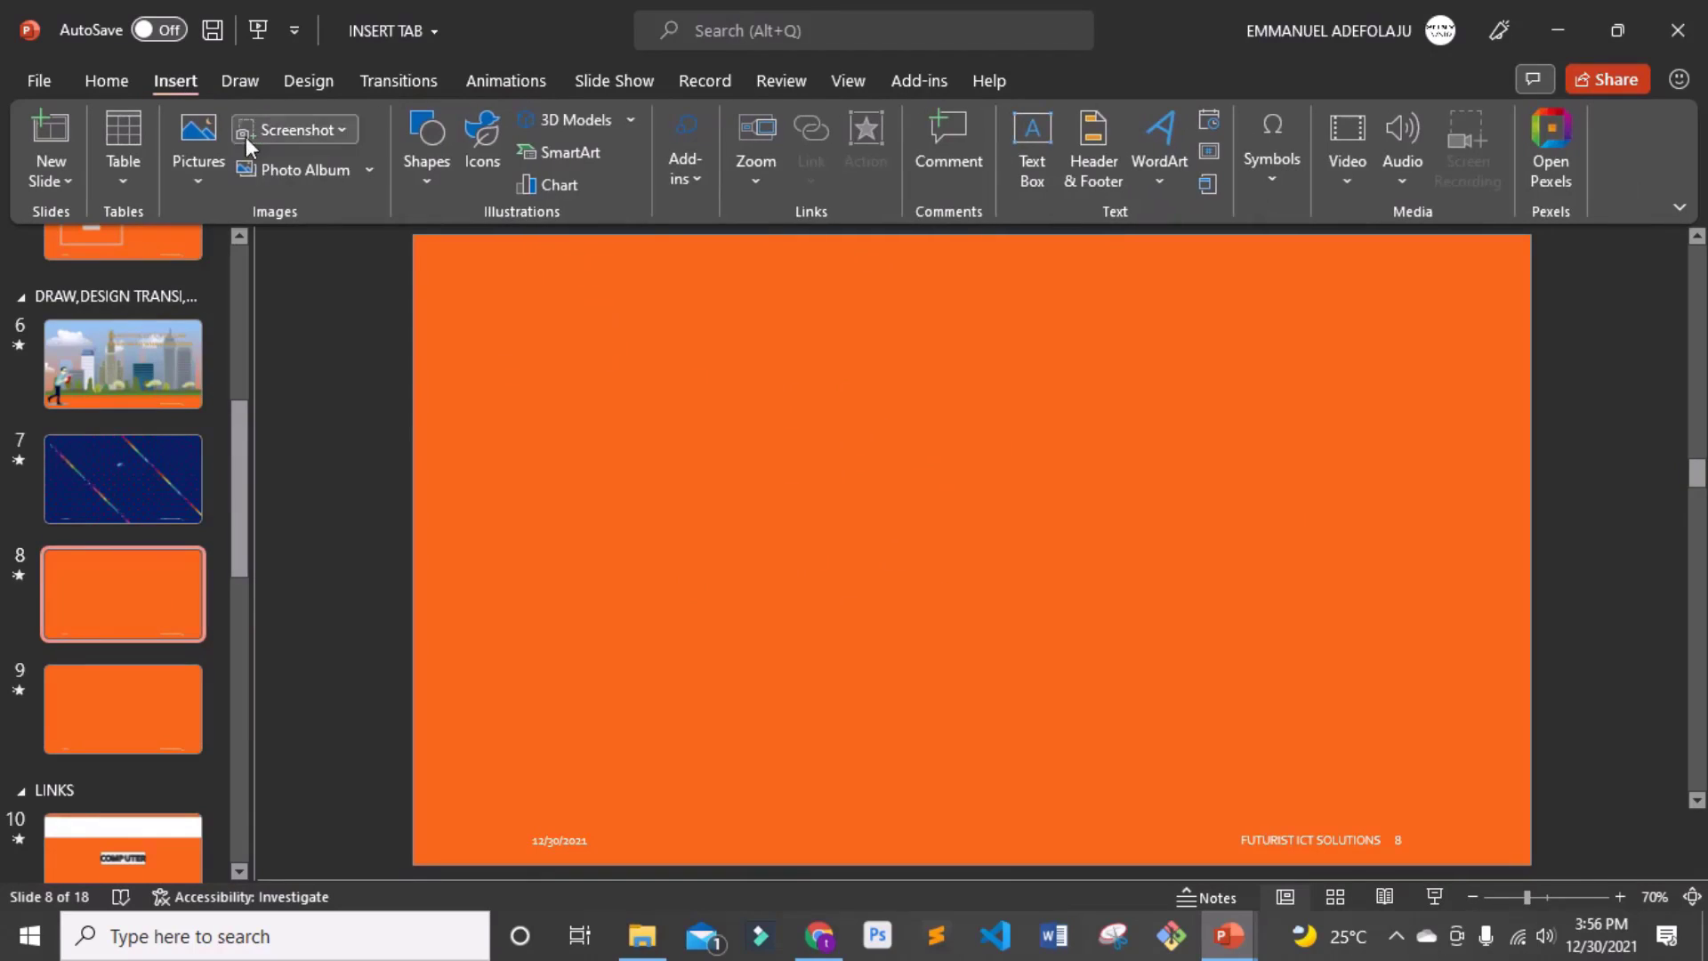
click(203, 183)
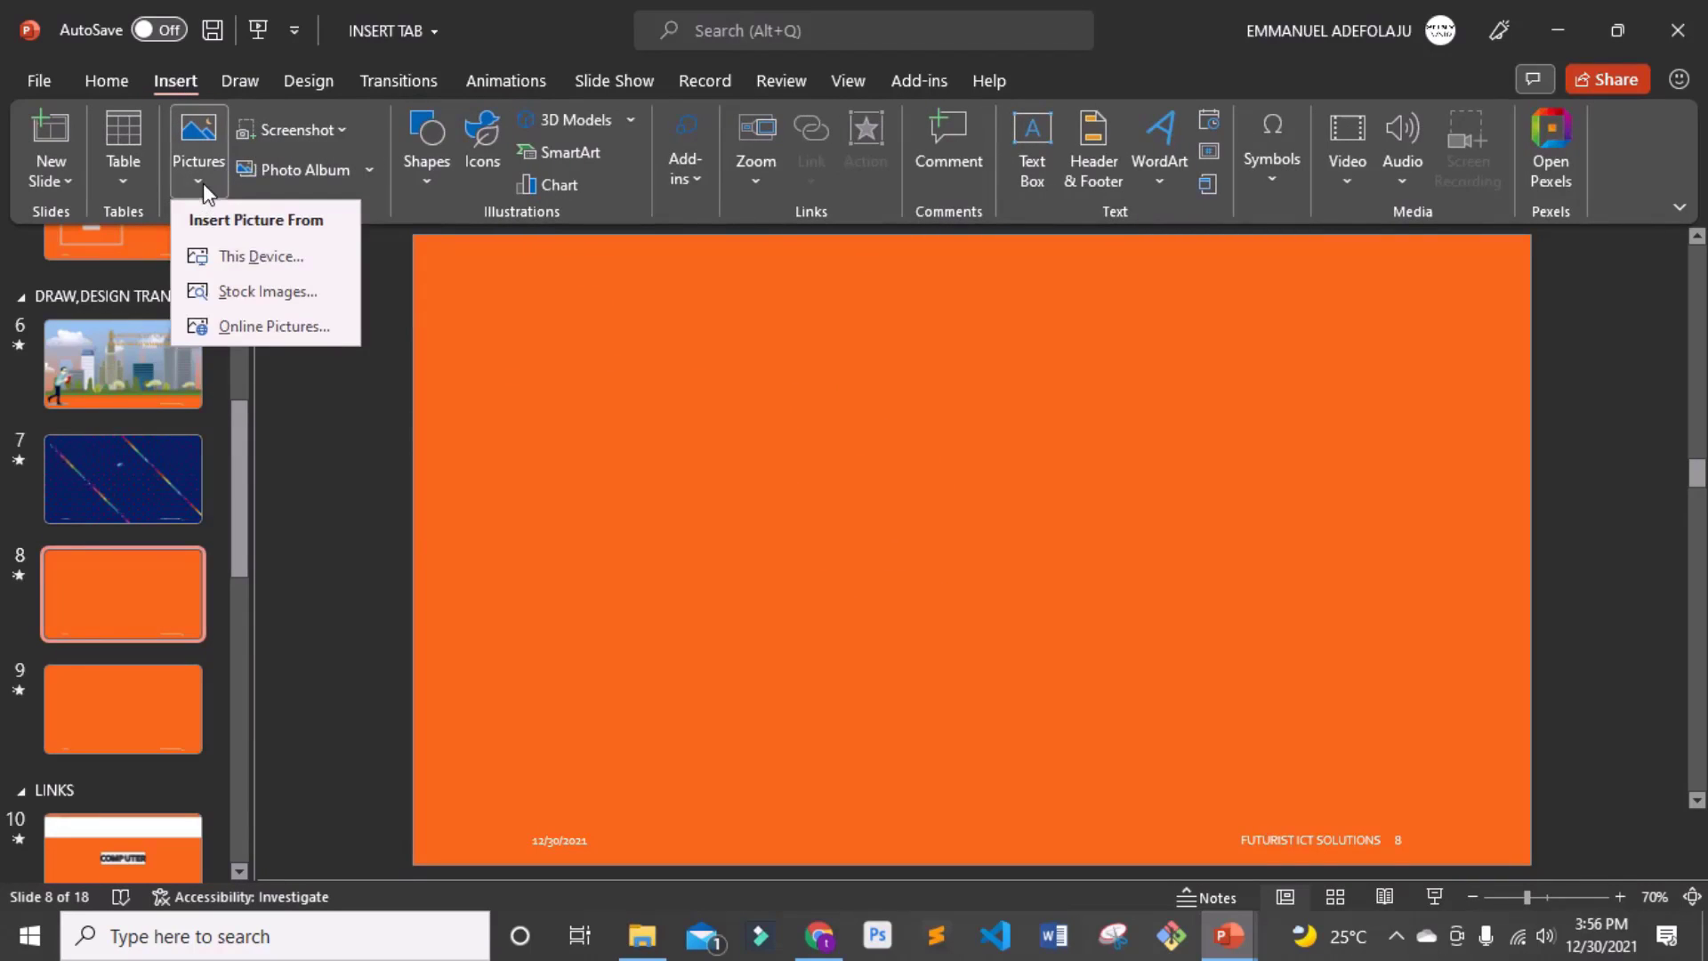
click(245, 343)
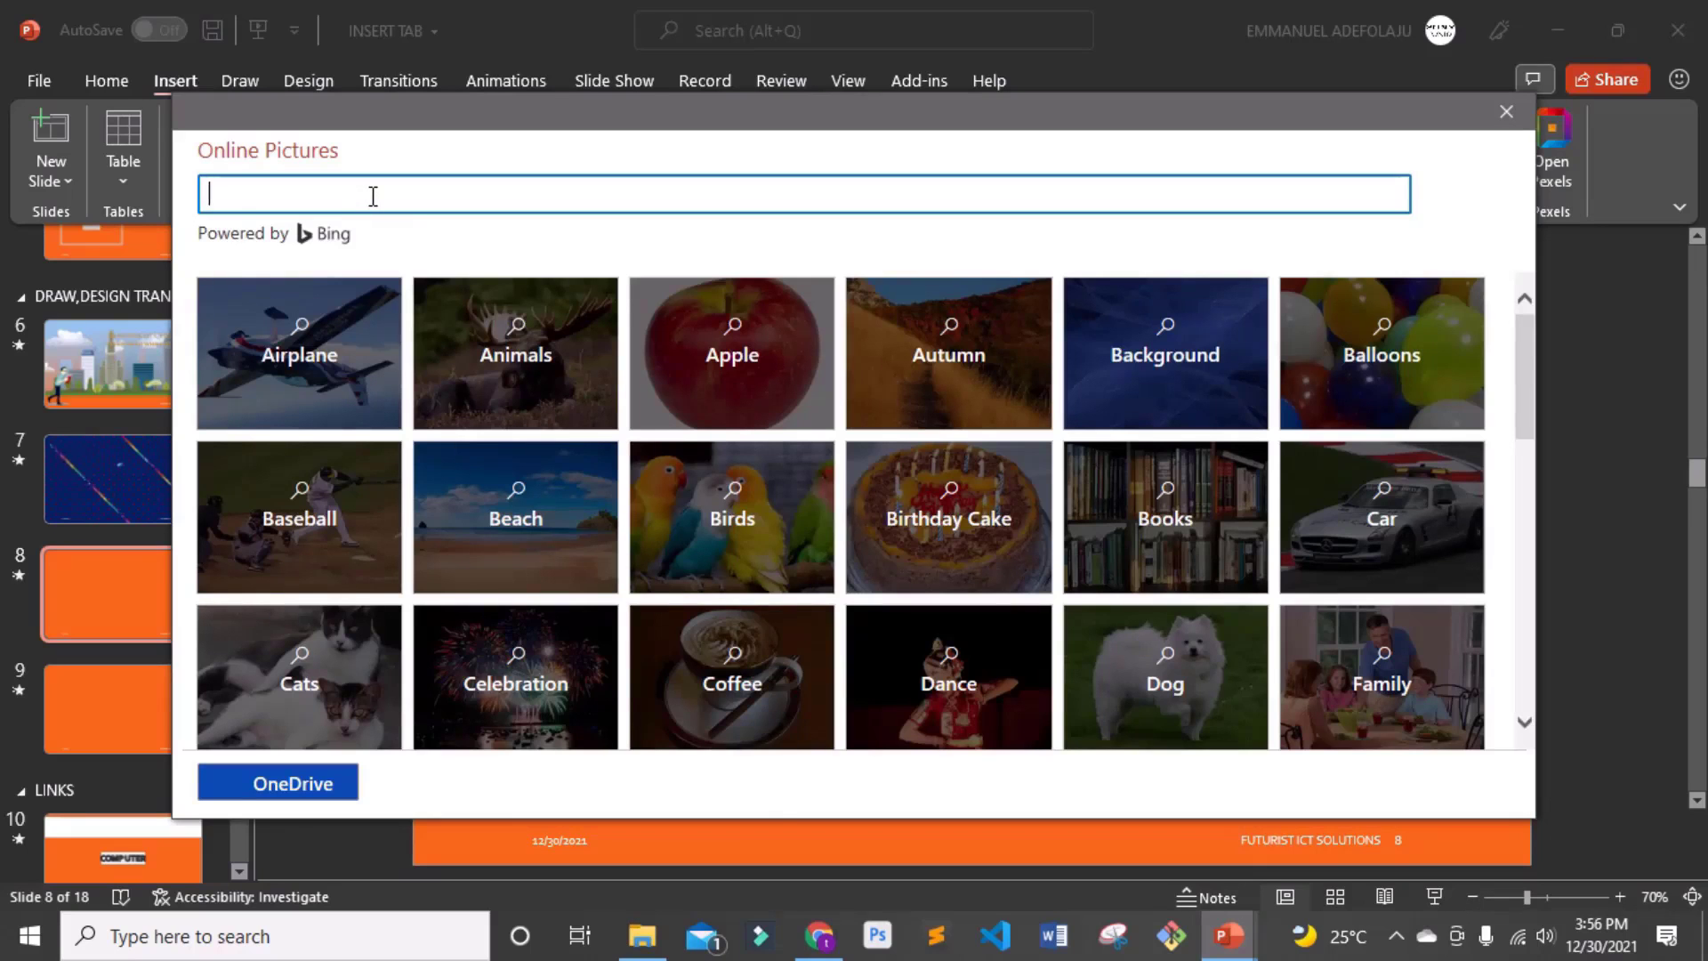
text(ANIMATED CITY)
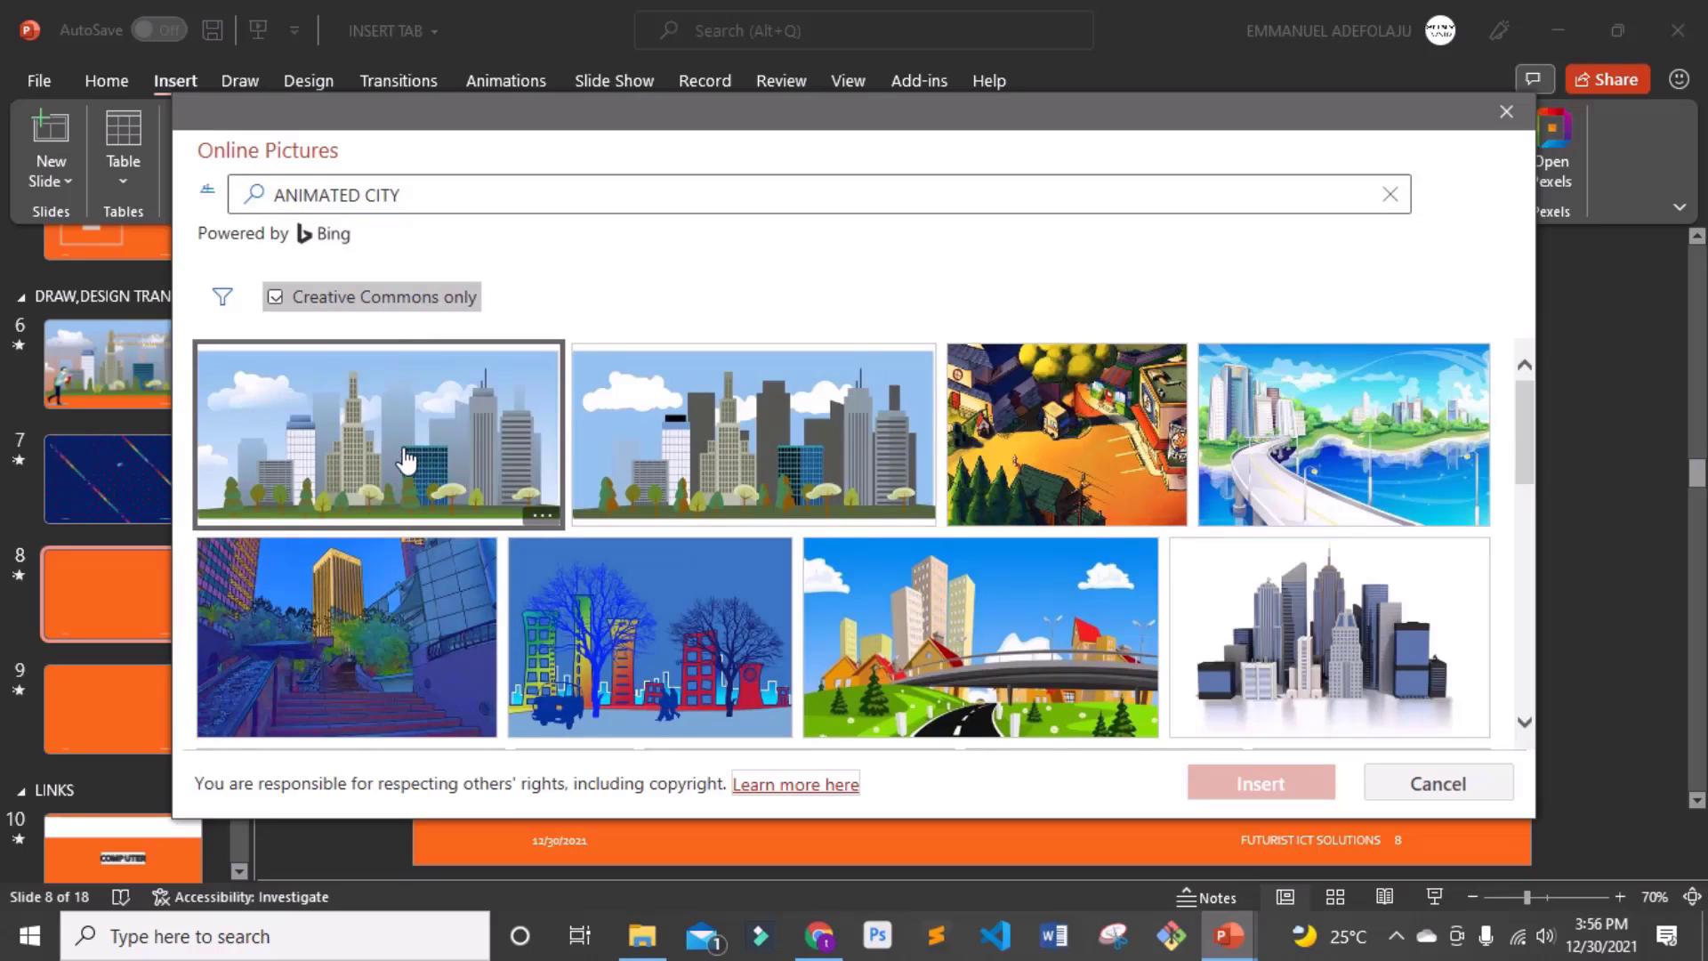
click(401, 461)
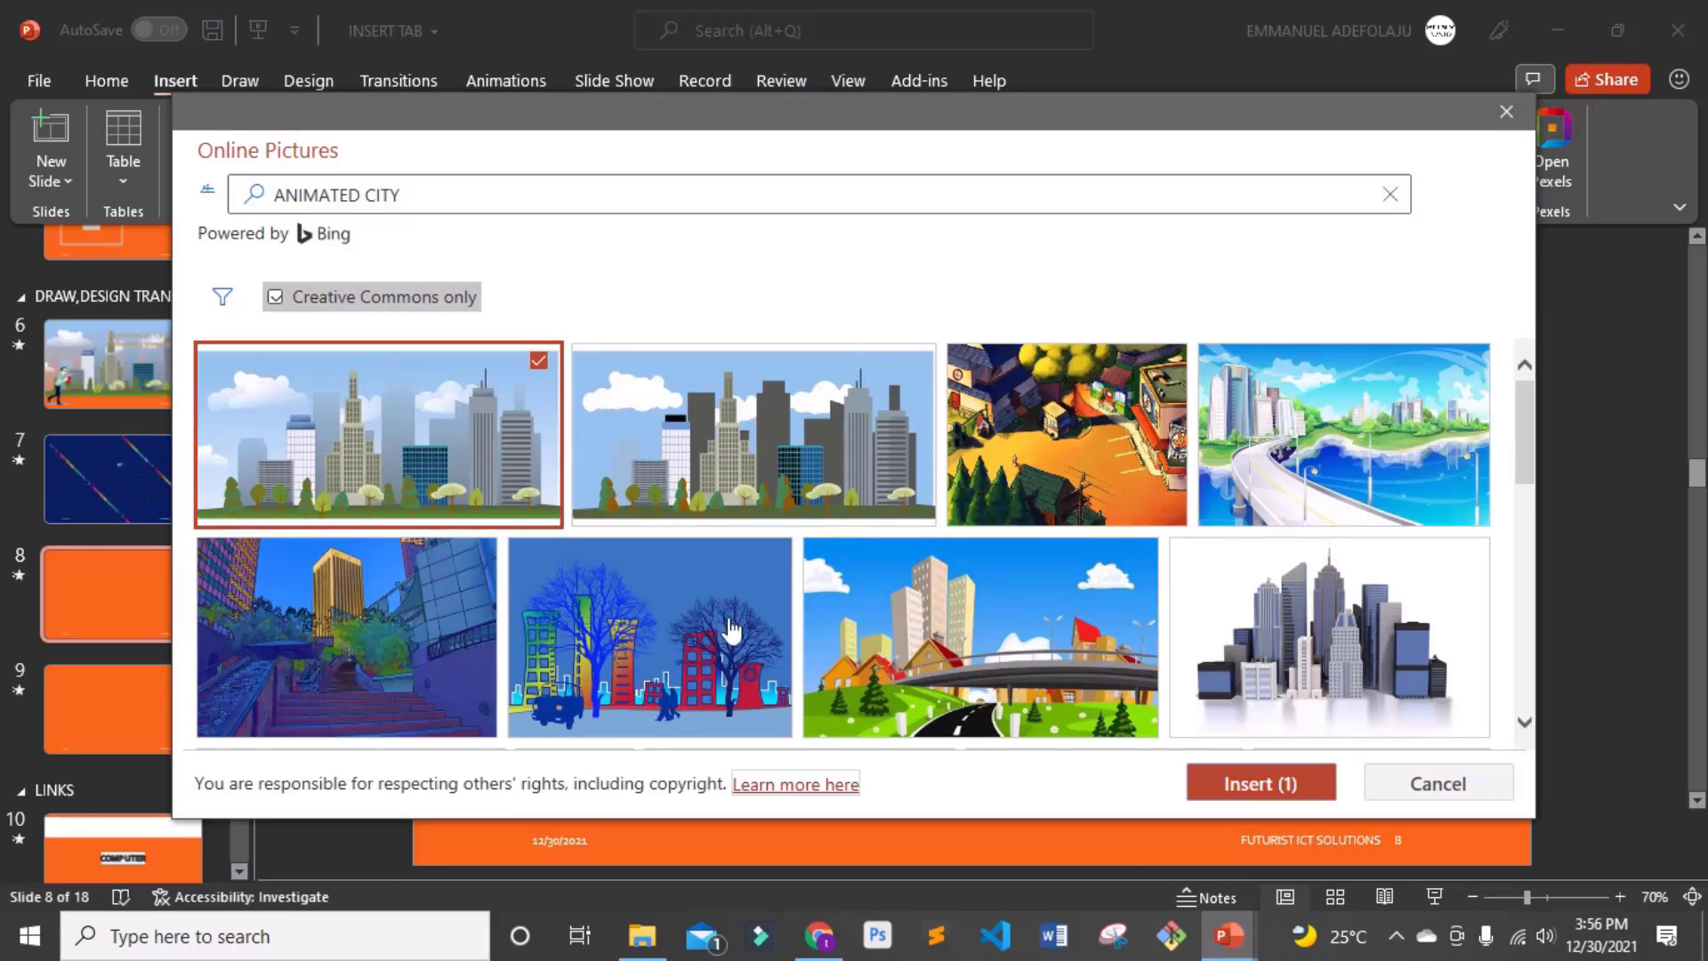
click(1228, 781)
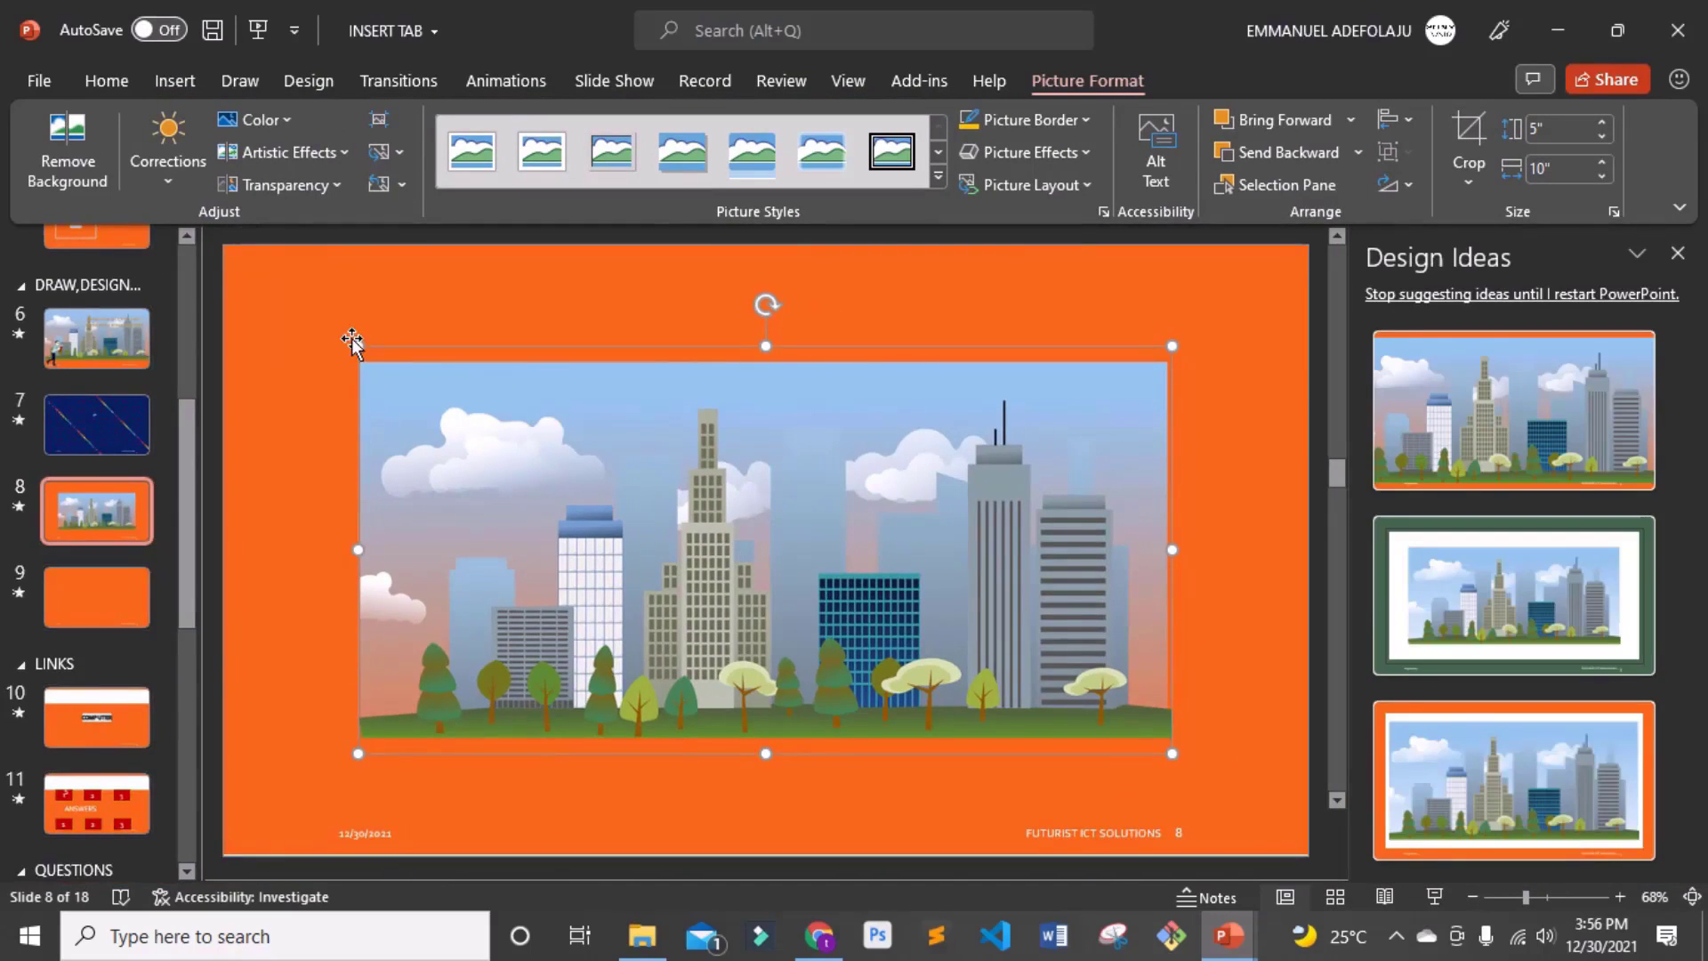
- Enlarge the city picture on slide 8 to about 7.19" high by 13.71" wide to span the slide's width
drag(356, 346, 225, 289)
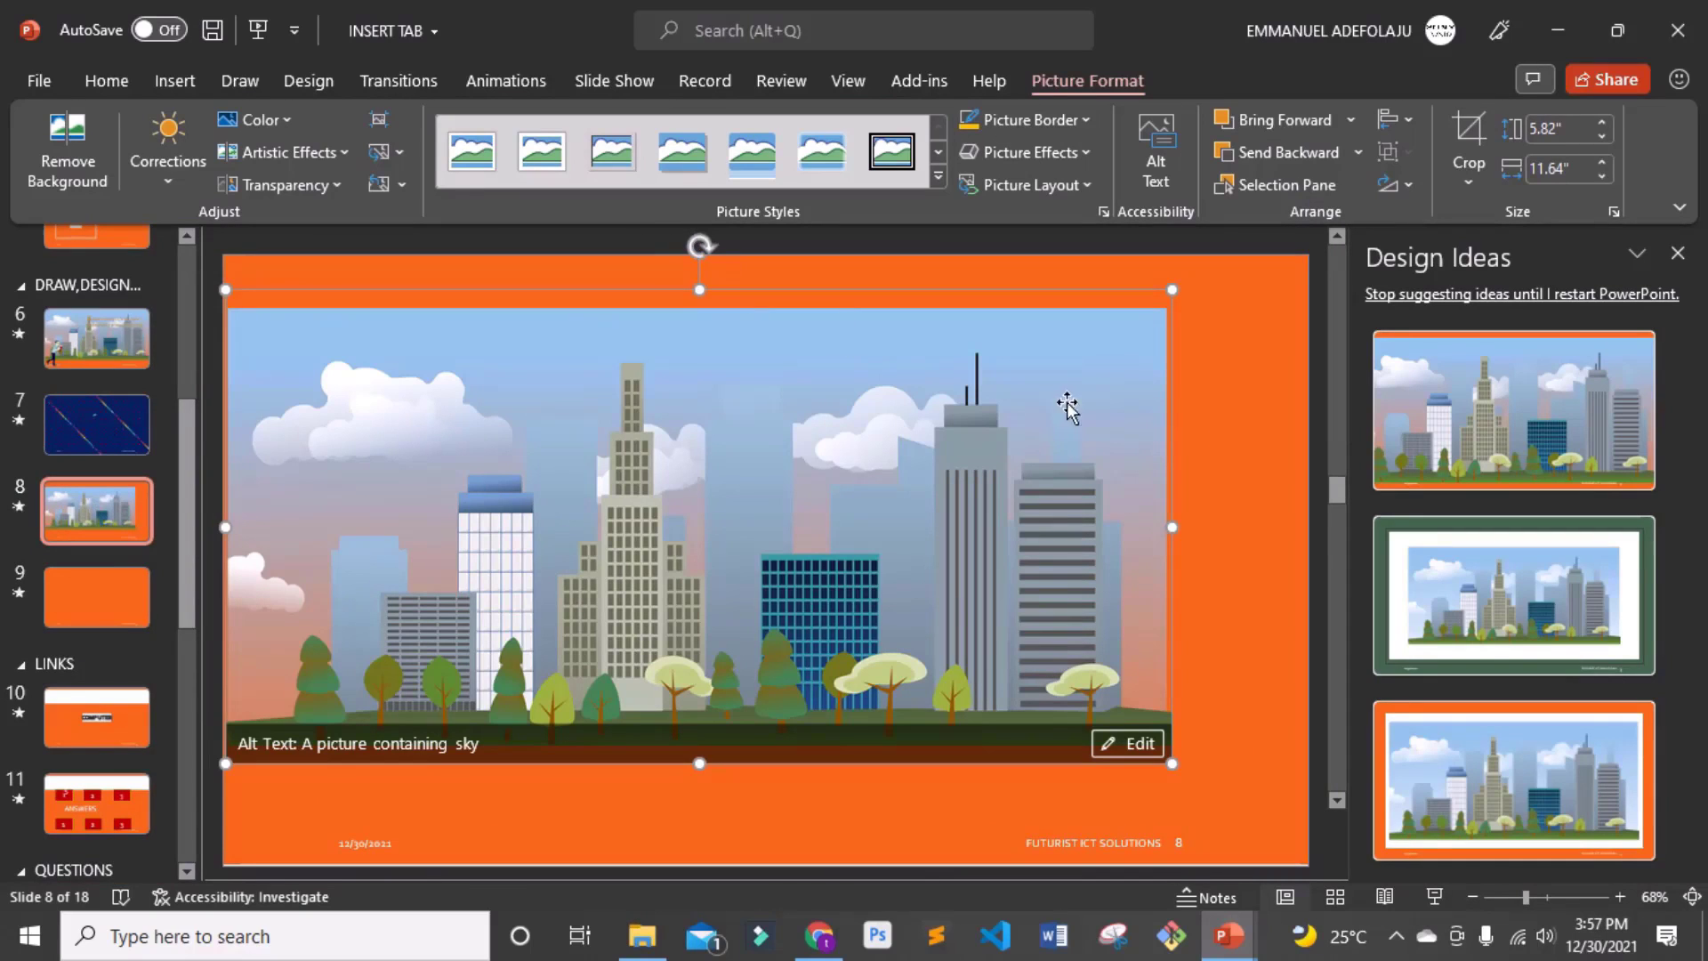
drag(1211, 285, 1339, 218)
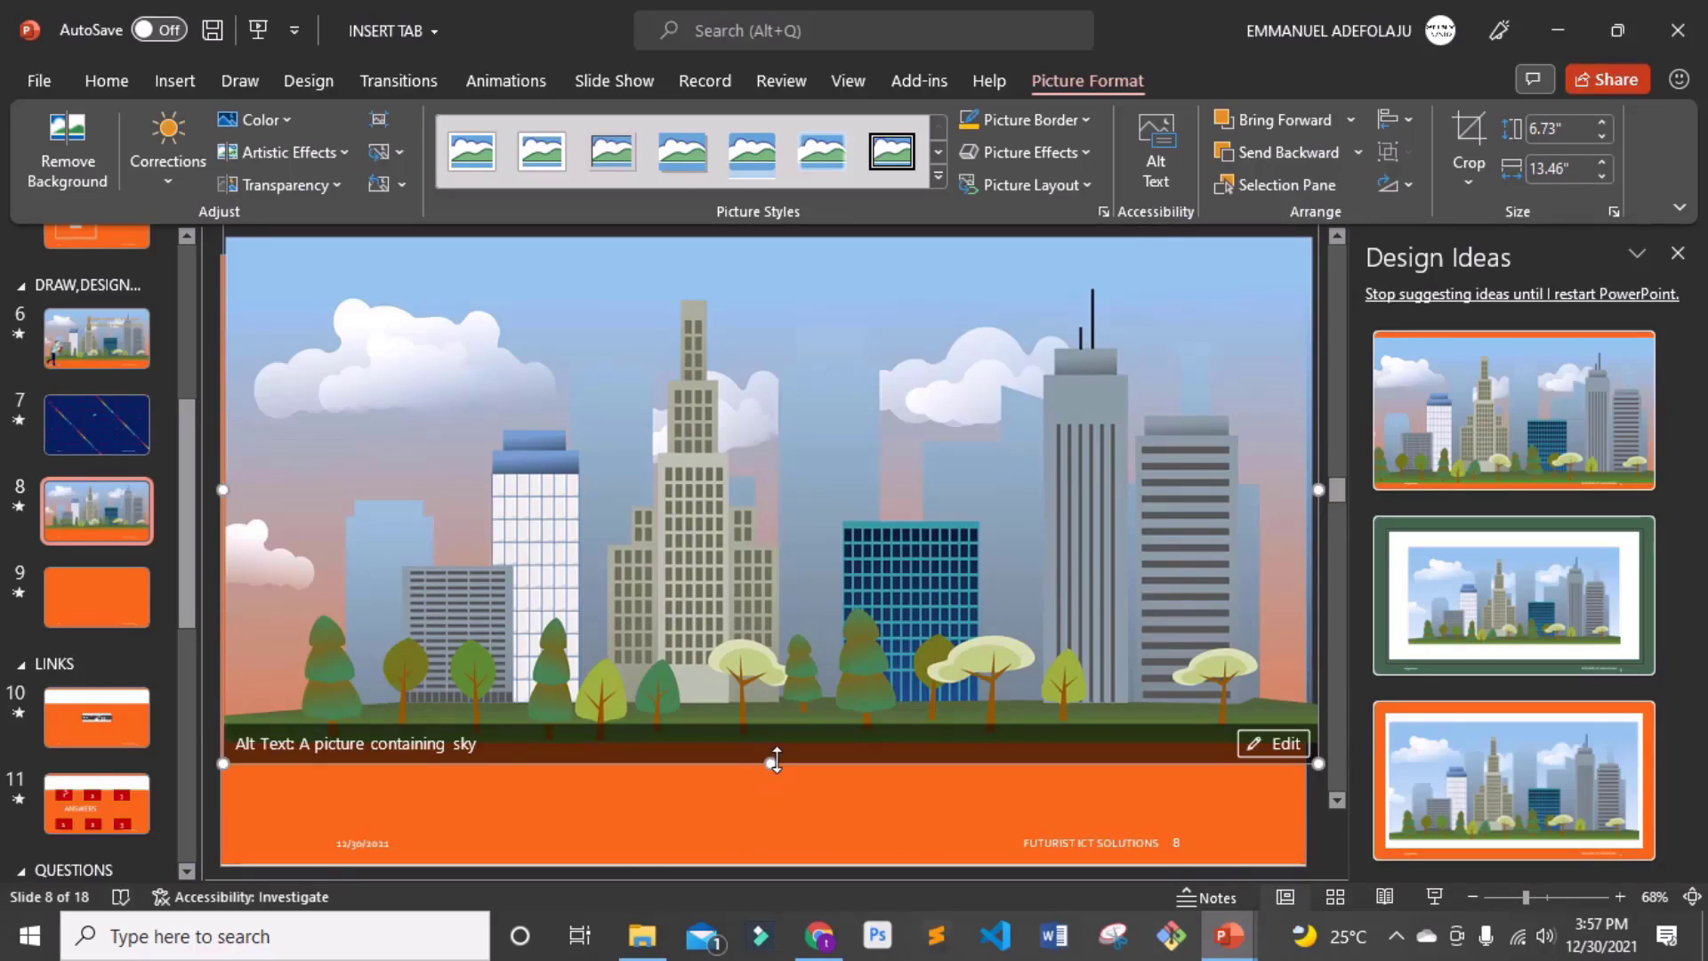
drag(770, 760, 683, 799)
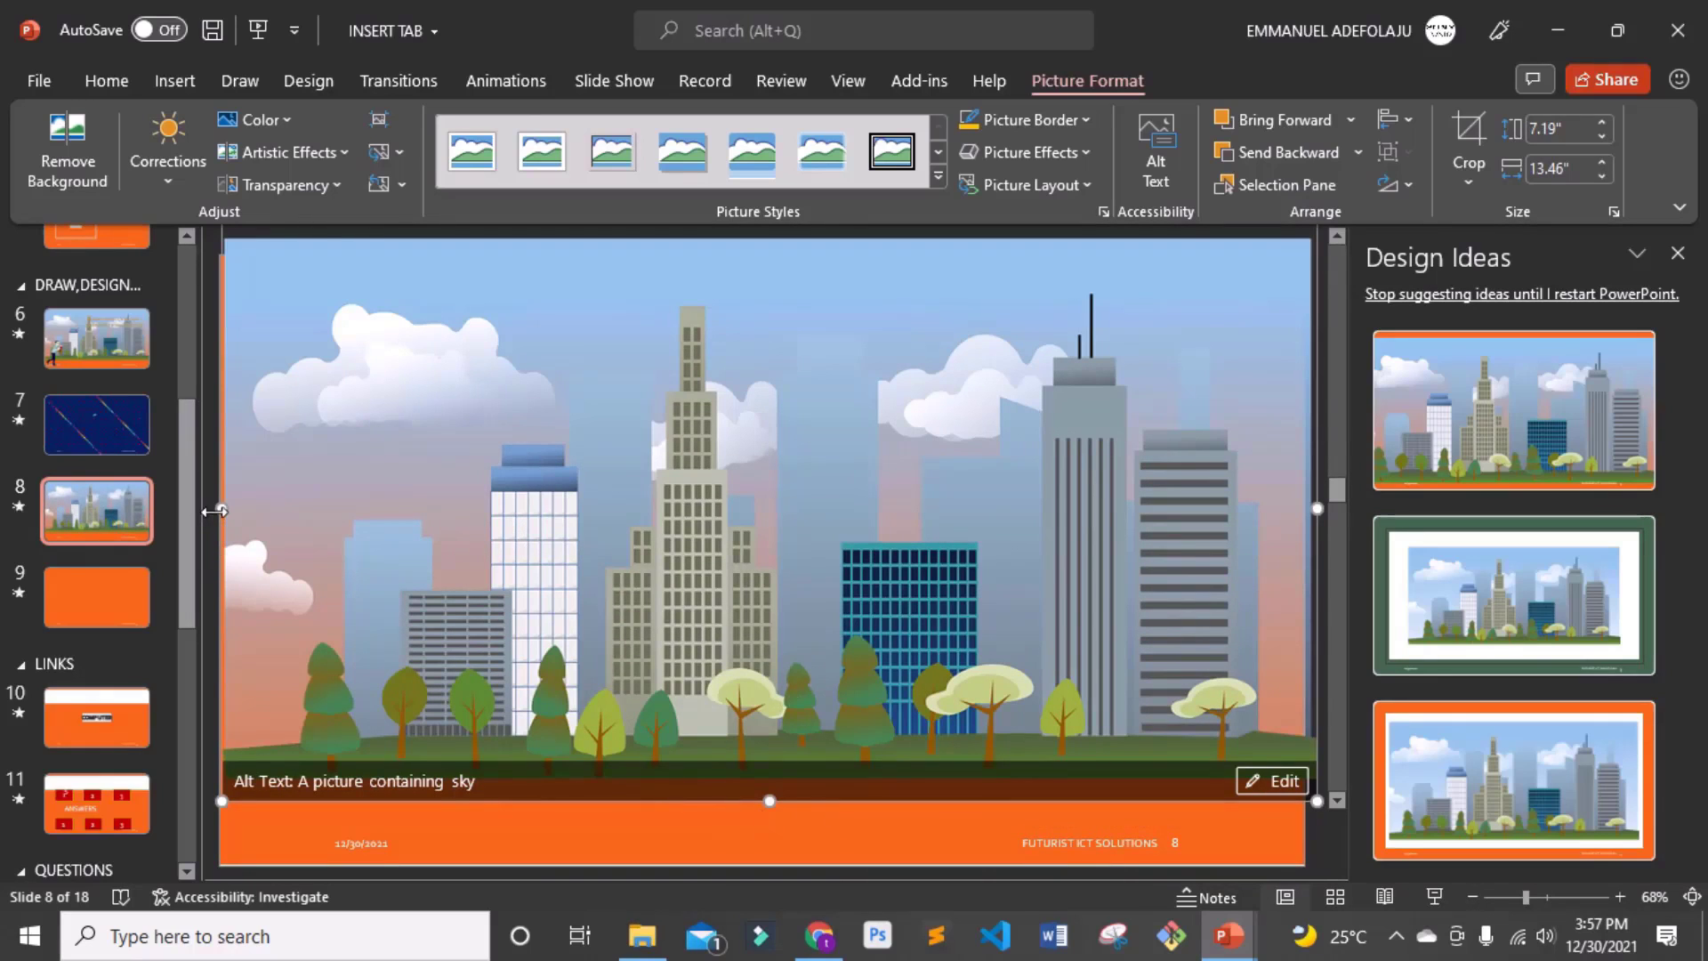
drag(215, 510, 199, 507)
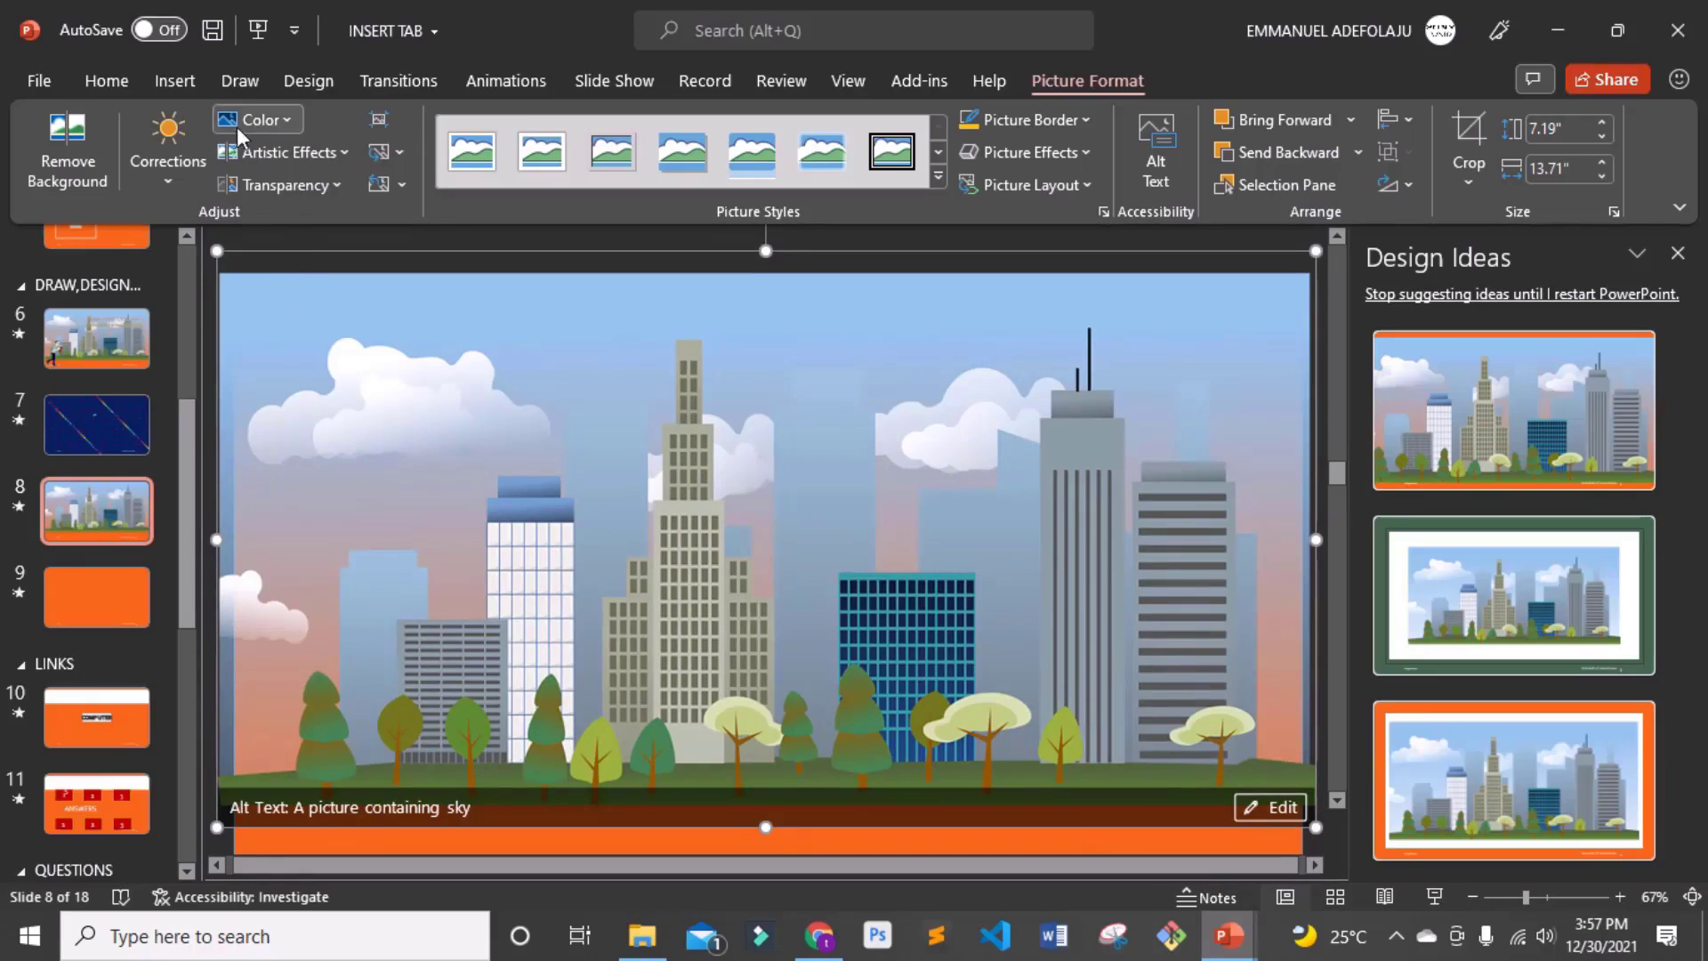
- Search online pictures for "WALKING GIRL GIF" and insert the GIF of the walking man reading a red book
click(176, 80)
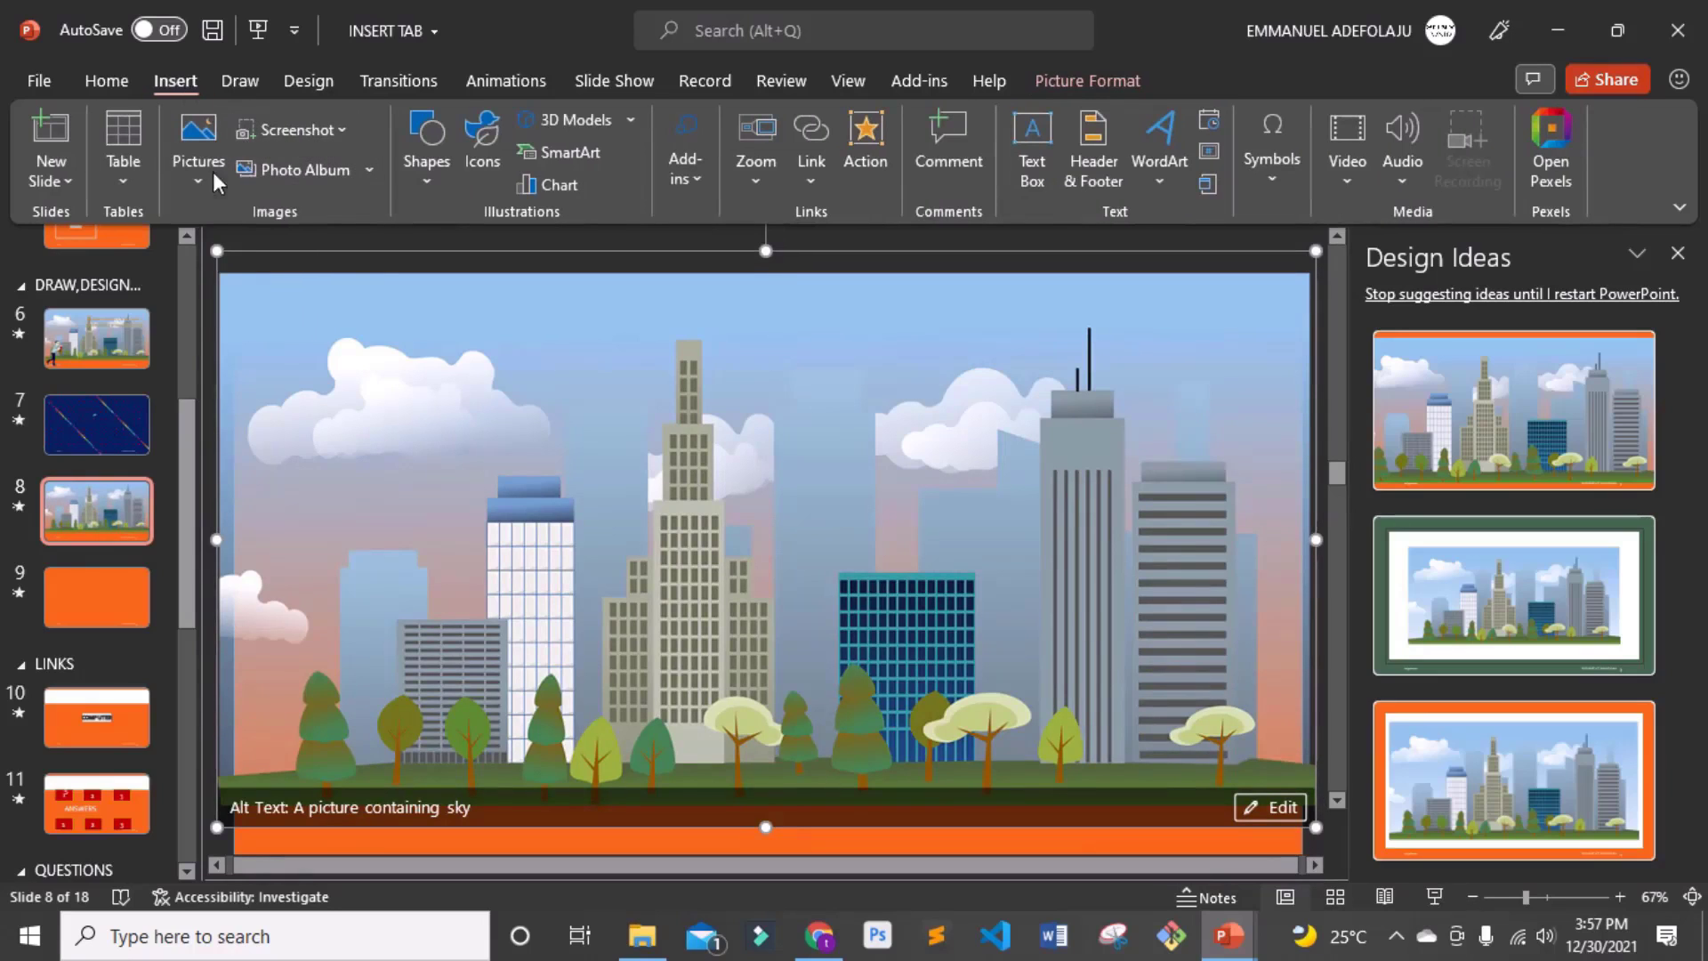
click(213, 178)
click(229, 325)
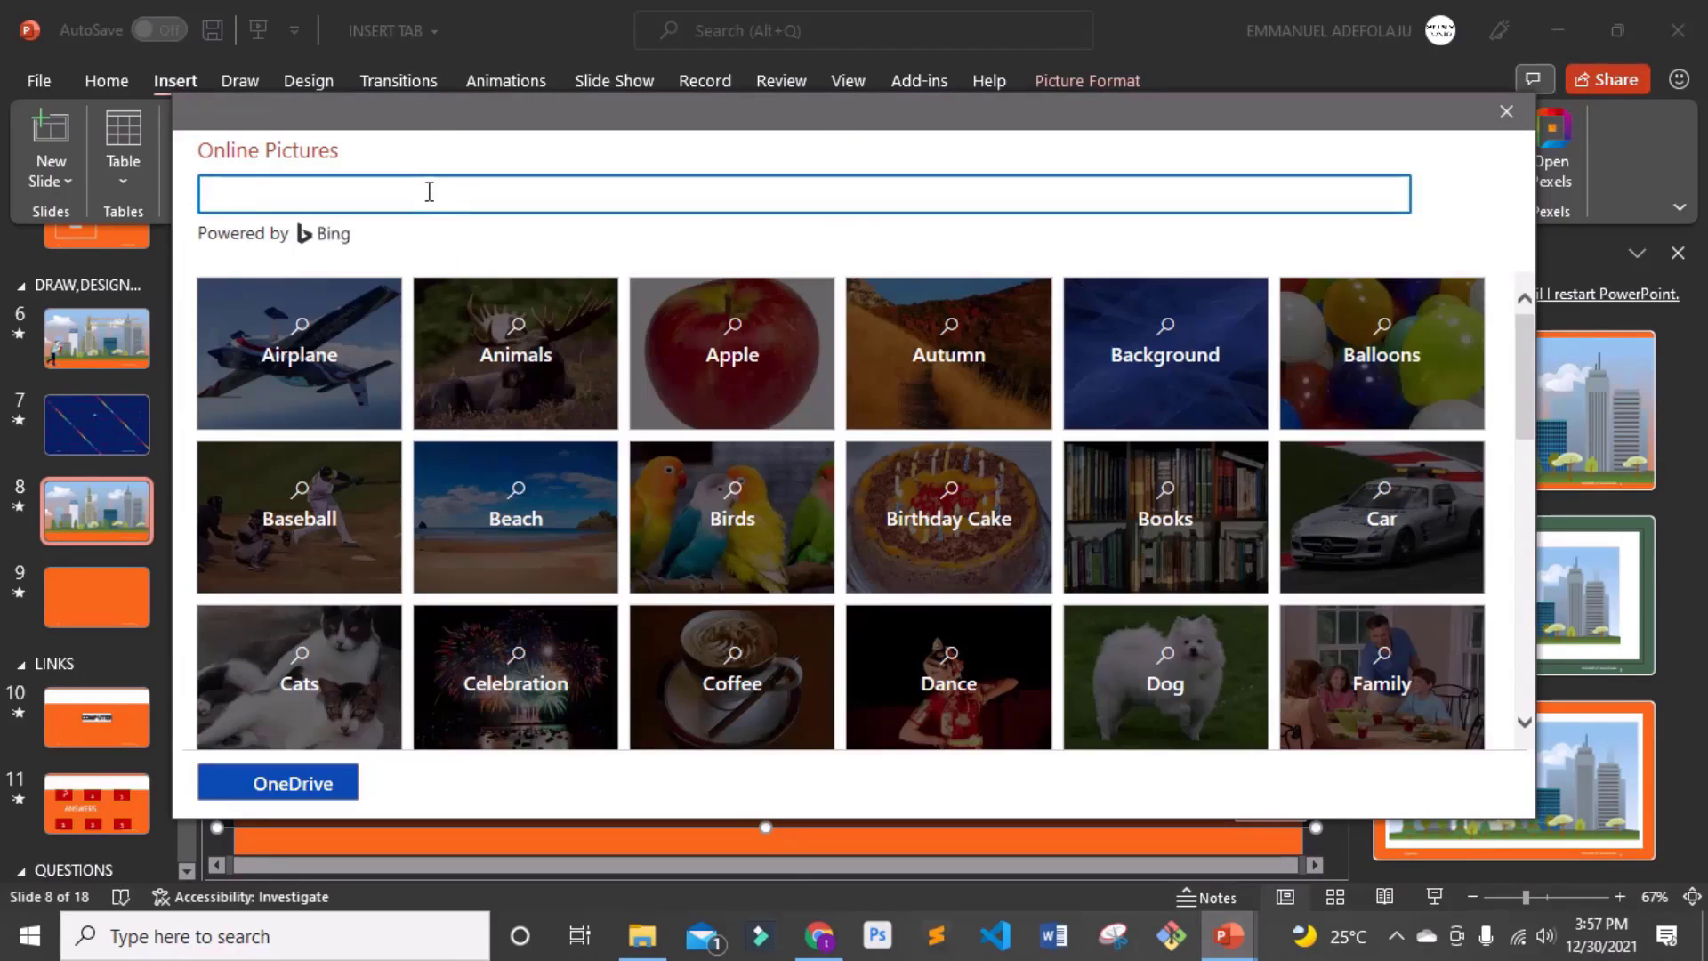
text(WALKING GIRL GIF)
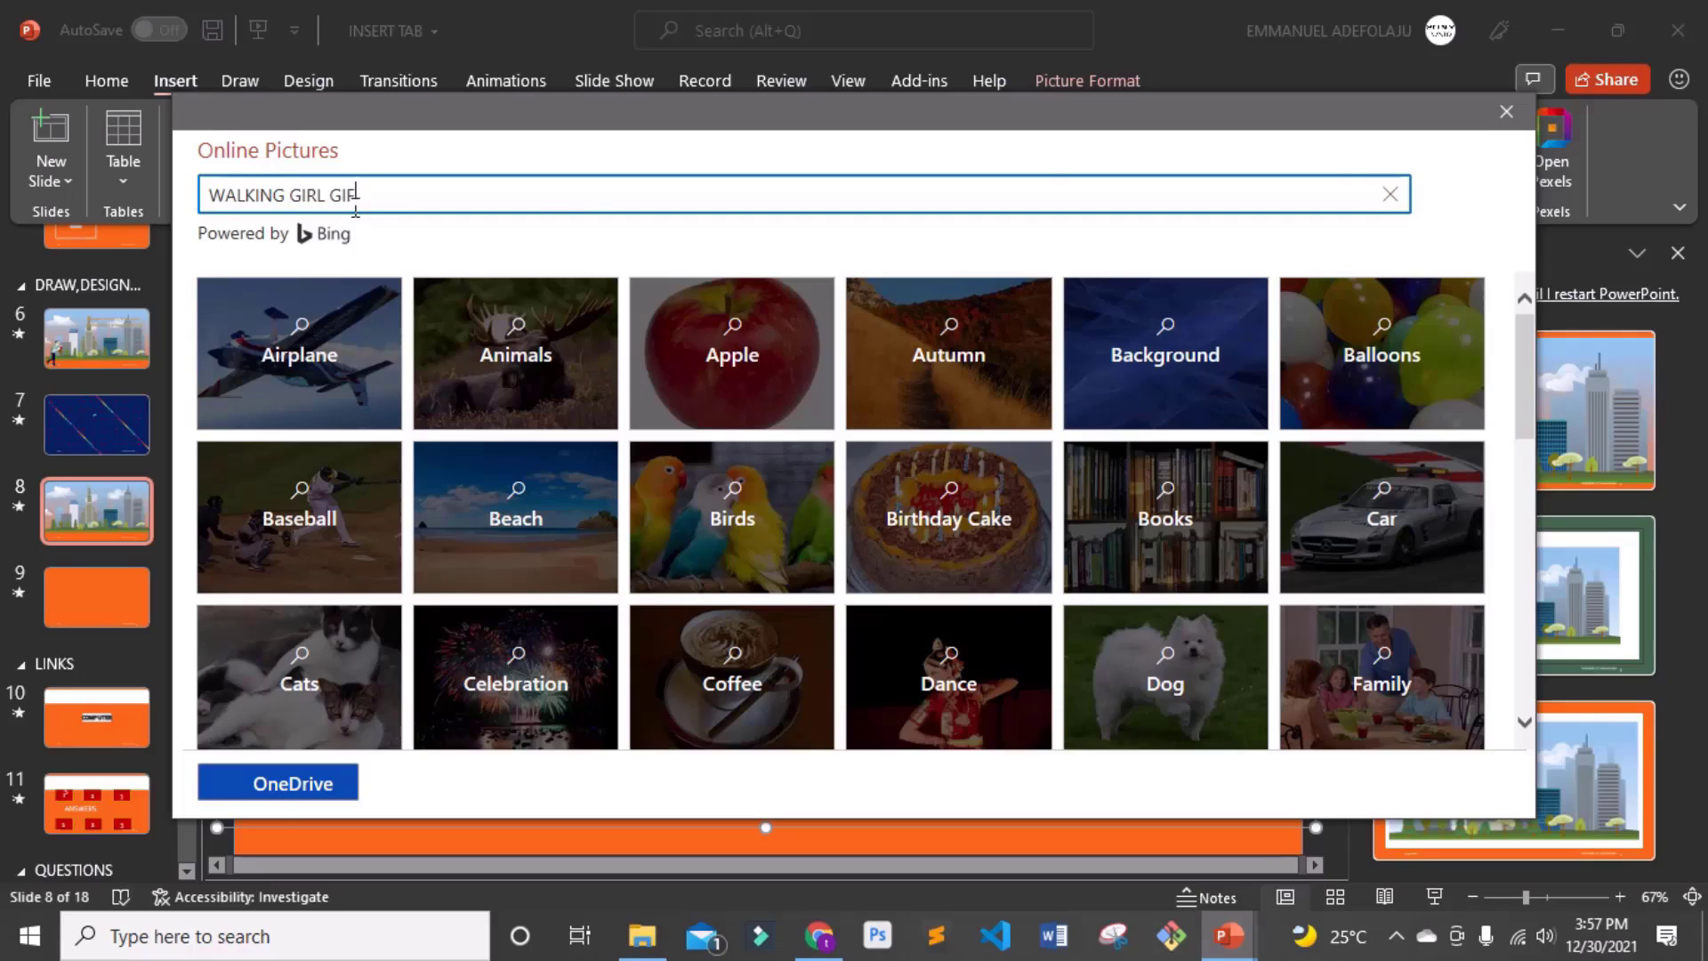
key(Return)
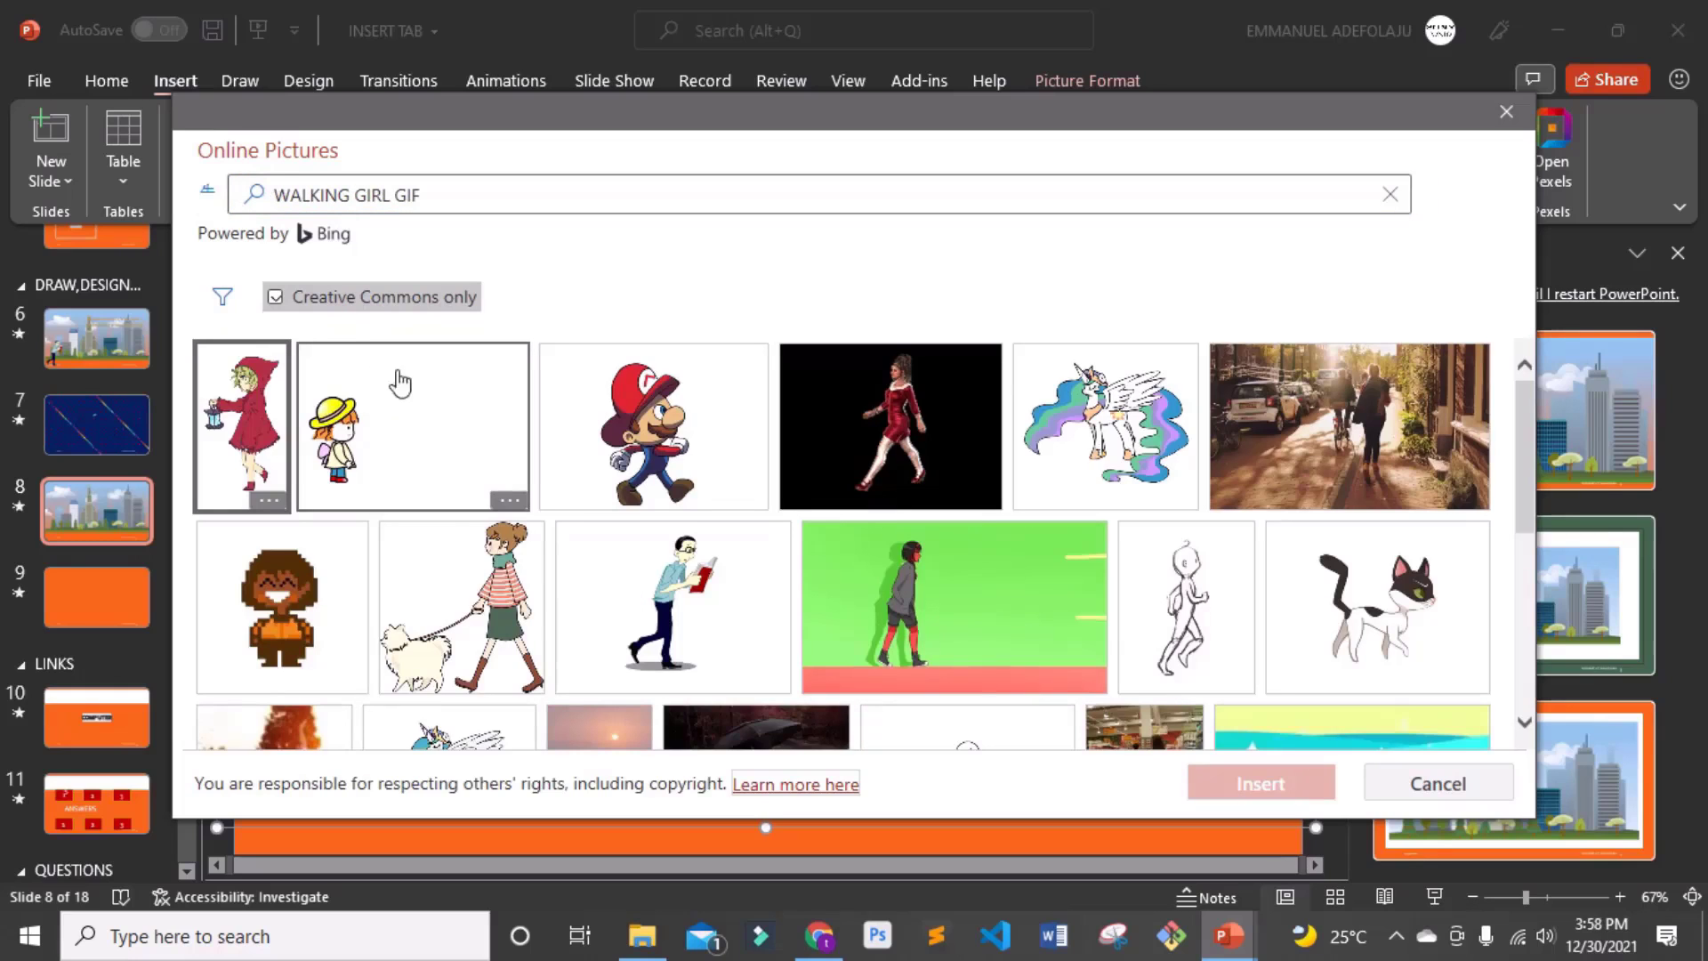
click(639, 601)
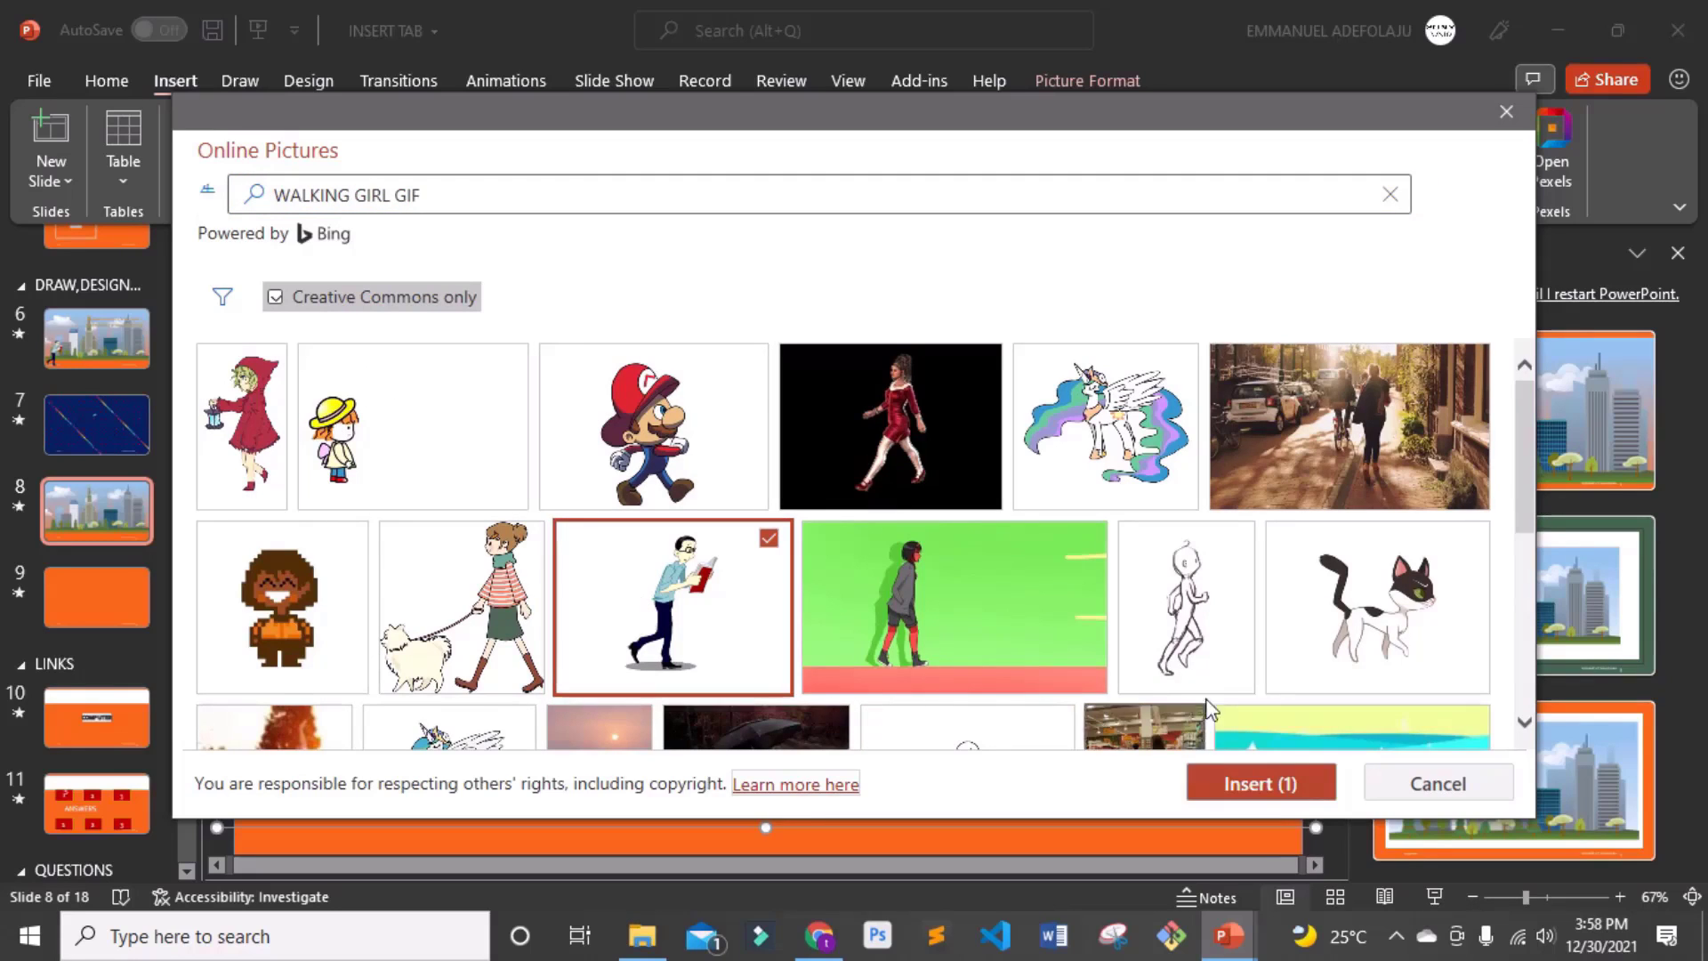
click(1260, 788)
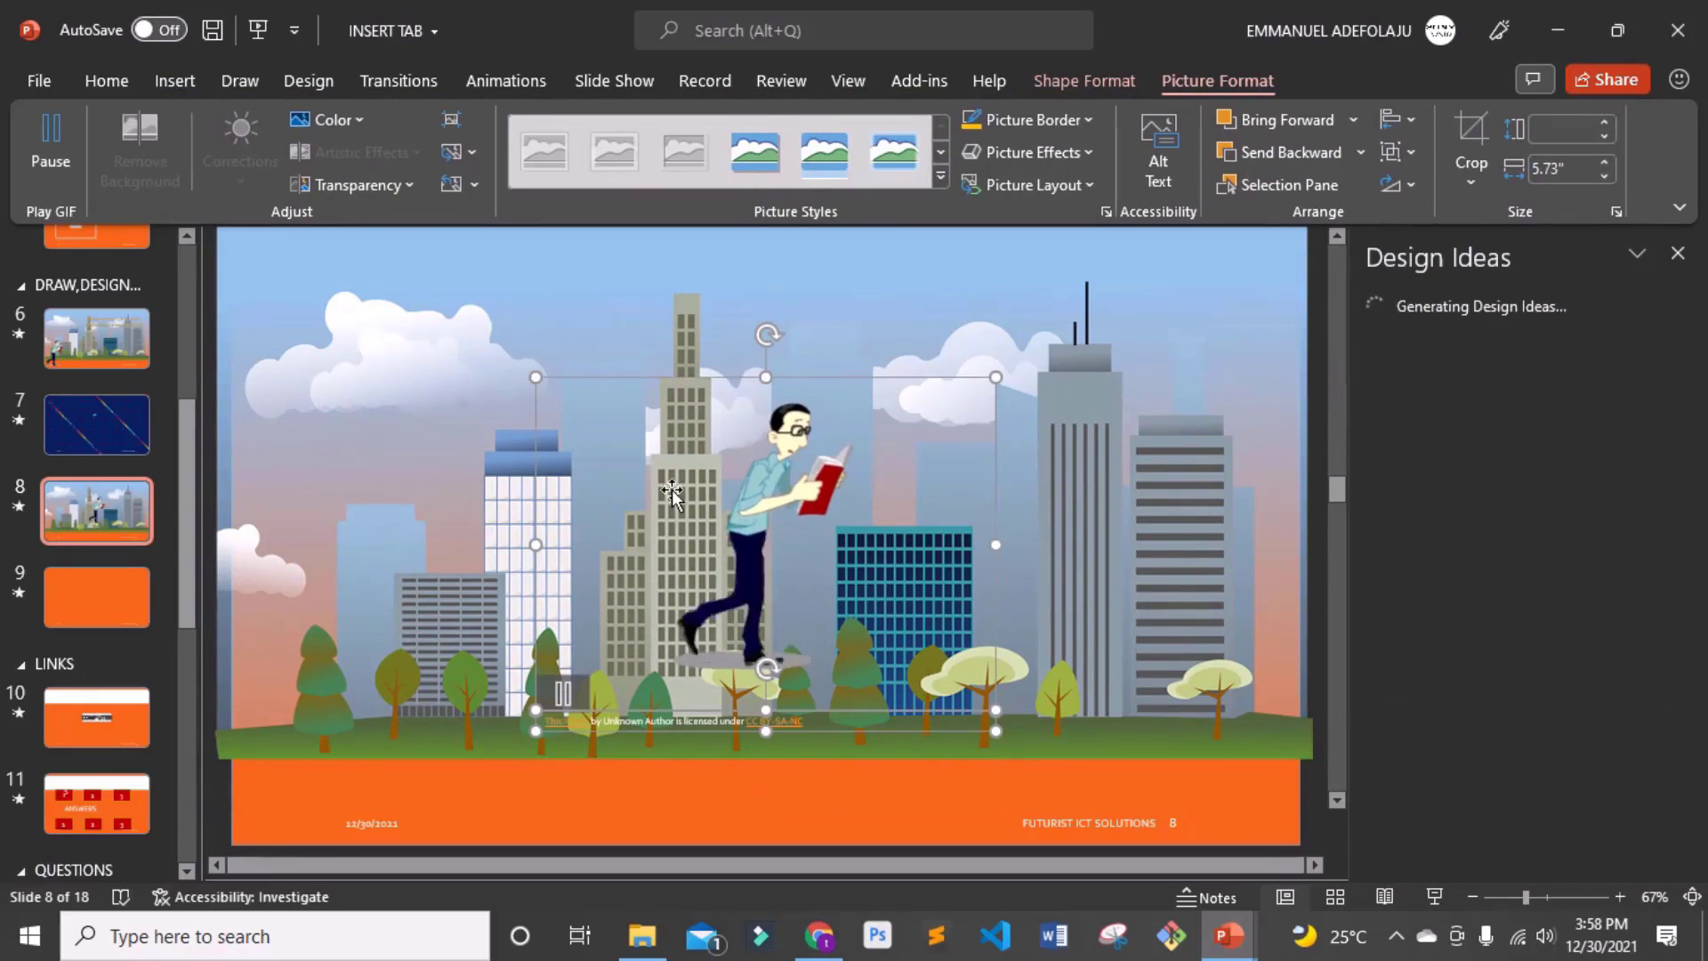
drag(673, 495, 598, 486)
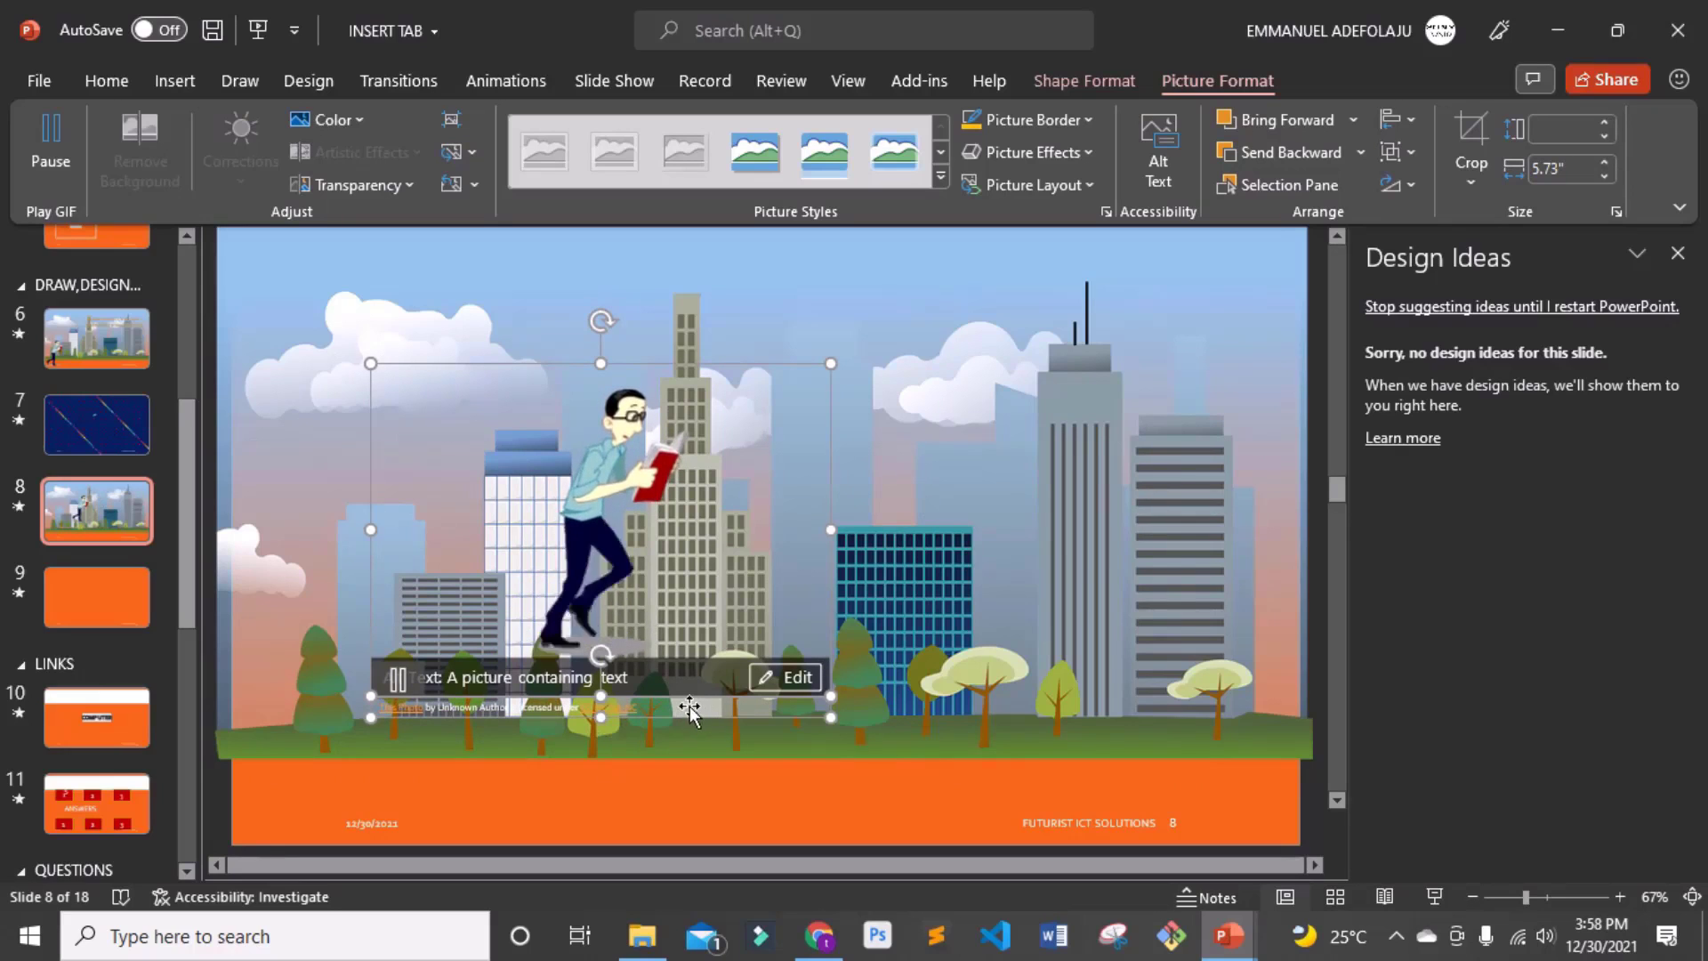
key(Delete)
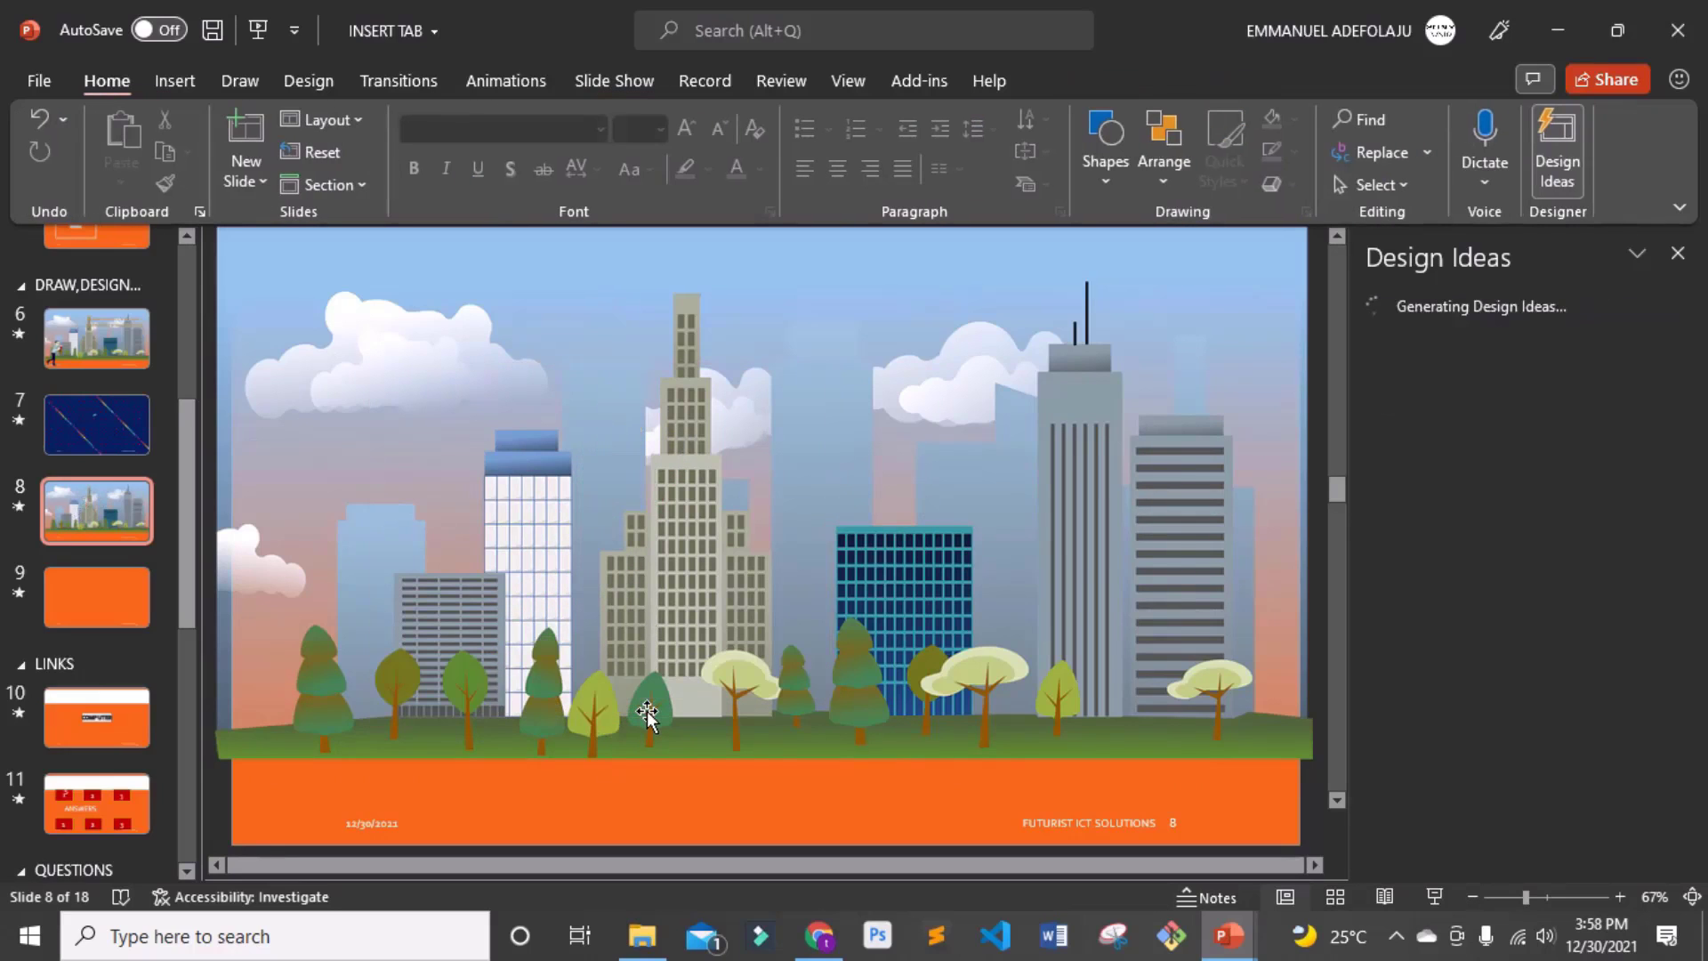
key(ctrl+z)
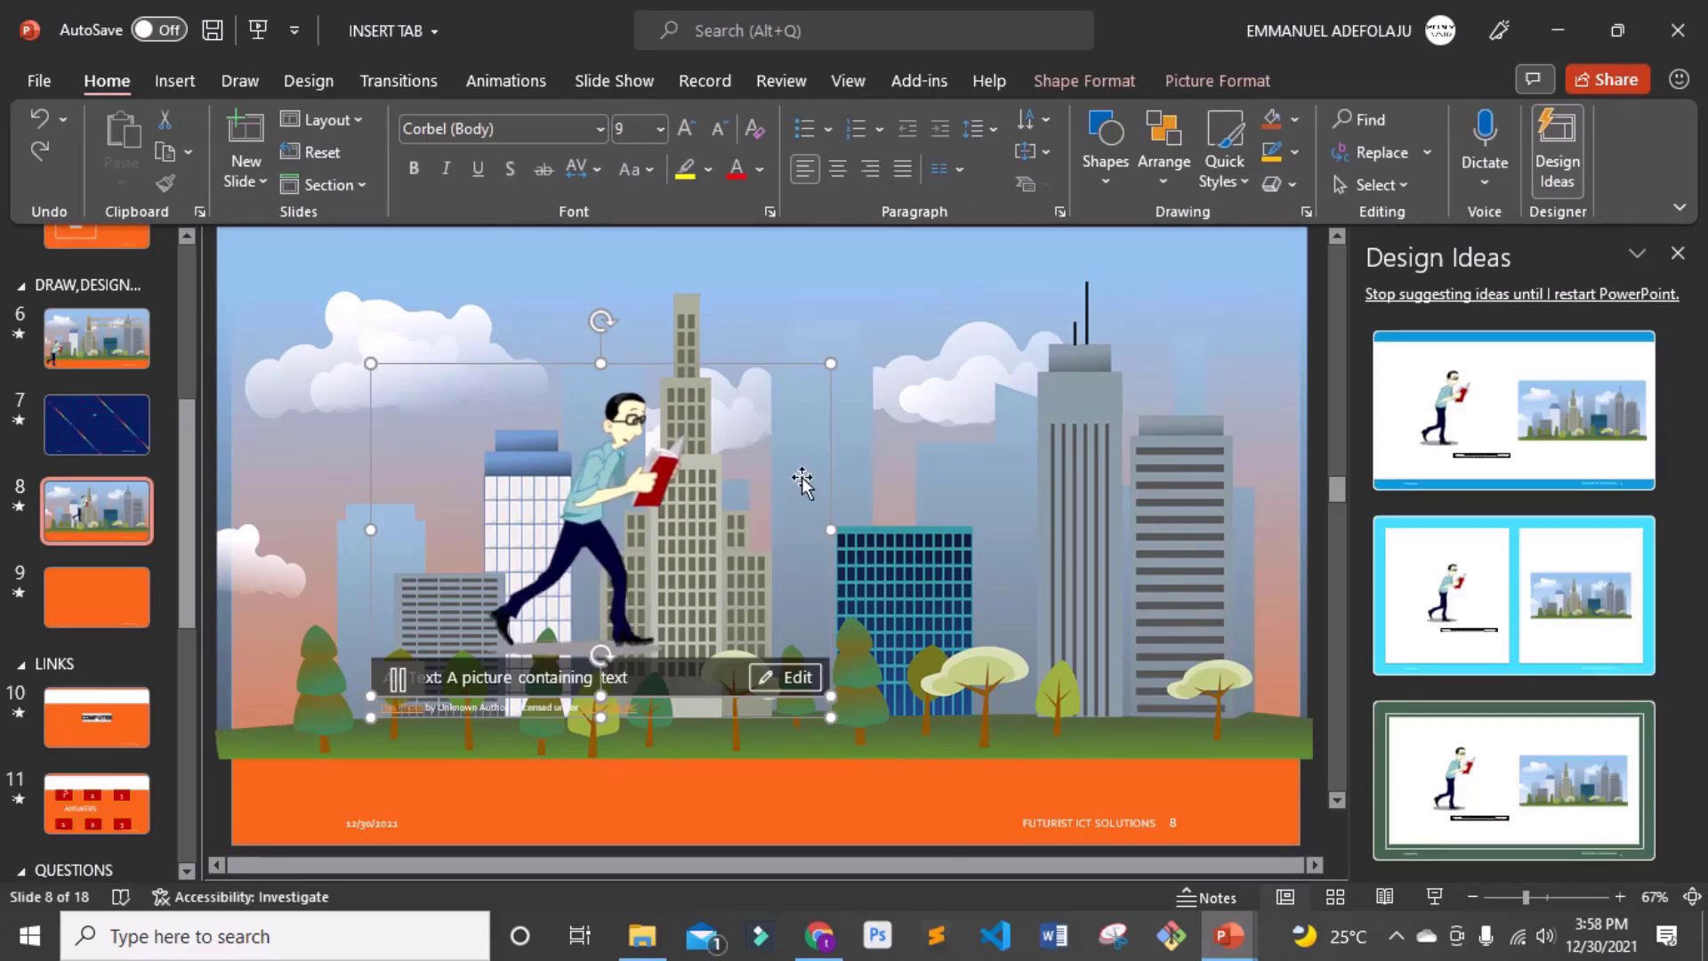
- Delete the attribution caption under the walking man GIF and move the man to the slide's lower-left area
click(841, 703)
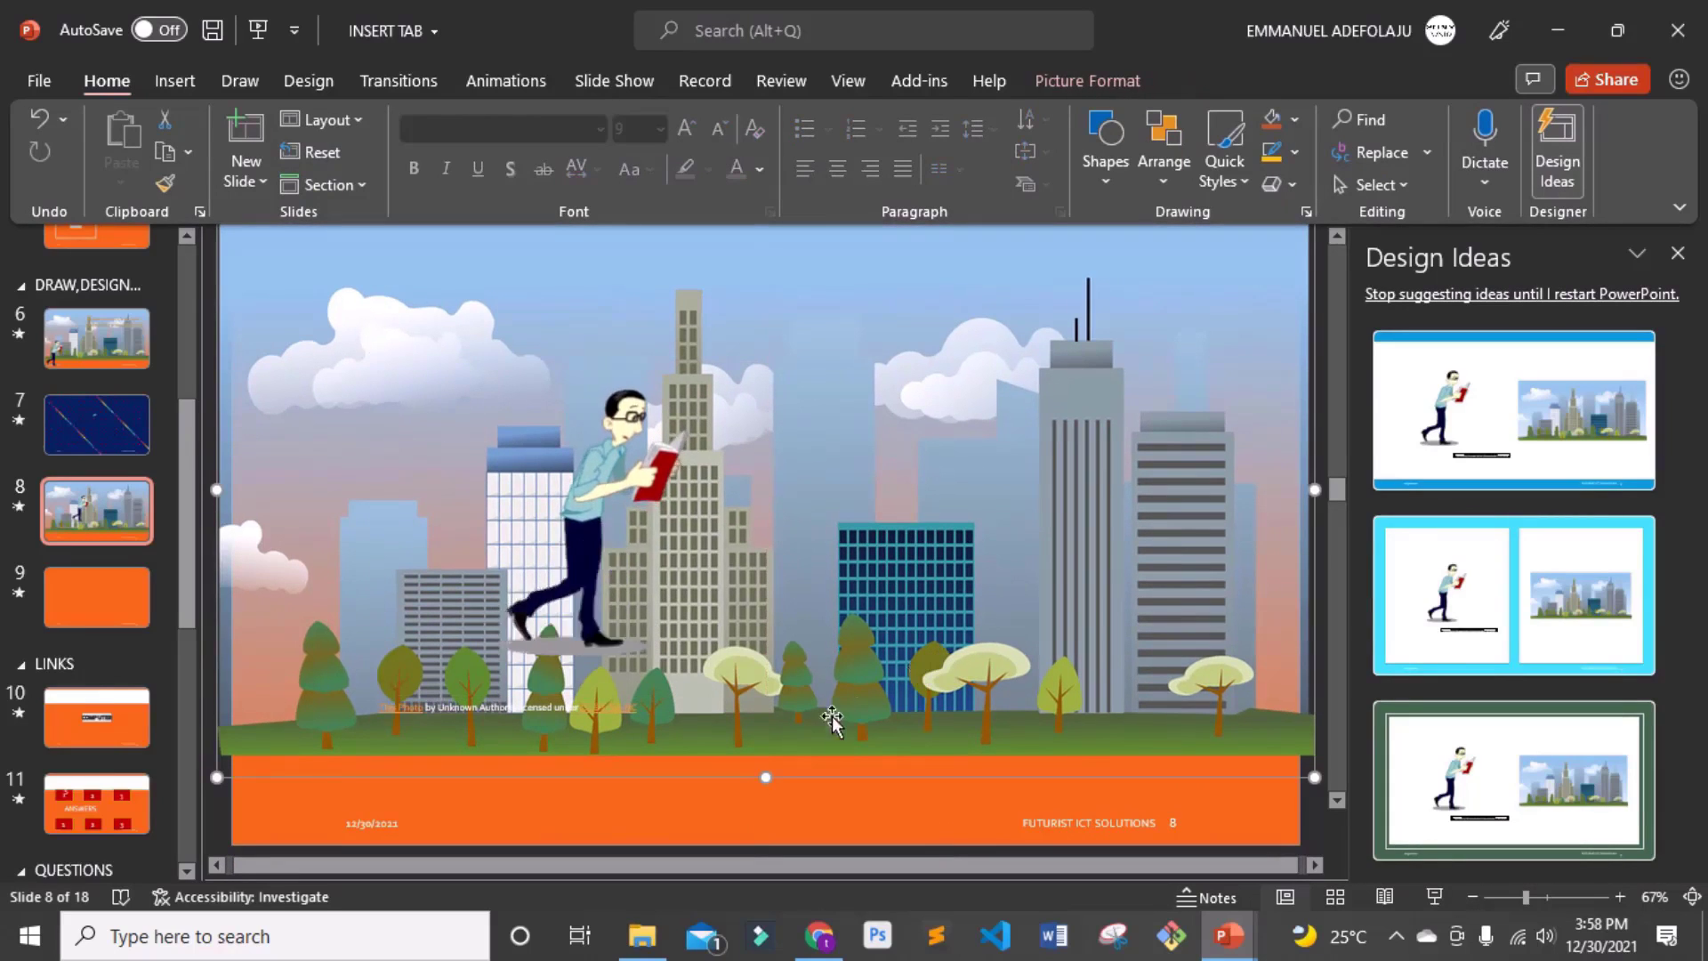
click(643, 545)
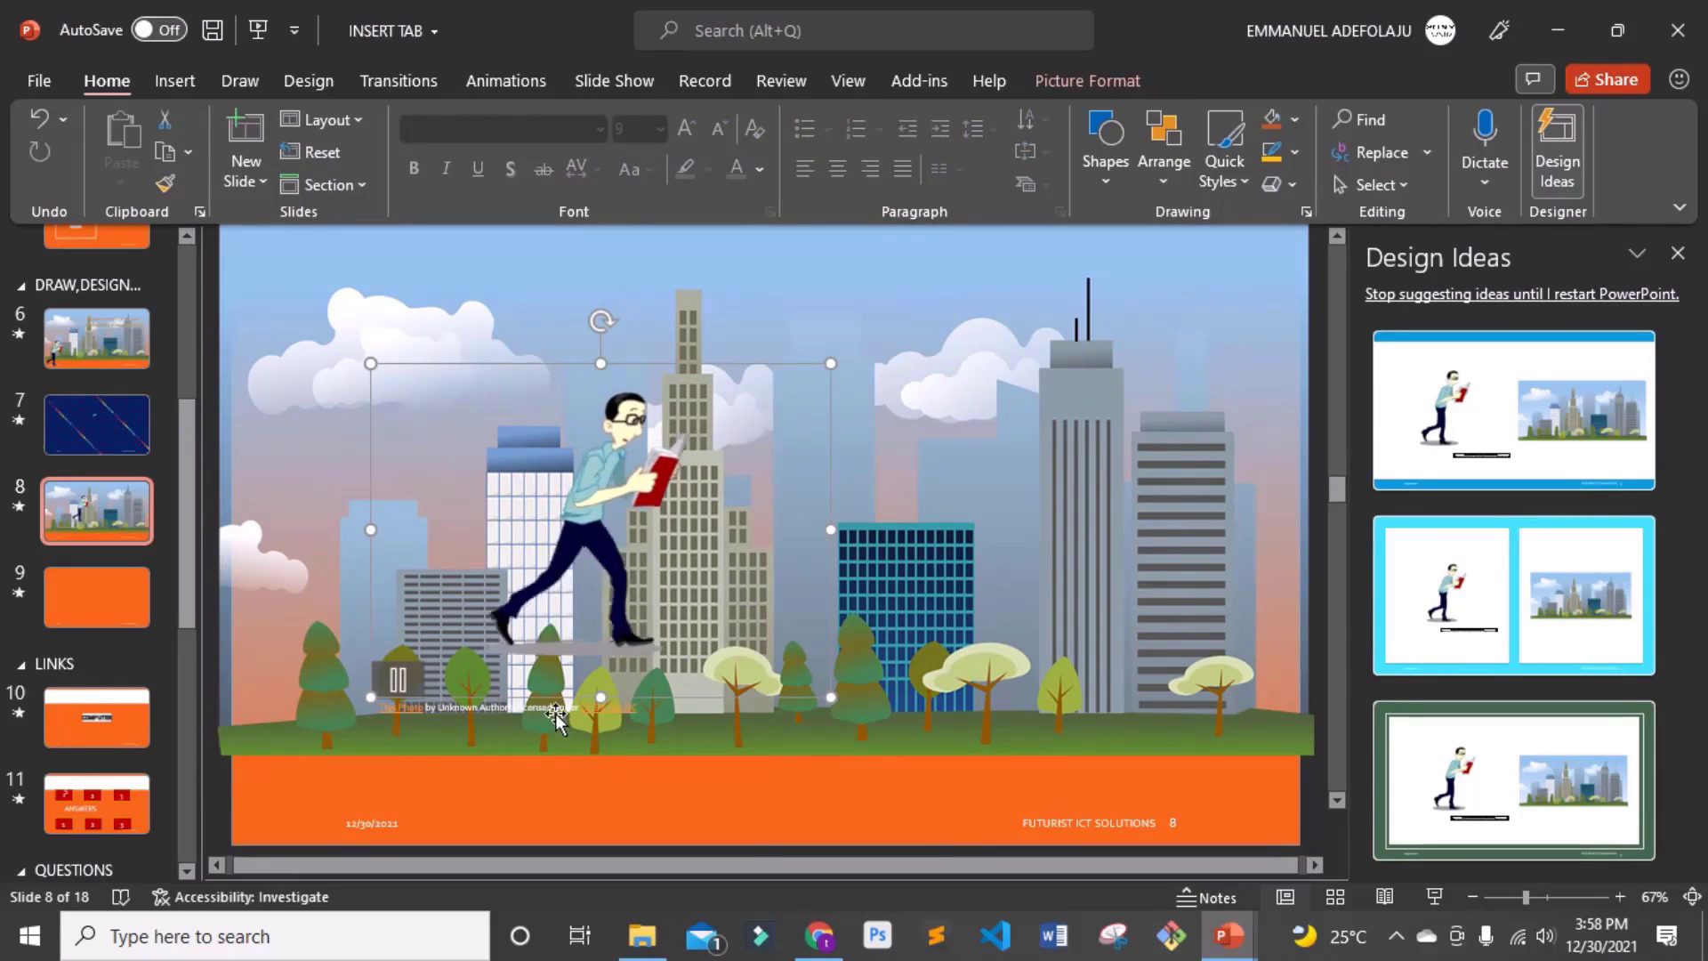
click(551, 712)
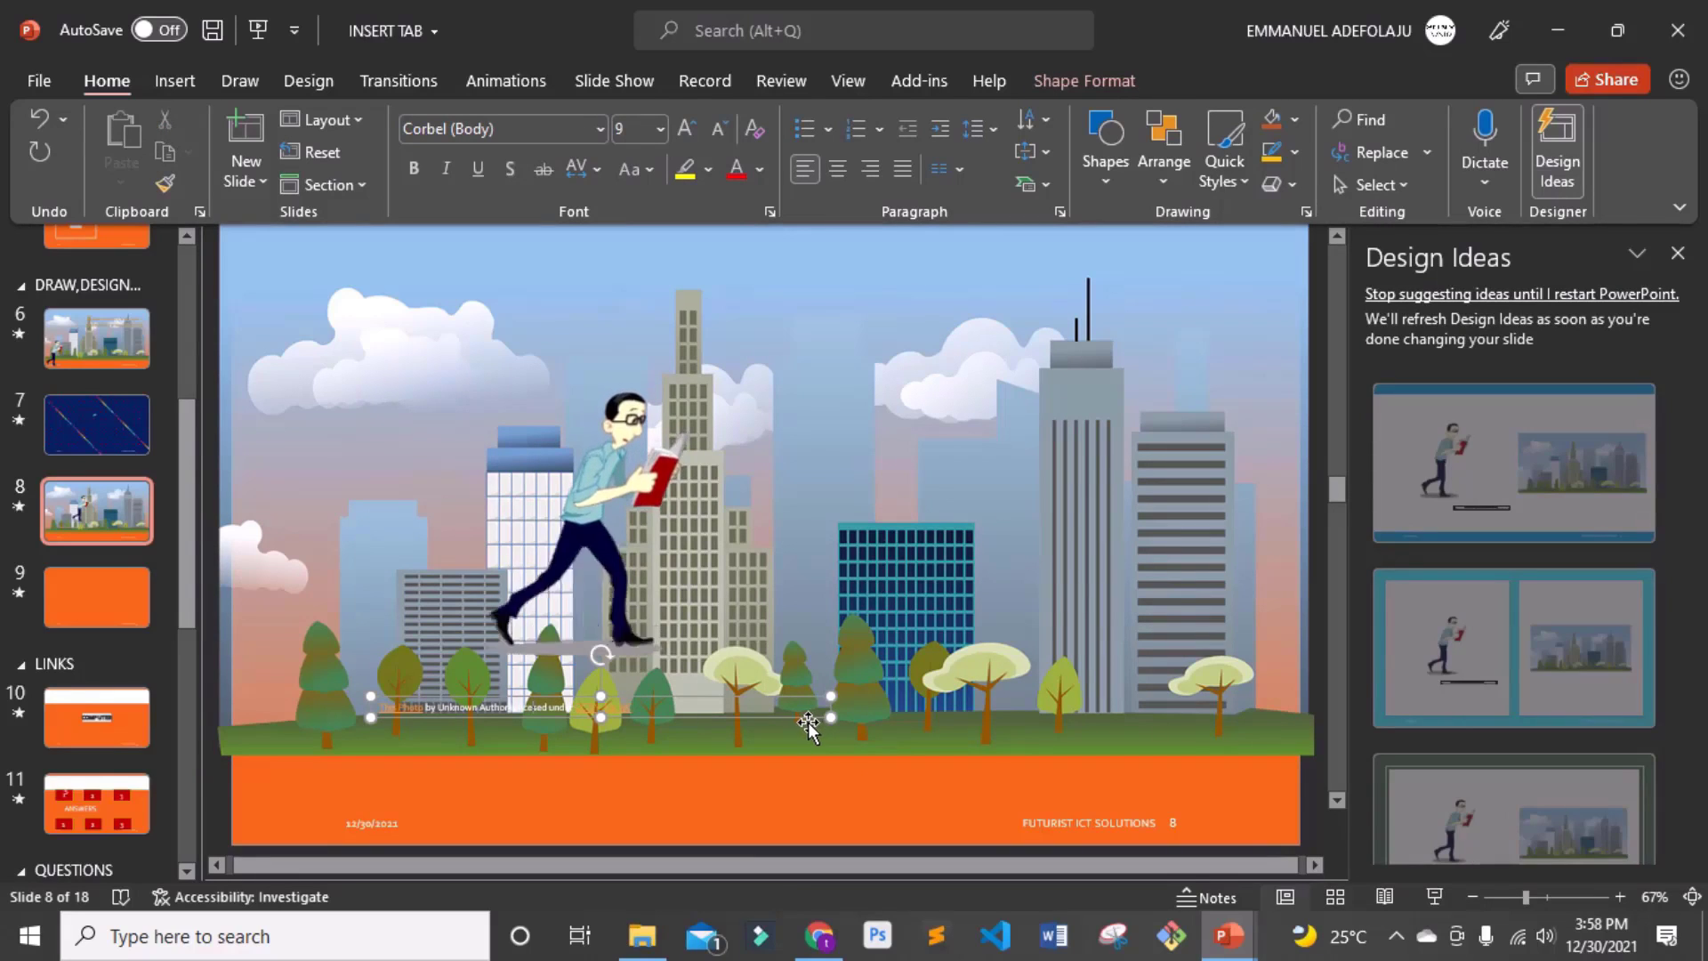
key(Delete)
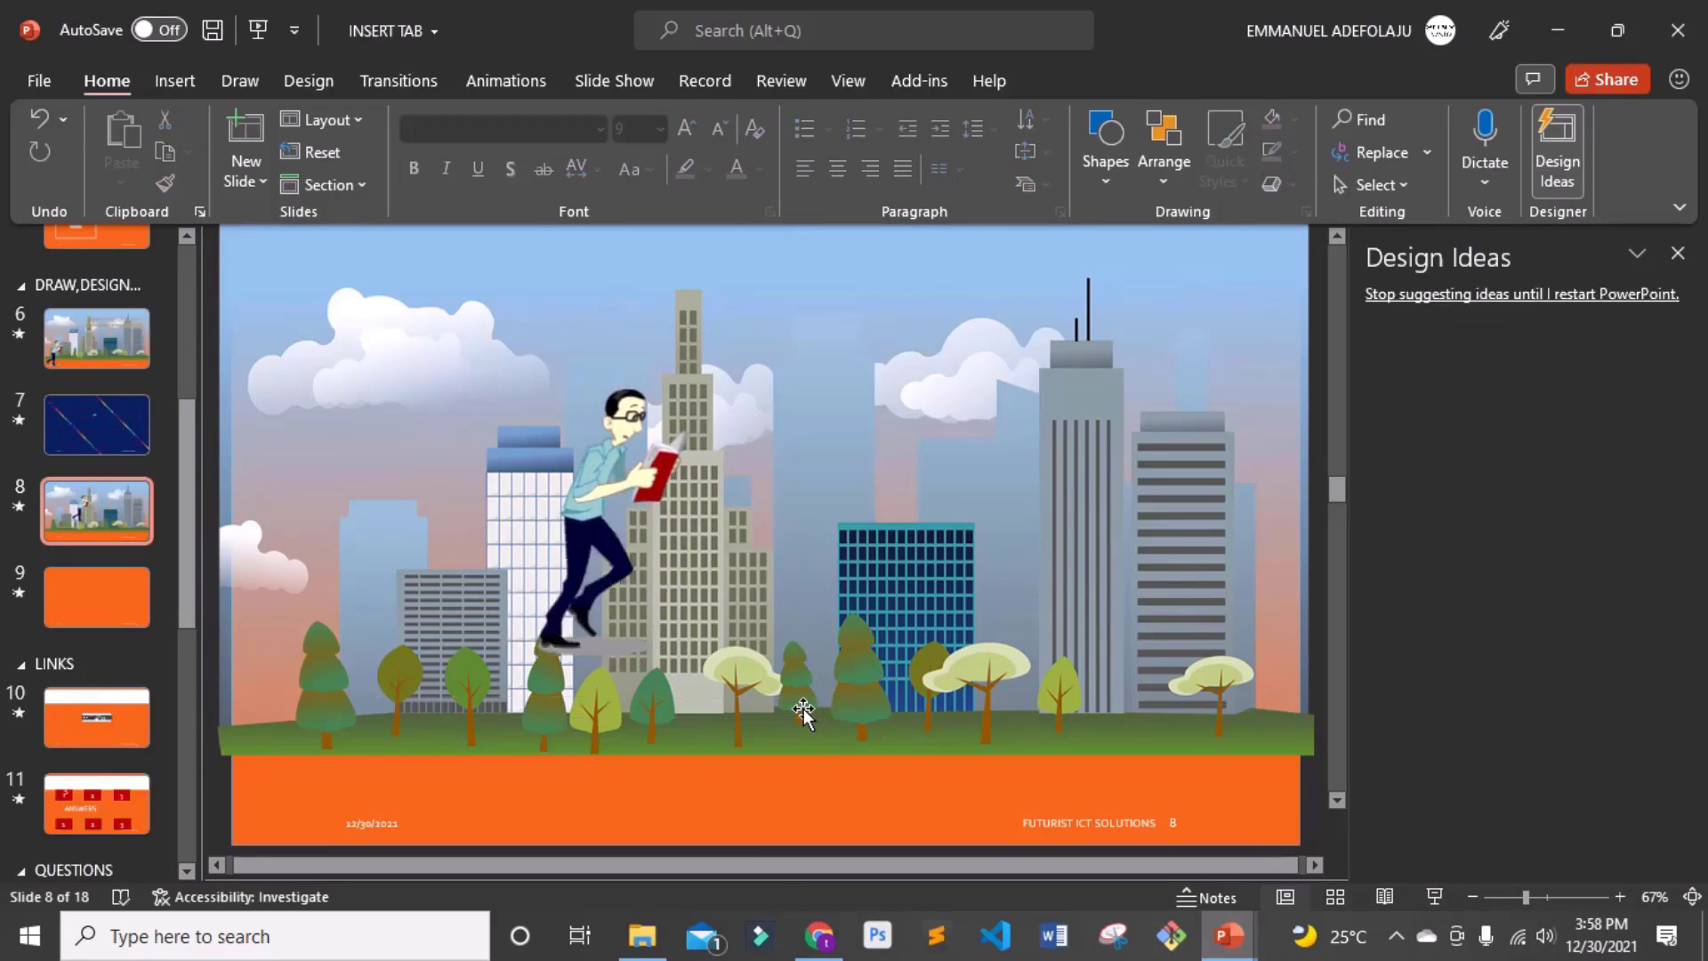
click(635, 481)
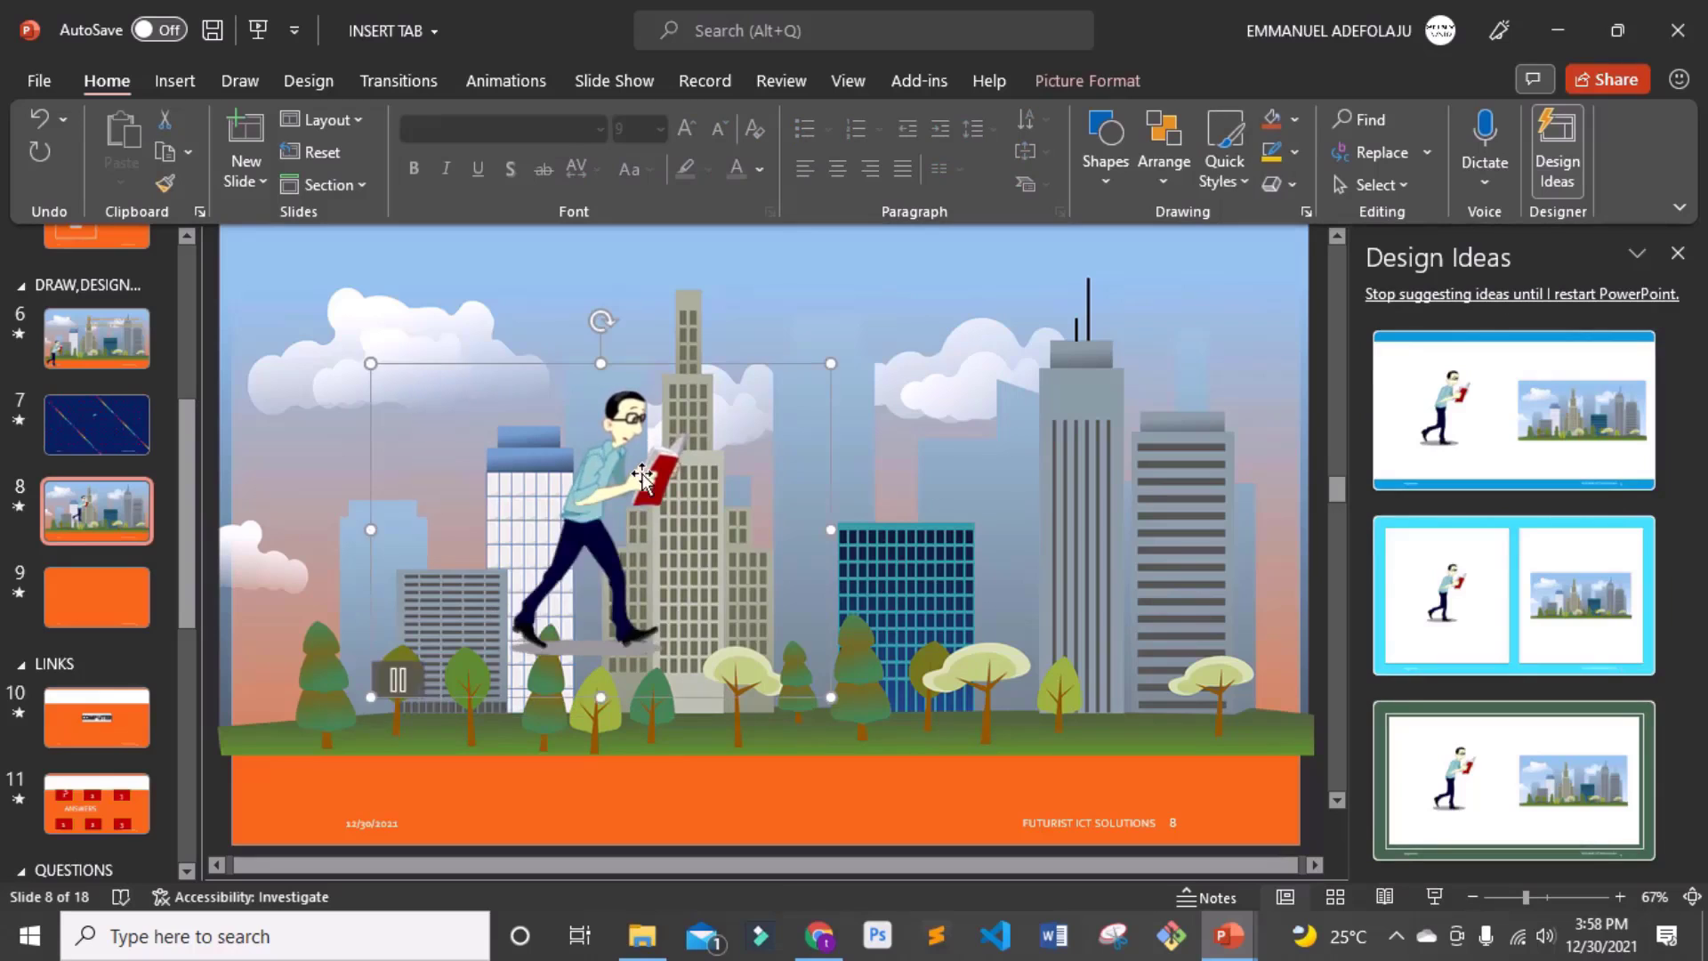
drag(634, 481, 422, 639)
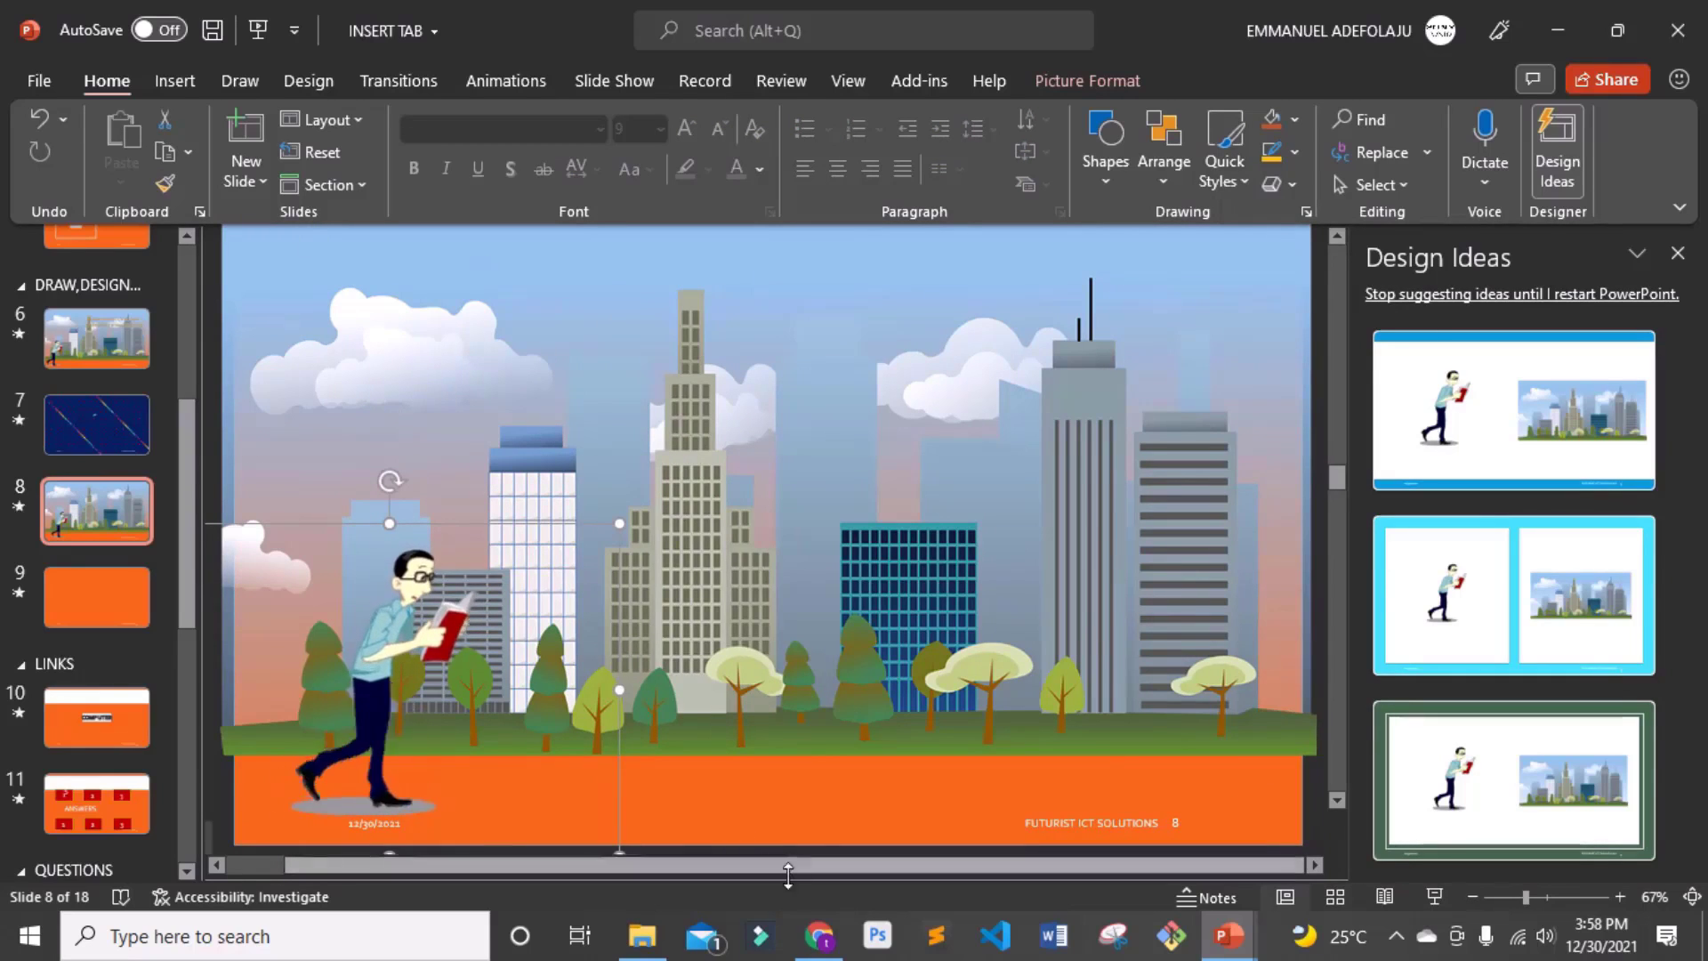
- Switch to Chrome, open the transparent flying birds GIF from the image results in a new tab, and return to PowerPoint
click(814, 948)
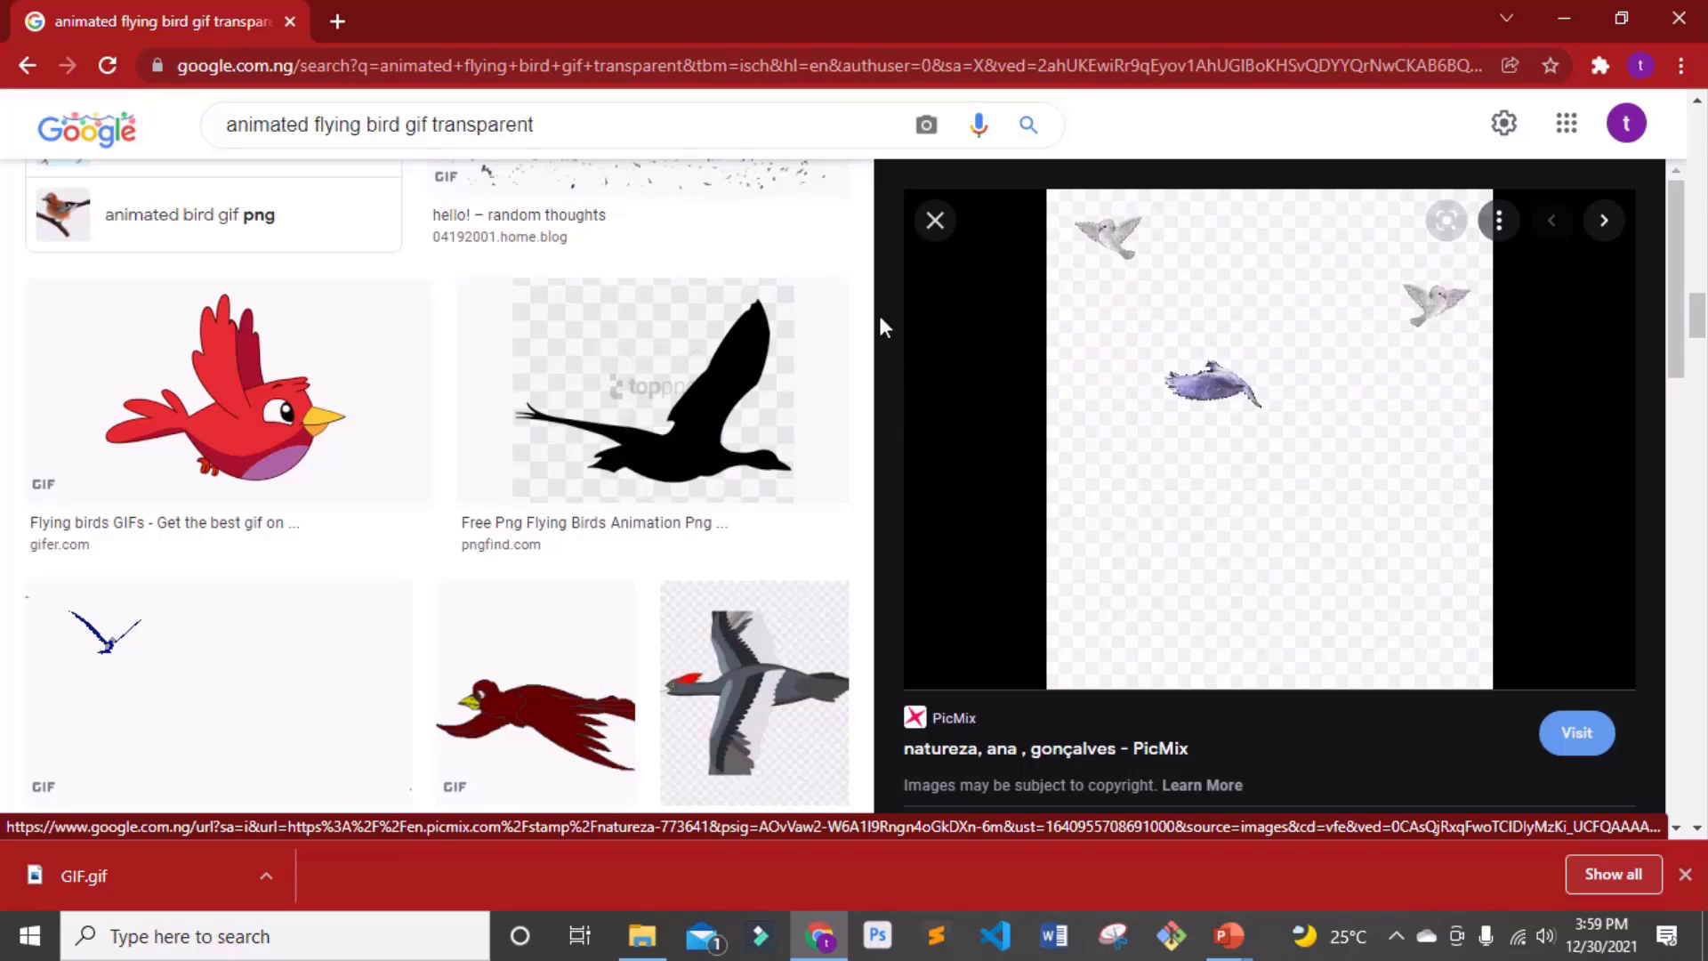
drag(1676, 329, 1621, 333)
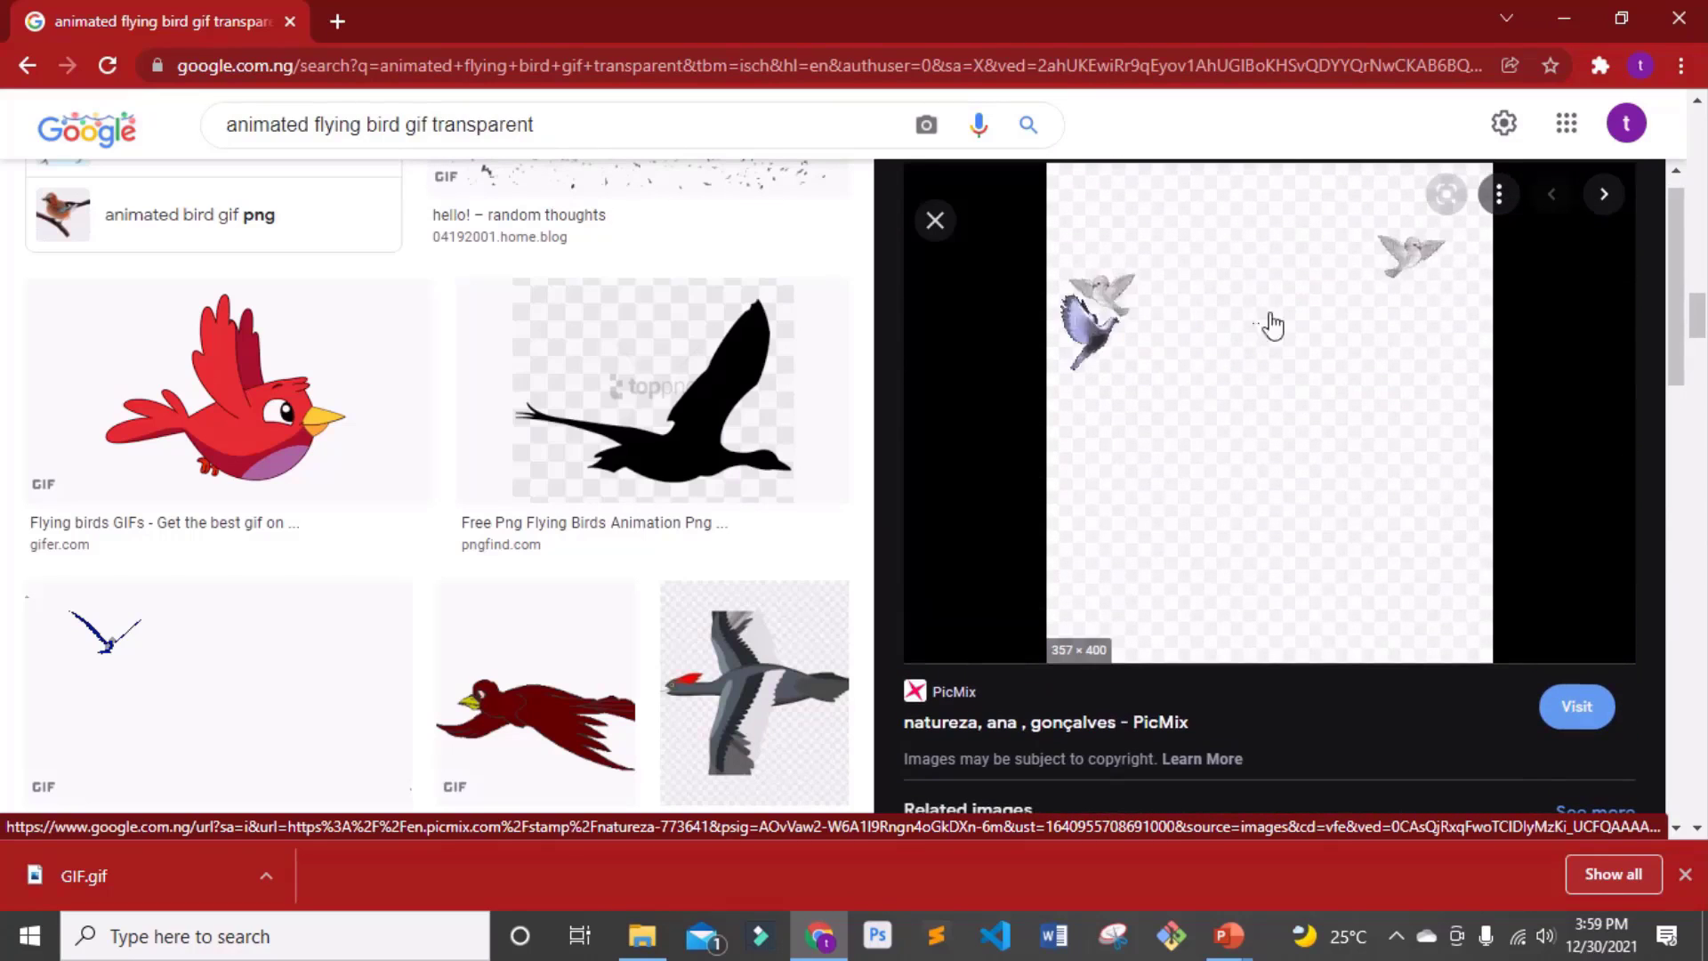
right_click(1216, 299)
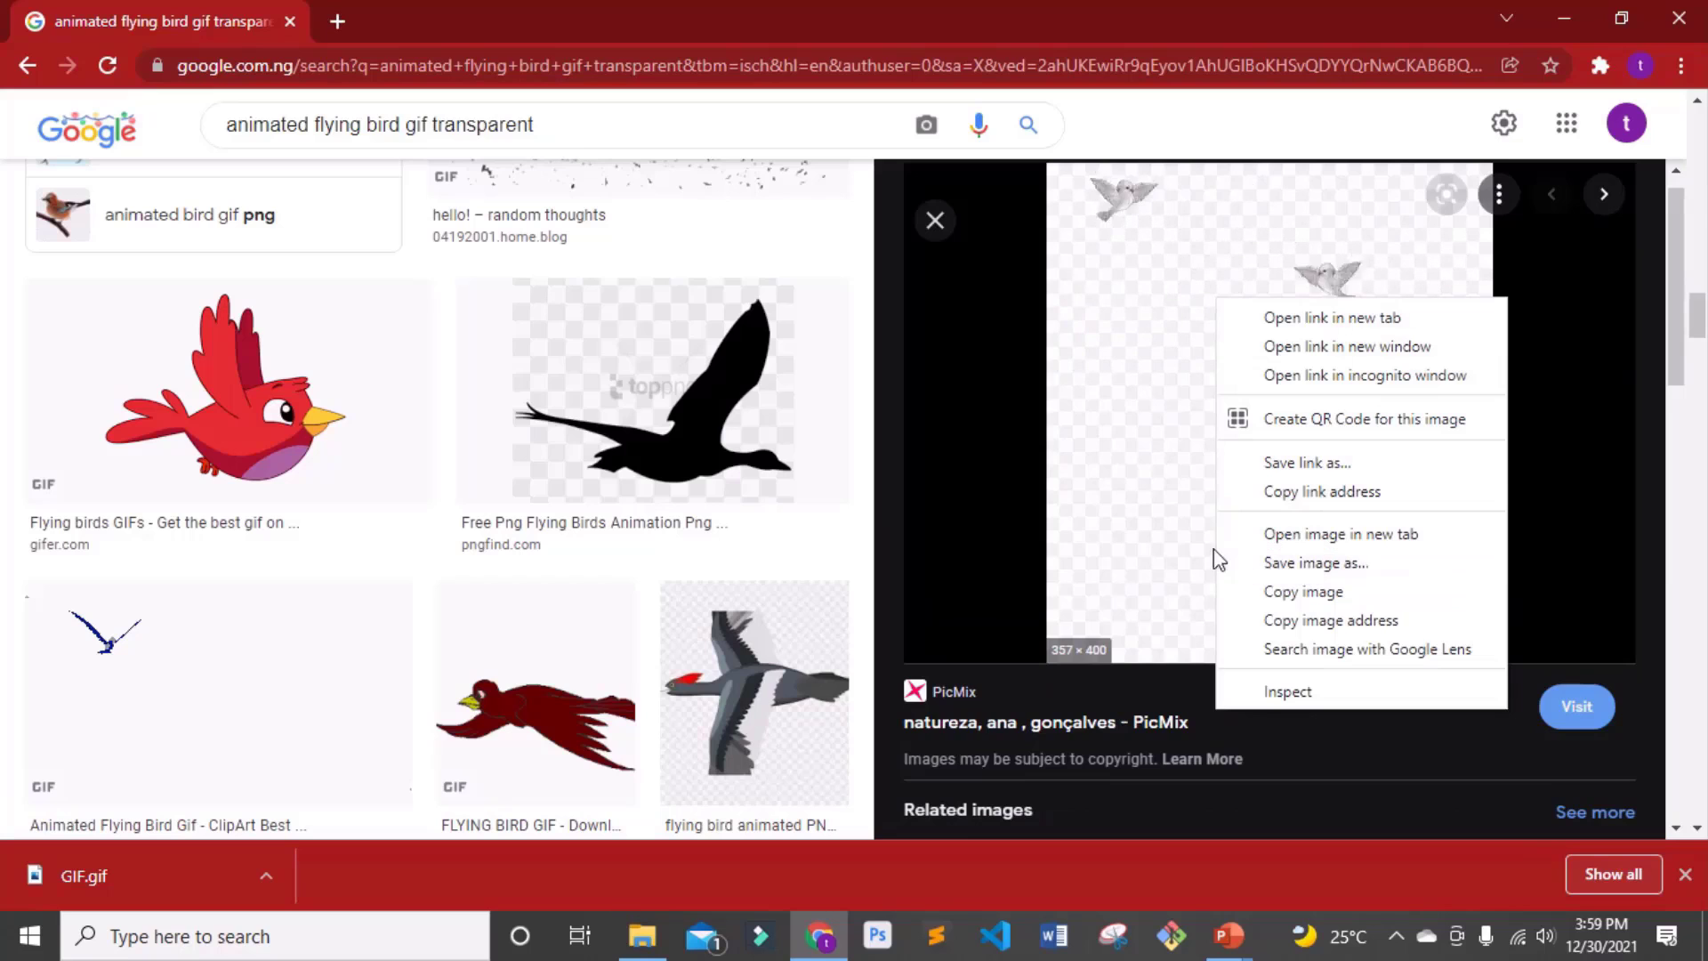
click(1241, 534)
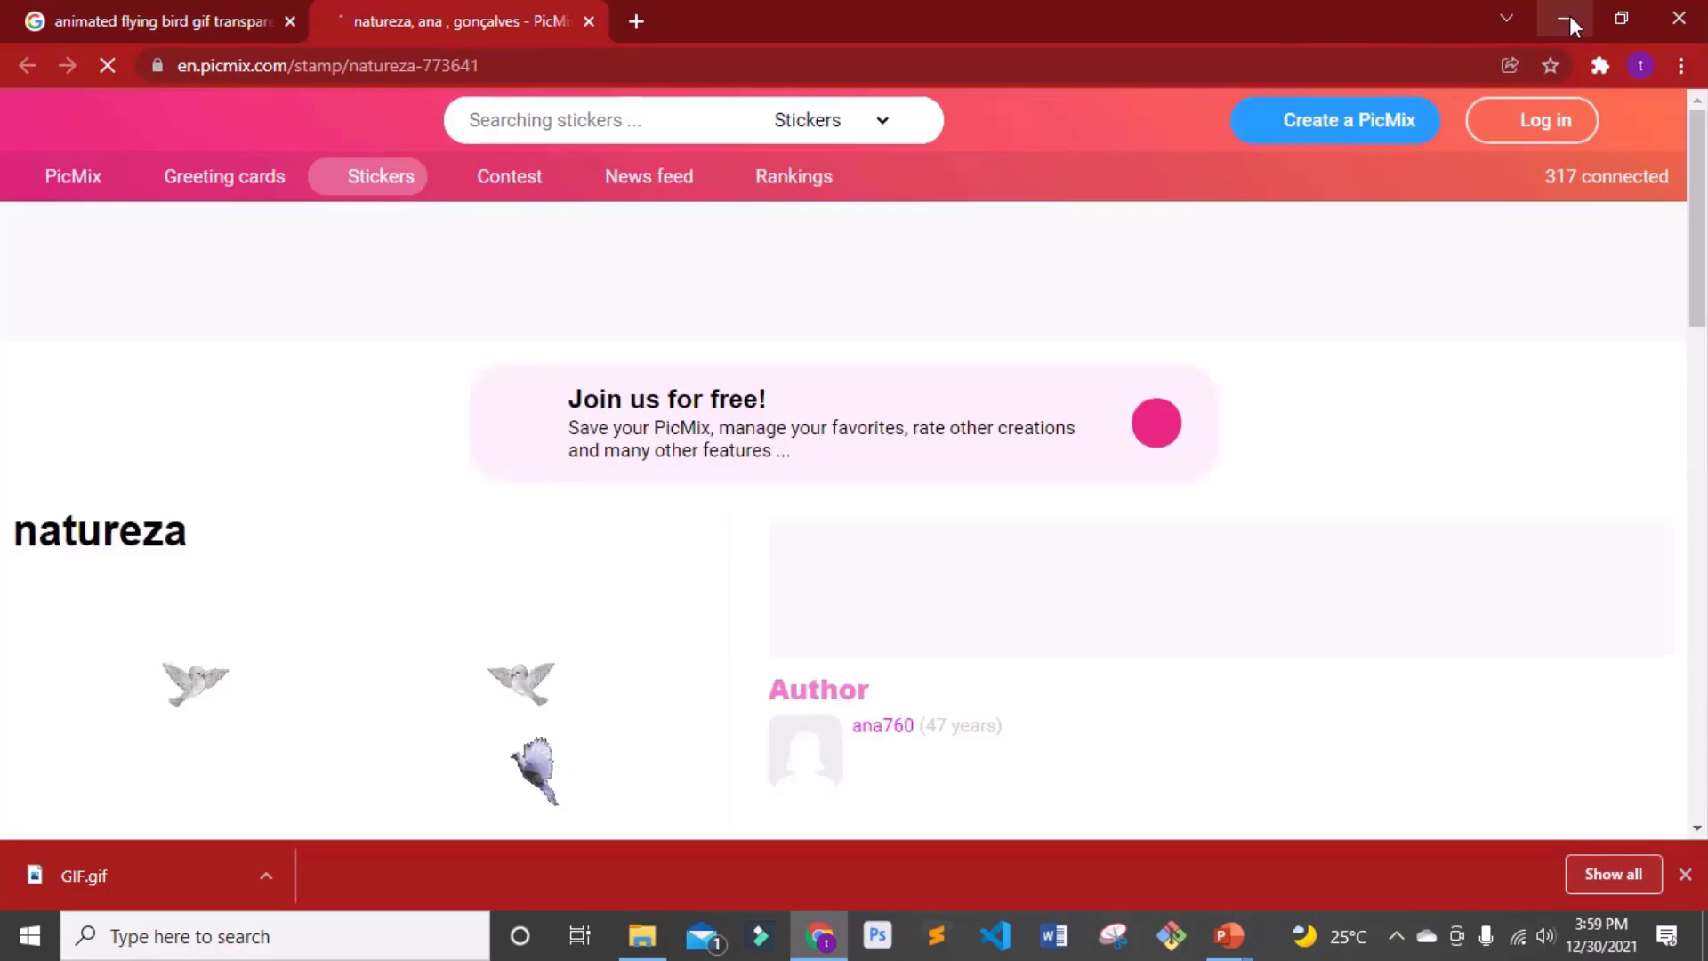
click(1566, 18)
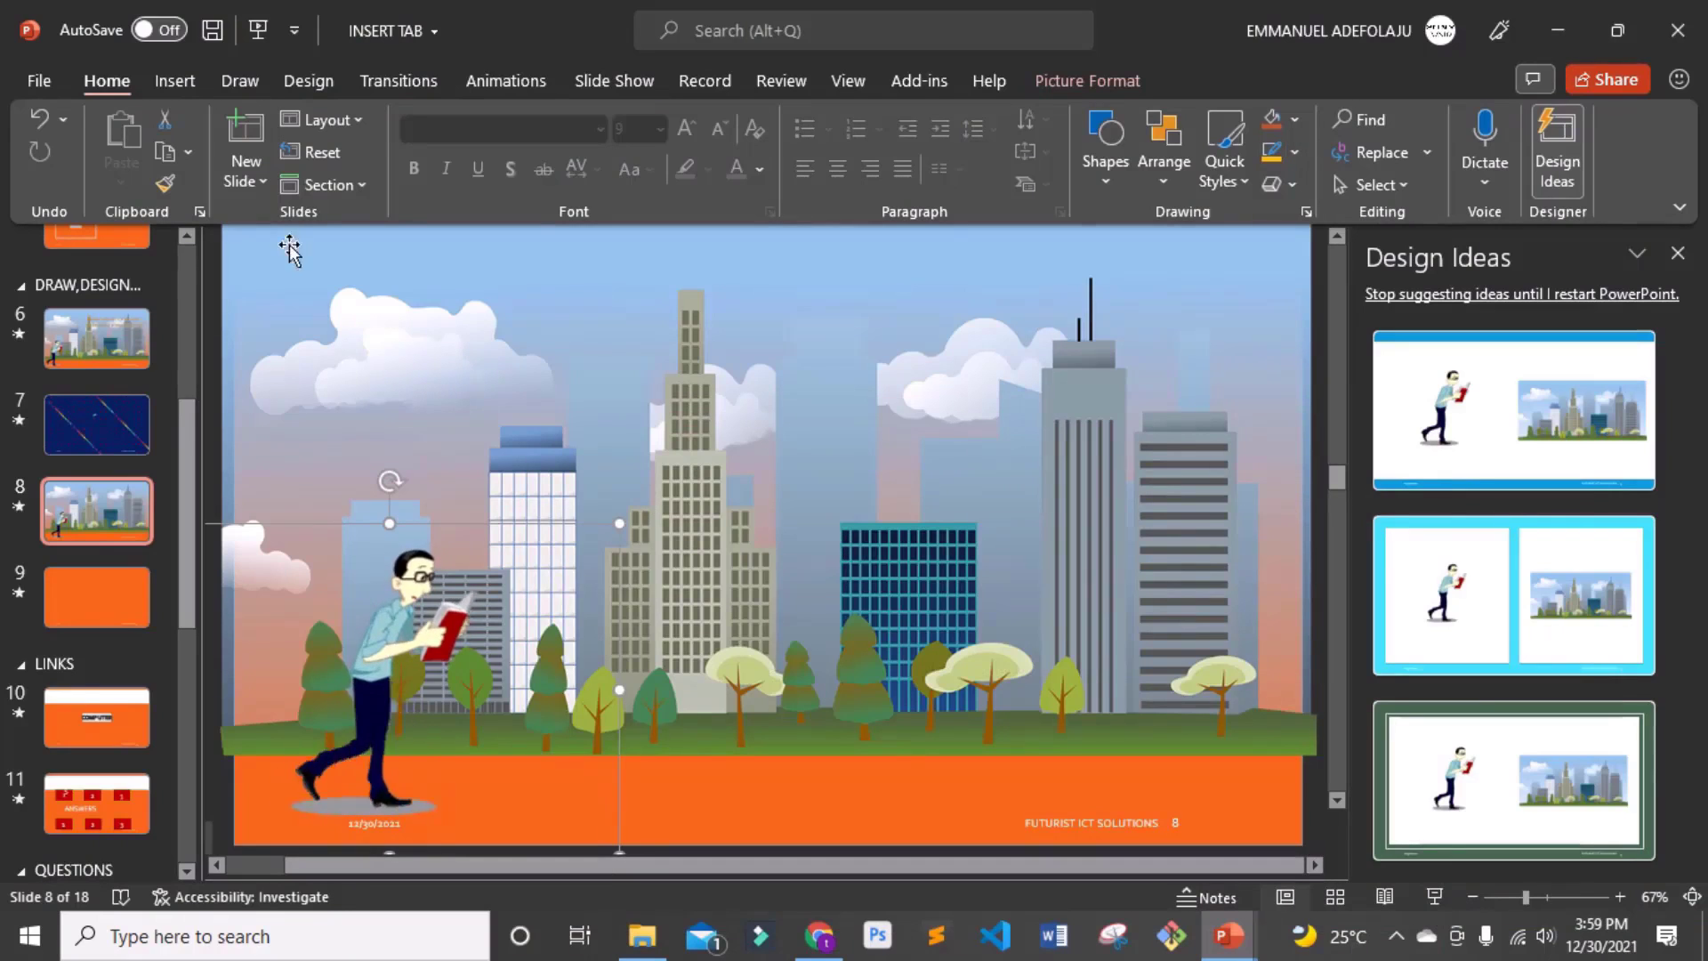